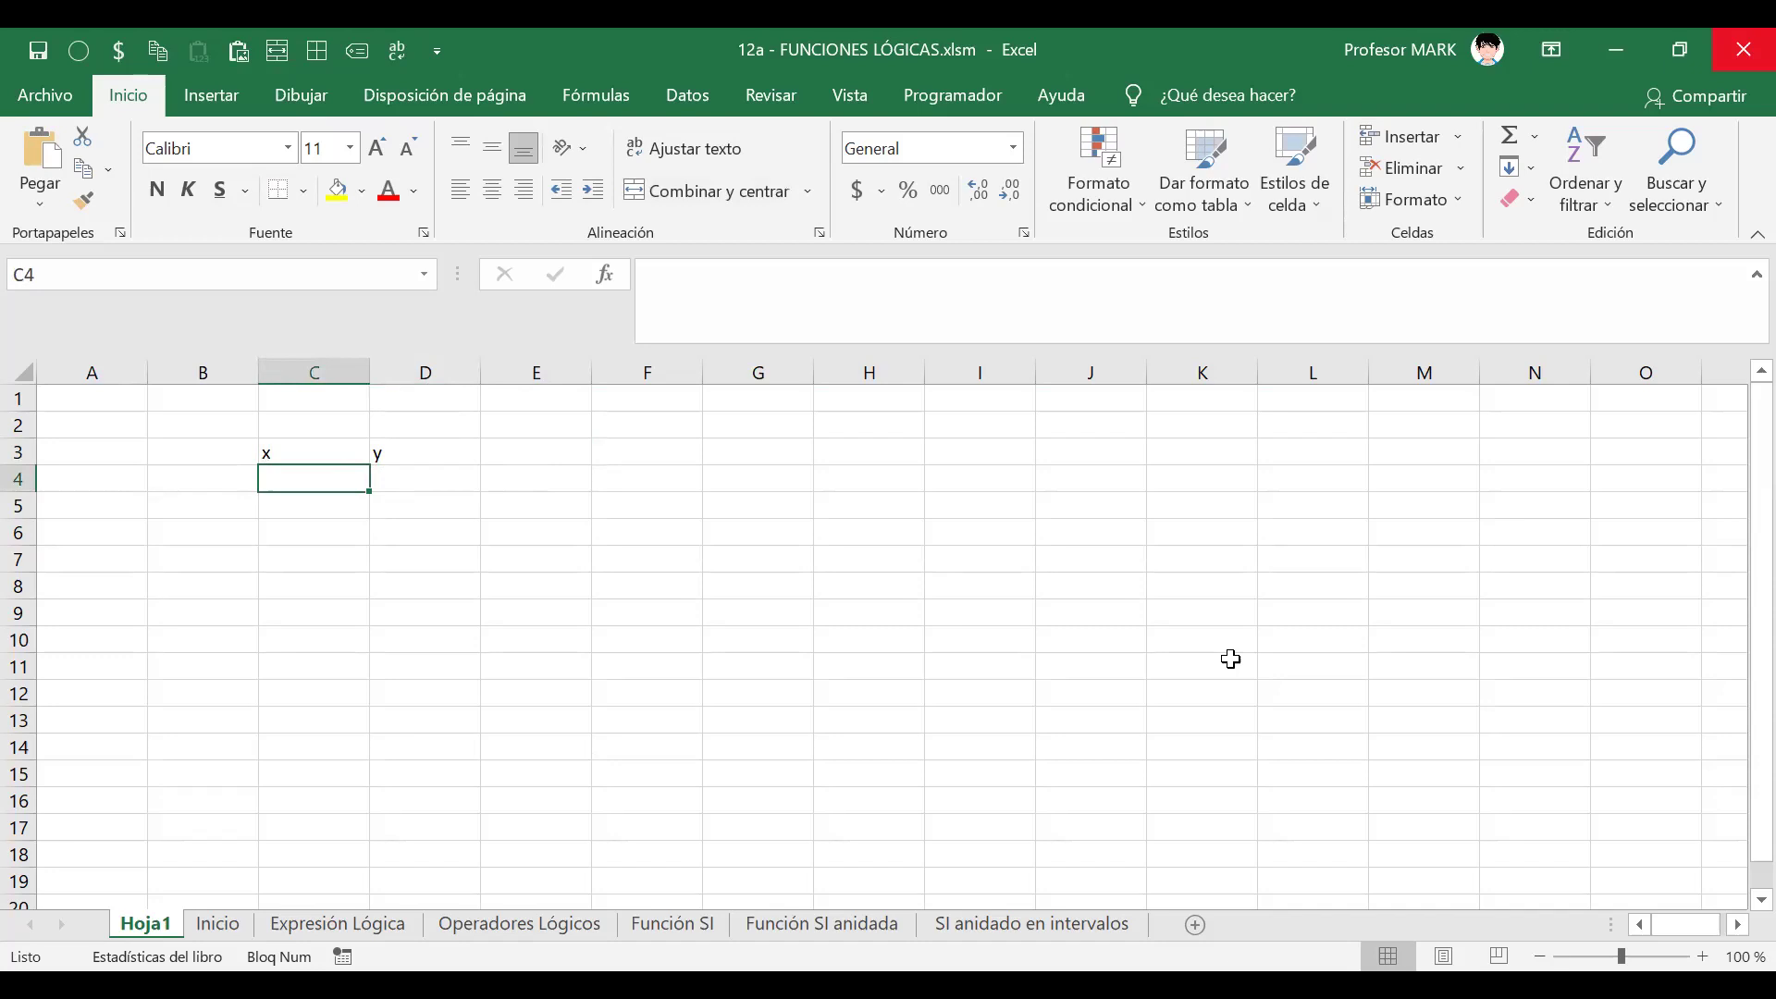
- Enter -5 in C4 and copy =C4+1 down from C5 to C14, so x runs to 5
type("-5")
key("Return")
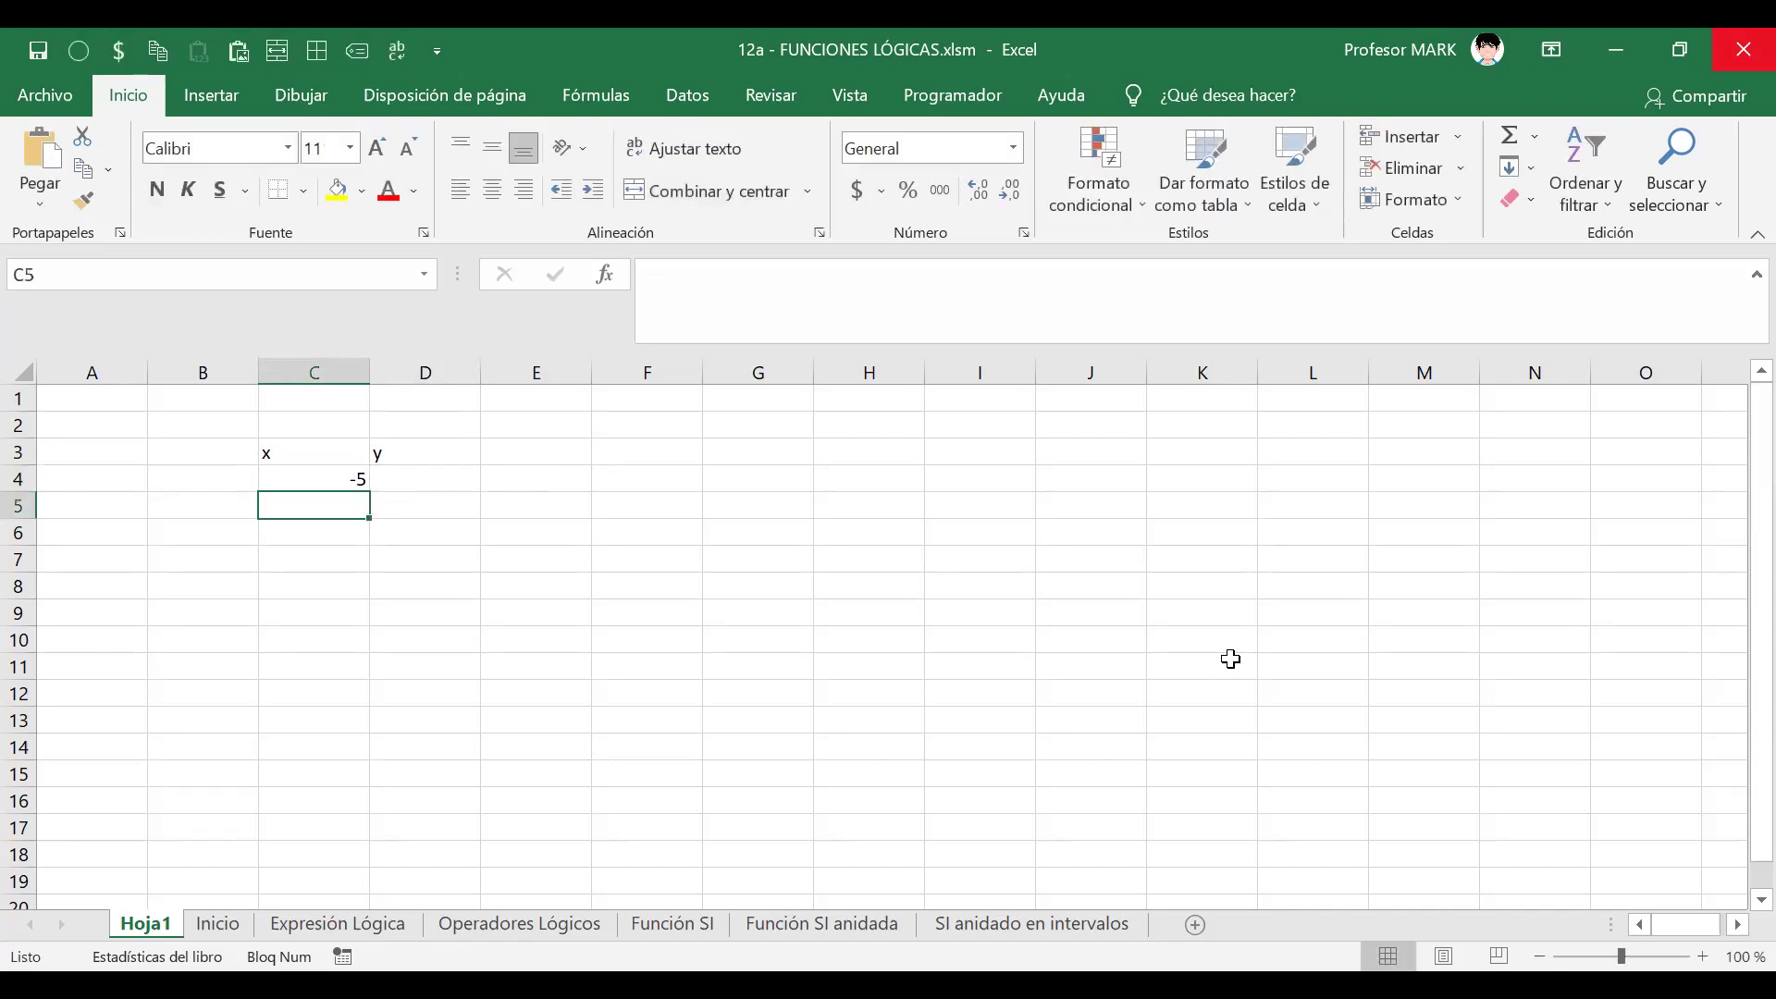
type("=")
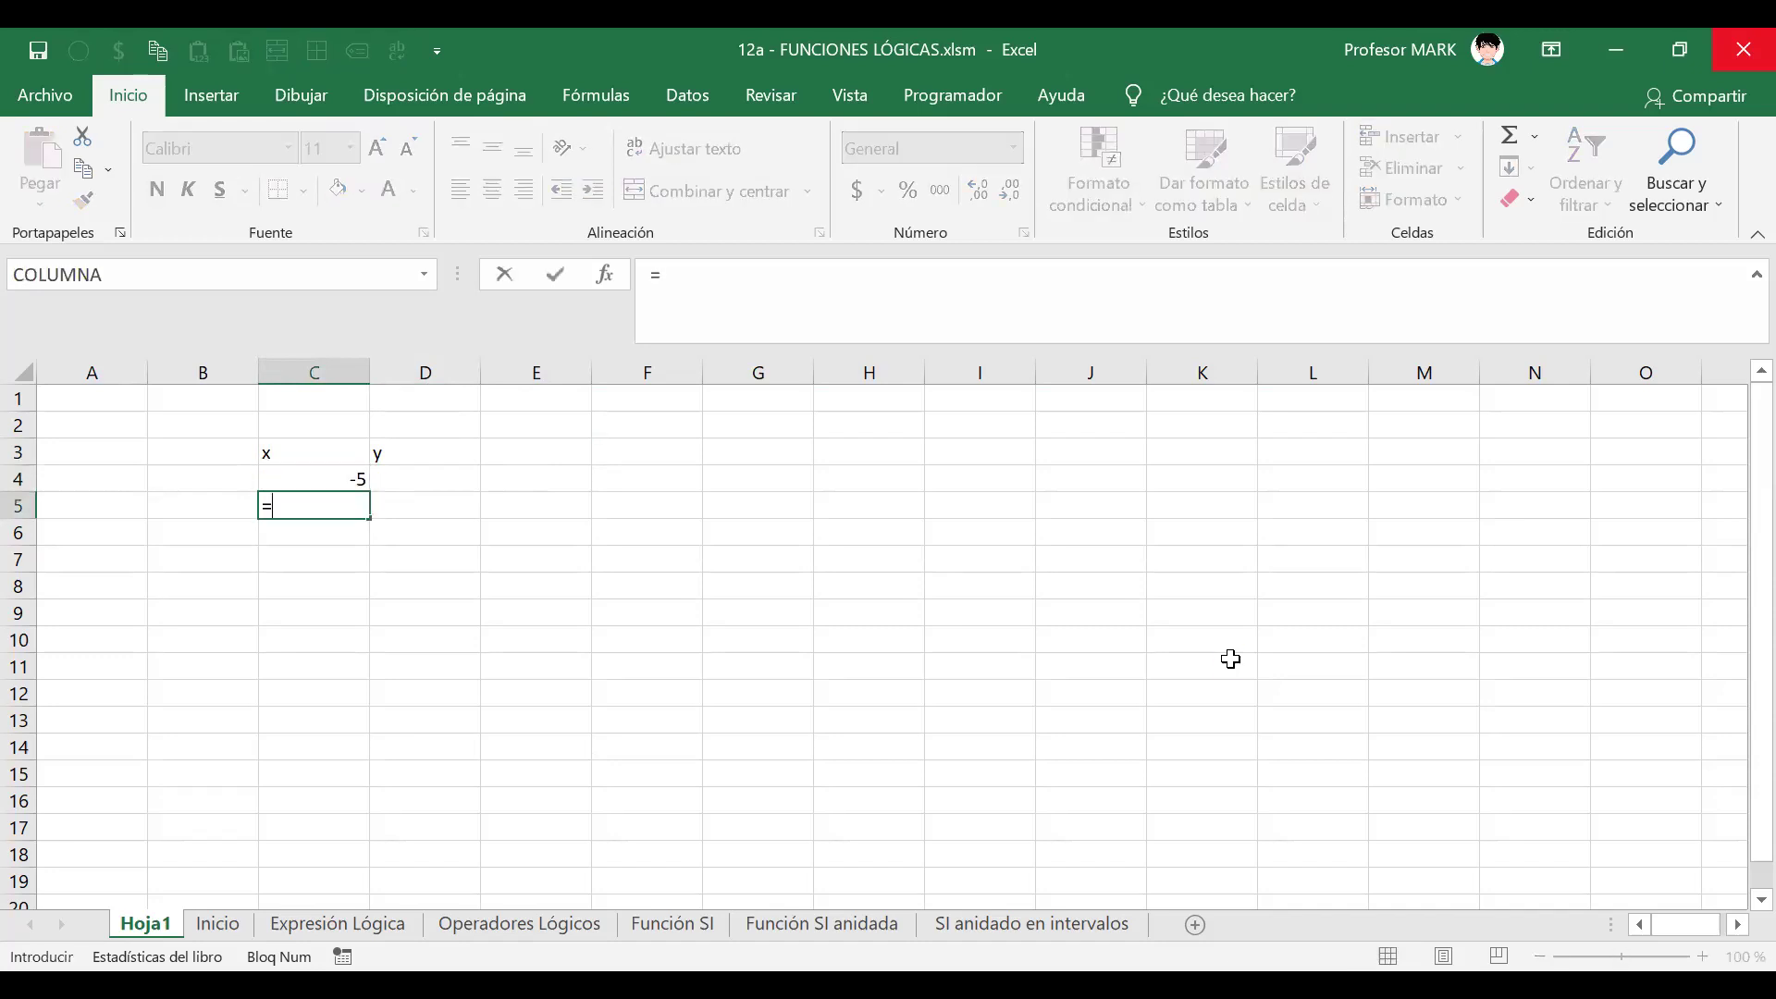
type("C4+1")
key("Return")
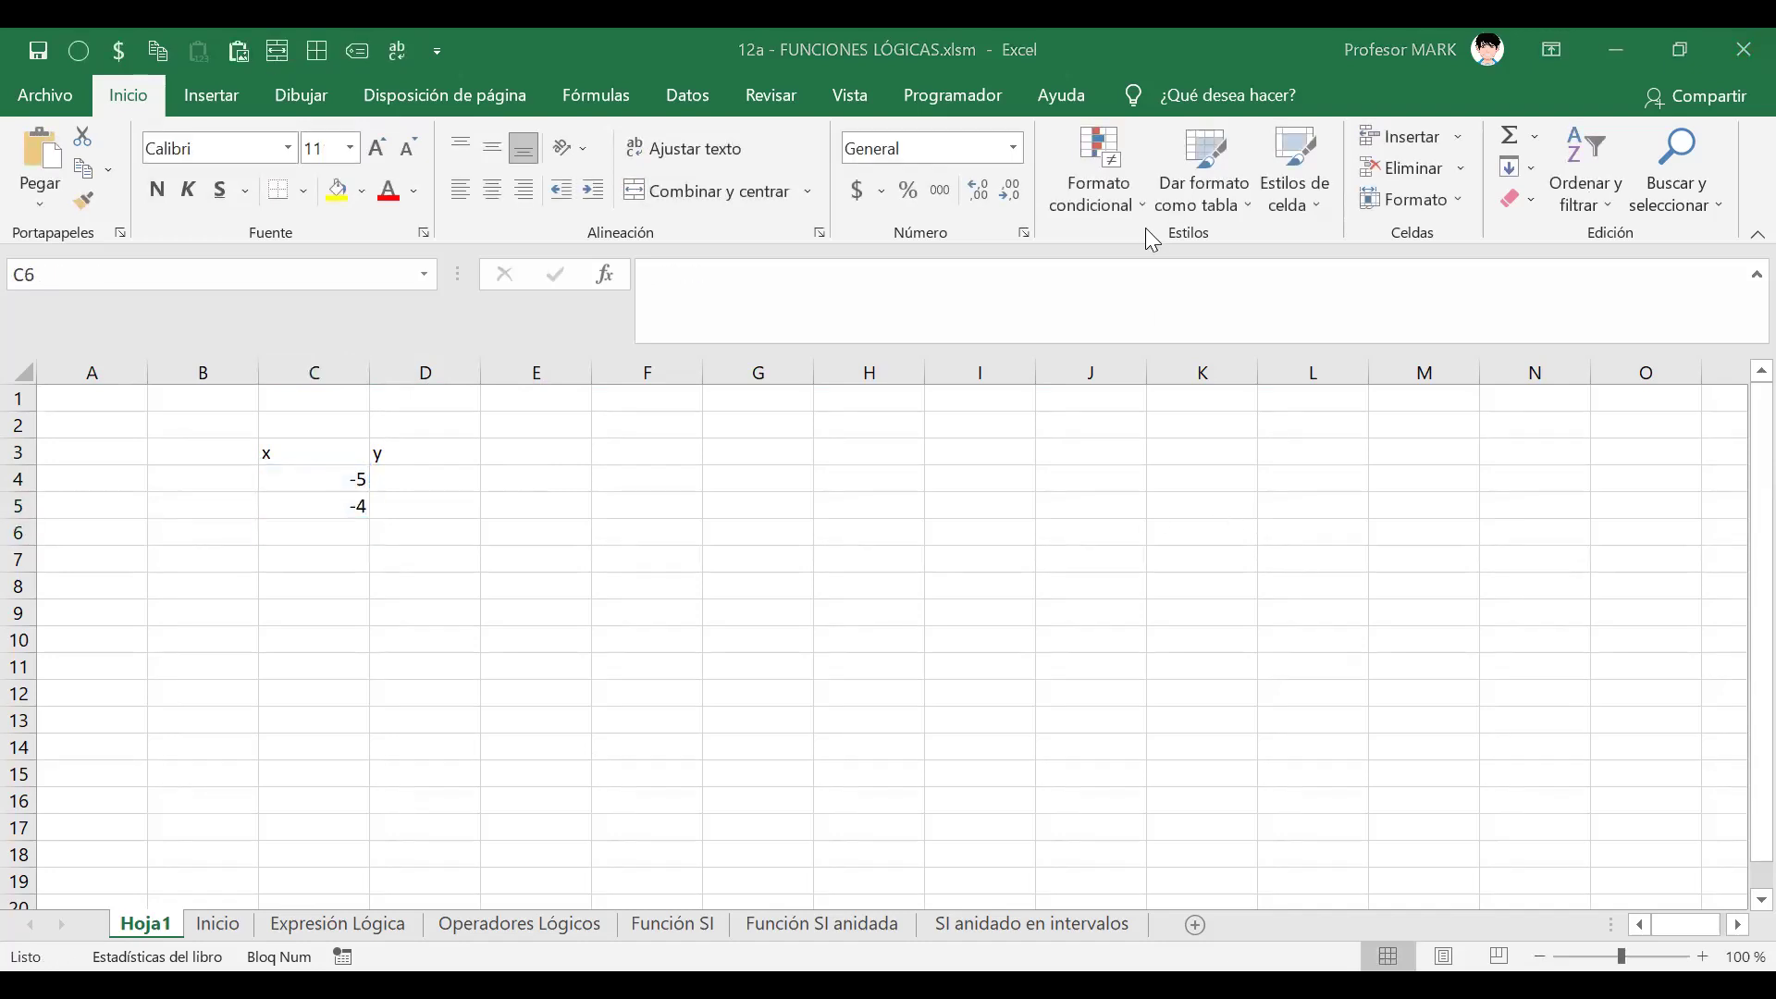
key("Up")
key("shift+Down")
key("shift+Down")
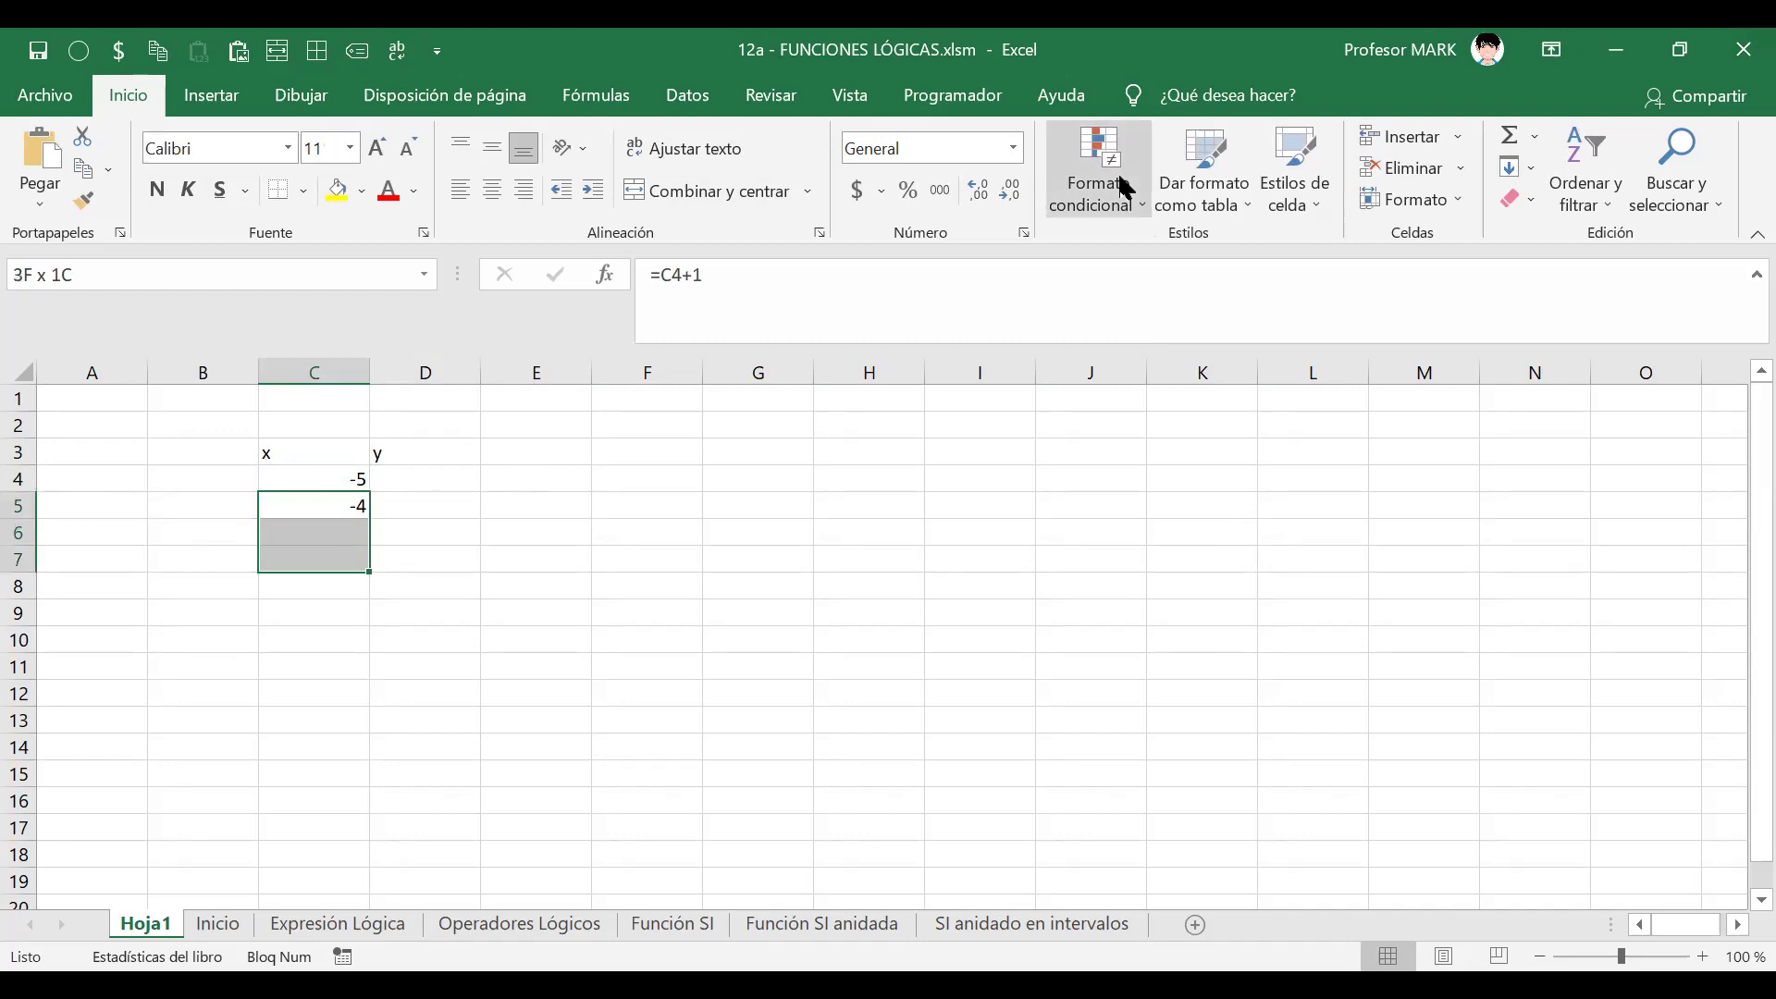
key("shift+Down")
key("shift+Down")
key("shift+Down")
key("shift+Down")
key("shift+Down")
key("shift+Down")
key("ctrl+d")
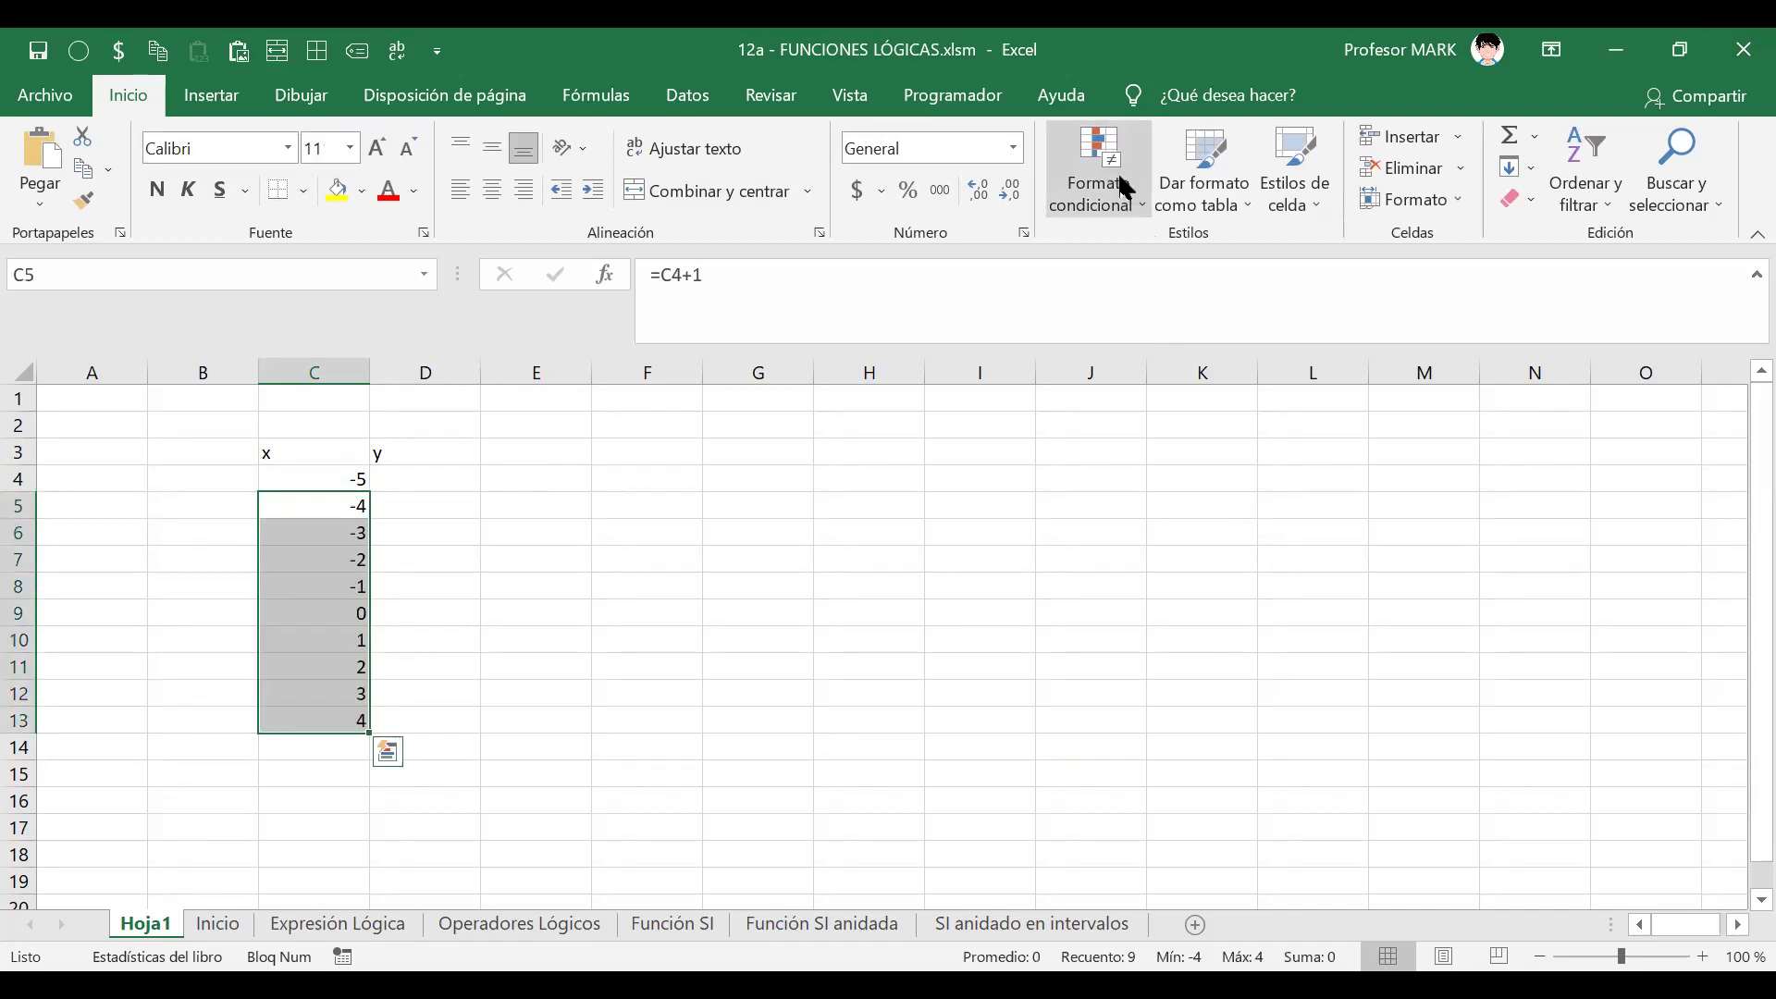
key("shift+Down")
key("ctrl+d")
key("Up")
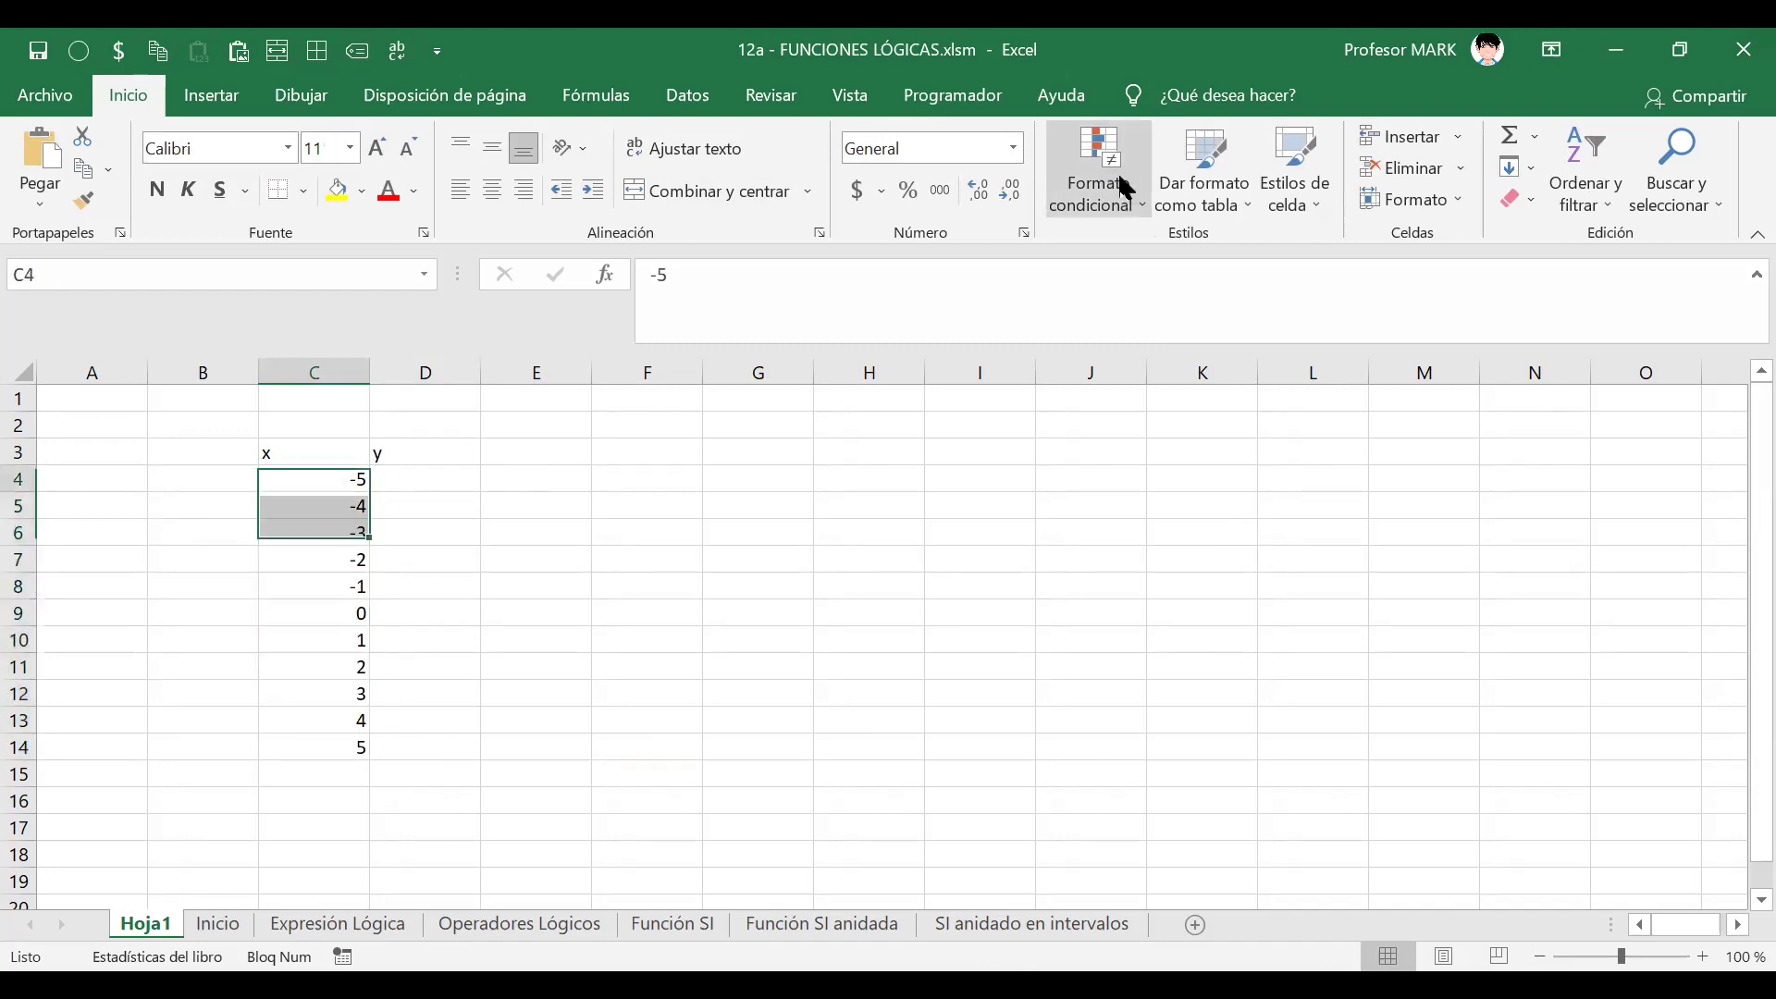
key("Right")
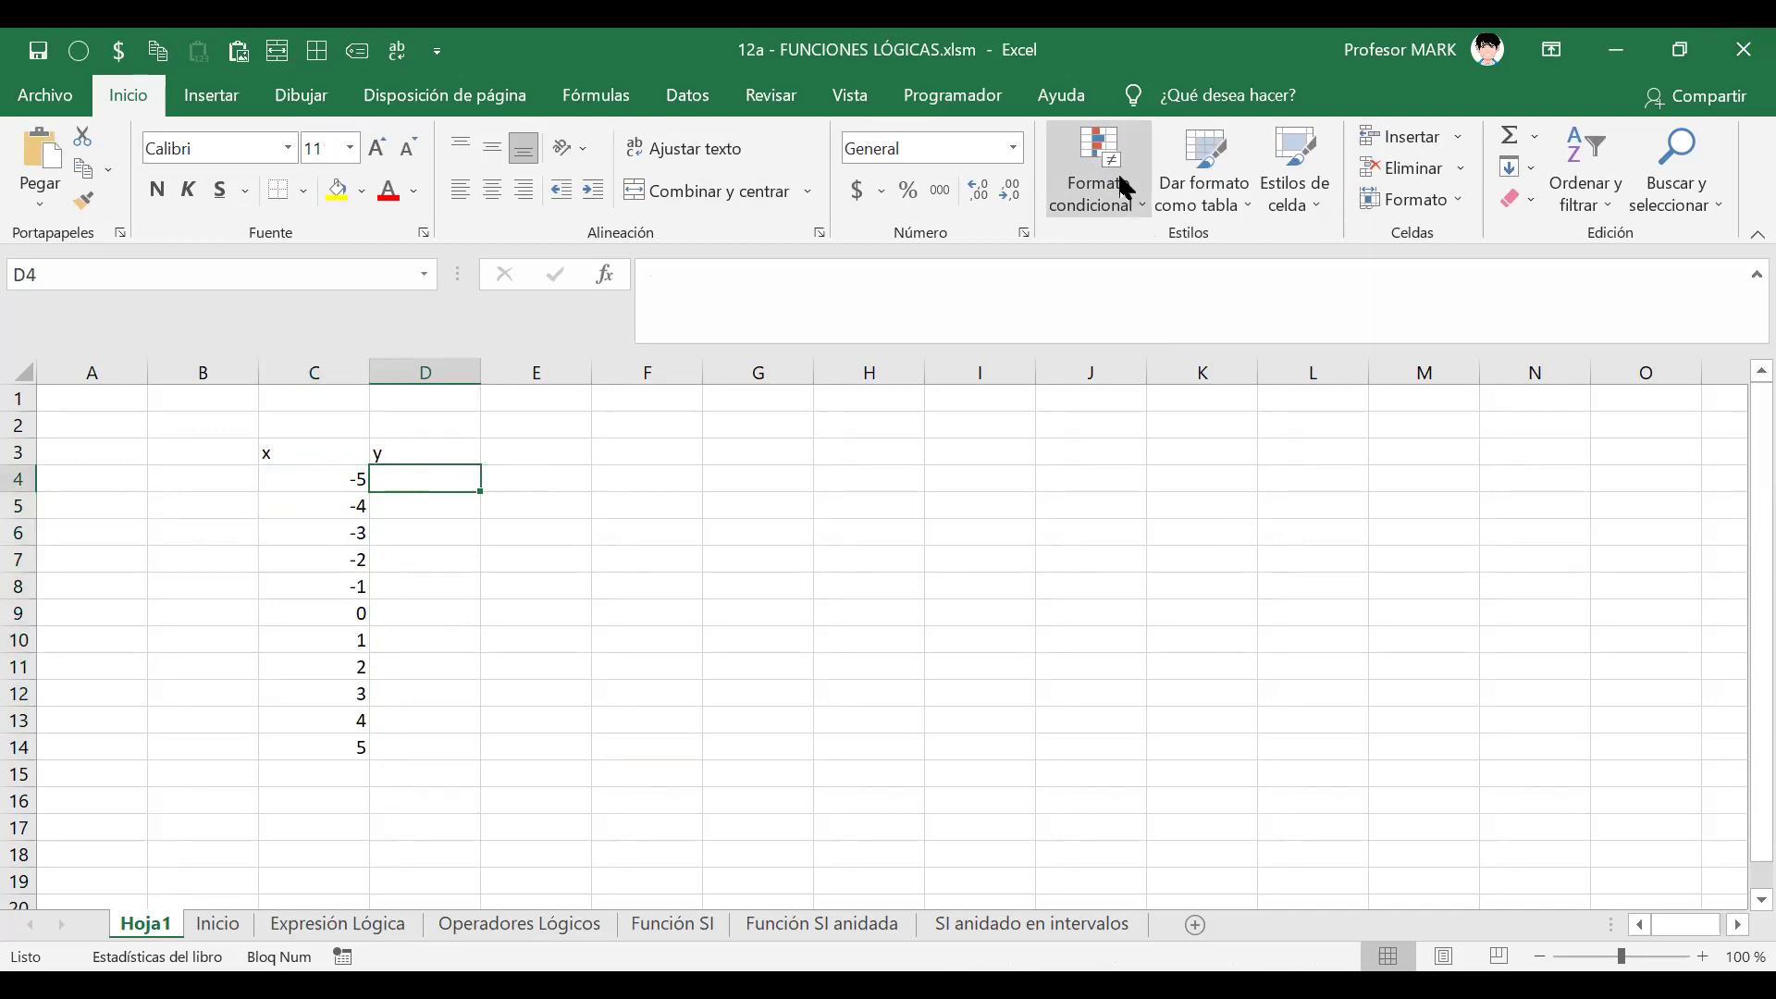
- Fill D4:D14 with =ALEATORIO.ENTRE(1;50) and paste the results back as fixed values
type("=a")
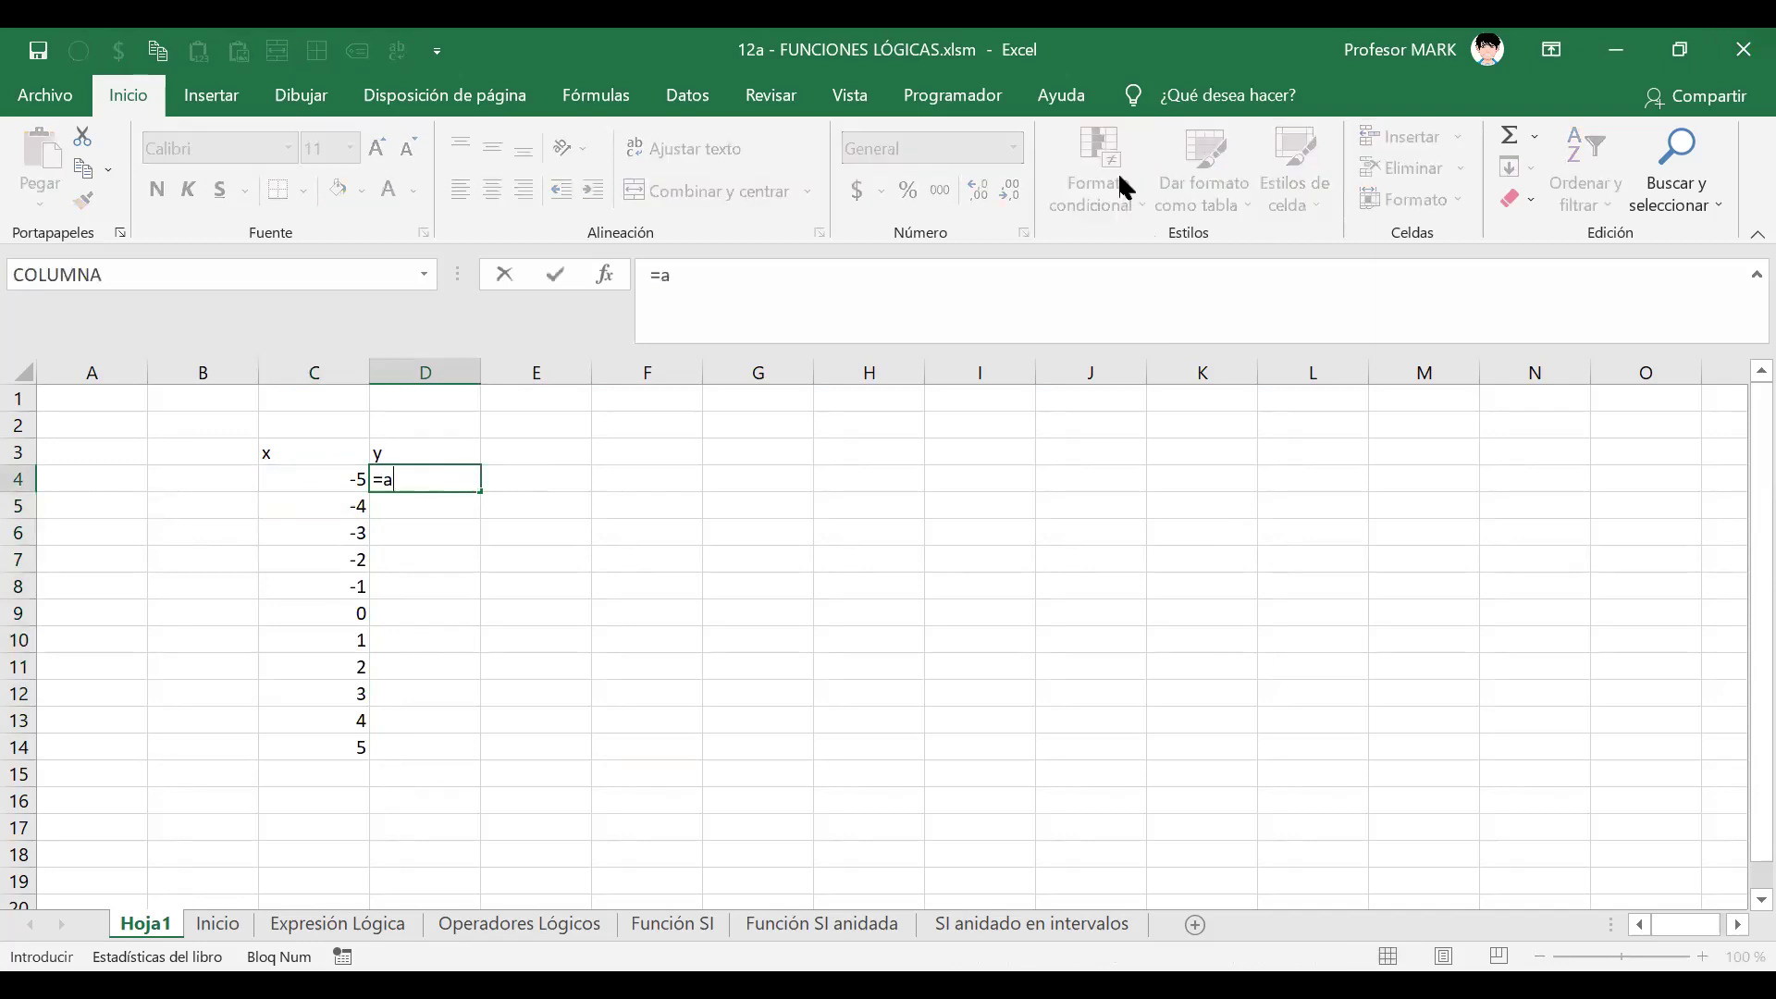
type("LEATORIO.ENTRE(1;")
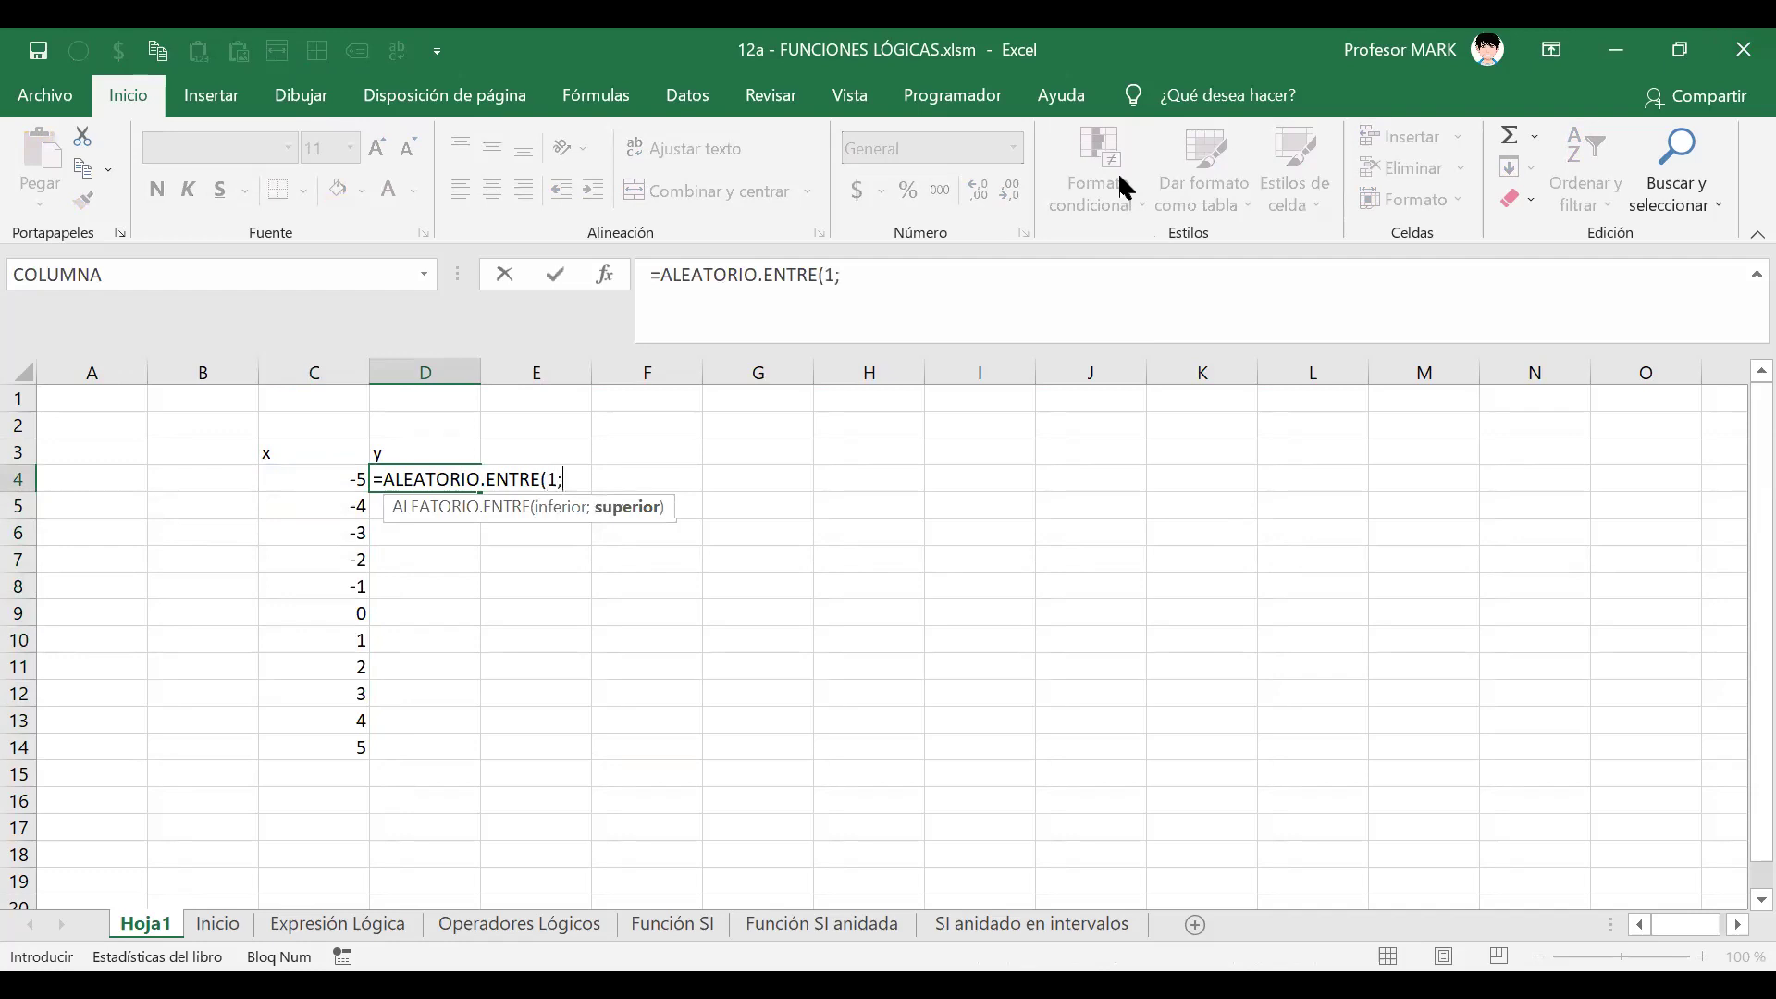
type("50)")
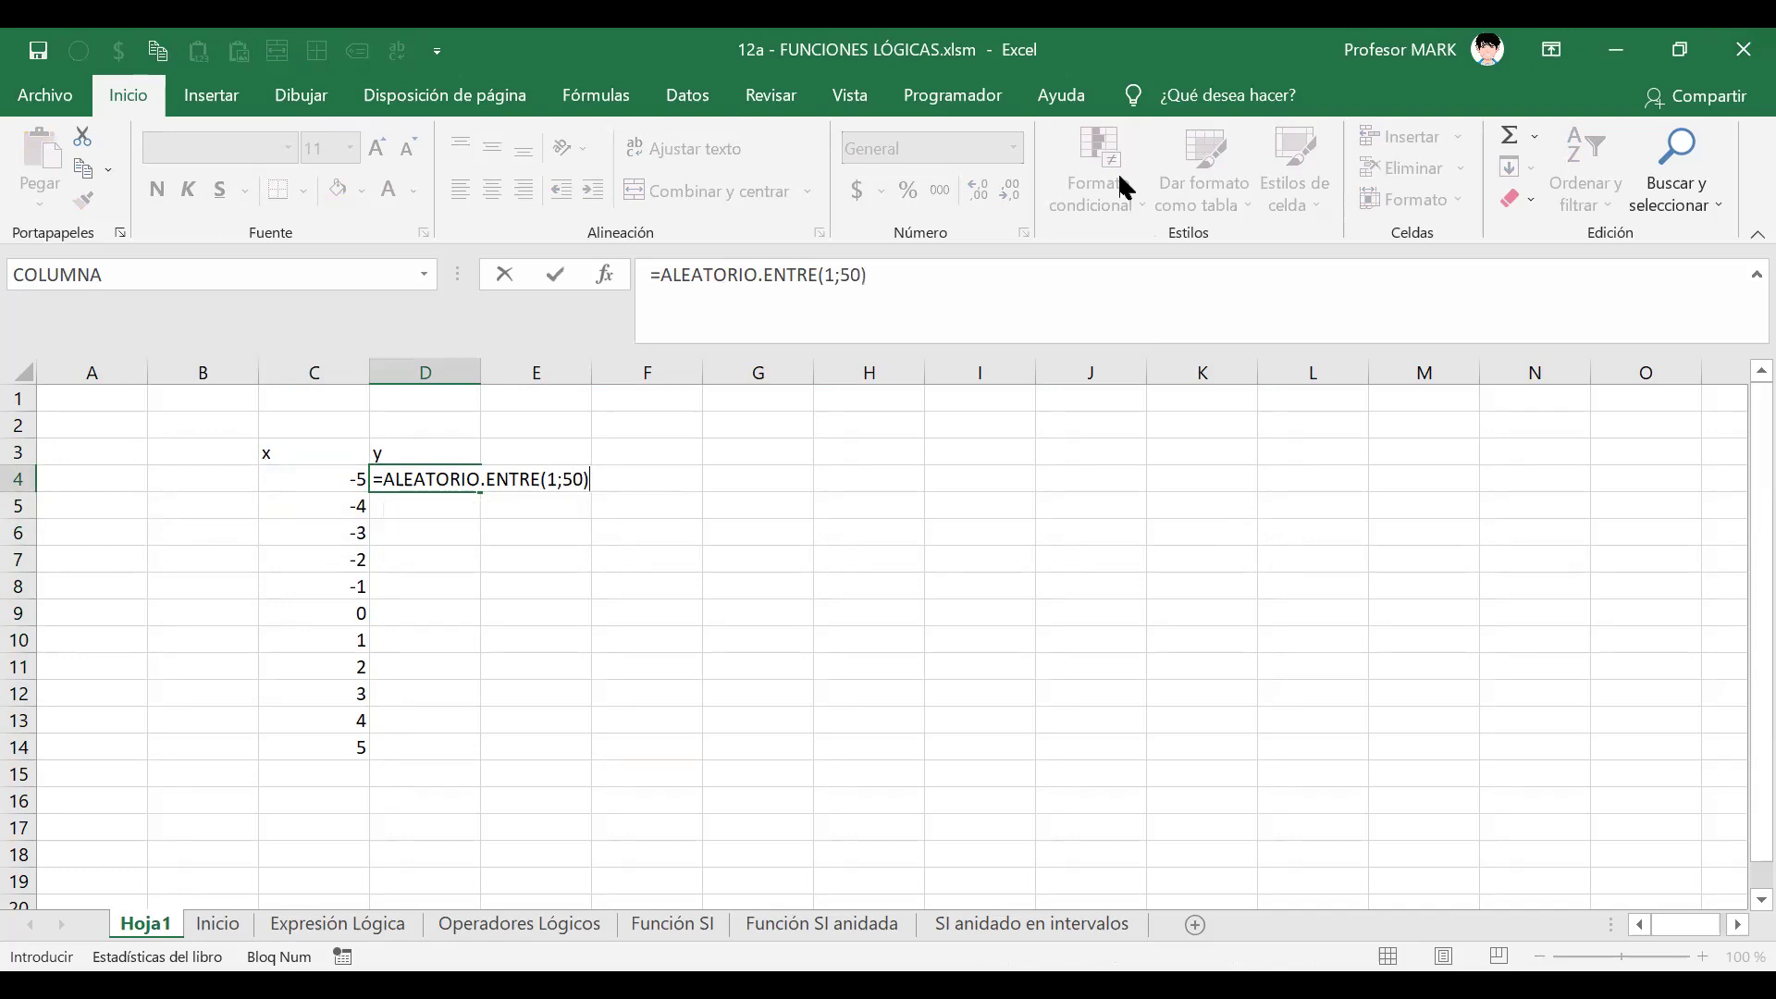
key("Return")
key("Up")
key("shift+Down")
key("shift+Down")
key("shift+Down")
key("shift+Down")
key("shift+Down")
key("shift+Down")
key("shift+Down")
key("shift+Down")
key("shift+Down")
key("shift+Down")
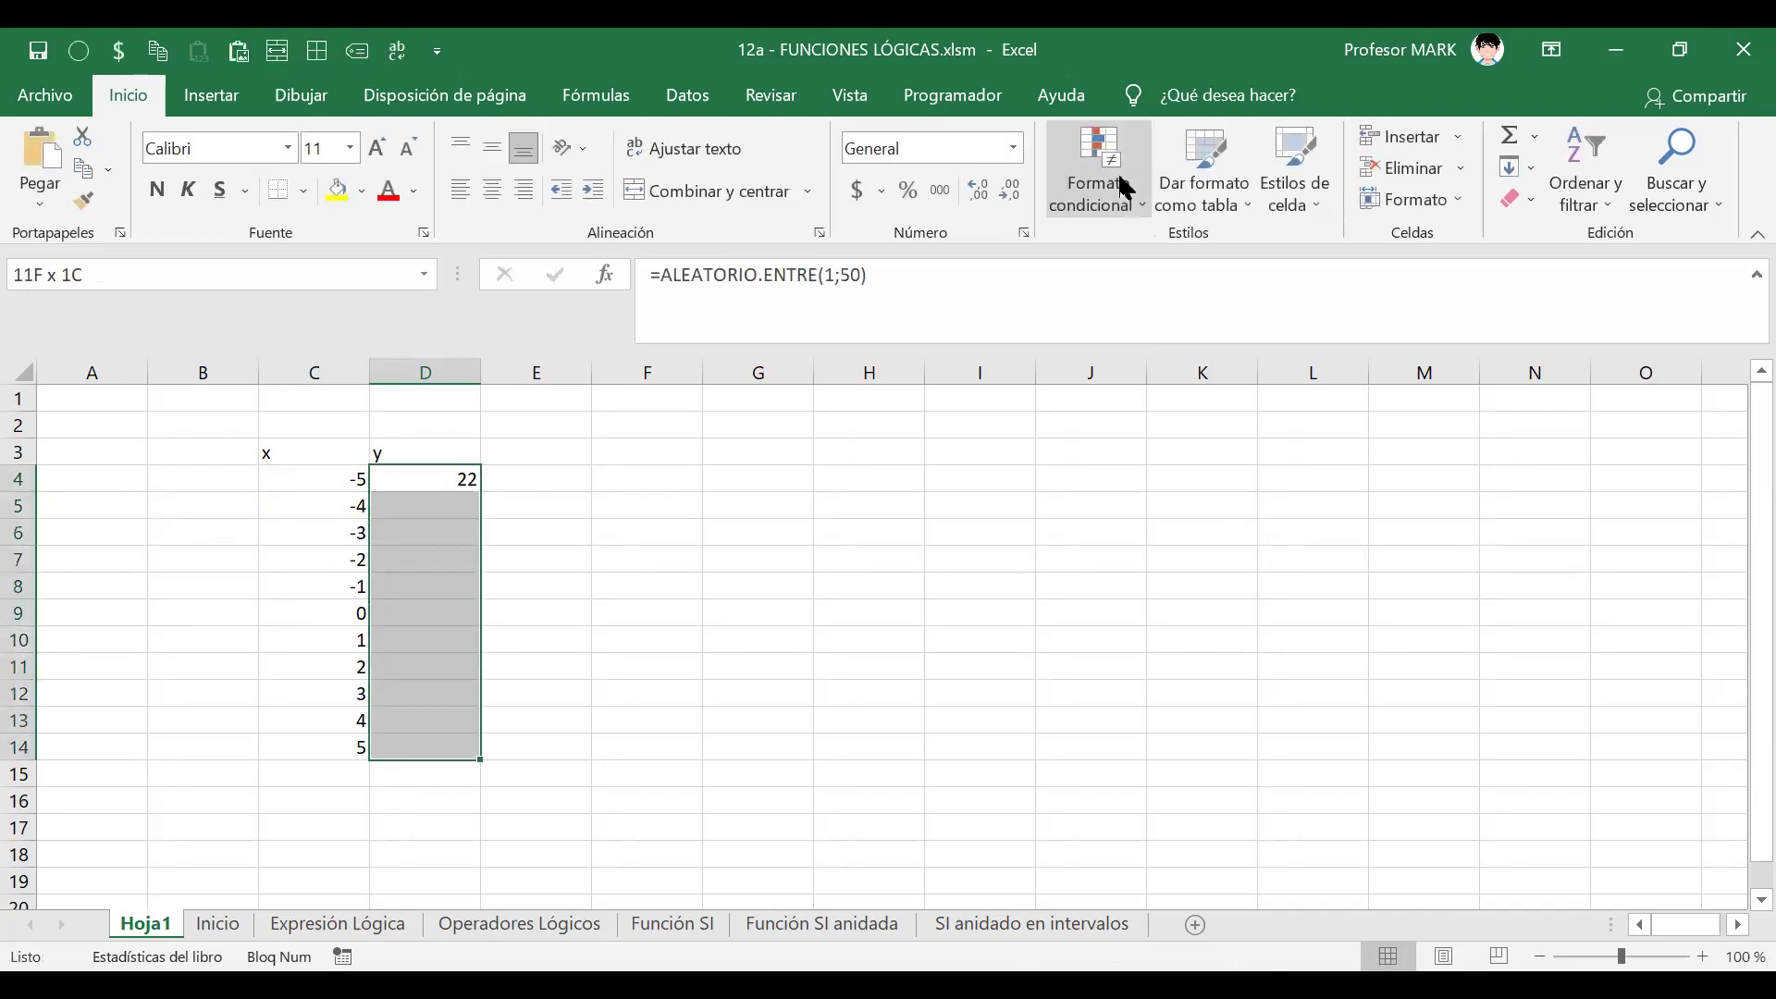
key("ctrl+d")
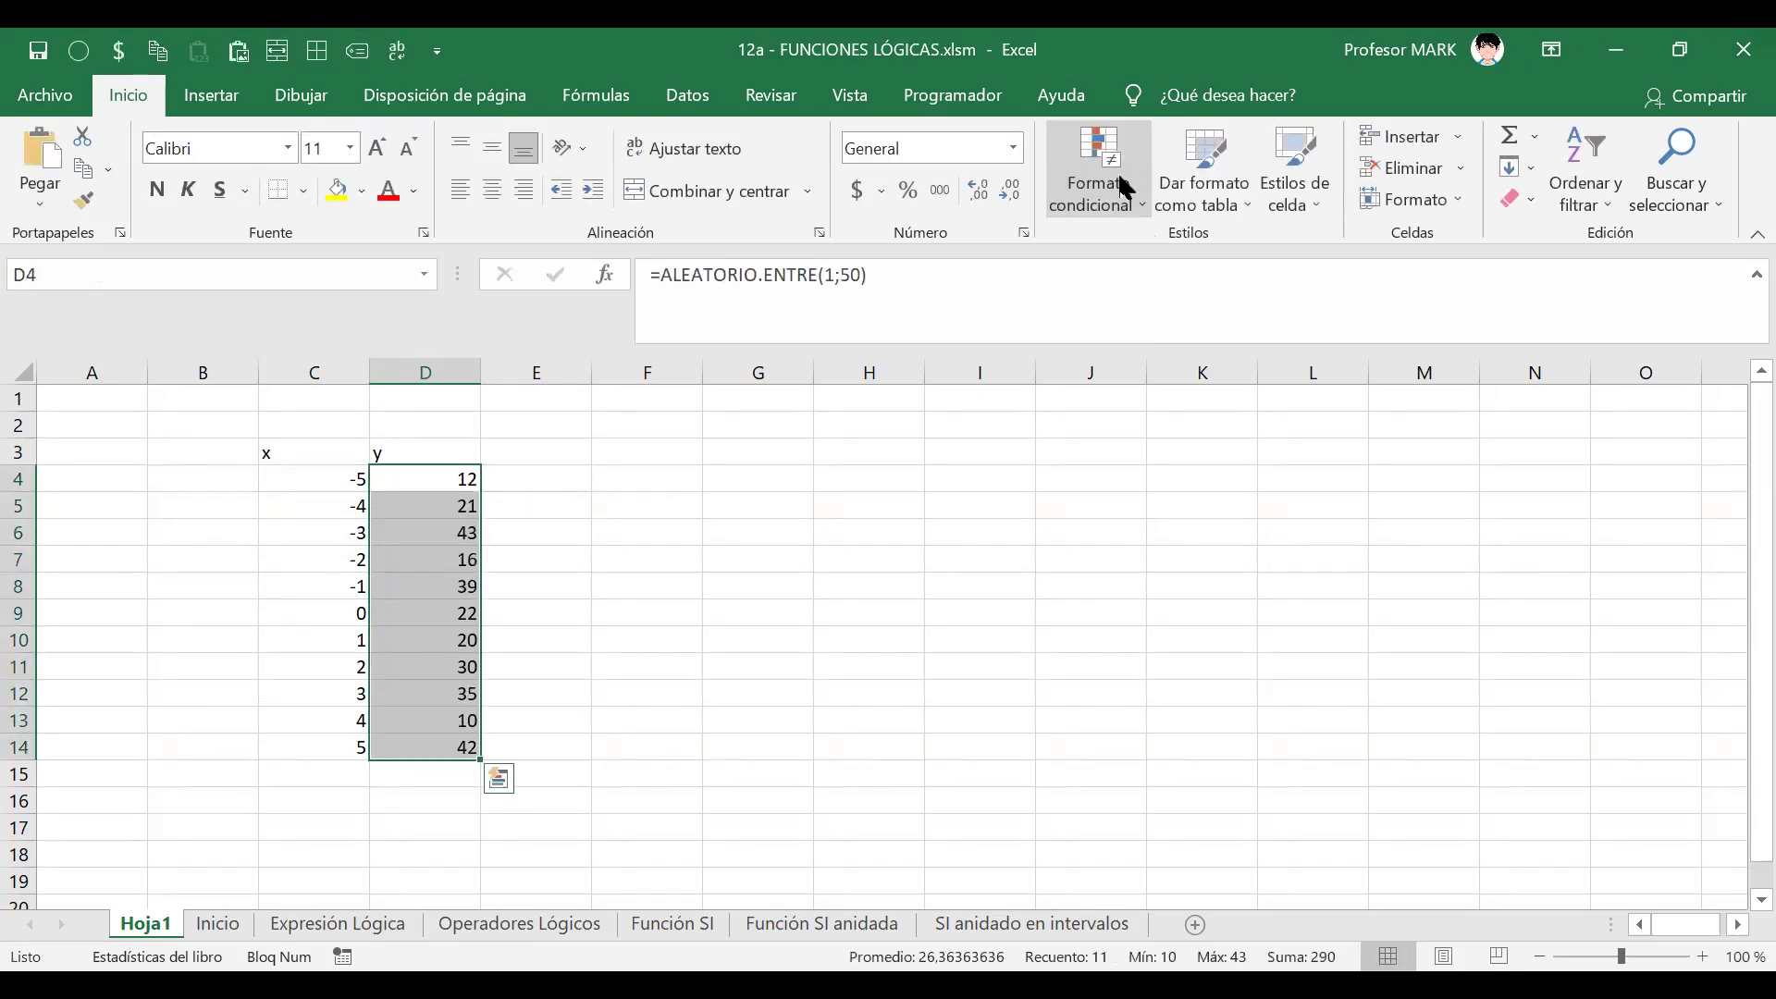
key("ctrl+c")
key("ctrl+shift+v")
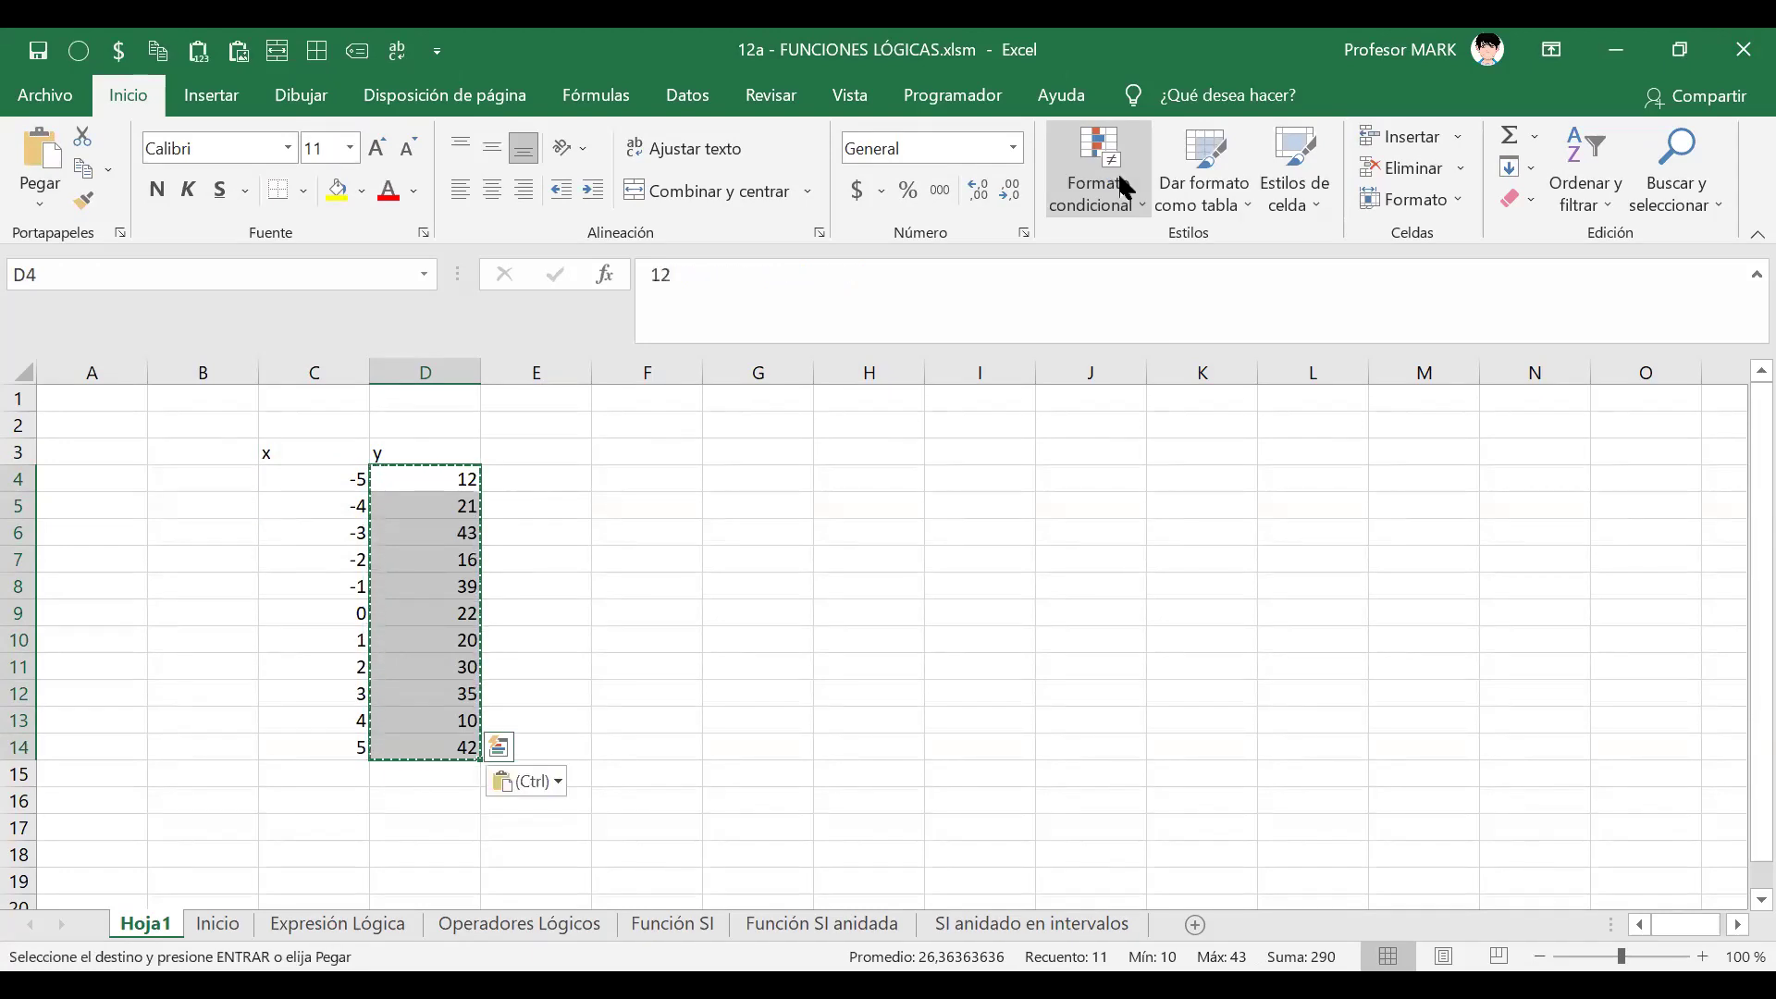
key("Escape")
- Centre the contents of the x–y table C3:D14
key("Right")
key("Left")
key("Up")
key("Left")
key("ctrl+a")
key("alt+o")
key("c")
key("c")
key("Right")
key("Left")
key("Left")
key("Right")
key("Right")
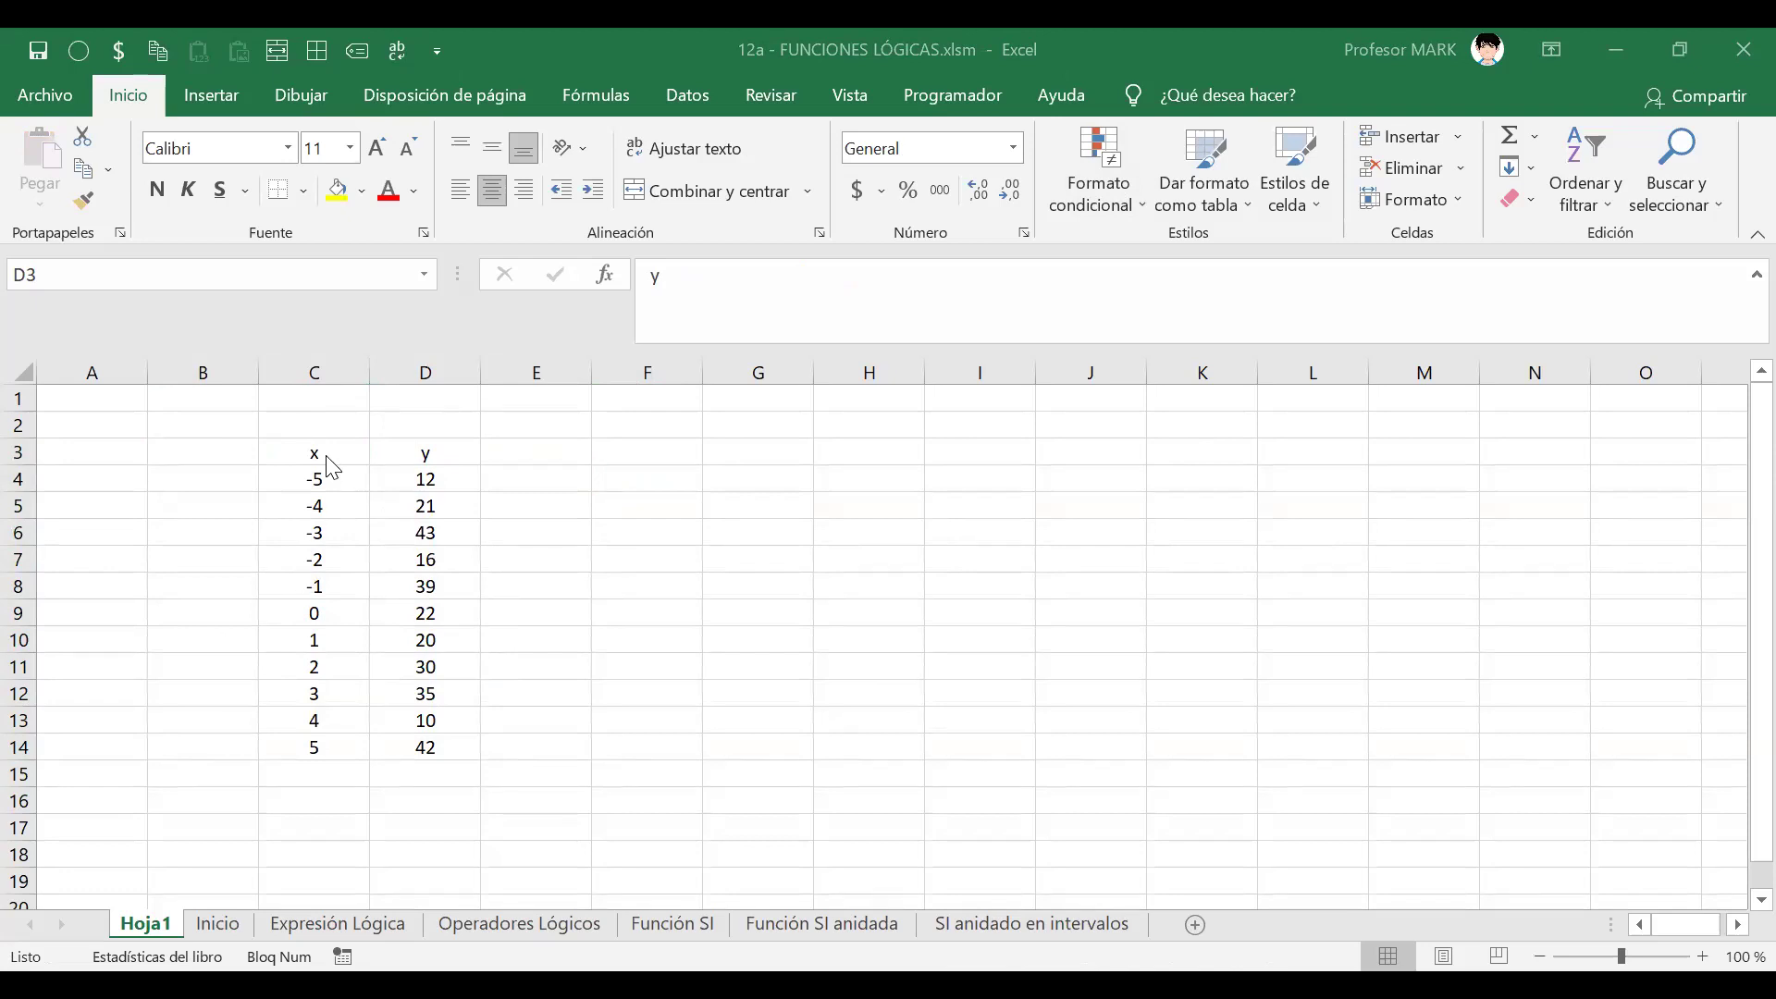
- Insert a default chart of the x–y table C3:D14 and move it to the right of the table
left_click_drag(325, 453, 444, 740)
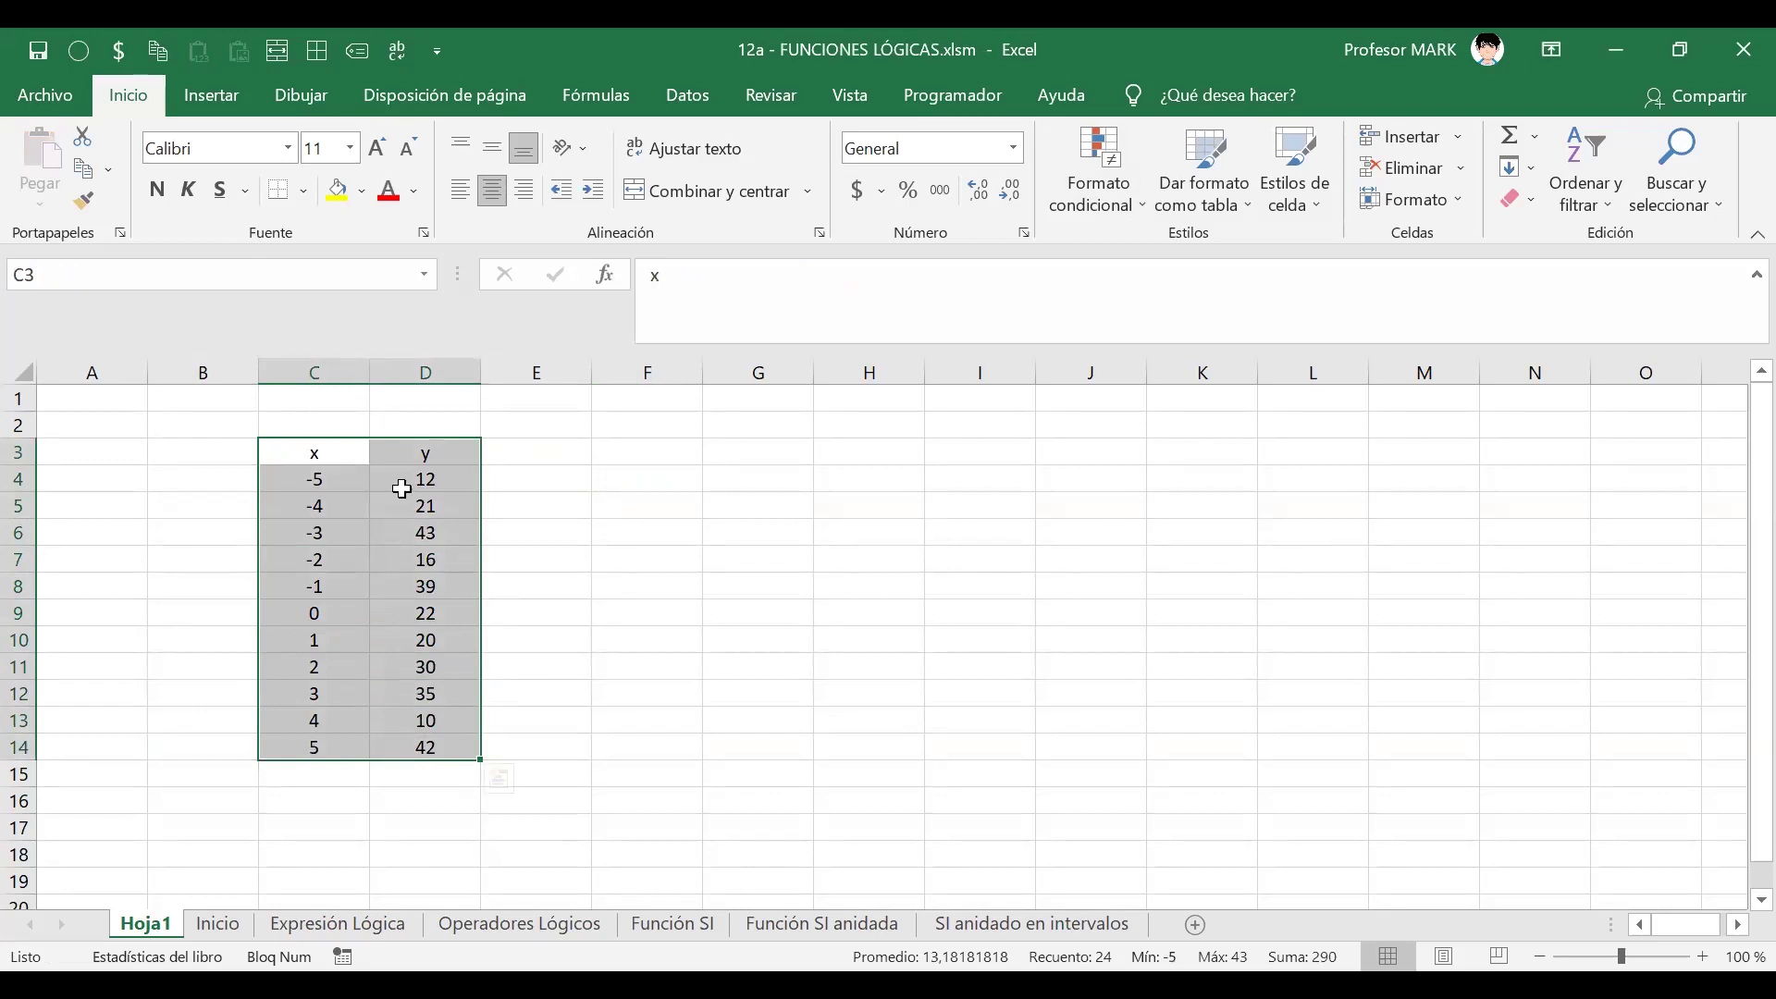
left_click(323, 497)
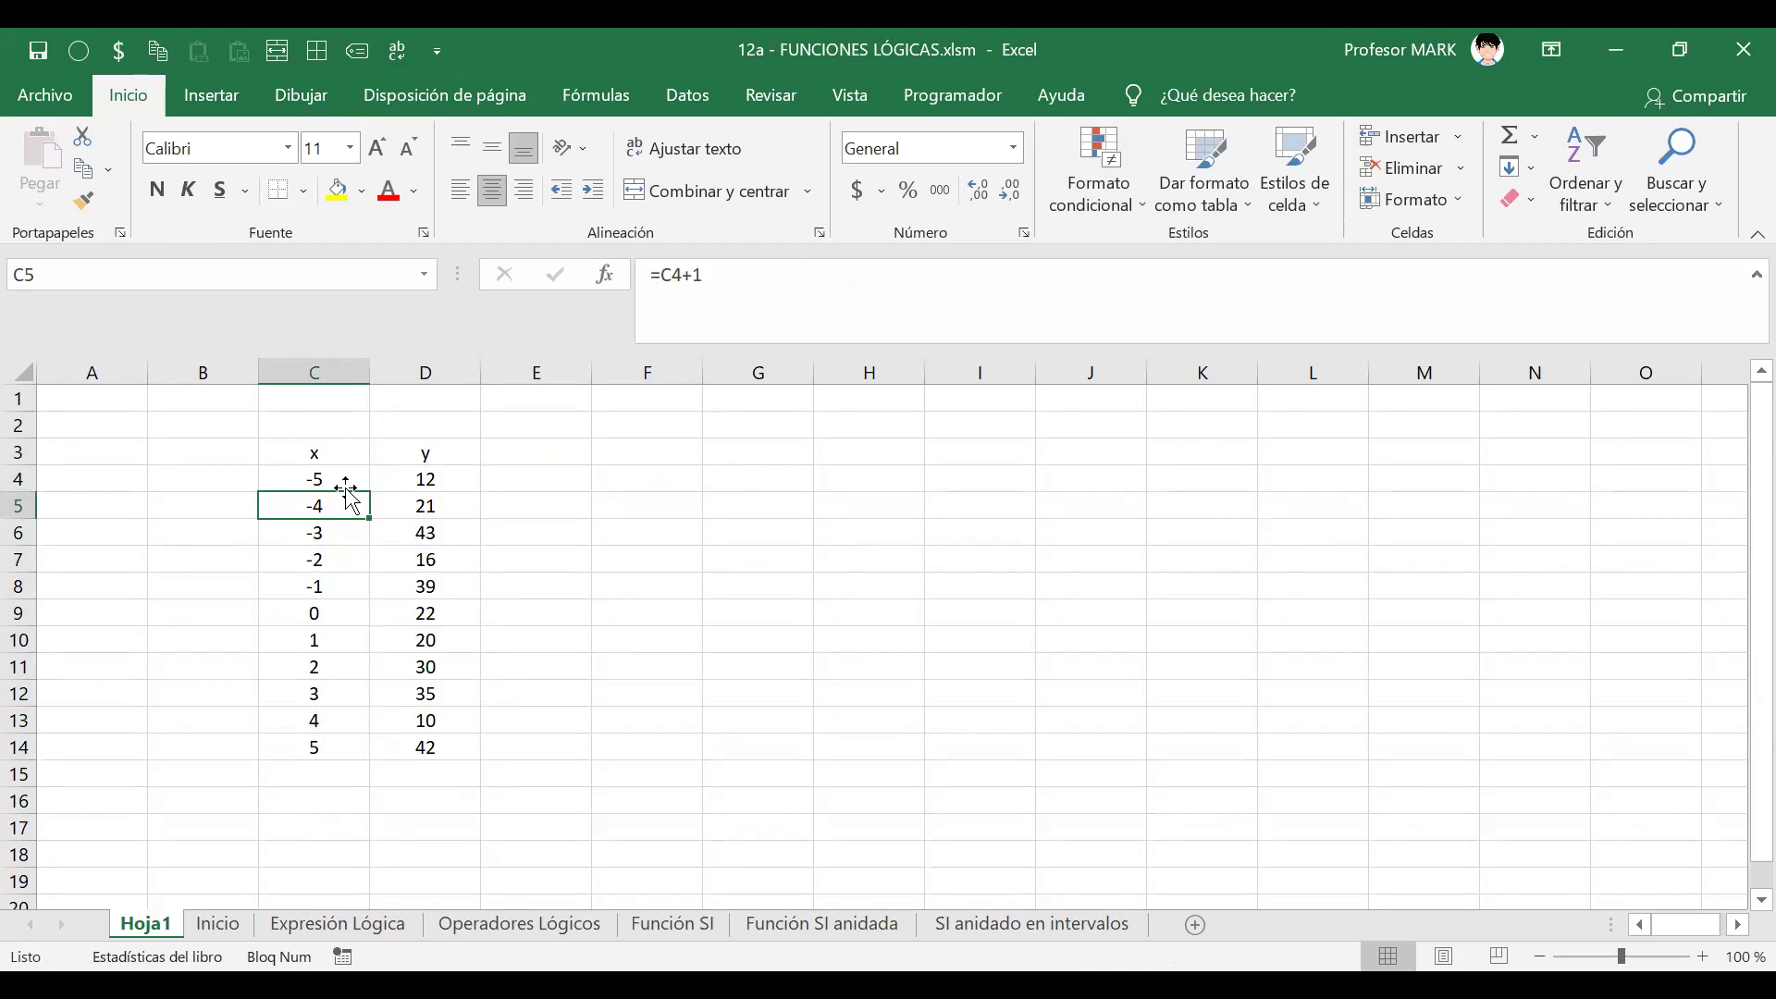
key("ctrl+a")
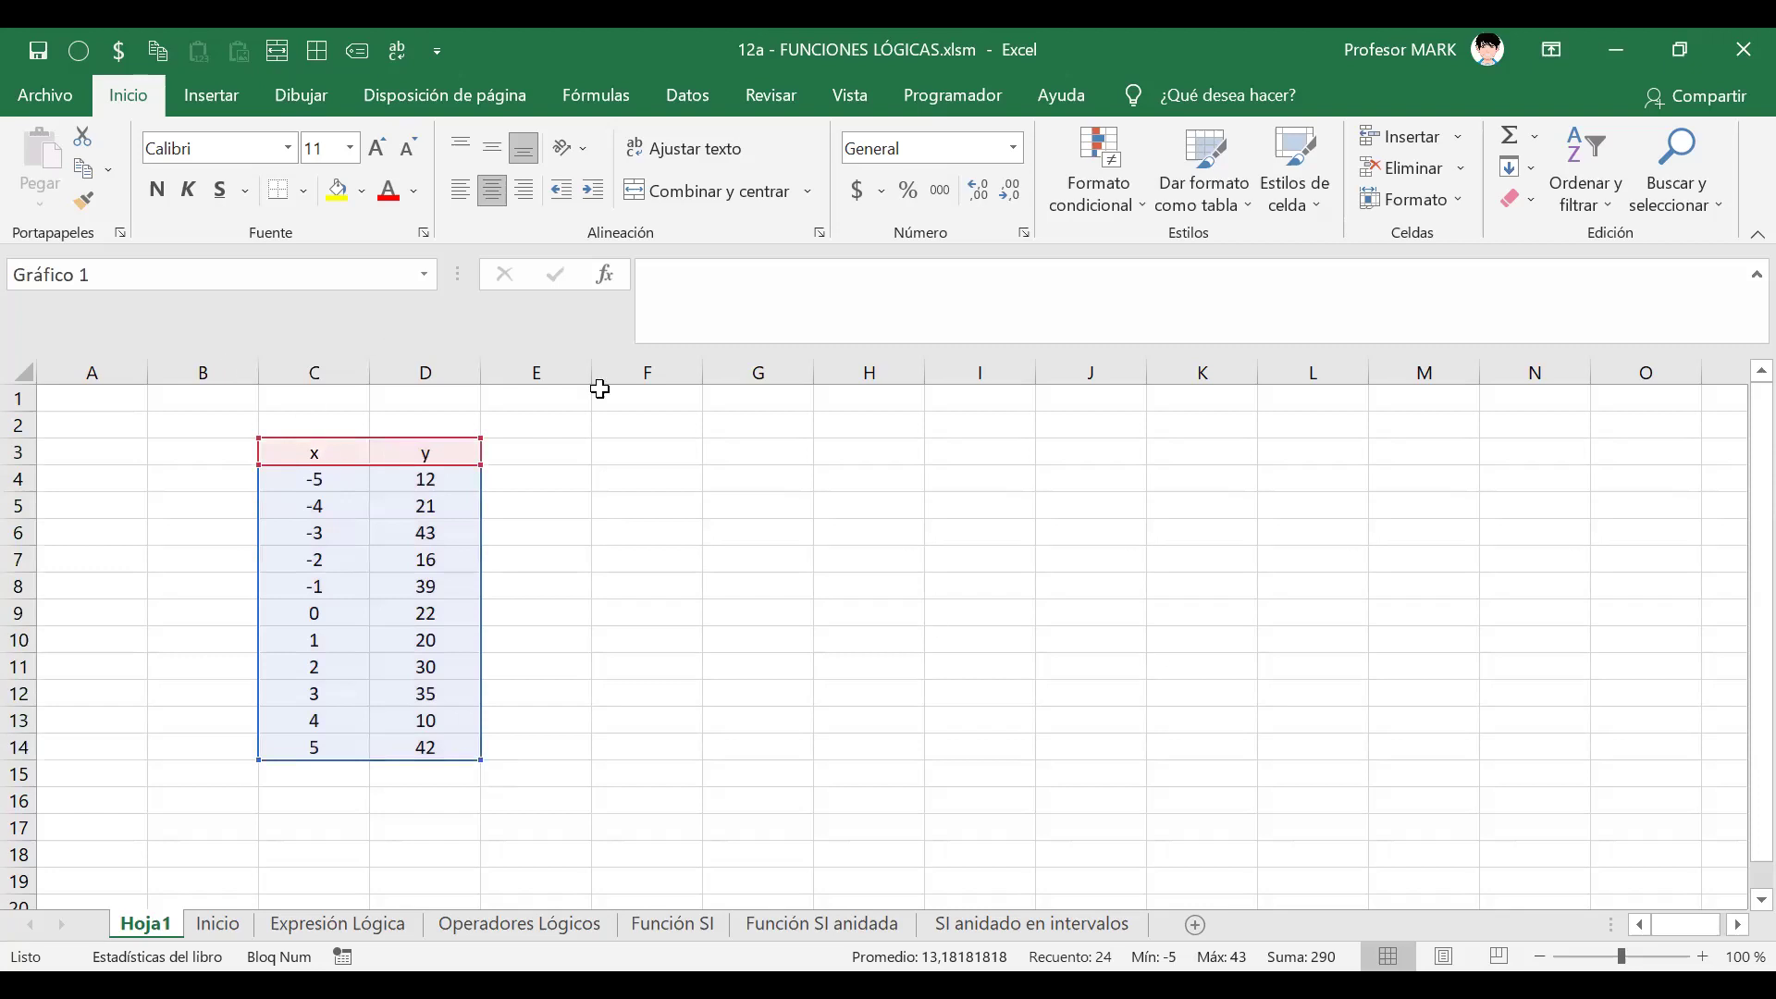
mouse_move(725, 464)
left_mouse_down()
mouse_move(748, 453)
mouse_move(731, 451)
left_mouse_up()
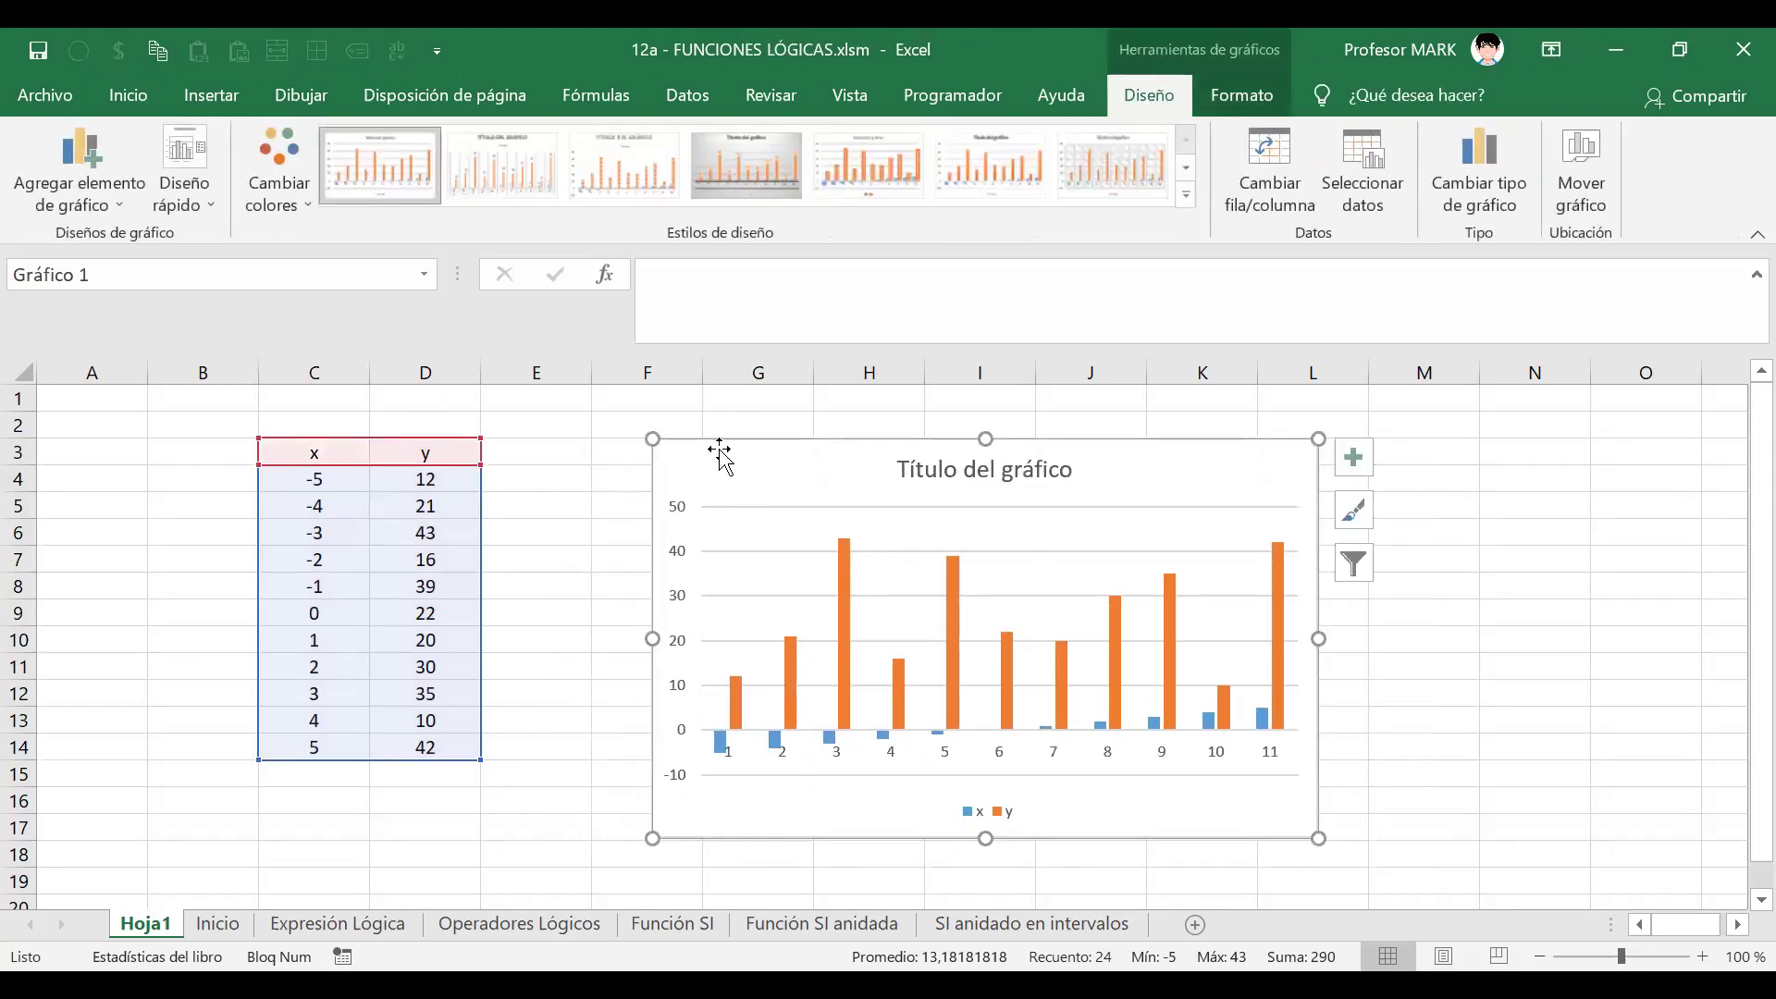
- Change the chart type to Líneas, plotting y against x from -5 to 5, and nudge it left
right_click(719, 460)
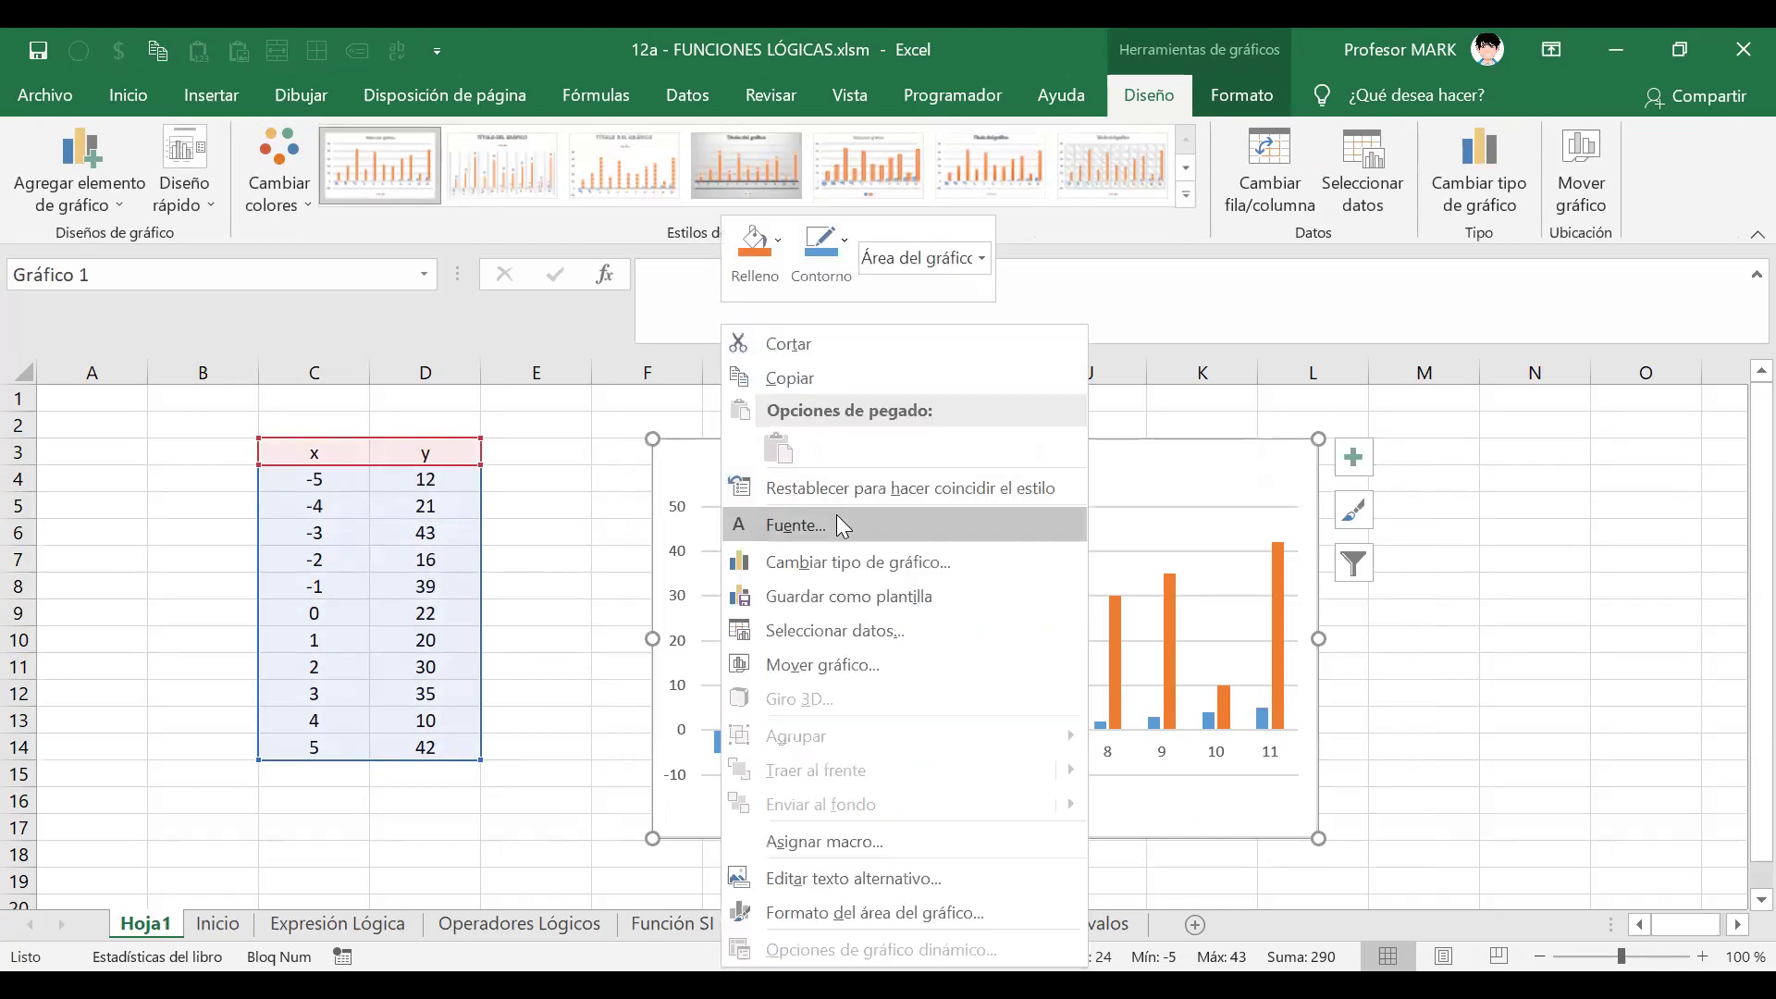
key("Escape")
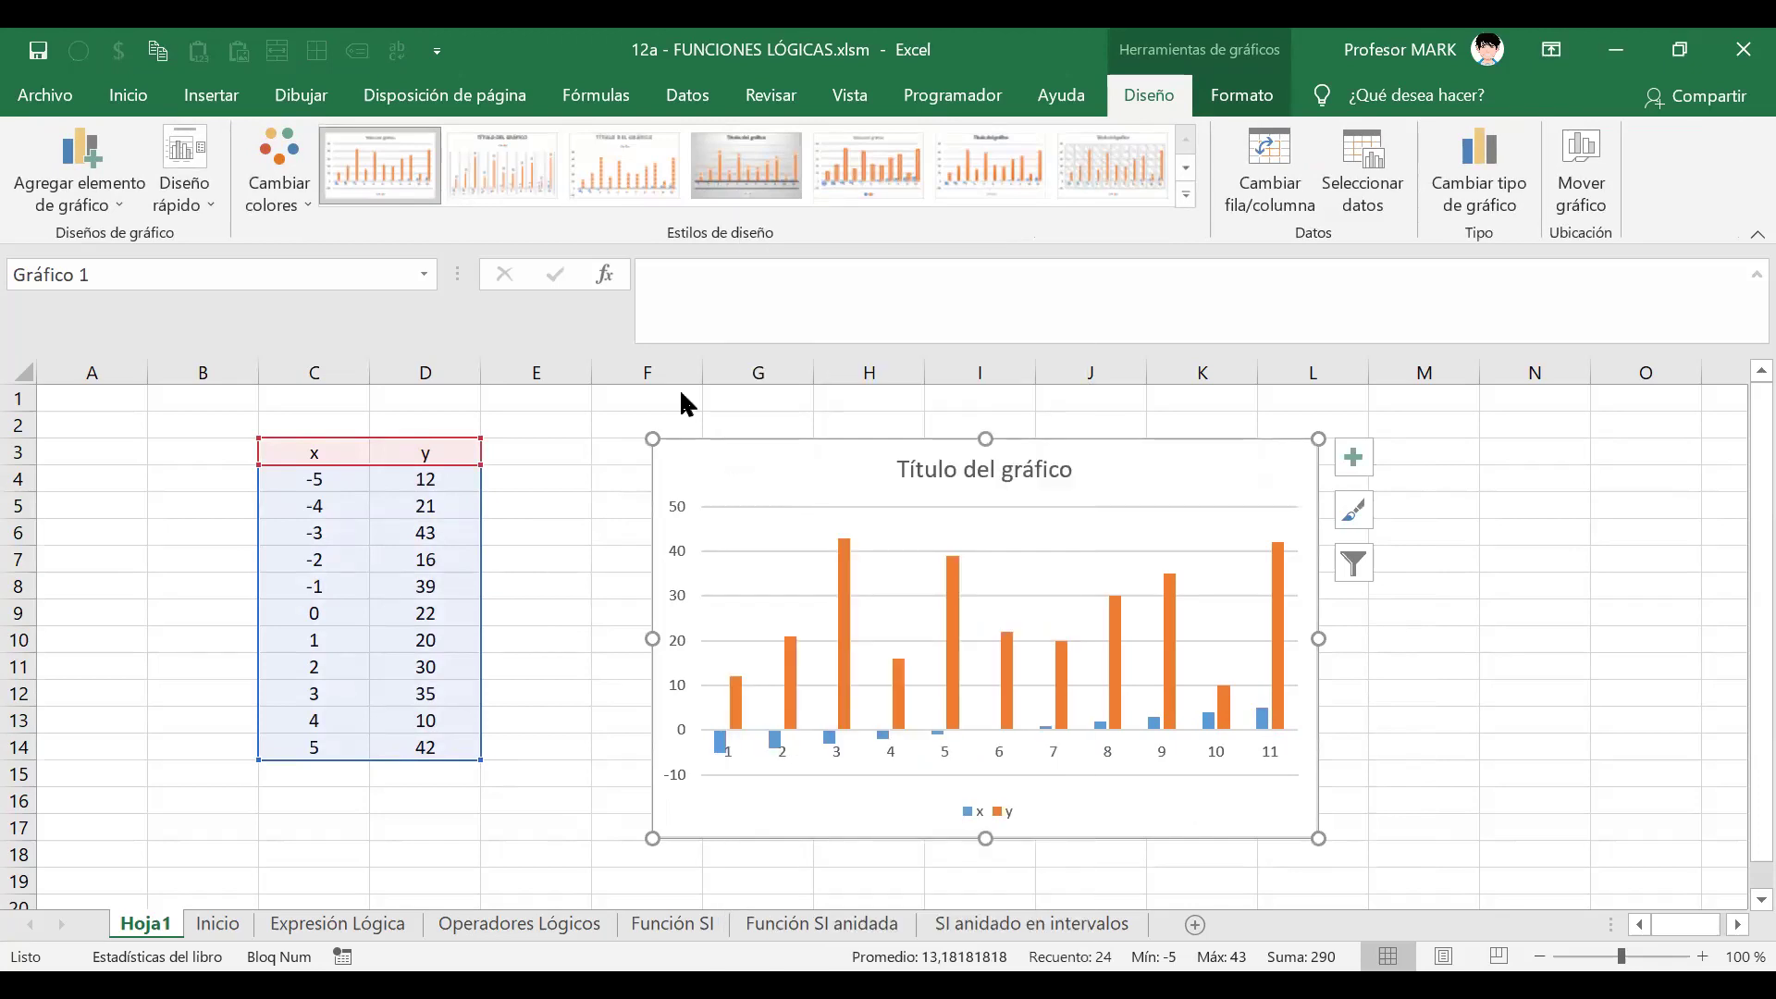
left_click(573, 283)
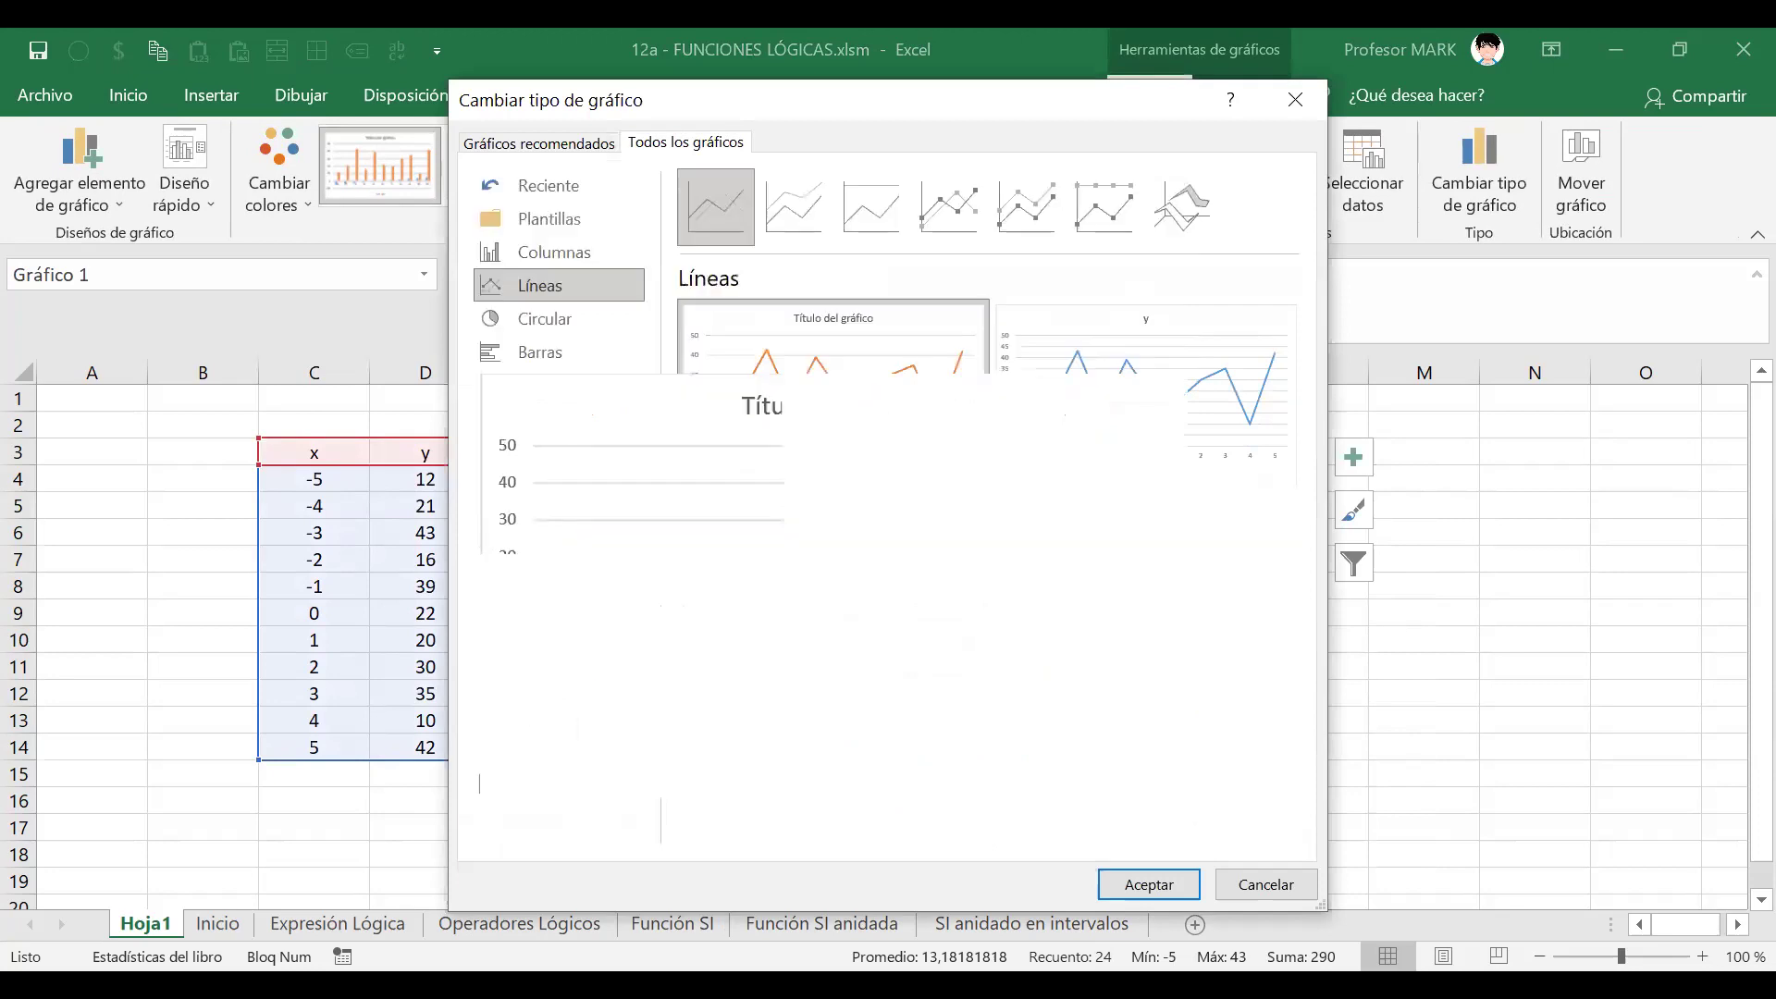
mouse_move(1198, 427)
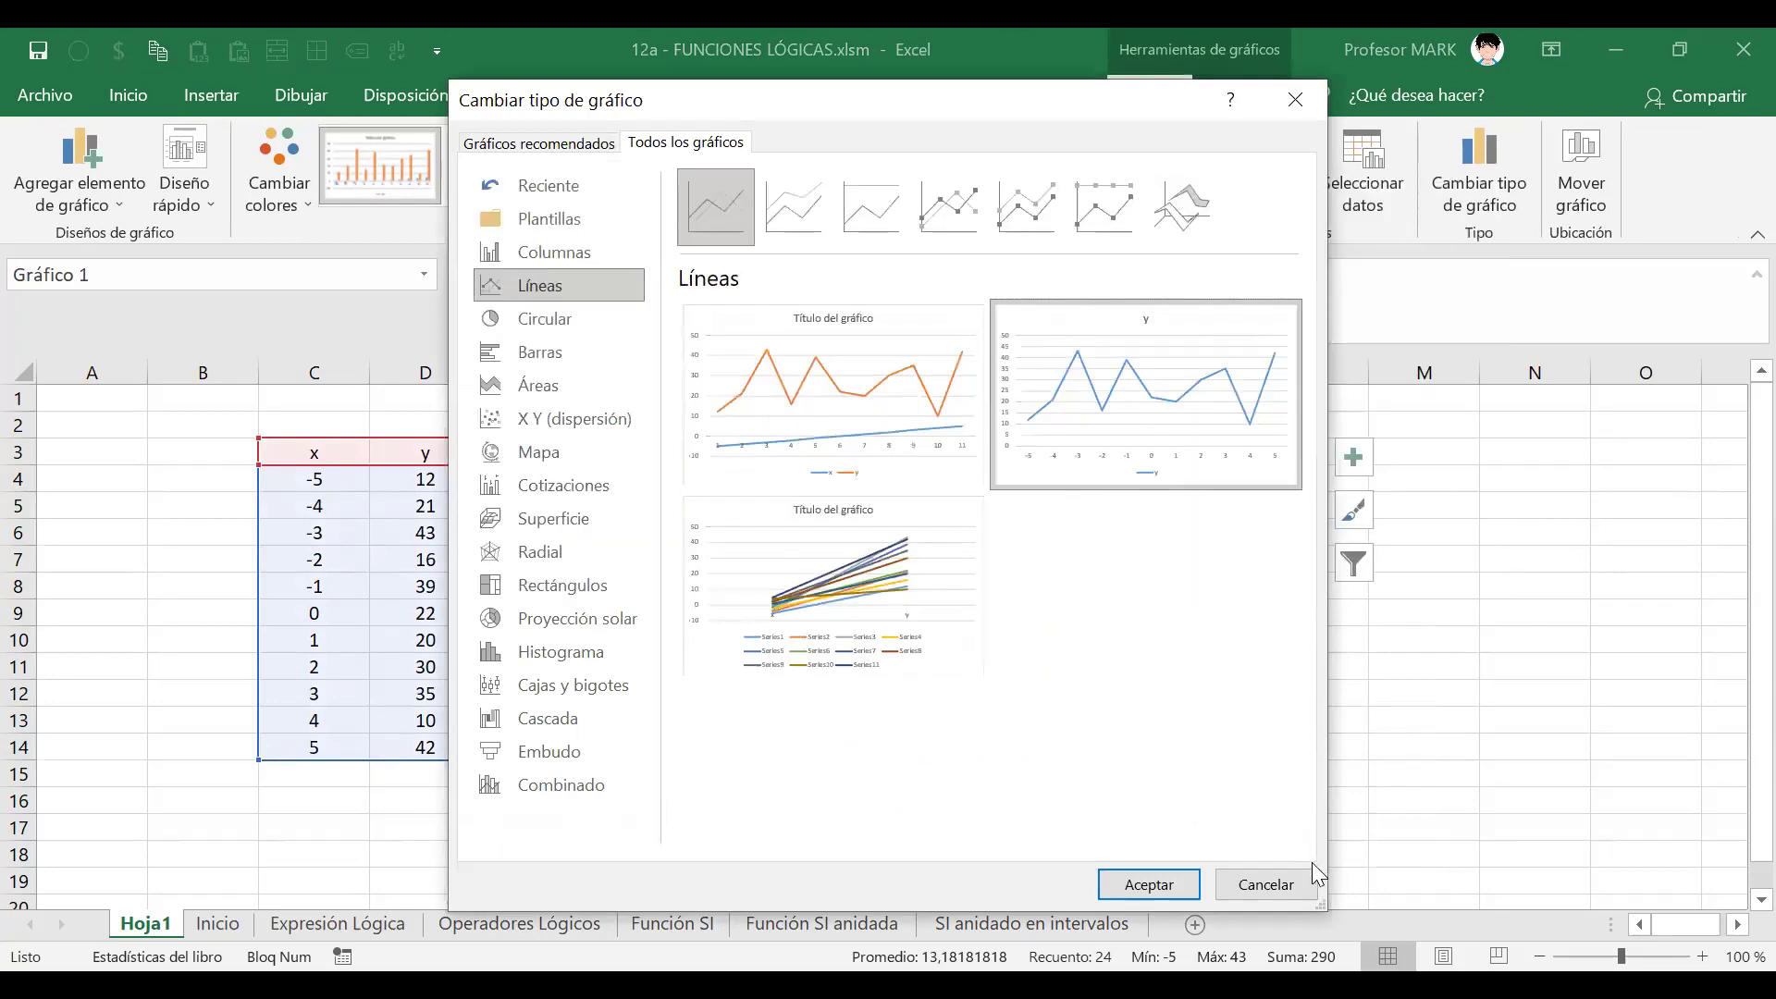
left_click(1148, 884)
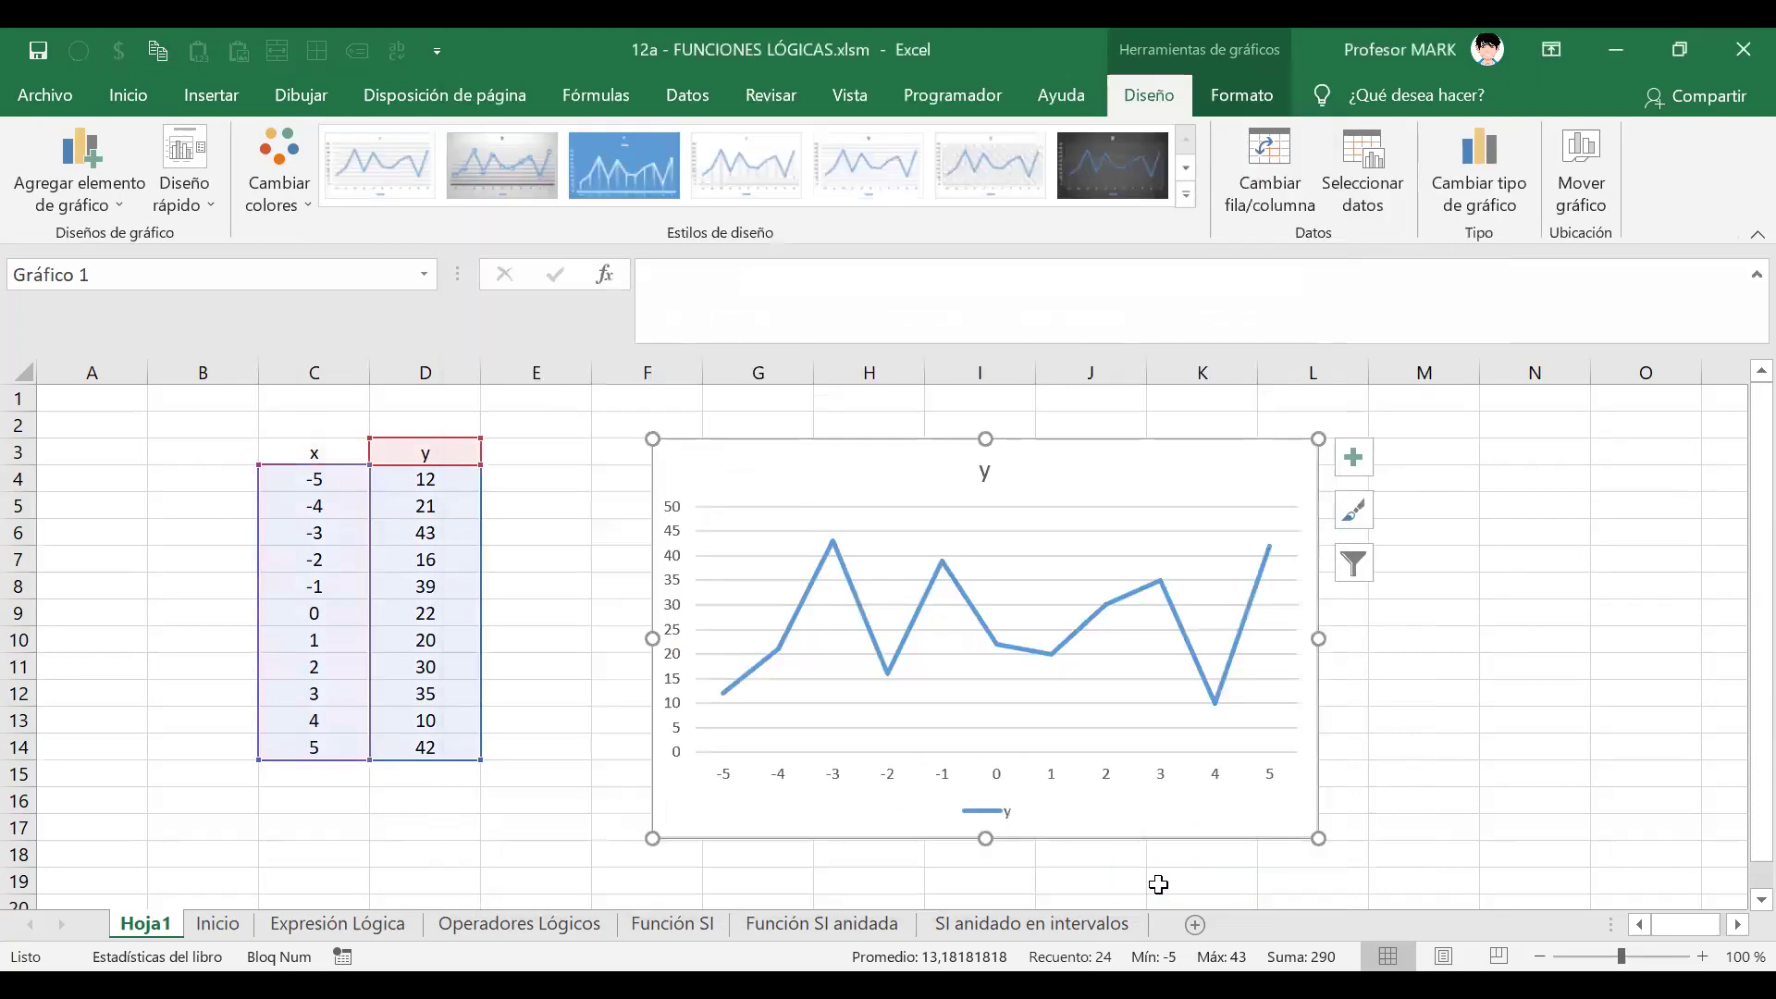
left_click(1526, 608)
left_click_drag(852, 464, 789, 464)
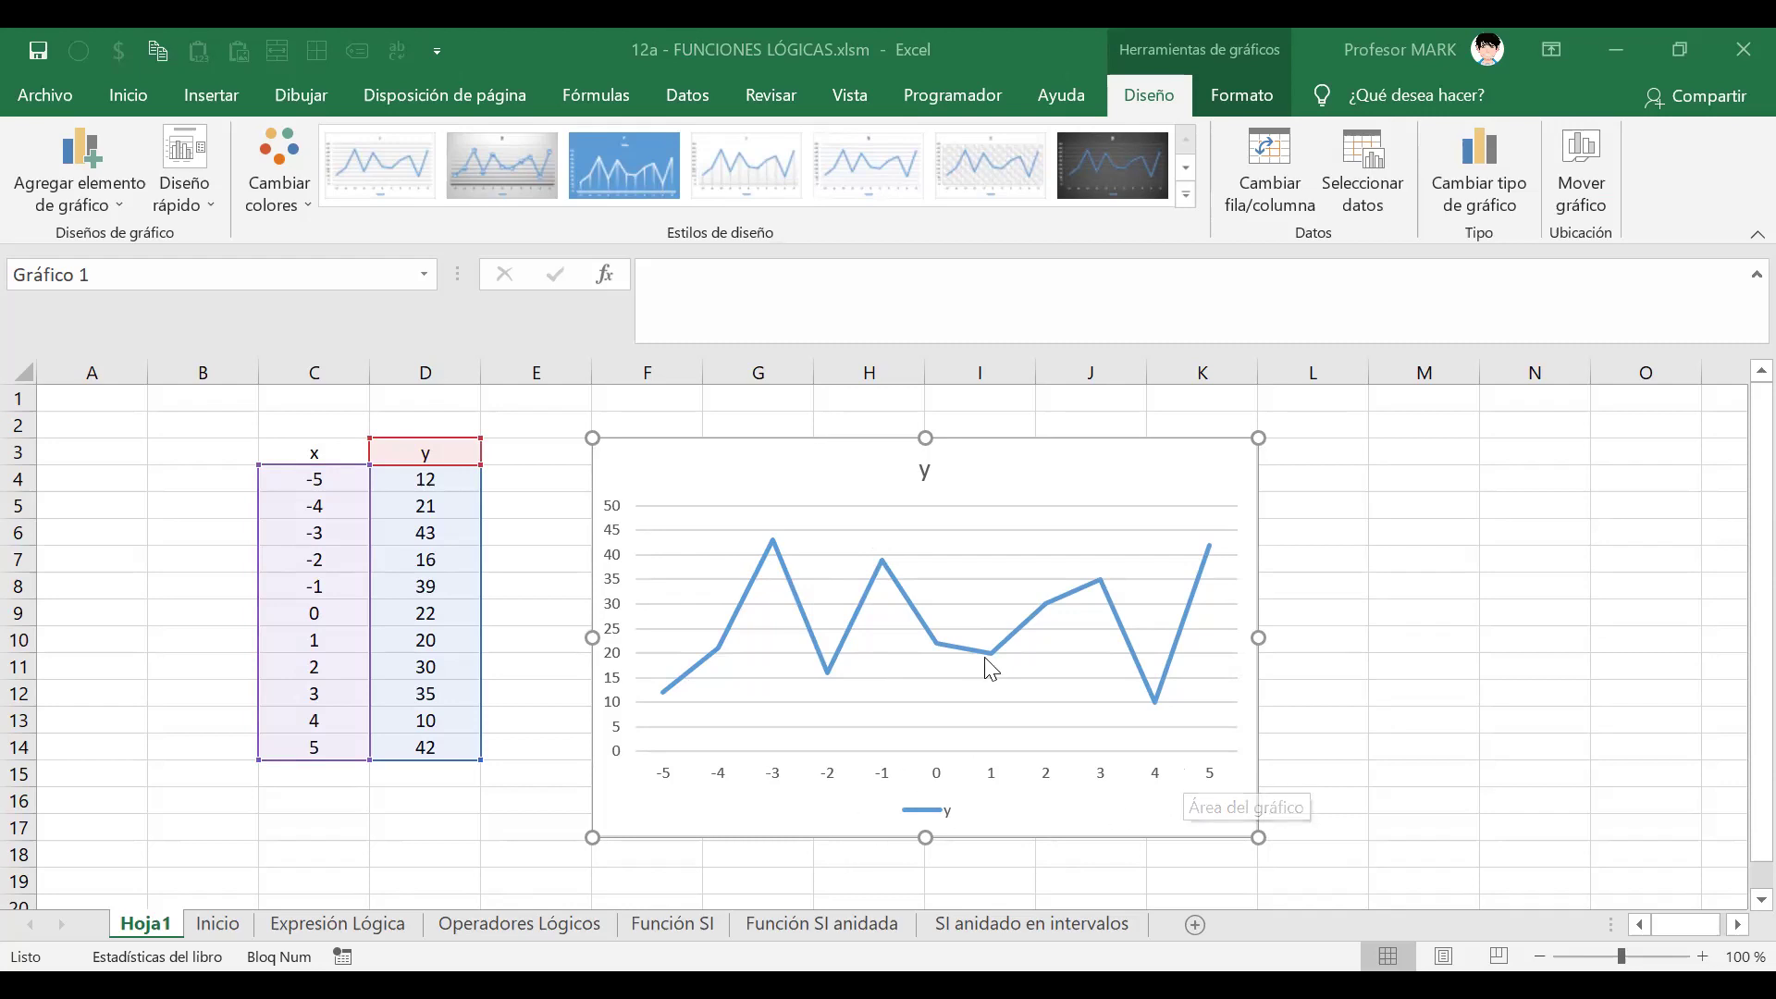
- Select only the x=3 data point (value 35) and open its Formato de punto de datos pane
left_click(779, 560)
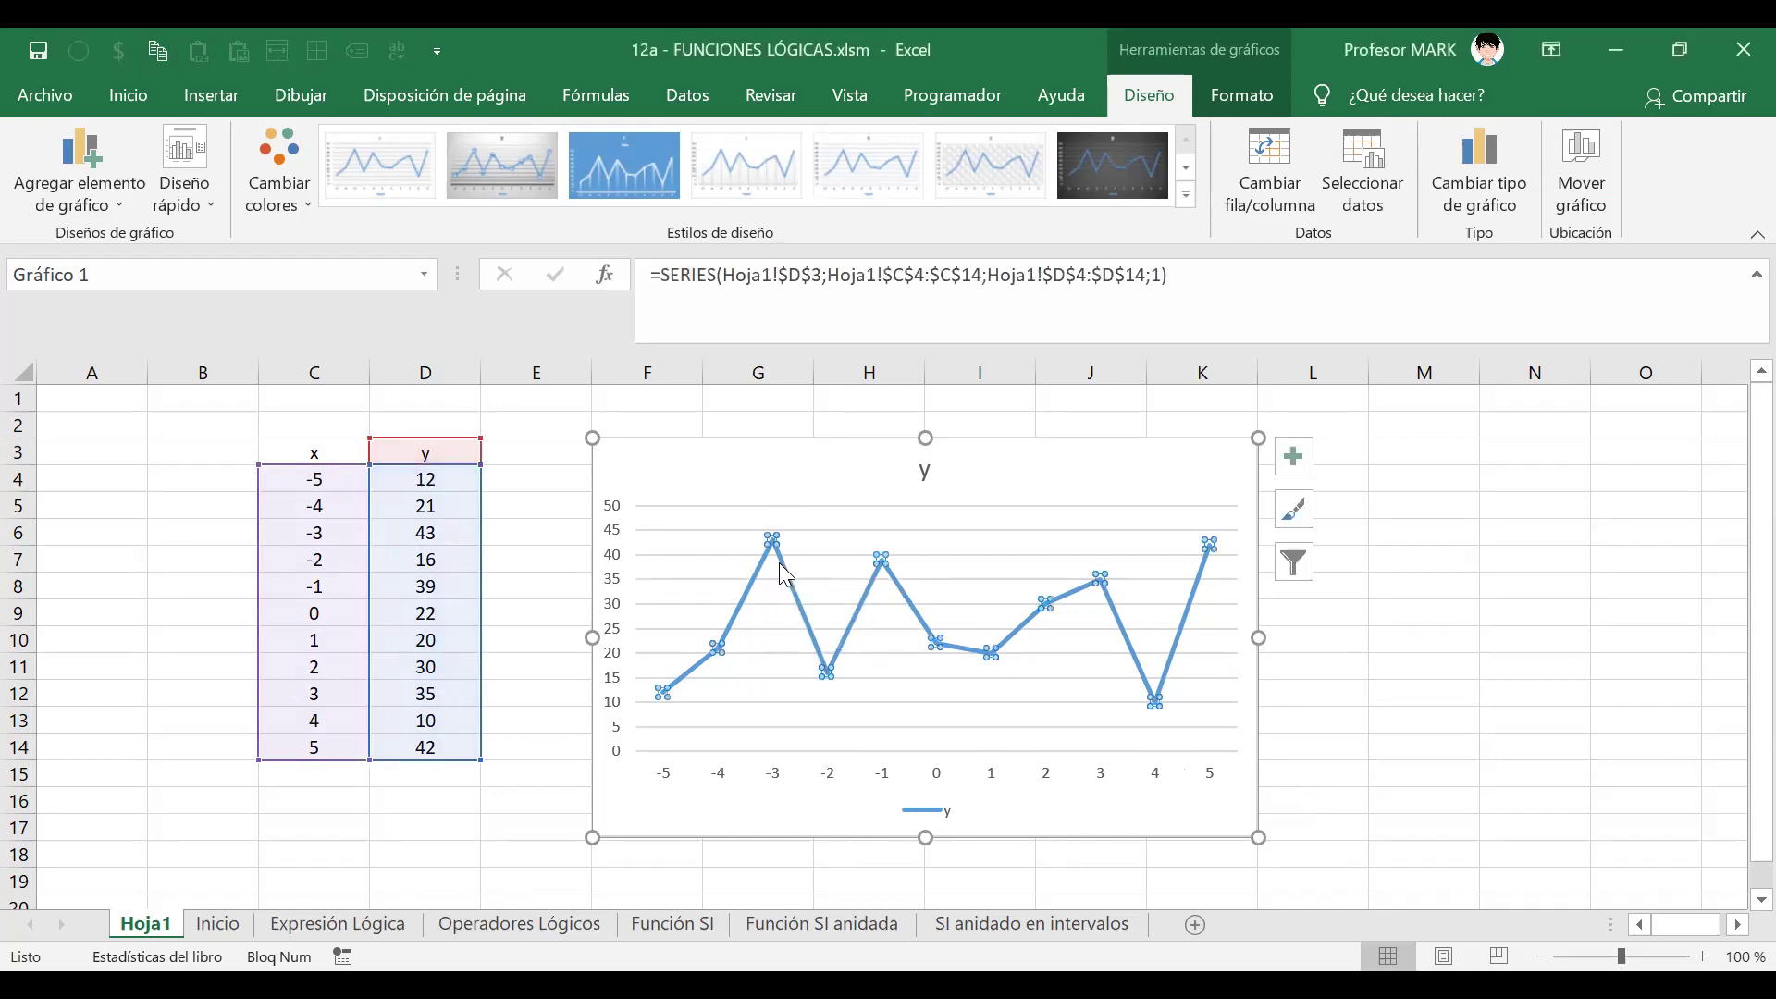
left_click(1441, 693)
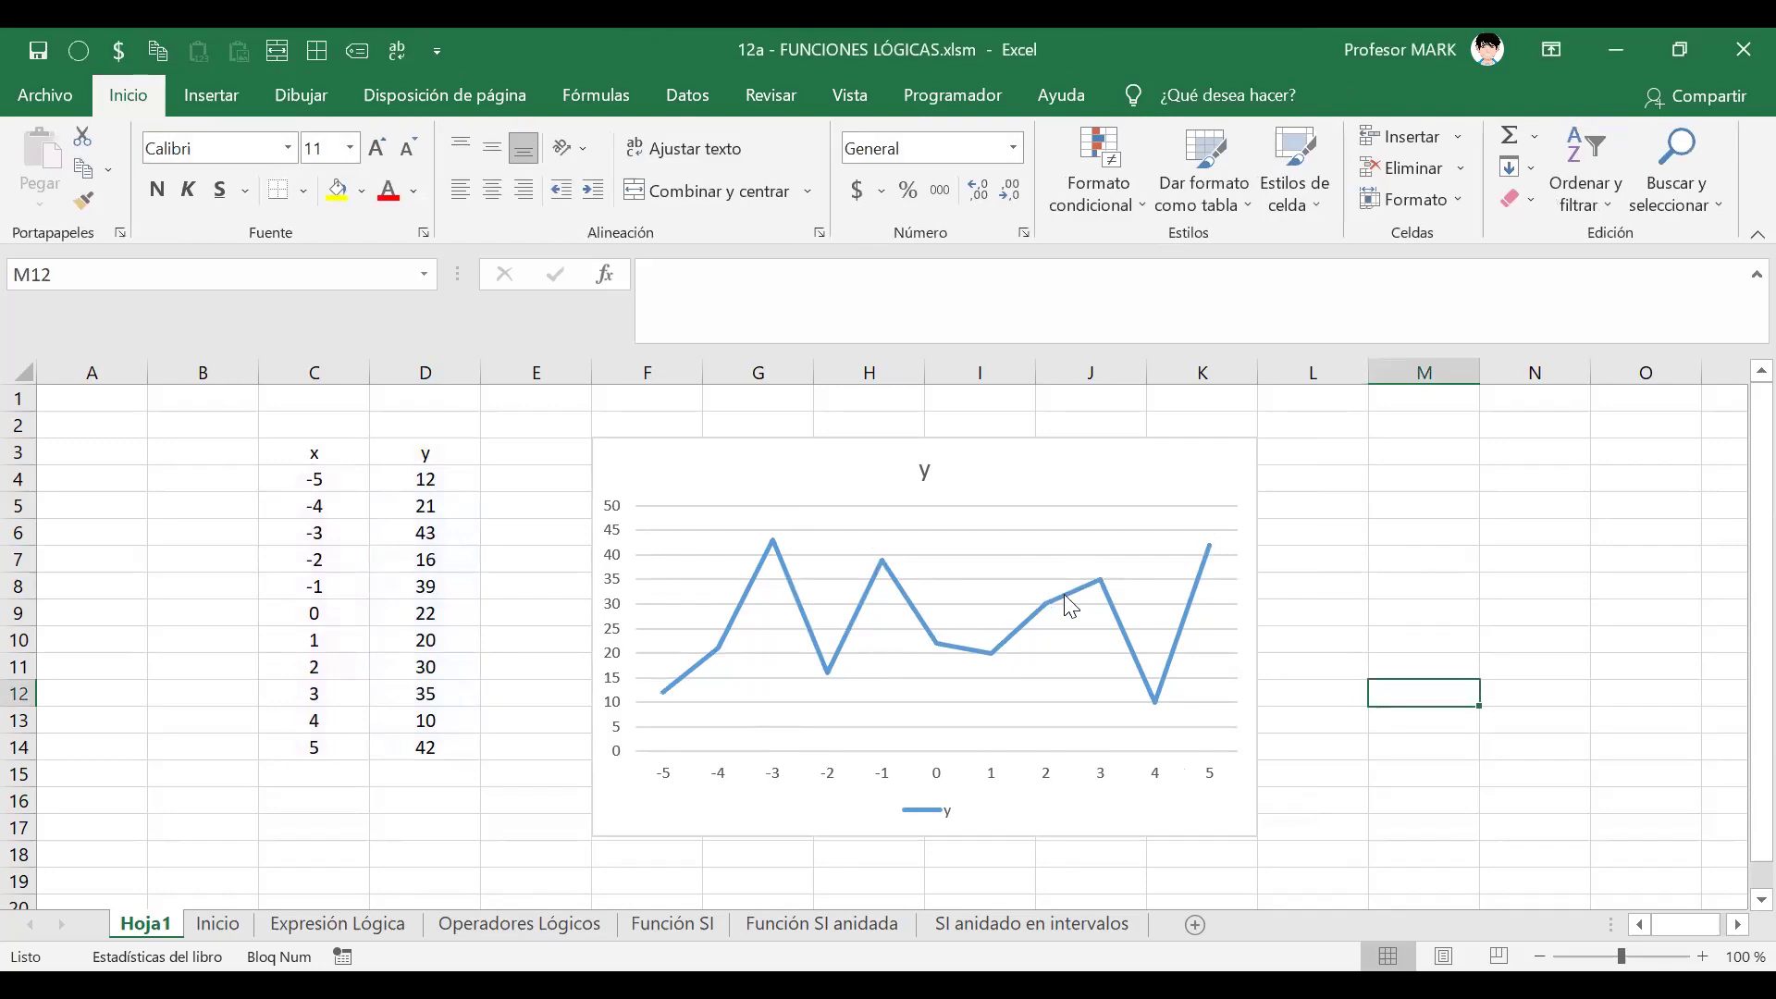
left_click(1065, 594)
left_click(1065, 593)
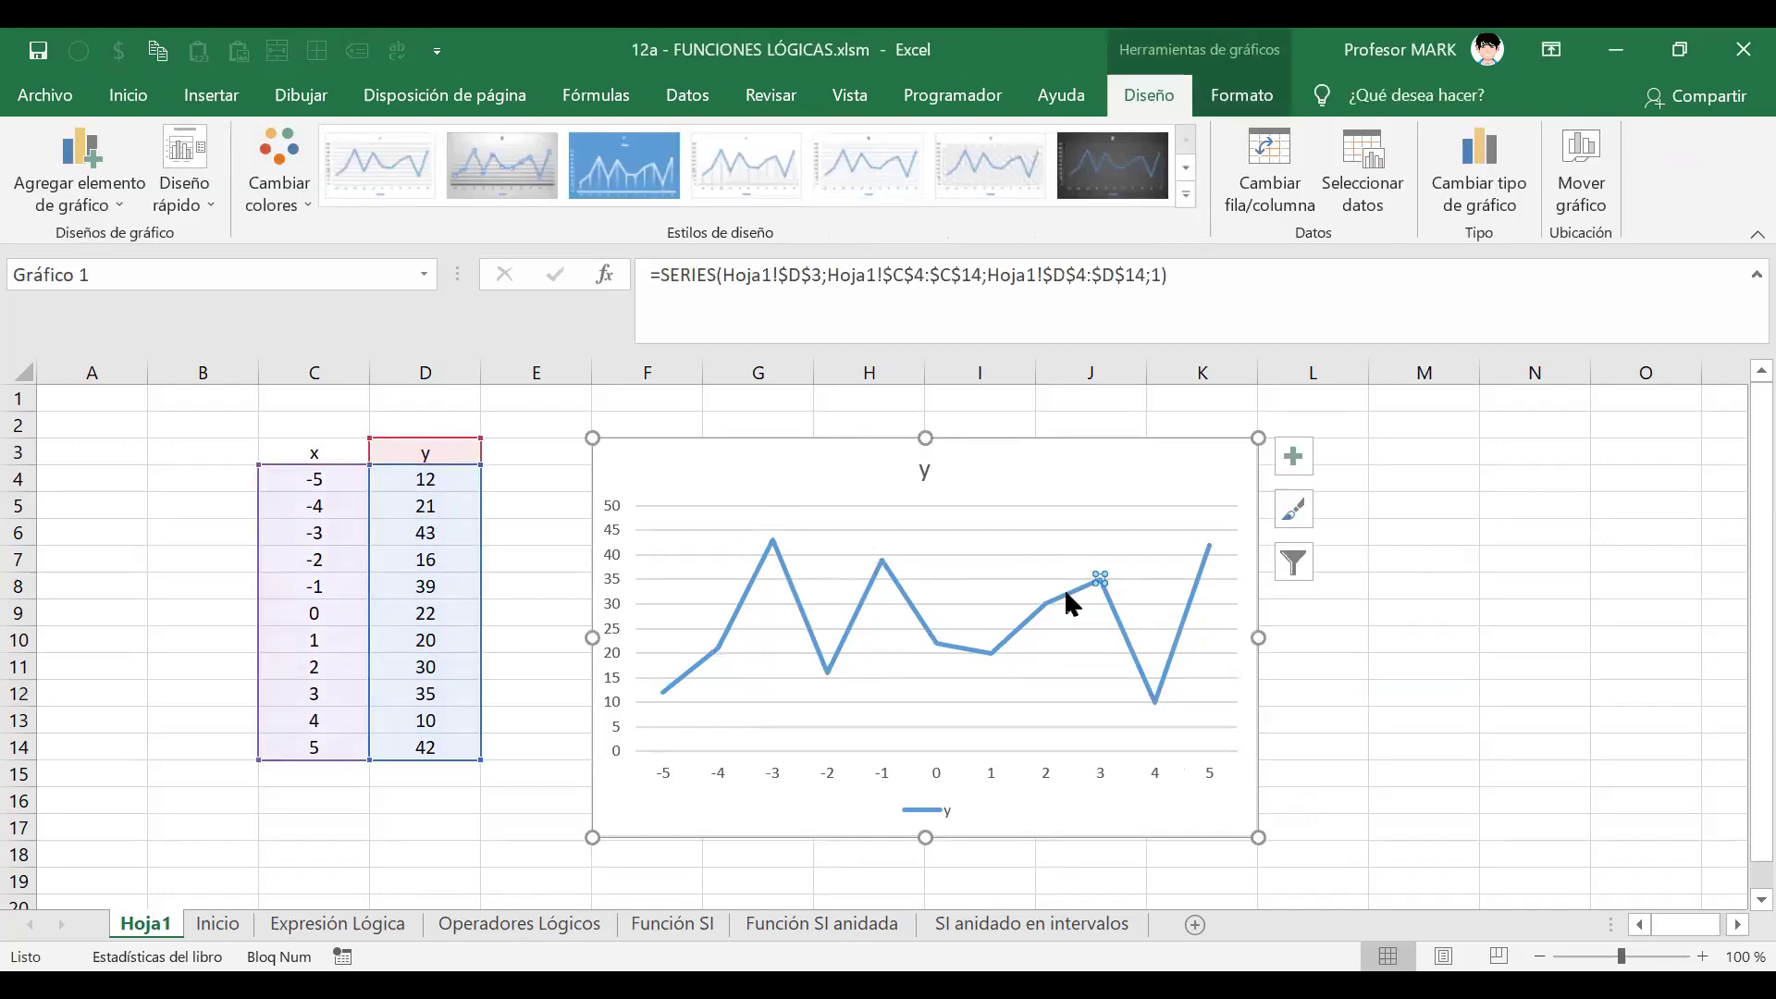
double_click(1067, 592)
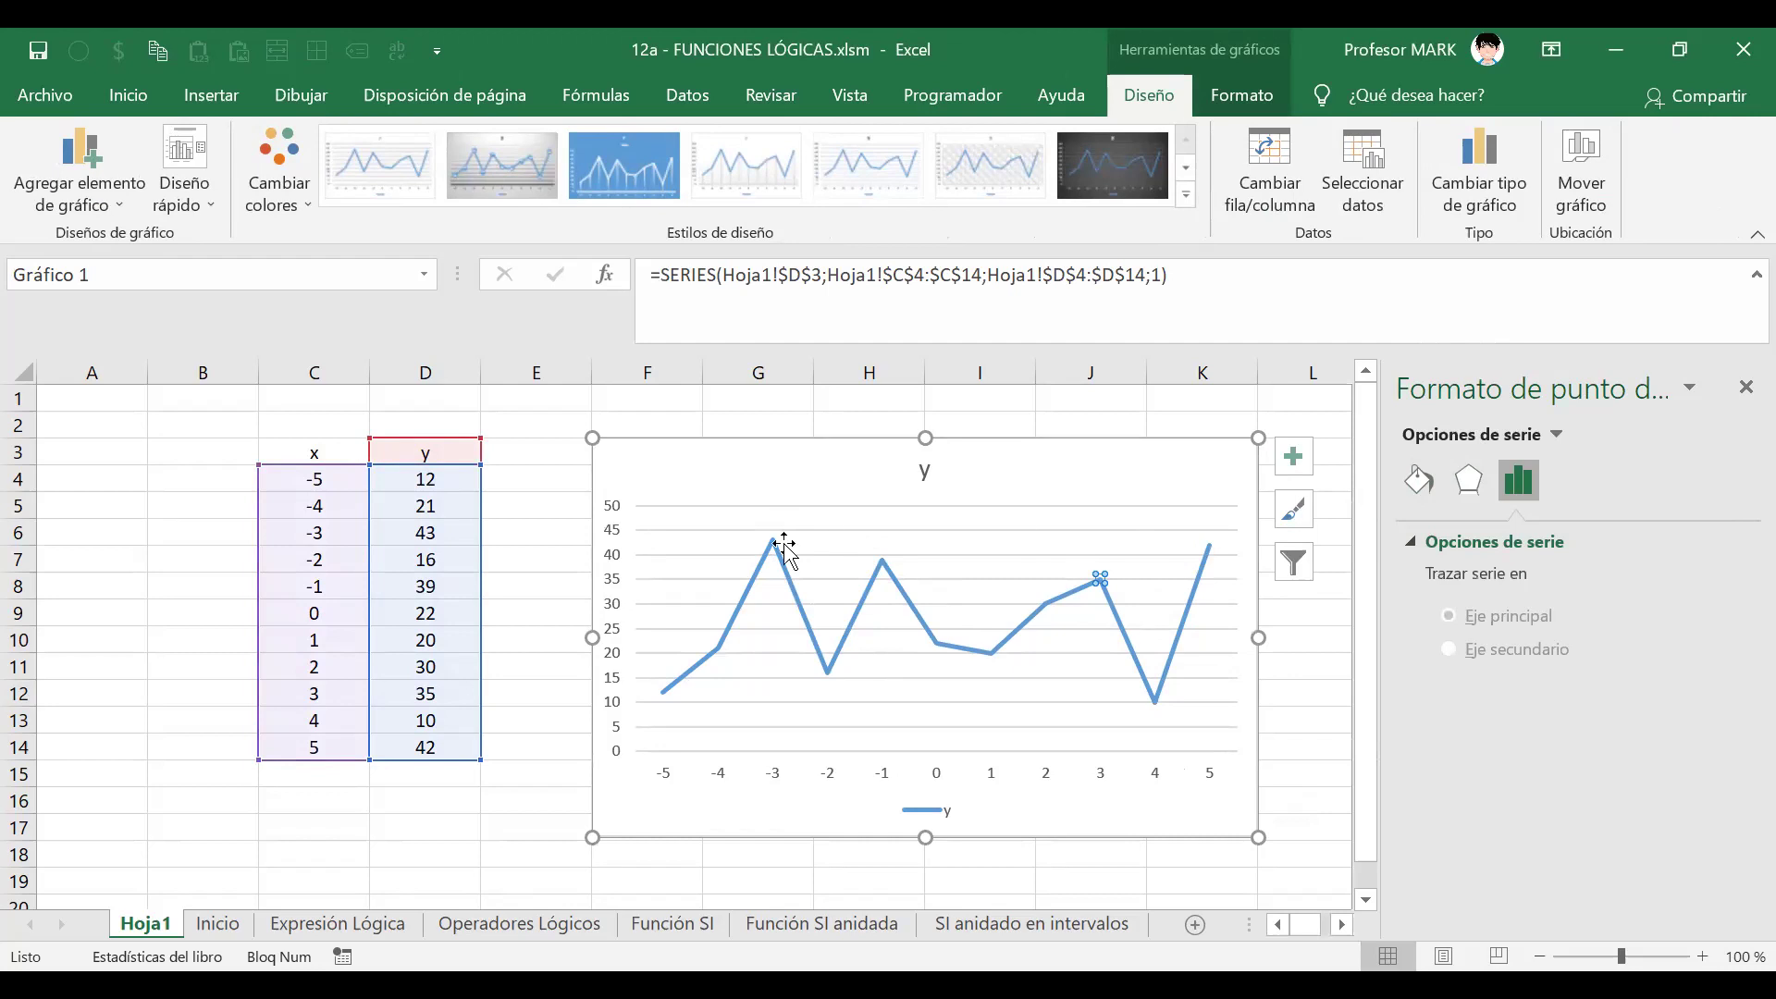
- Turn on Línea suavizada under Relleno y línea to smooth the y line
left_click(786, 574)
left_click(757, 566)
left_click(1410, 488)
left_click(1518, 480)
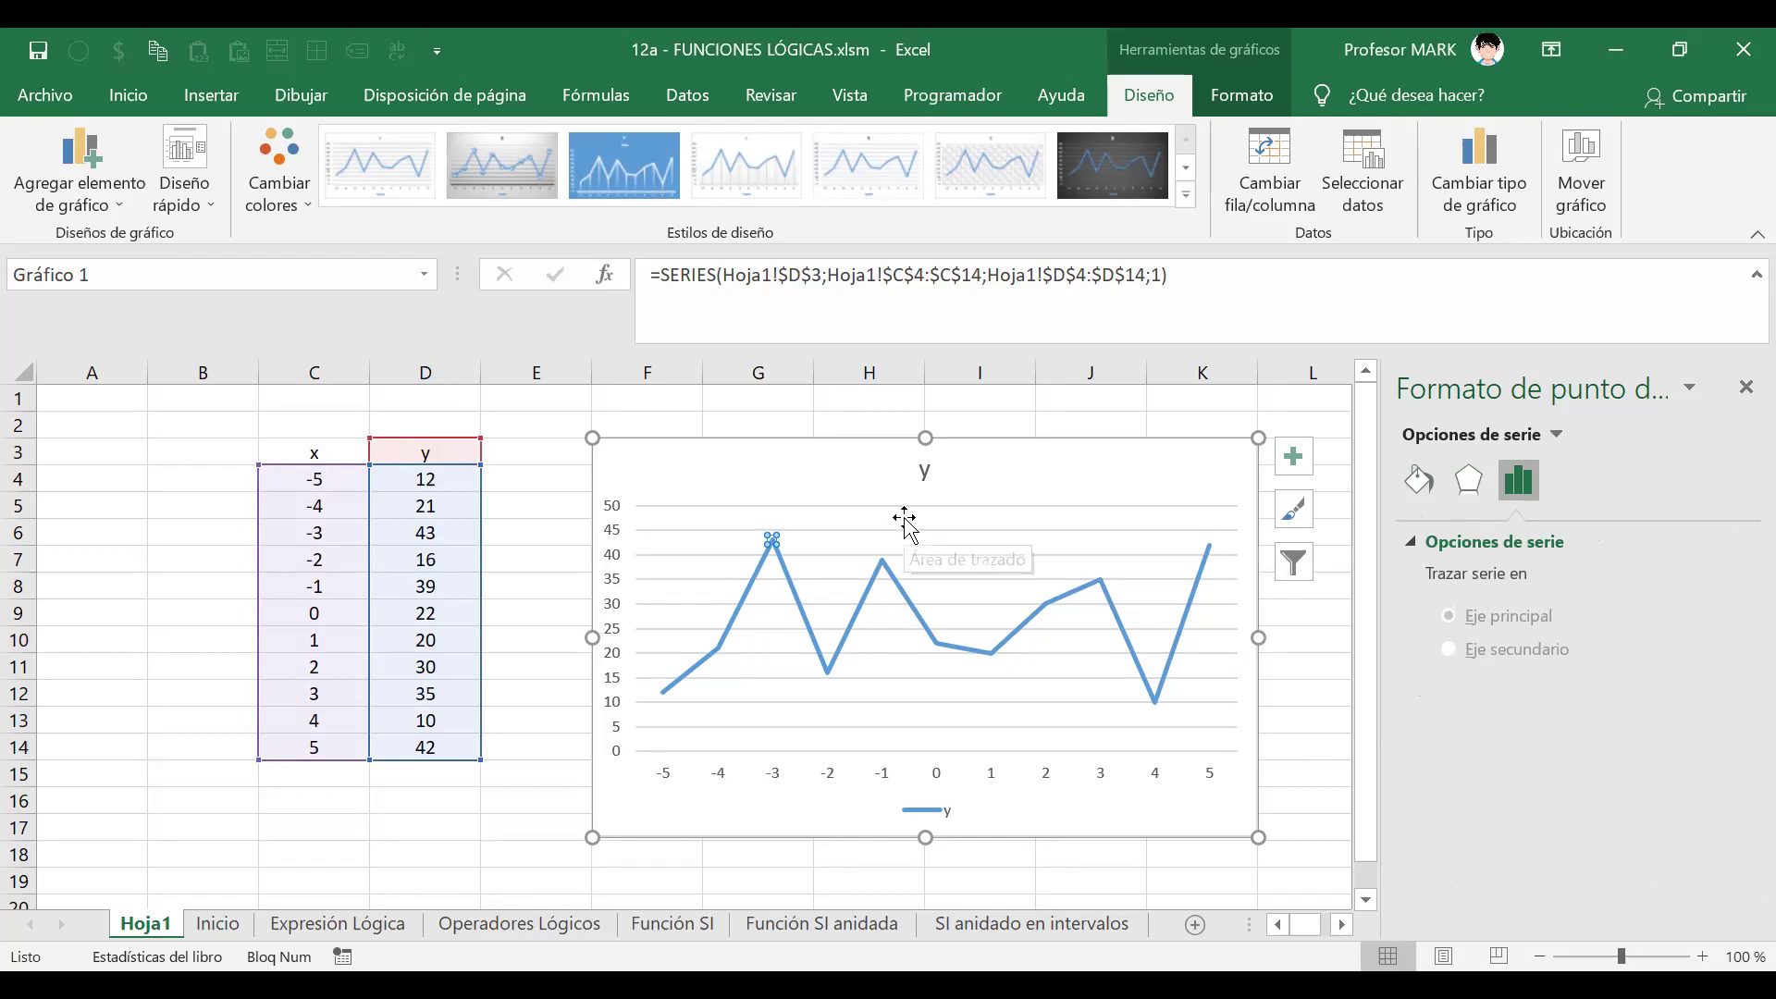
left_click(1415, 483)
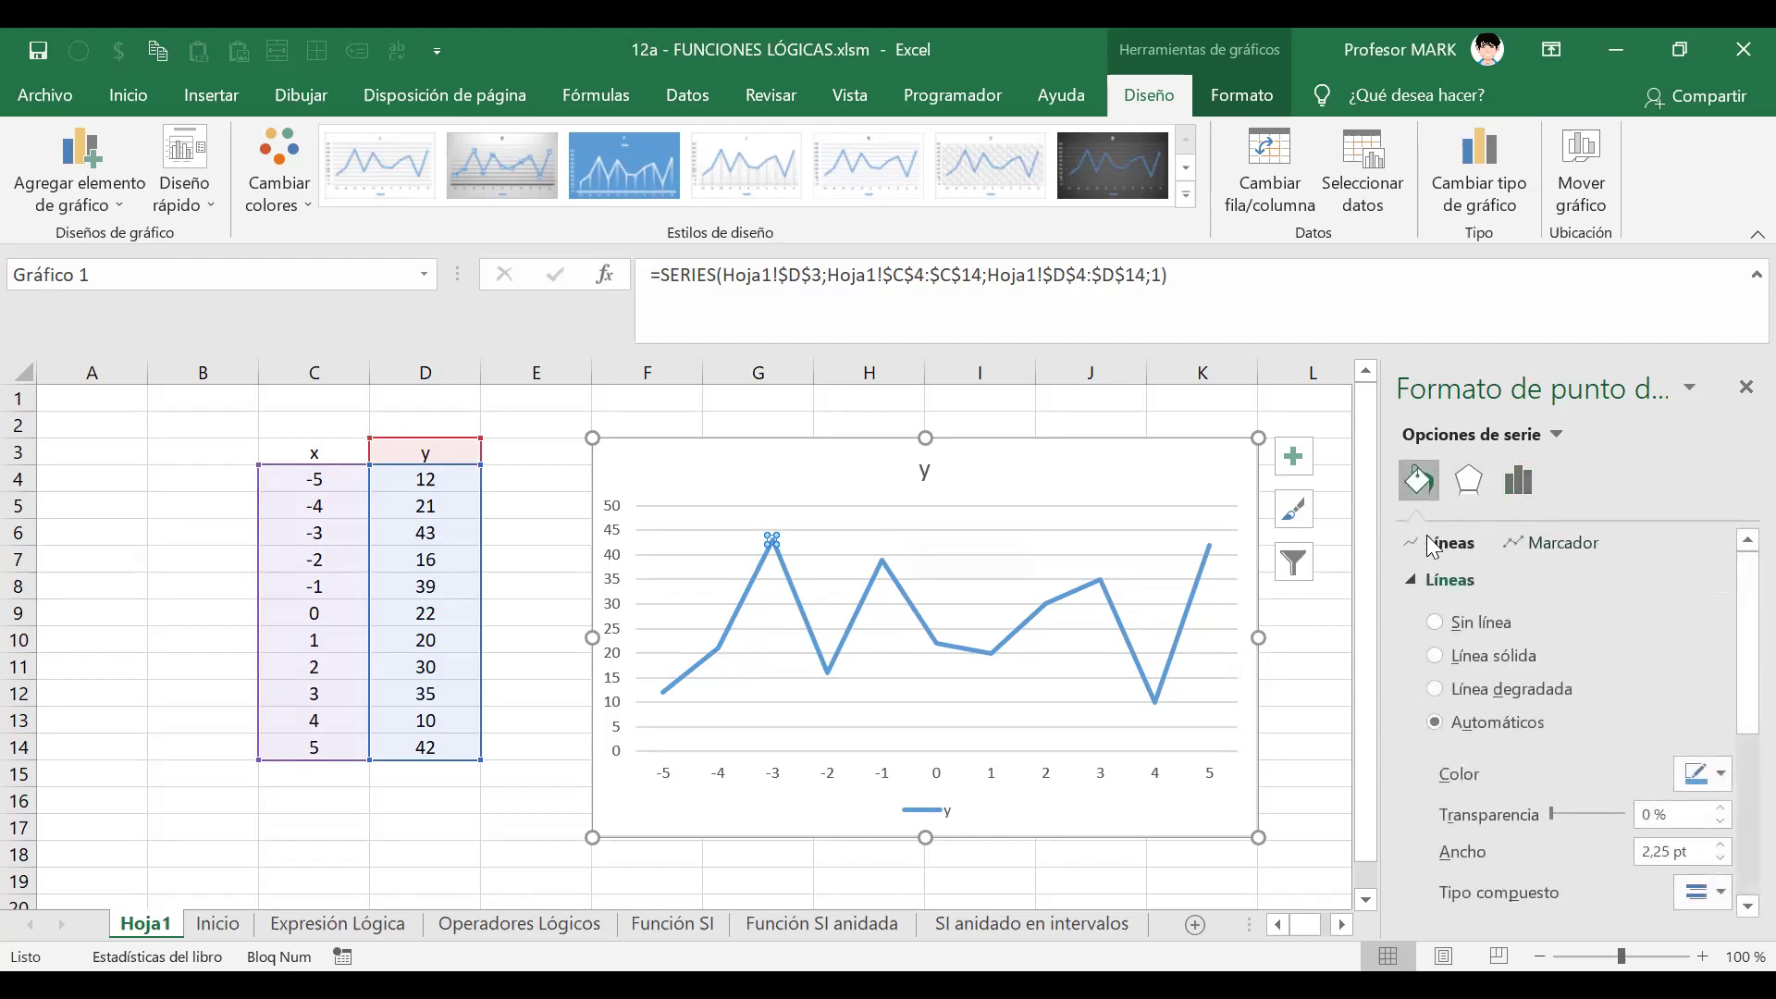
left_click_drag(1735, 601, 1737, 775)
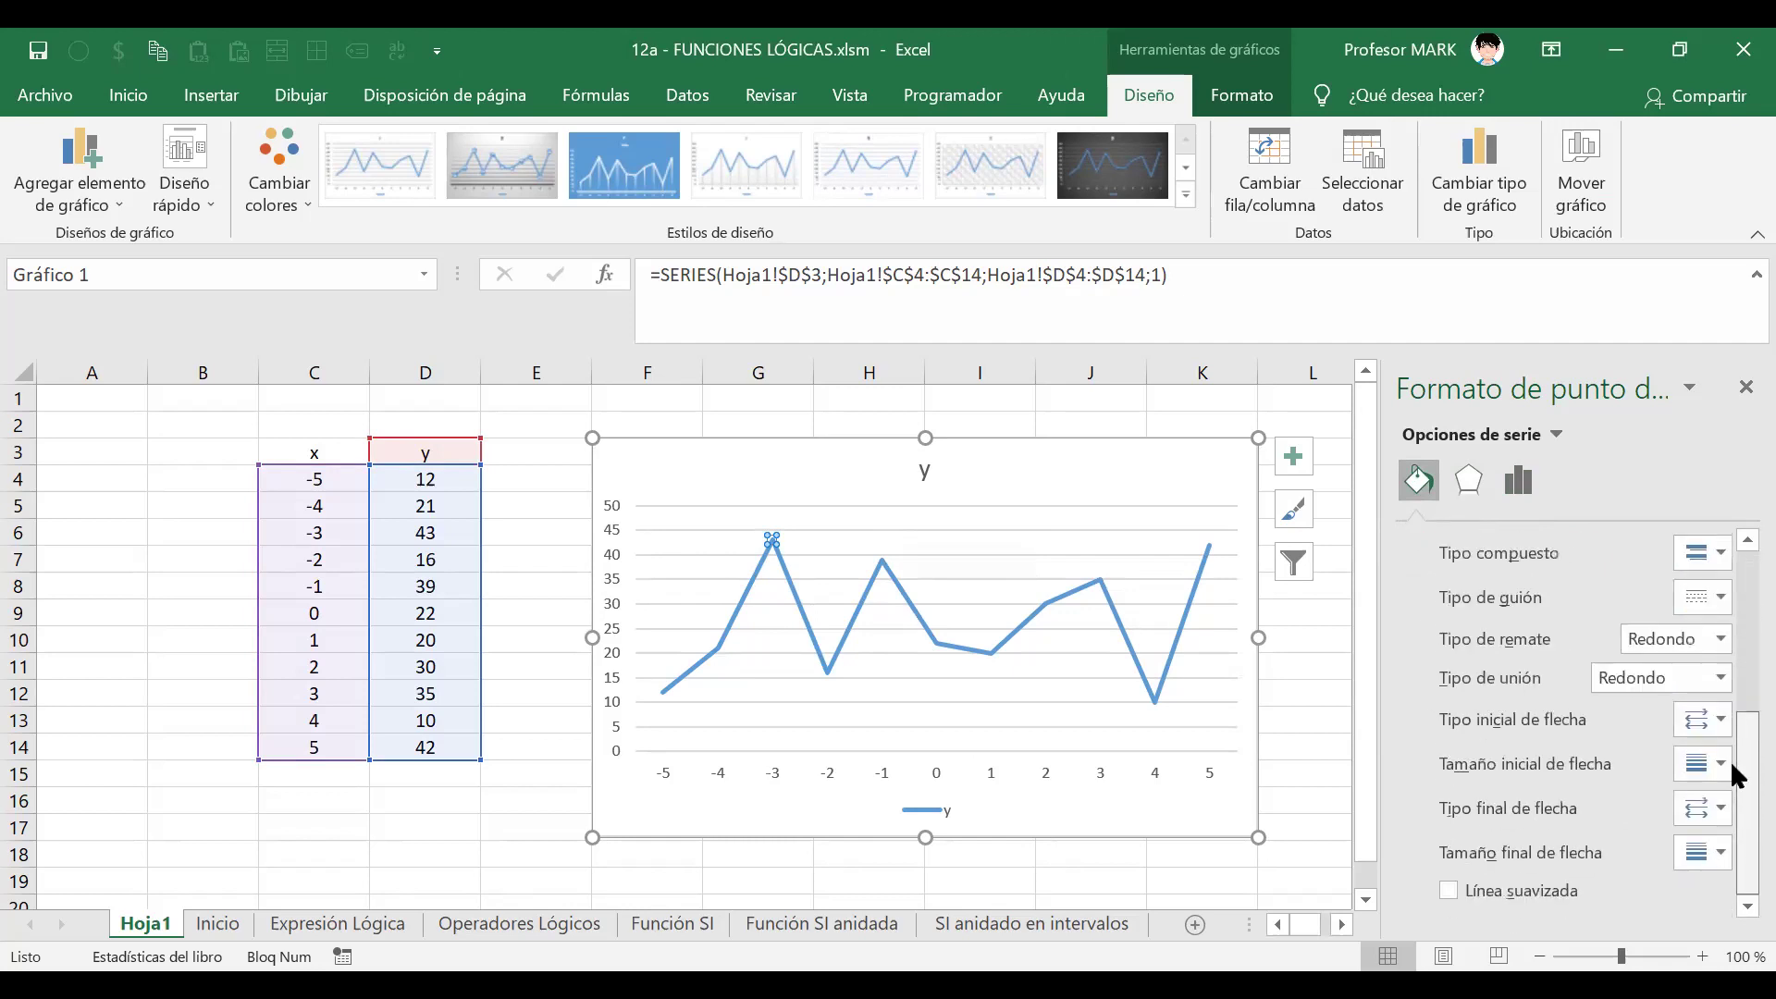
left_click(1449, 893)
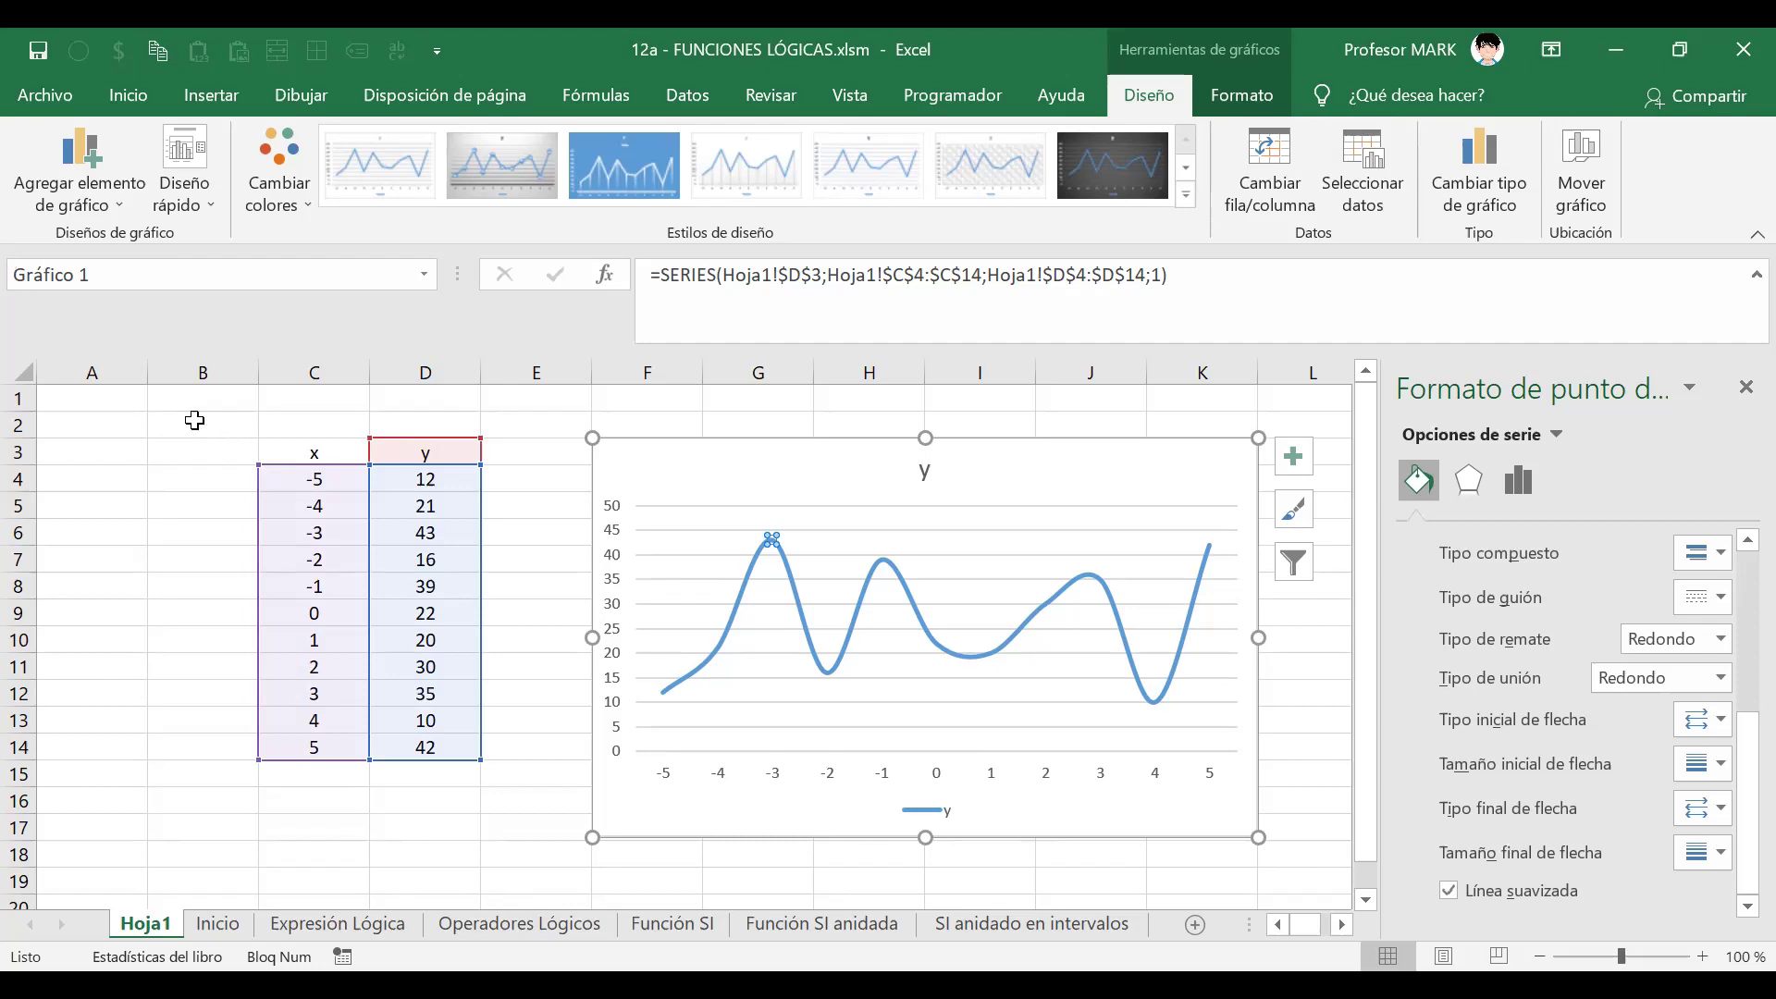
- Cancel the =suma.s entry started in B2 and close the Formato de forma pane
left_click(194, 421)
type("=s")
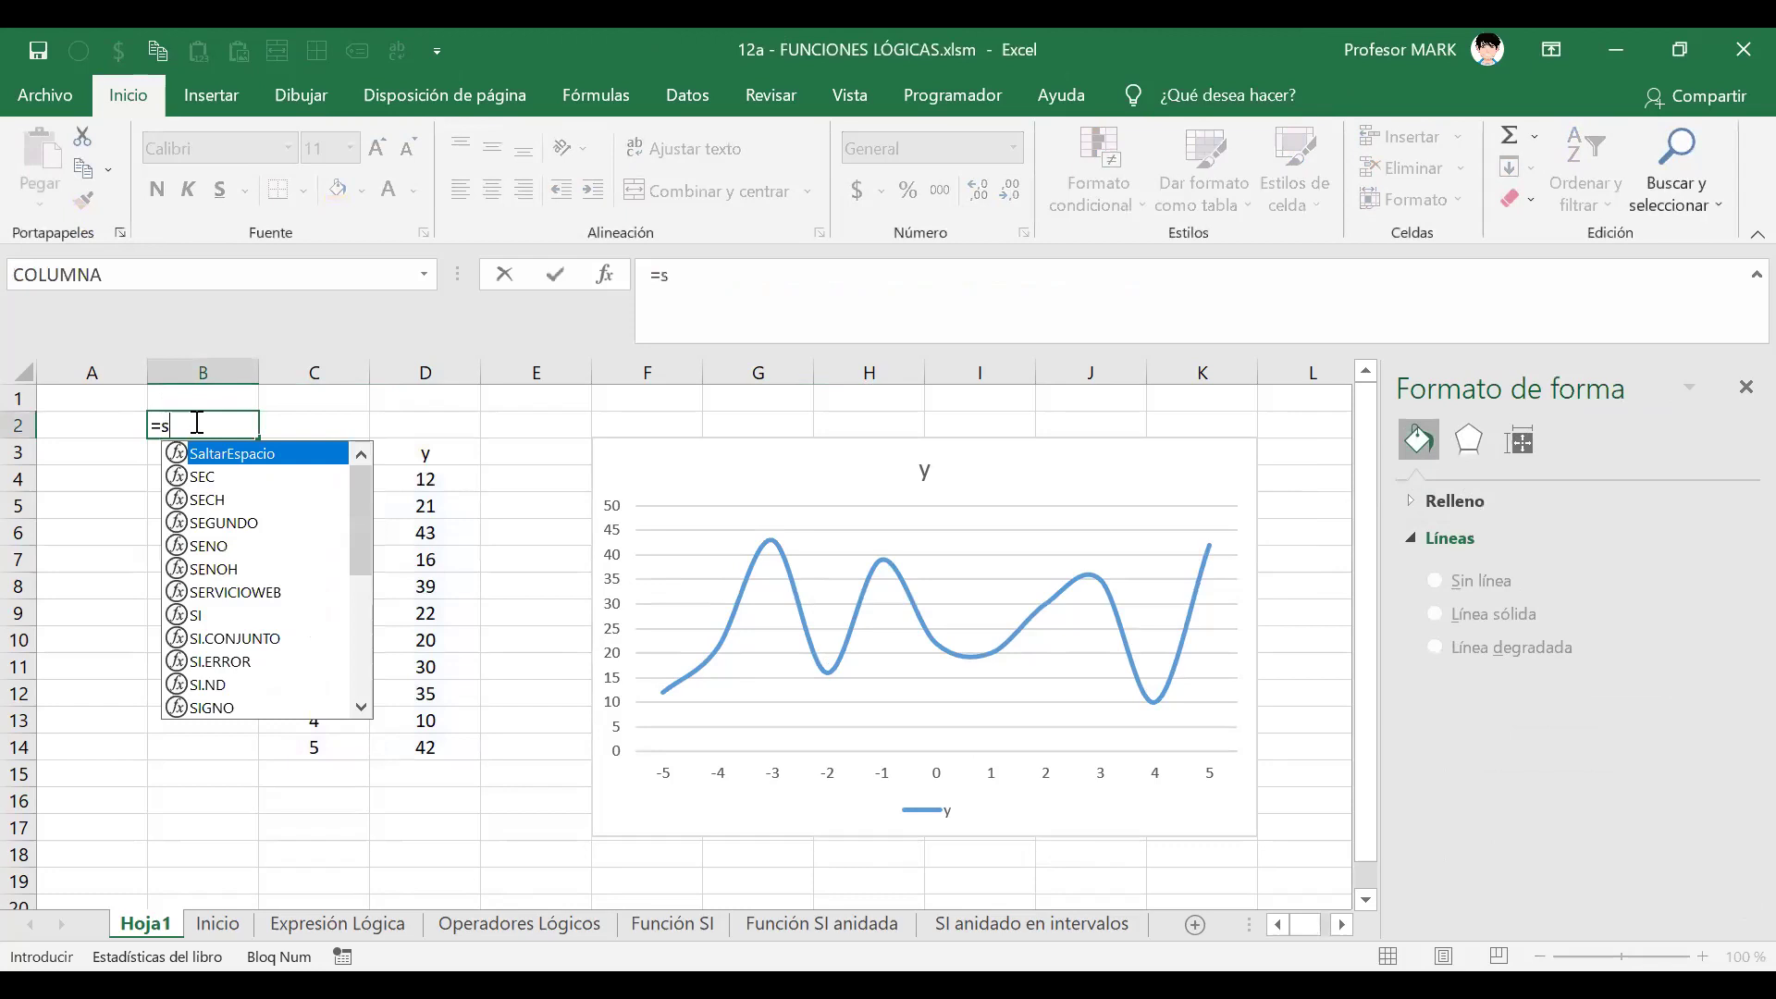
type("uma.s")
key("Escape")
key("Right")
key("Right")
key("Right")
key("Right")
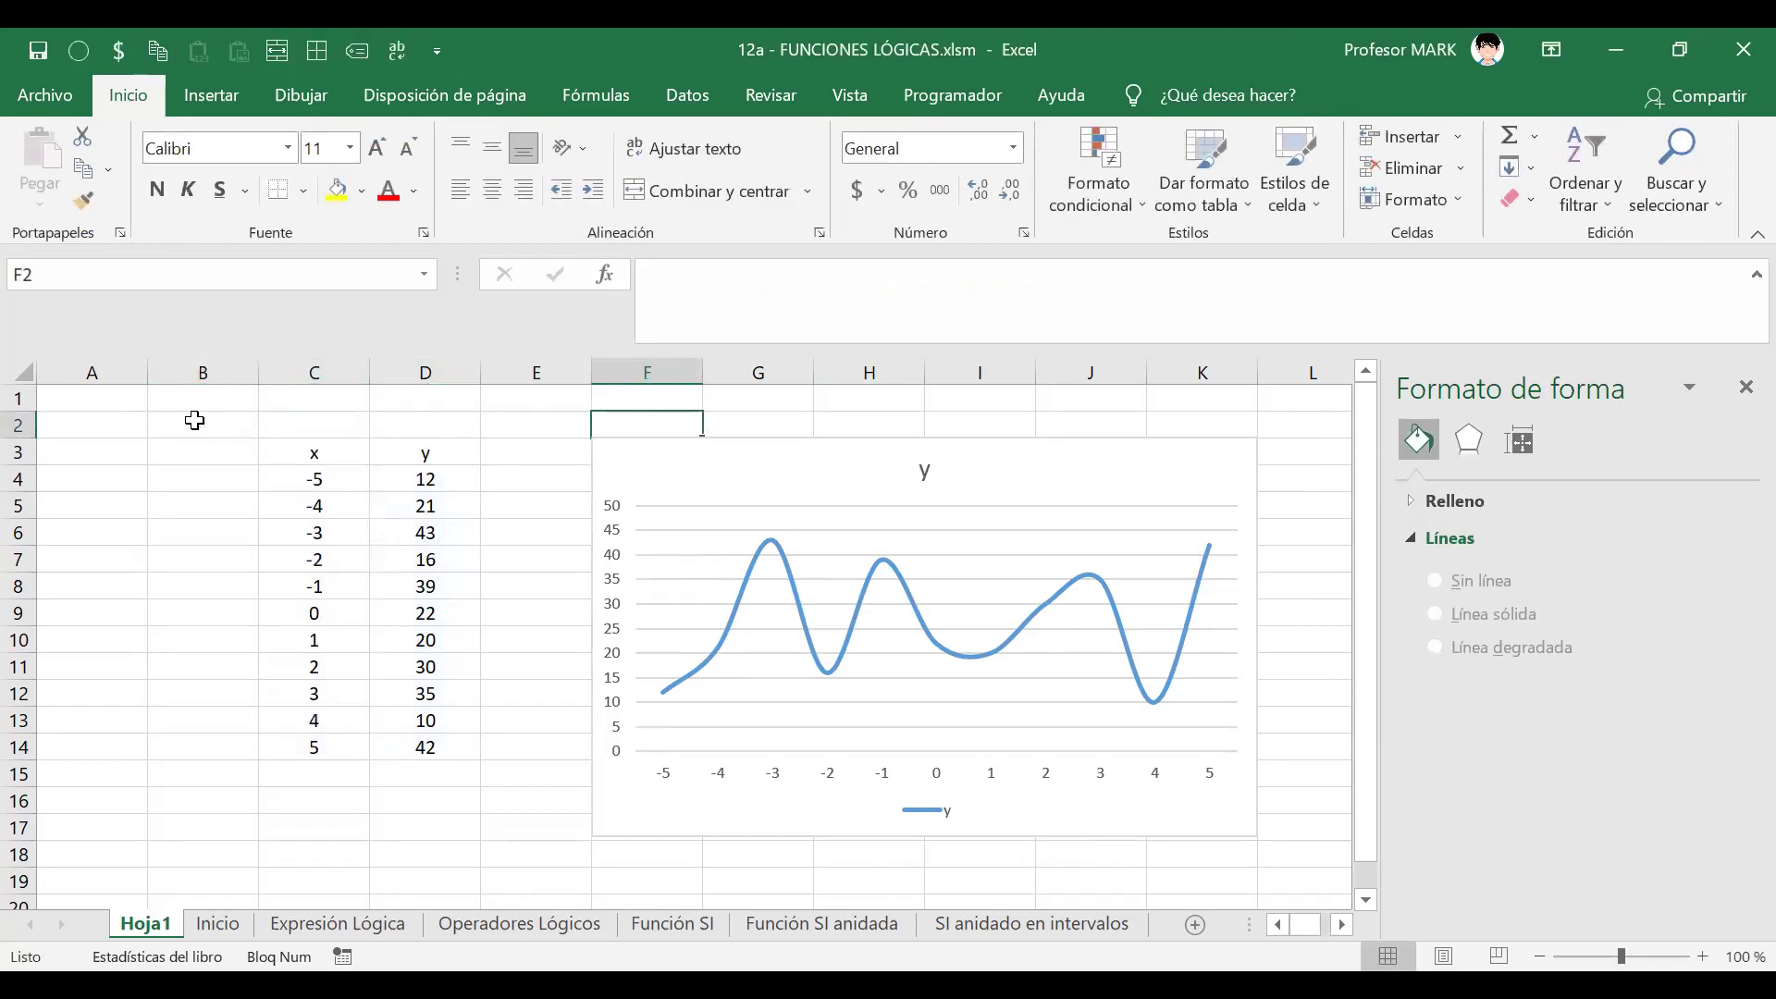
left_click(1747, 386)
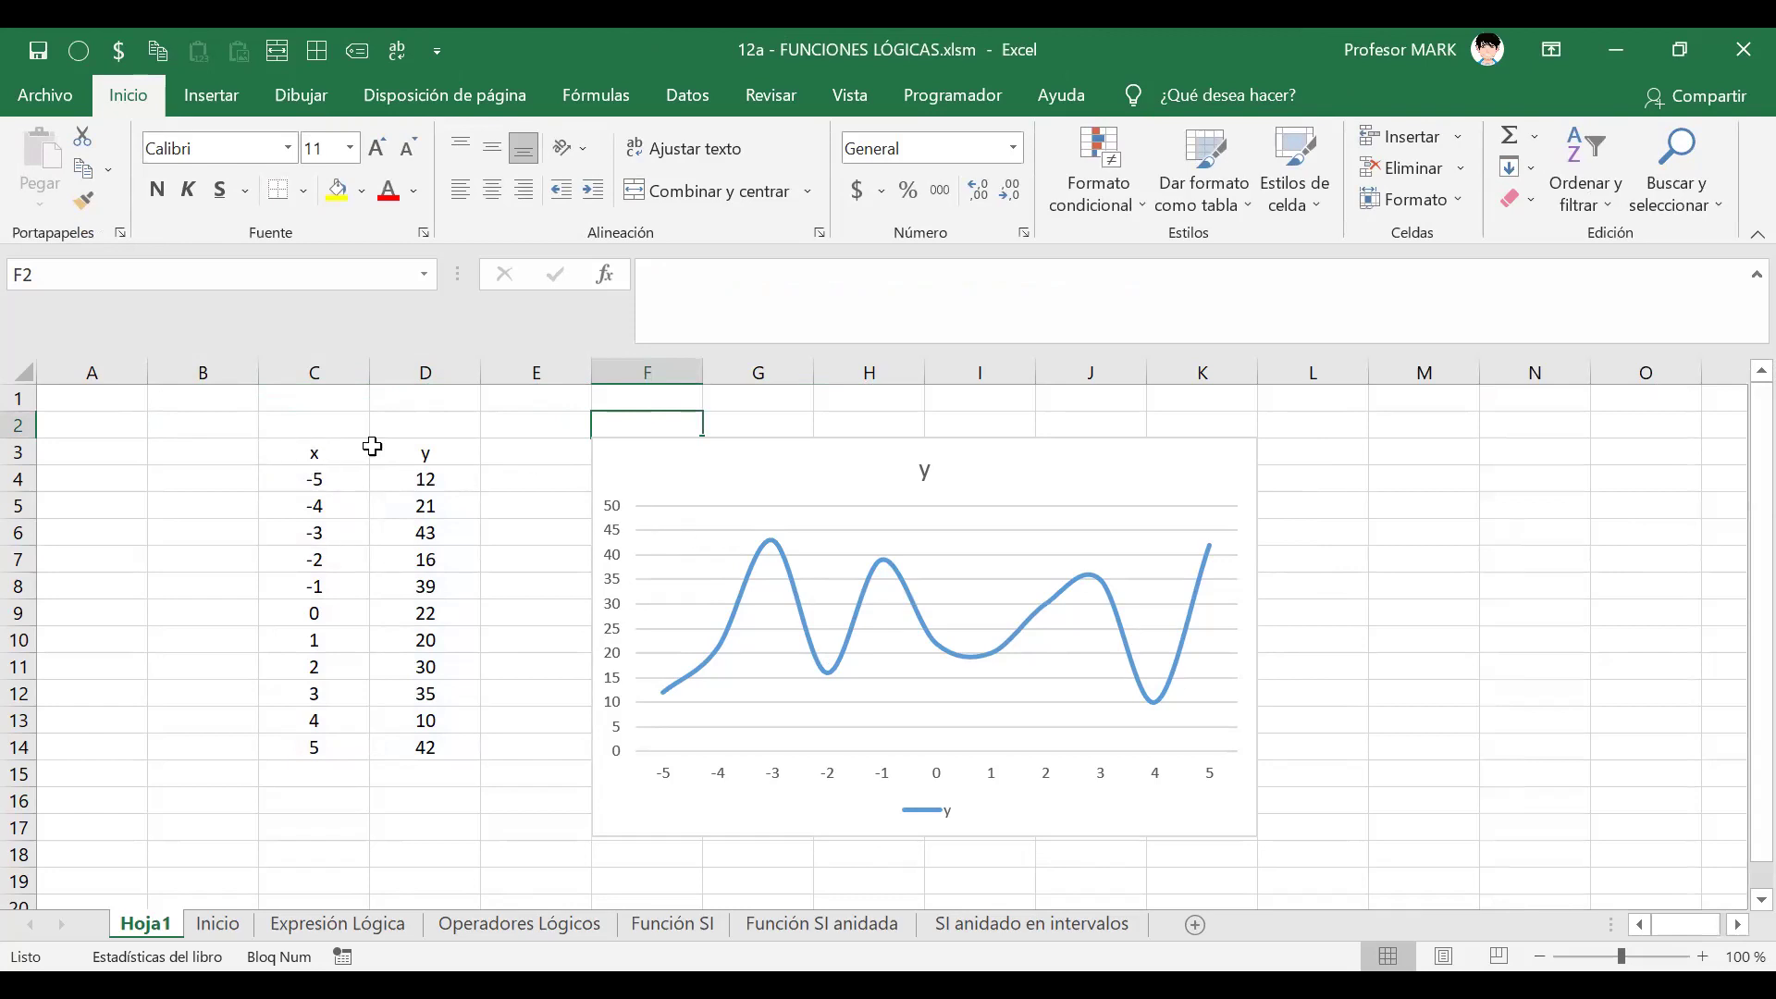
- Delete the line chart and clear the x–y table in C3:D14, returning to A1
left_click(714, 470)
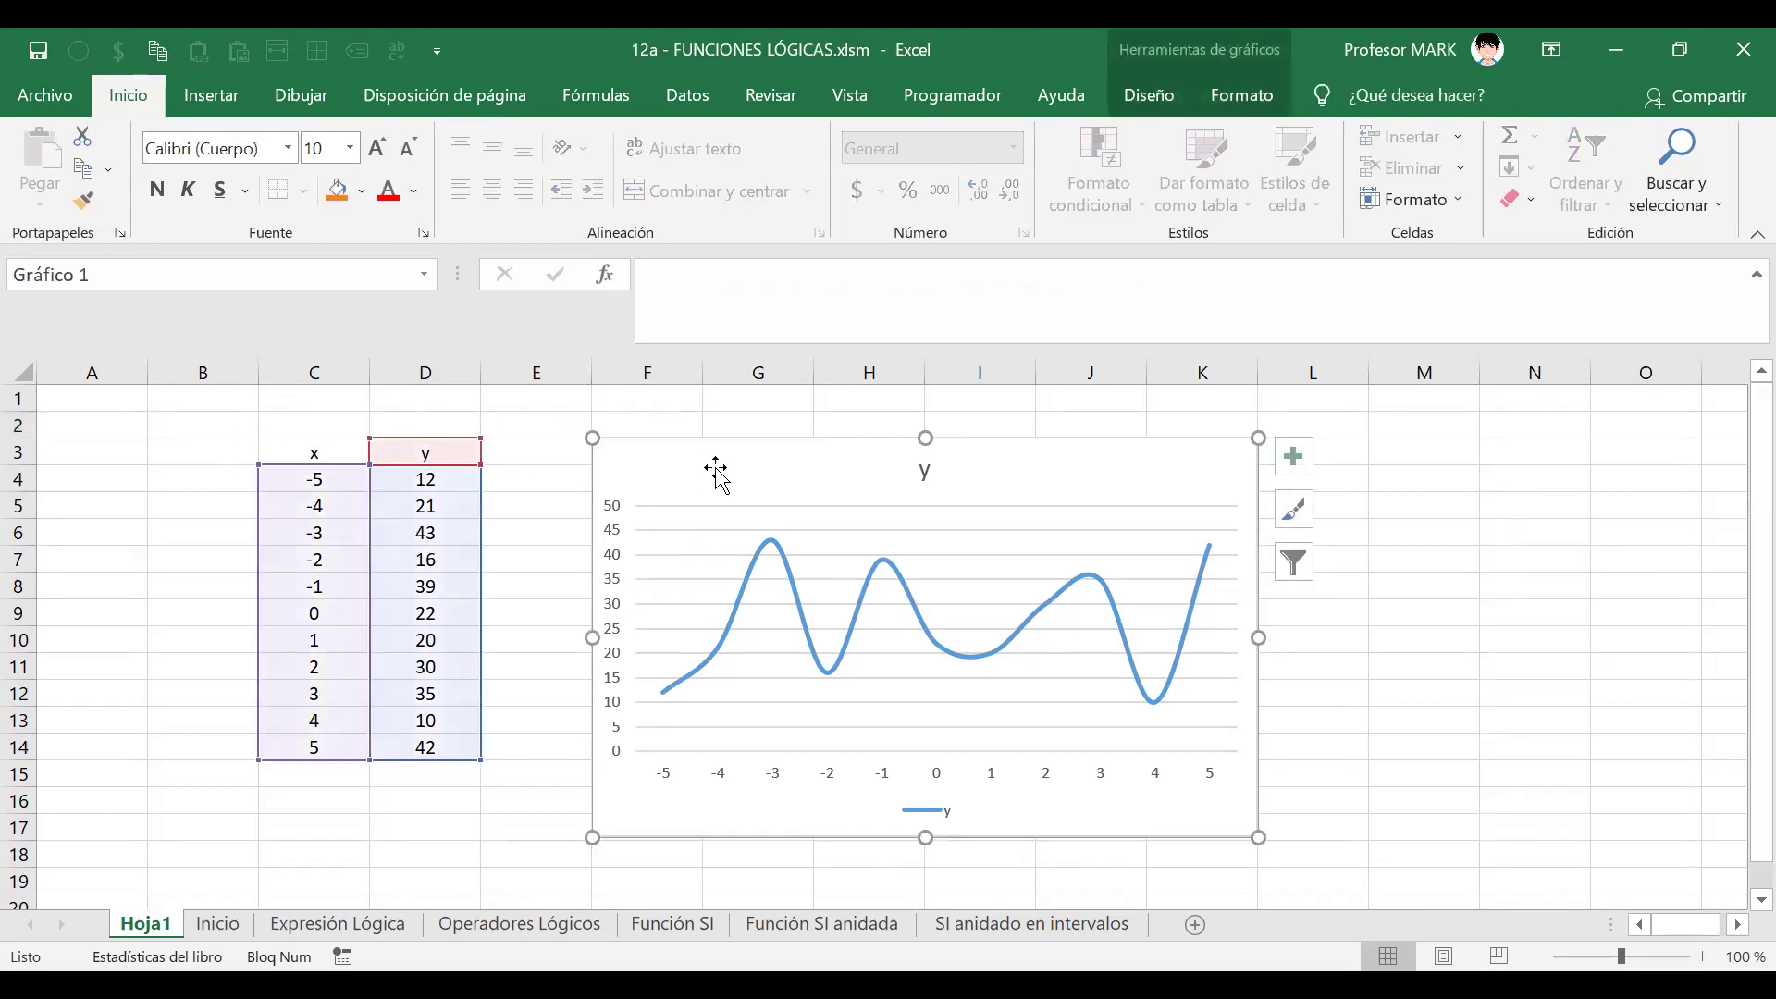
key("Delete")
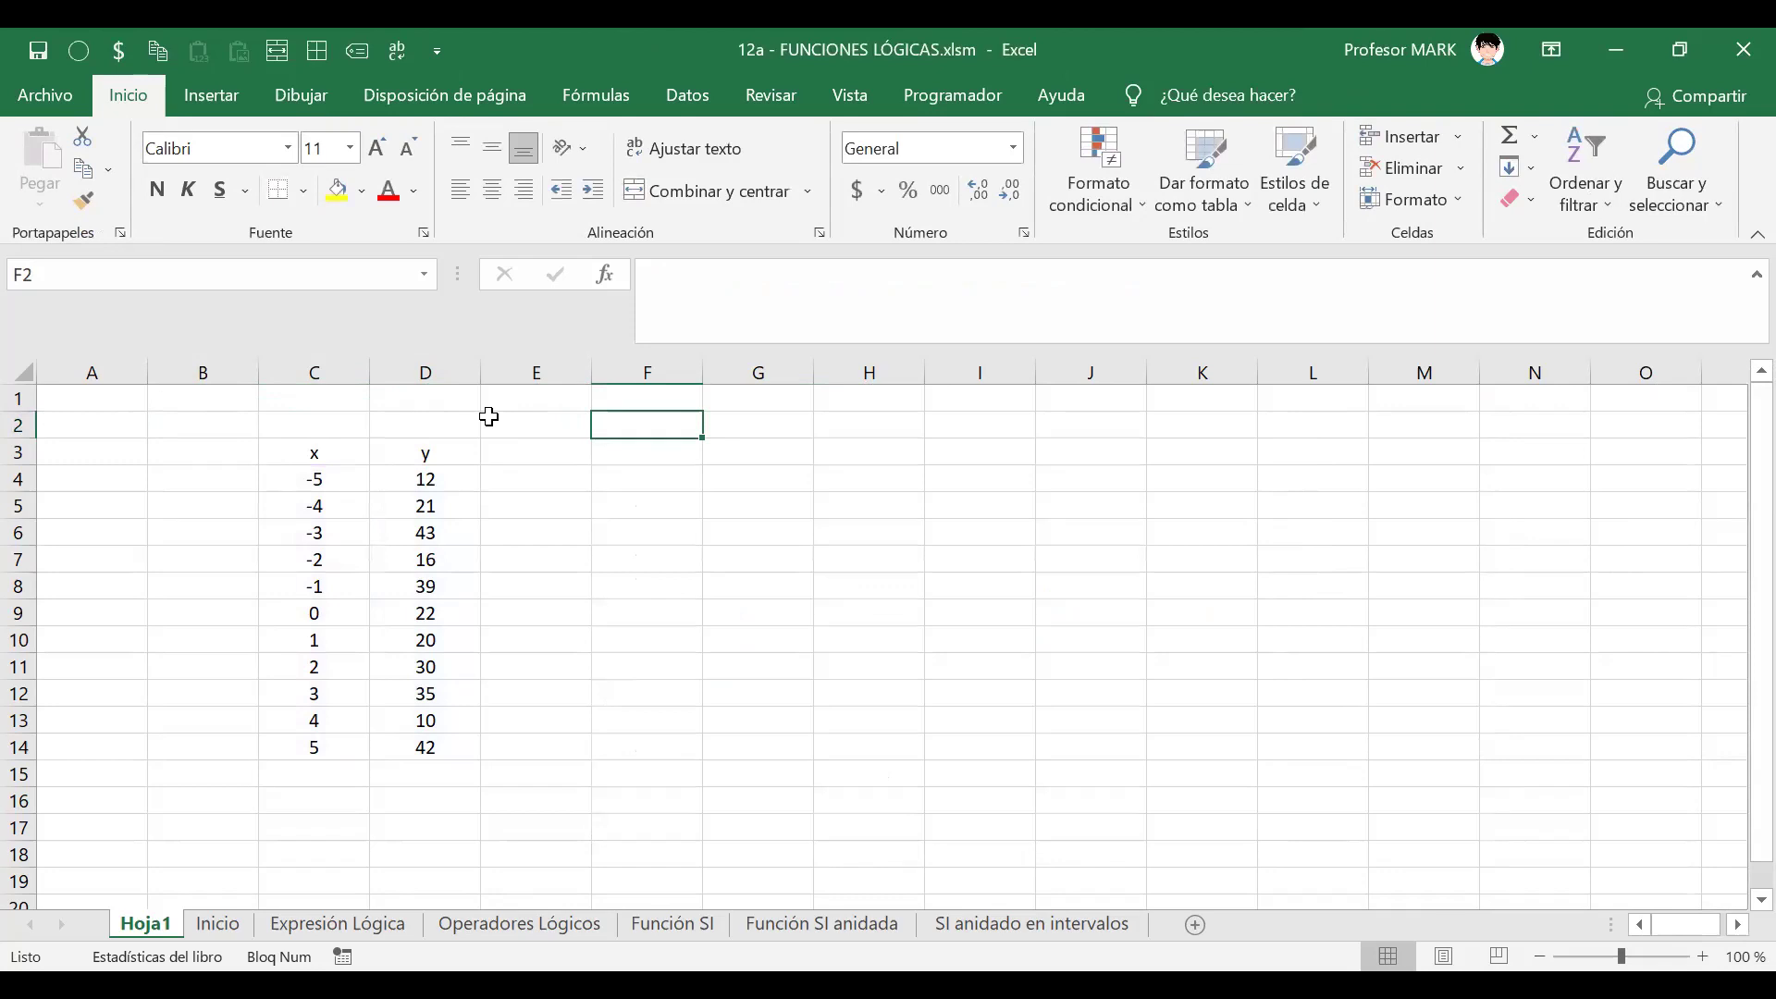
key("Left")
key("Left")
key("Left")
key("Down")
key("ctrl+shift+Right")
key("ctrl+shift+Down")
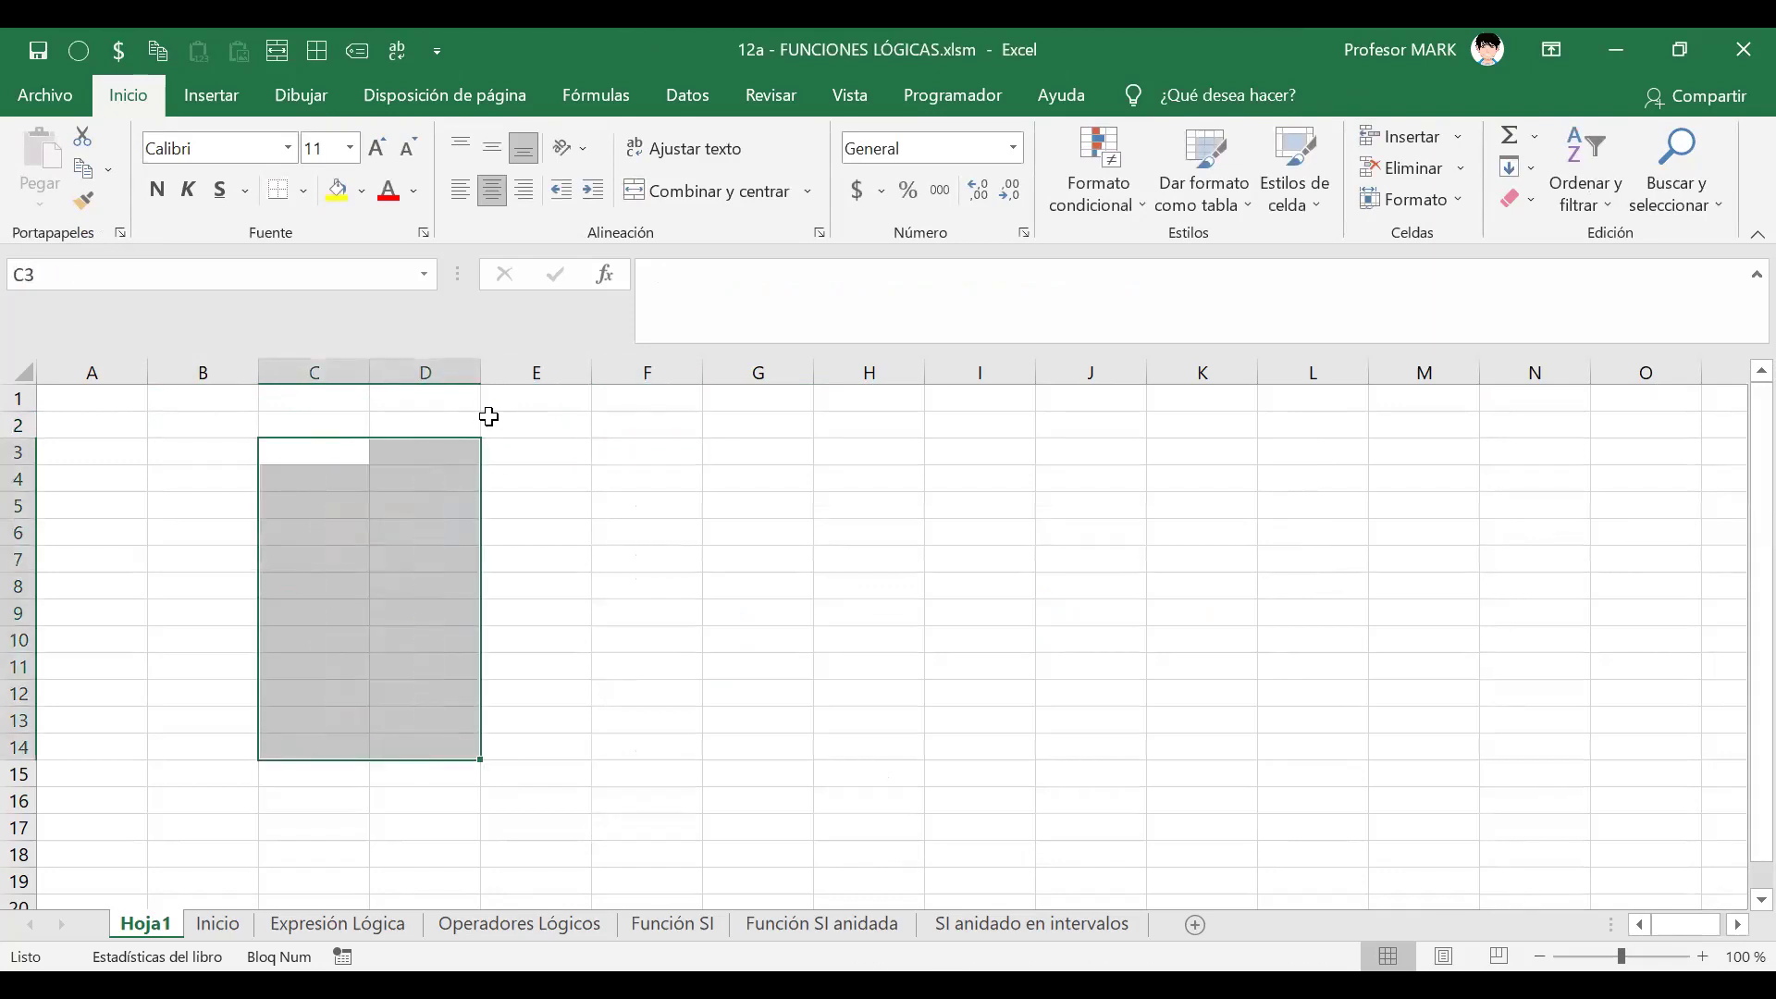
key("Up")
key("Up")
key("Left")
key("Left")
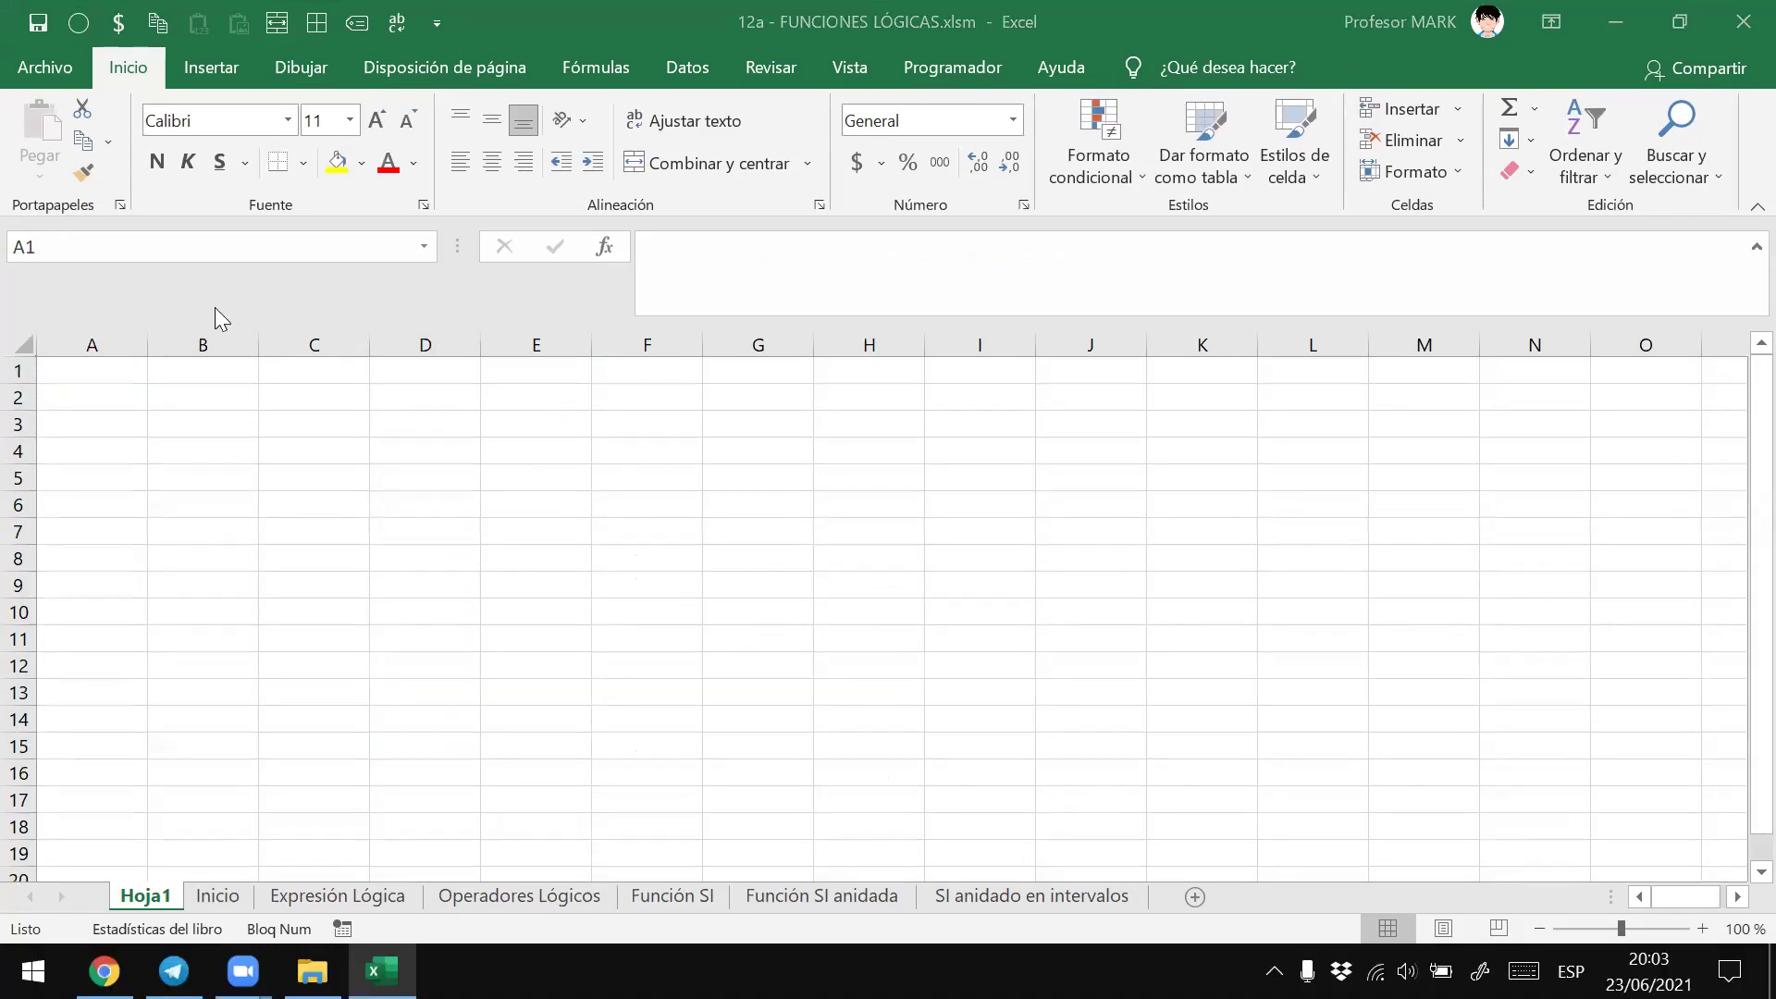
left_click(122, 400)
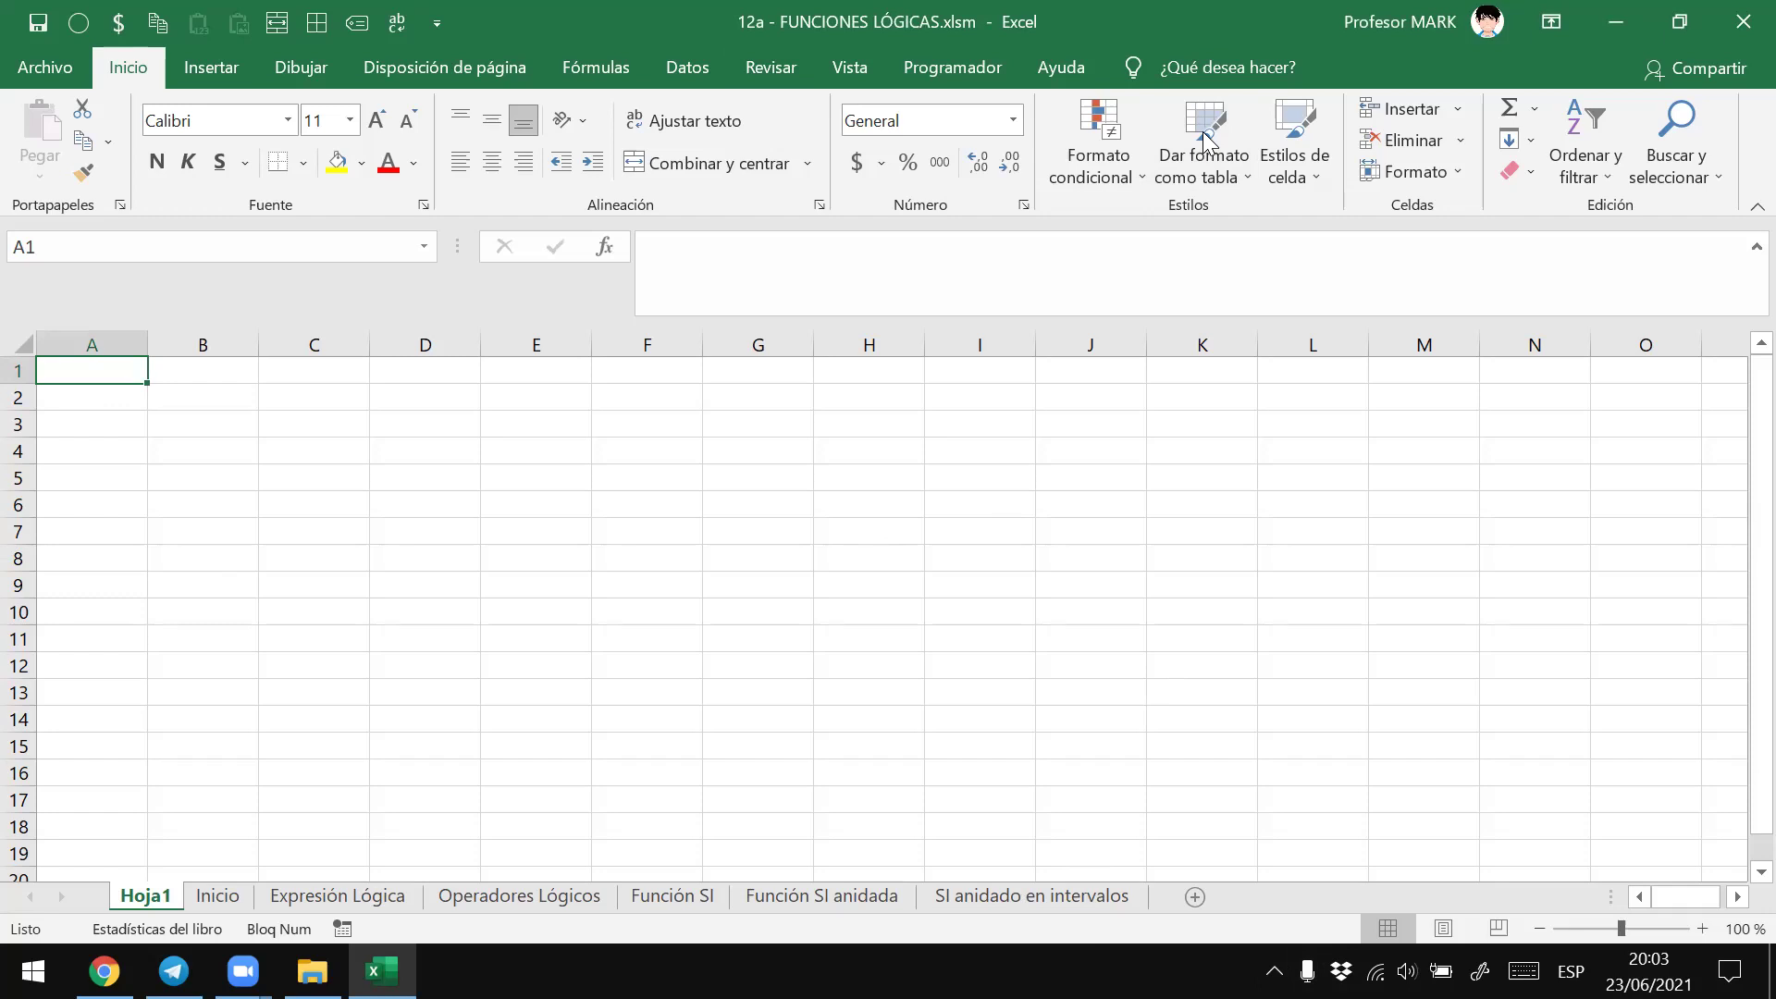
- Launch Notepad from the Run box with 'notepad' and maximize its window
key("super+r")
type("notepad")
key("Return")
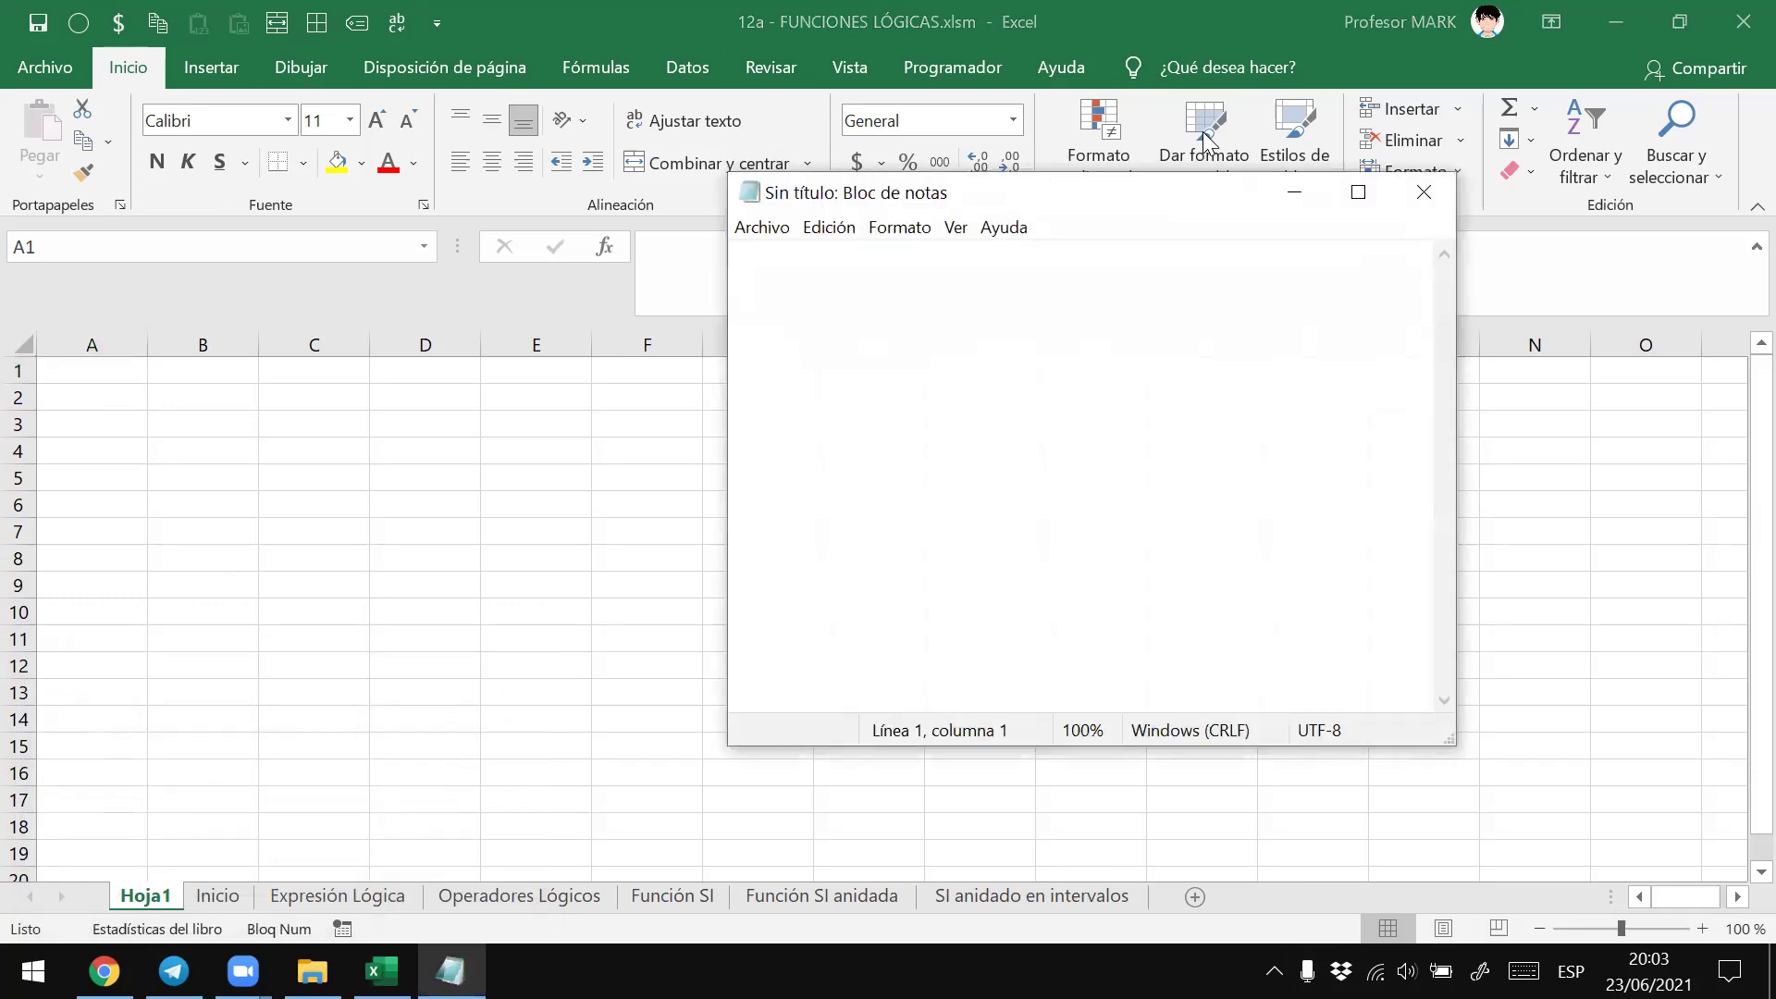
key("super+Up")
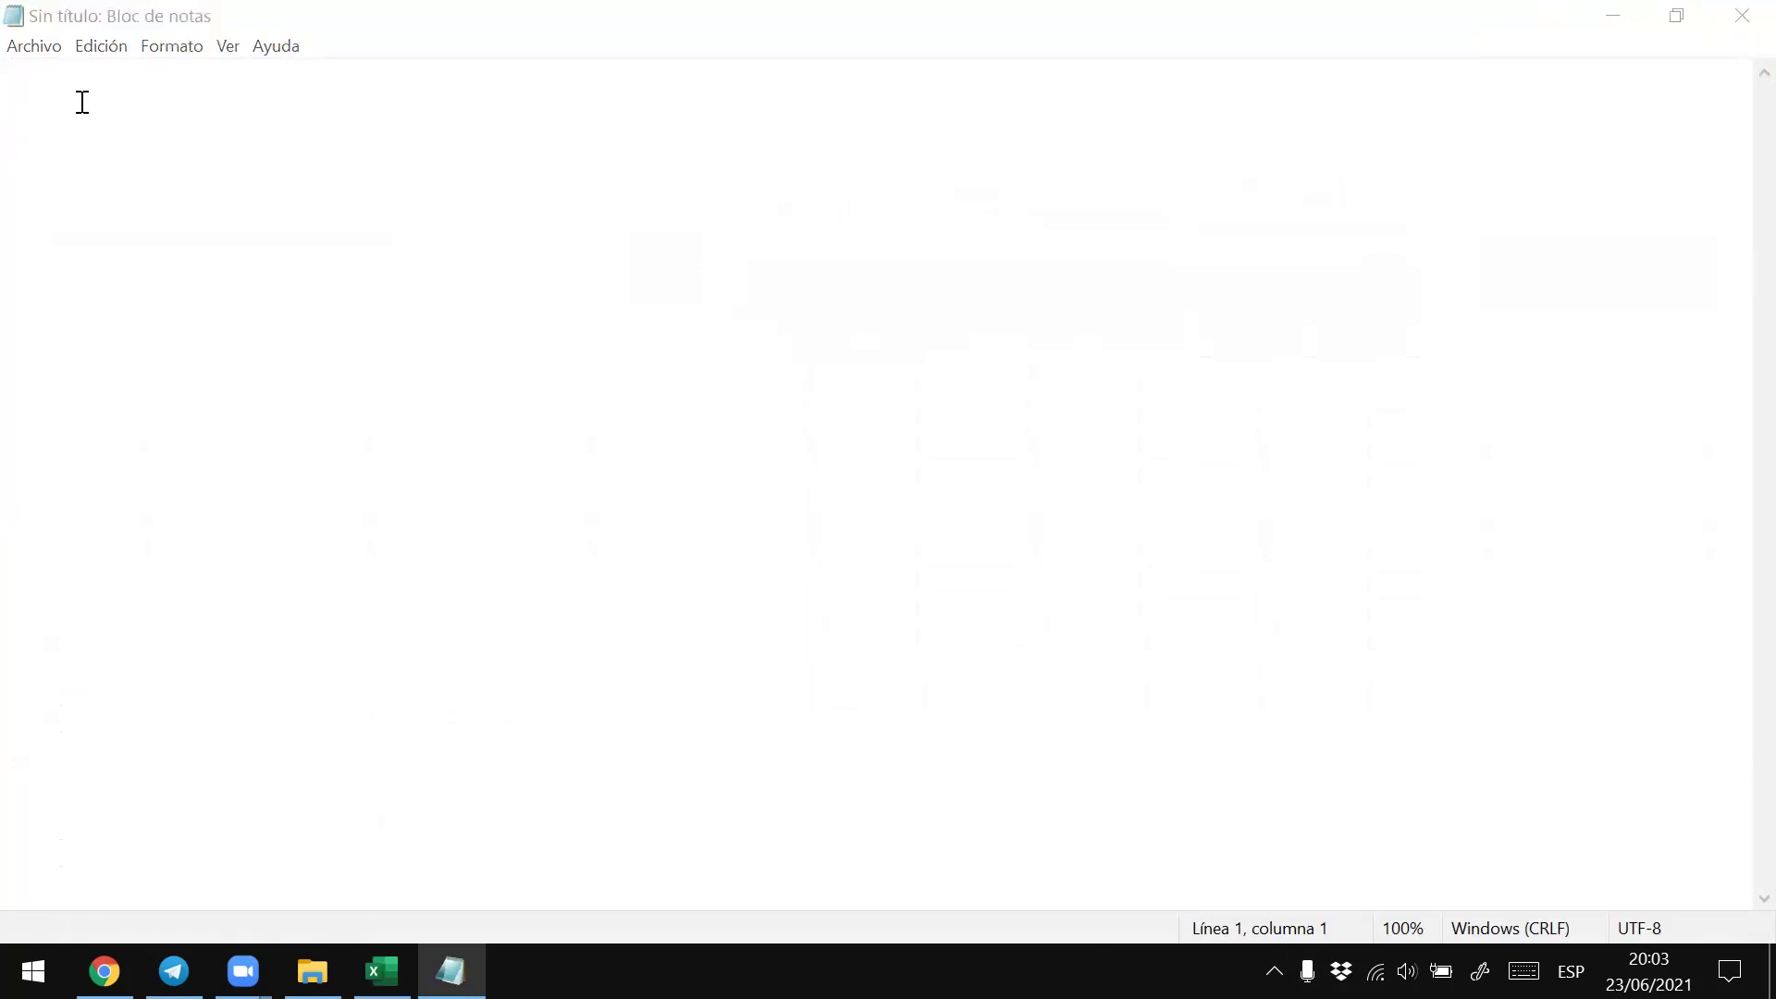
- Type five first name;surname pairs, one per line, correcting typos along the way
type("Mauru")
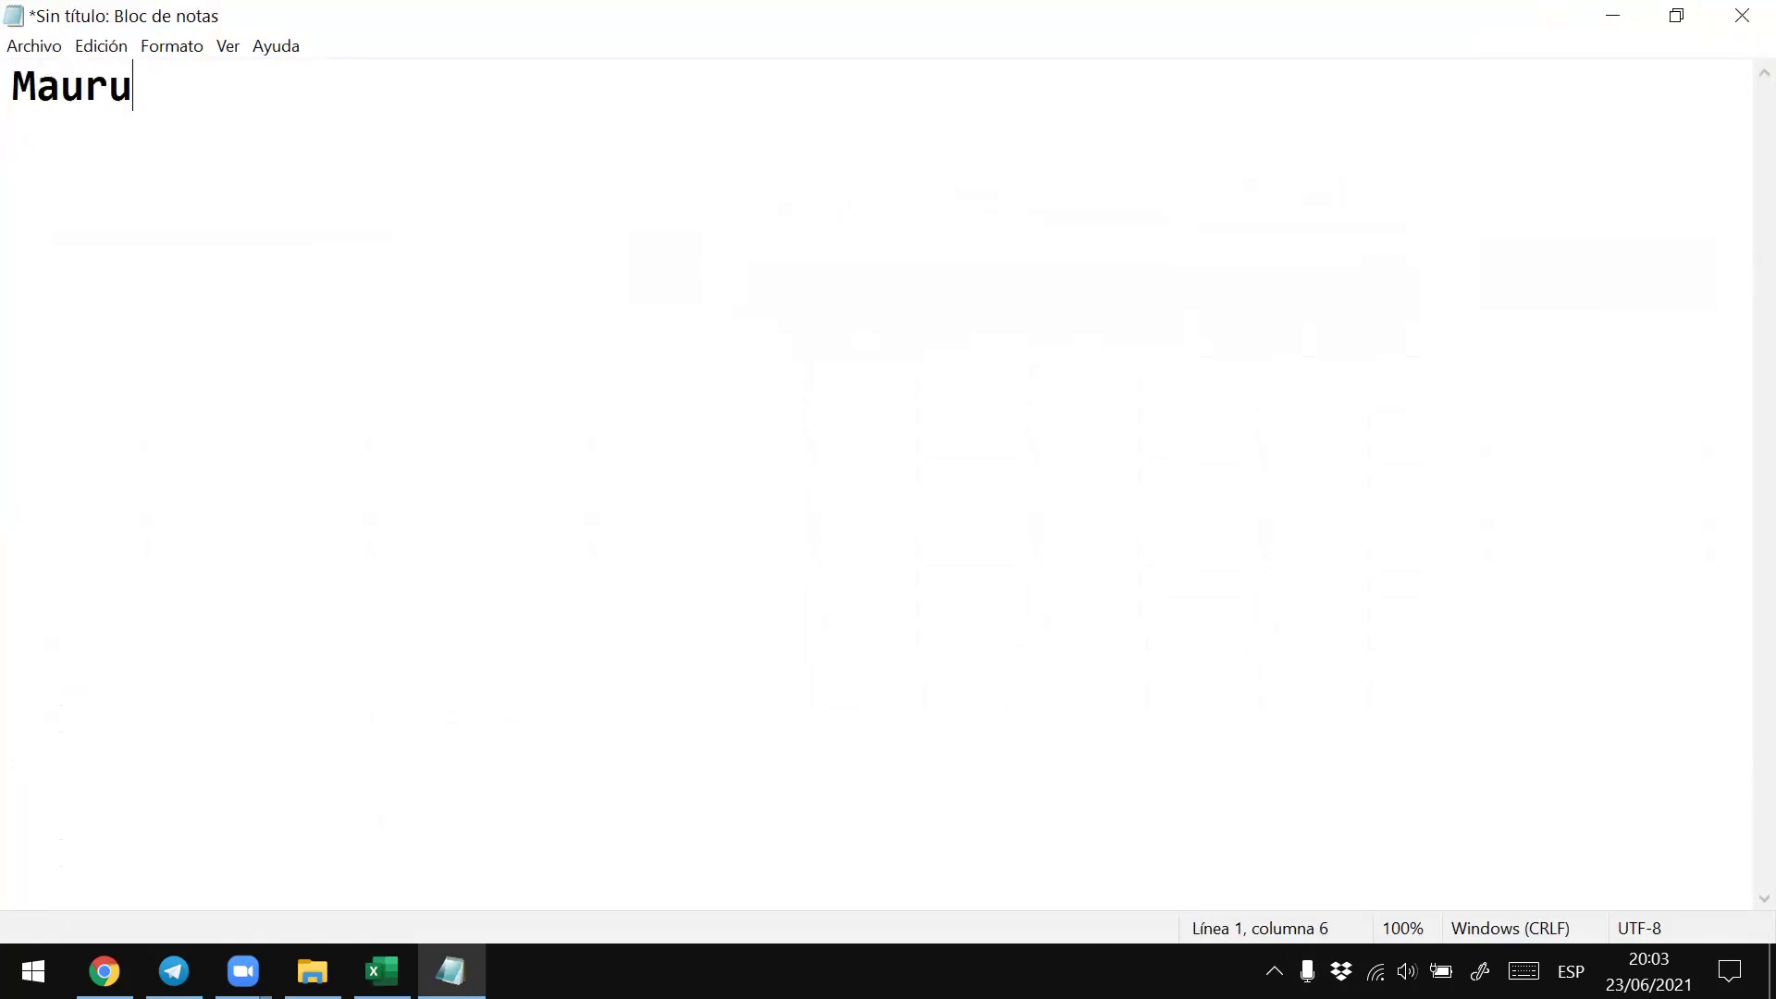
key("BackSpace")
type("icio;Gon")
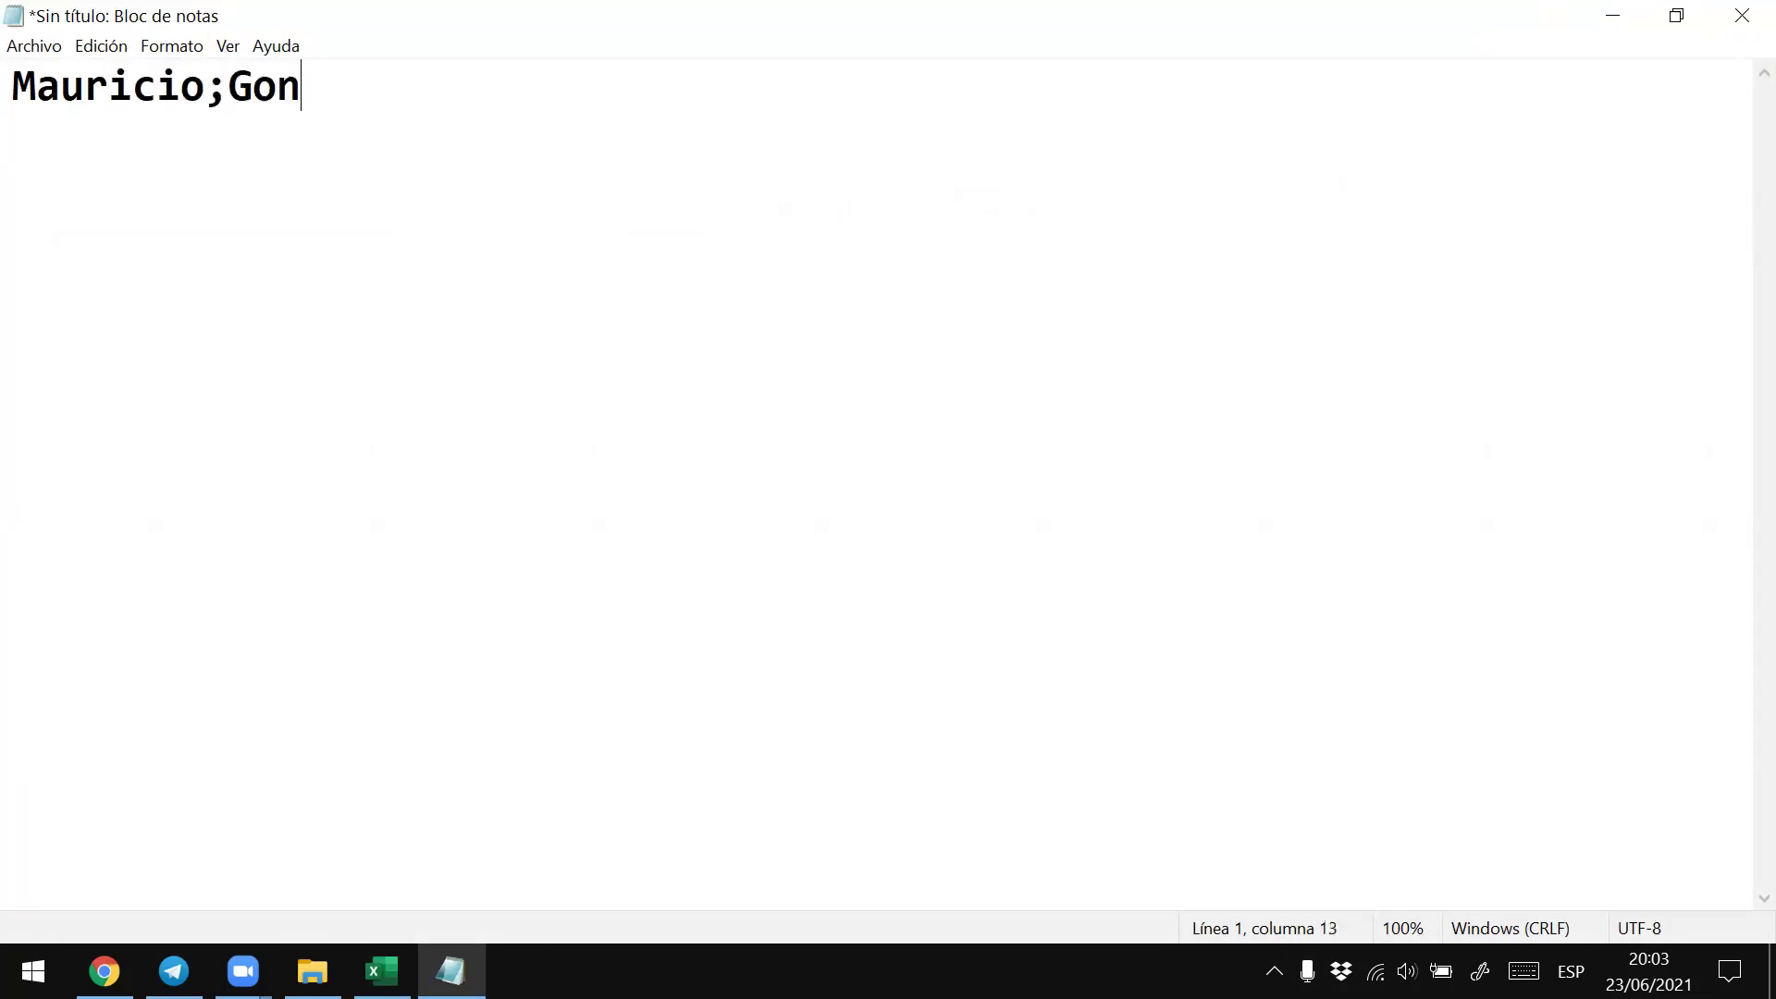
type("zález")
key("Return")
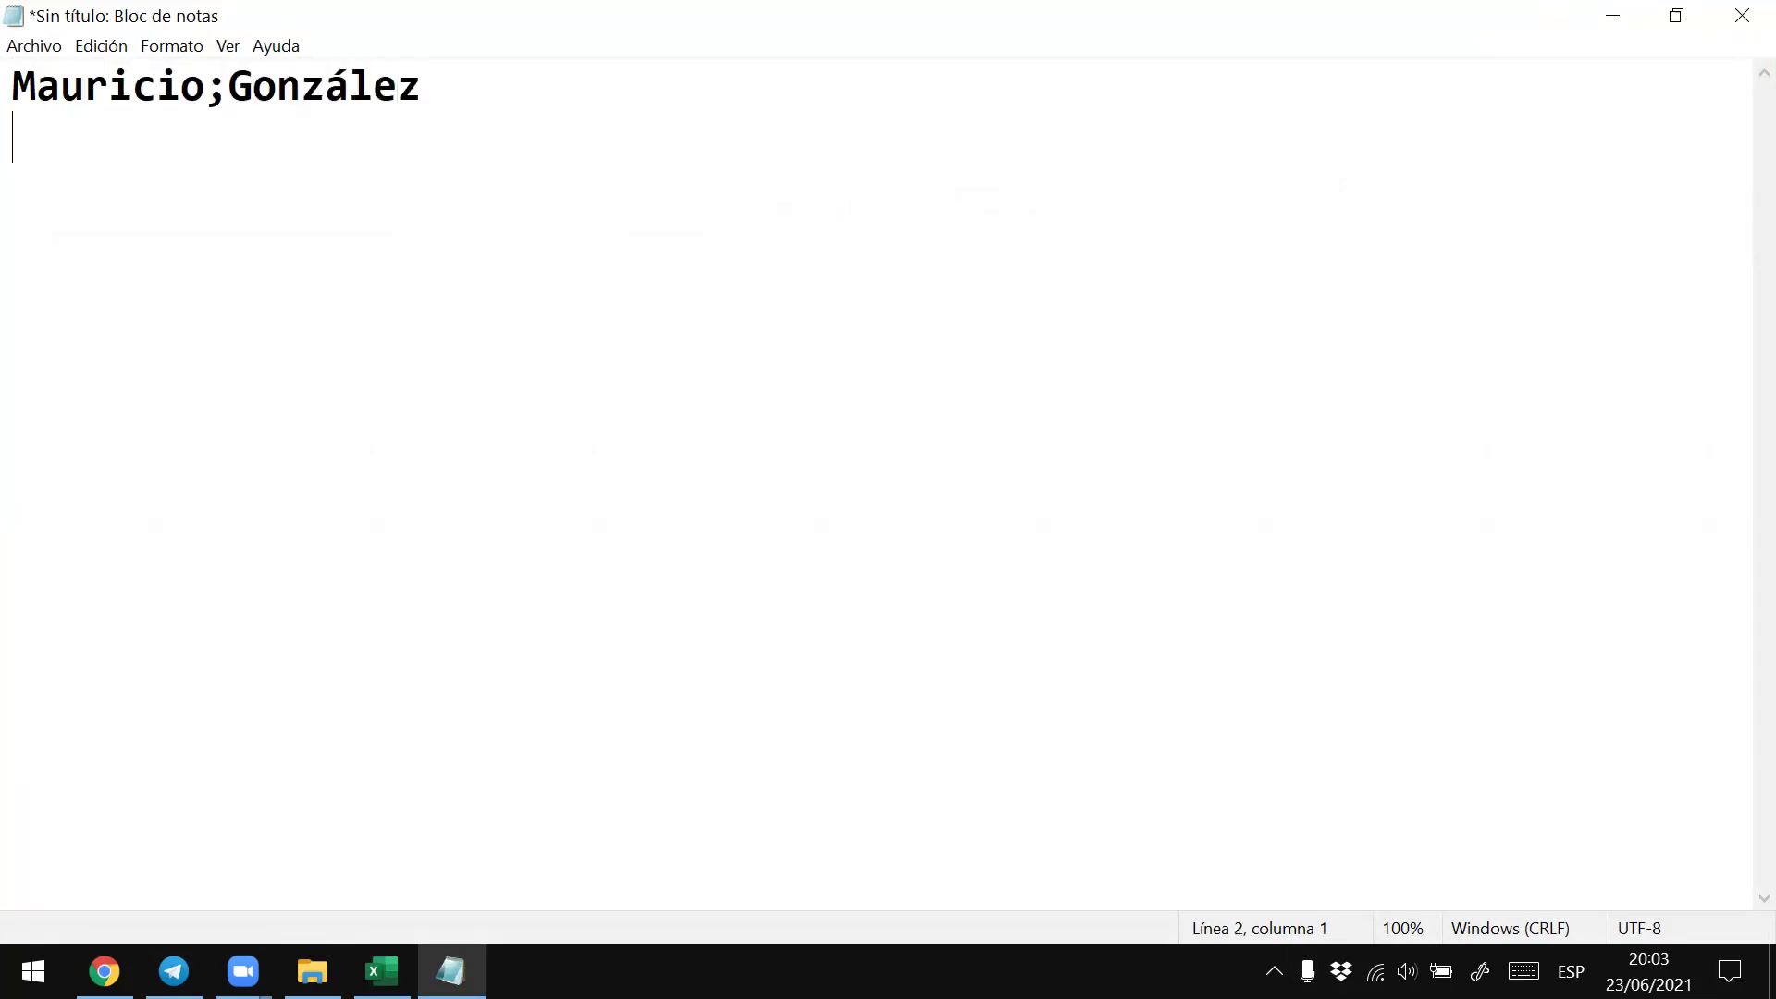
type("Rodrigo")
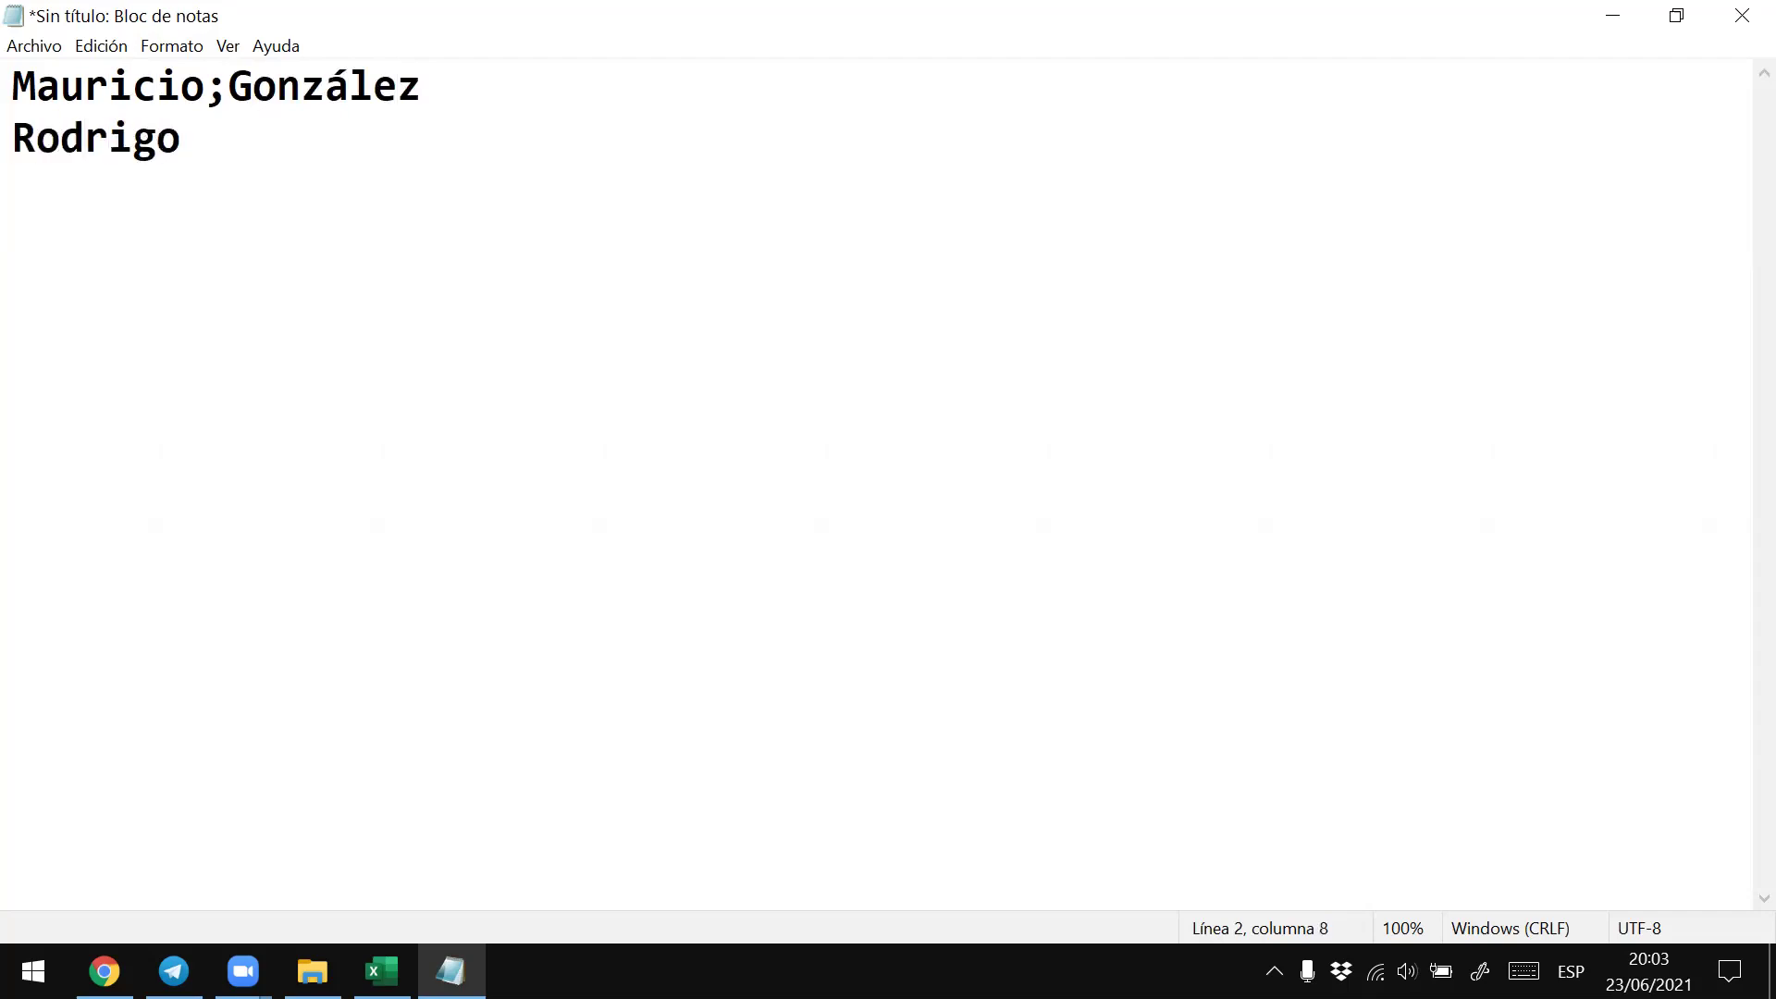
type(";Días")
key("BackSpace")
type("z")
key("Return")
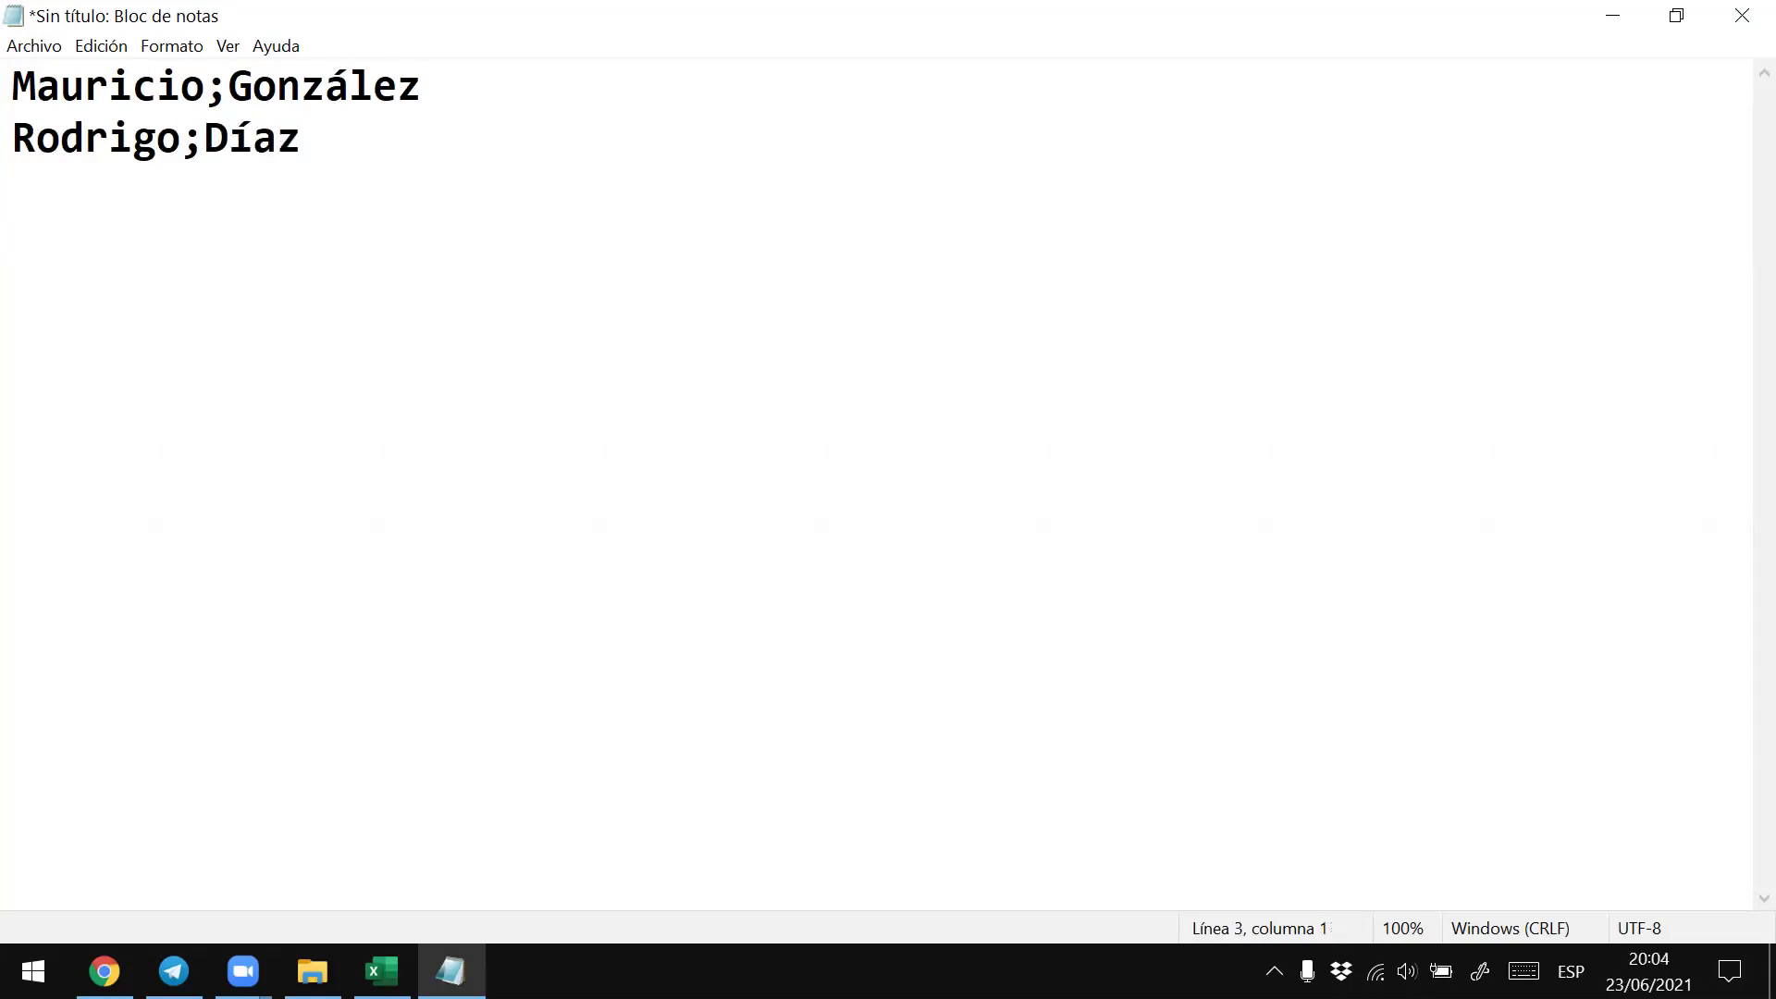
type("Mario;Neta")
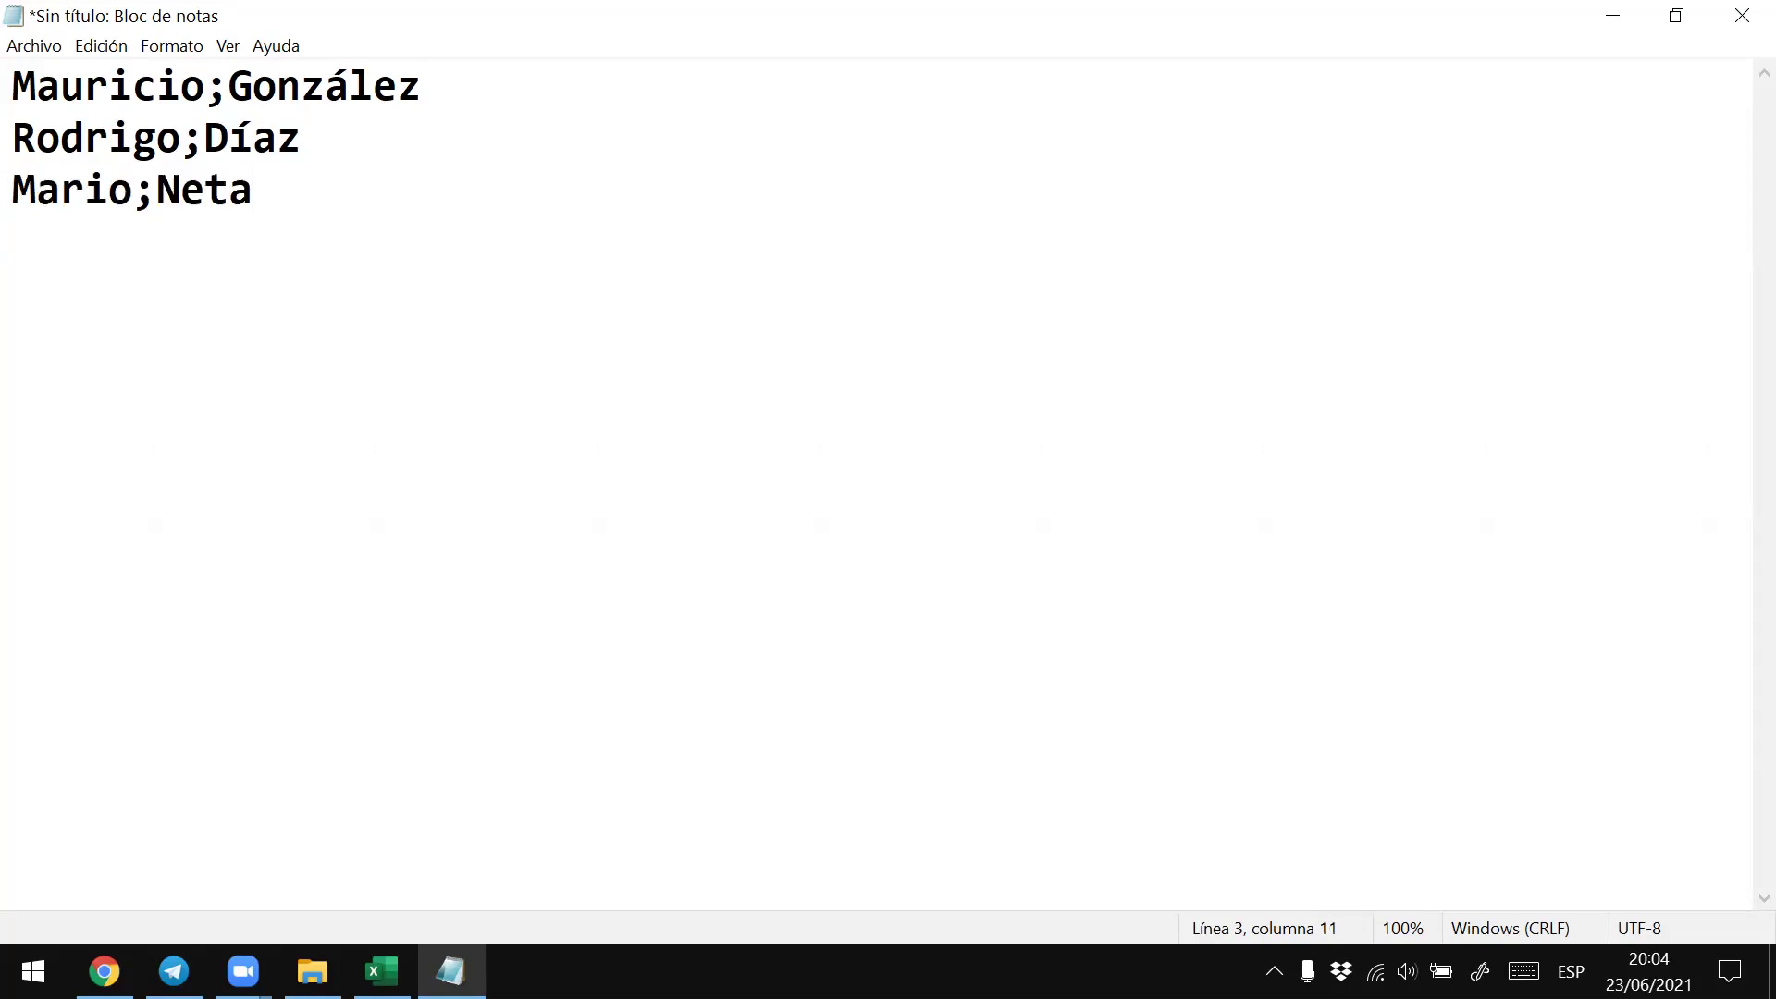
key("Return")
type("Elba;Calao")
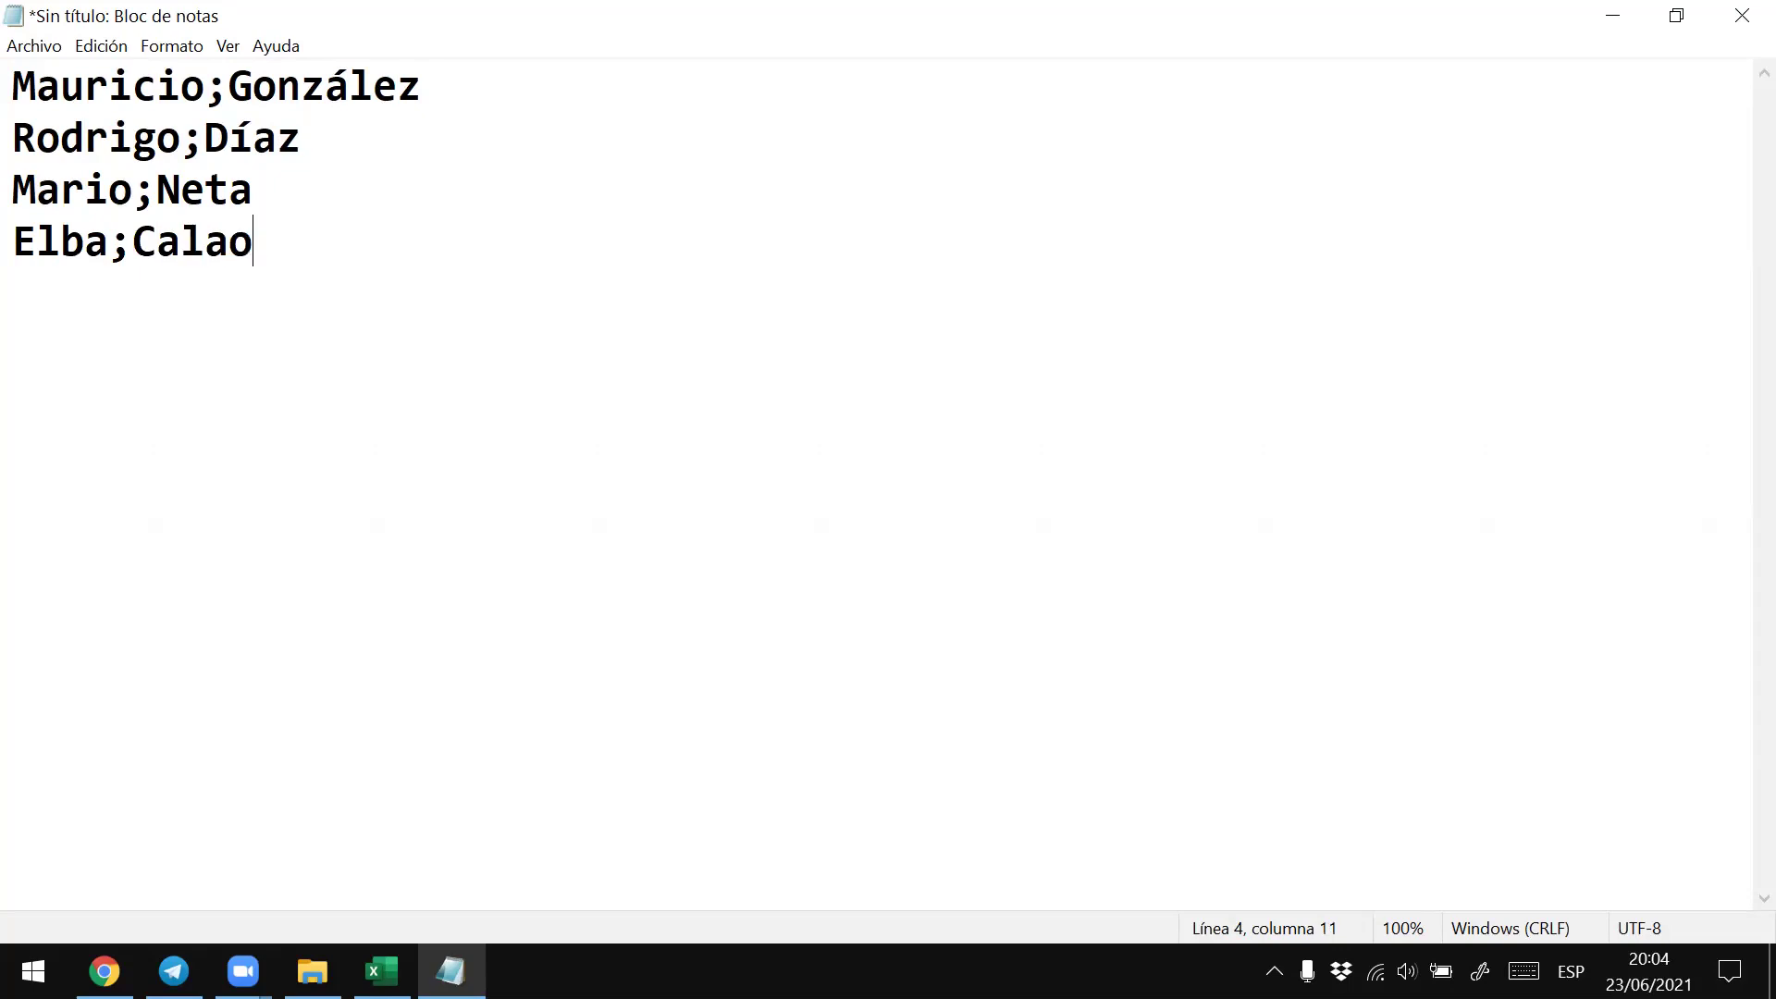
key("Return")
type("Elsa")
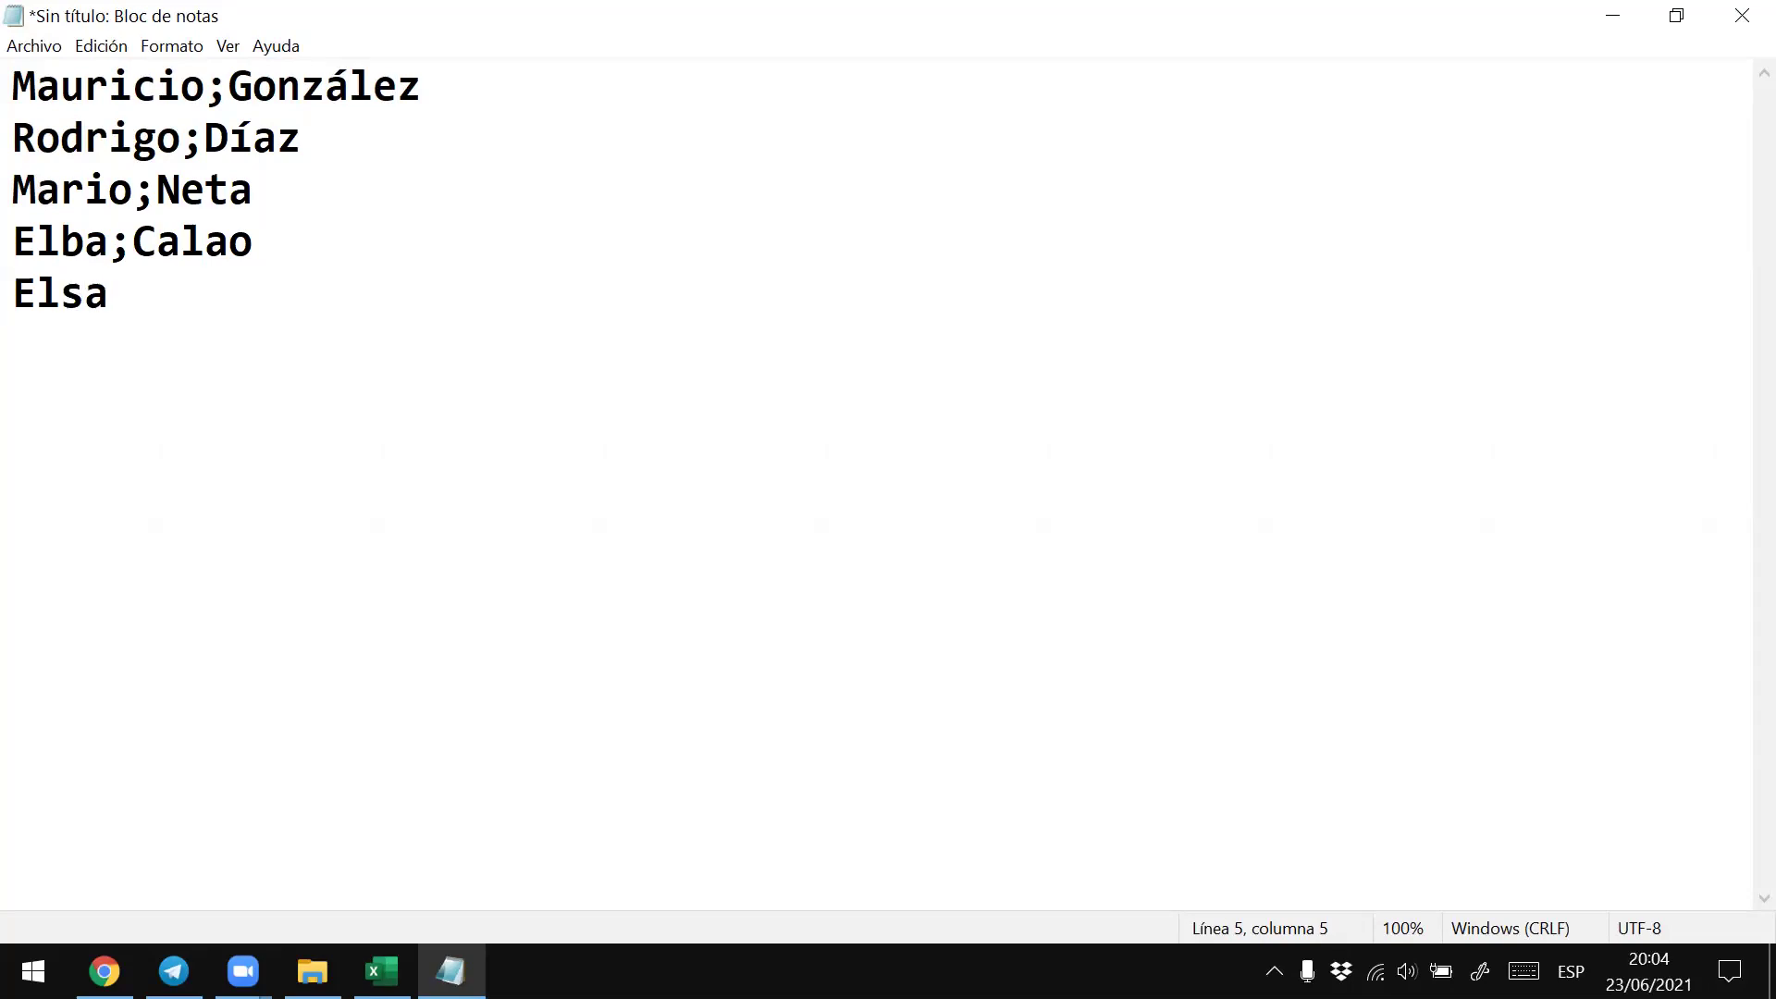
type(";Pato")
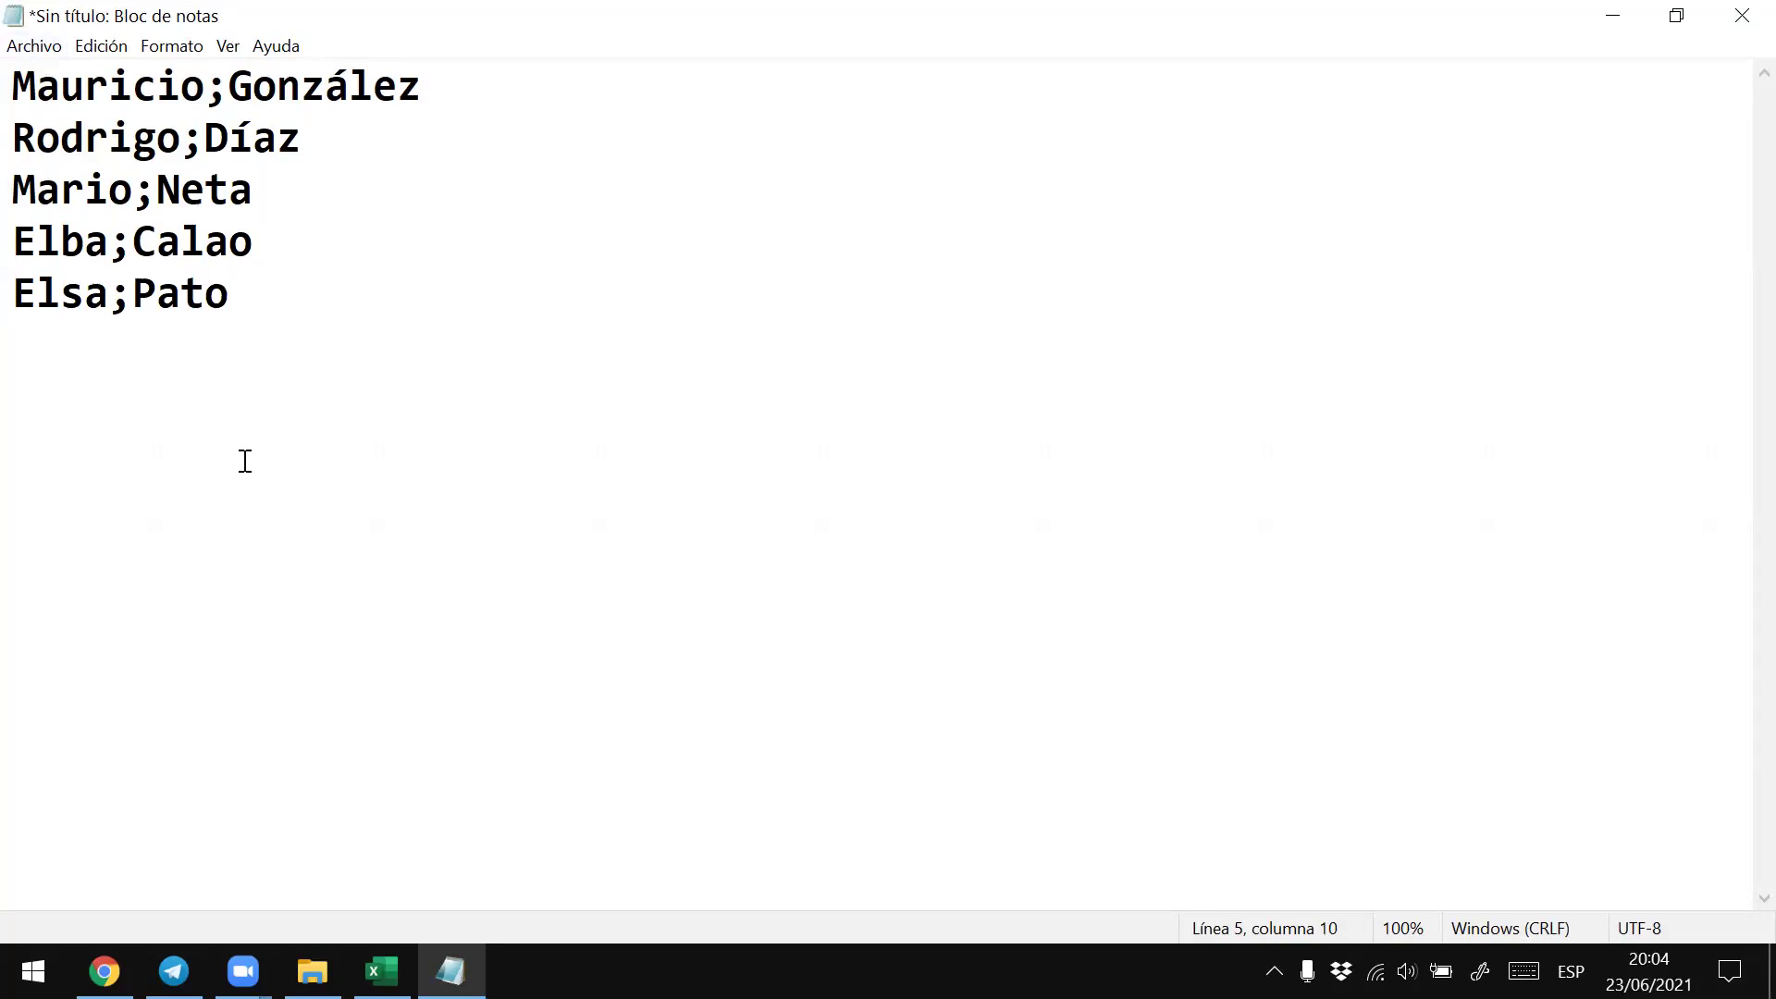
- Select and copy all five name lines in Notepad, then switch to Excel
left_click_drag(246, 294, 13, 85)
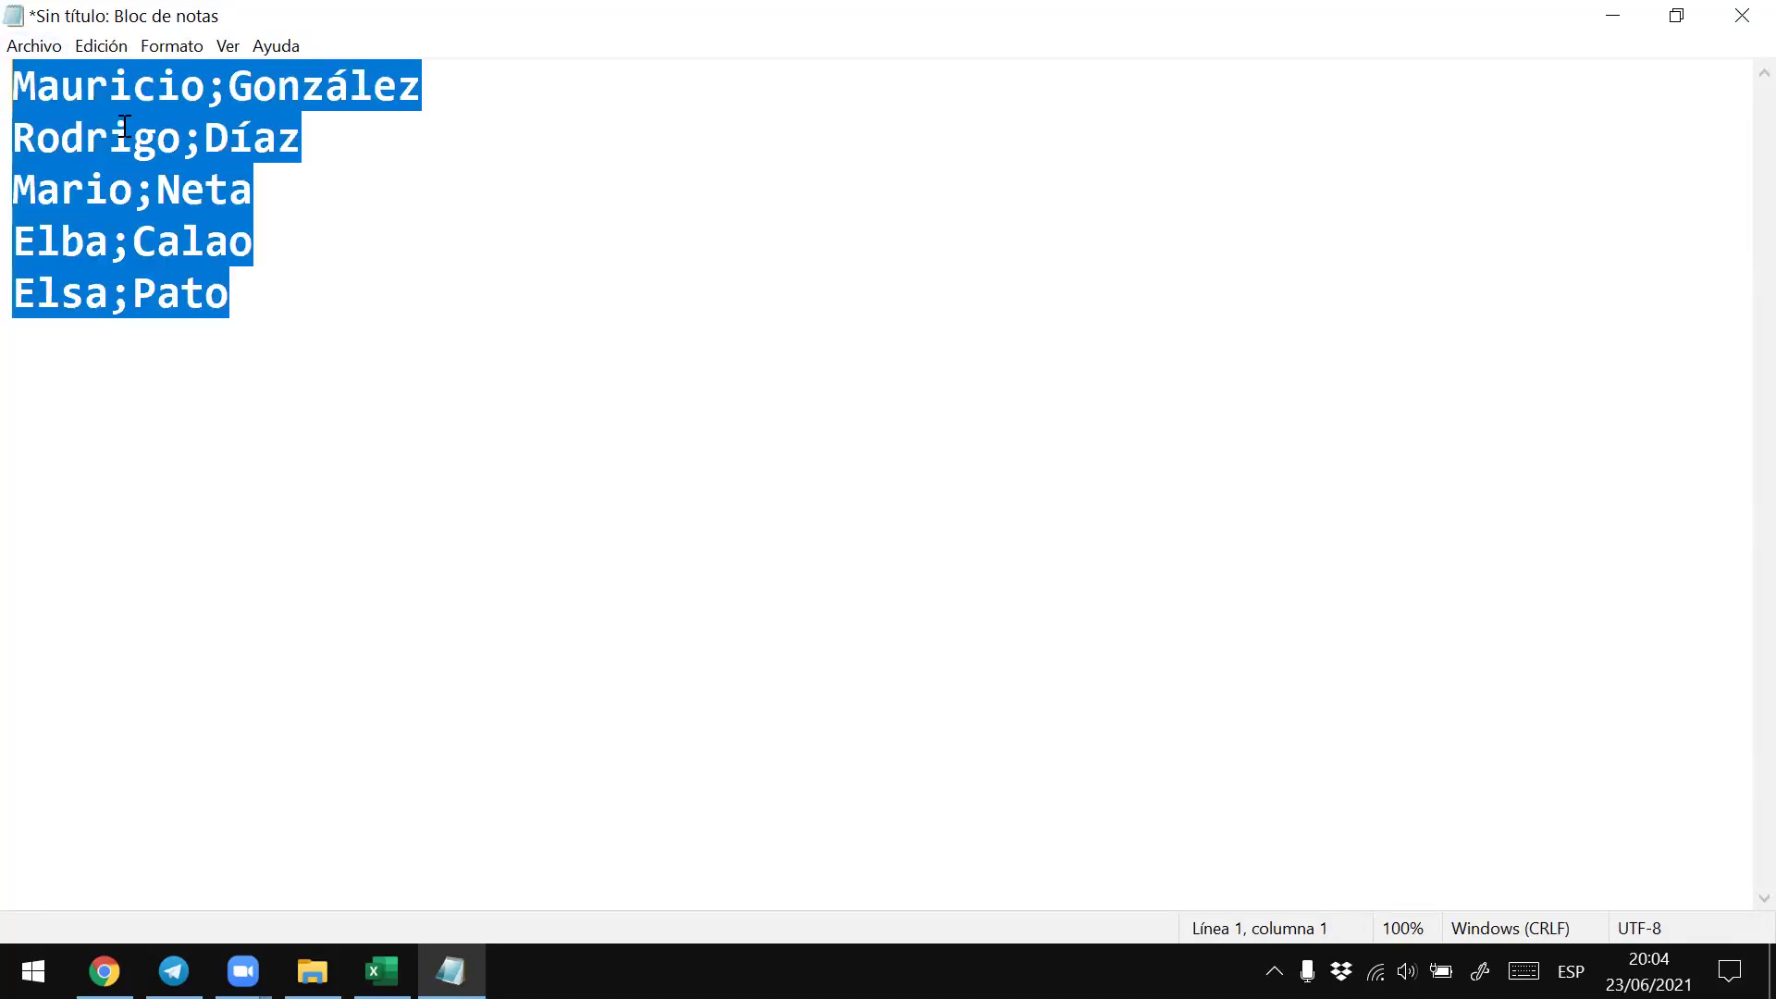
left_click(257, 305)
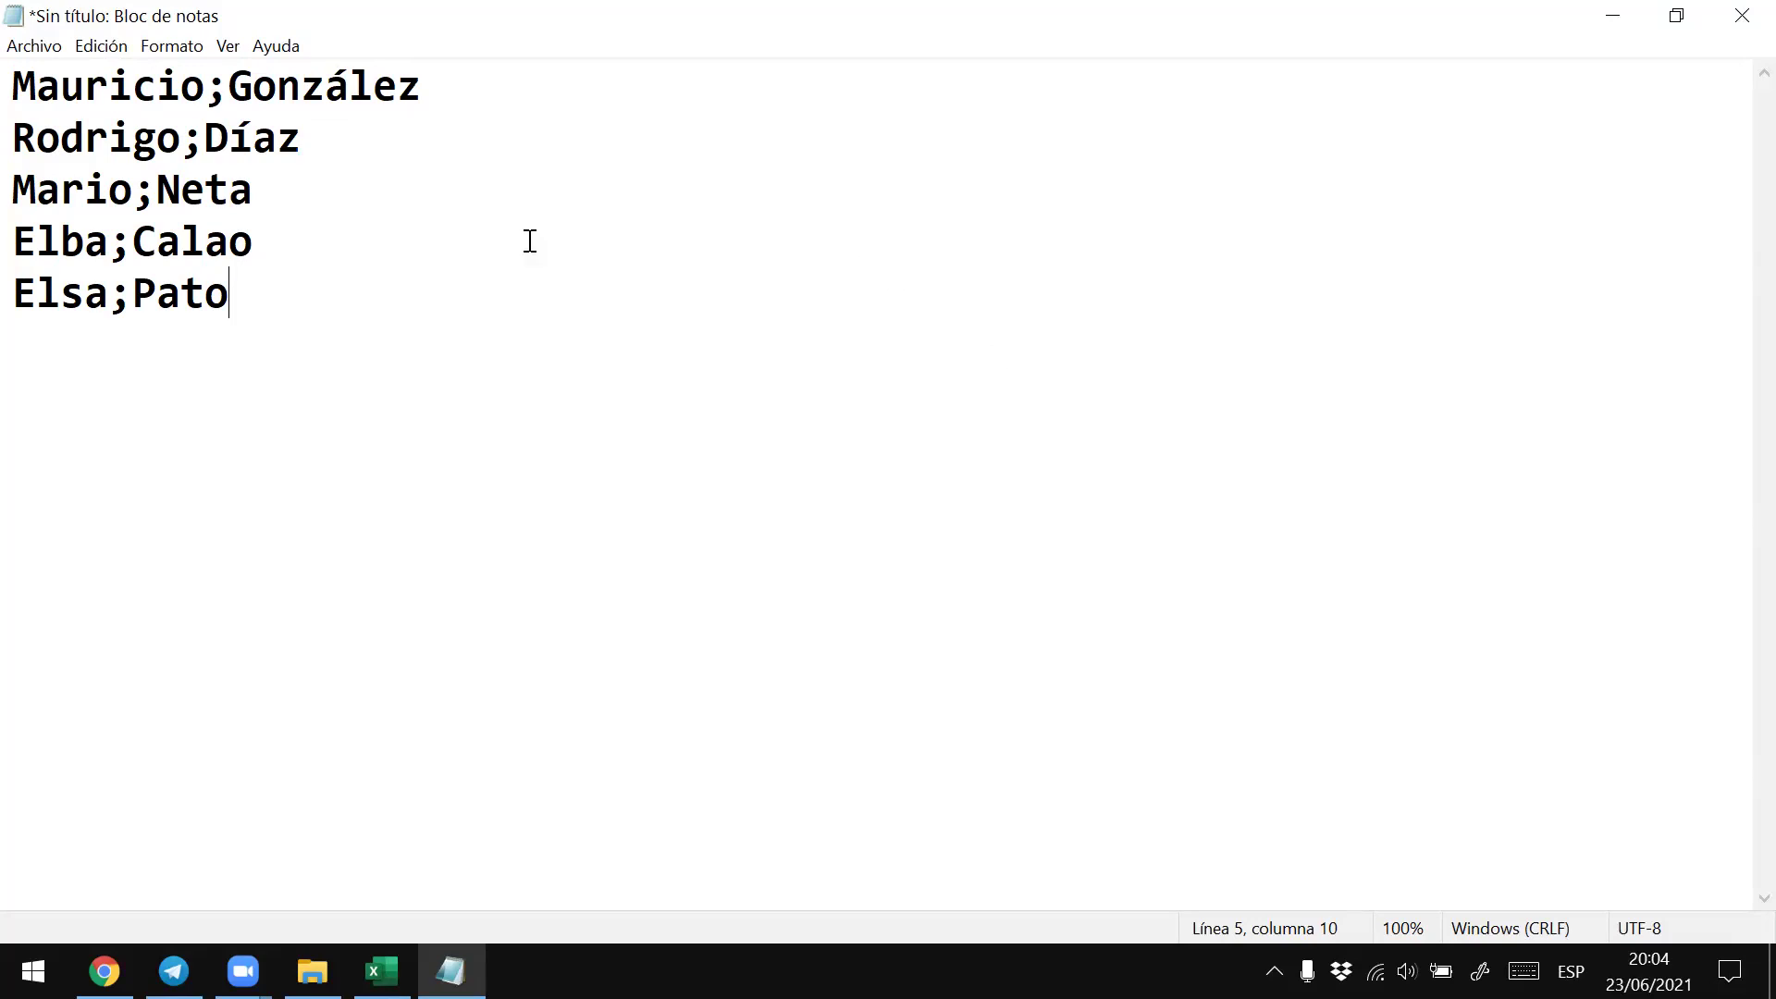
left_click_drag(250, 305, 14, 78)
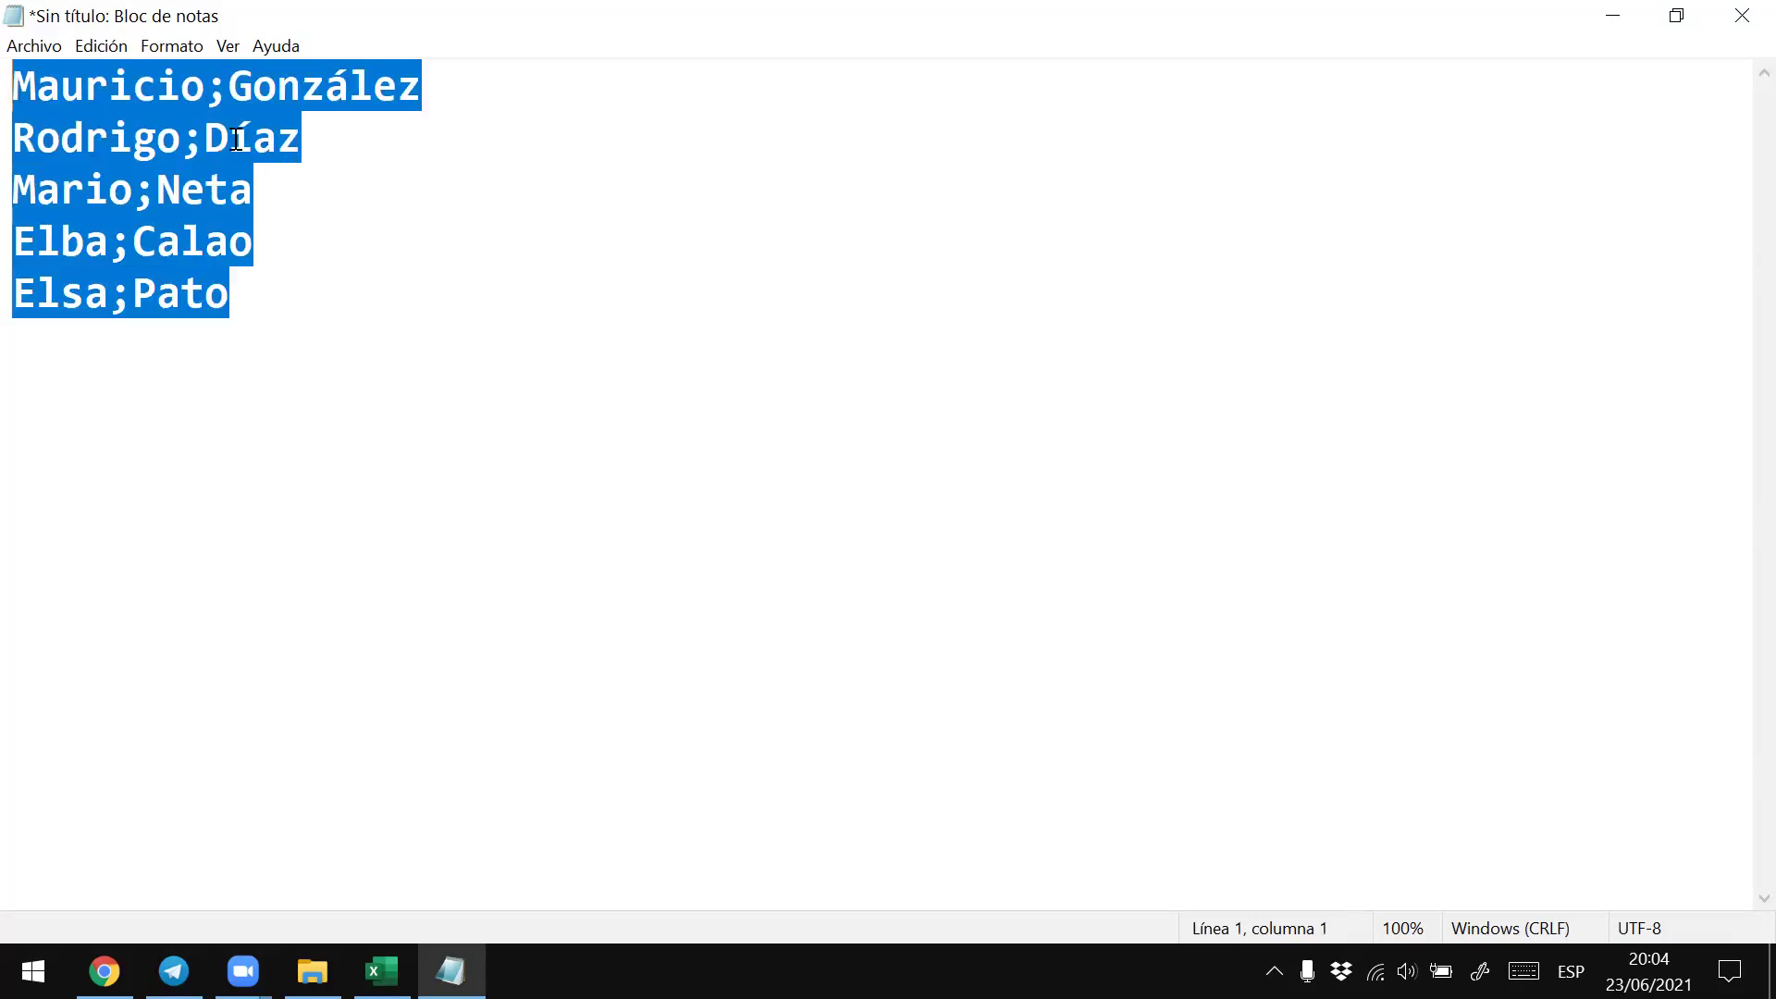
right_click(201, 176)
left_click(260, 266)
key("alt+Tab")
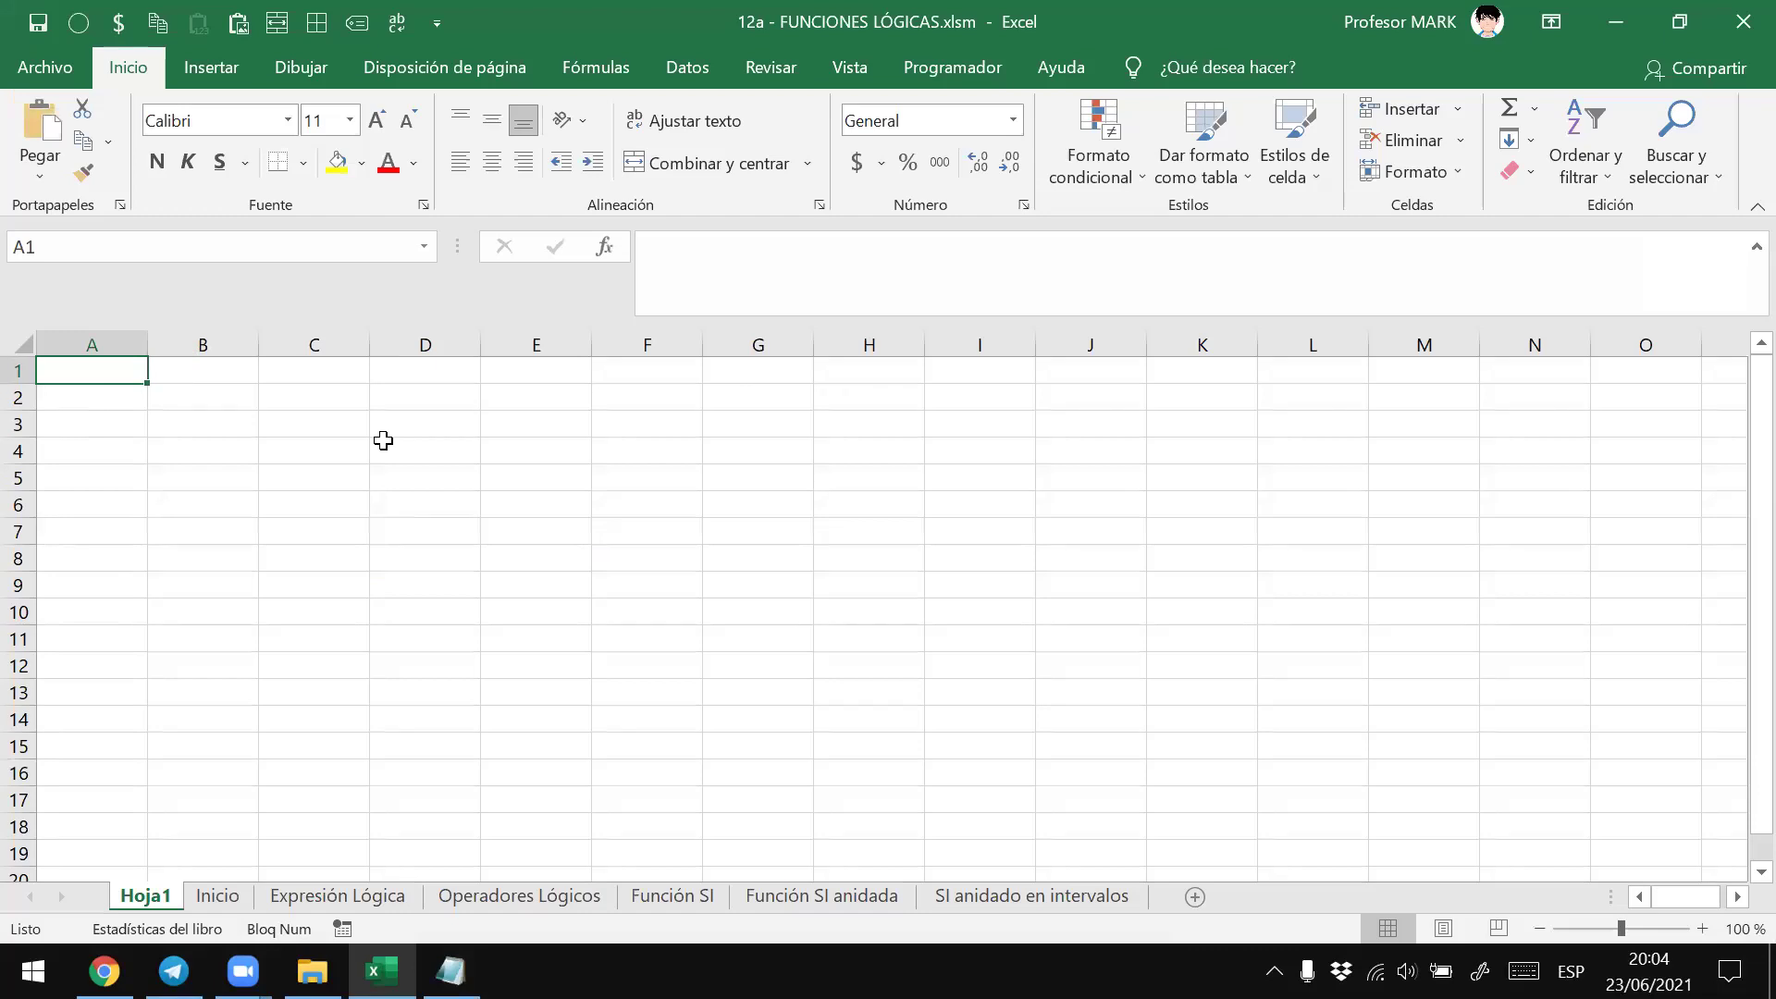
- Paste the name lines into A1:A5, recopying via Notepad's Edición menu, and autofit column A
key("ctrl+v")
left_click(319, 575)
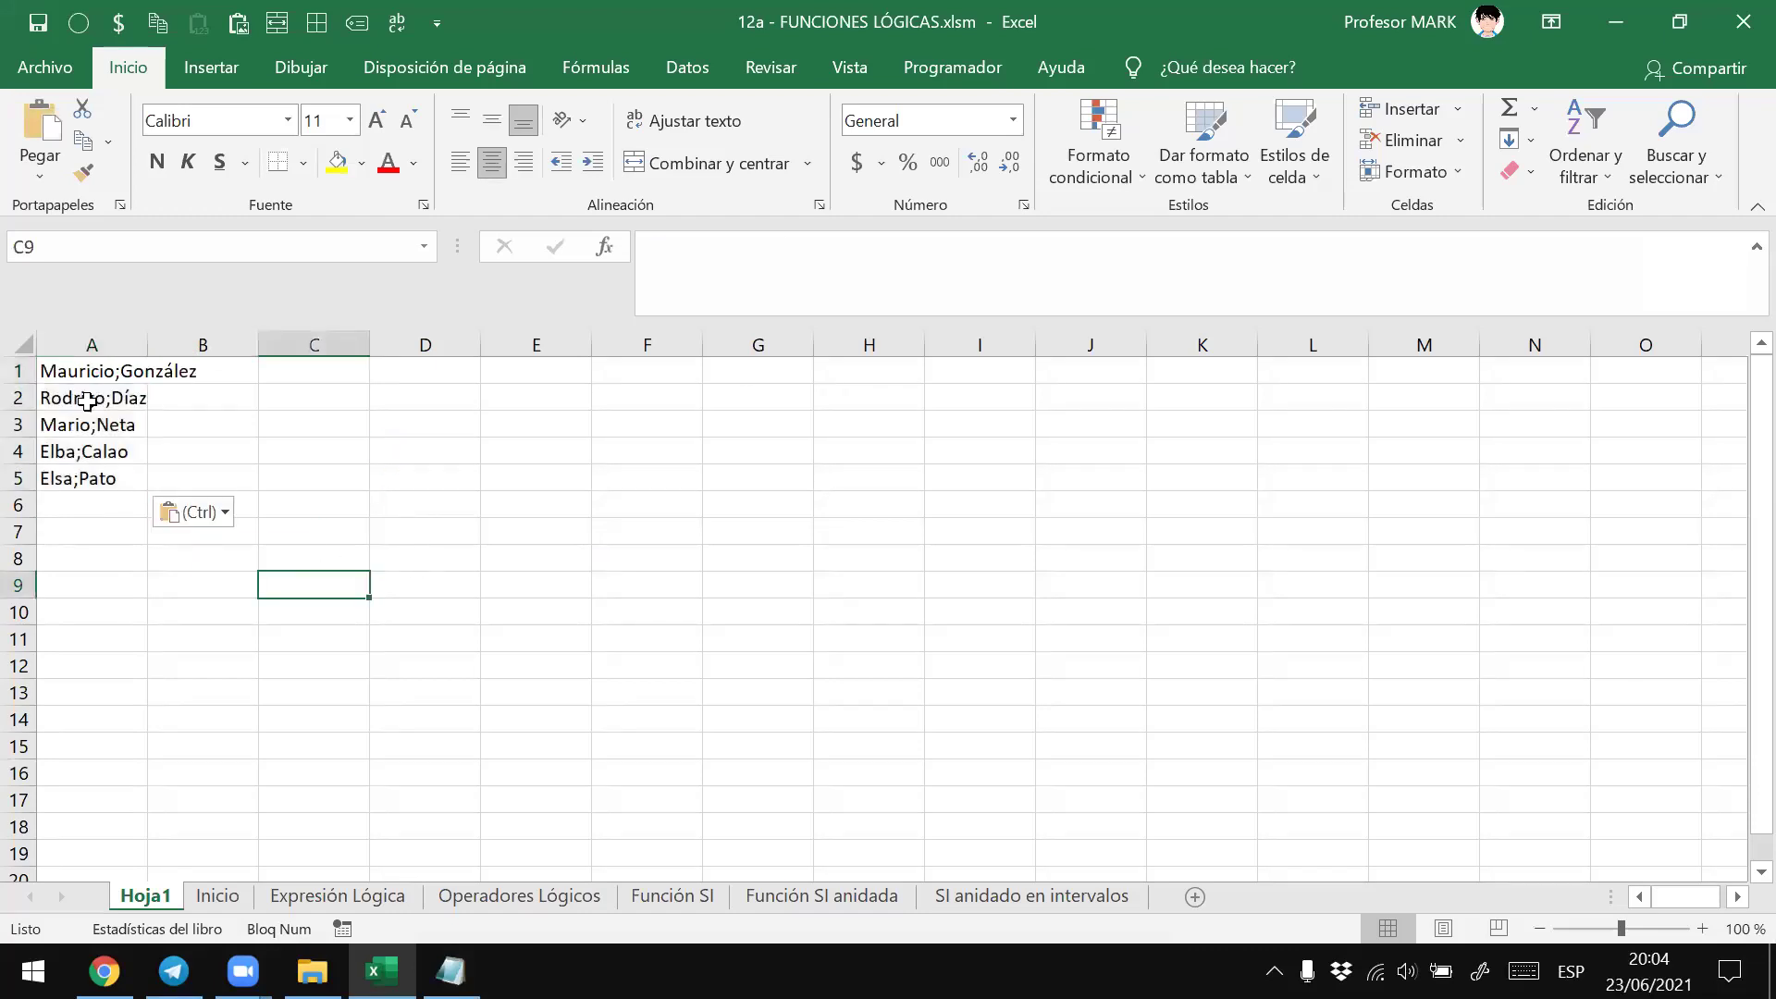
key("alt+Tab")
left_click(317, 317)
left_click(100, 46)
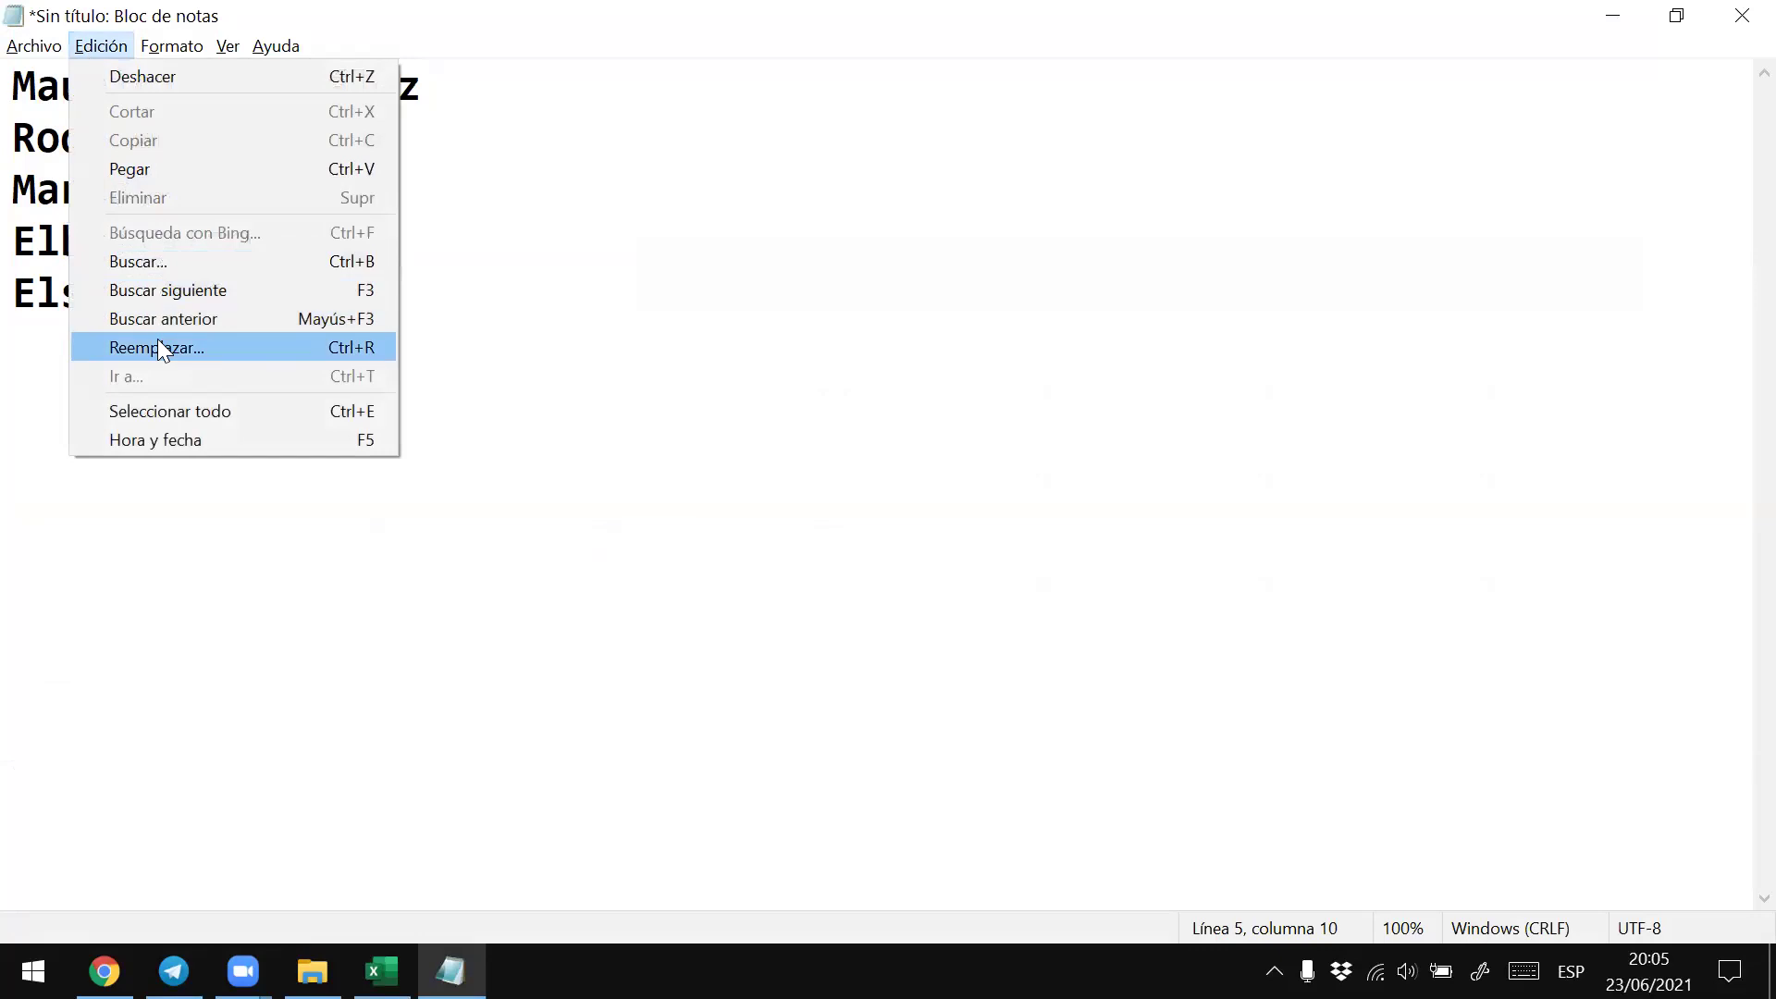
left_click(175, 409)
left_click(100, 45)
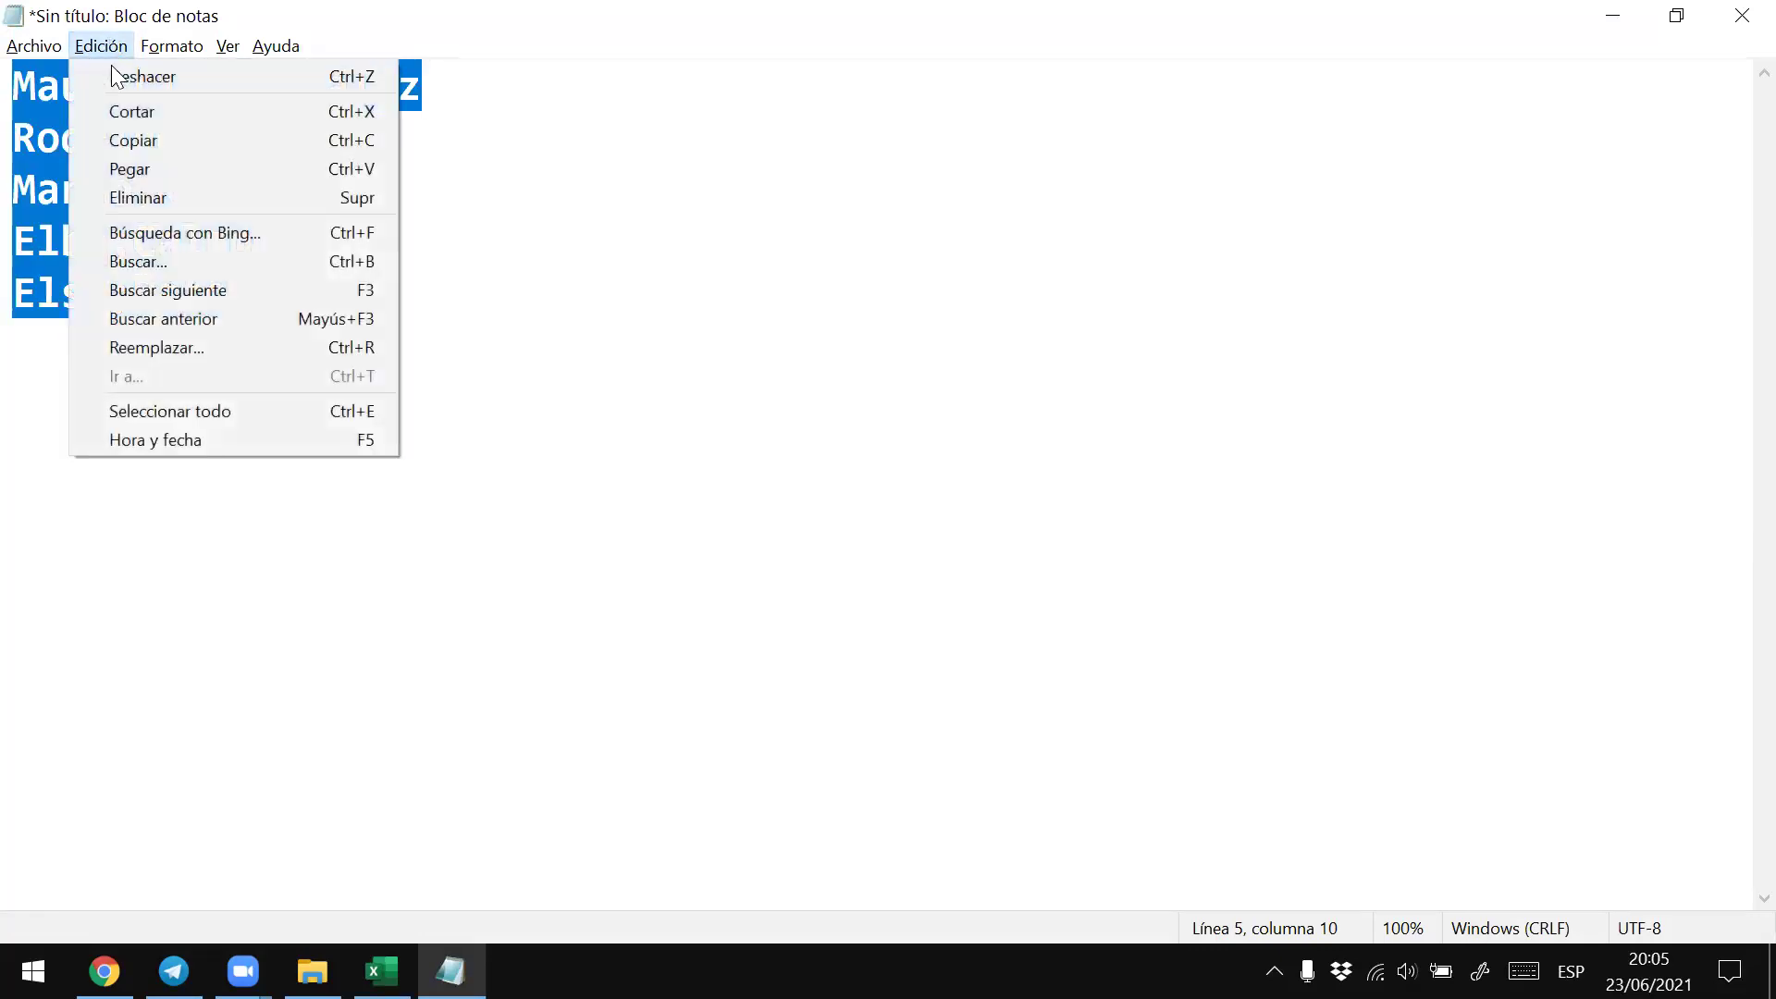
left_click(135, 138)
key("alt+Tab")
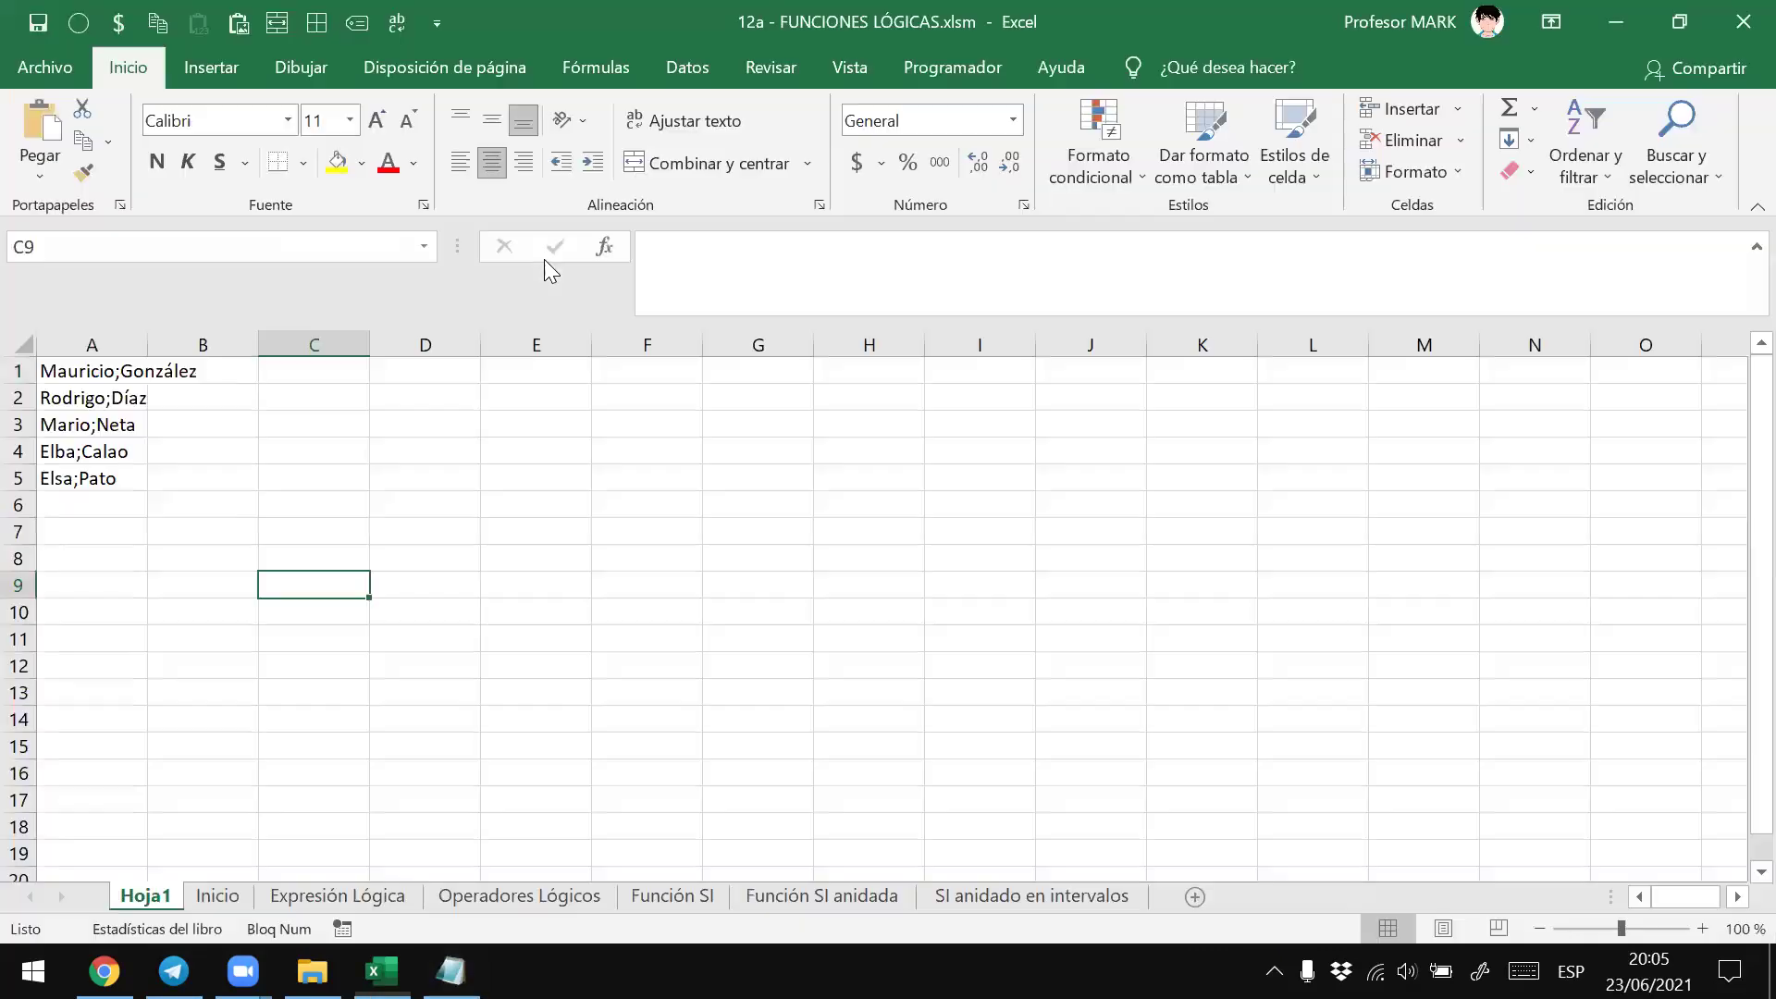
left_click(118, 370)
double_click(149, 344)
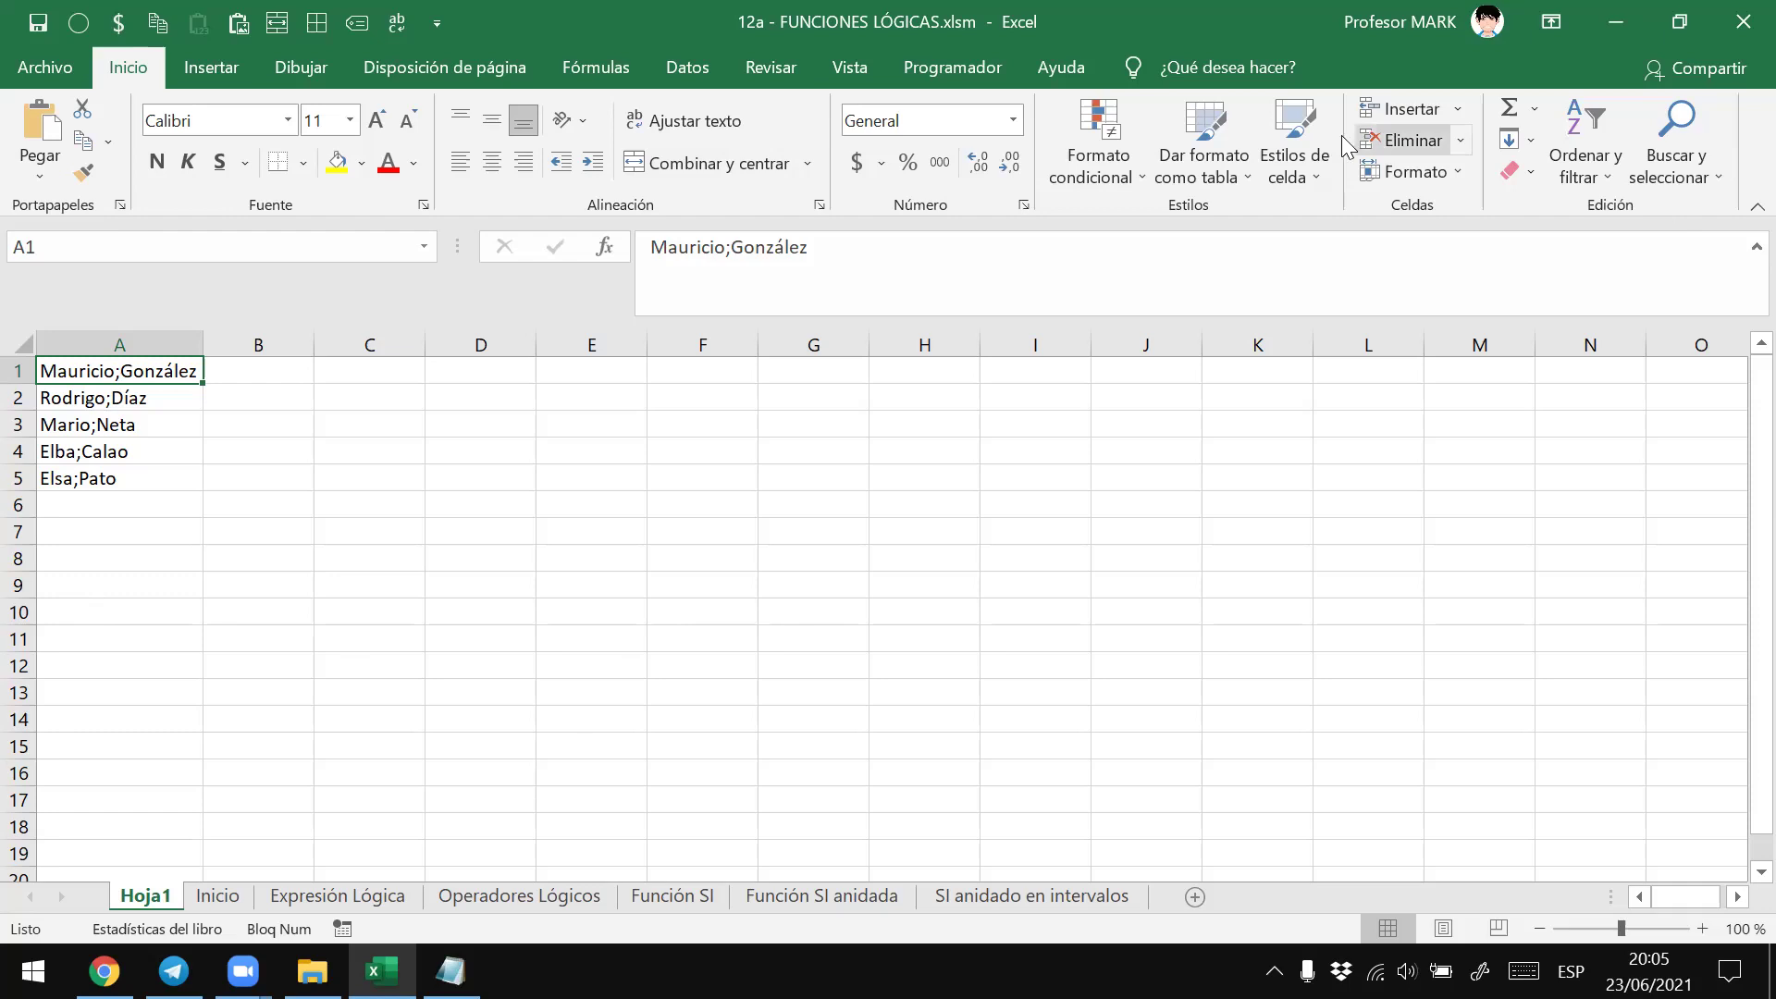
- Select the five name cells A1:A5 and launch Texto en columnas from the Datos ribbon
left_click(250, 368)
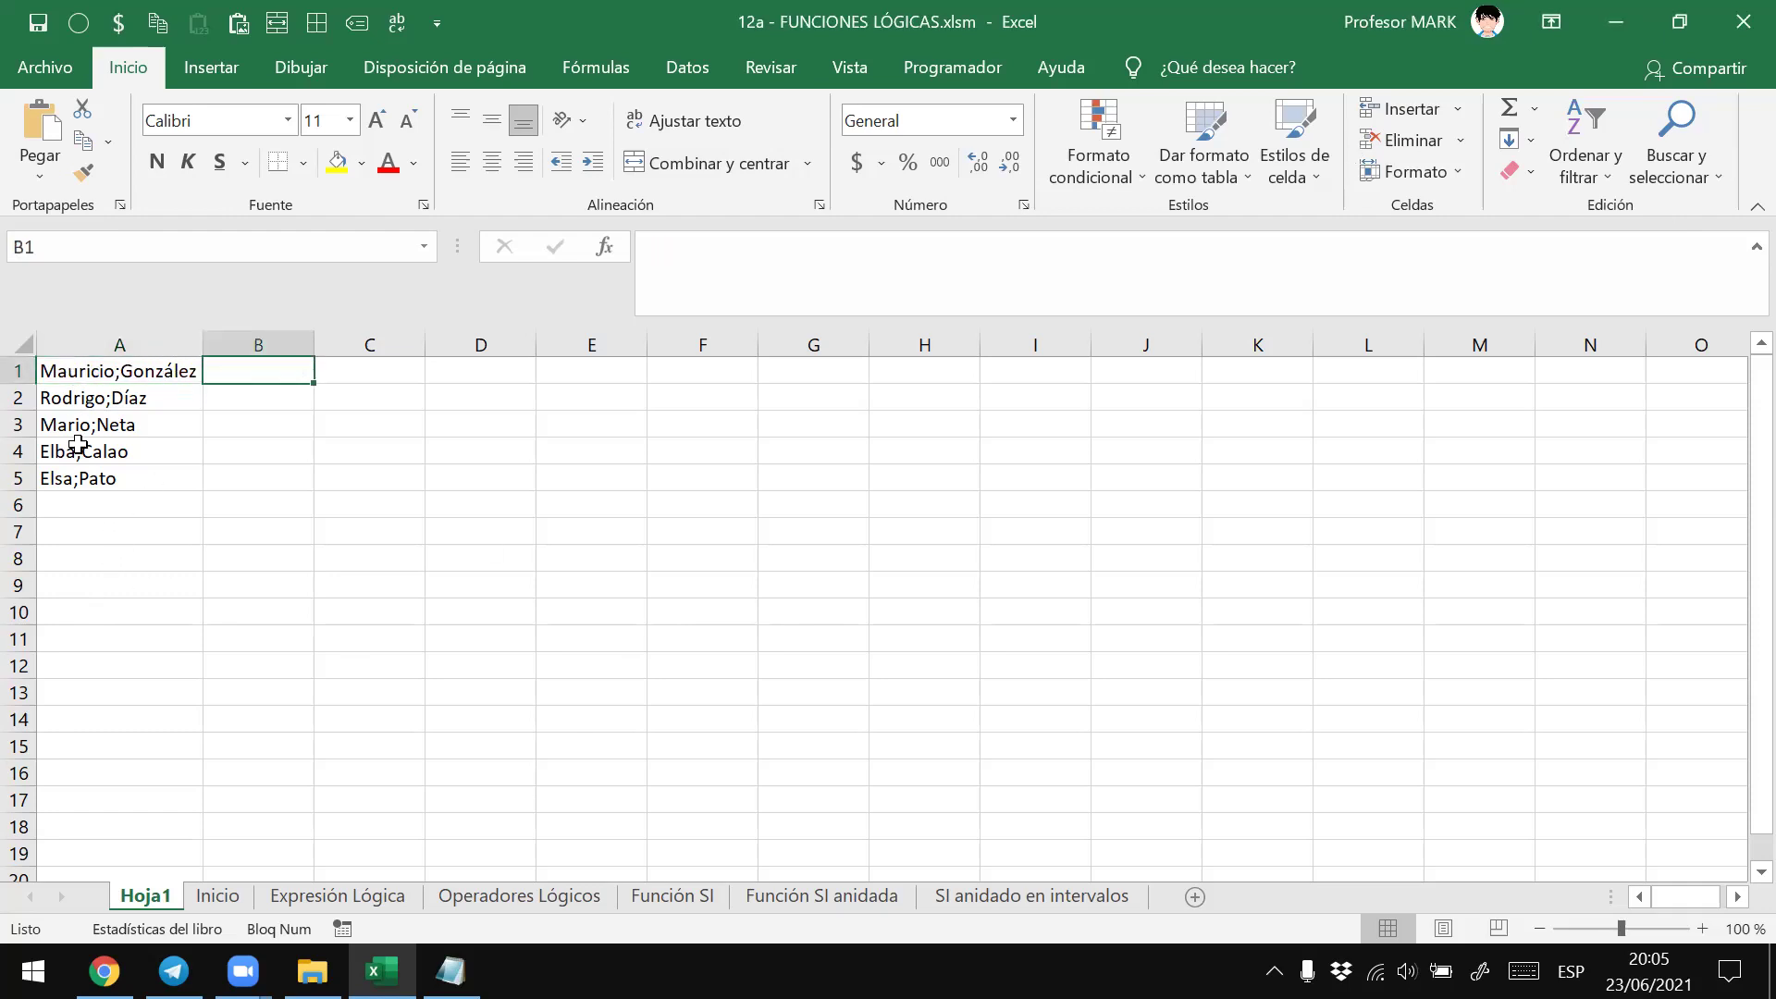
left_click_drag(249, 368, 246, 446)
left_click_drag(370, 372, 339, 485)
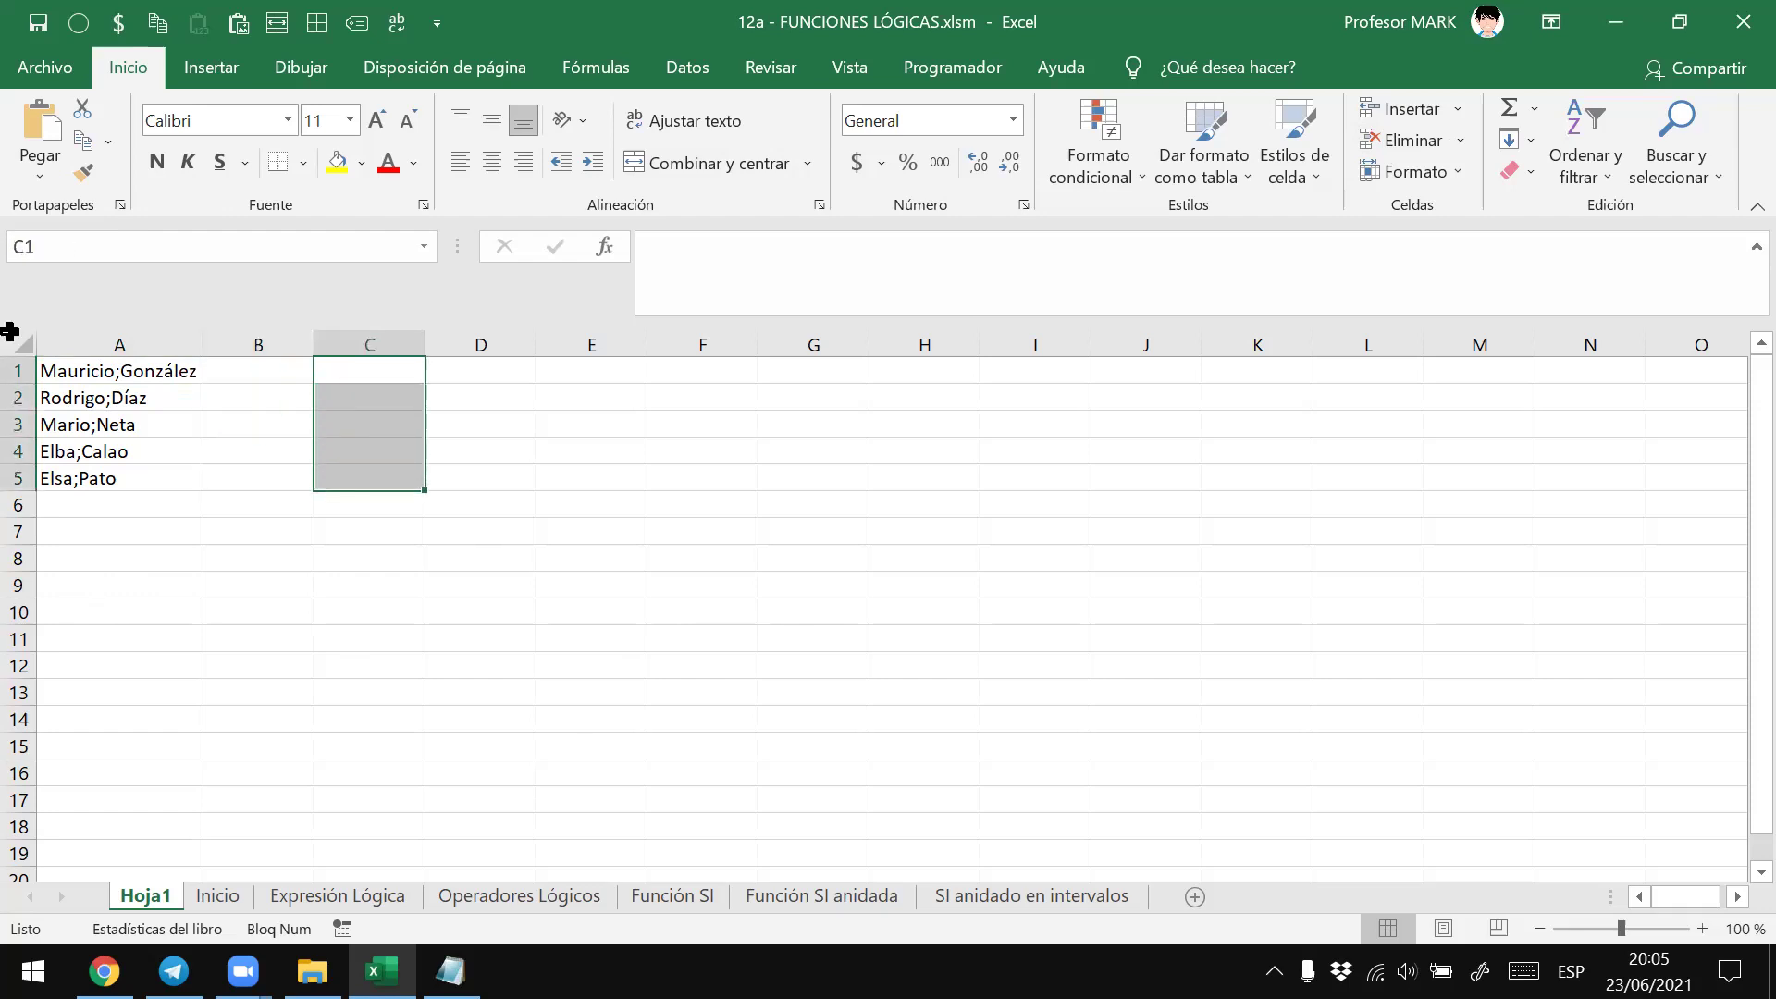
left_click_drag(102, 368, 87, 481)
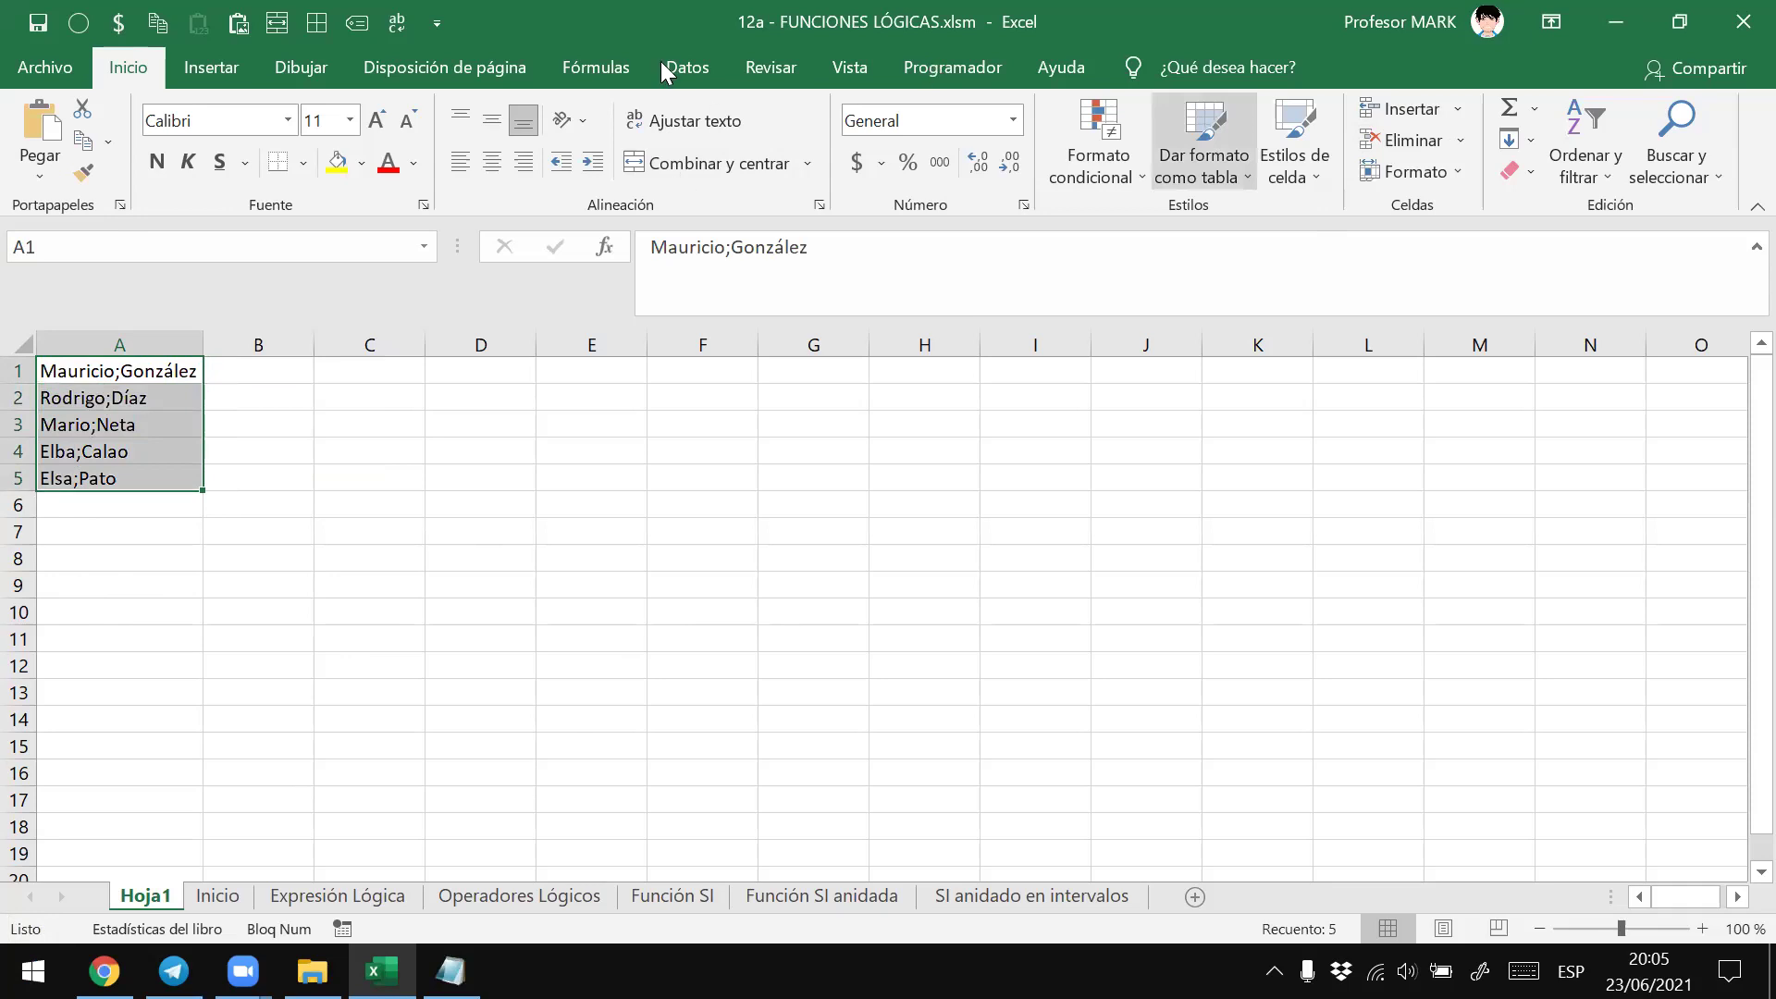
left_click(685, 71)
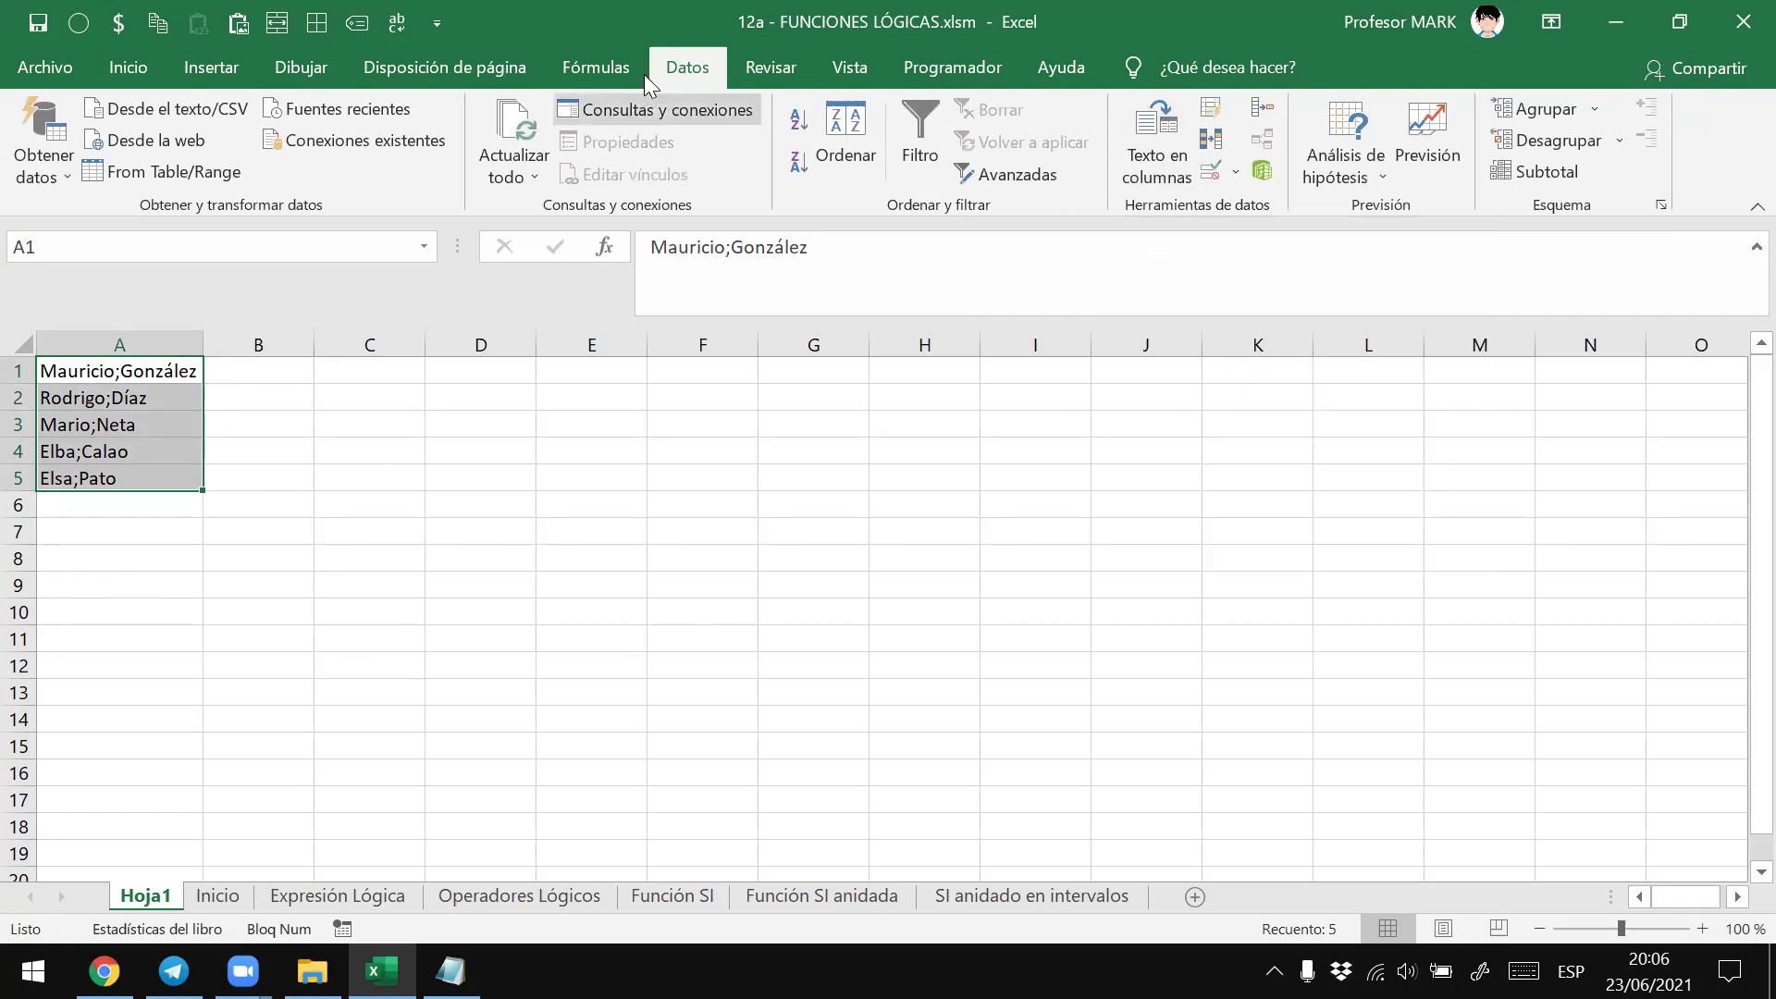
left_click(1145, 174)
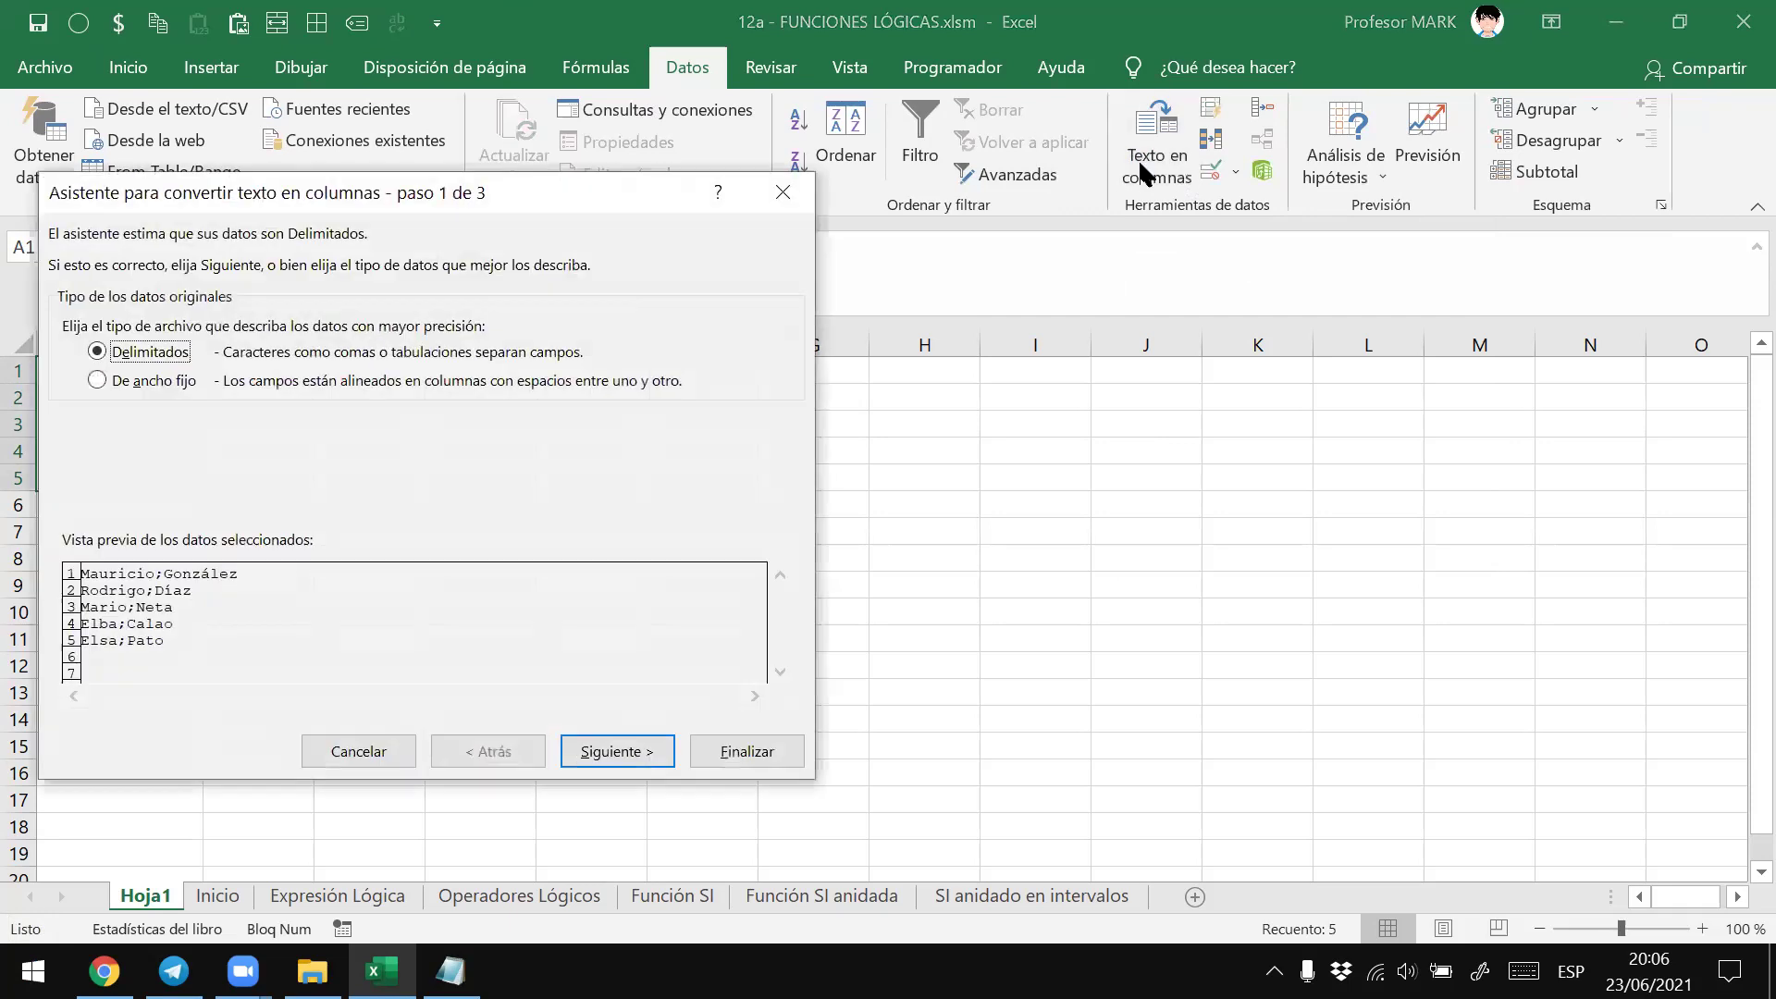
- Keep Delimitados and set Punto y coma as the only separator
left_click_drag(259, 185, 748, 158)
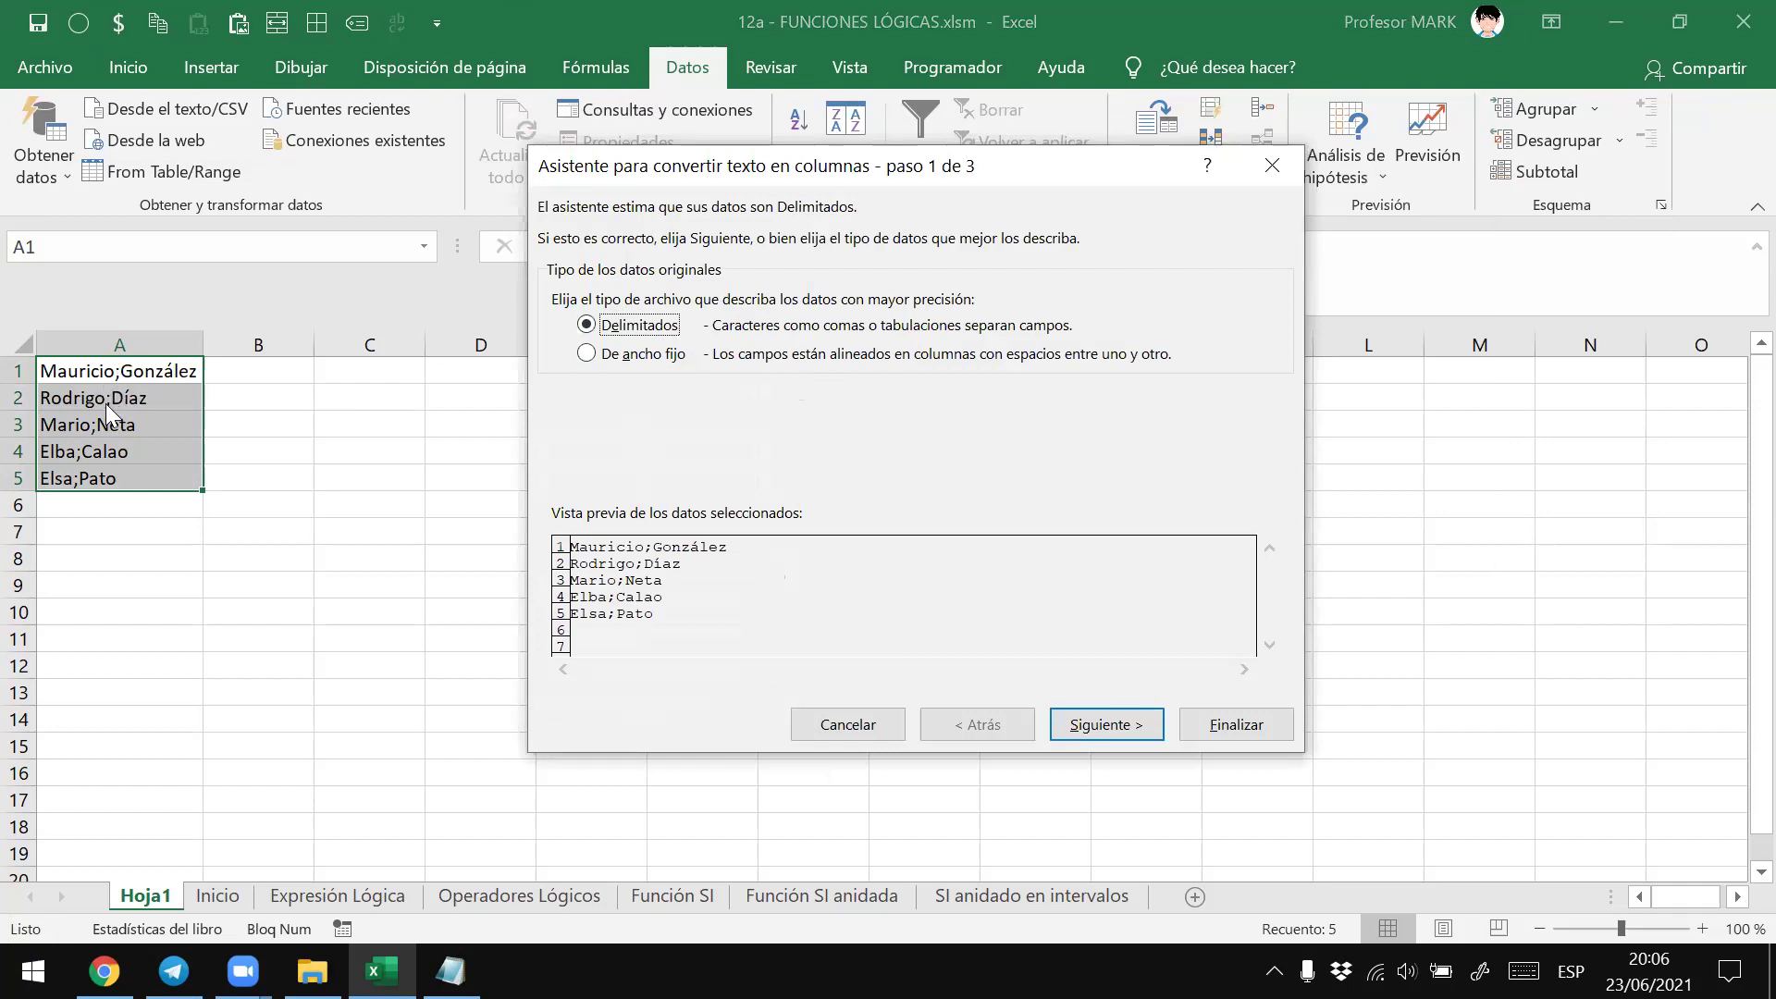
left_click(1104, 736)
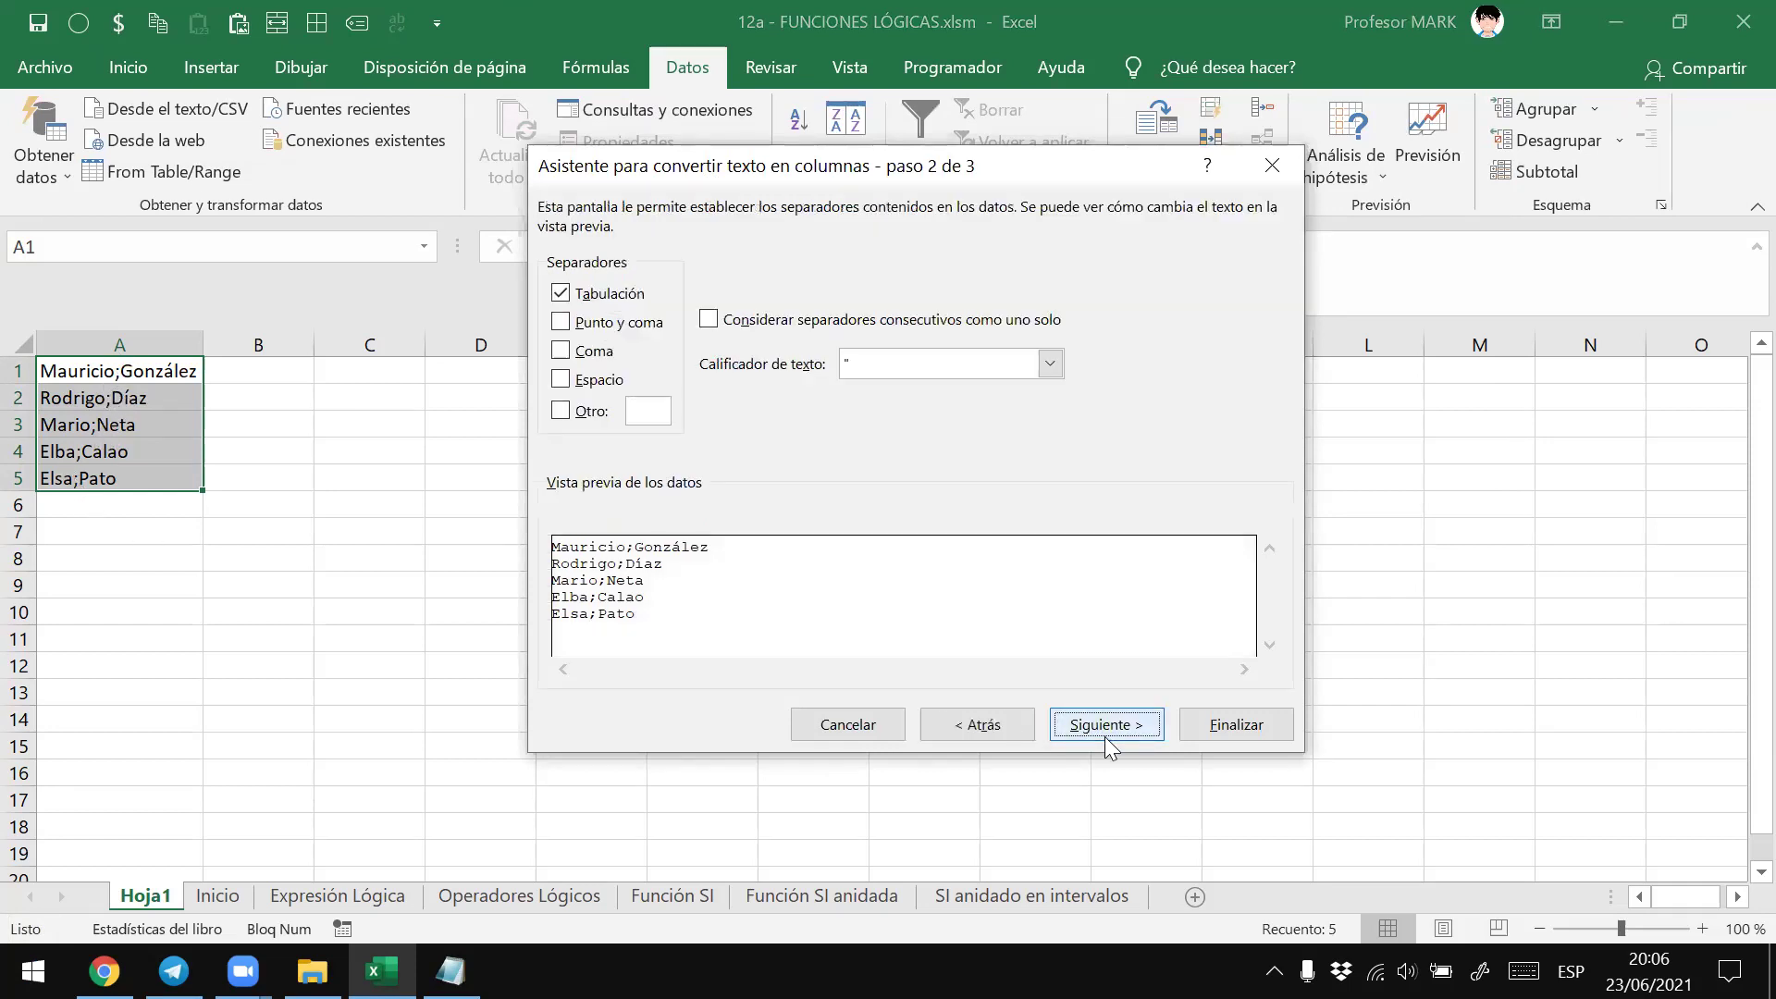
left_click(569, 292)
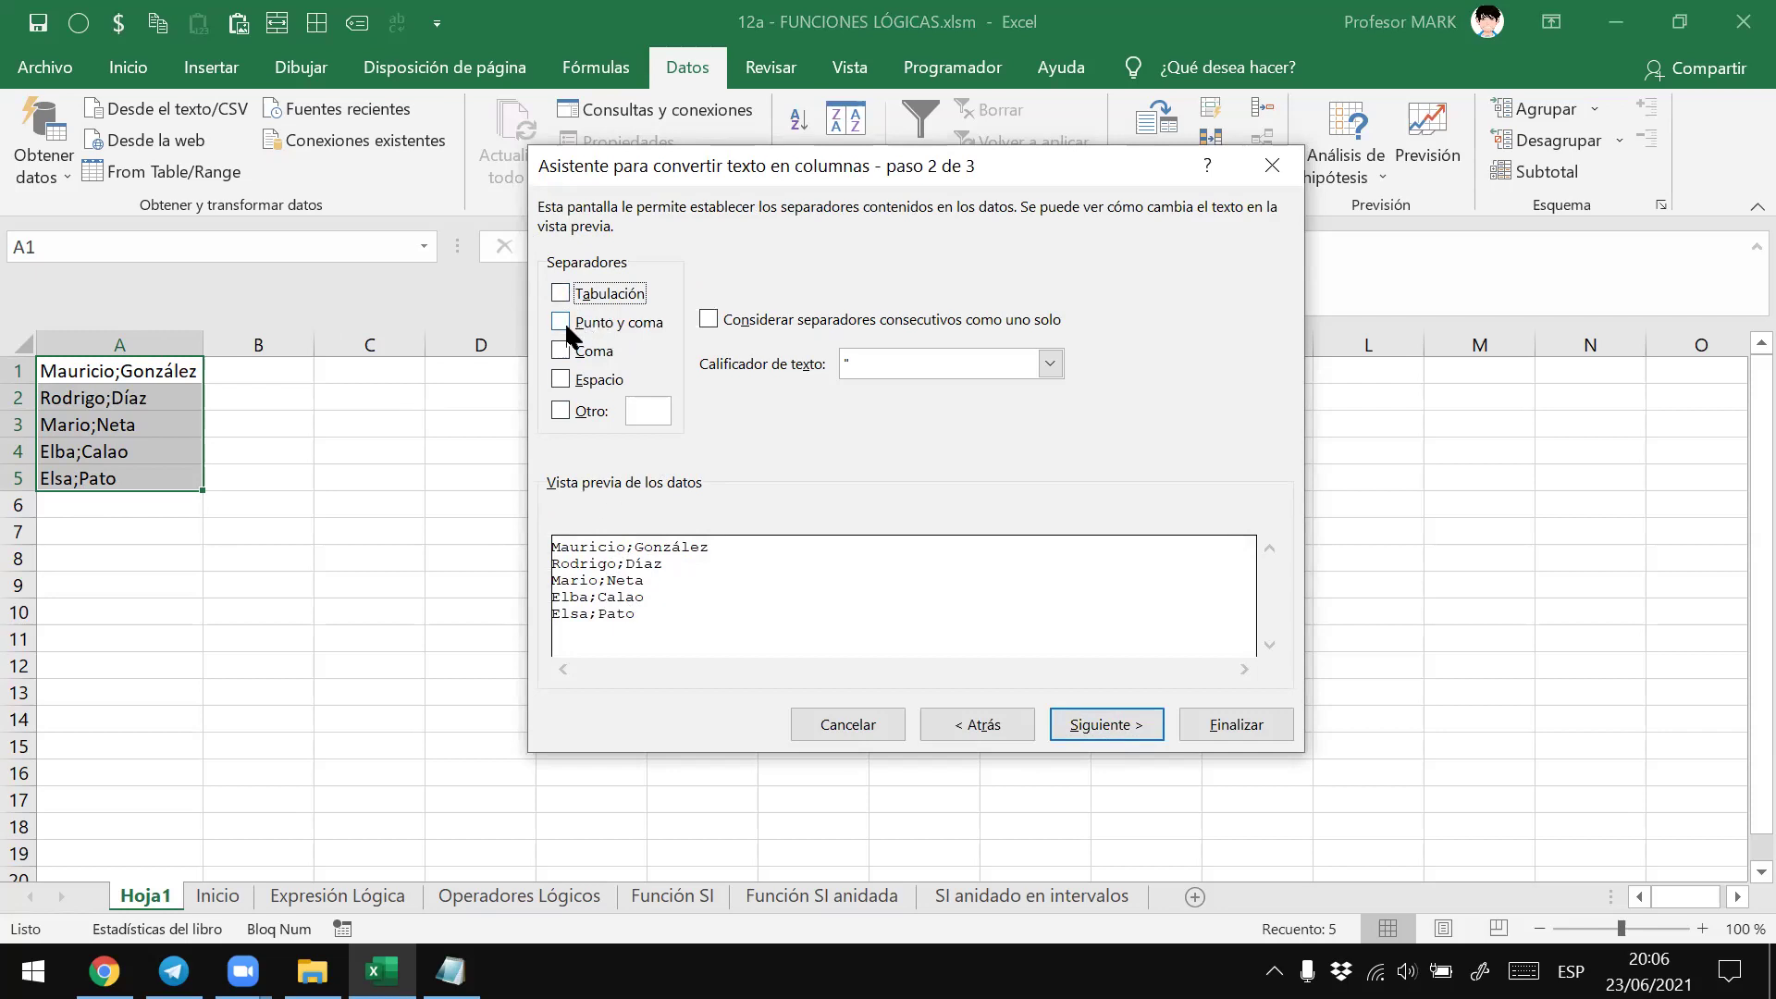
left_click(561, 375)
left_click(561, 350)
left_click(560, 379)
left_click(561, 351)
left_click(560, 322)
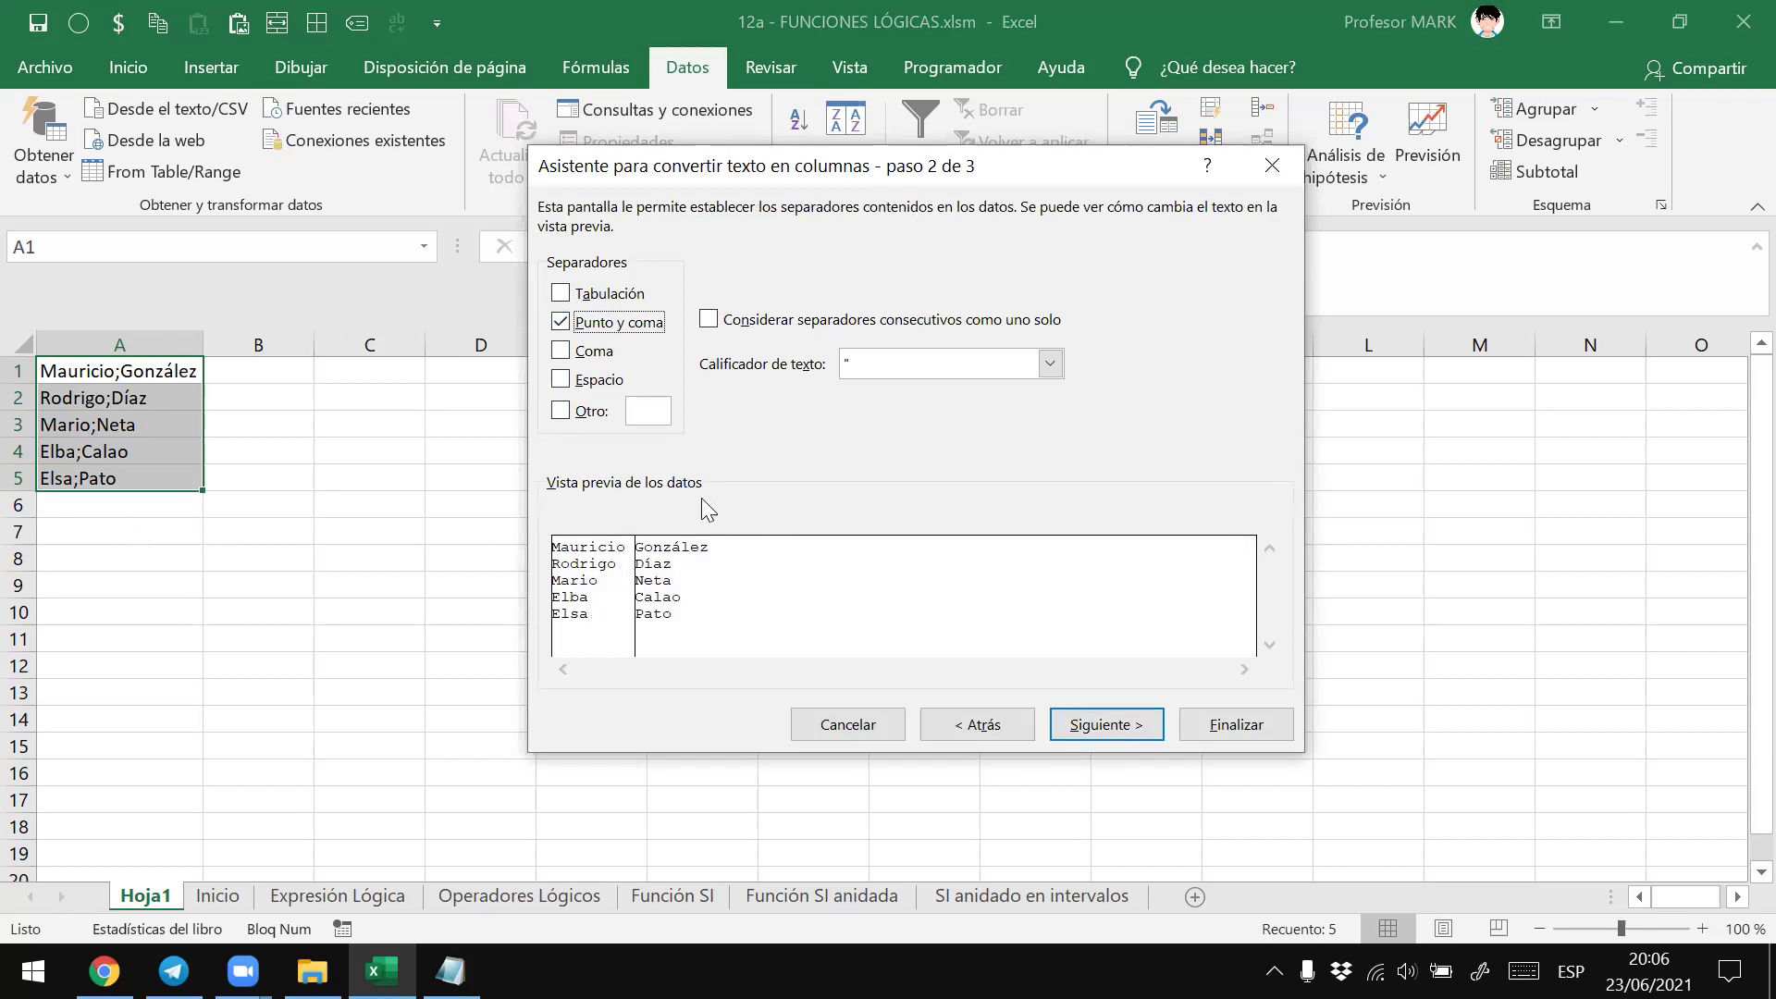
- Finish the wizard so first names land in column A and surnames in column B
left_click(1080, 724)
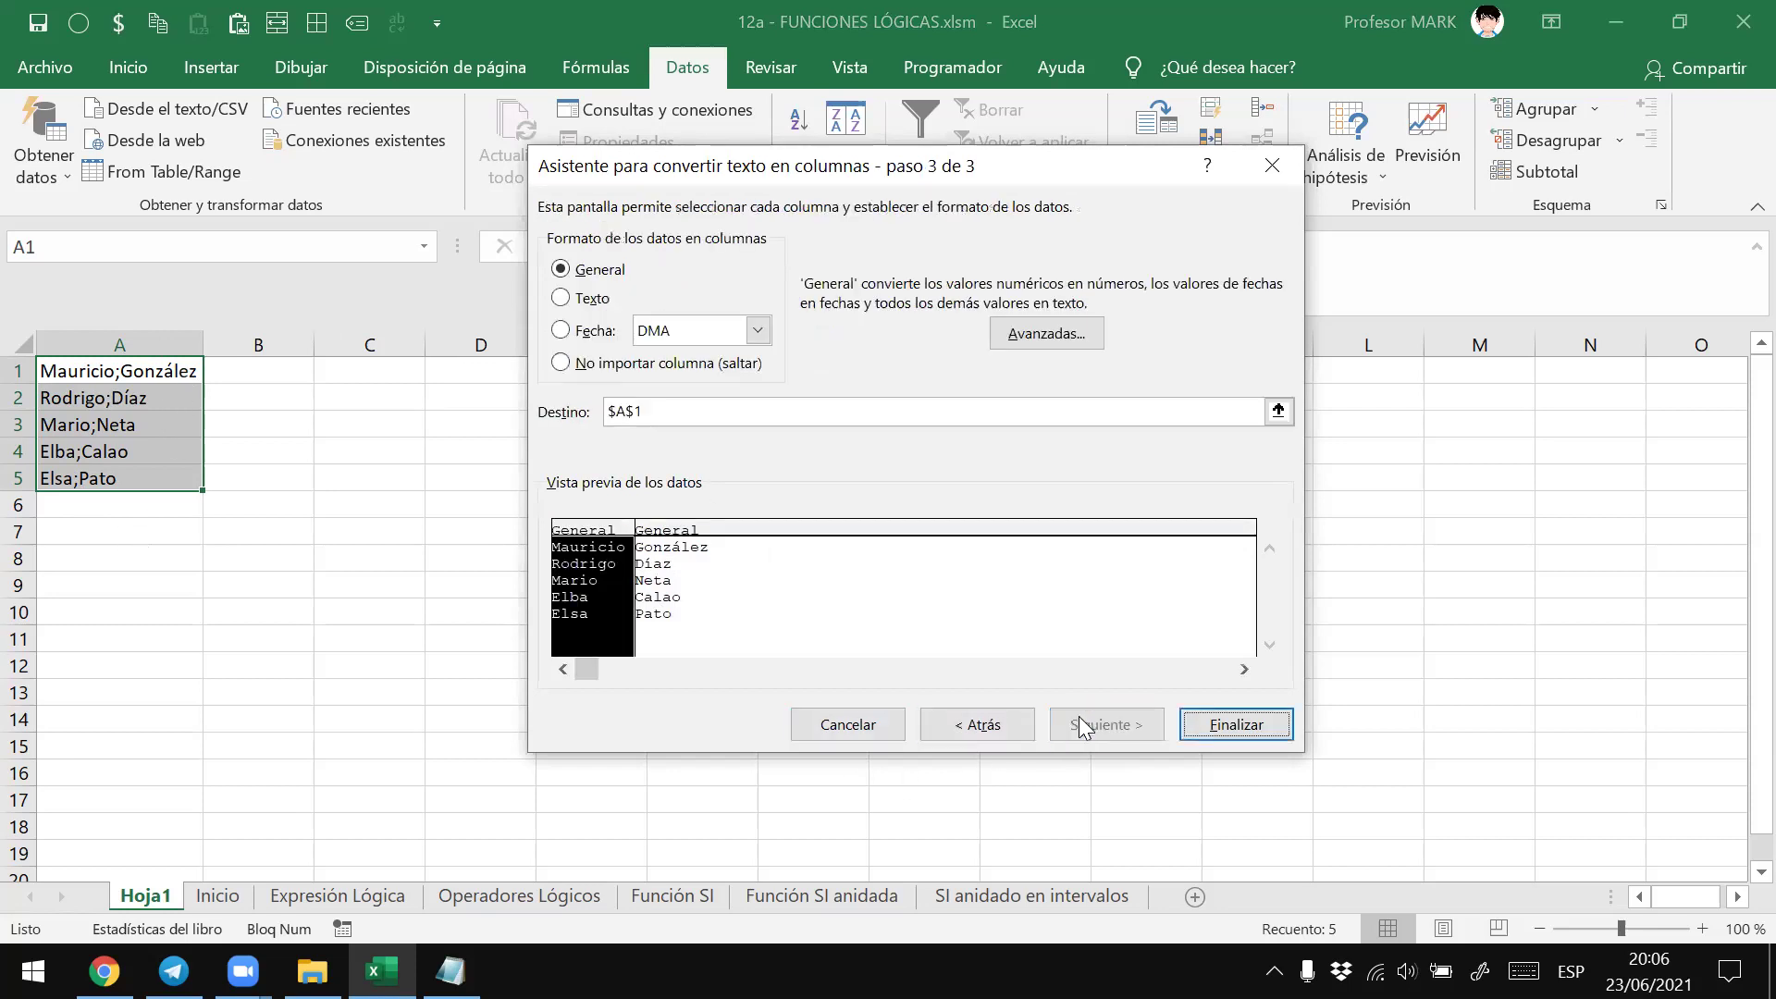
left_click(1236, 724)
left_click(369, 592)
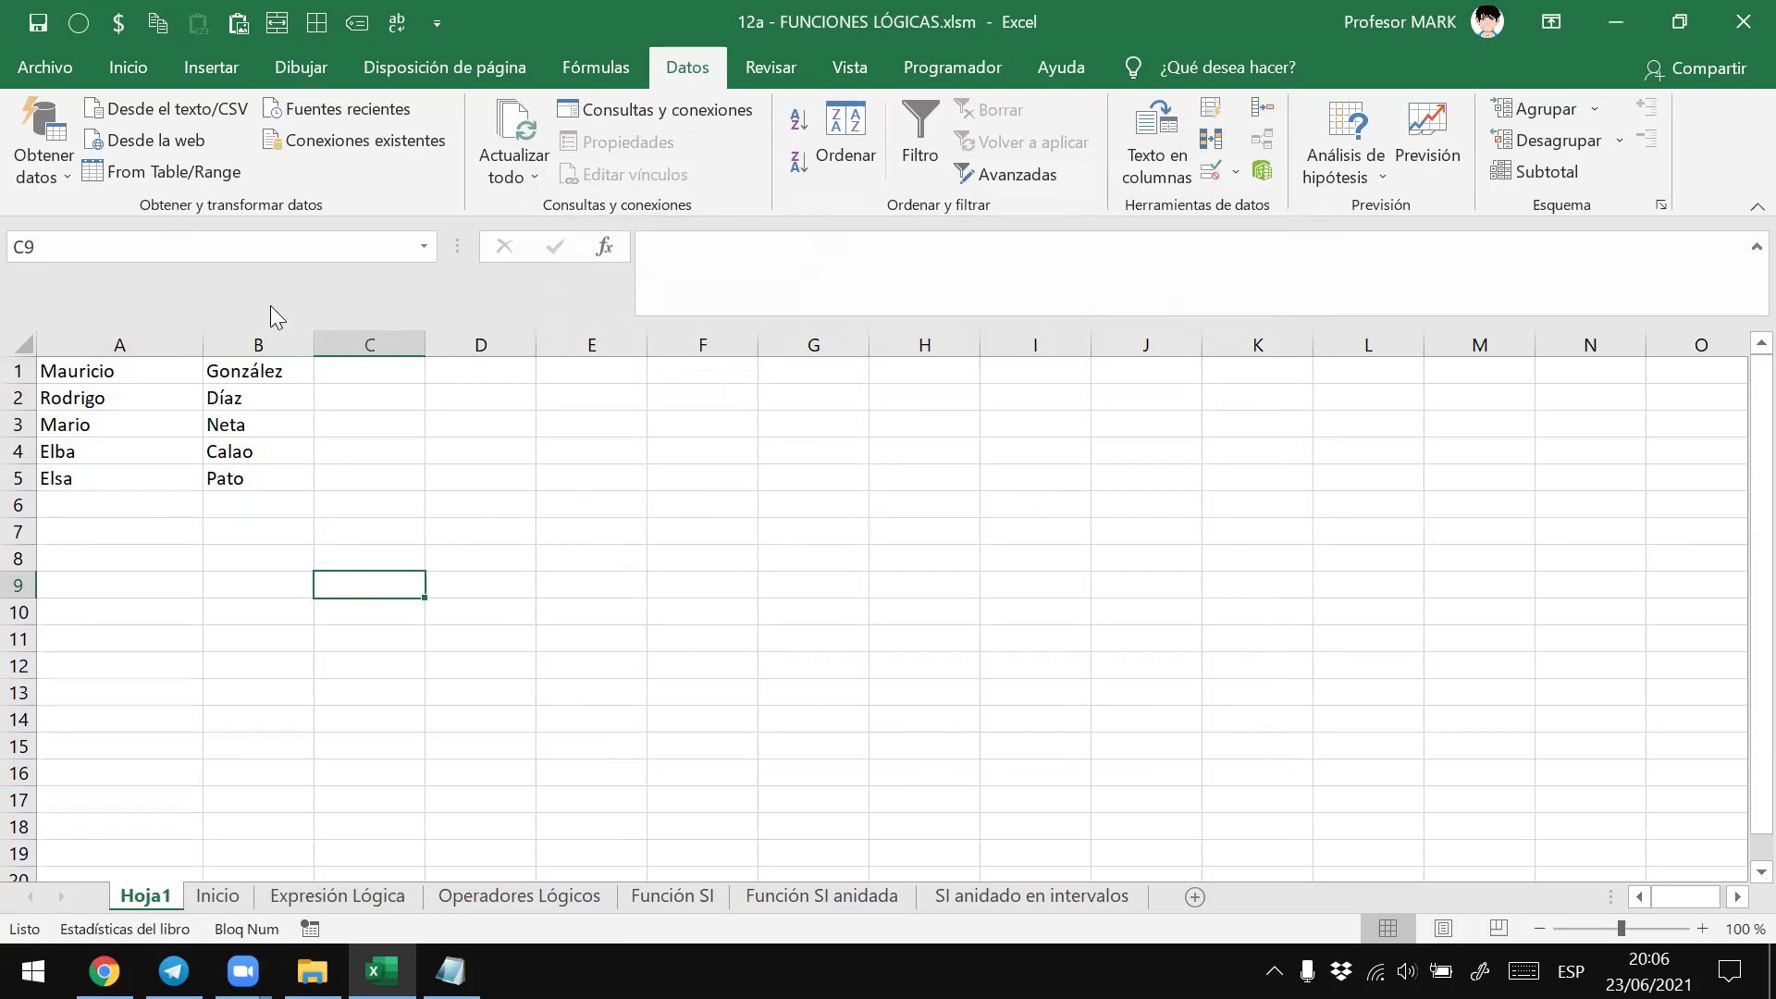
left_click_drag(88, 378, 268, 468)
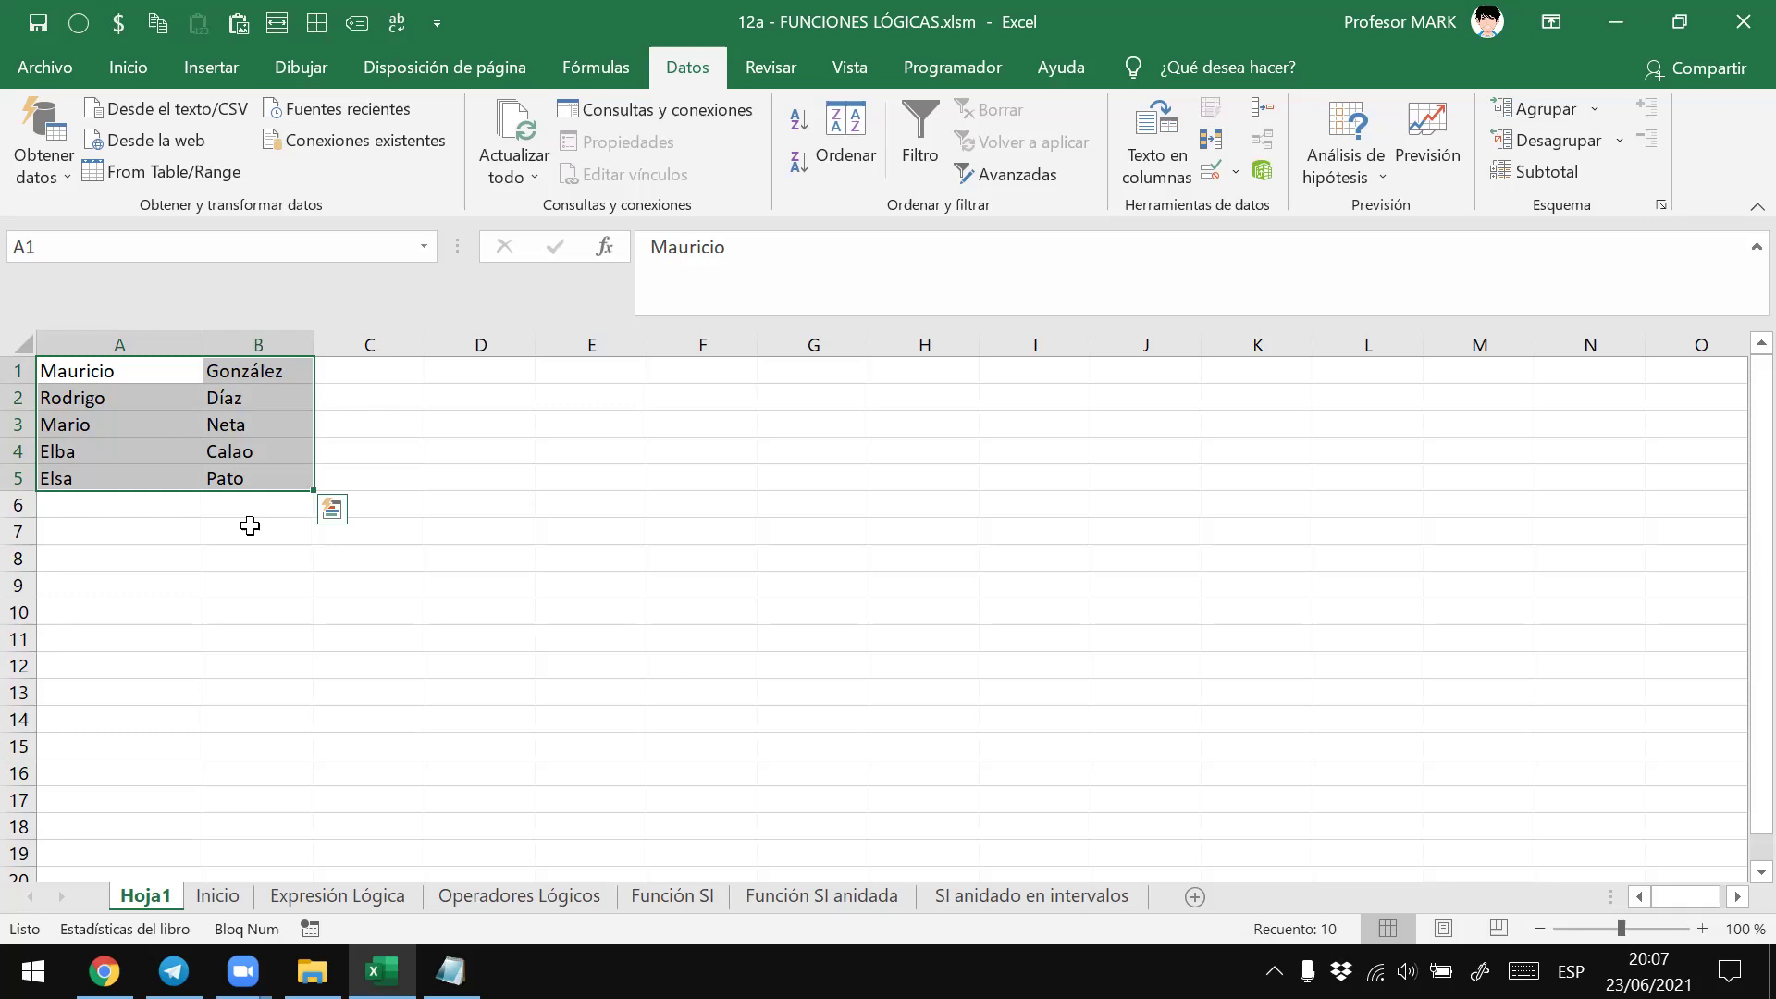
key("Right")
key("Left")
key("Right")
key("Left")
key("shift+Down")
key("shift+Down")
key("shift+Down")
key("shift+Down")
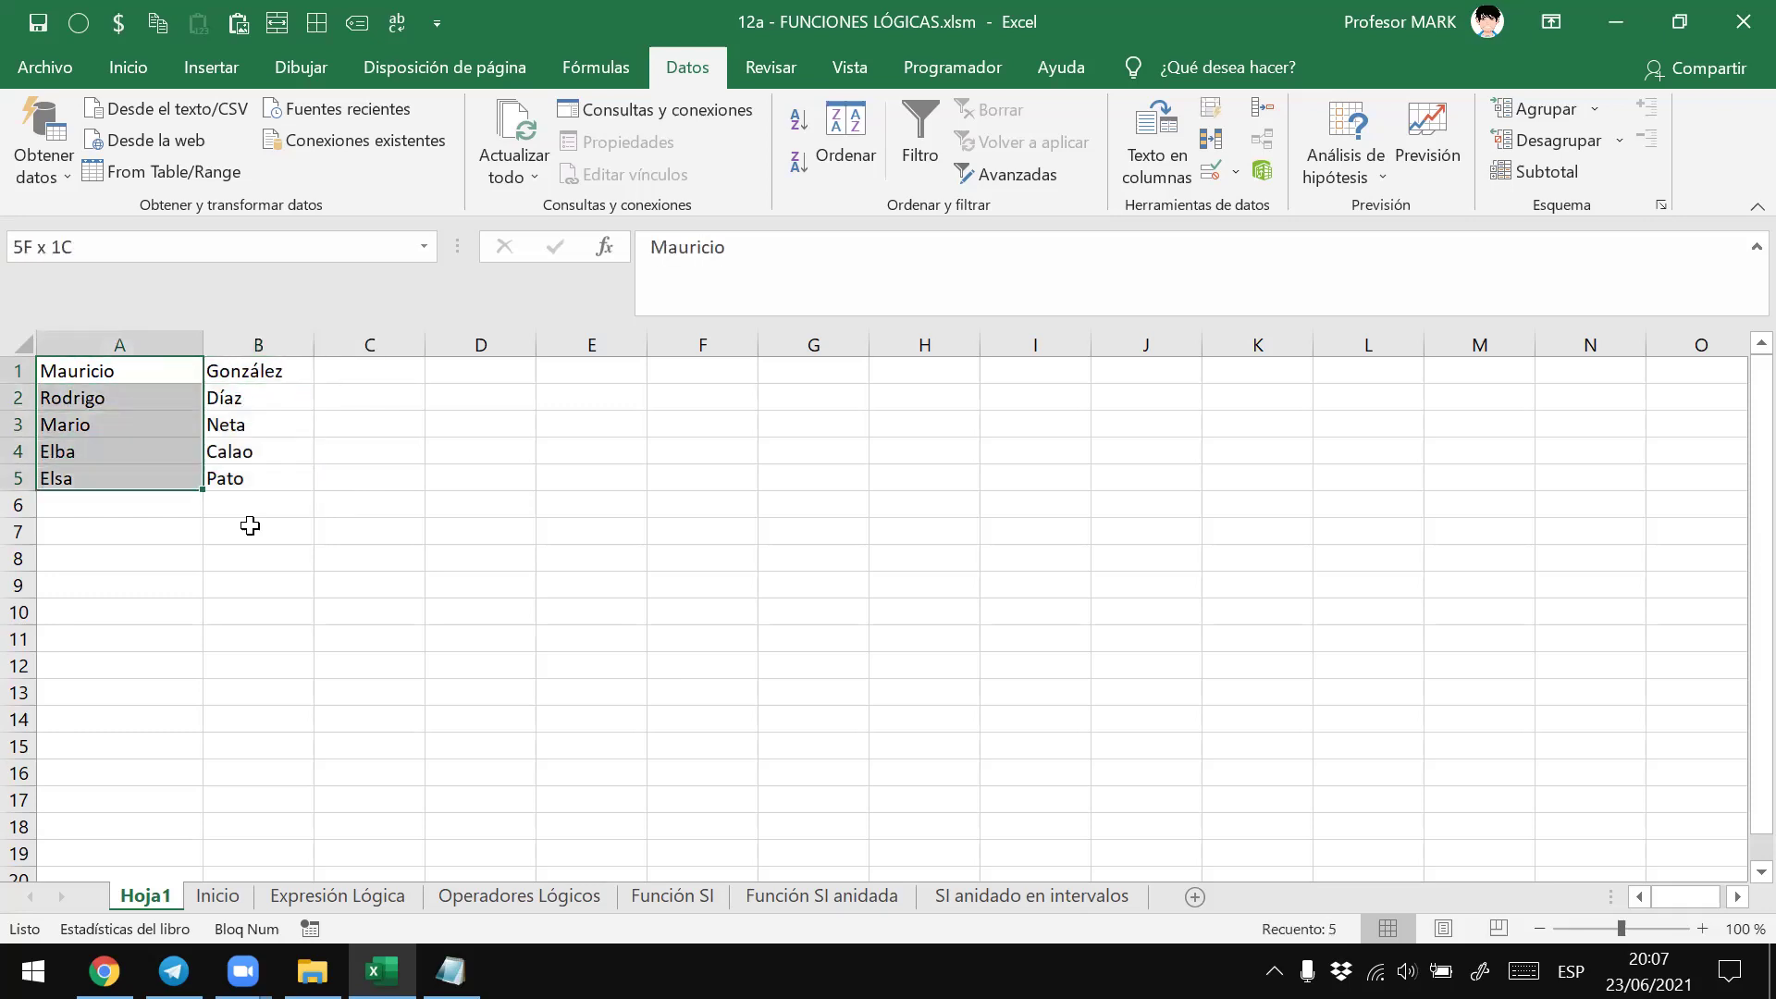
key("Right")
key("shift+Down")
key("shift+Down")
key("shift+Down")
key("shift+Down")
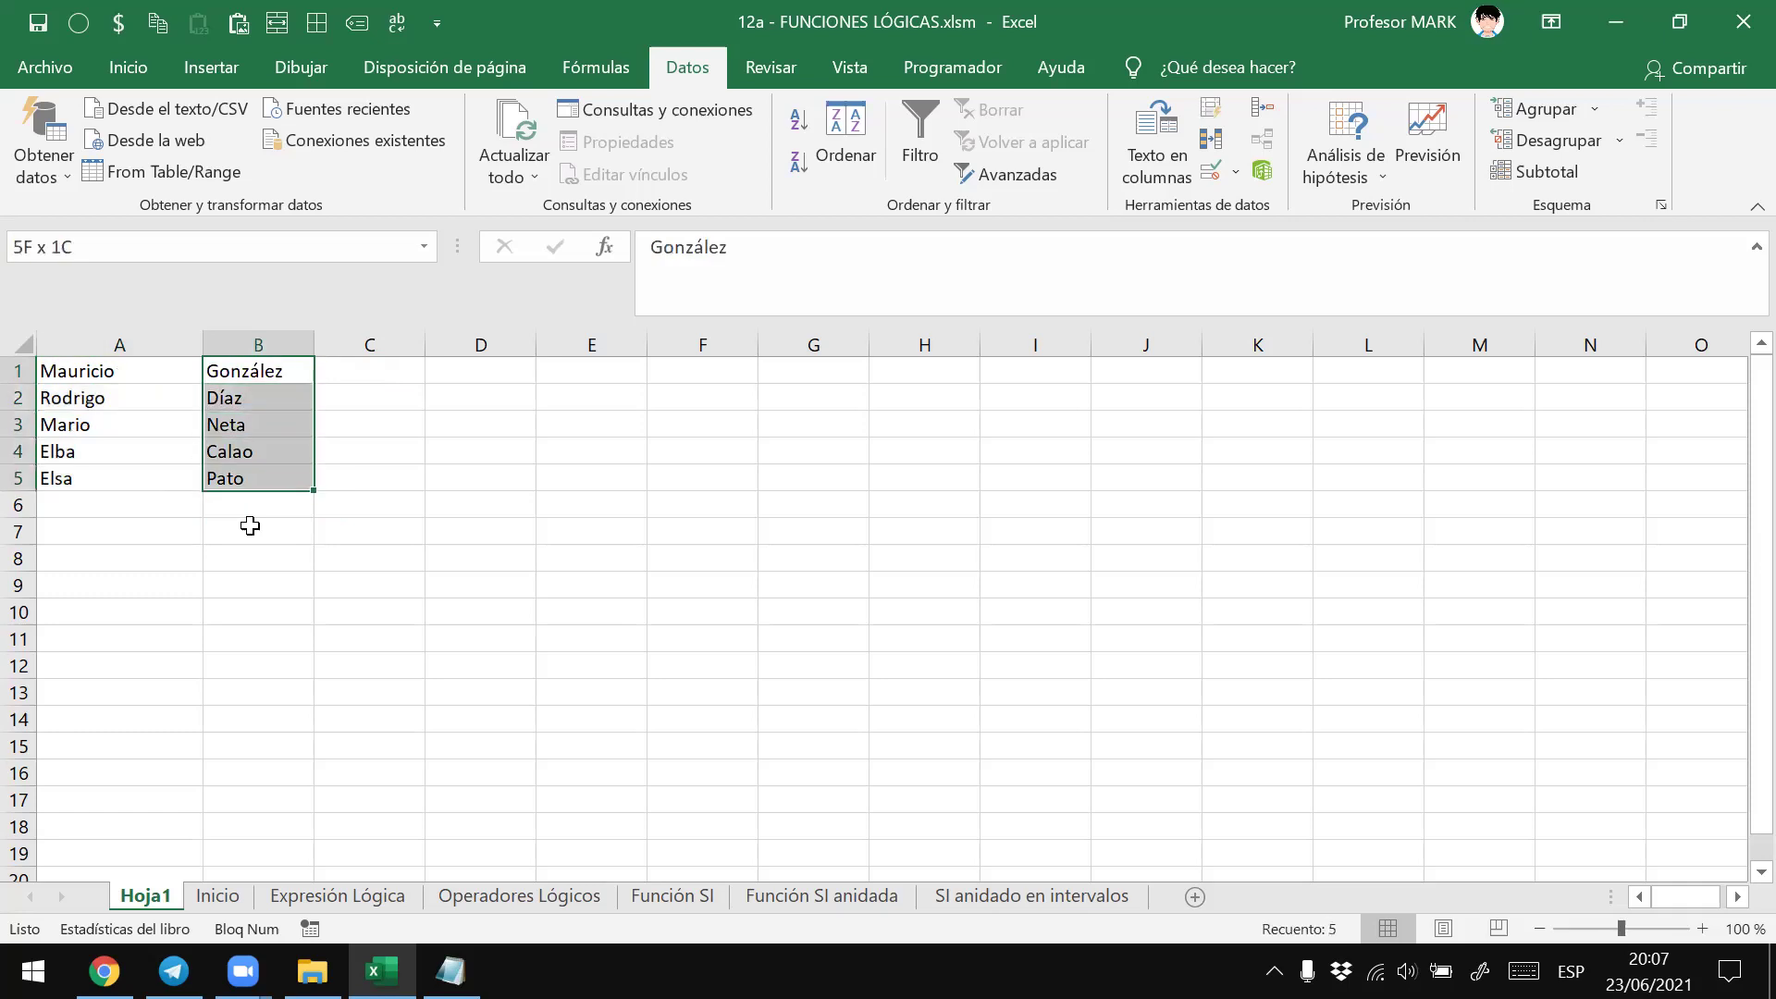
key("Left")
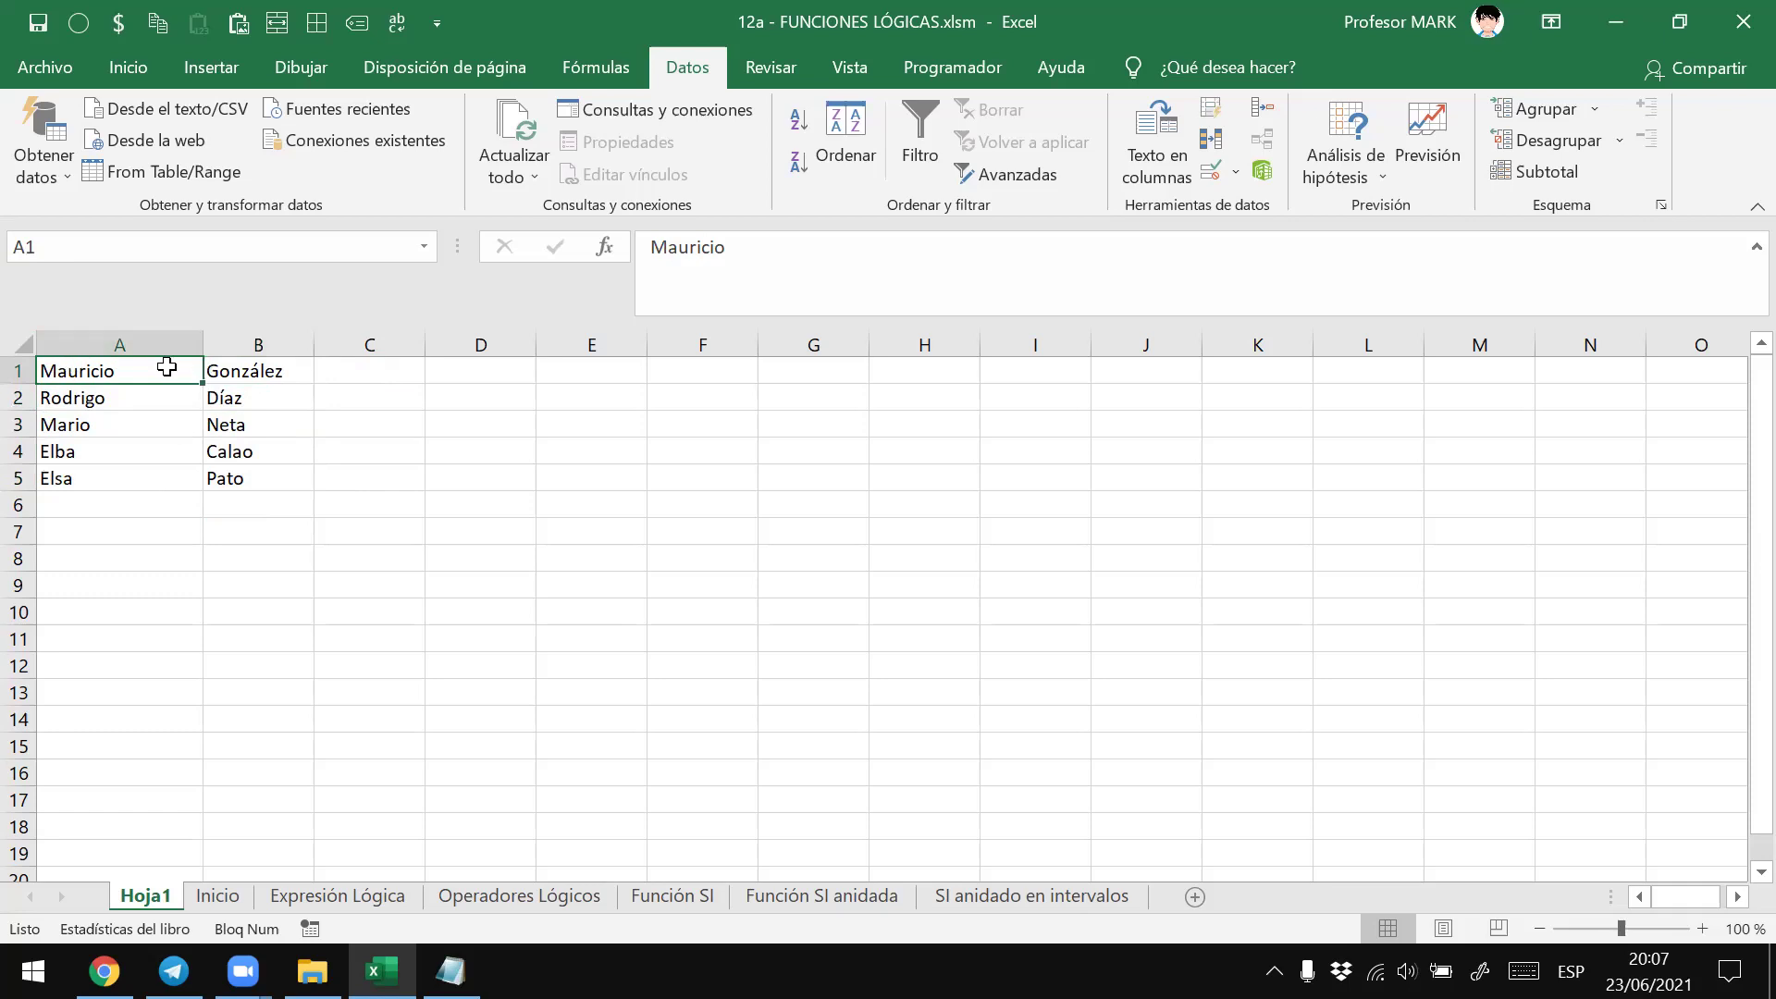
left_click_drag(152, 372, 130, 478)
left_click_drag(248, 372, 238, 478)
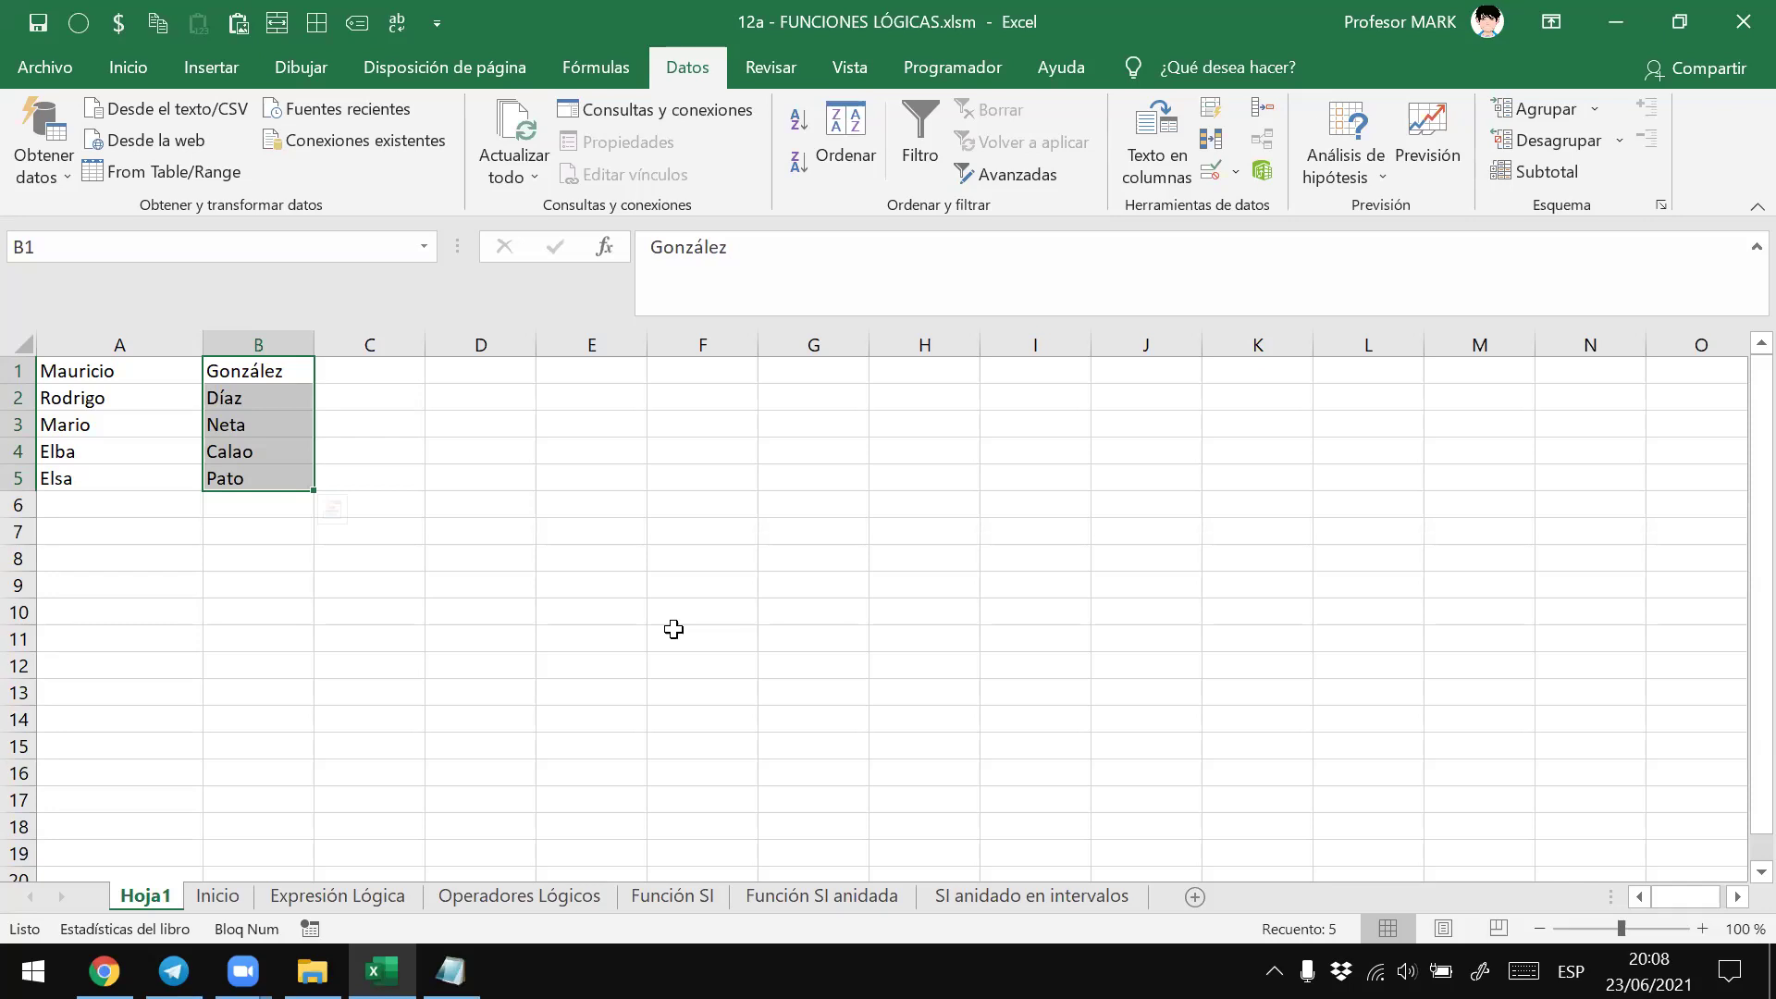
key("alt+o")
key("e")
key("l")
key("Return")
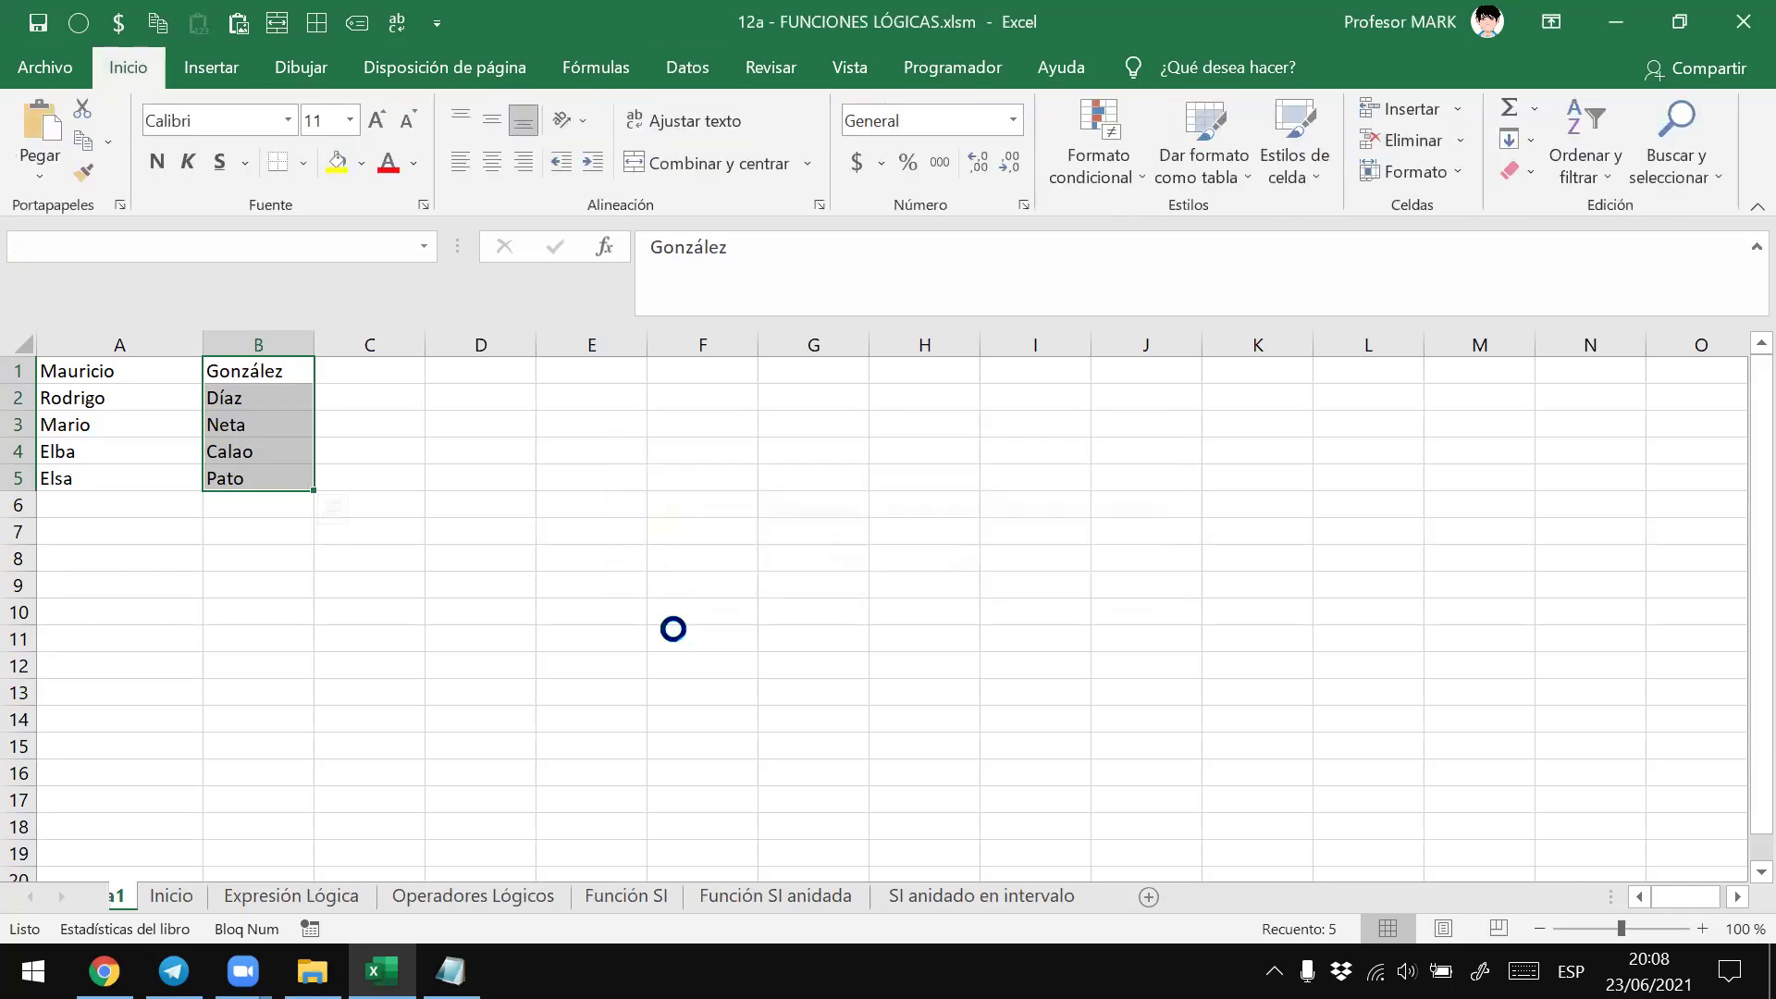
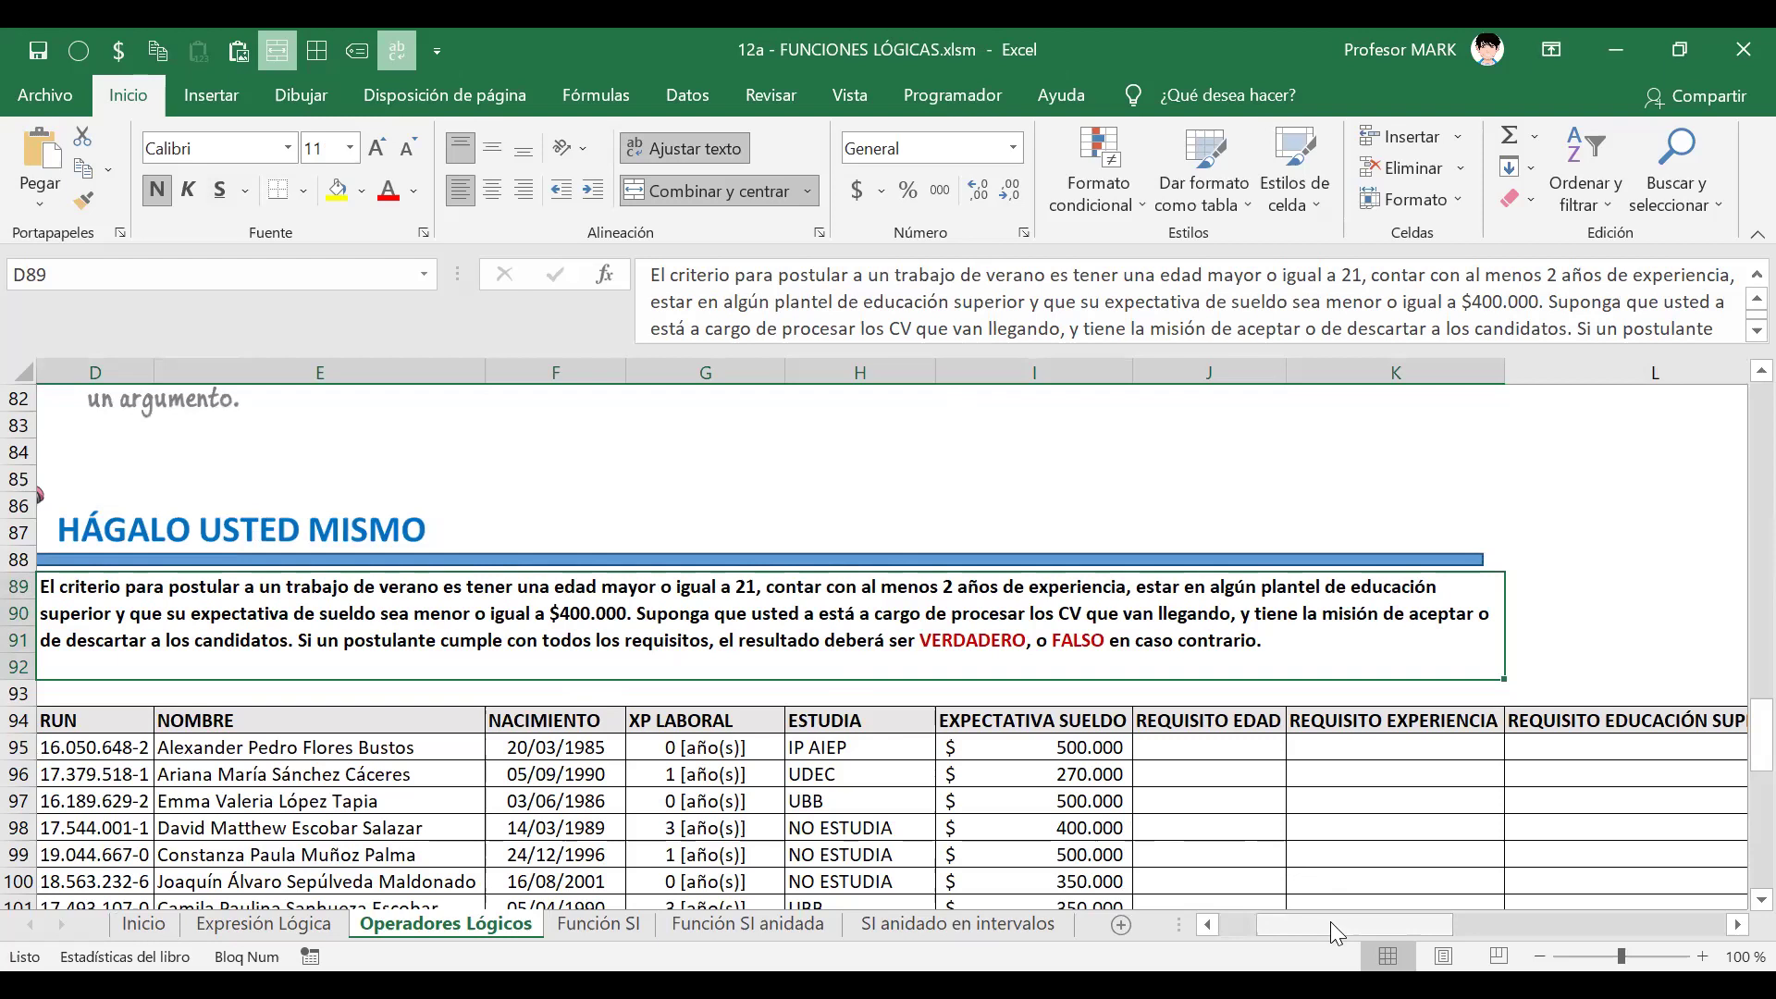
- Select the applicant data from the RUN header in D94 and convert it into a table with headers
left_click_drag(1330, 922, 1265, 920)
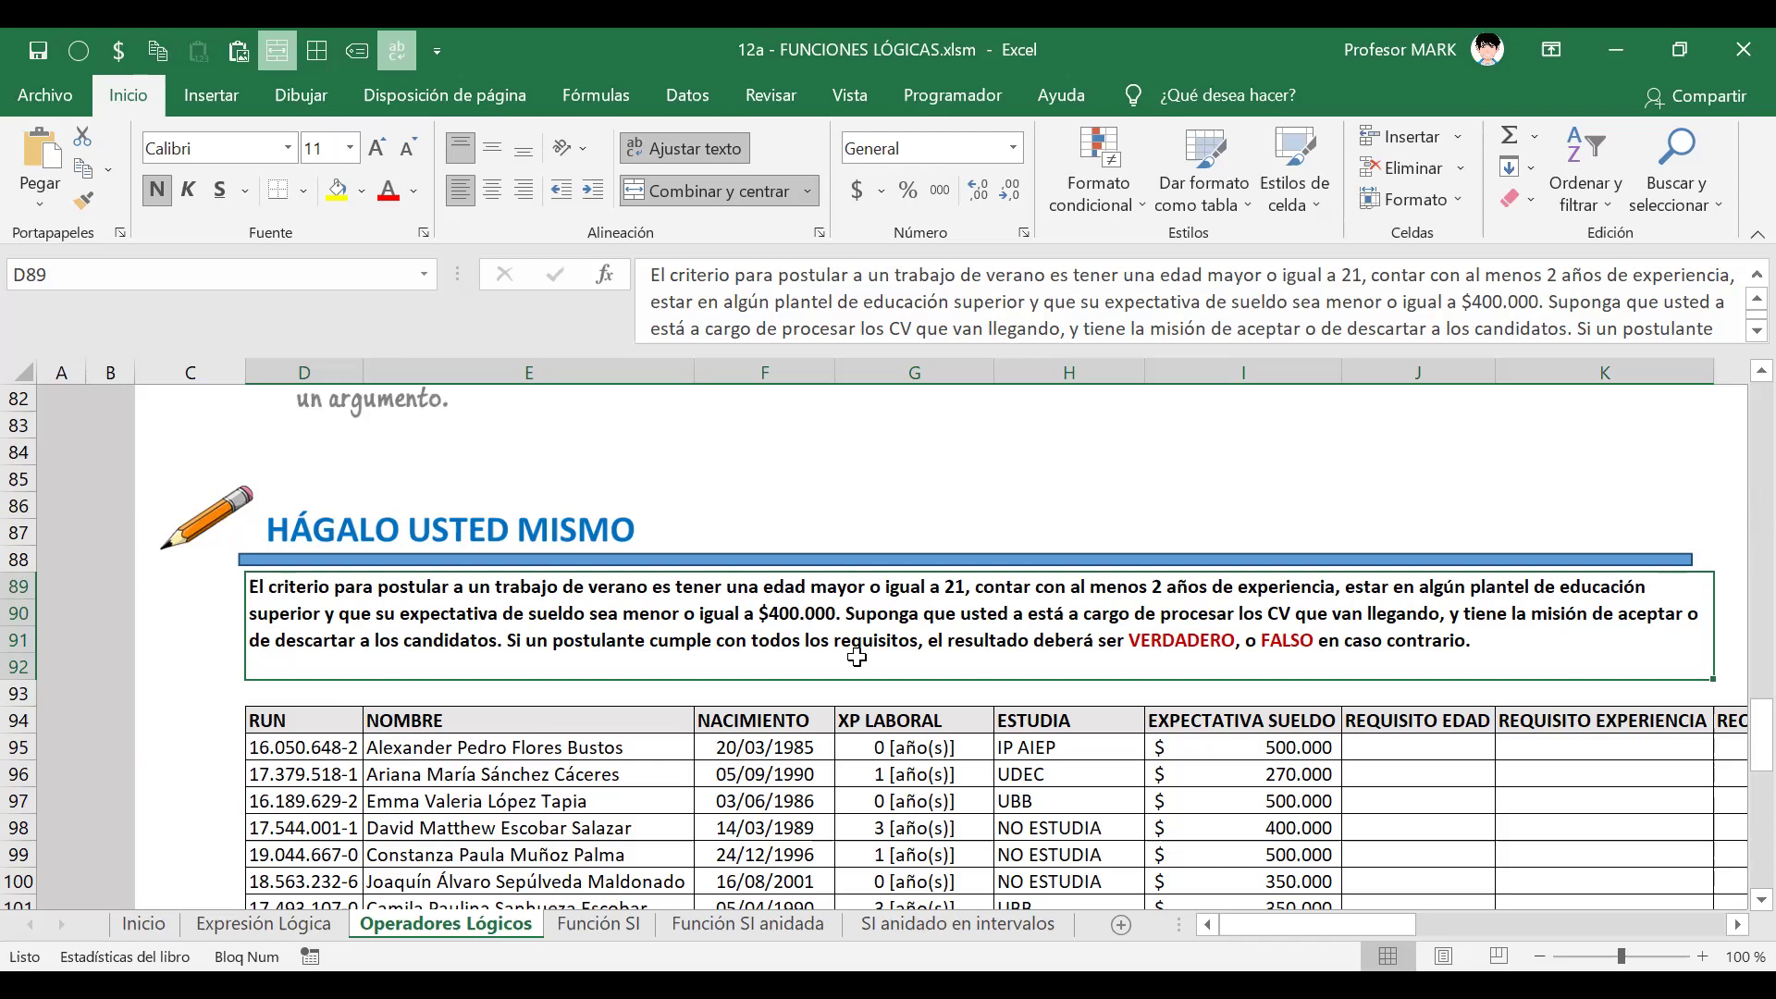
scroll(801, 670, "down", 2)
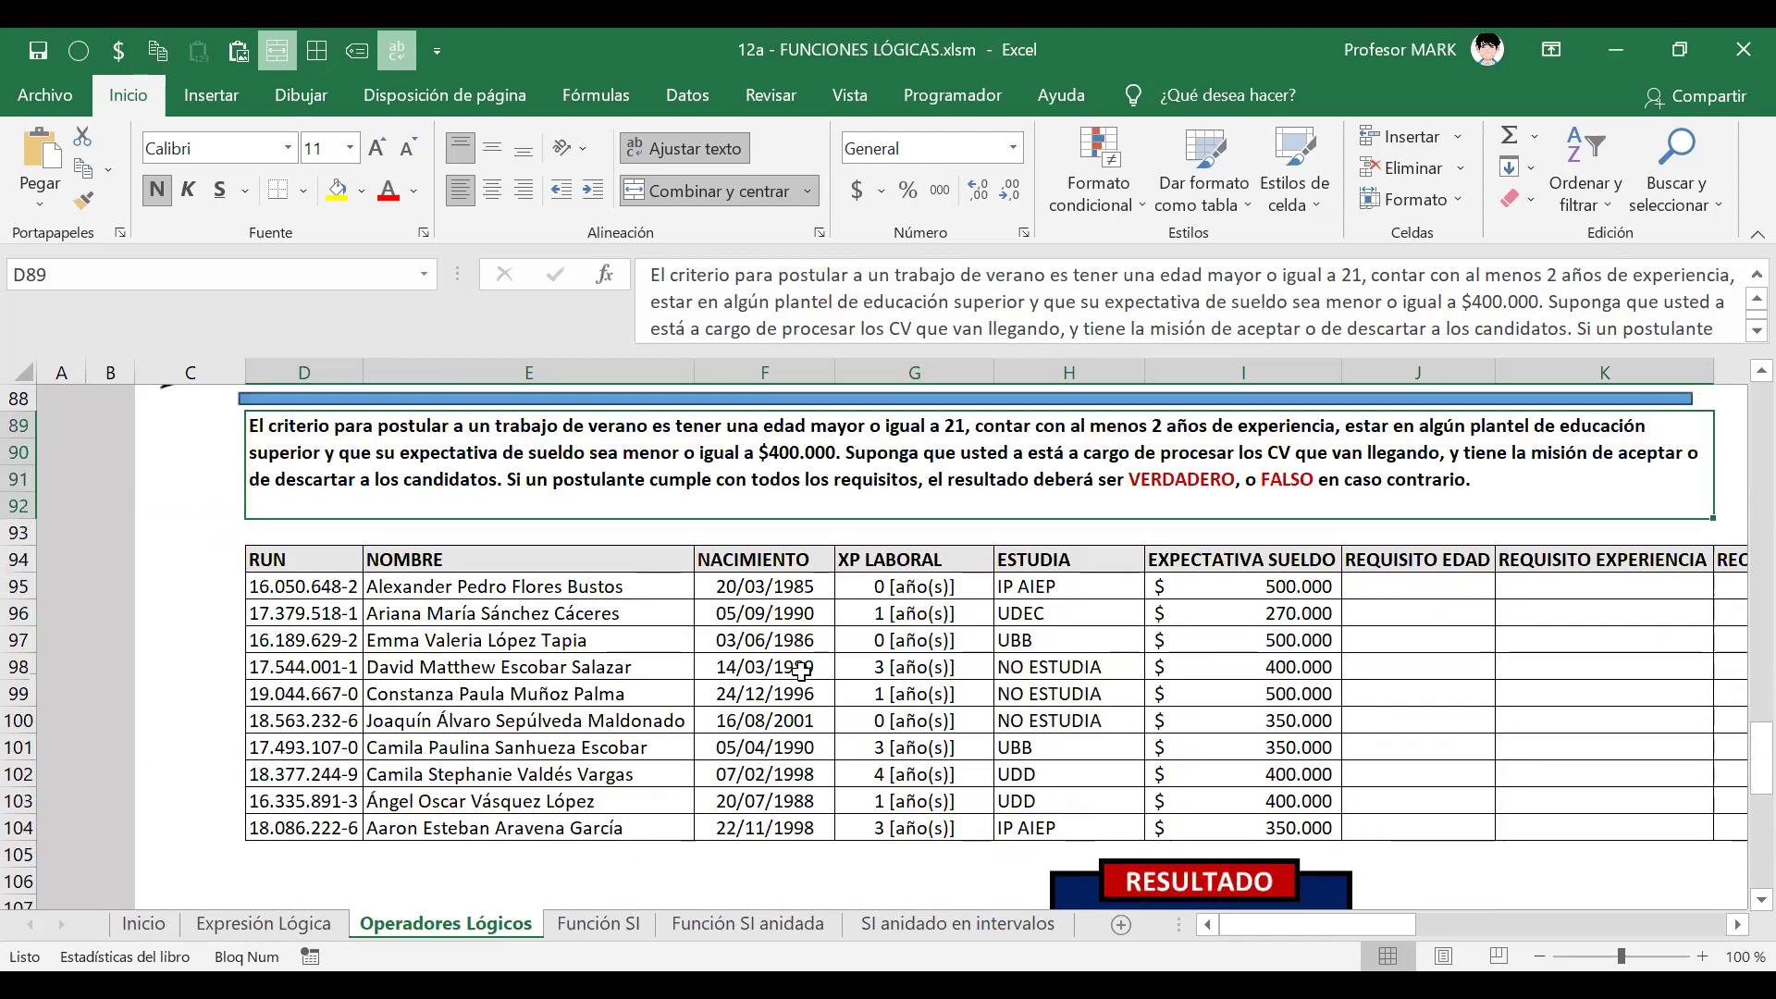
scroll(801, 670, "down", 1)
scroll(801, 669, "up", 3)
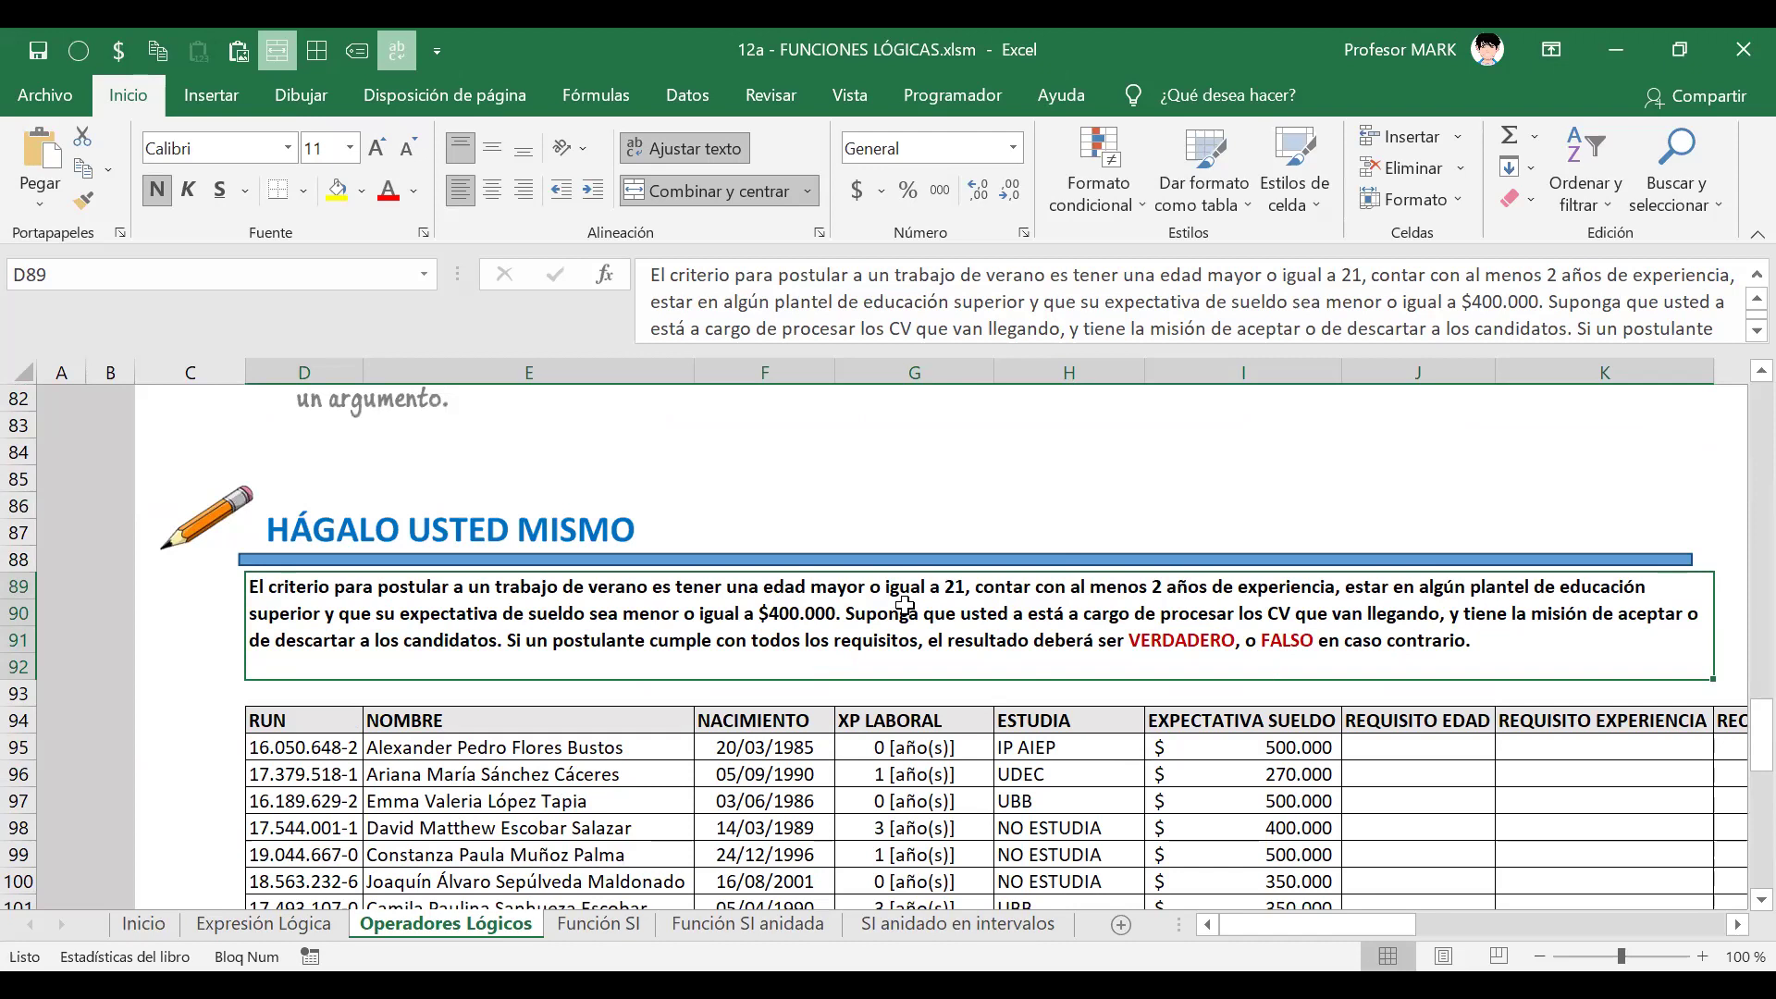
scroll(905, 605, "down", 1)
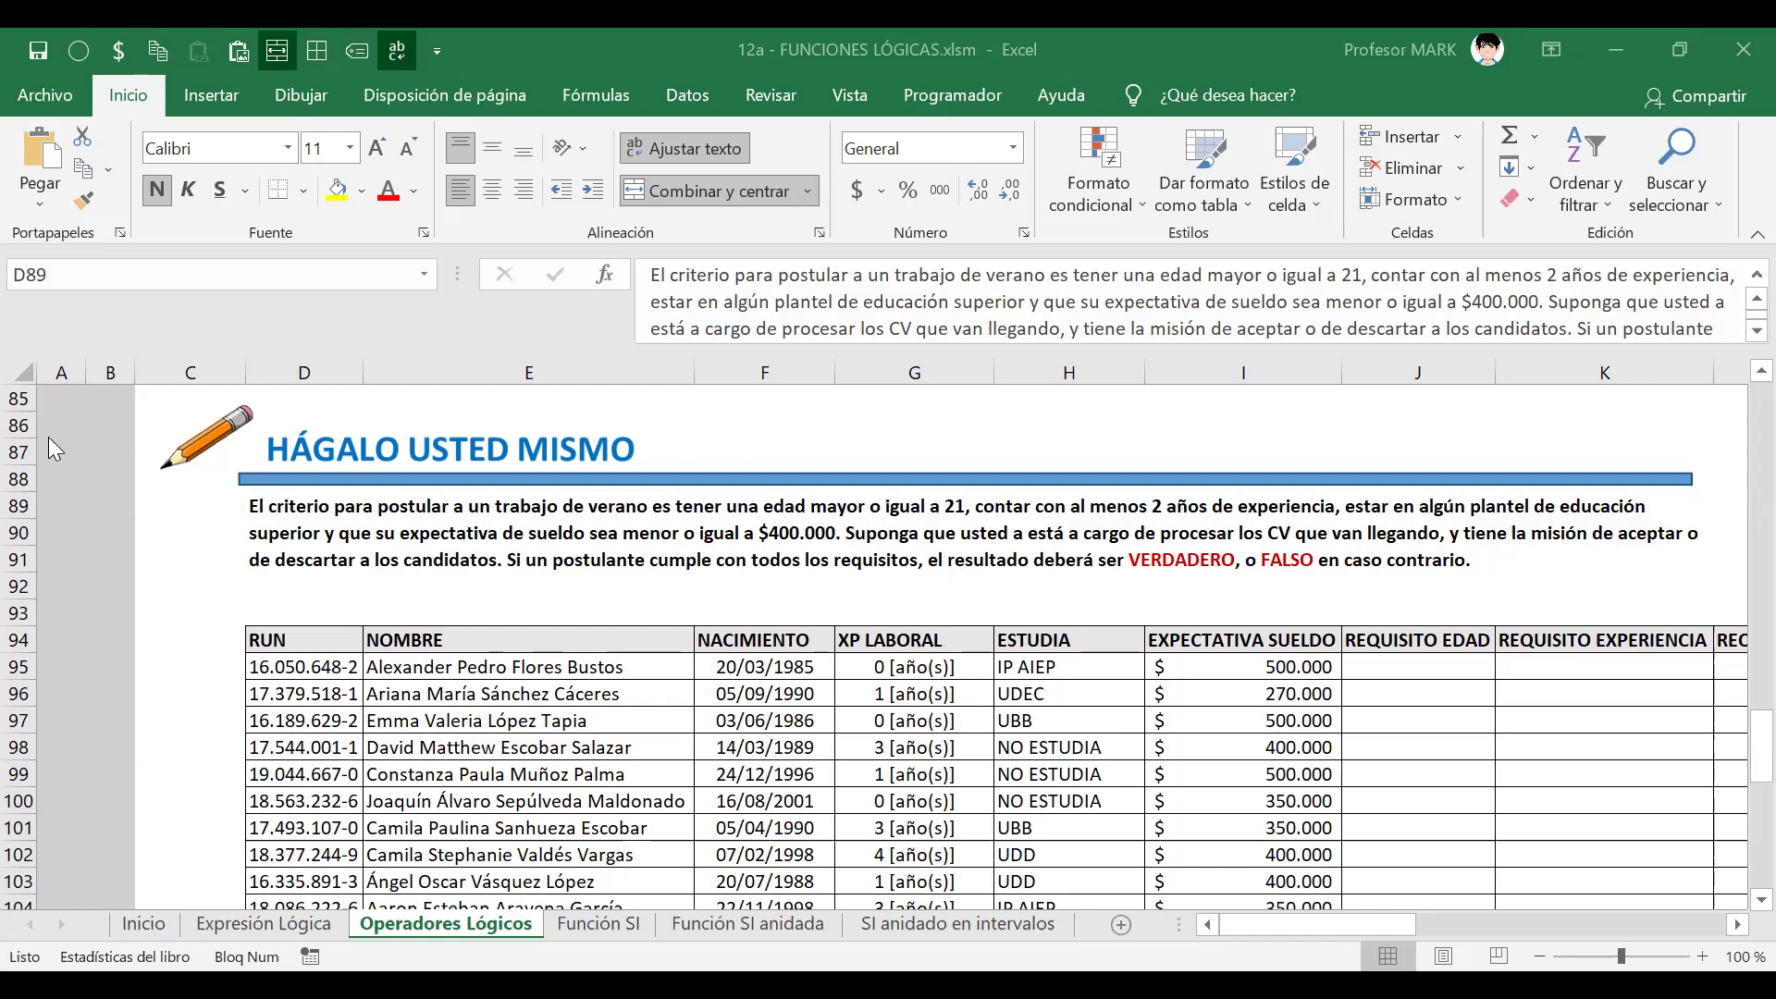
scroll(1026, 777, "down", 1)
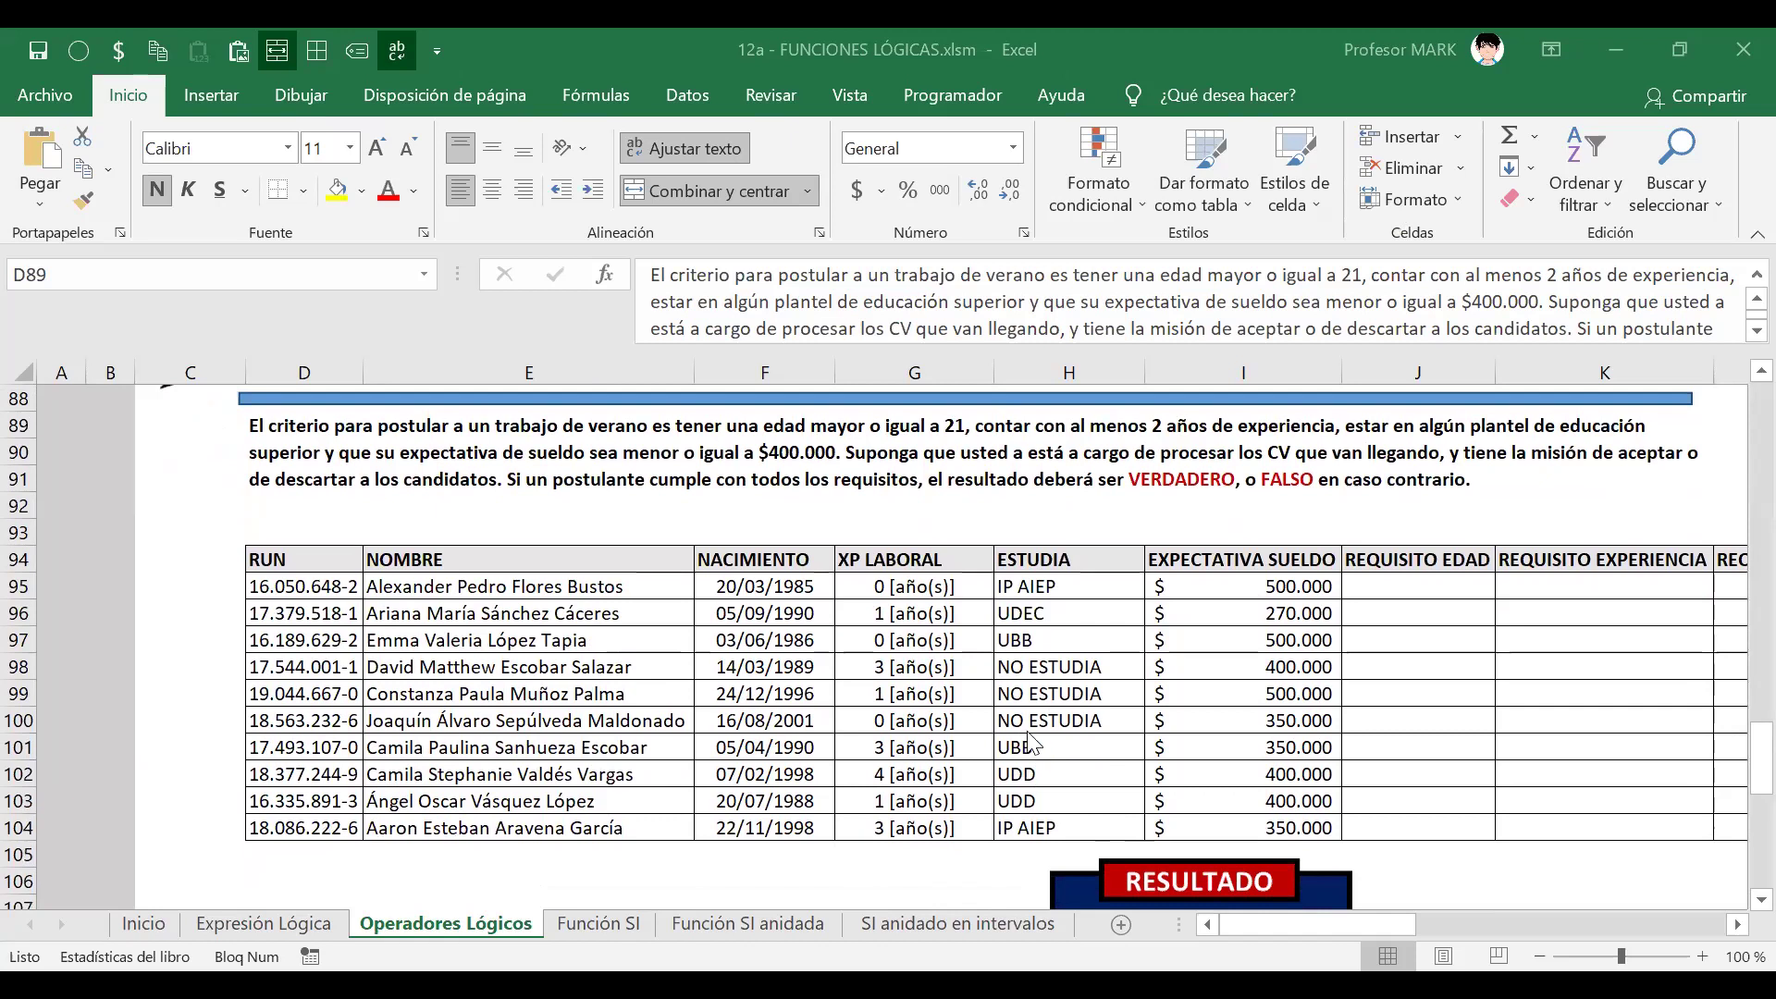
scroll(749, 777, "down", 3)
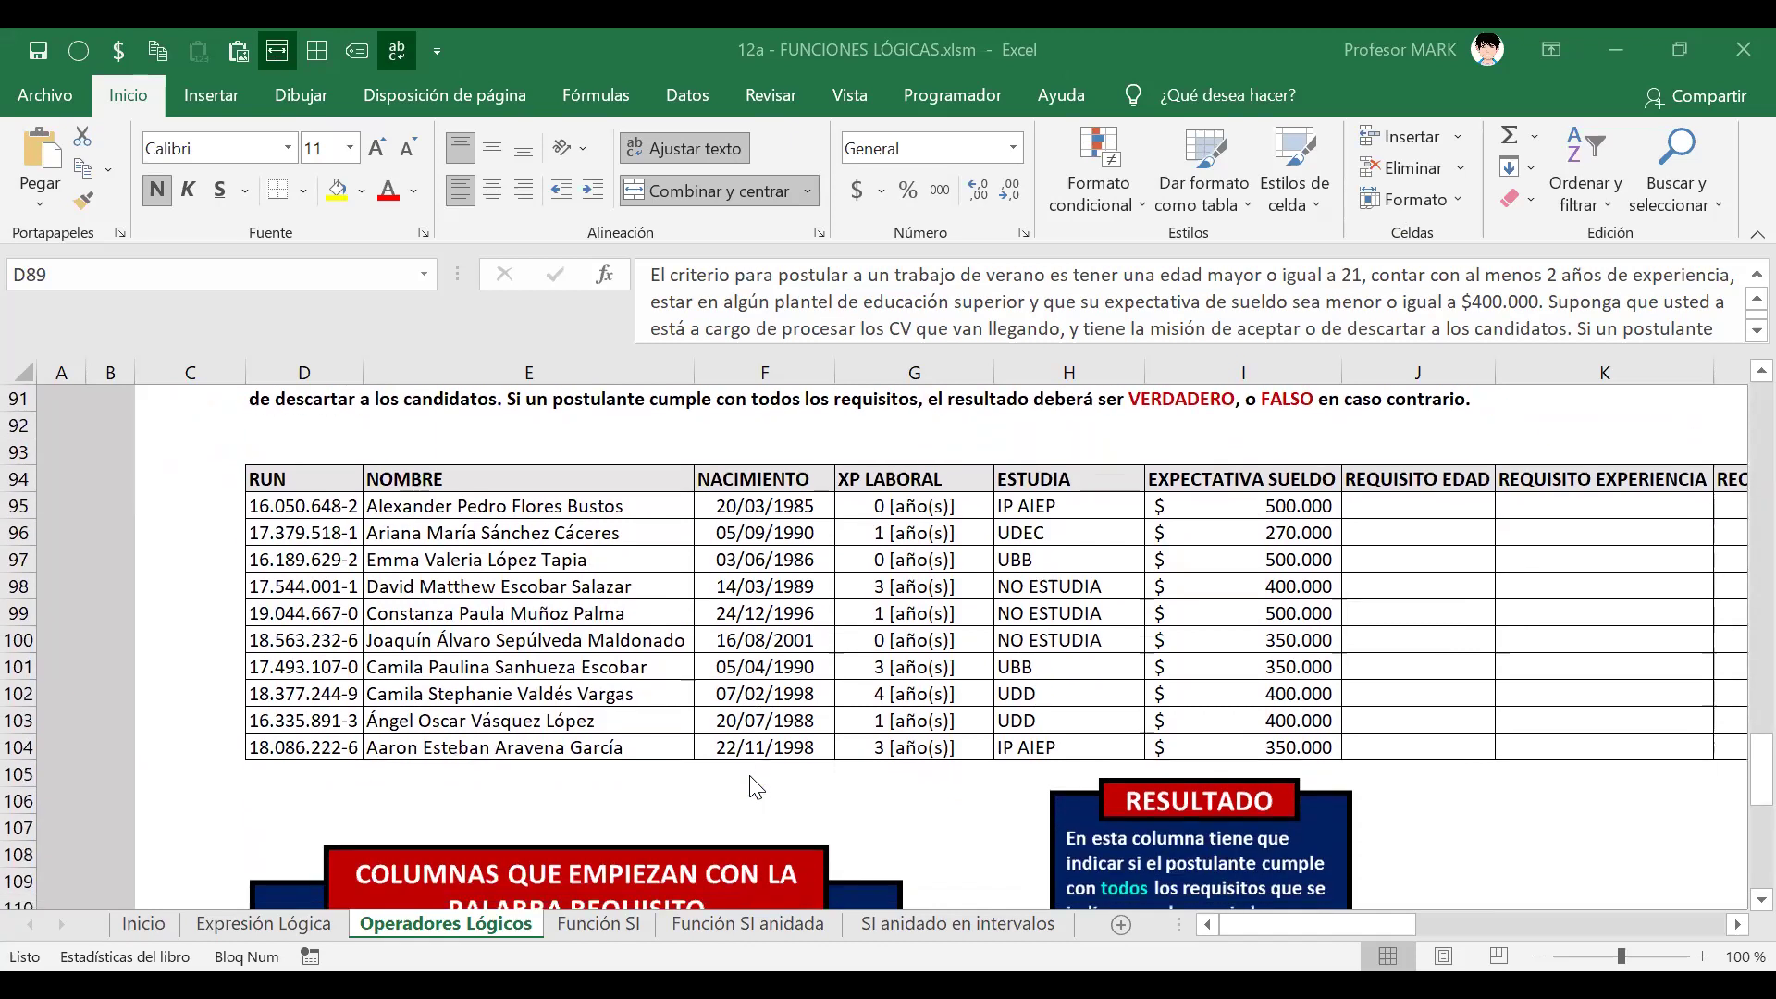
scroll(748, 773, "up", 3)
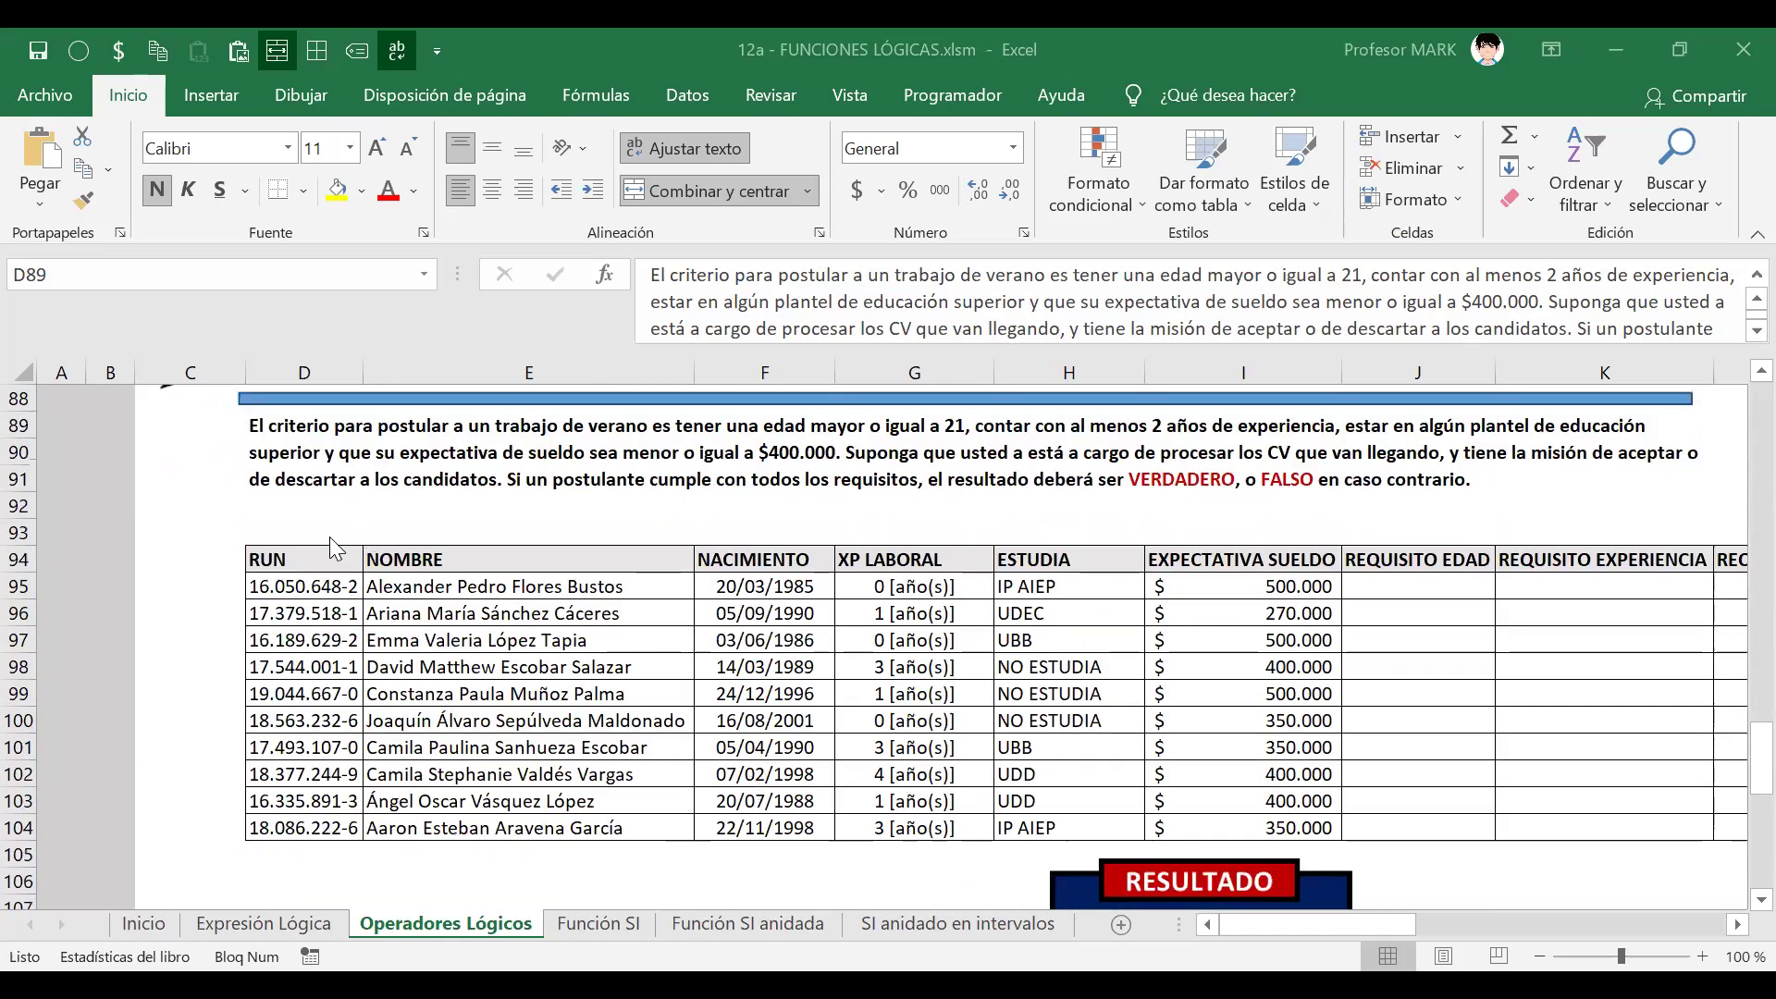
left_click(302, 563)
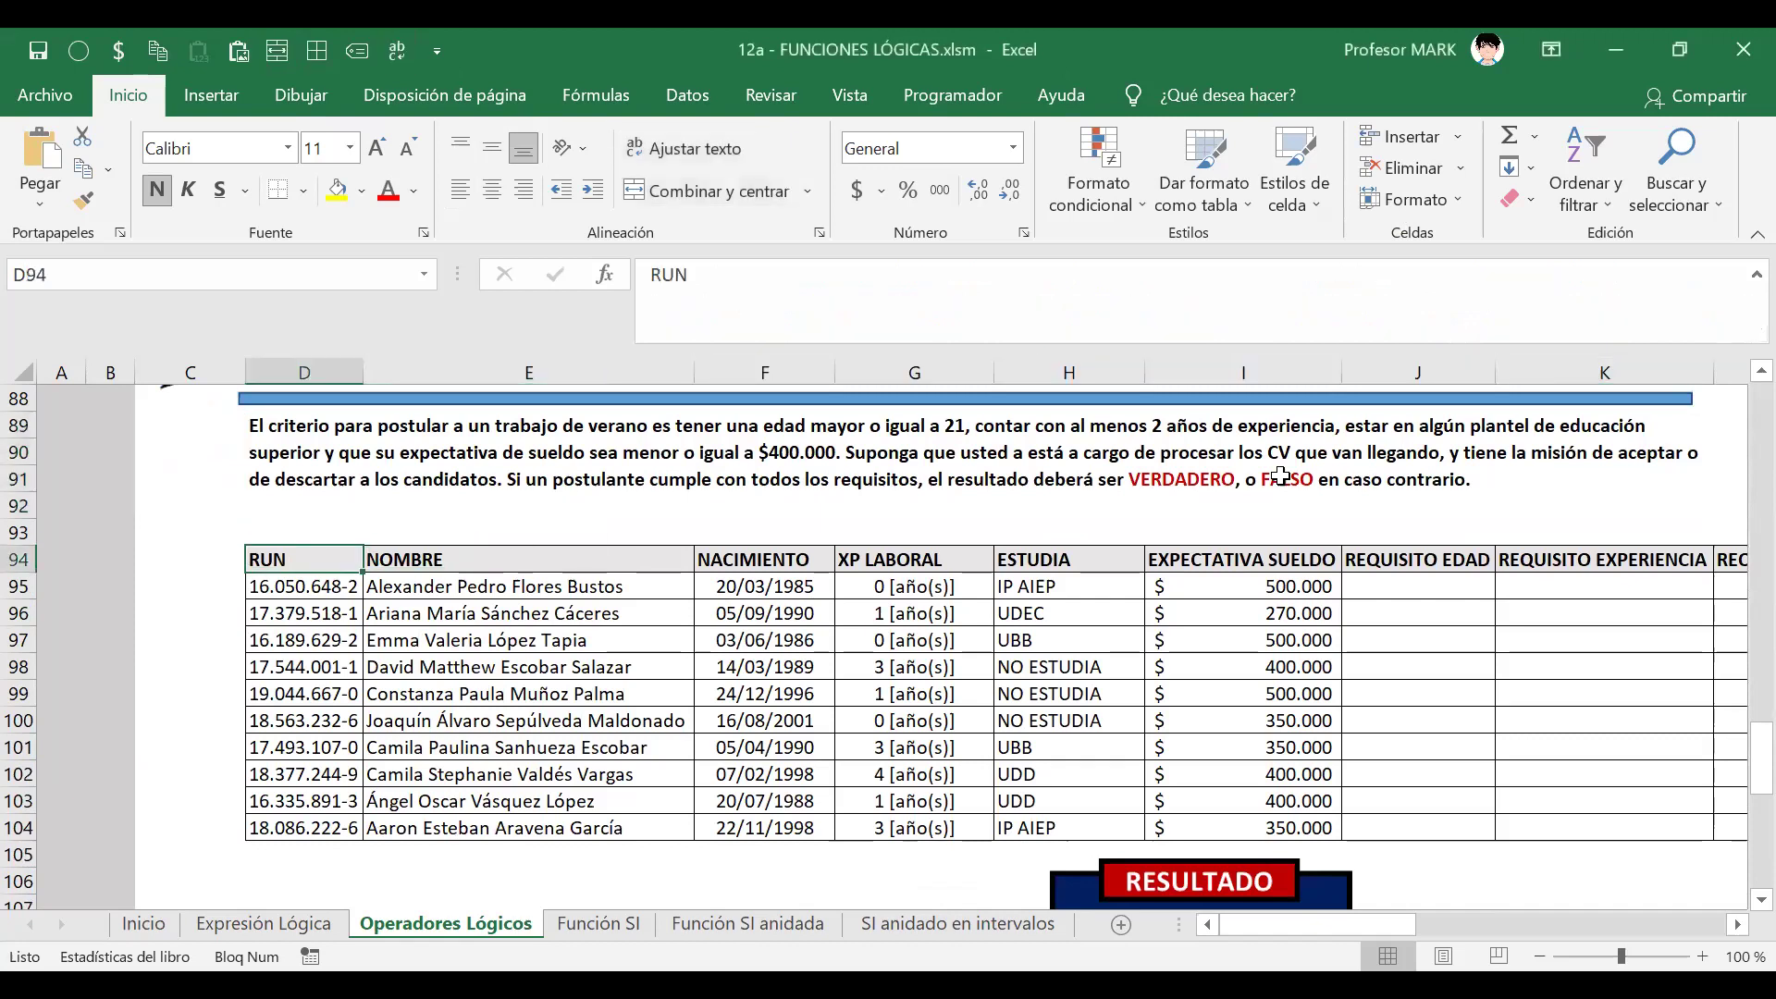
key("Right")
key("Right")
key("Right")
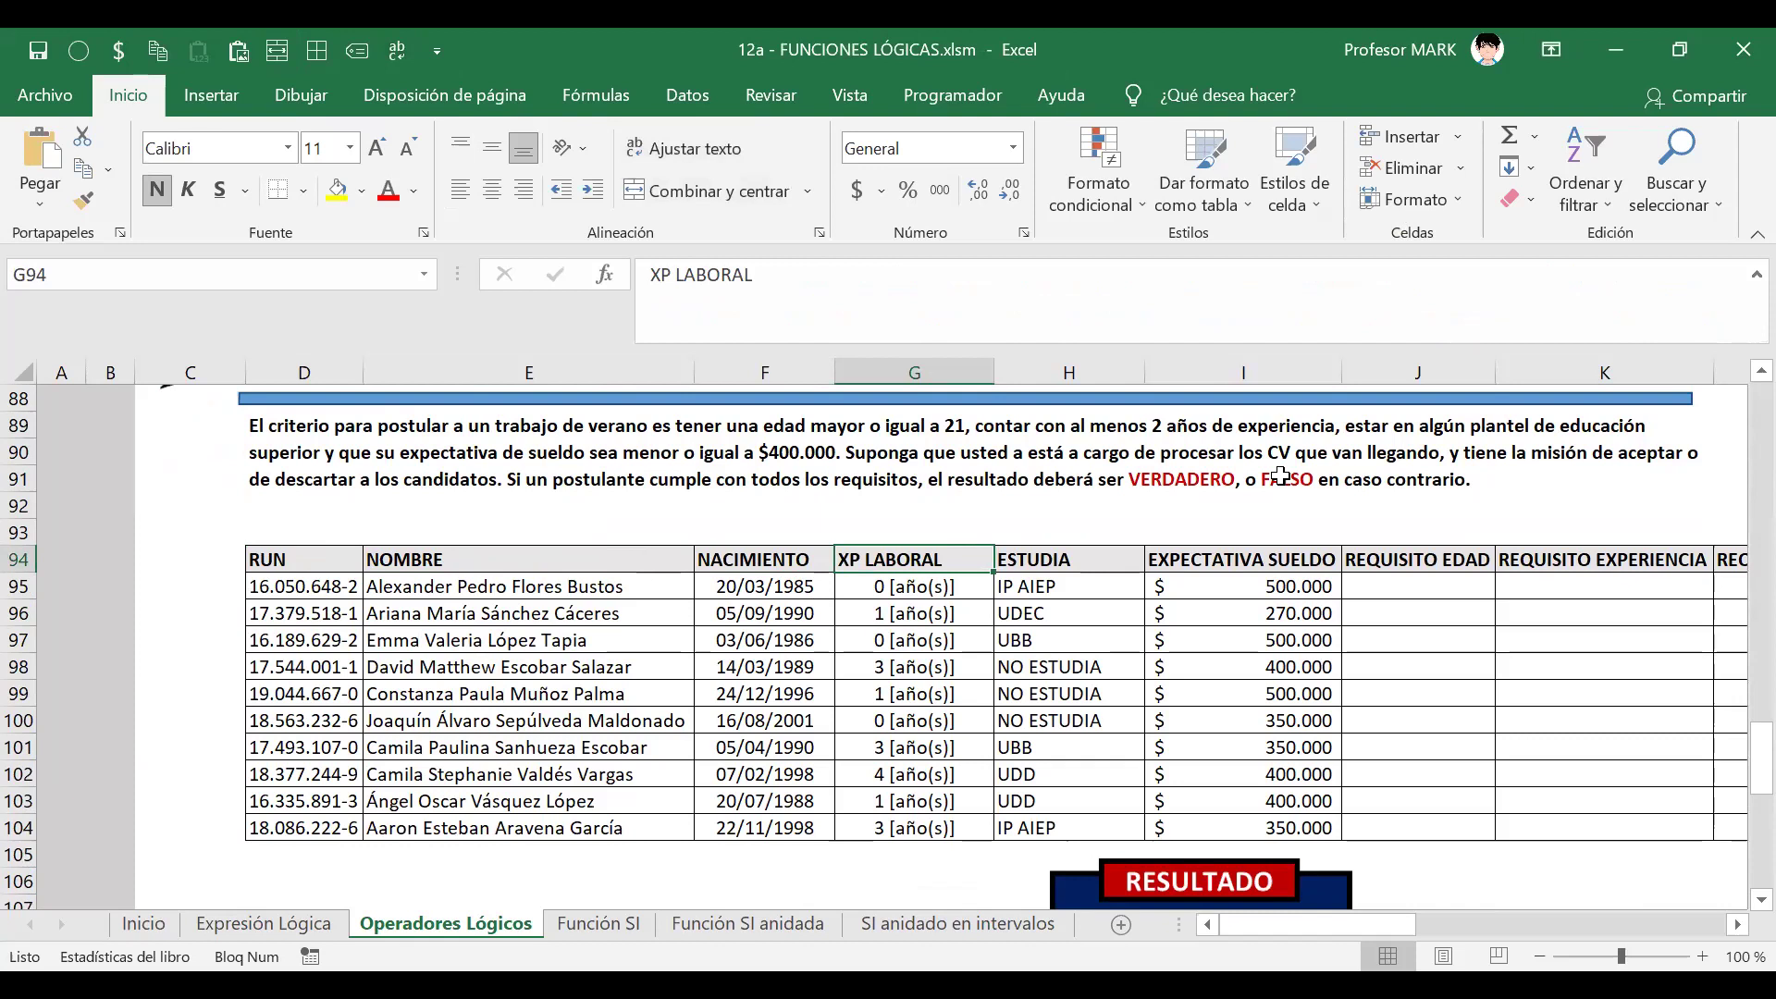
key("Left")
key("Left")
key("Left")
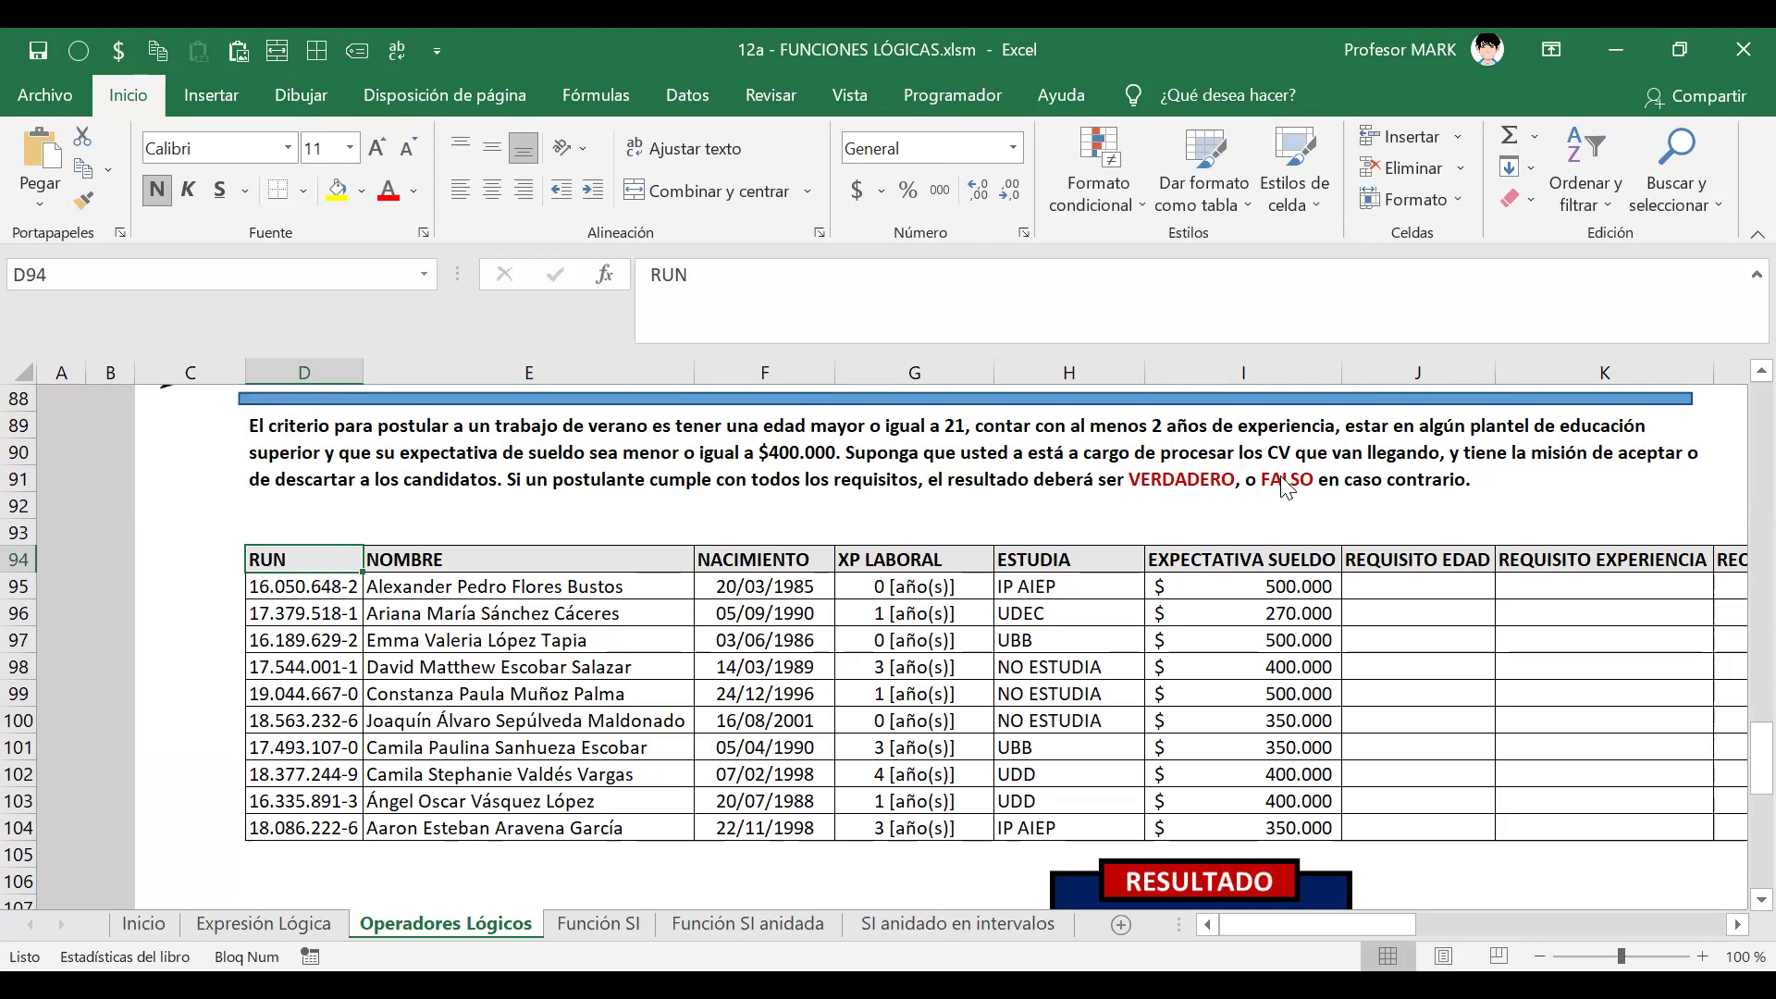
key("ctrl+e")
key("ctrl+t")
key("Return")
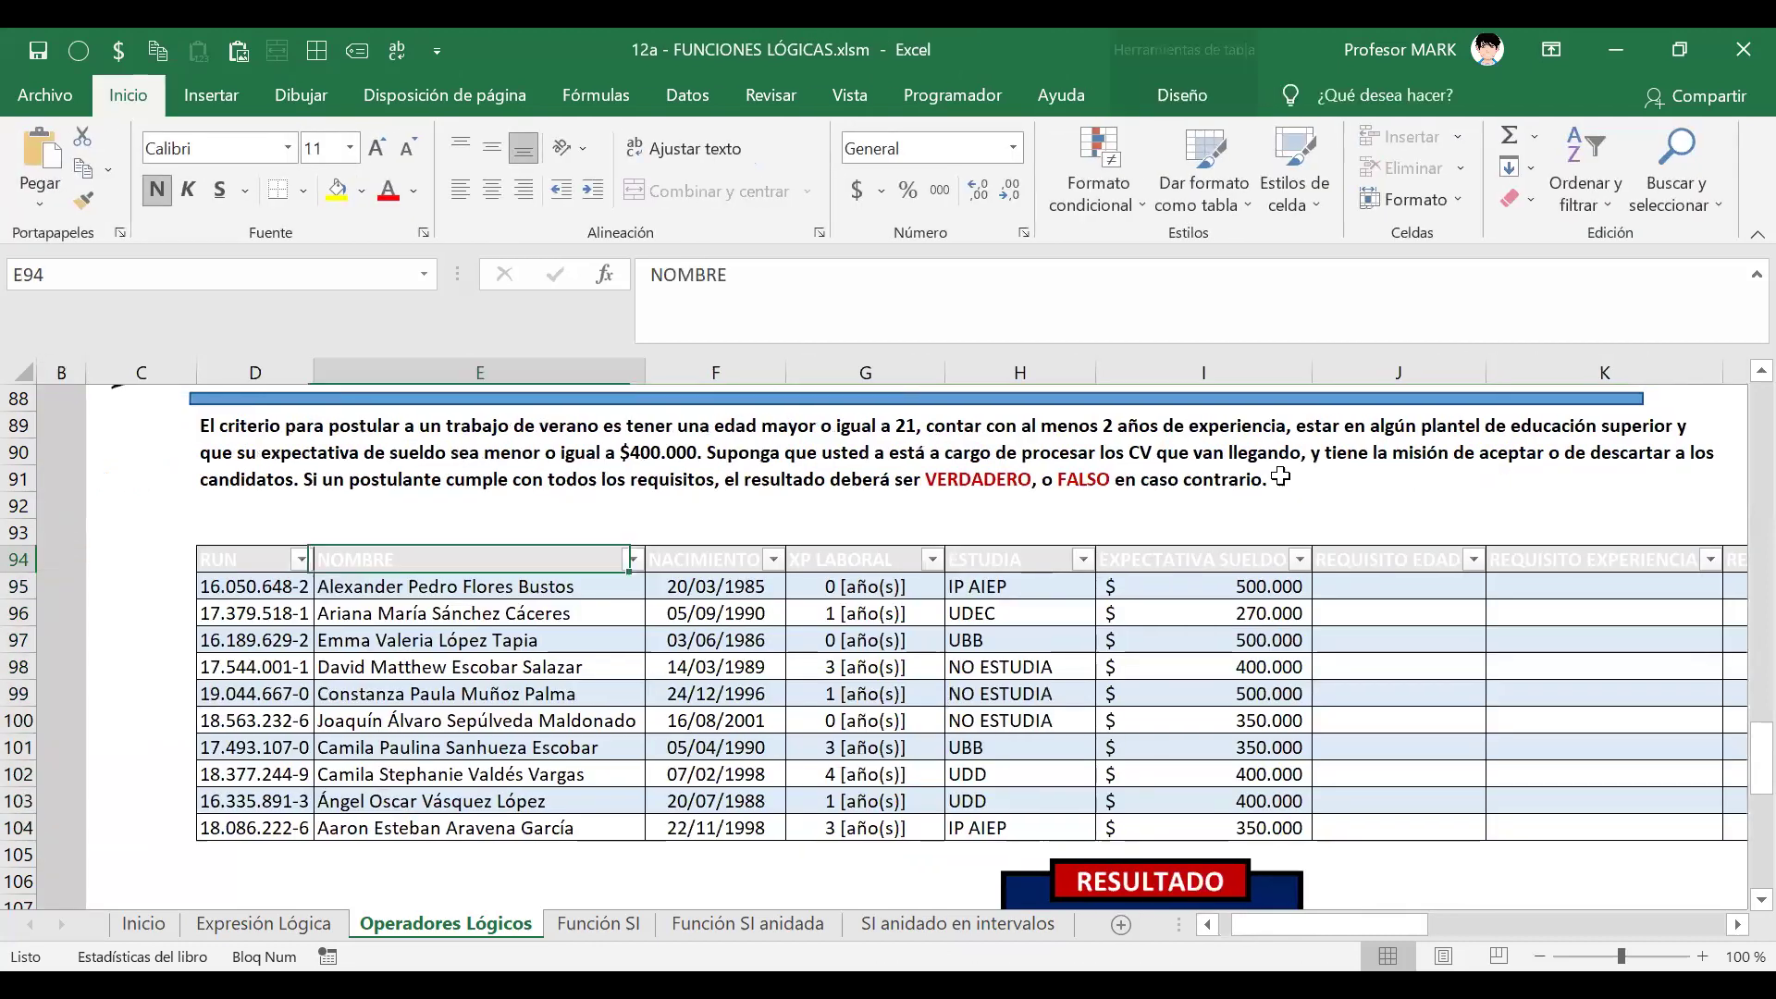
- Set the first Claro table style as the default style
left_click(1212, 98)
left_click(1480, 199)
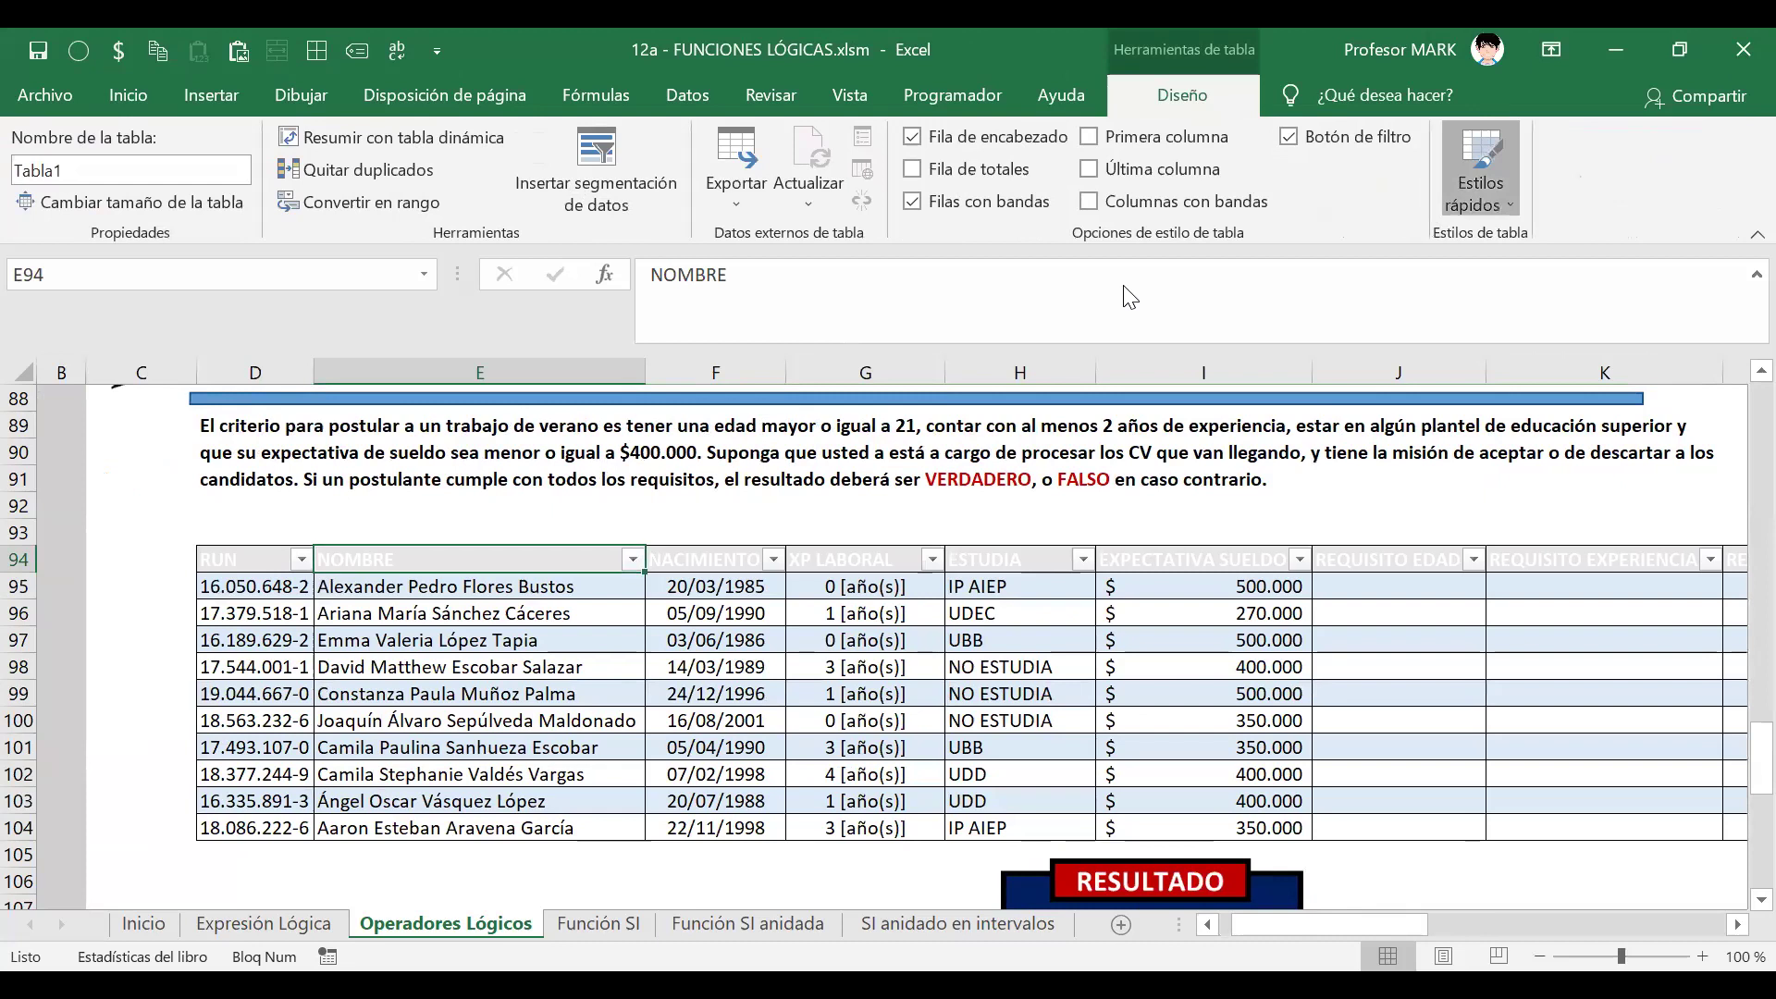
left_click(1119, 288)
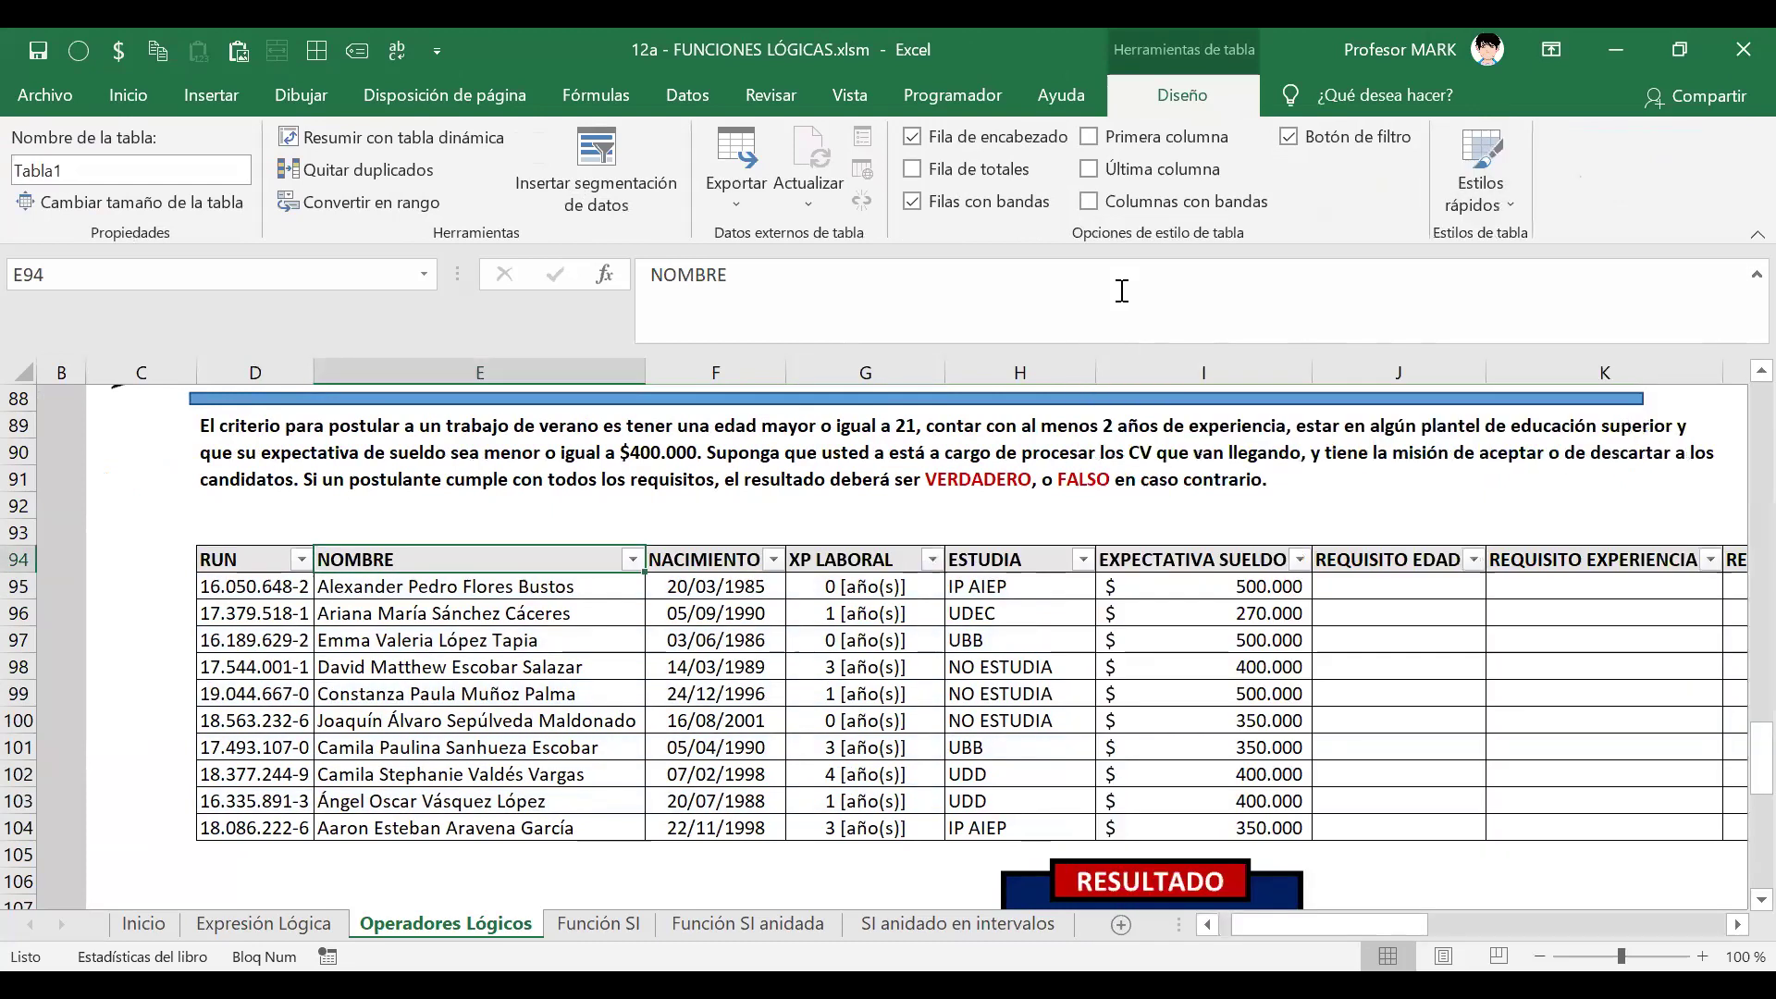
left_click(1487, 189)
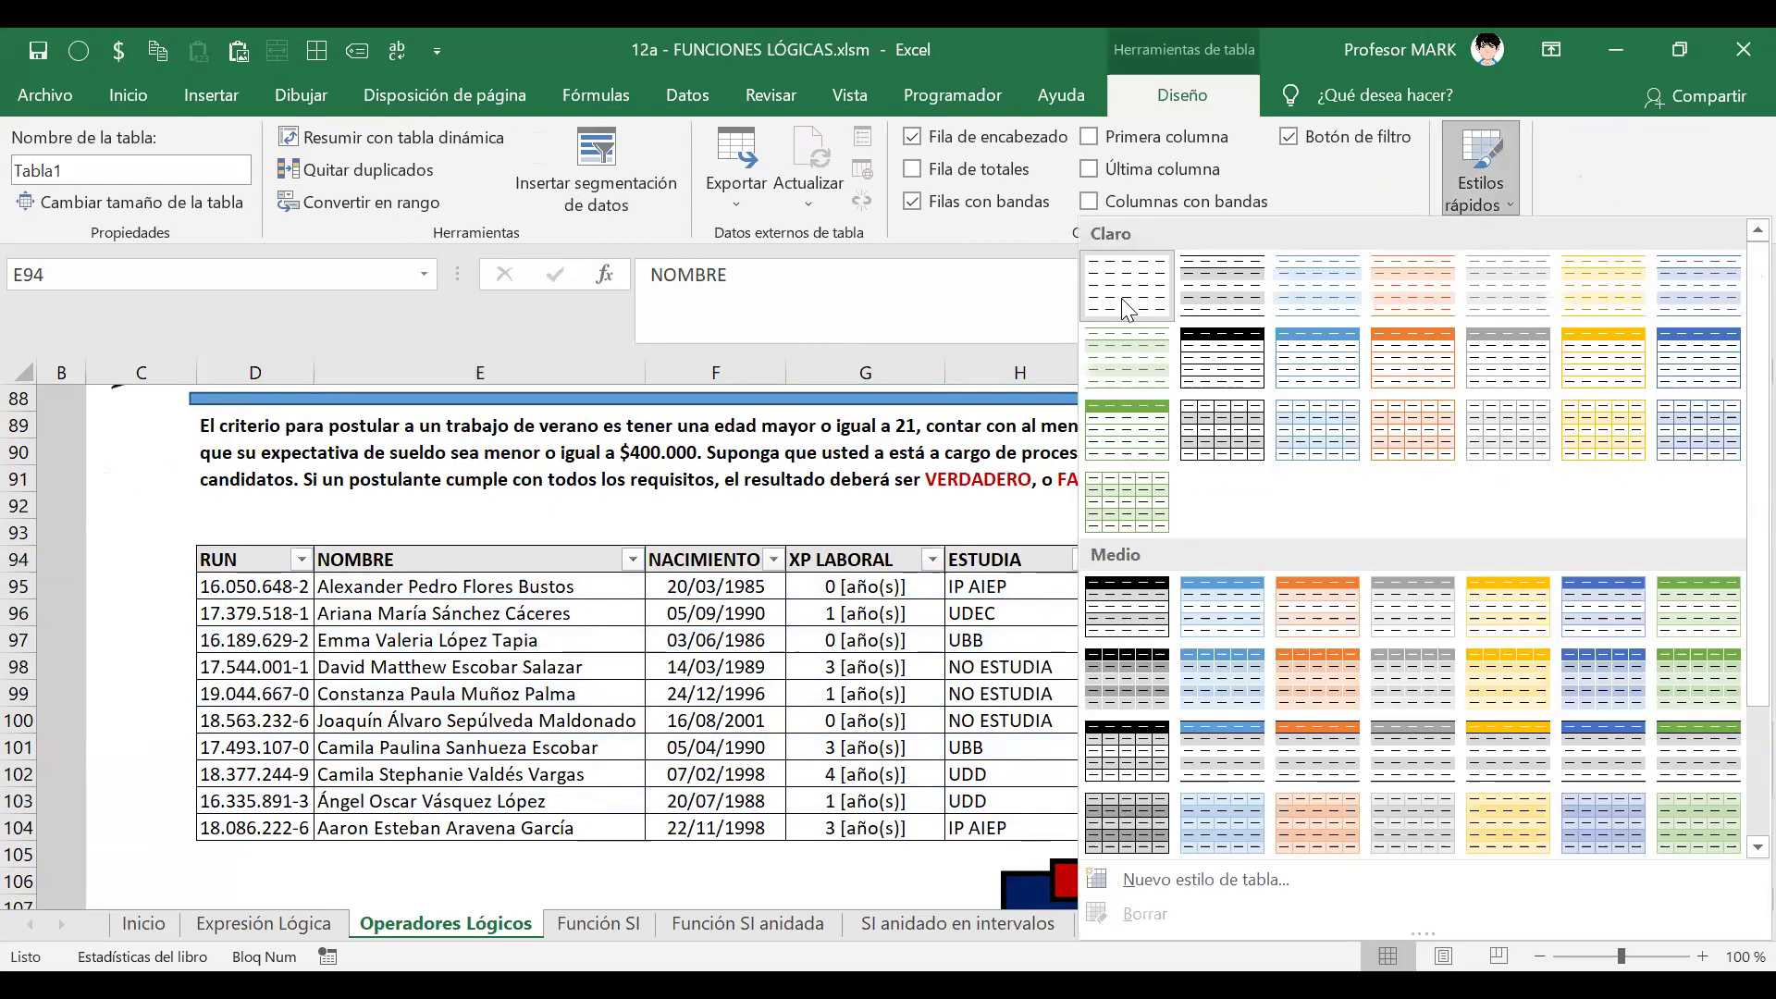
right_click(1144, 284)
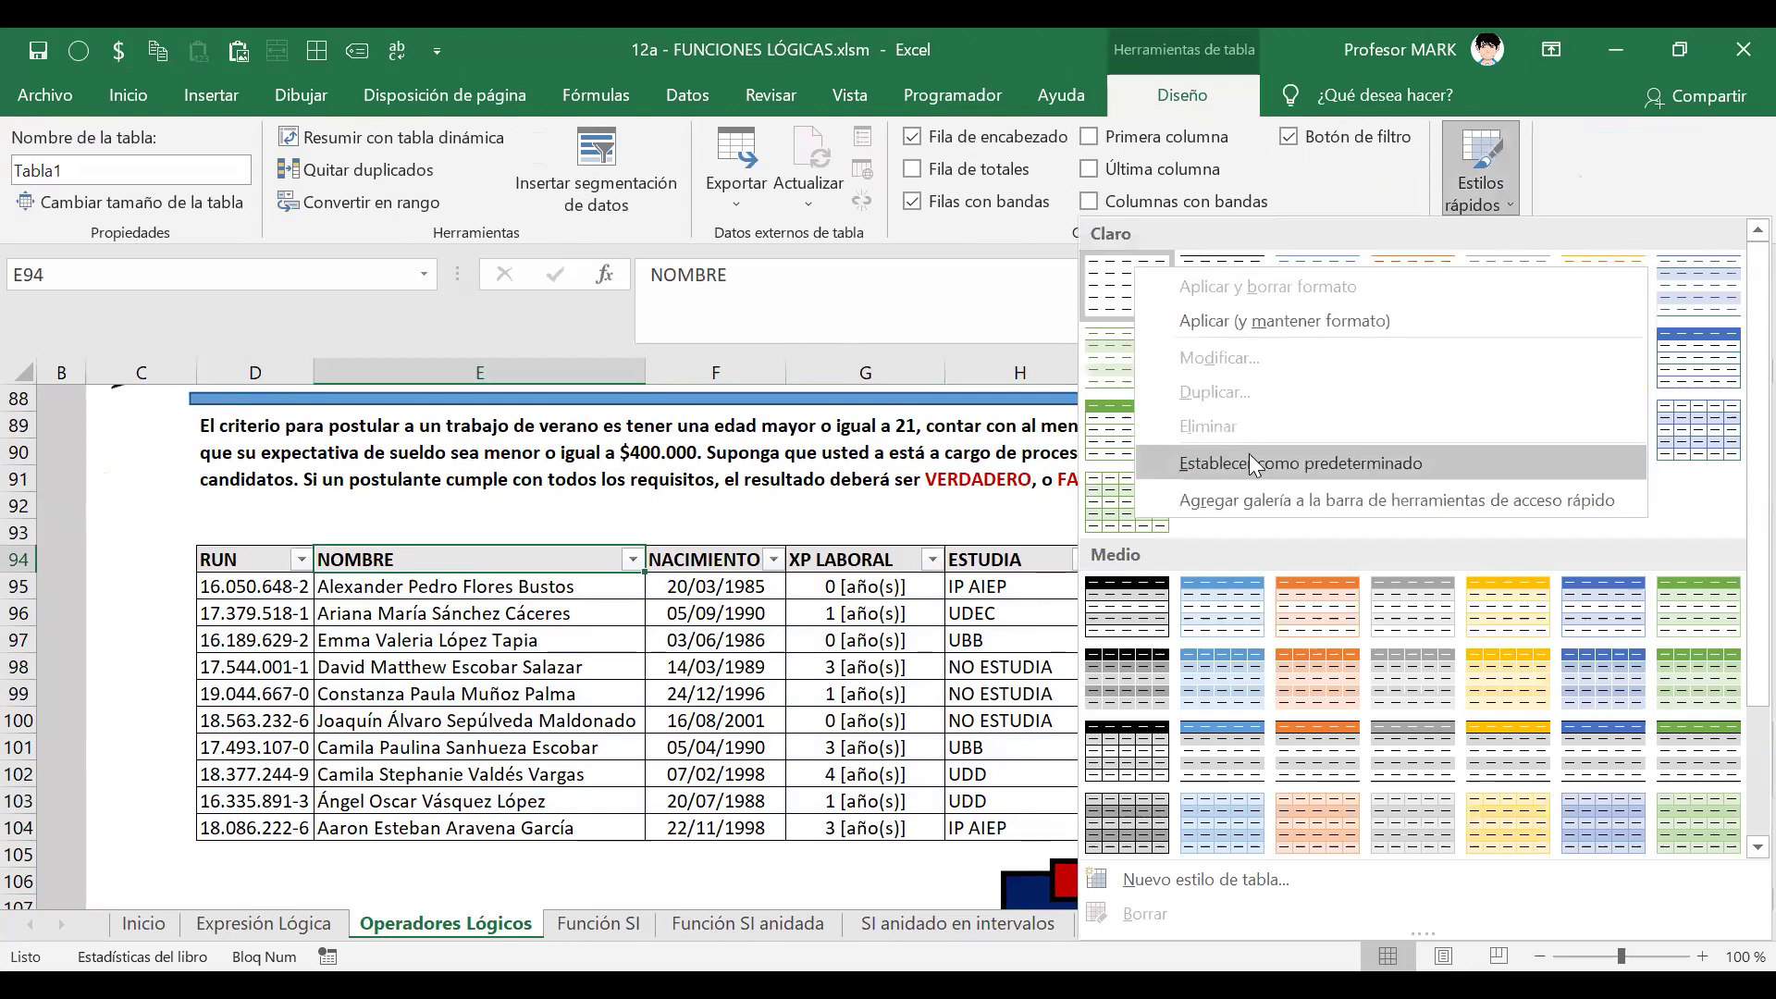
left_click(1249, 454)
- Rename the table from Tabla1 to EXPRESIONES_LÓGICAS
left_click(427, 629)
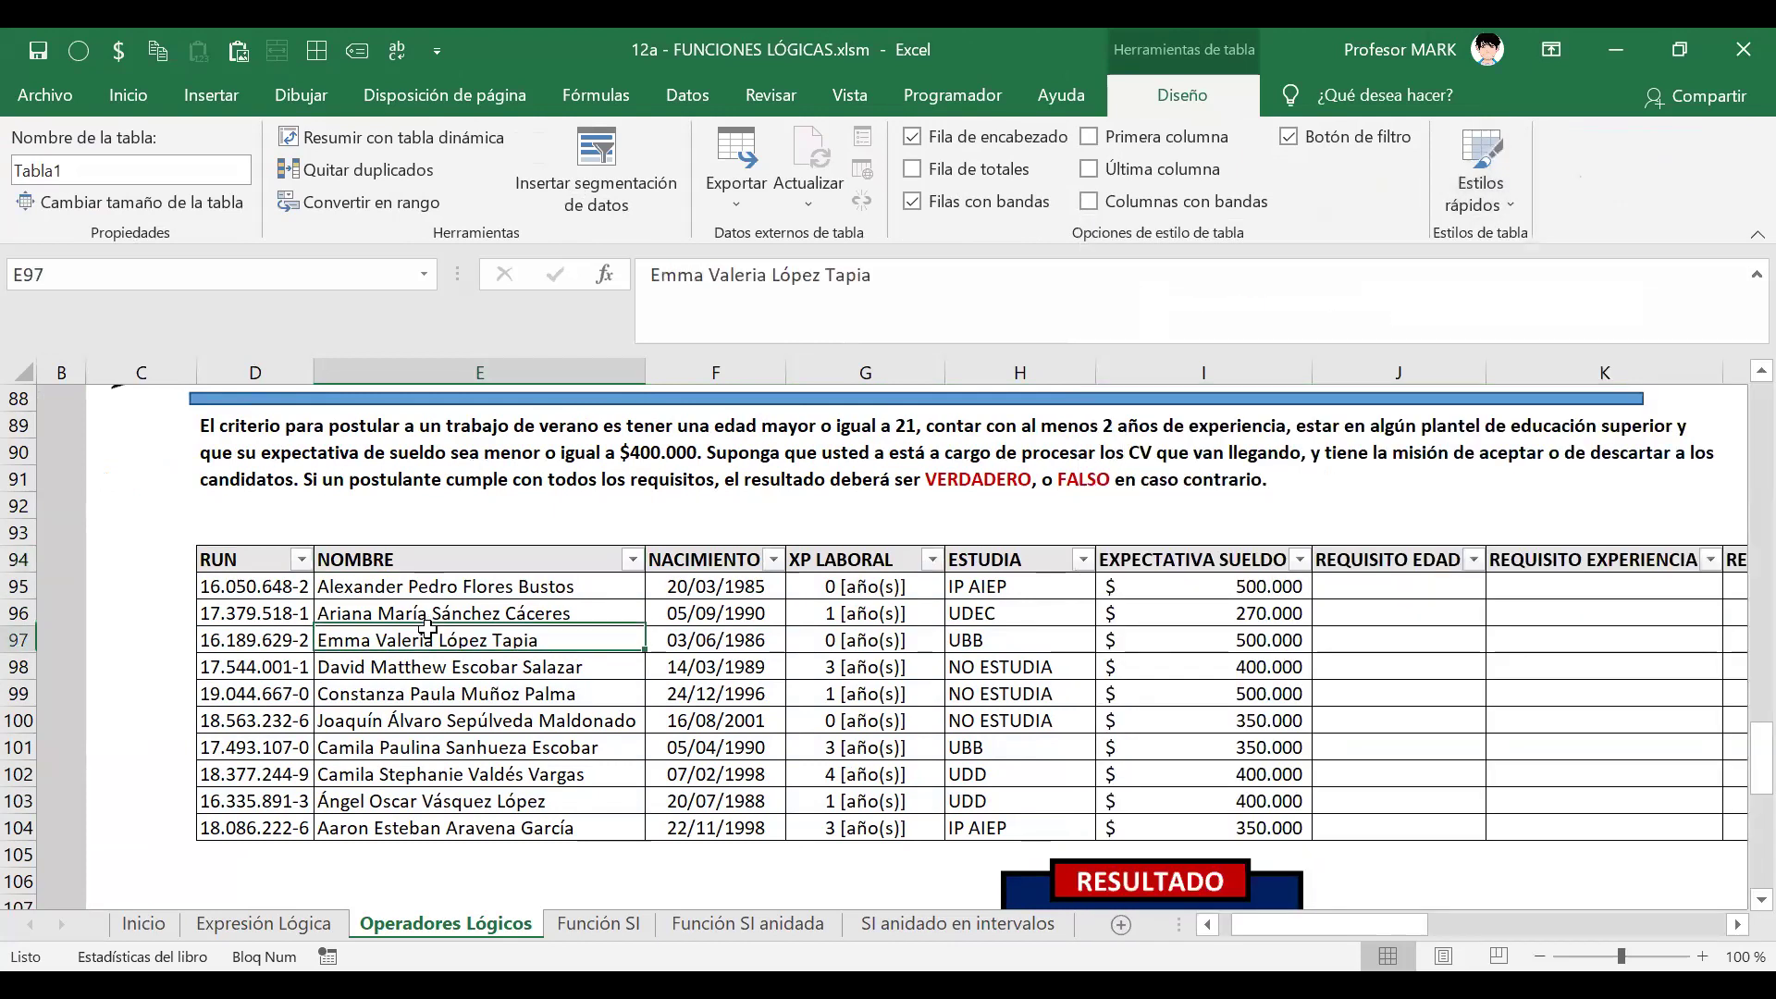
key("alt")
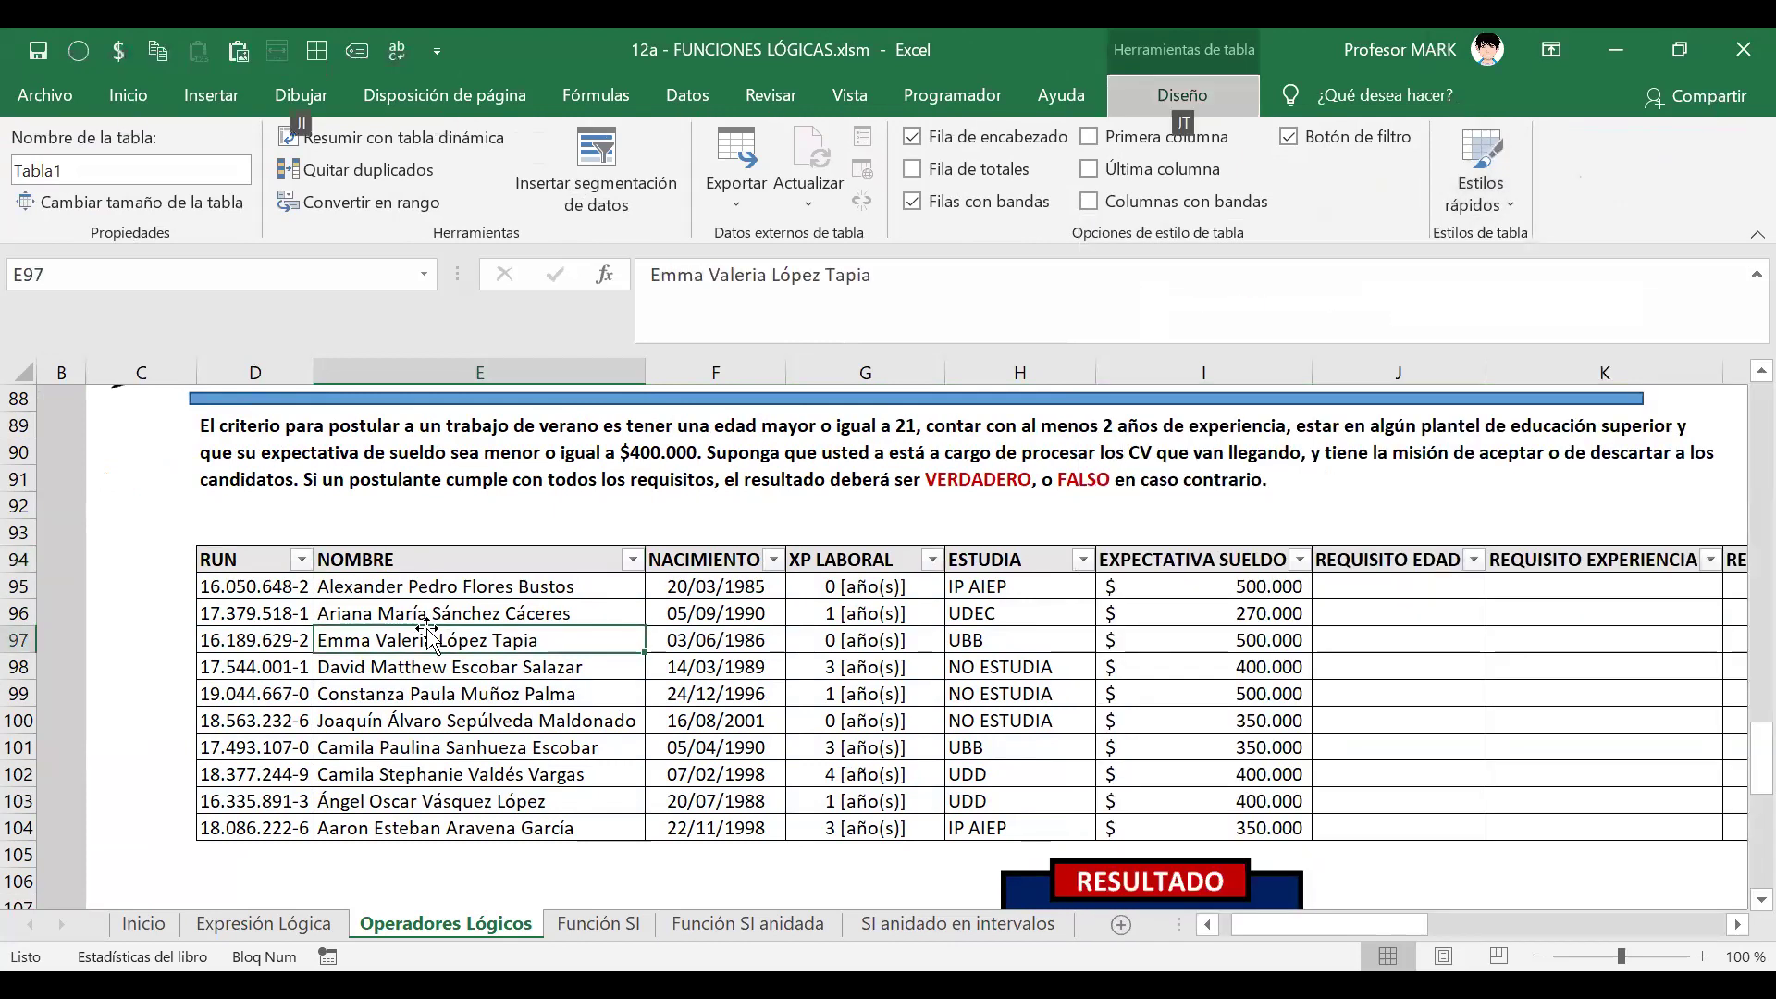
key("j")
key("t")
key("a")
key("Caps_Lock")
type("EXPRESIONES_L+OGICAS")
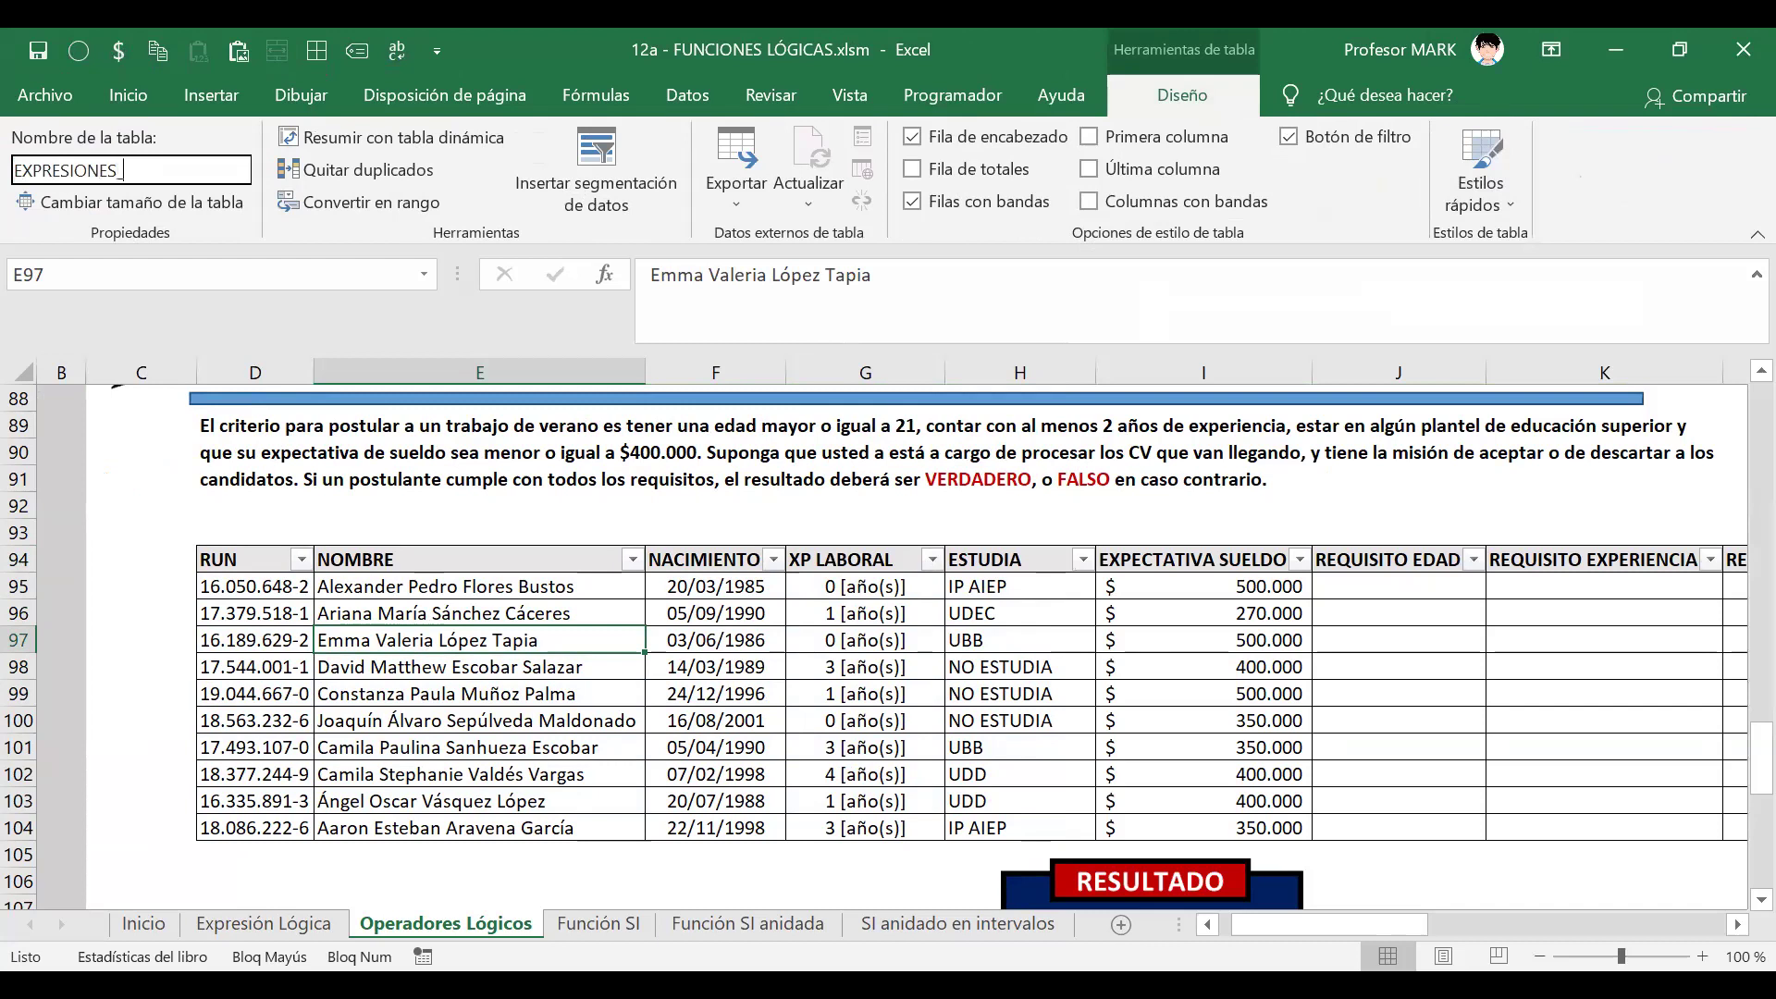
key("BackSpace")
key("BackSpace")
key("BackSpace")
key("BackSpace")
key("BackSpace")
key("BackSpace")
key("BackSpace")
type("ÓGICAS")
key("Return")
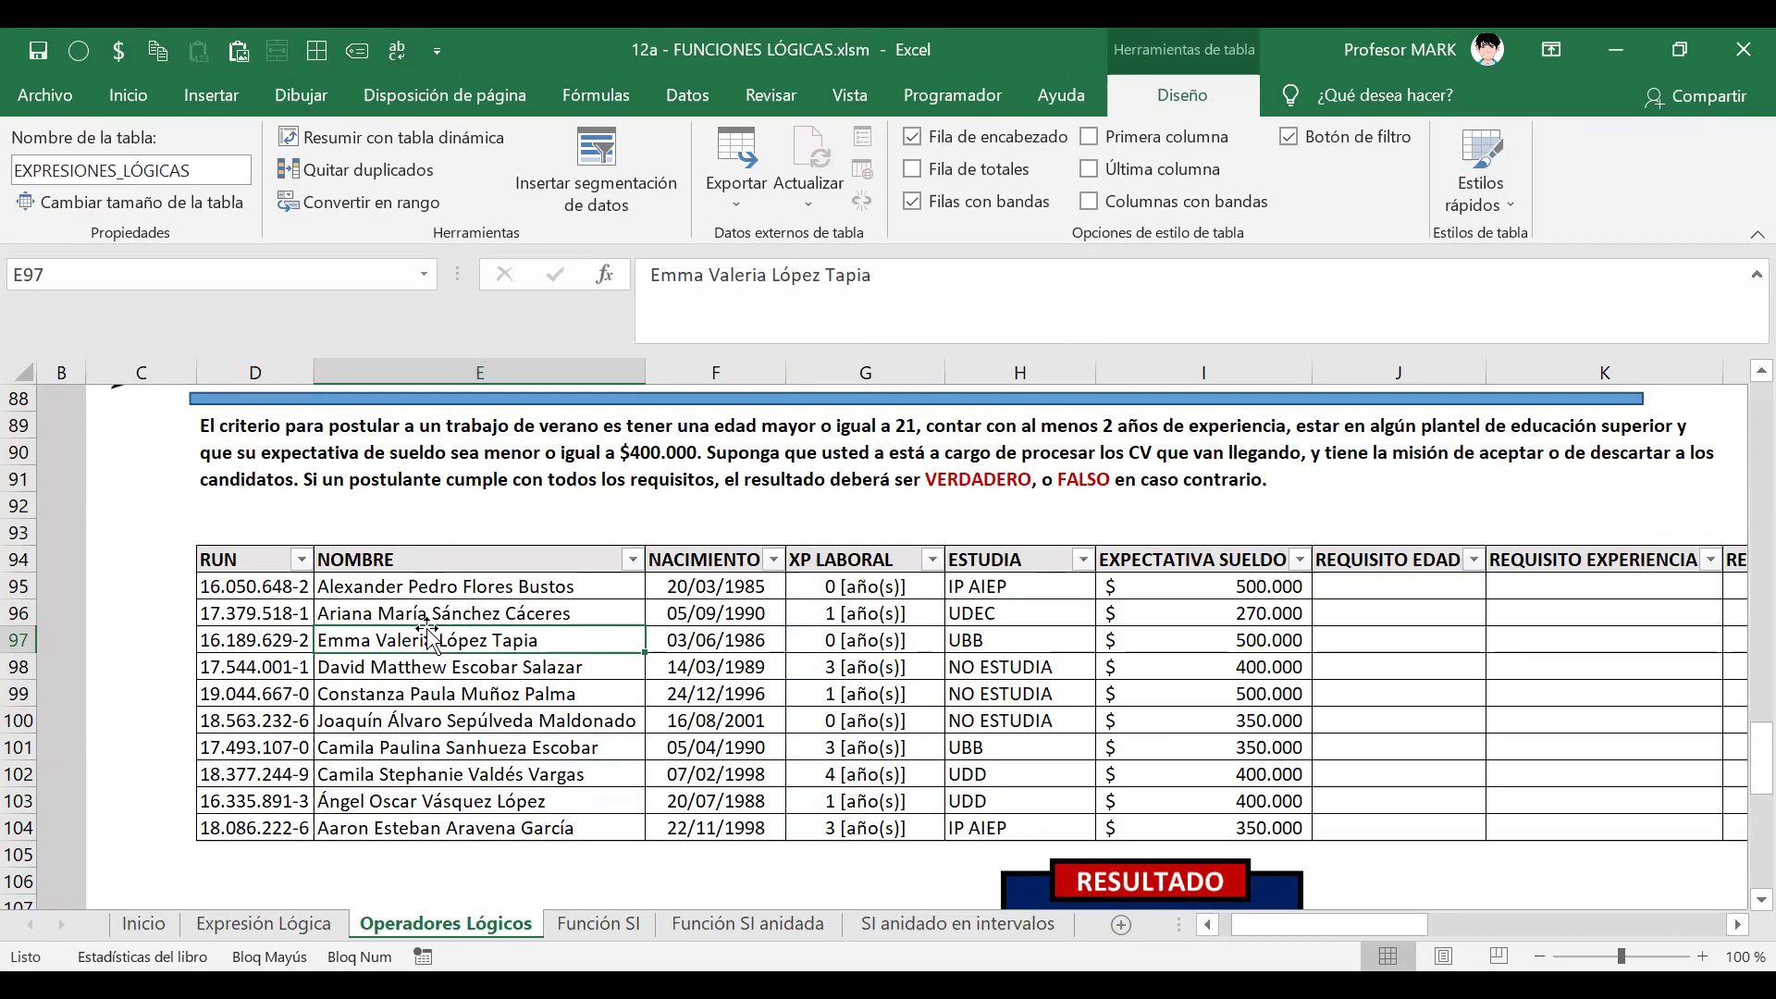
- Return to the sheet and select all RUN values starting at D95
key("Right")
key("Up")
key("Up")
key("Left")
key("Left")
key("Left")
key("Right")
key("ctrl+shift+Down")
key("Right")
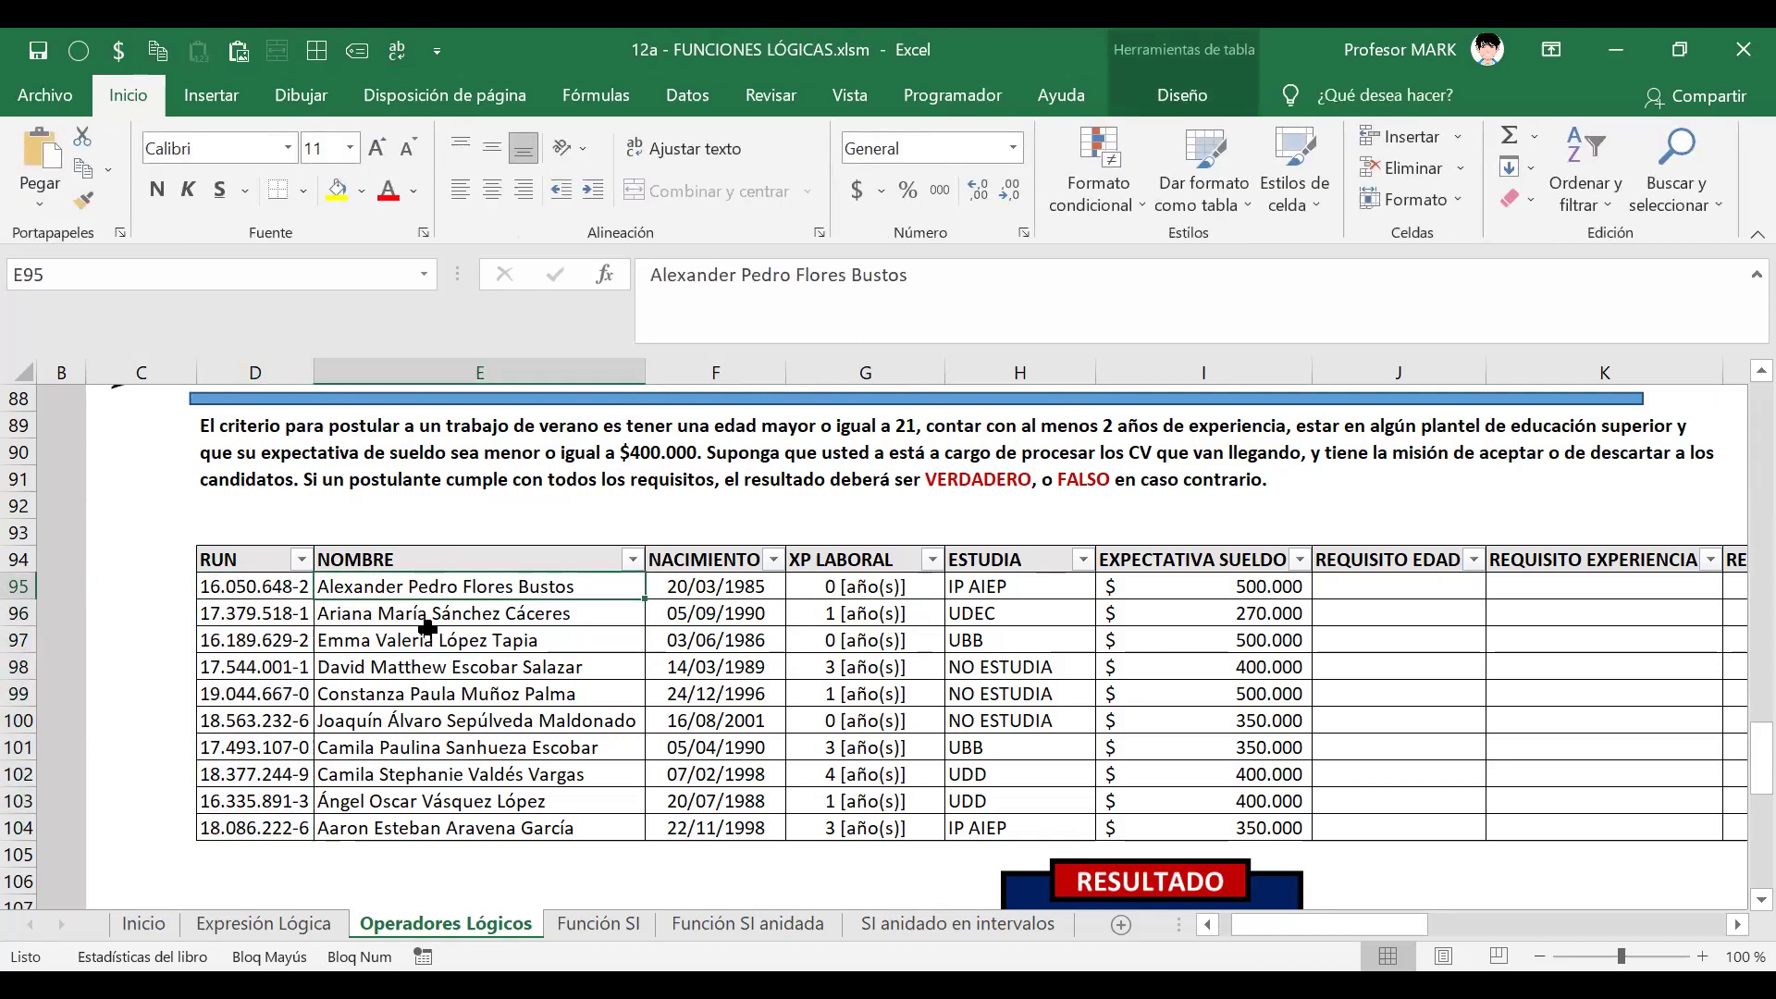
- Select the NOMBRE and NACIMIENTO value columns in turn, ending on the first XP LABORAL value
key("ctrl+shift+Down")
key("Right")
key("ctrl+shift+Down")
key("Right")
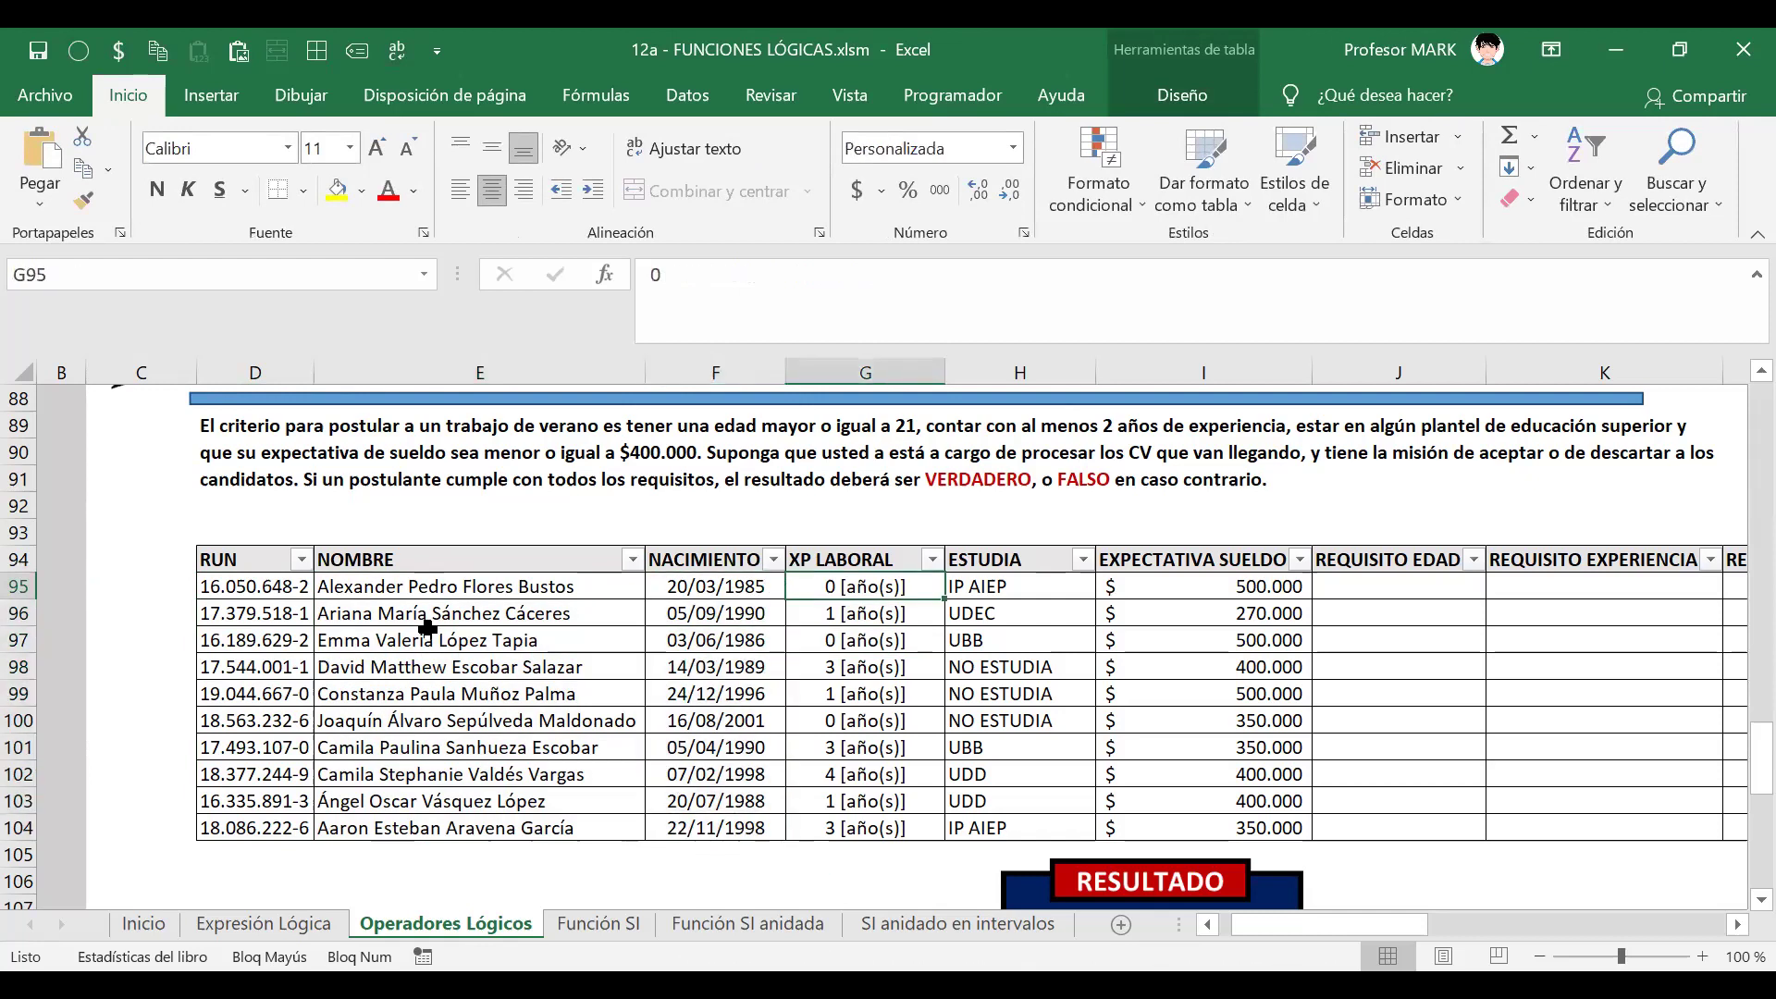
key("Up")
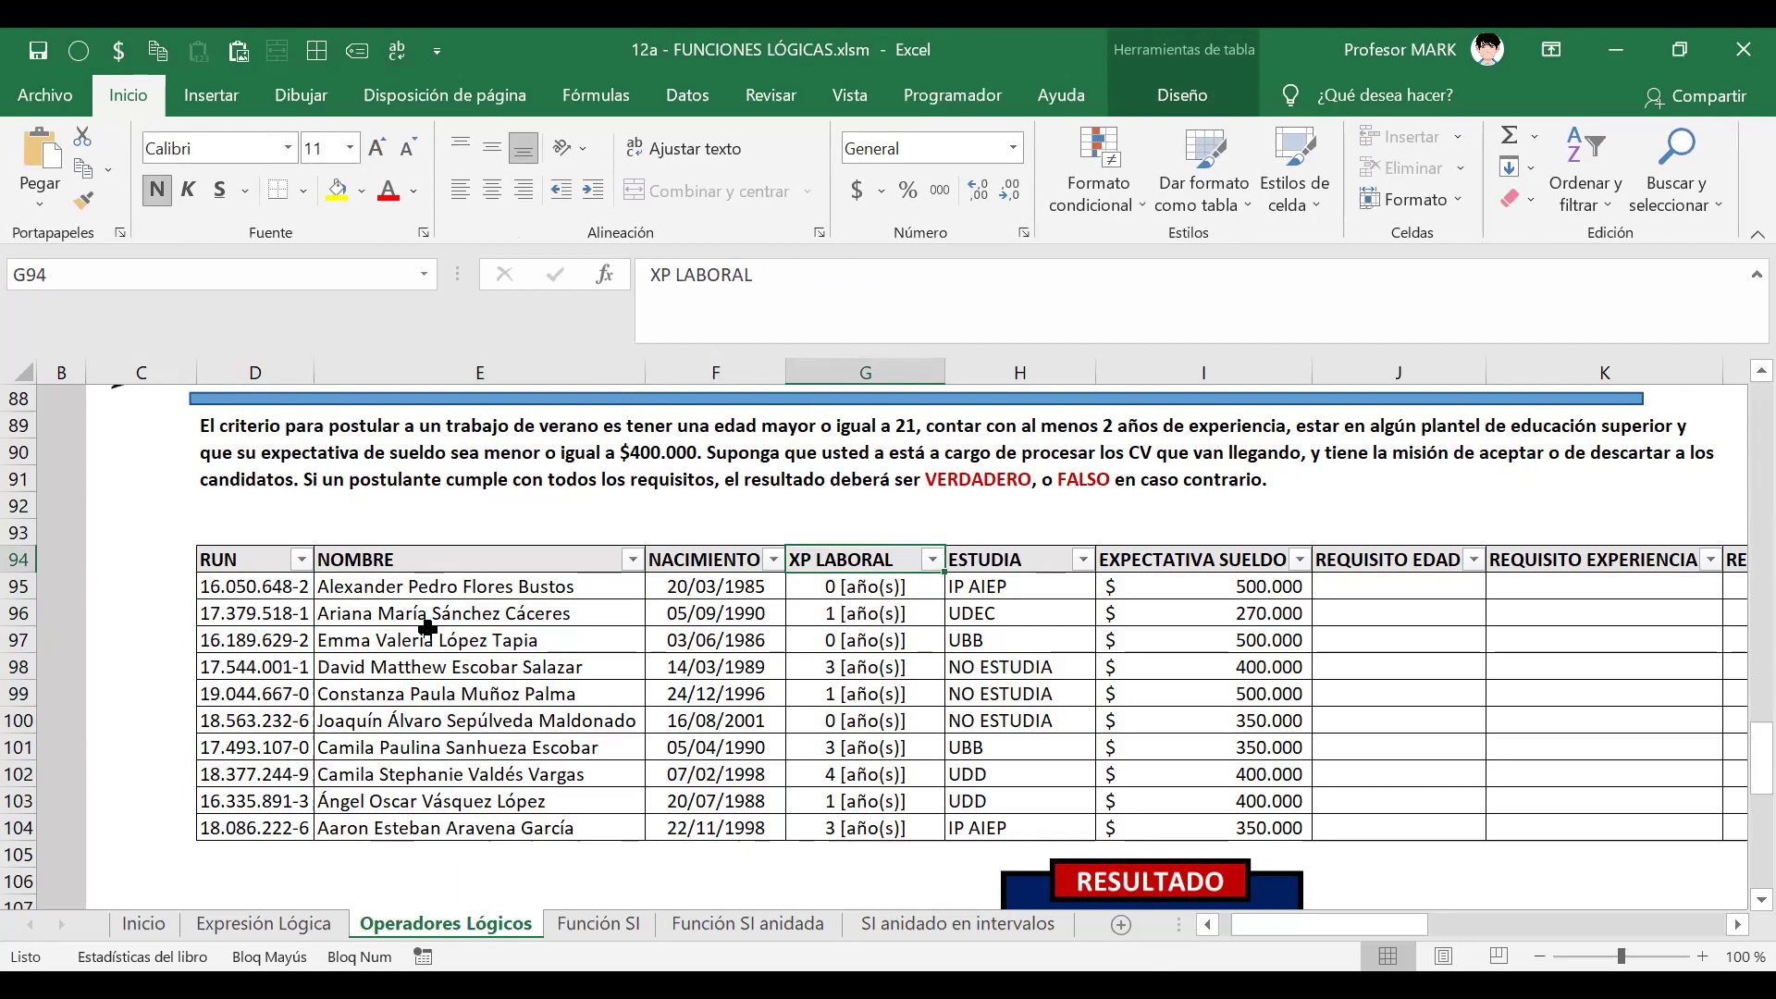
key("Down")
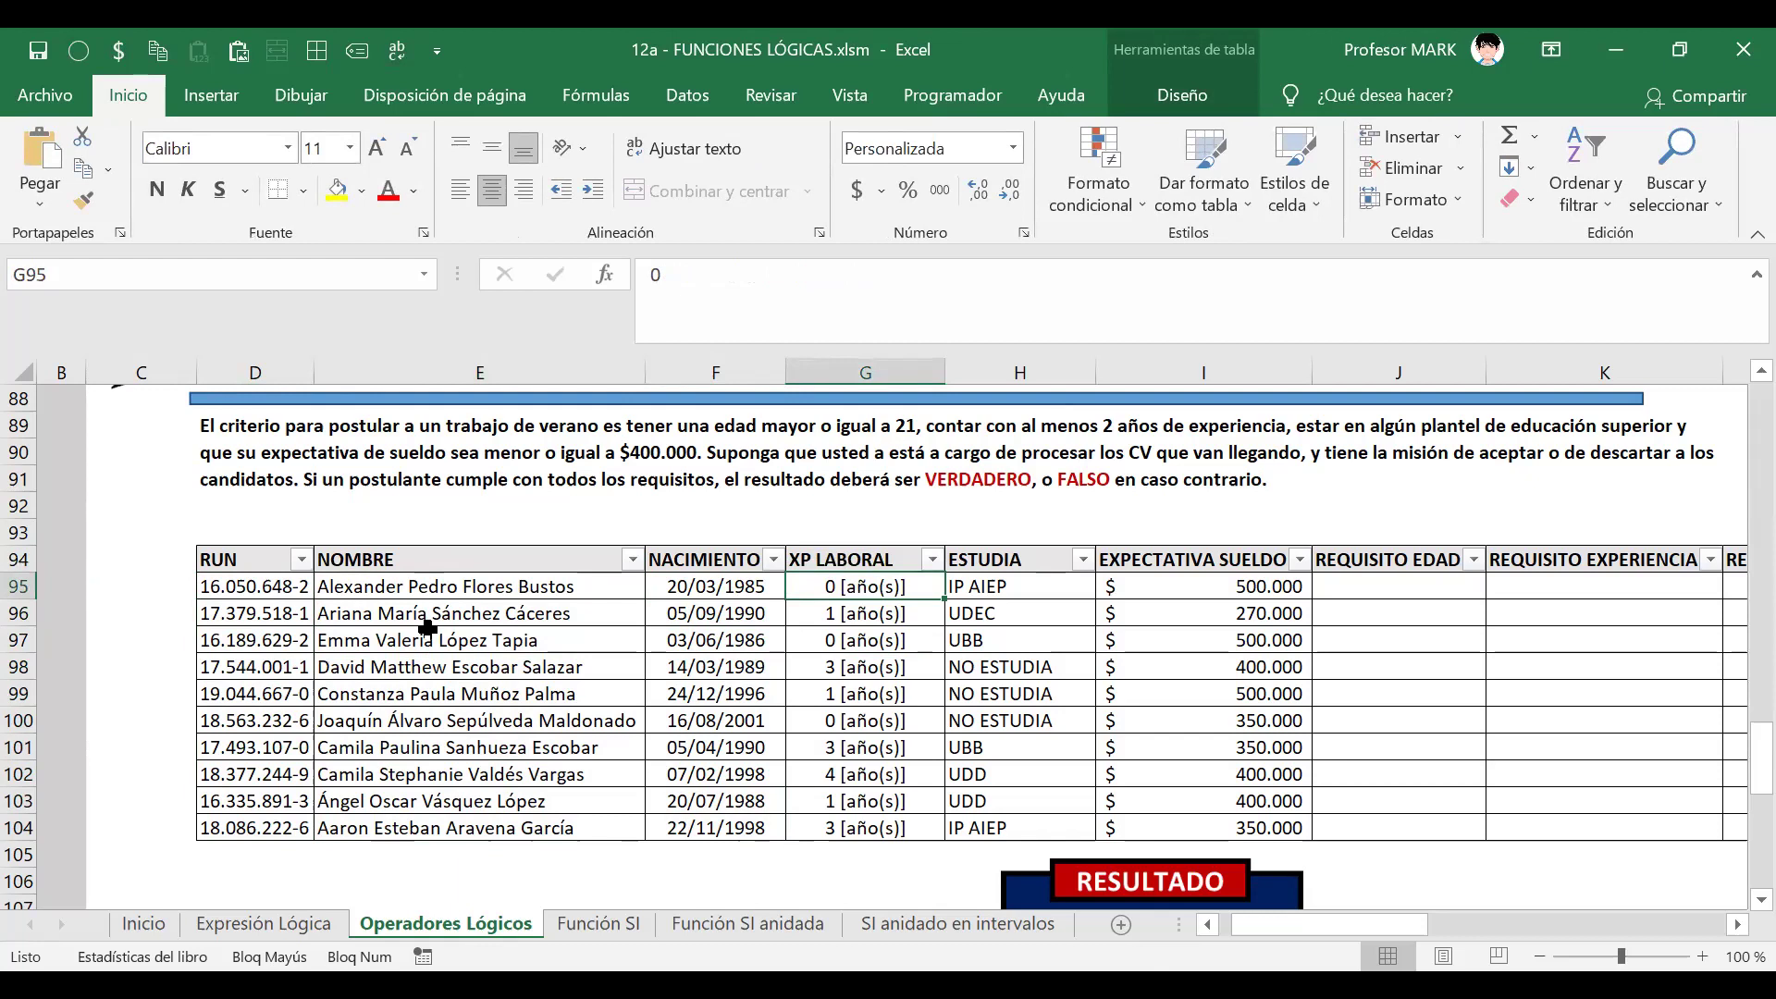
- Turn off Caps Lock and select the ESTUDIA values
key("Caps_Lock")
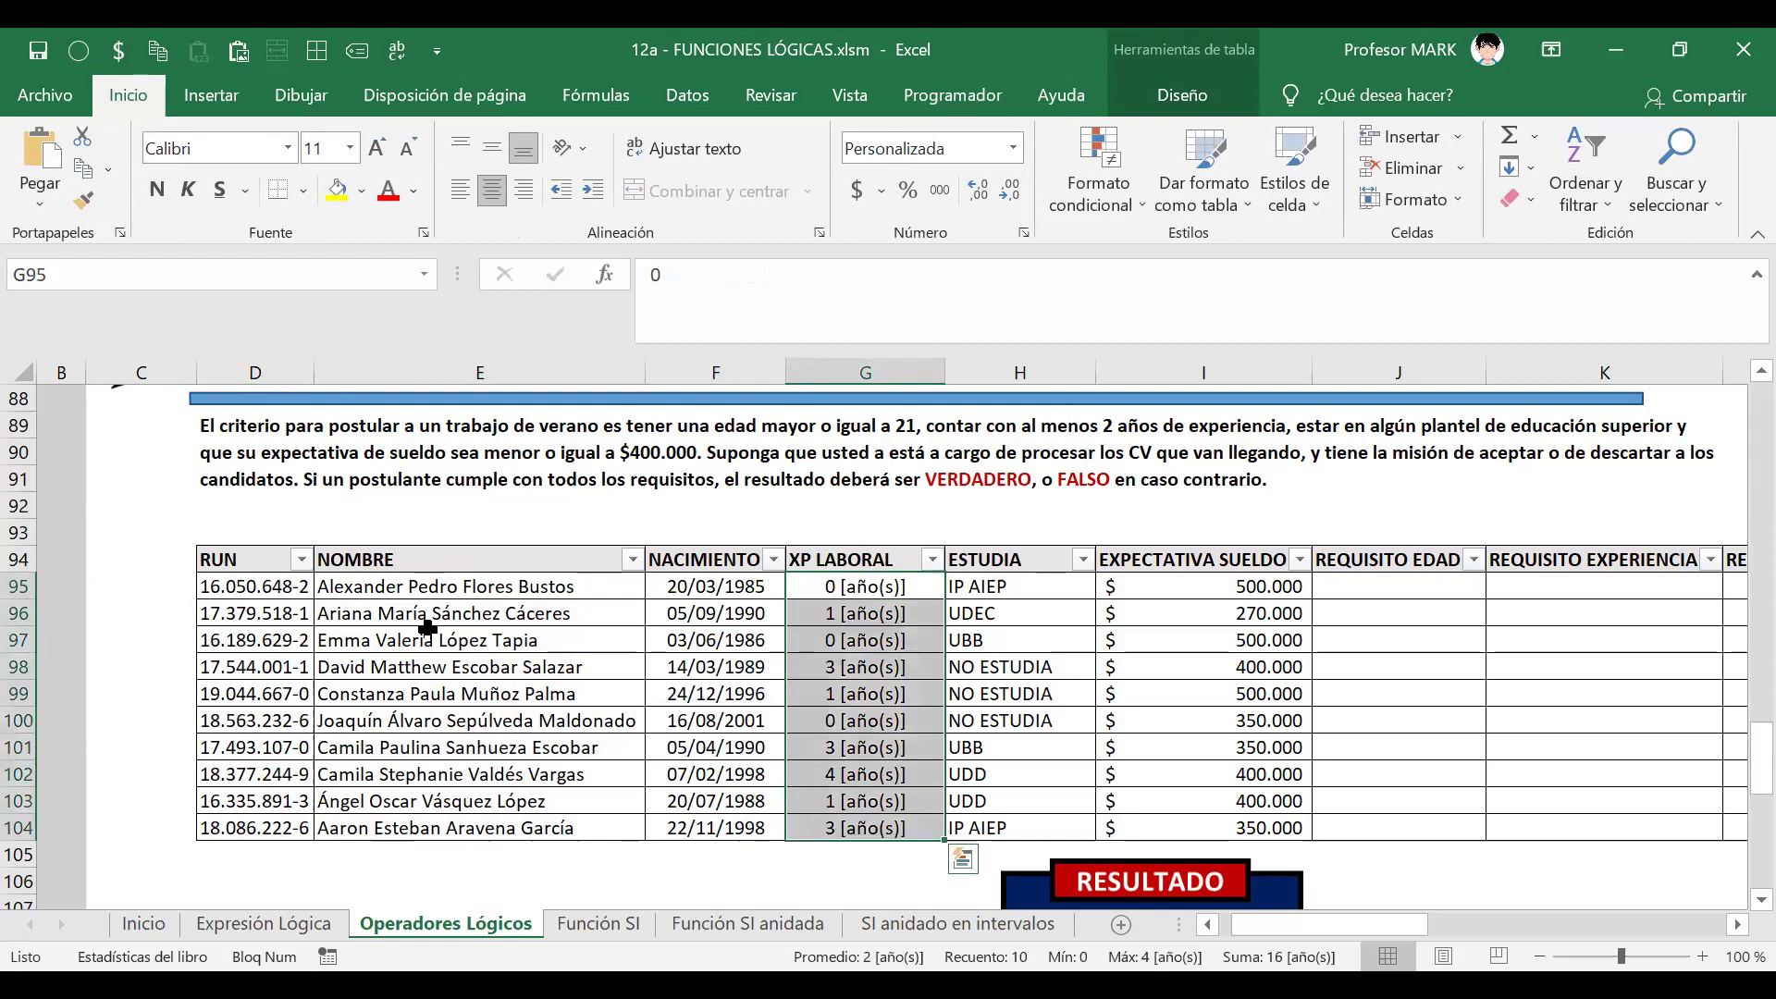
key("Right")
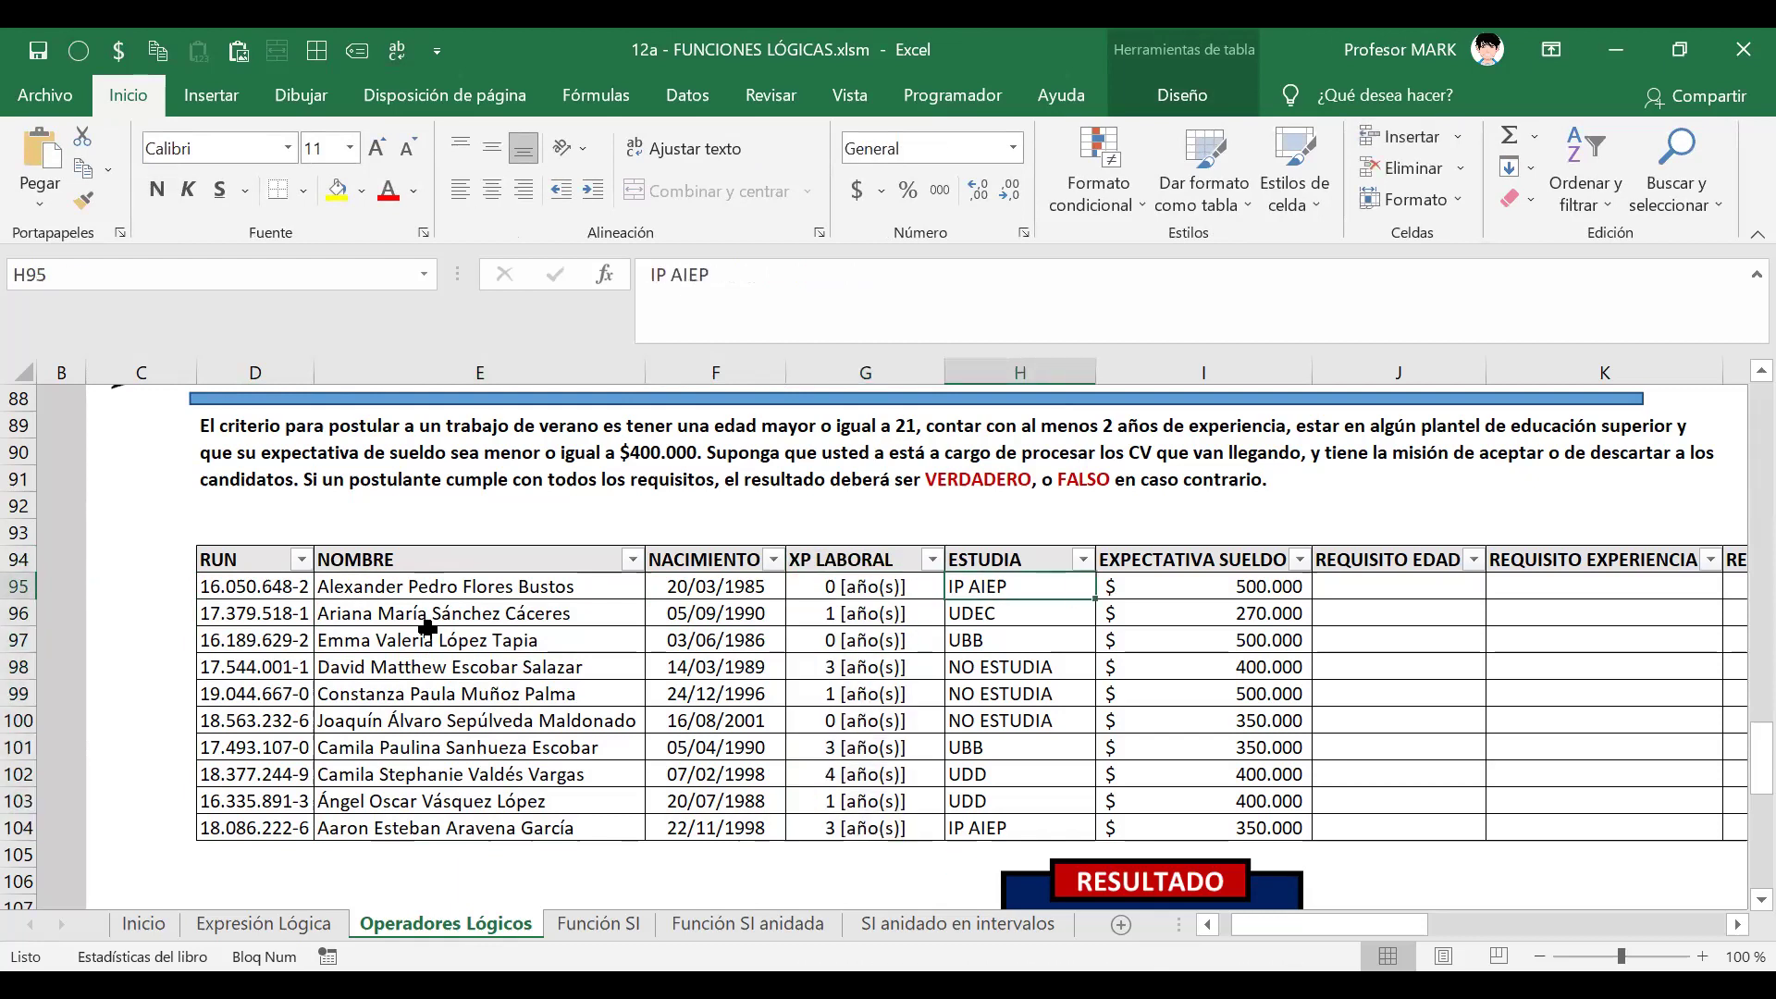
key("ctrl+shift+Down")
key("shift+BackSpace")
key("Down")
key("Right")
- Select the NO ESTUDIA cells H98:H99, review salaries, and reach REQUISITO EDAD cell J95
key("Left")
key("Down")
key("Down")
key("shift+Down")
key("Up")
key("Up")
key("ctrl+shift+Down")
key("Right")
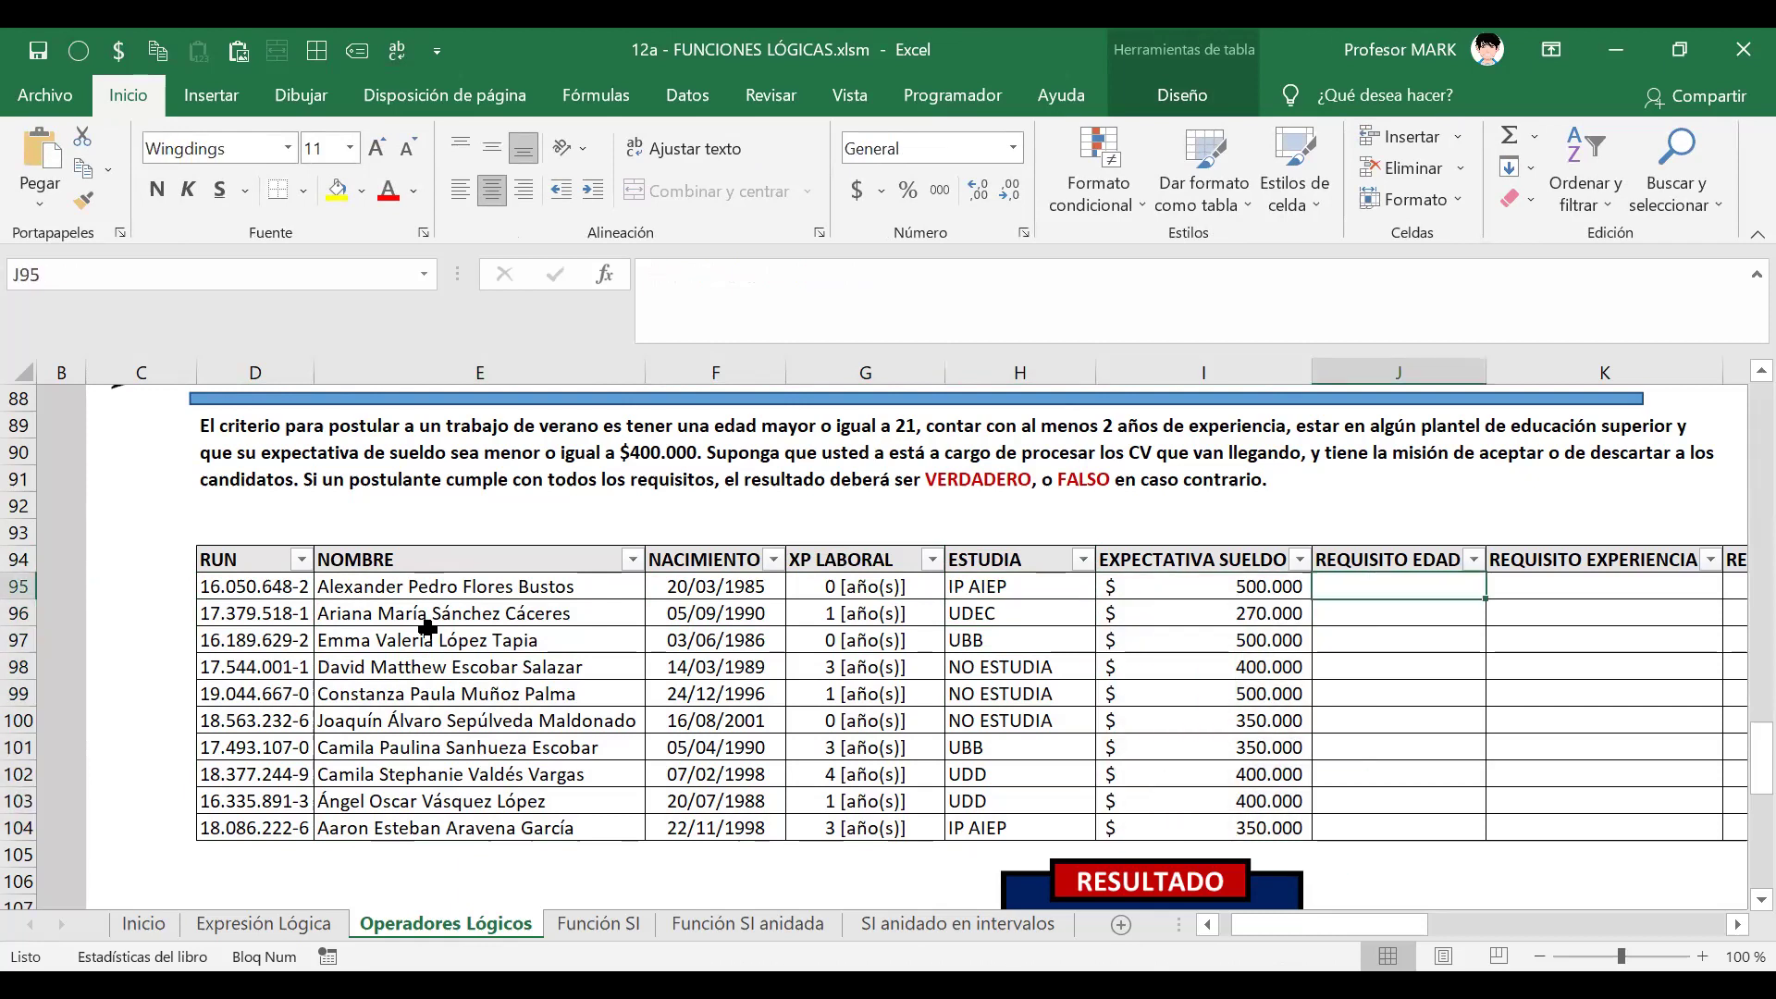
scroll(427, 628, "right", 4)
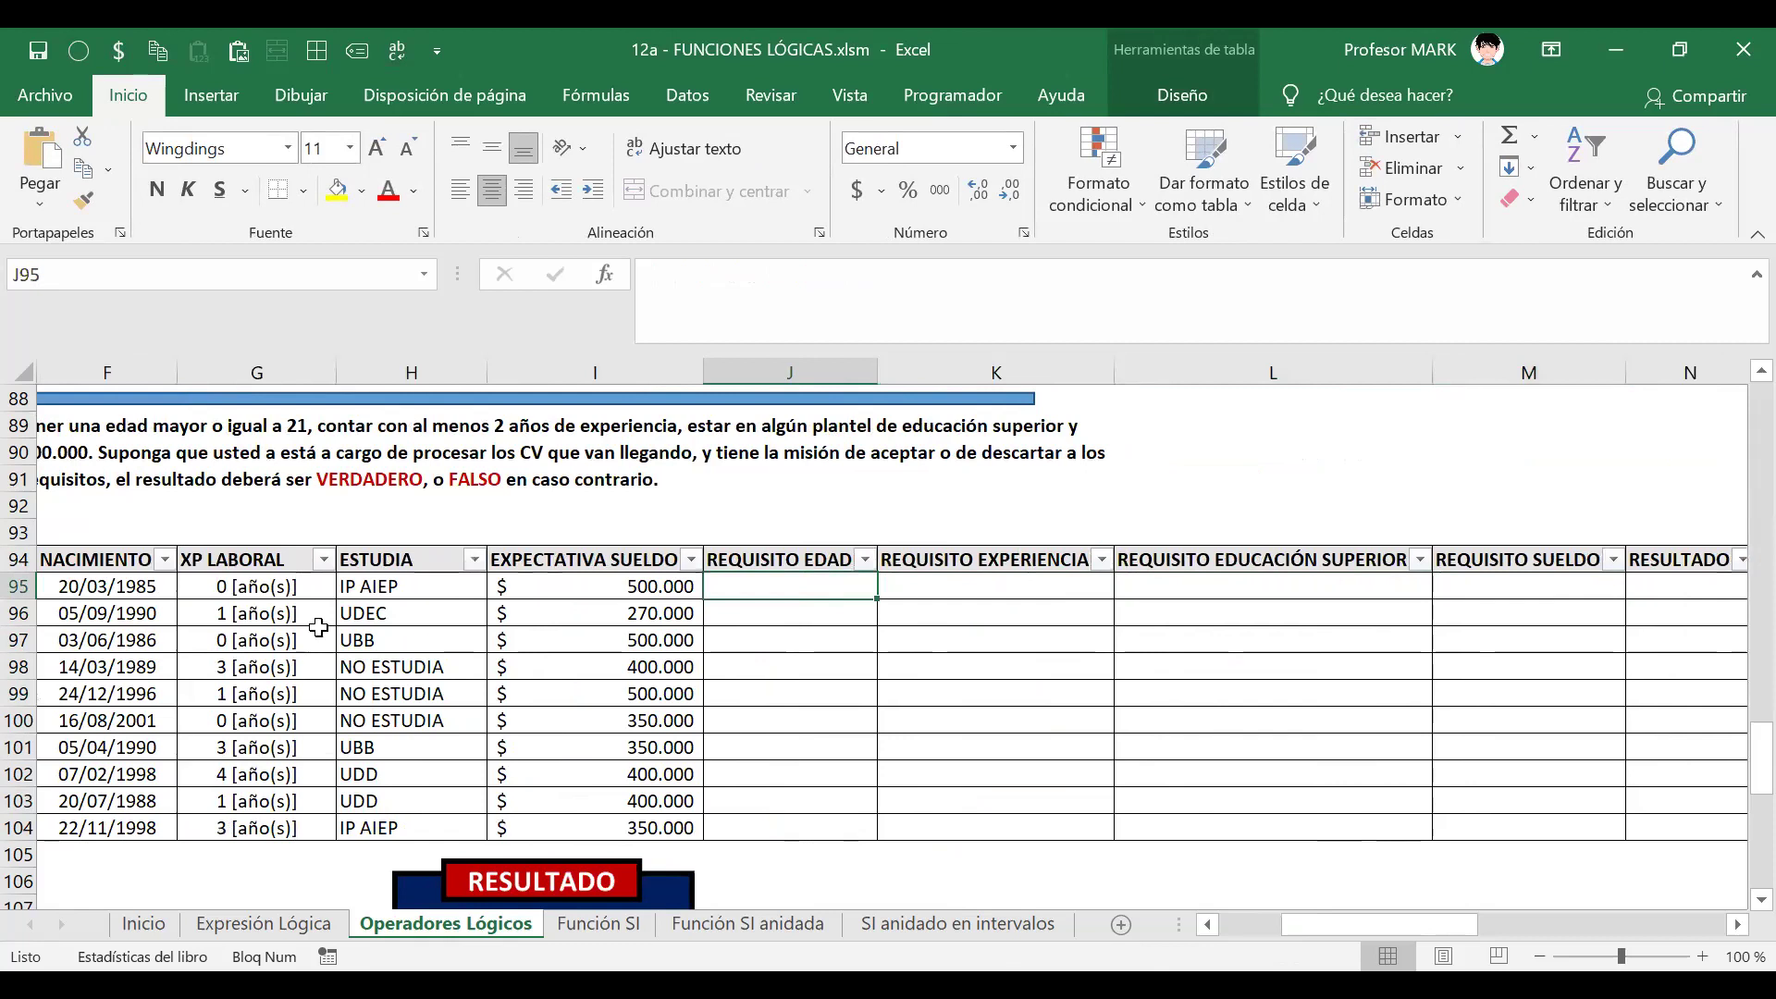
left_click_drag(762, 587, 789, 829)
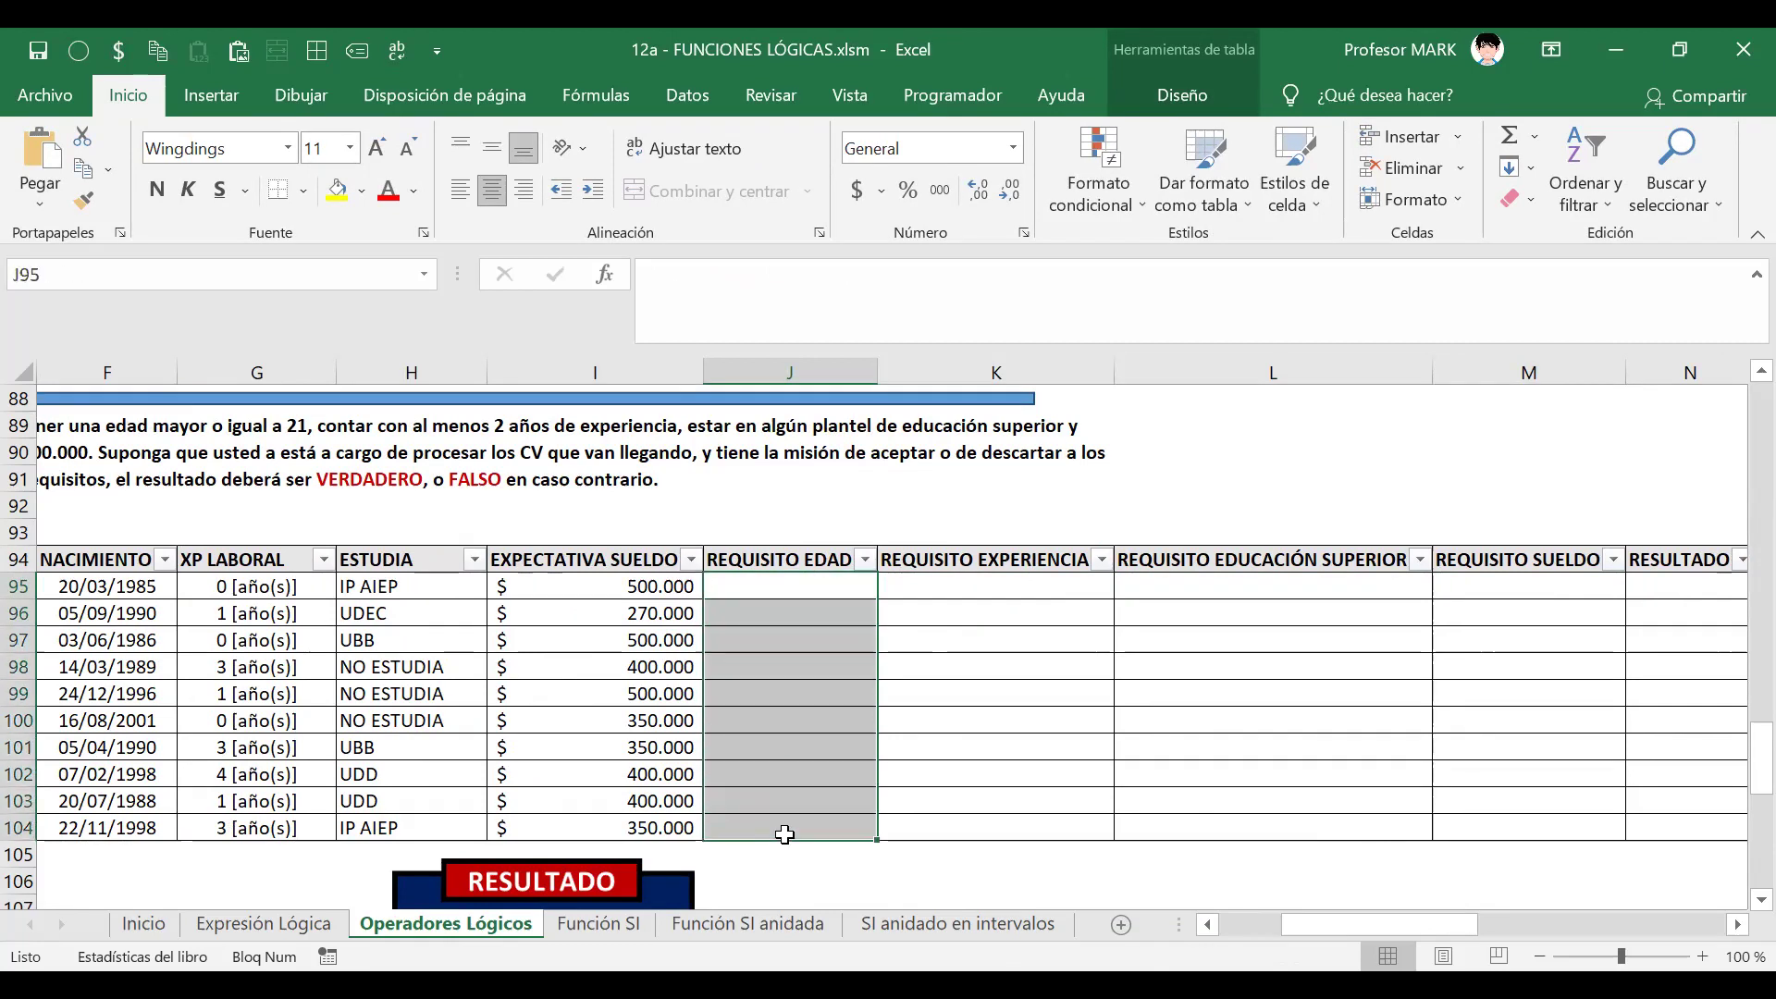
left_click(766, 593)
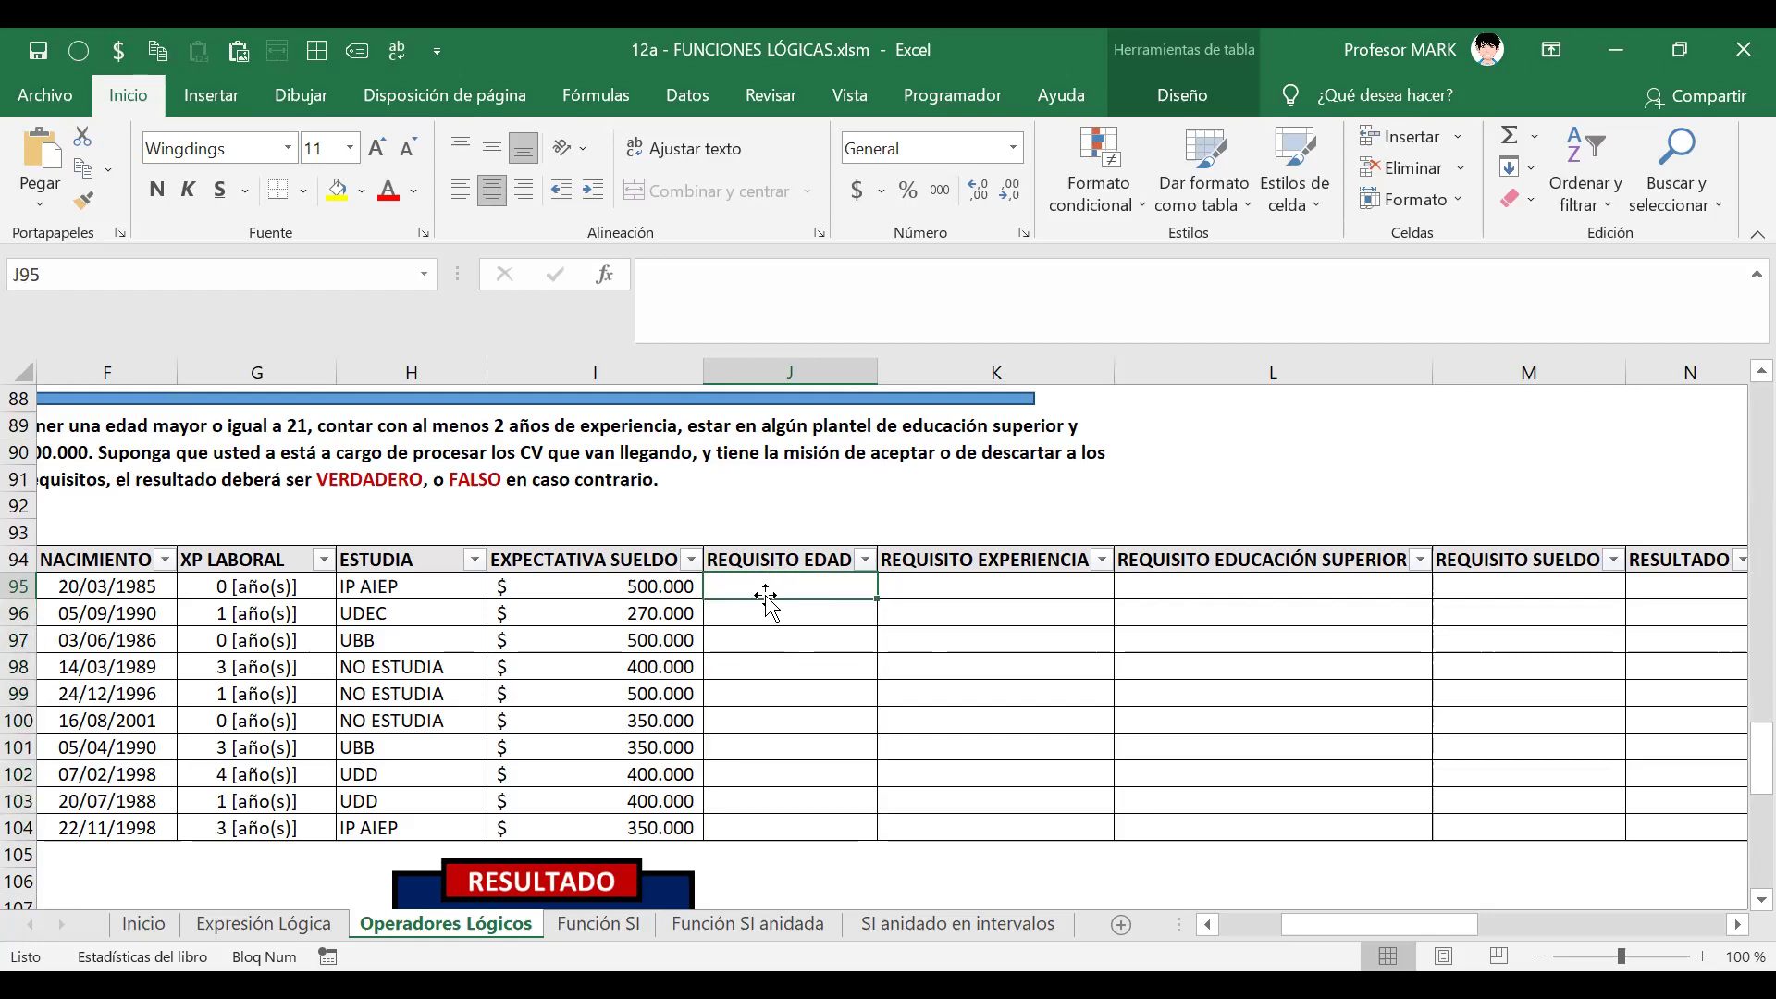
left_click(942, 587)
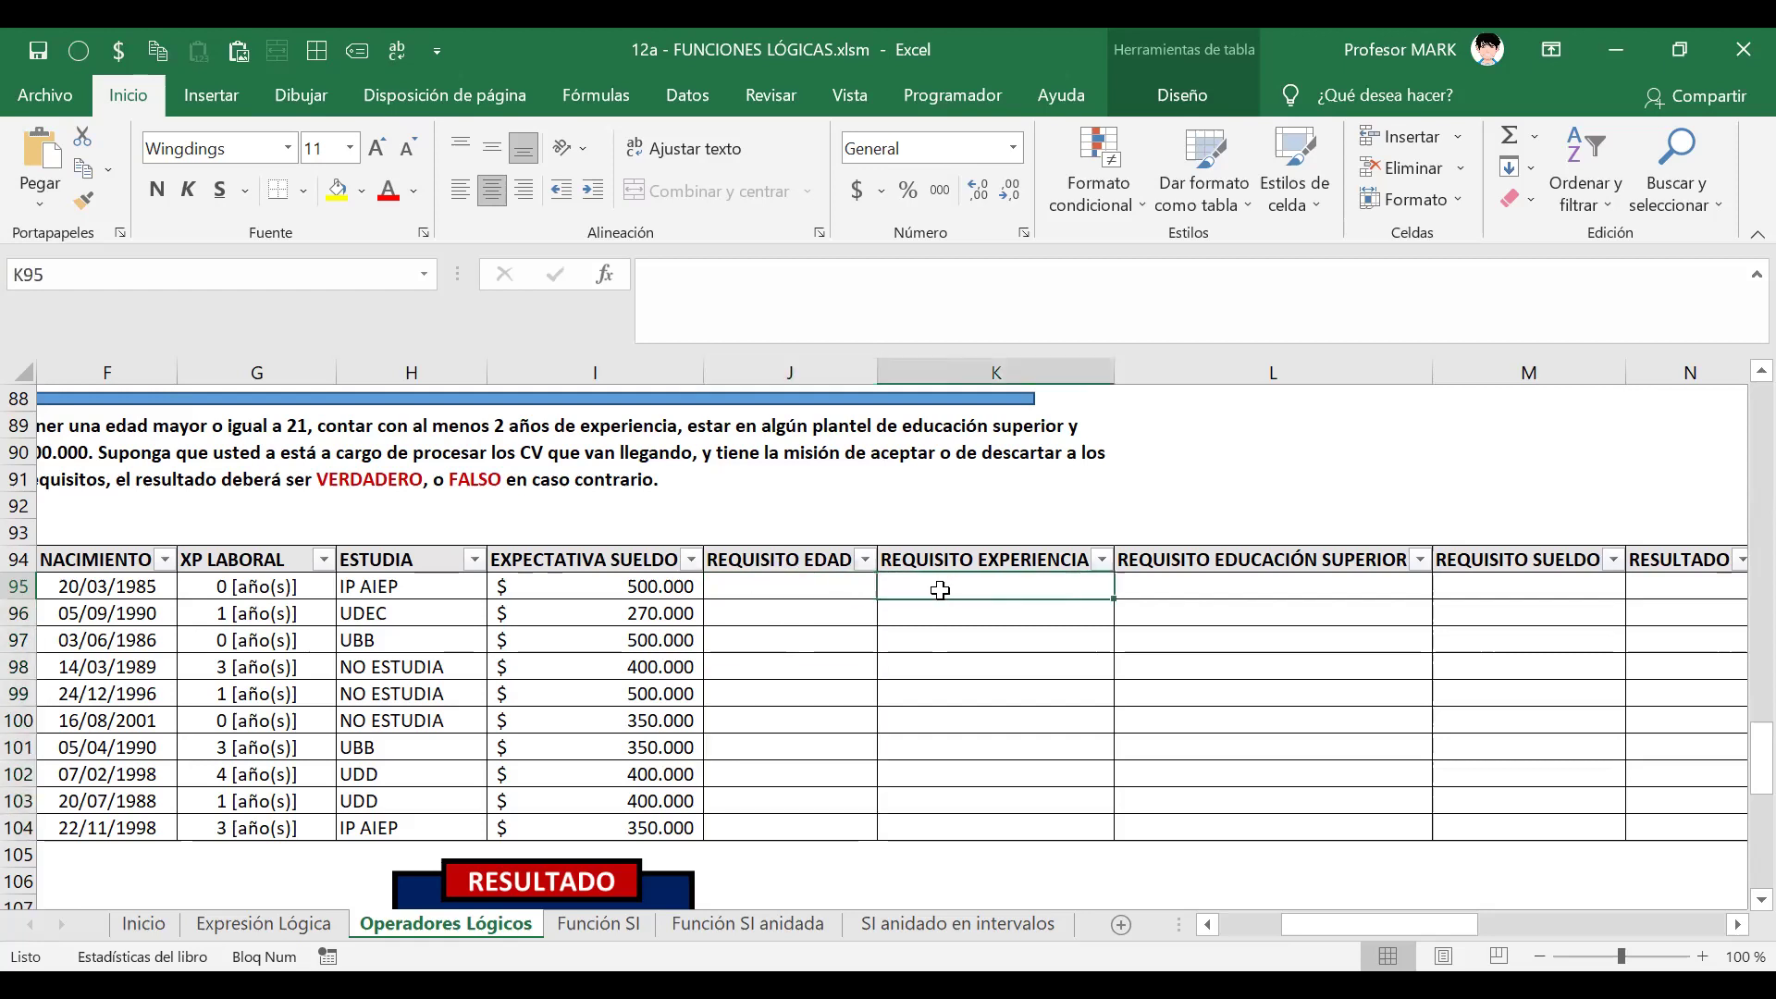
left_click(1199, 593)
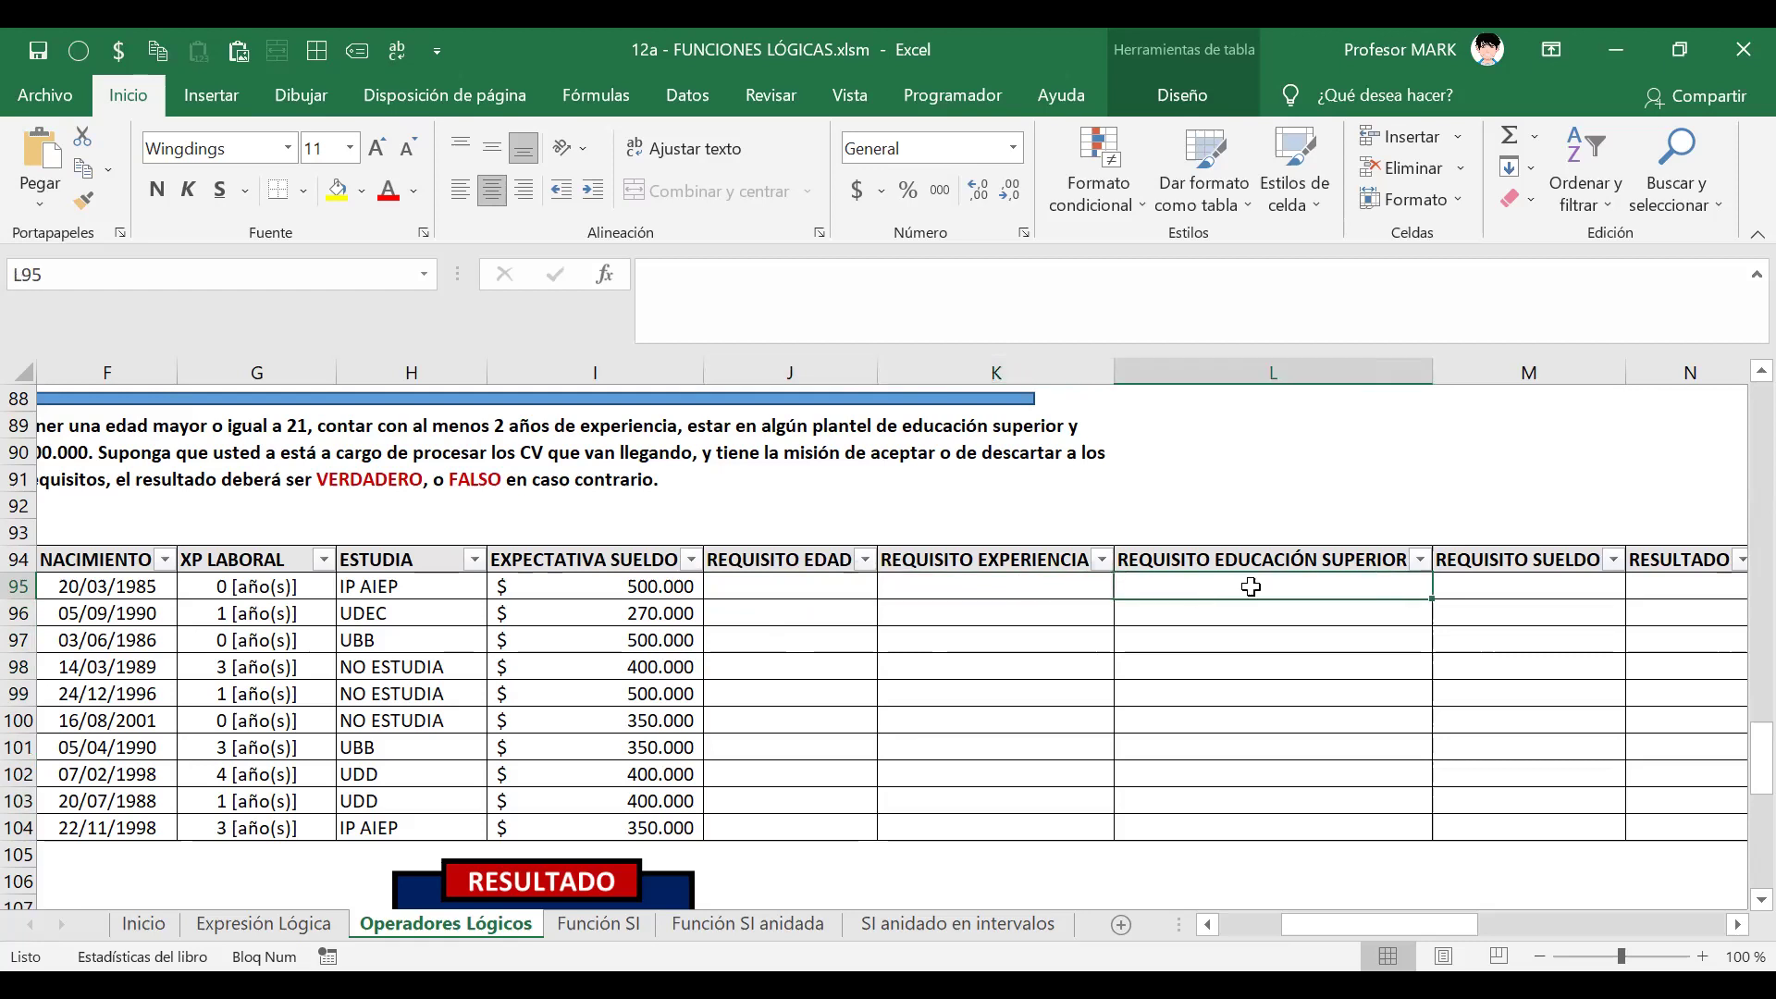
left_click(1529, 583)
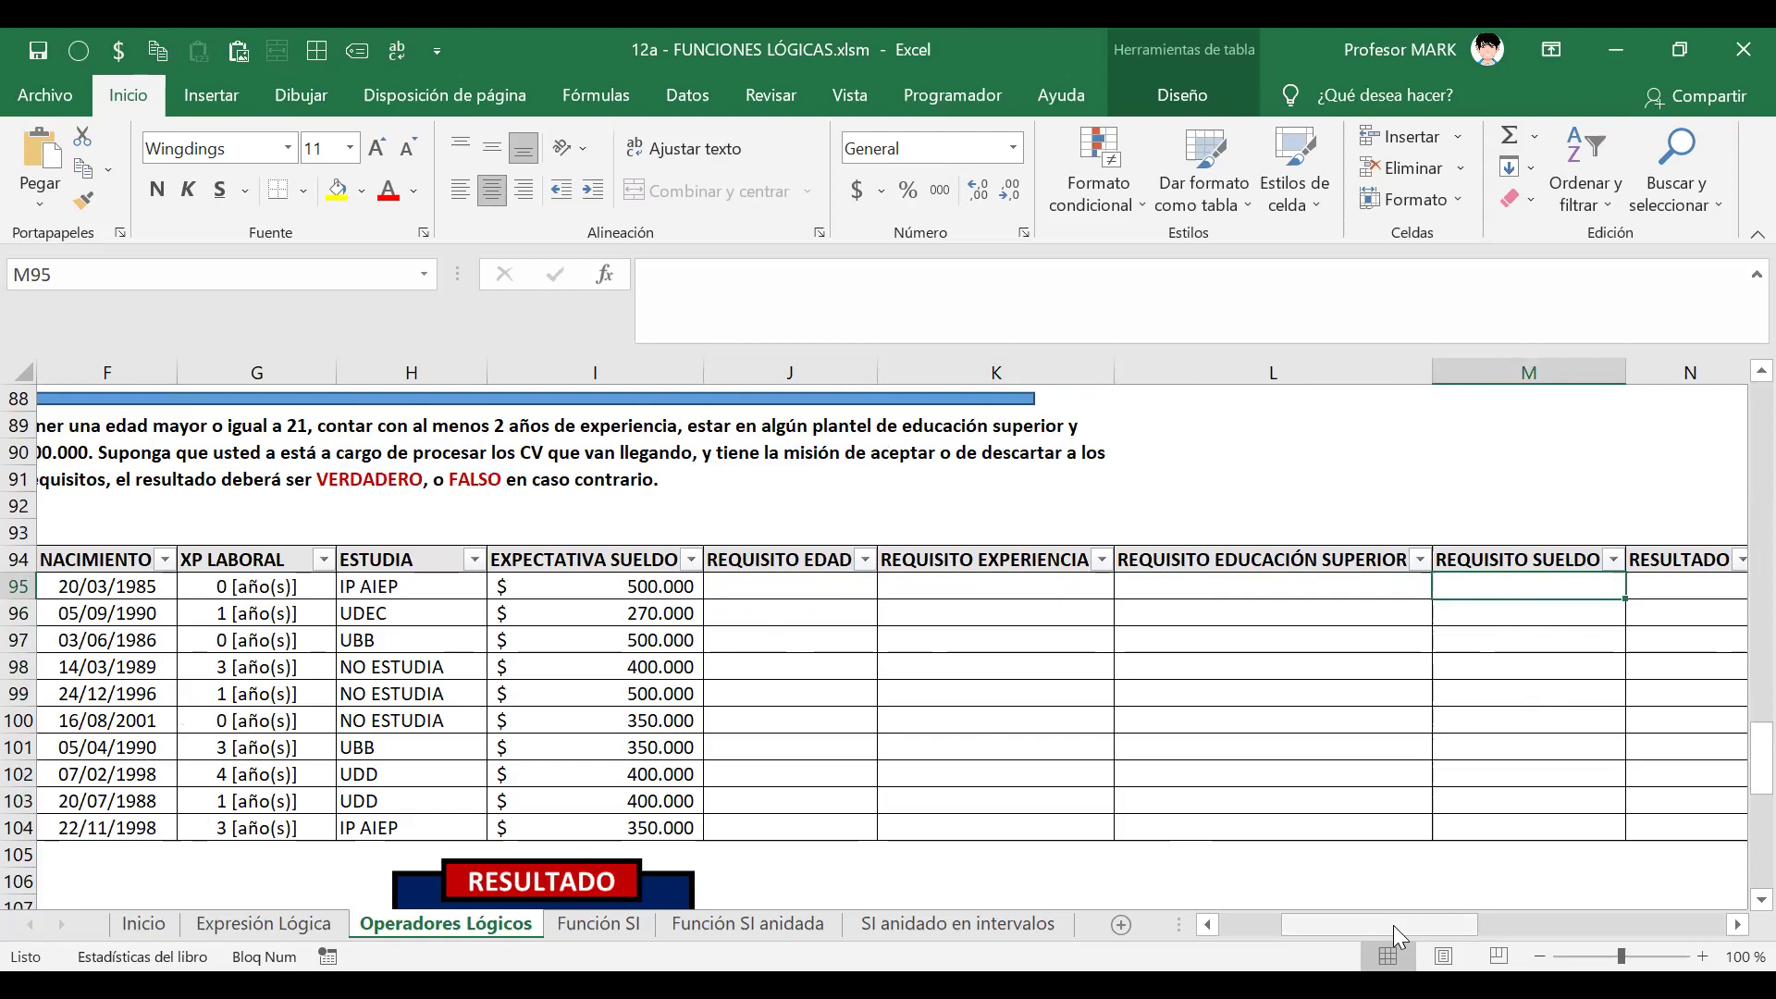
left_click_drag(1393, 925, 1368, 925)
left_click(705, 416)
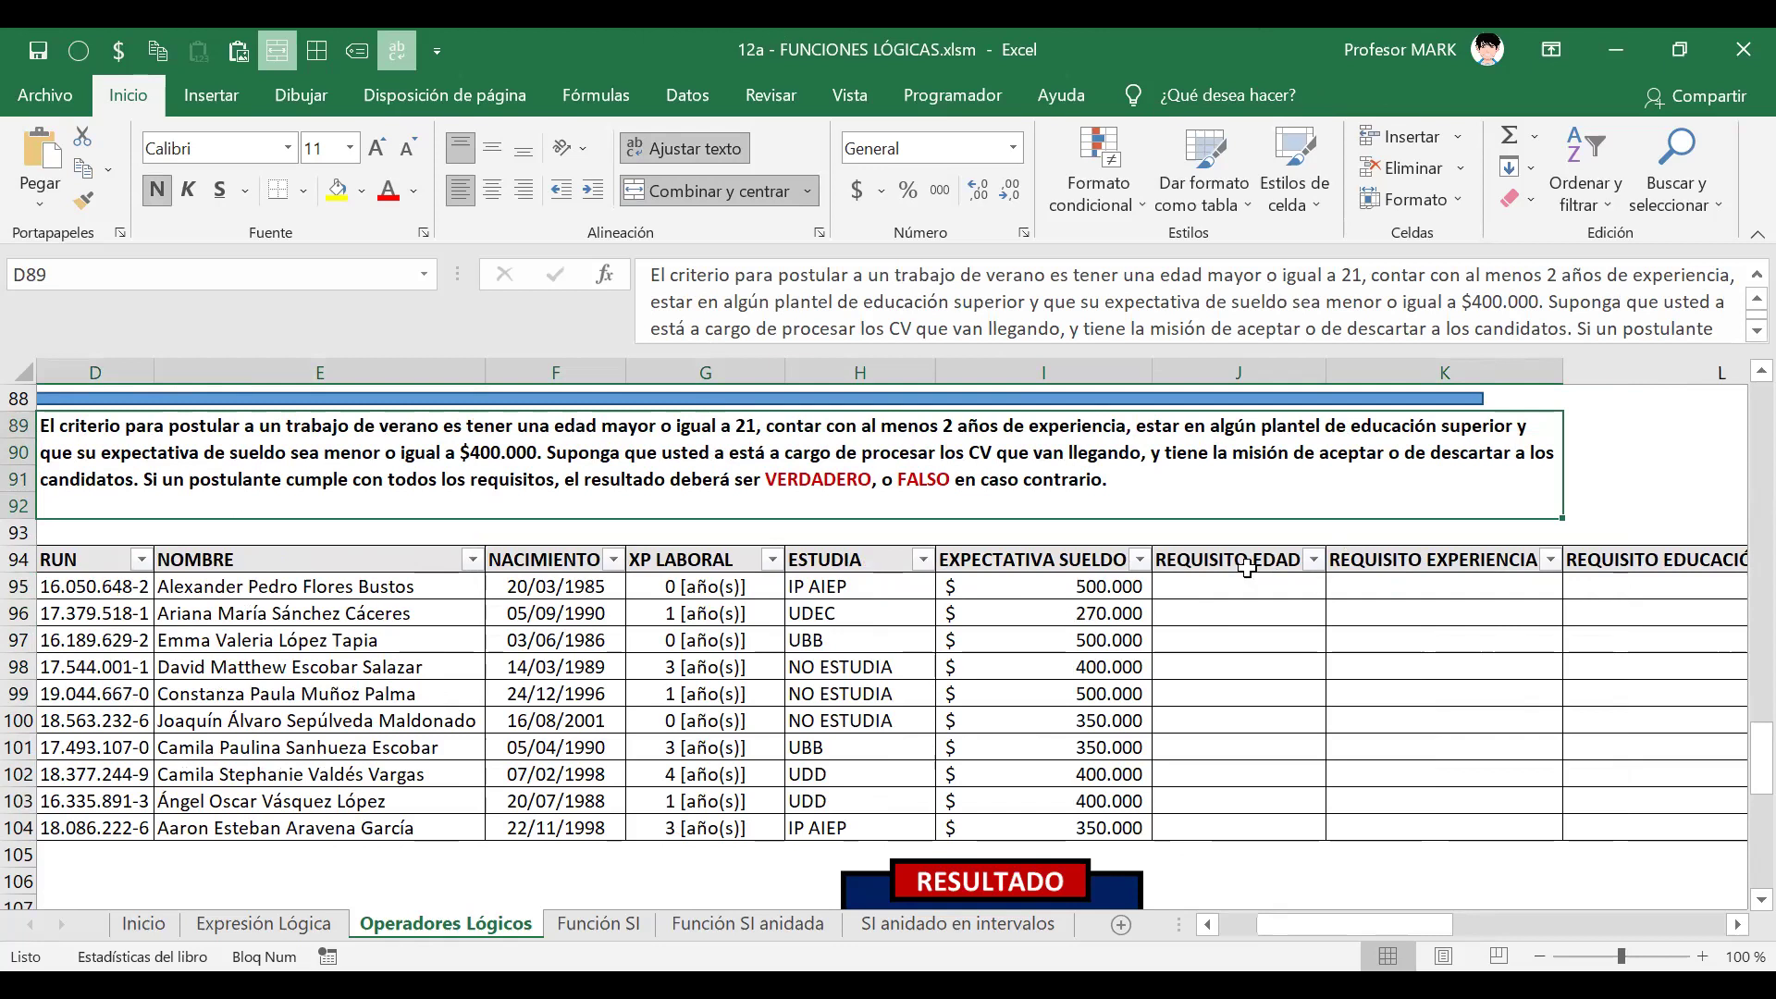
left_click_drag(1244, 568, 1240, 640)
left_click_drag(1402, 558, 1480, 640)
left_click_drag(1598, 566, 1619, 643)
left_click_drag(1402, 921, 1440, 921)
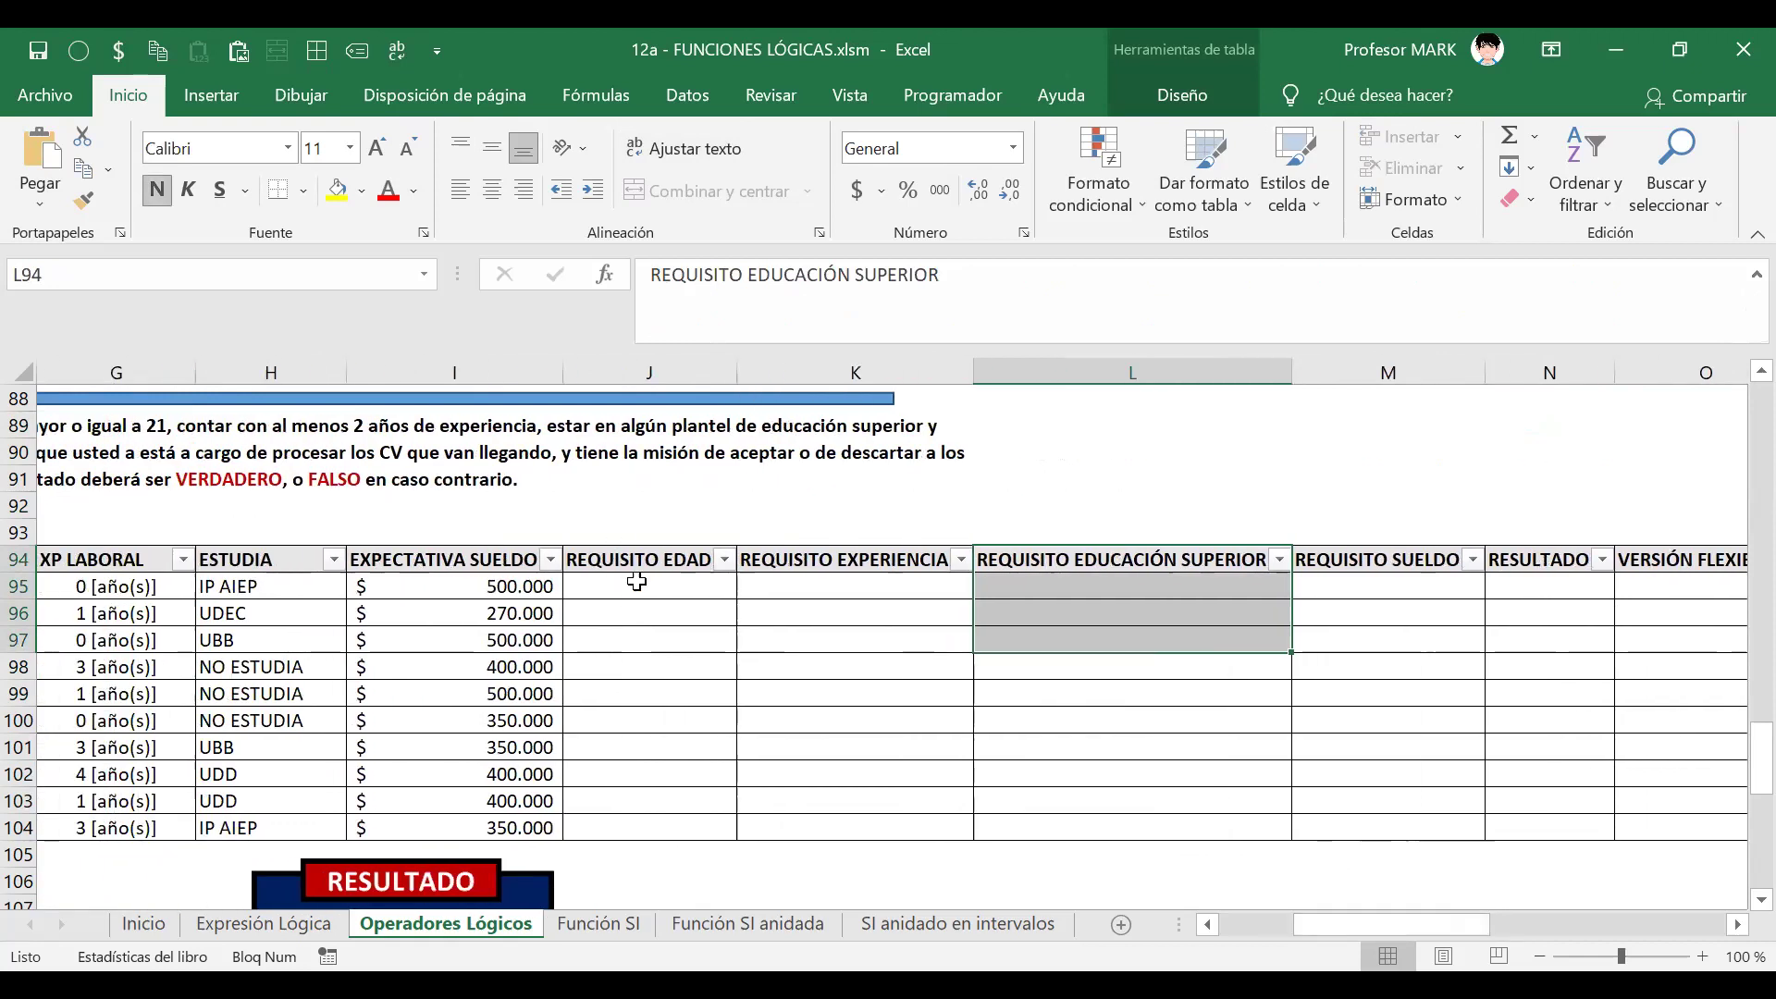
left_click_drag(655, 562, 671, 722)
left_click_drag(849, 562, 851, 747)
left_click_drag(1146, 567, 1157, 749)
left_click_drag(1365, 592, 1369, 801)
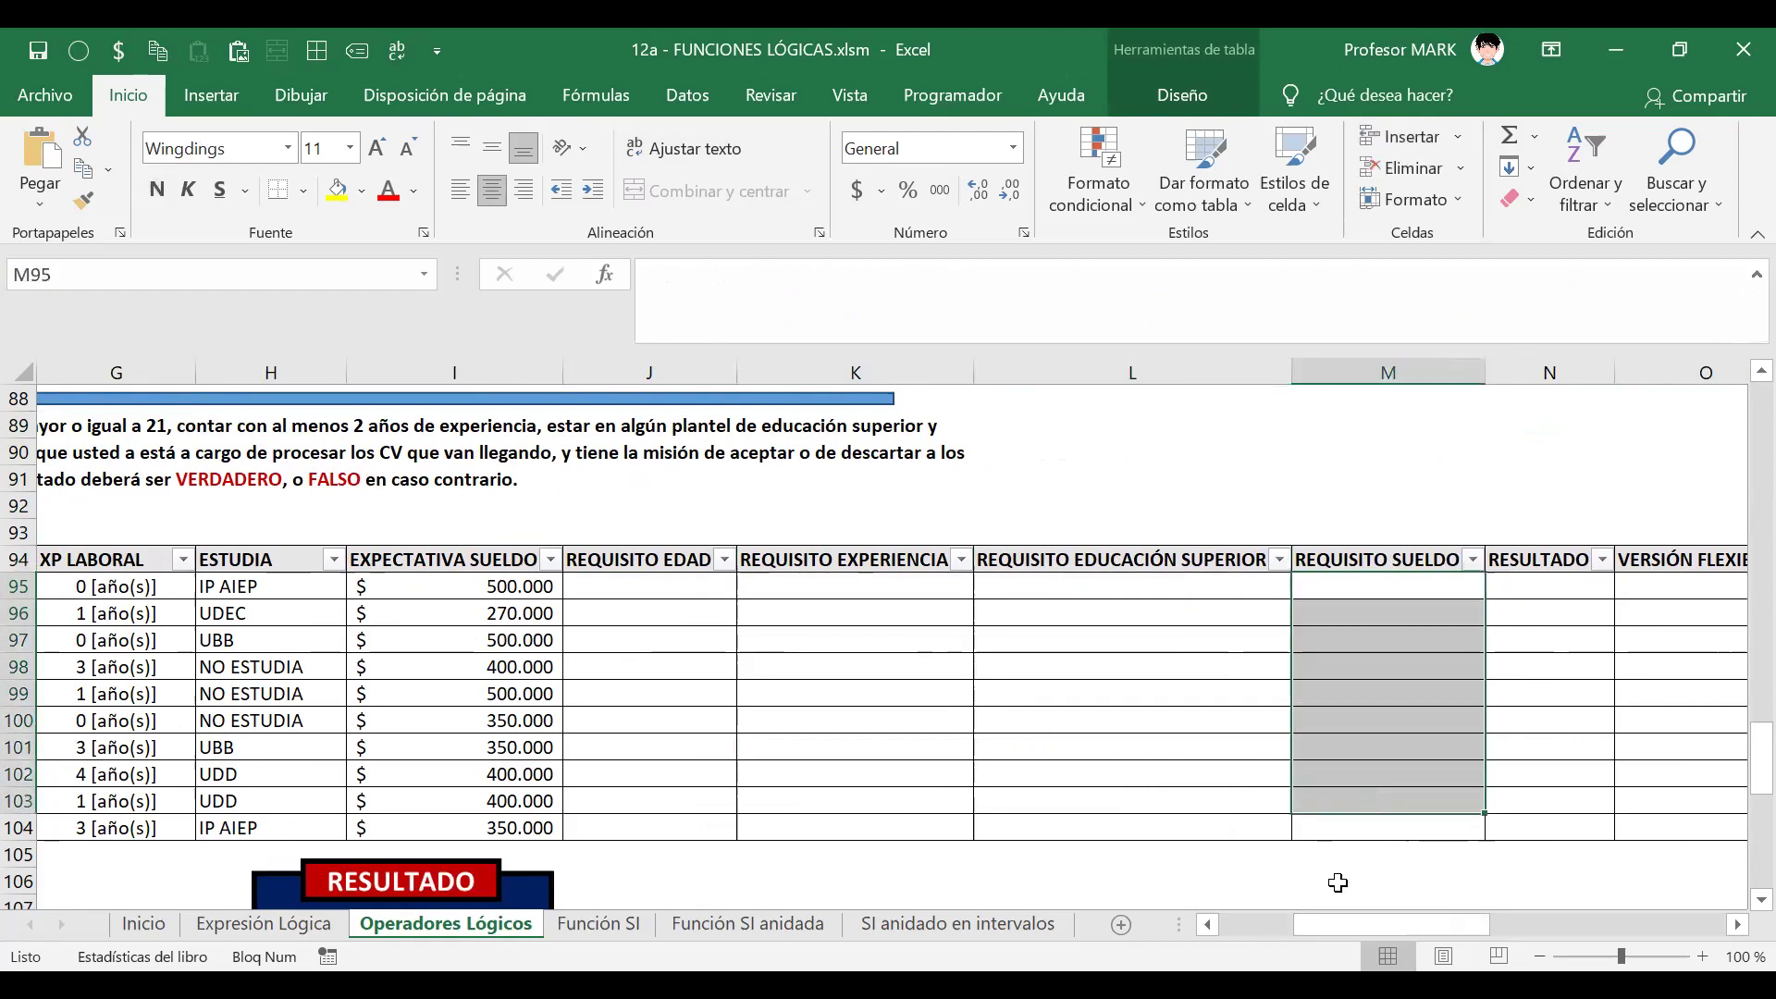
left_click_drag(1350, 927, 1311, 925)
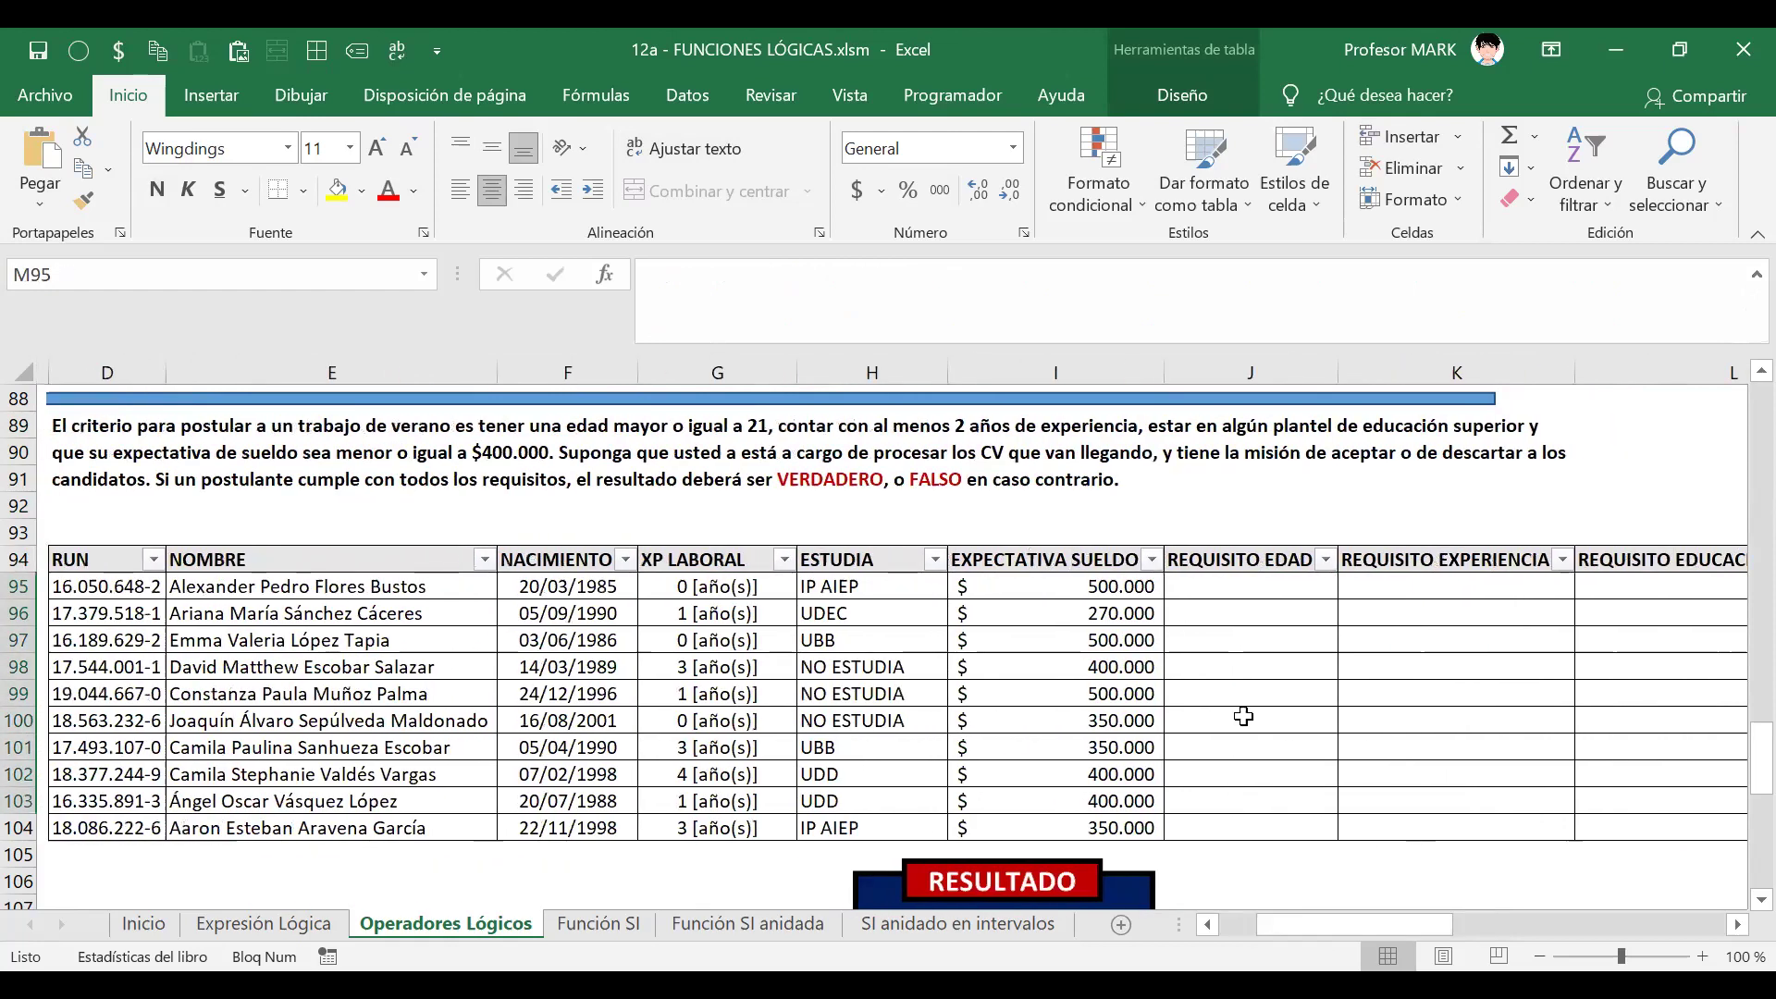
- Type test text into J95 and discard it, leaving the cell empty
left_click(1206, 590)
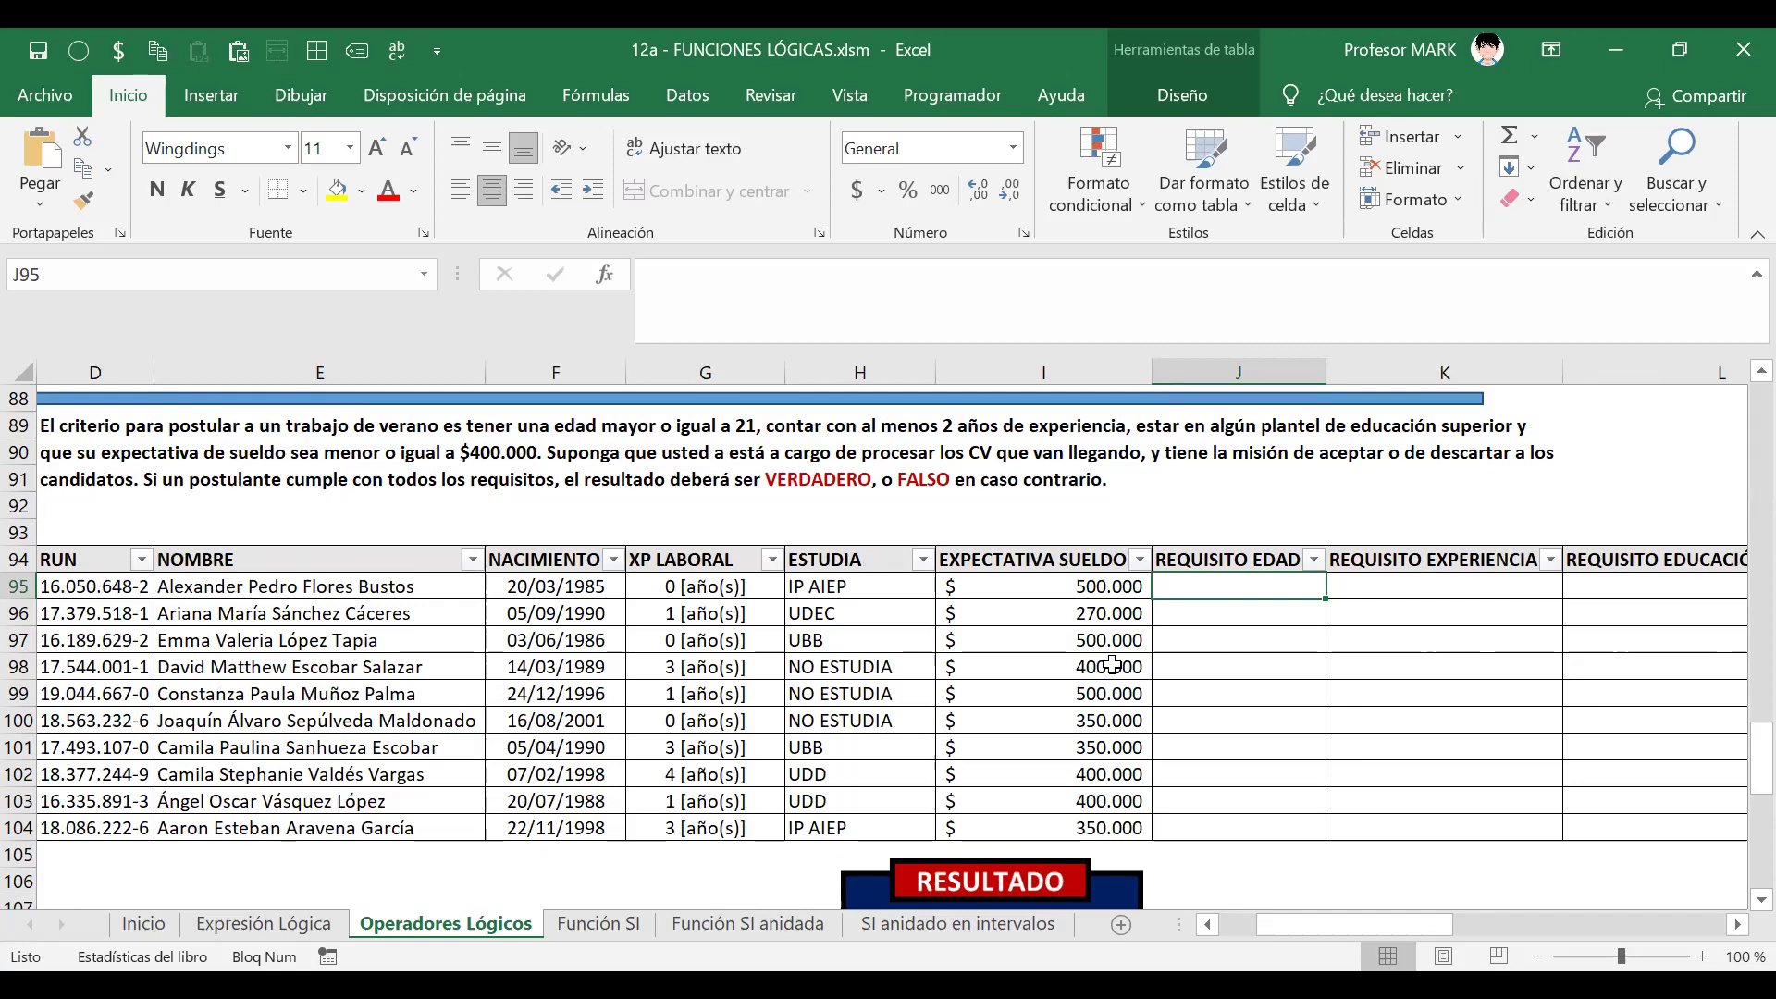
double_click(1195, 585)
key("Escape")
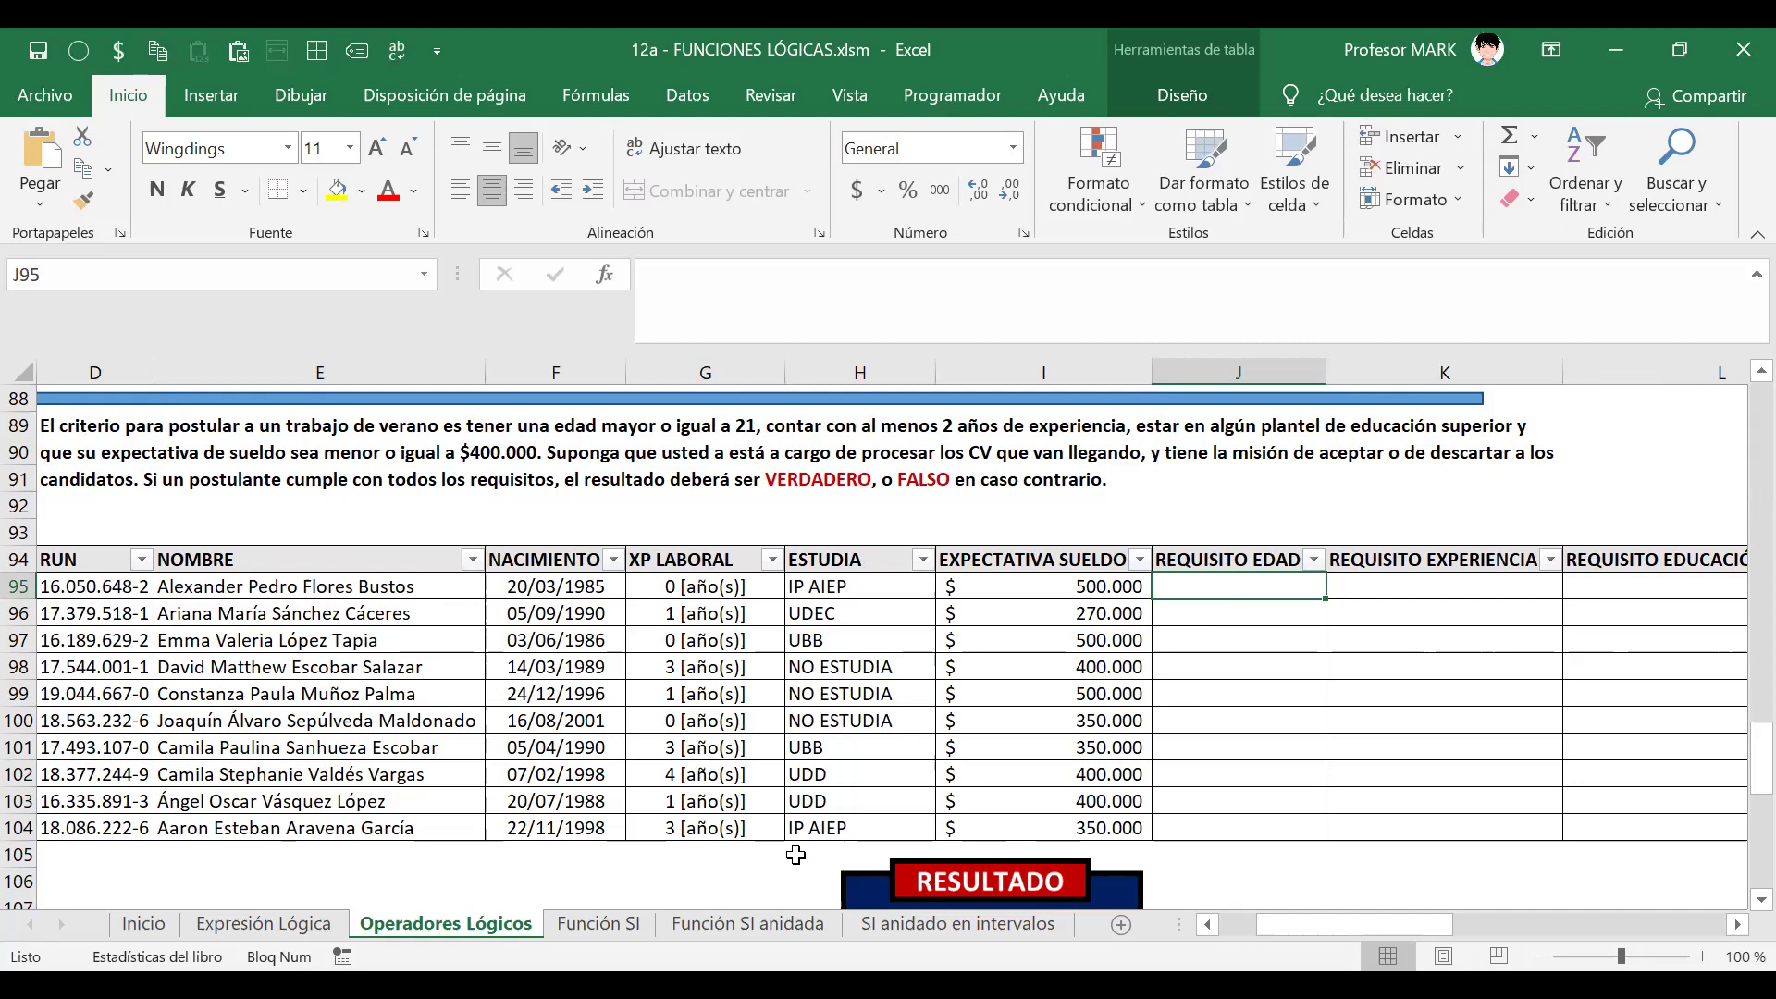
type("pasgjidsgl")
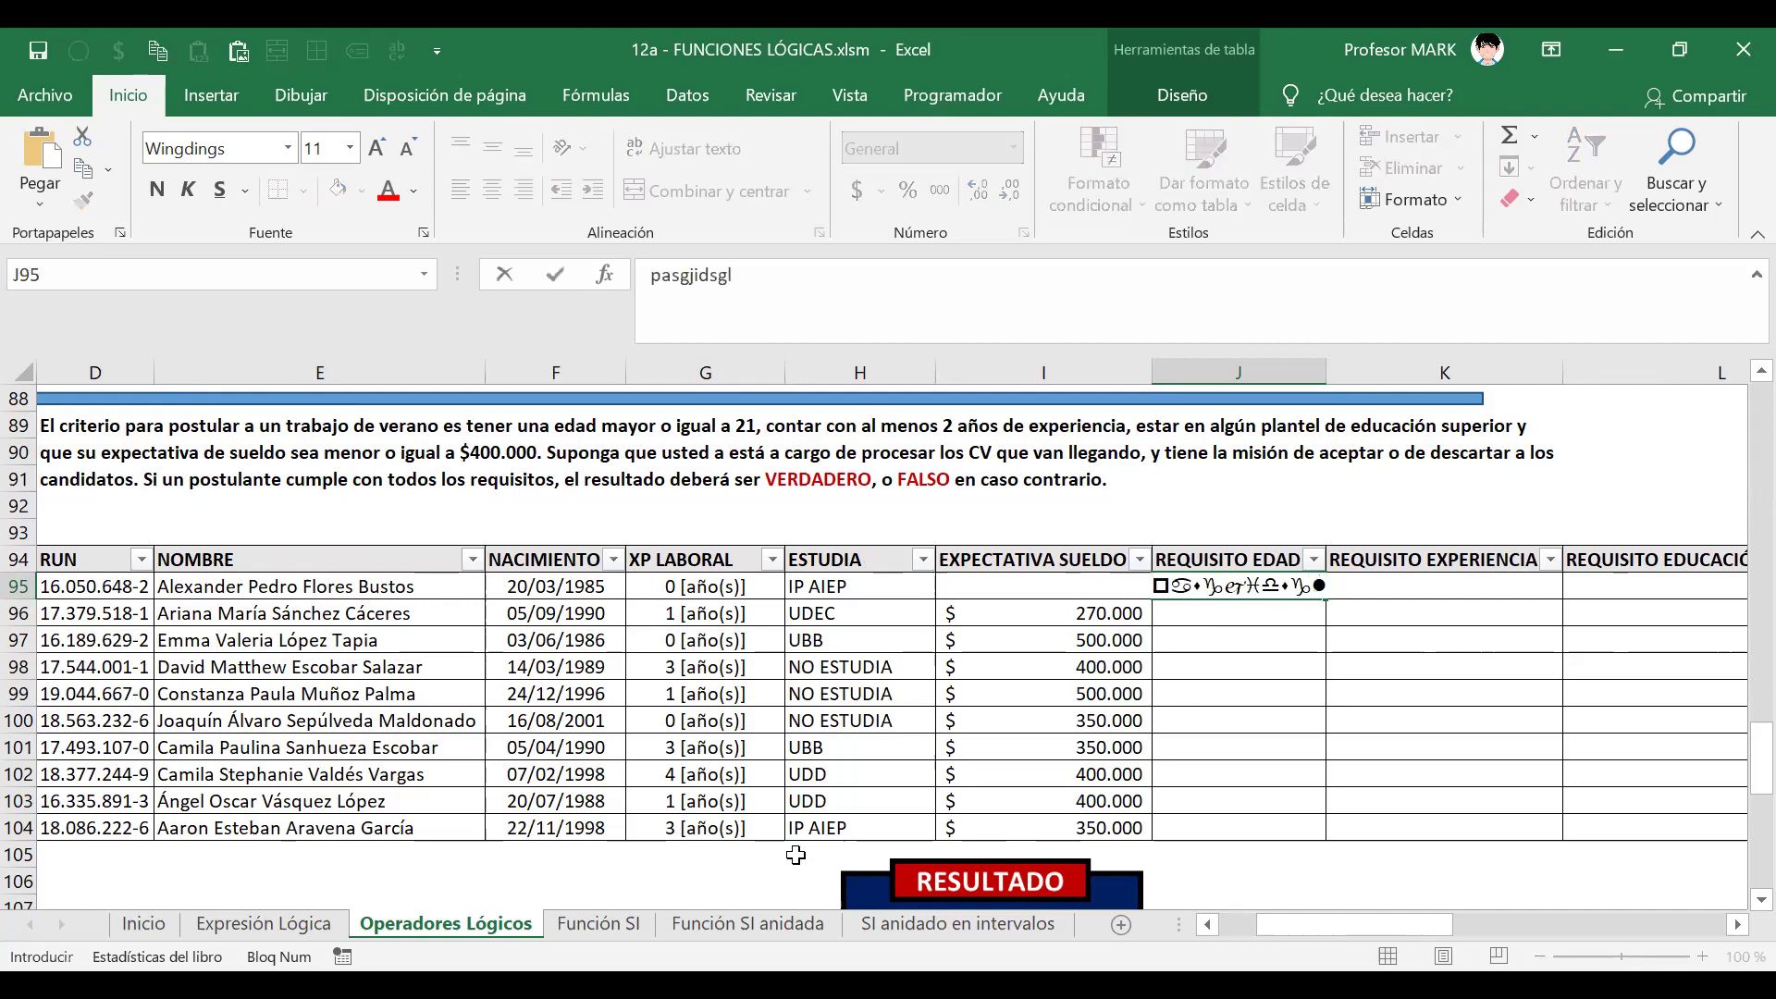
type("dksghiergsdgsekgdkjvbsdkjghfashbdshghjsds")
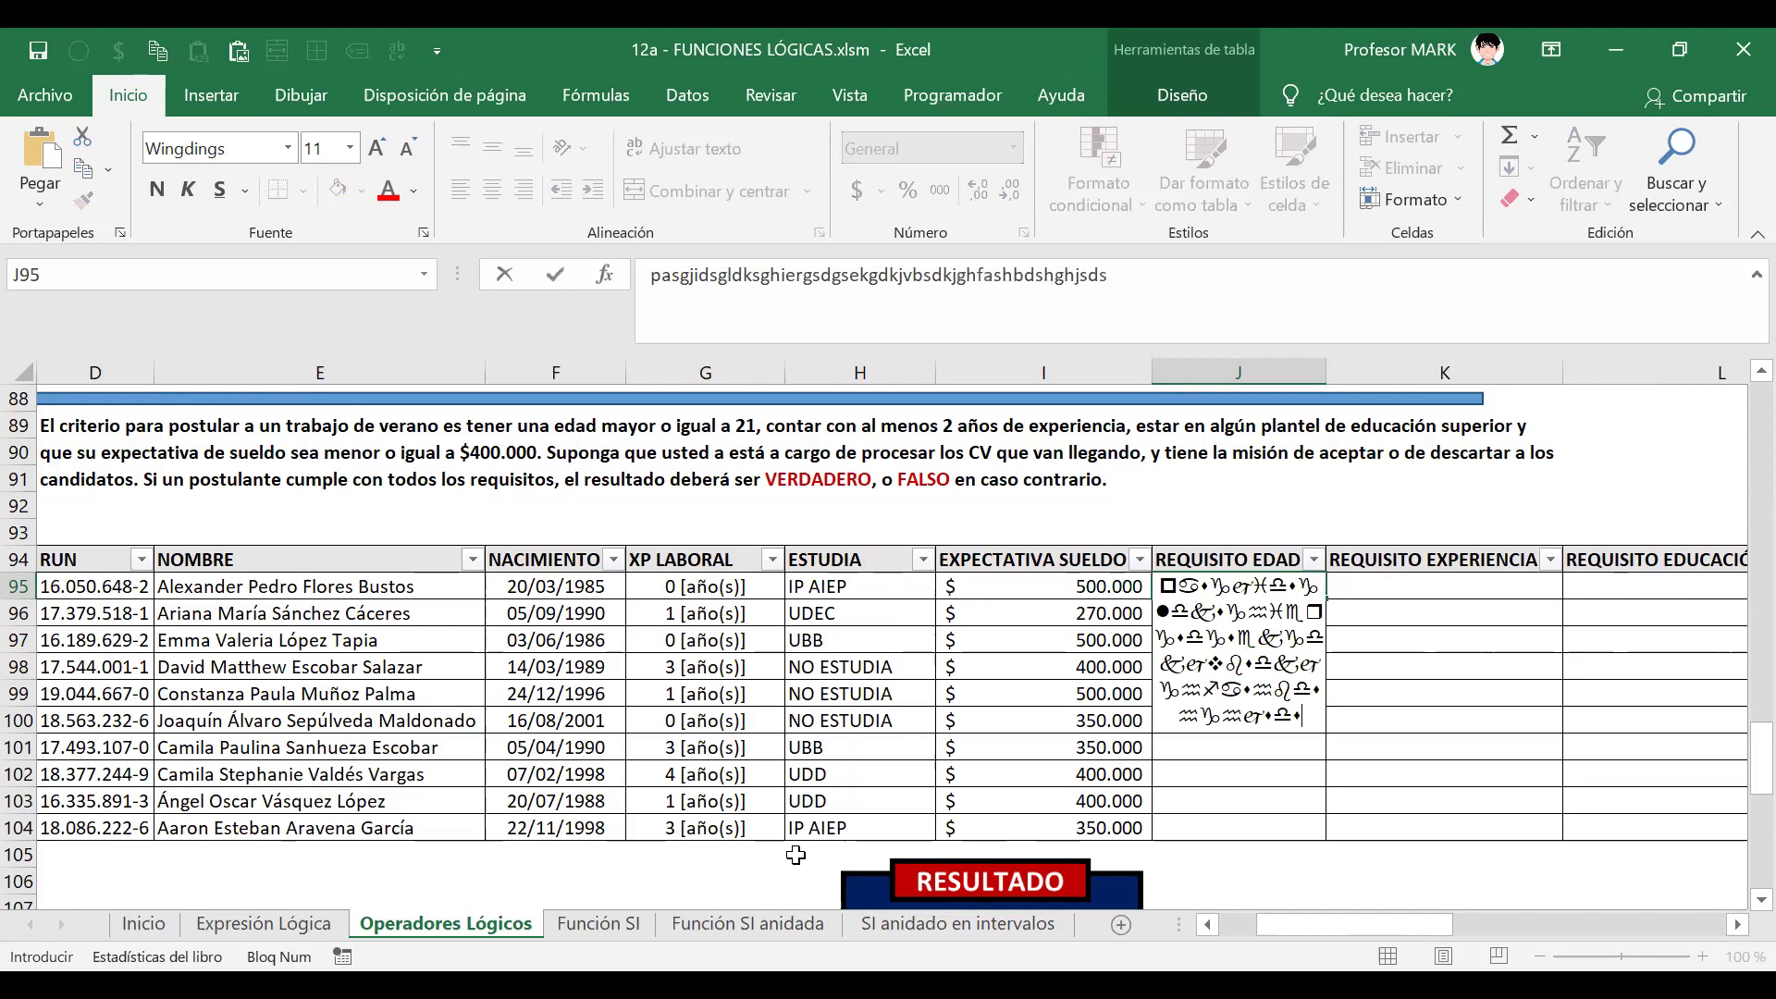
type("sgdsgbdshgfjdsgsgdfjgjsg")
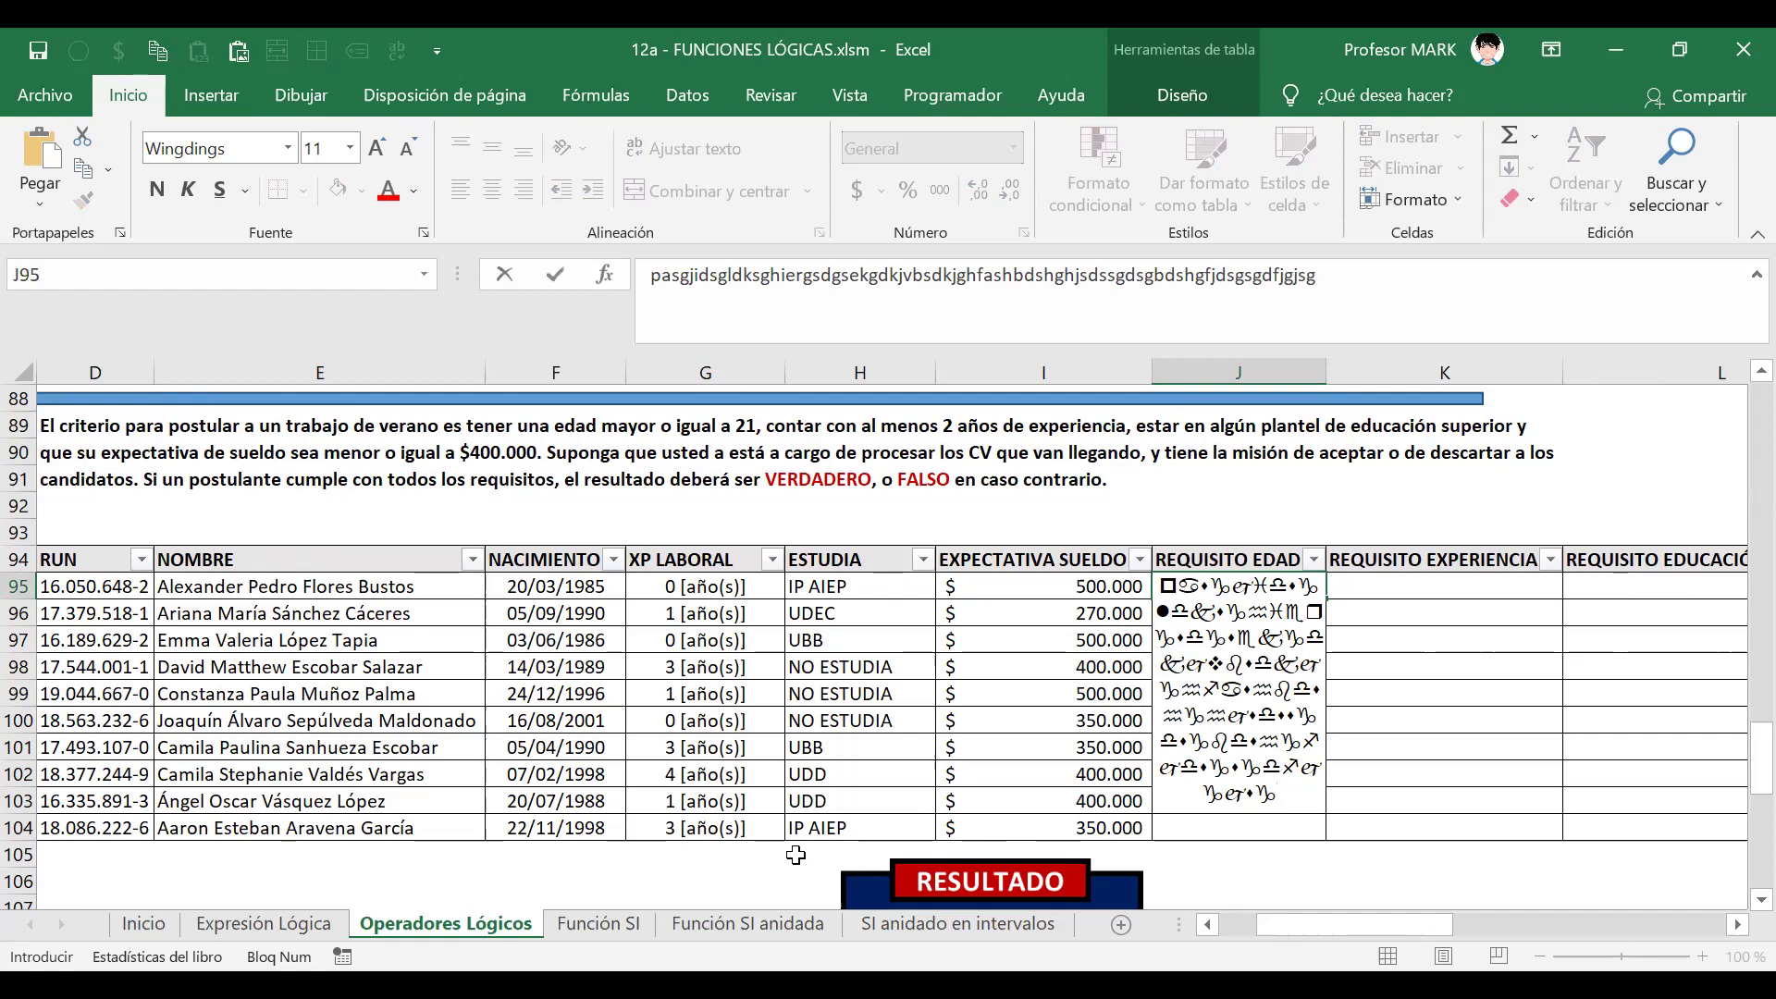
key("Escape")
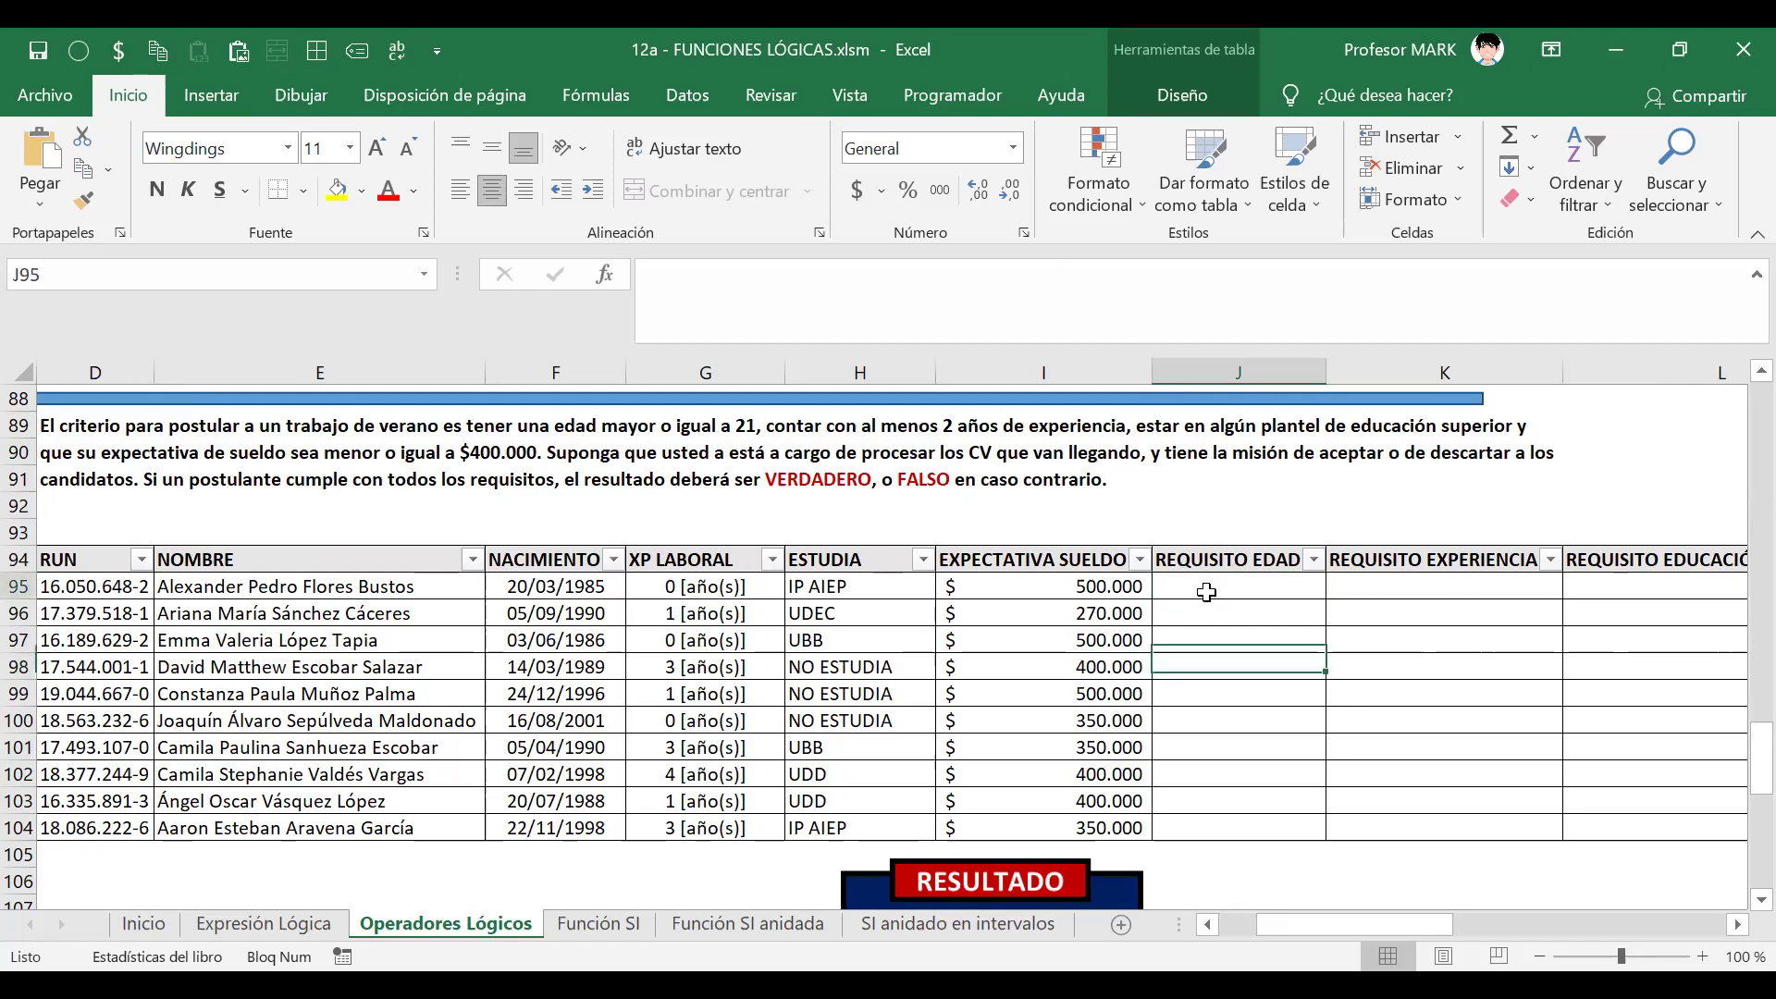
- Save the workbook and discard a second test entry in J95
key("ctrl+s")
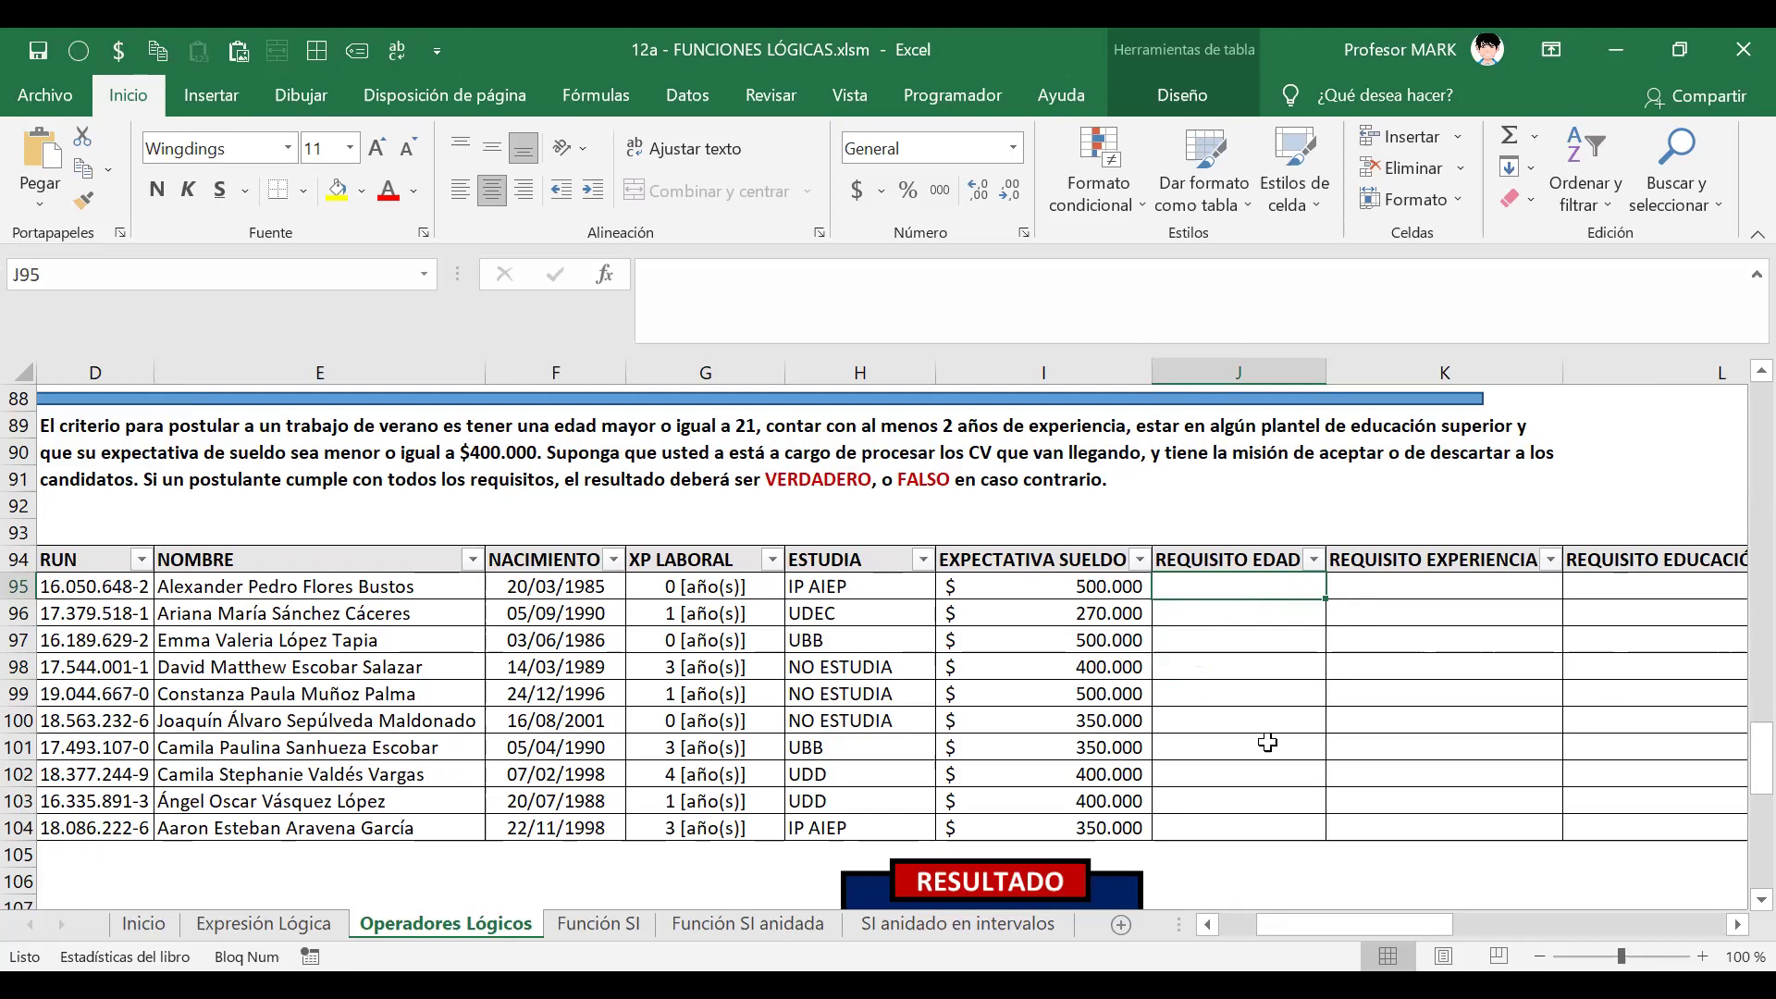
type("werewr")
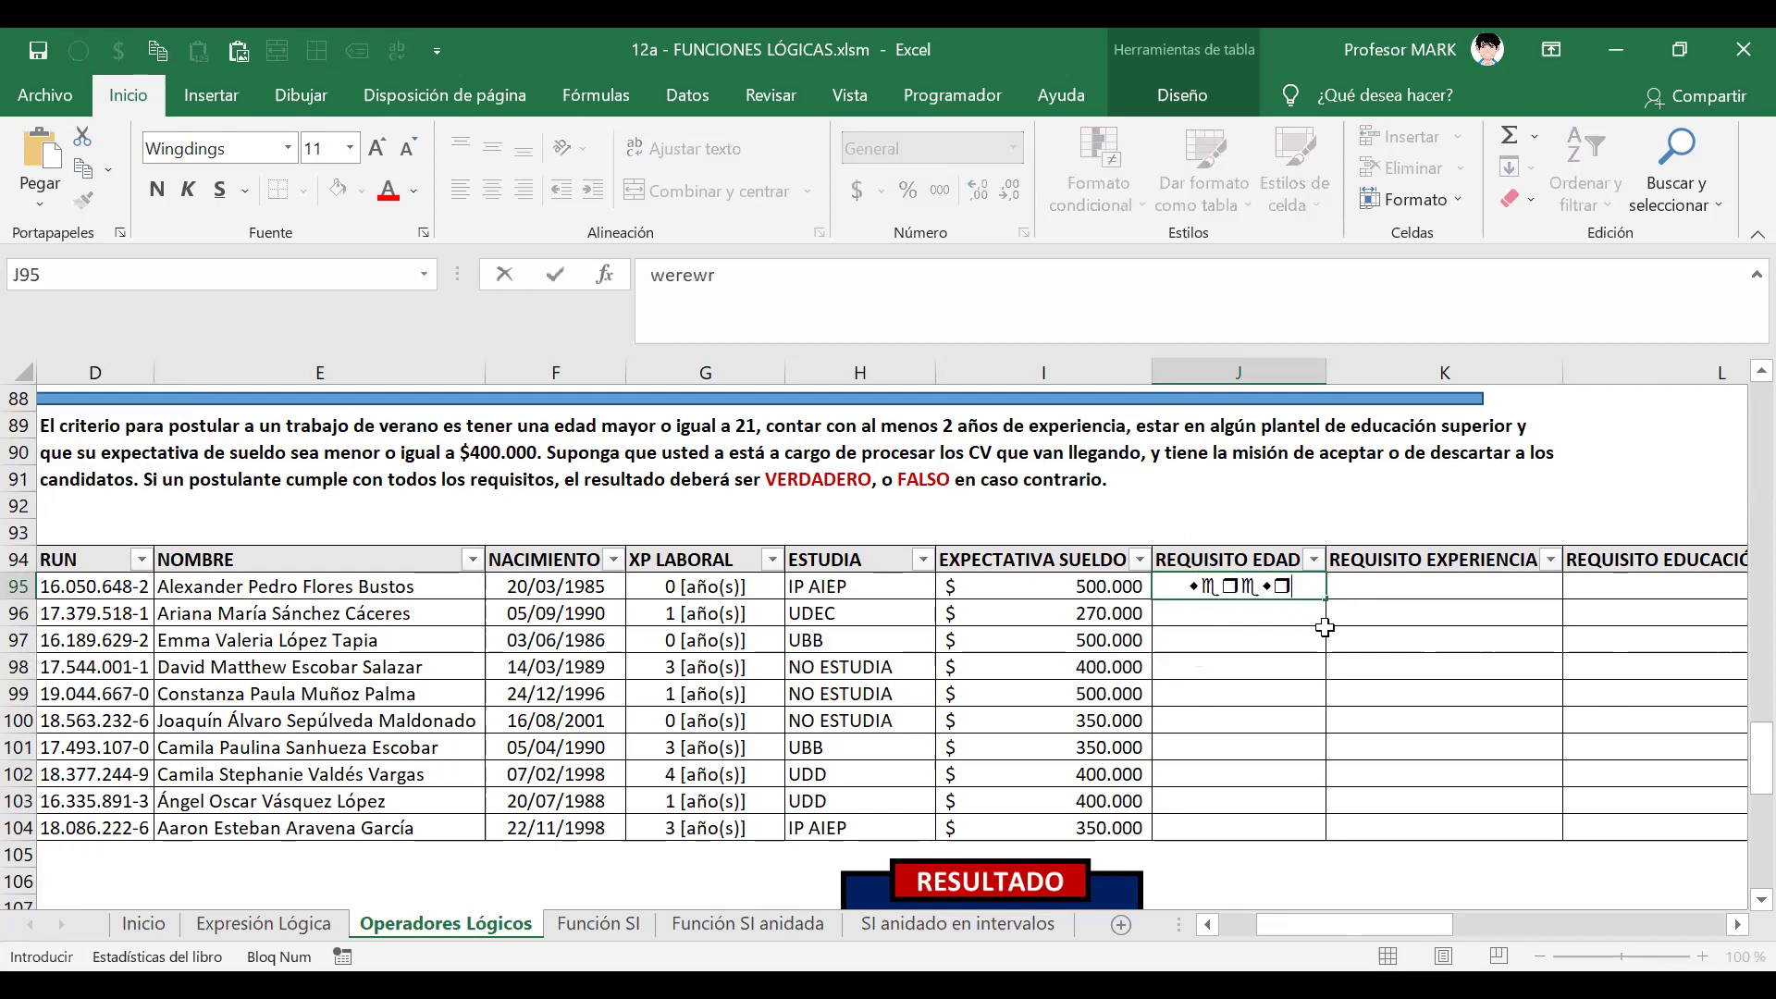
type("ewtertweytyreyerter")
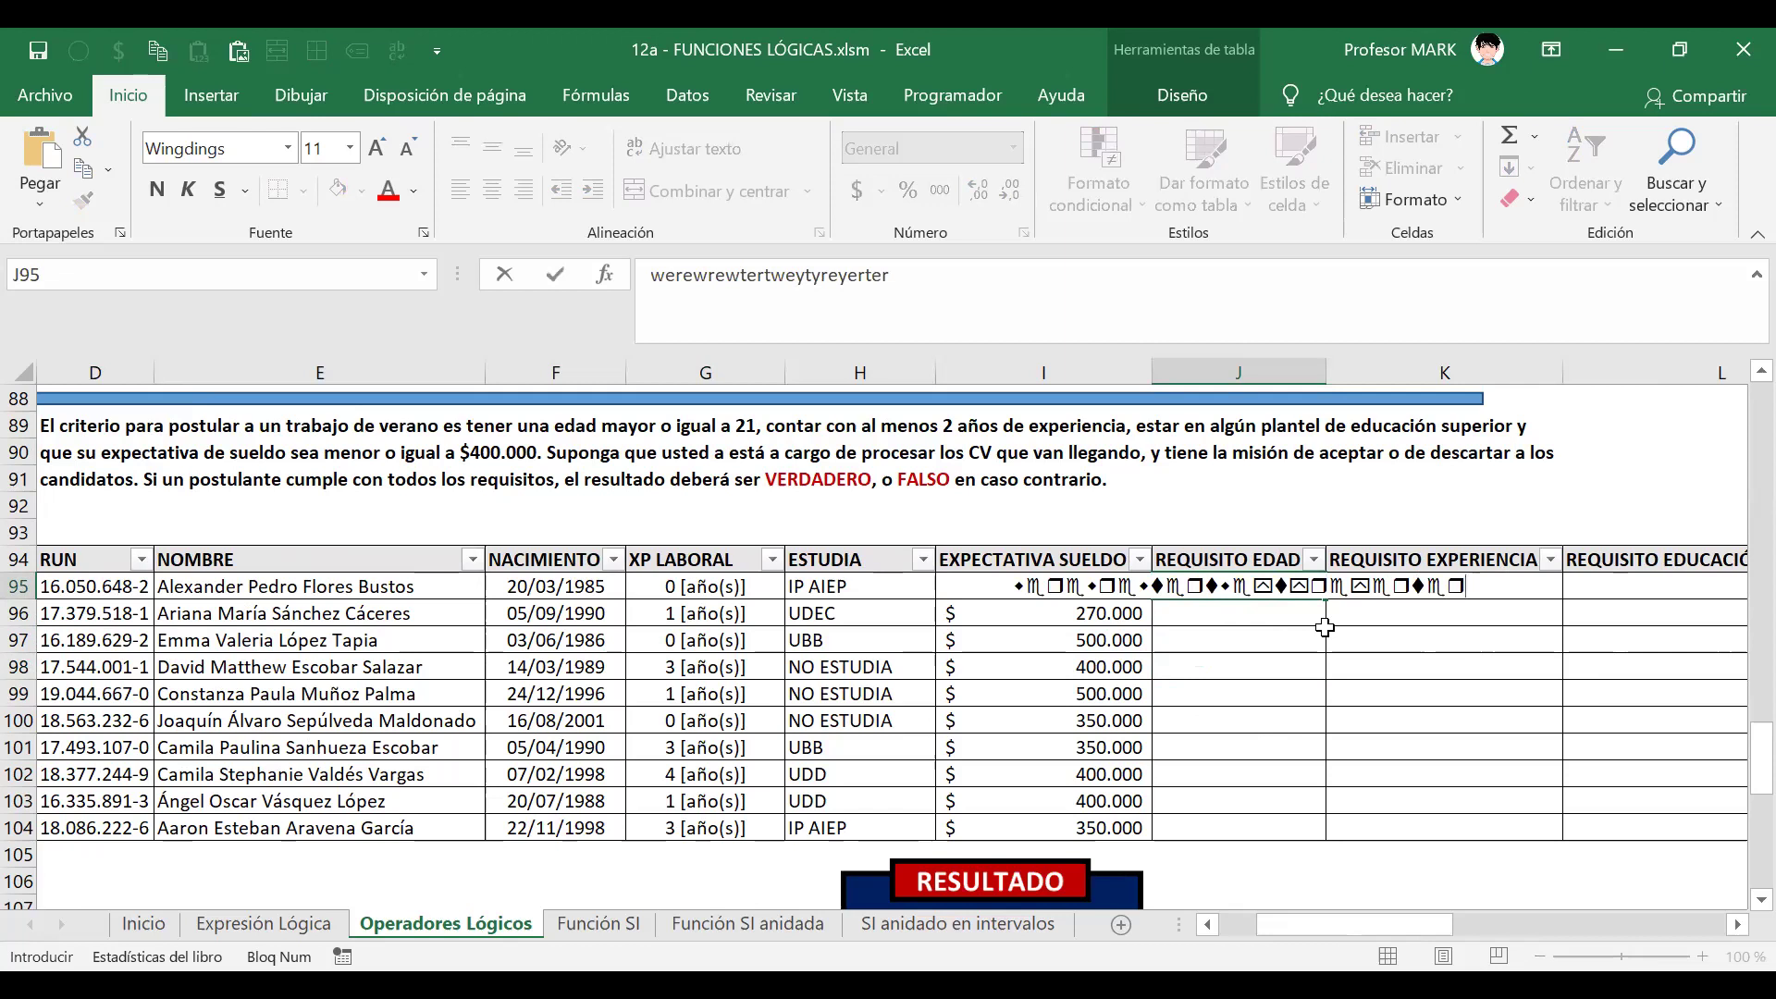
key("Escape")
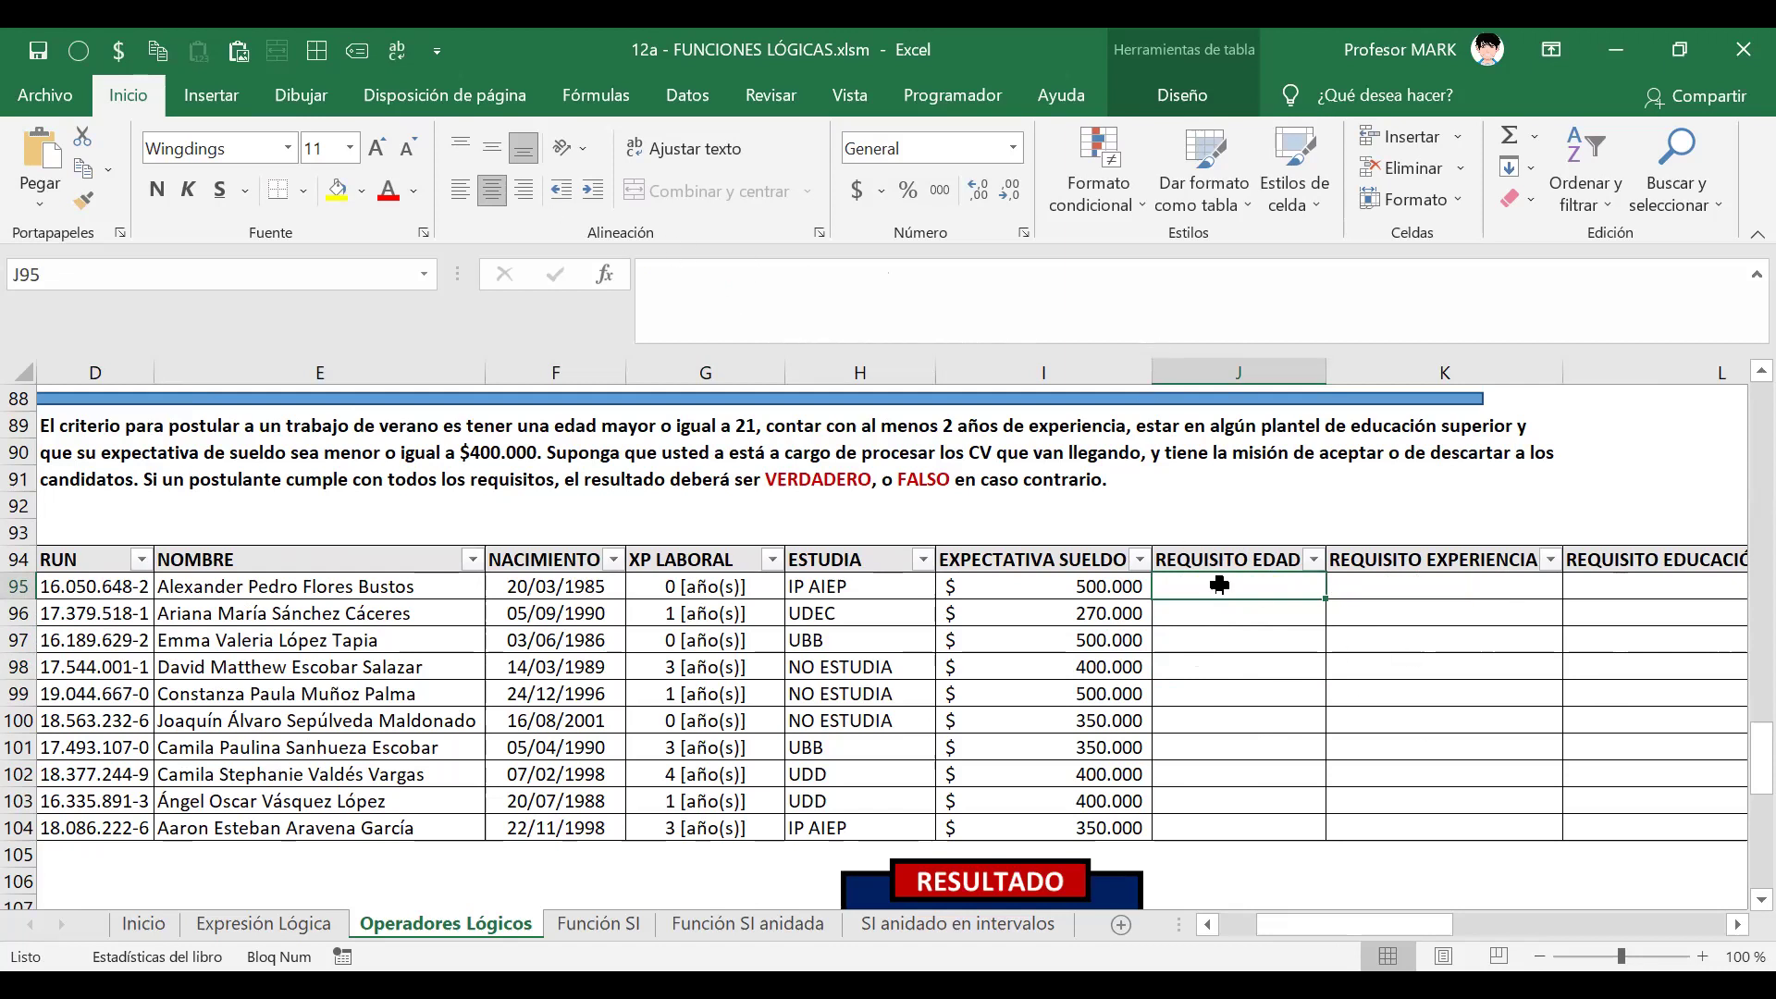
- Write the draft '= LA EDAD DEL CANDIDATO >= 21' for J95 in the formula bar
left_click(749, 281)
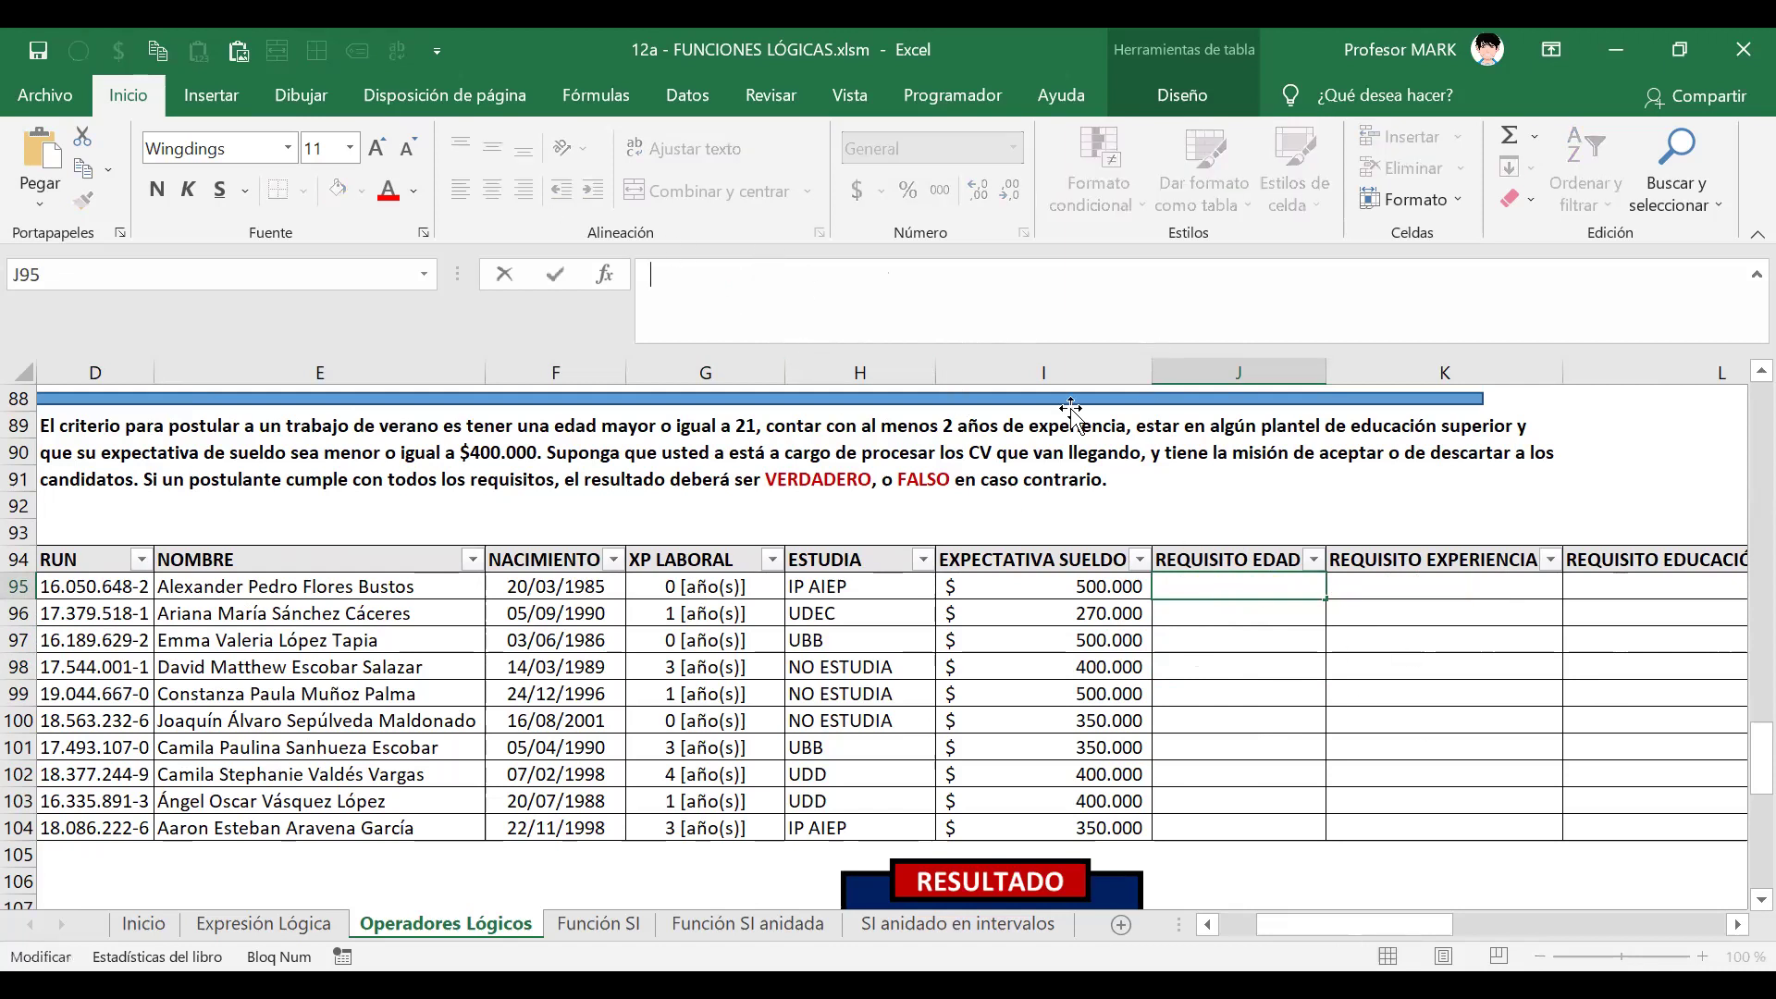
type("=")
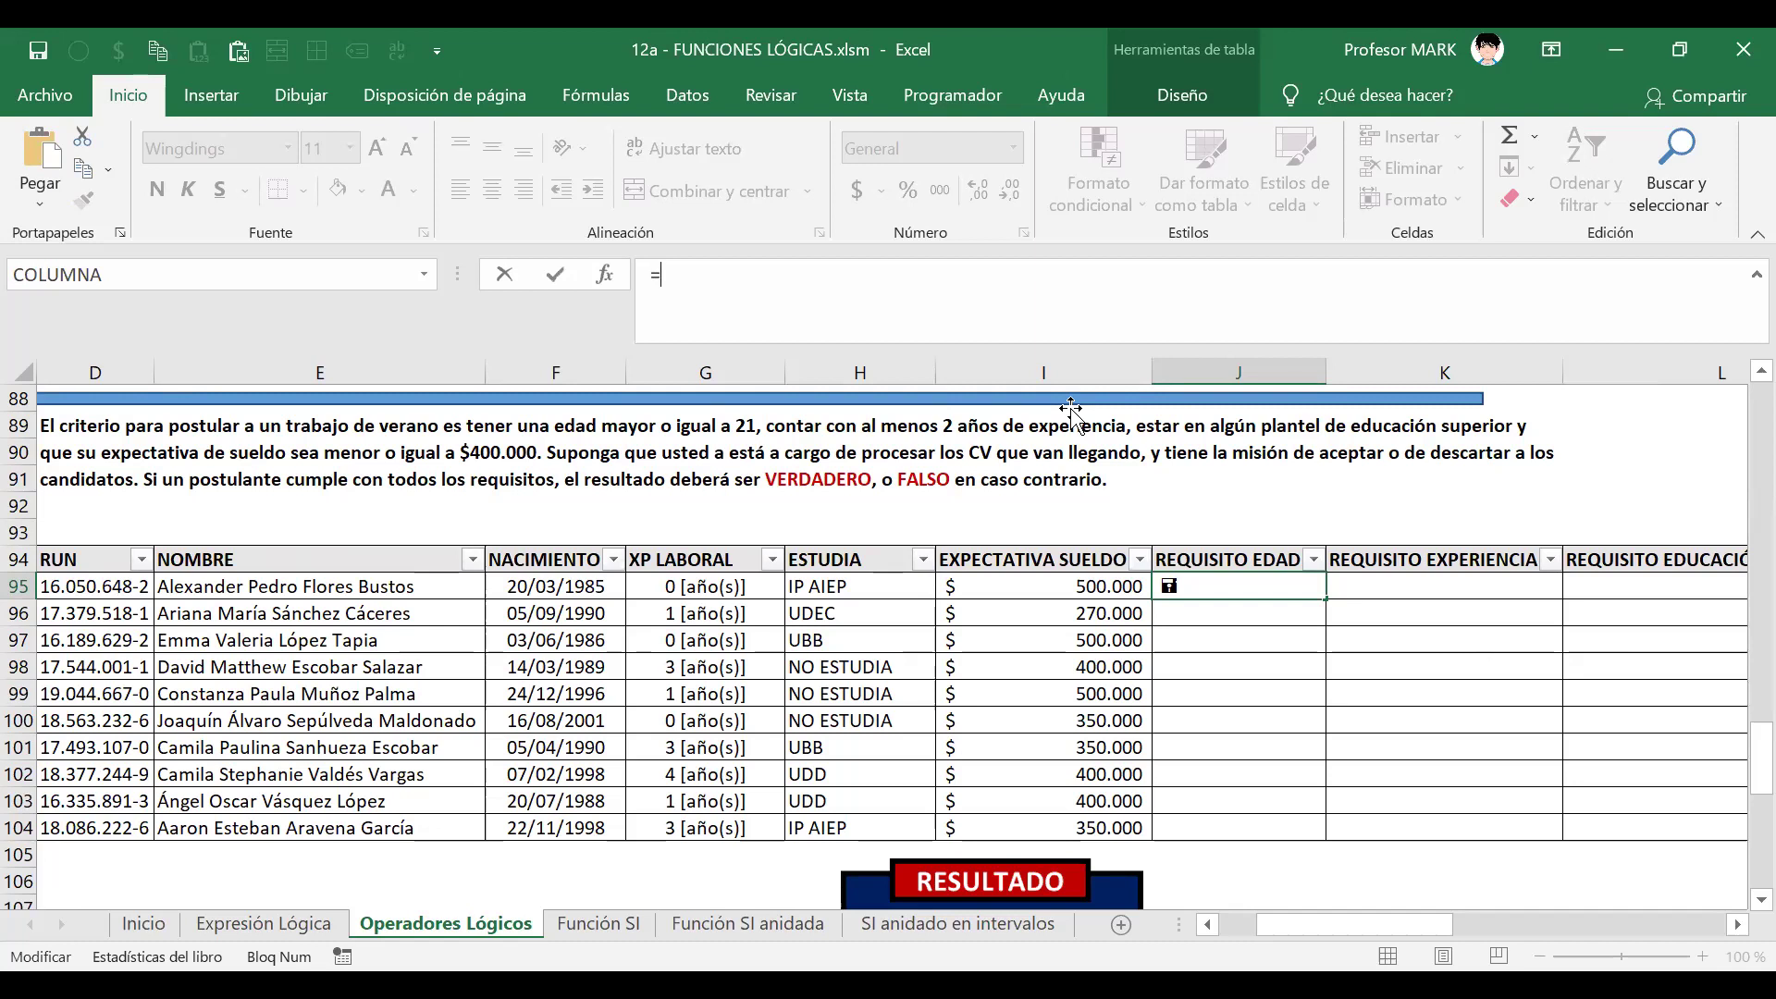
key("Caps_Lock")
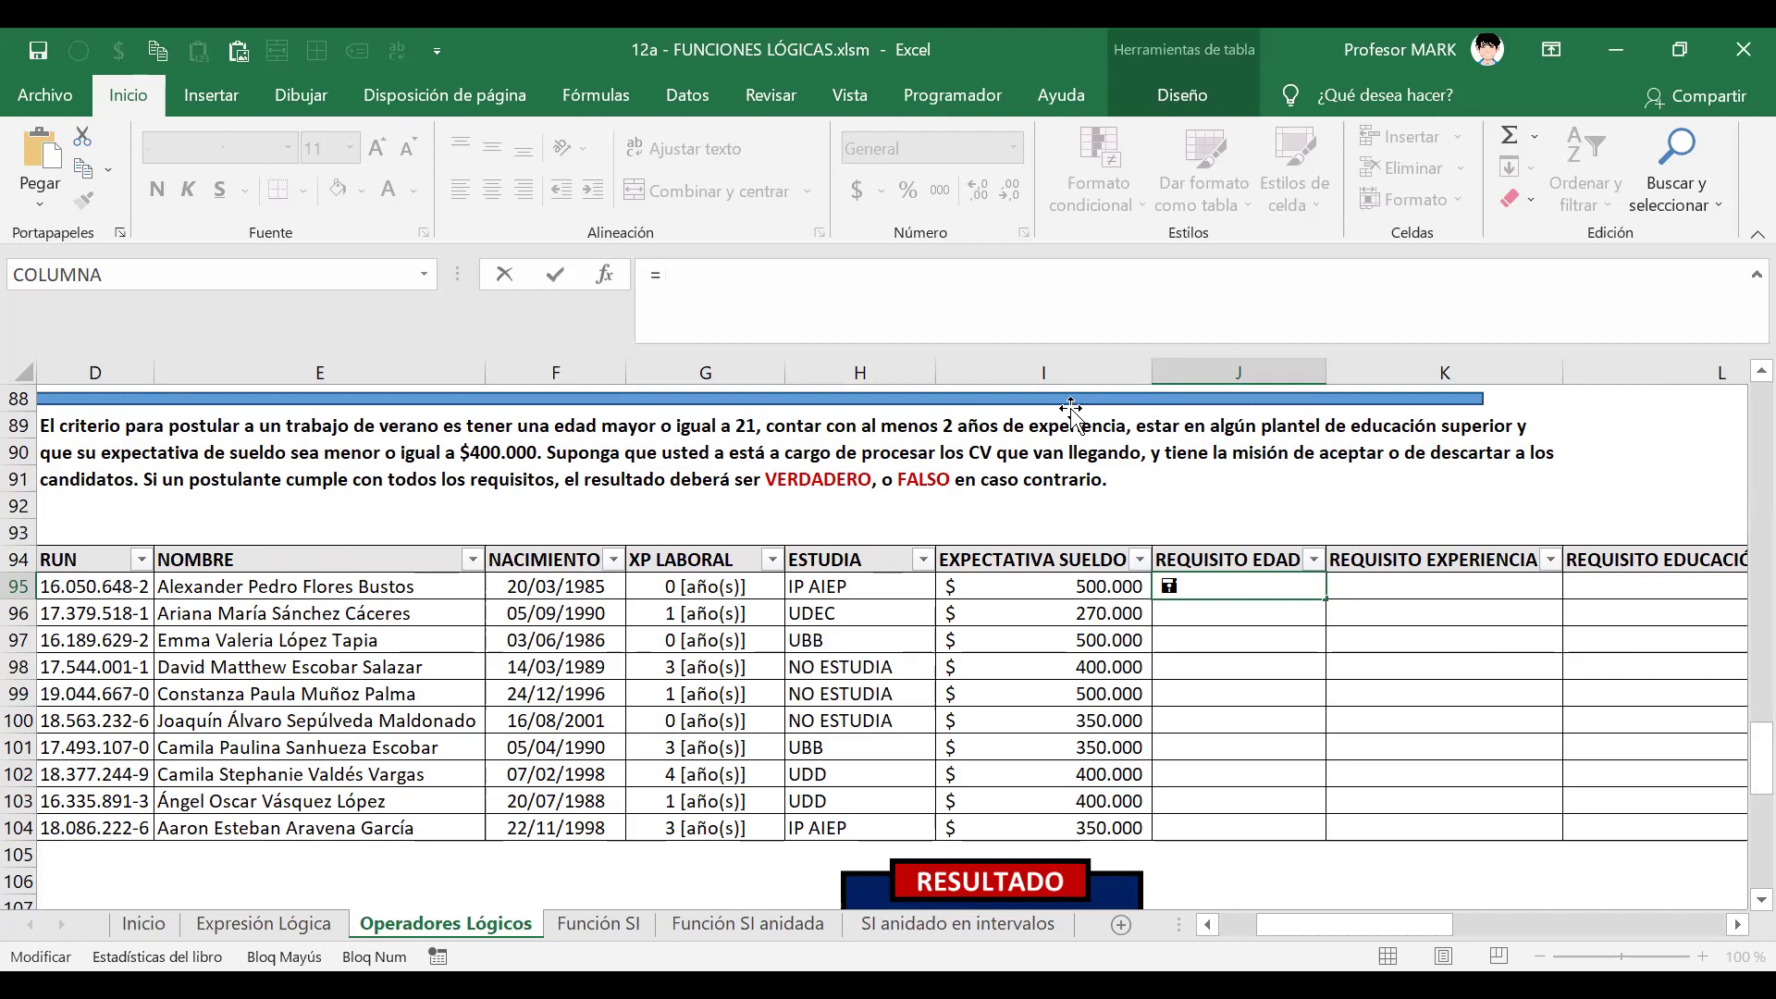
type("LA EDAD ")
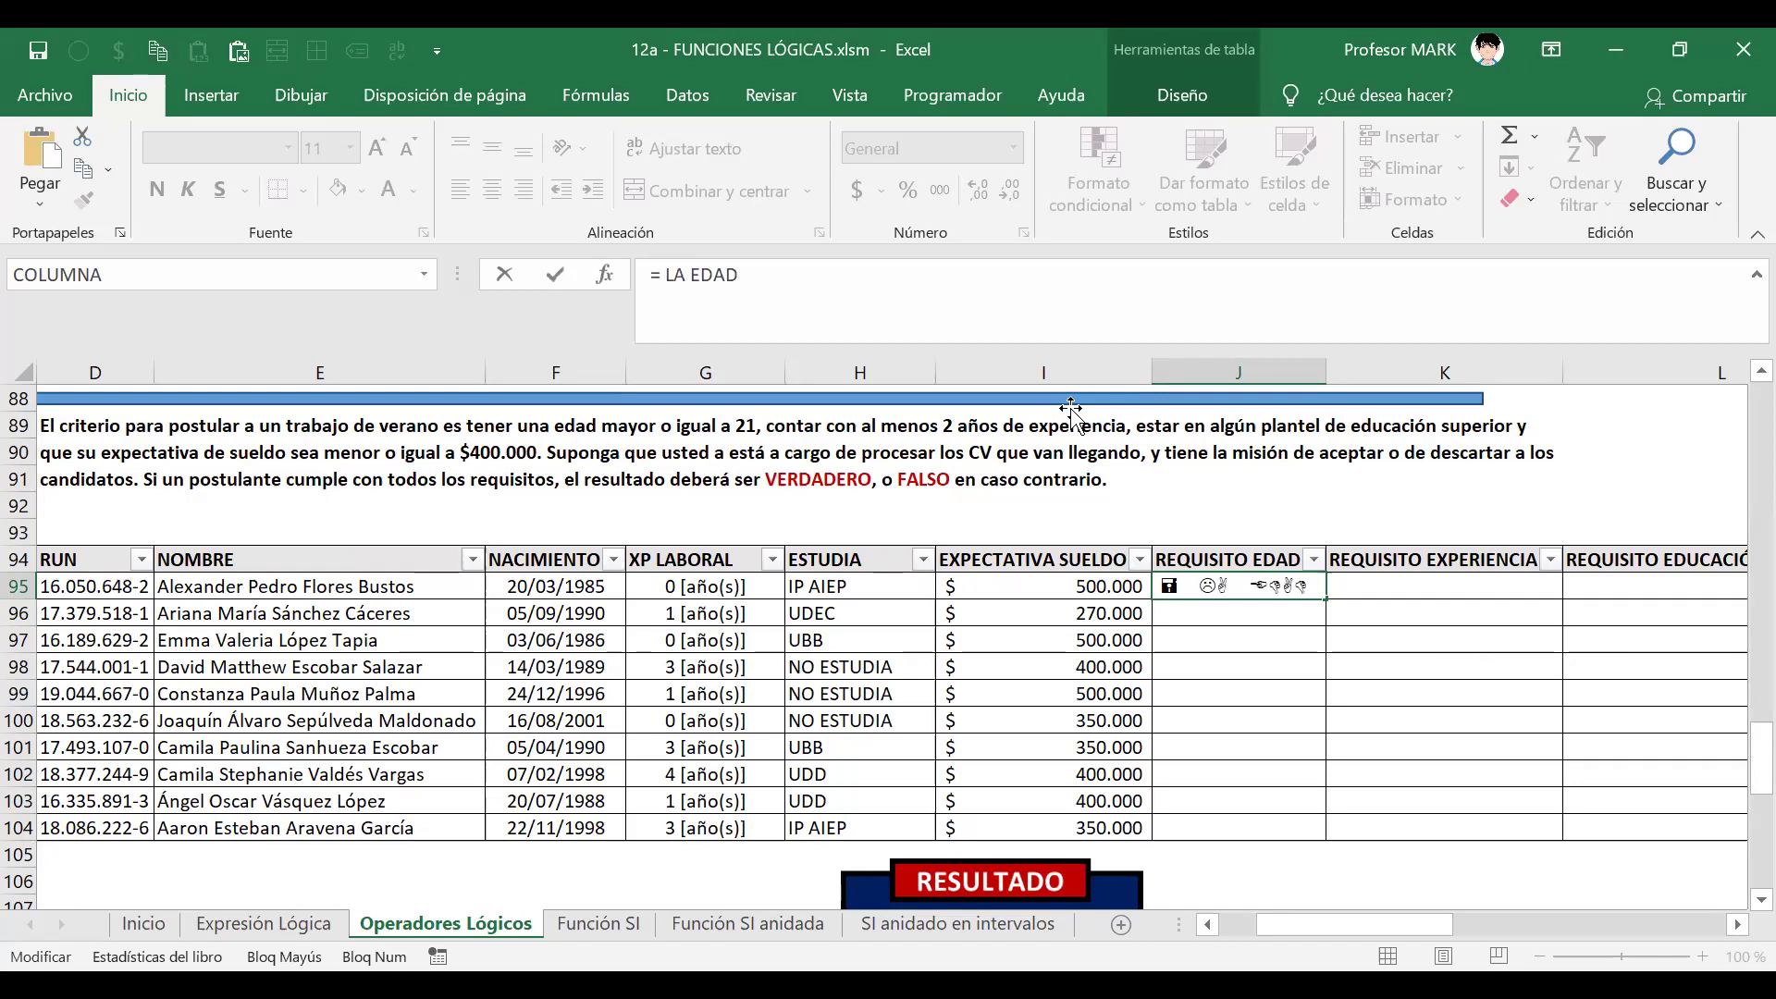
type("DEL CANDIDATO")
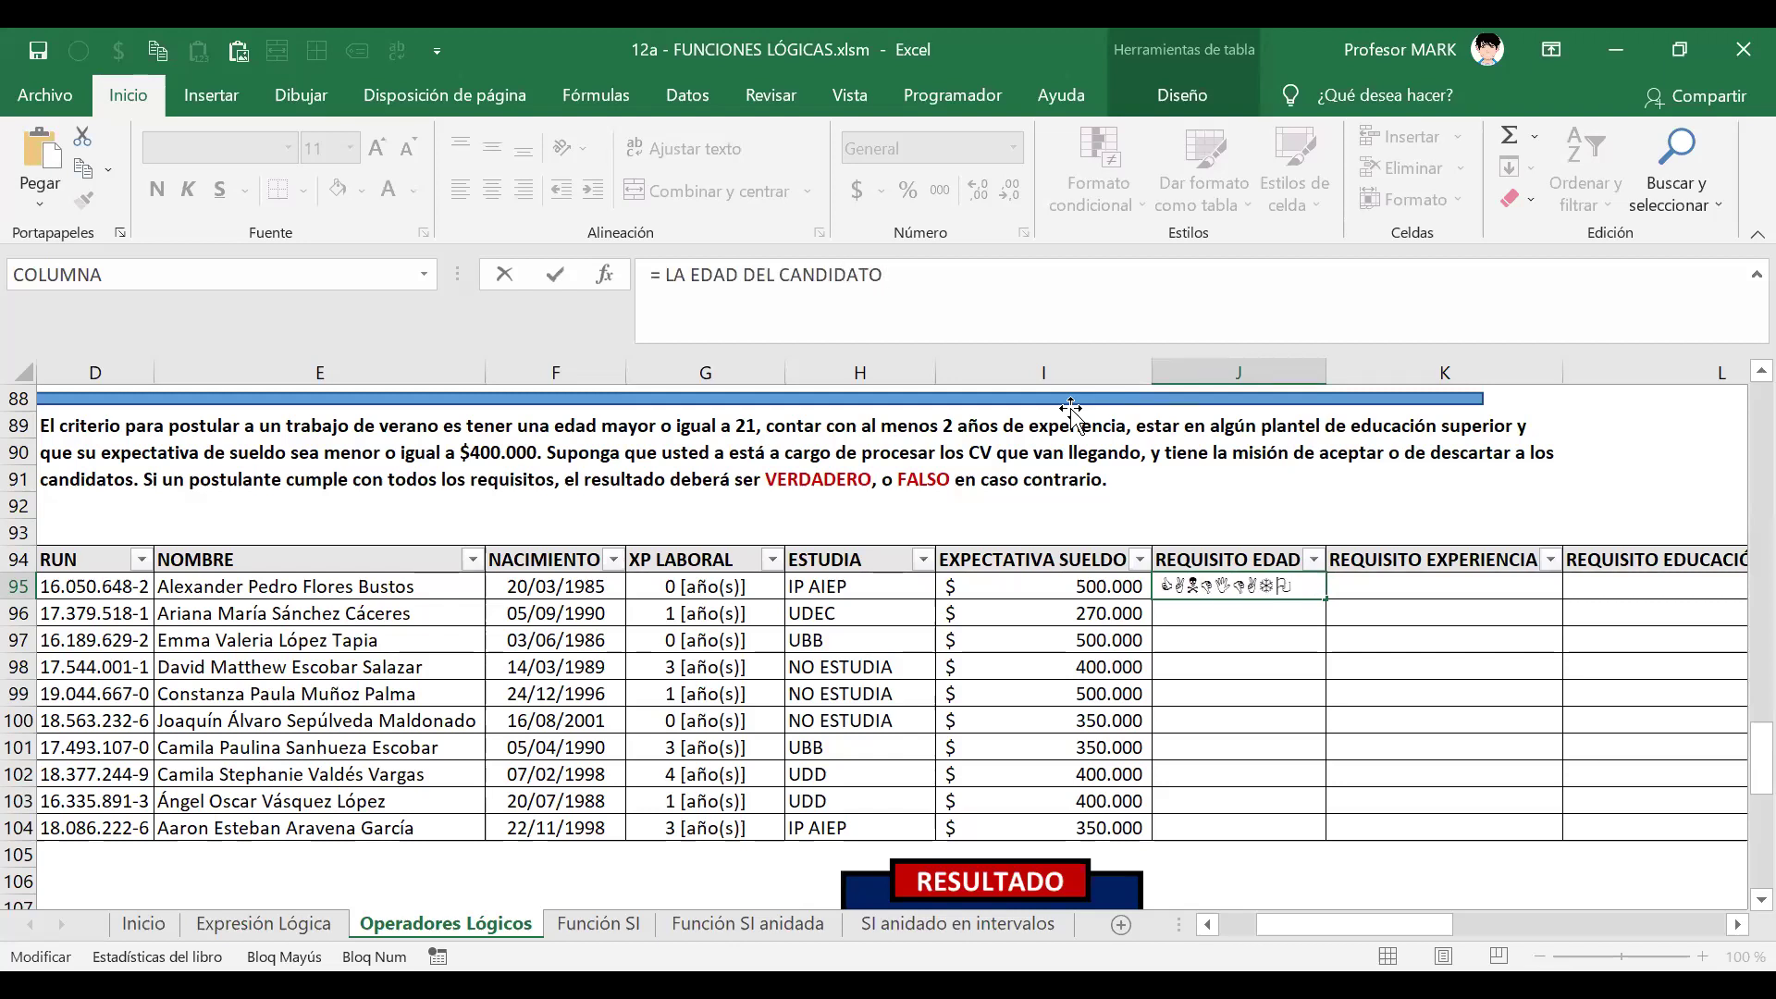
type(" >=")
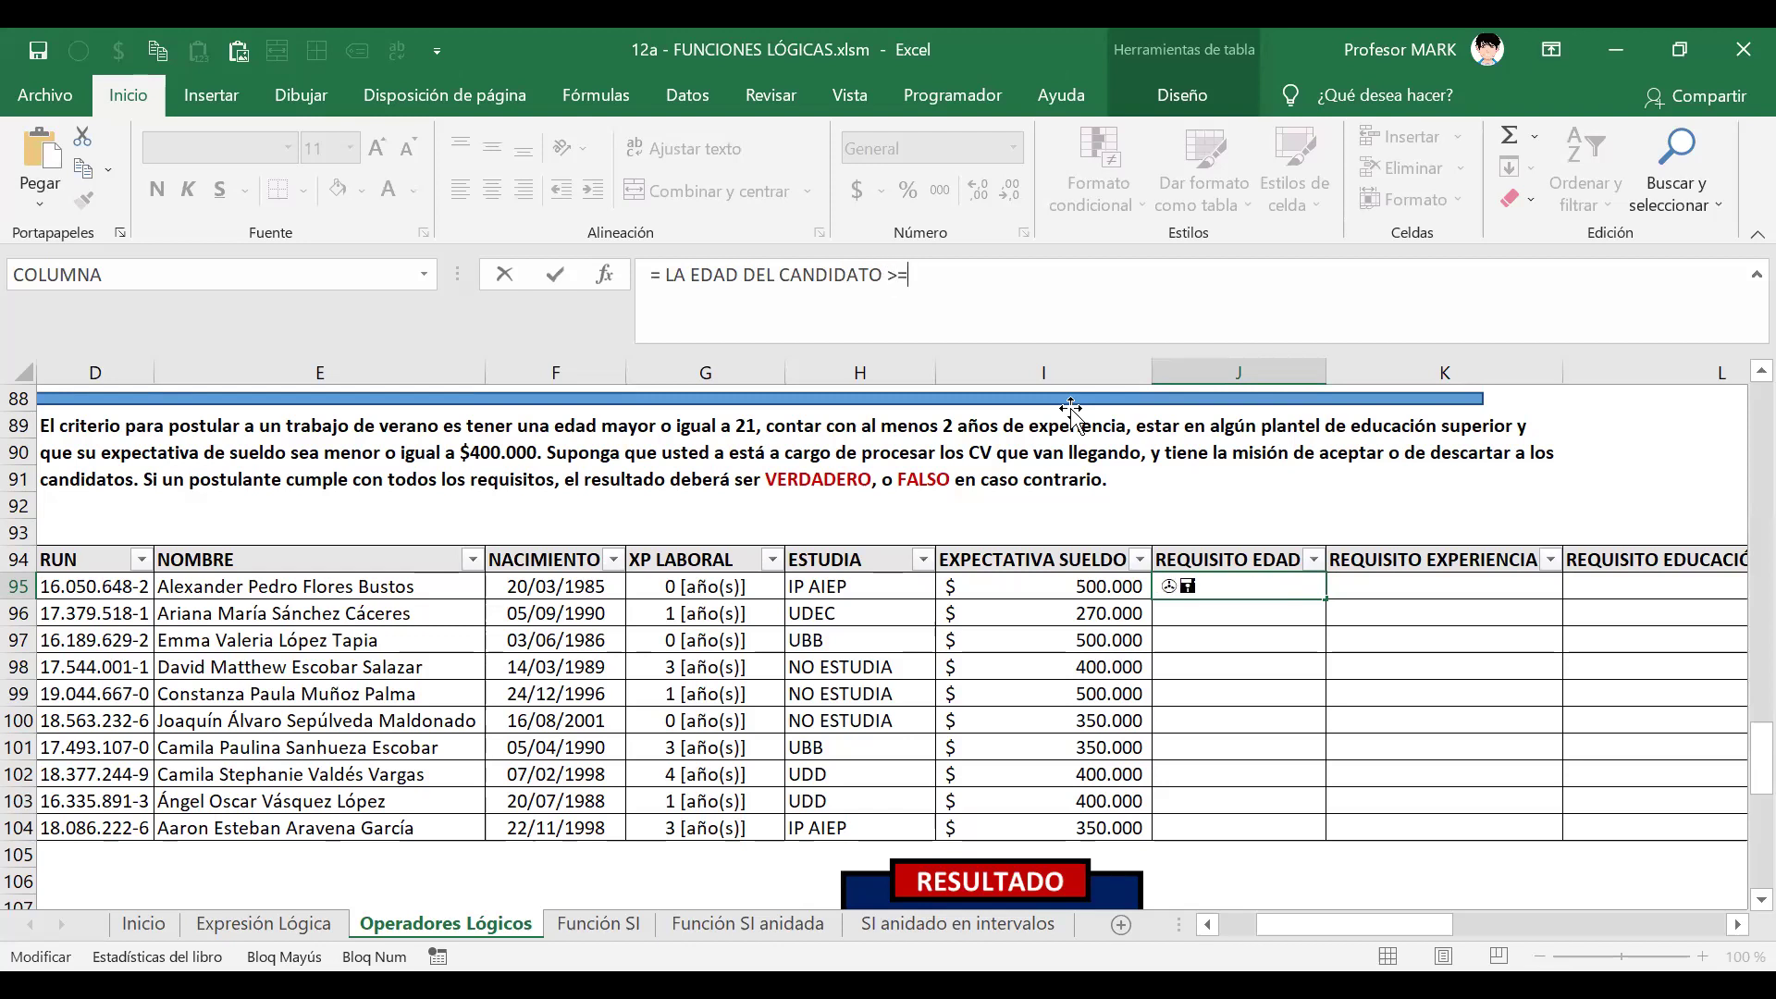
type("21")
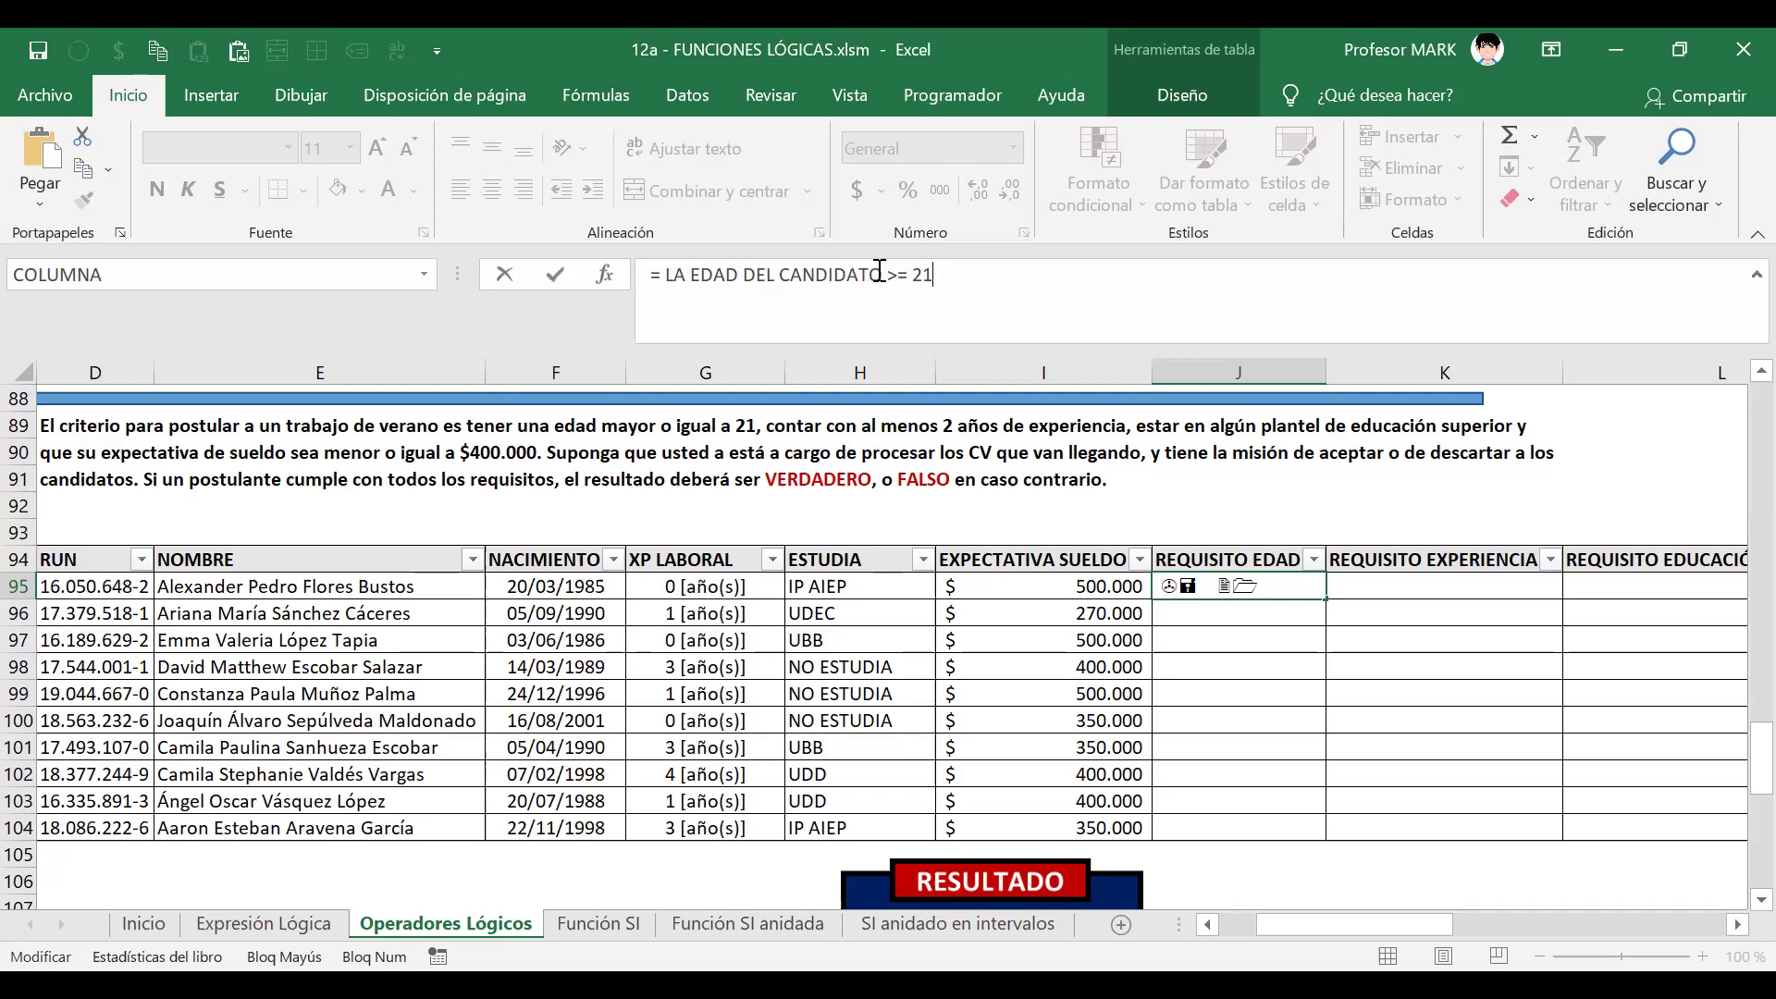
- Place the cursor at the start of the age condition and turn off Caps Lock
left_click(665, 274)
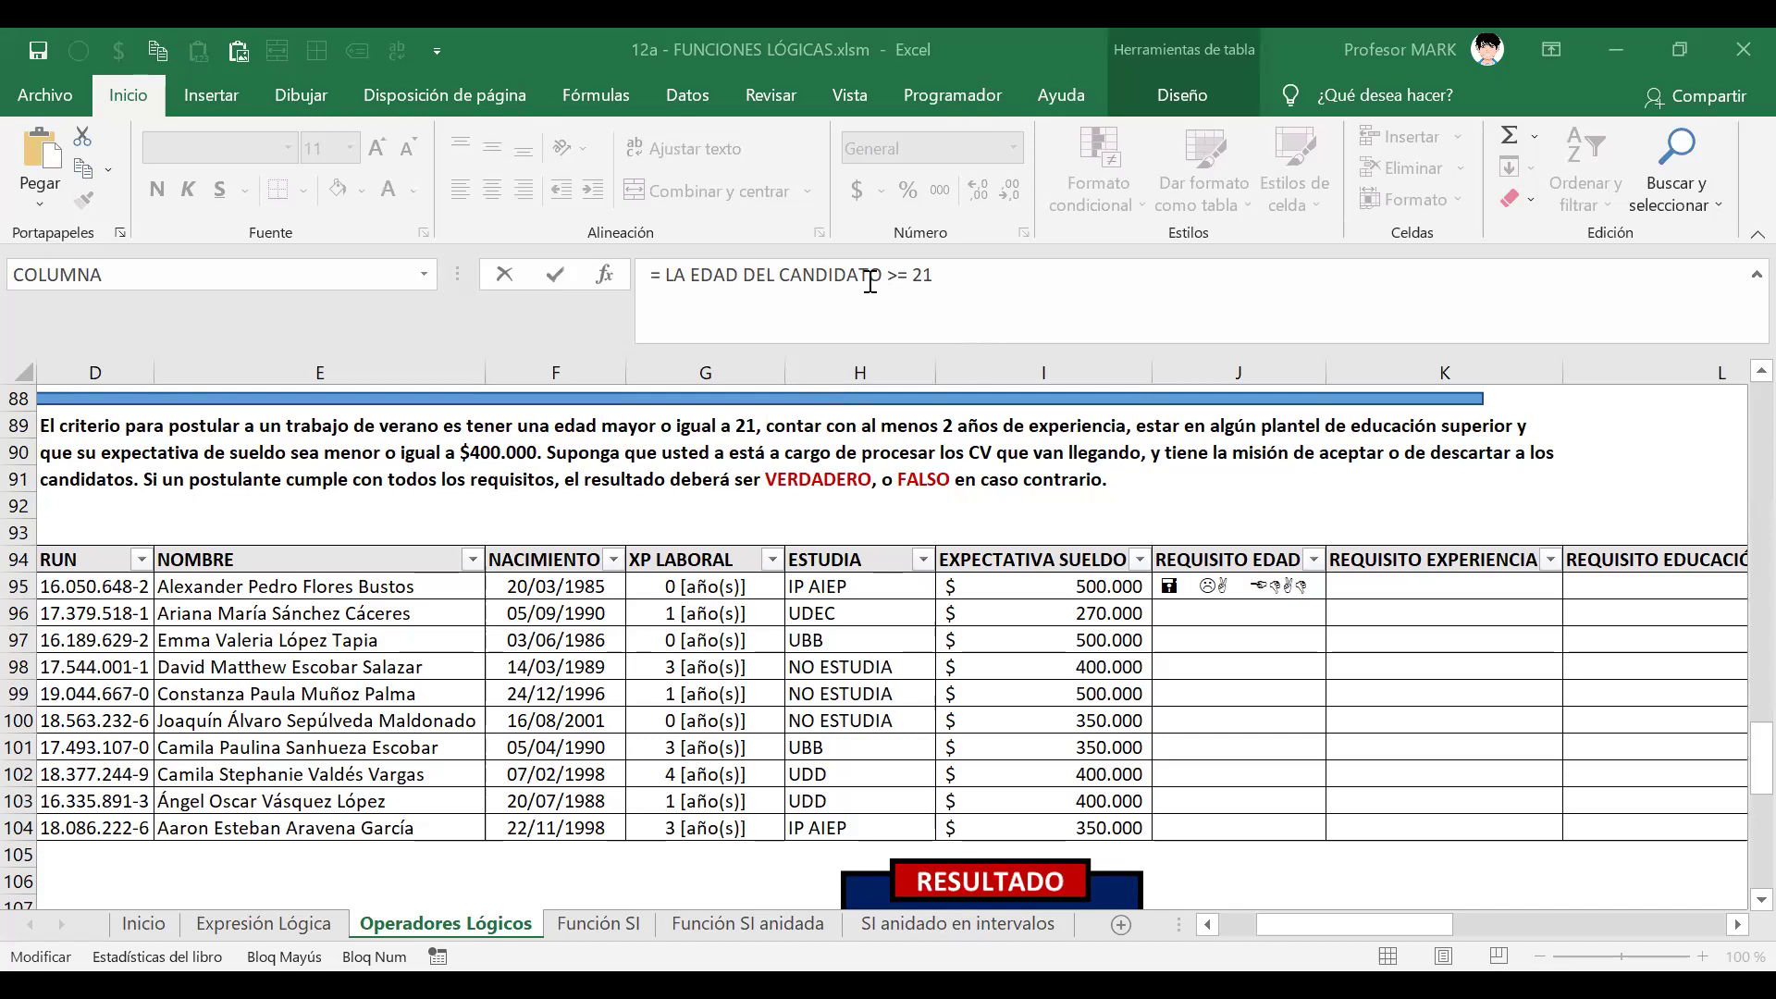
key("Caps_Lock")
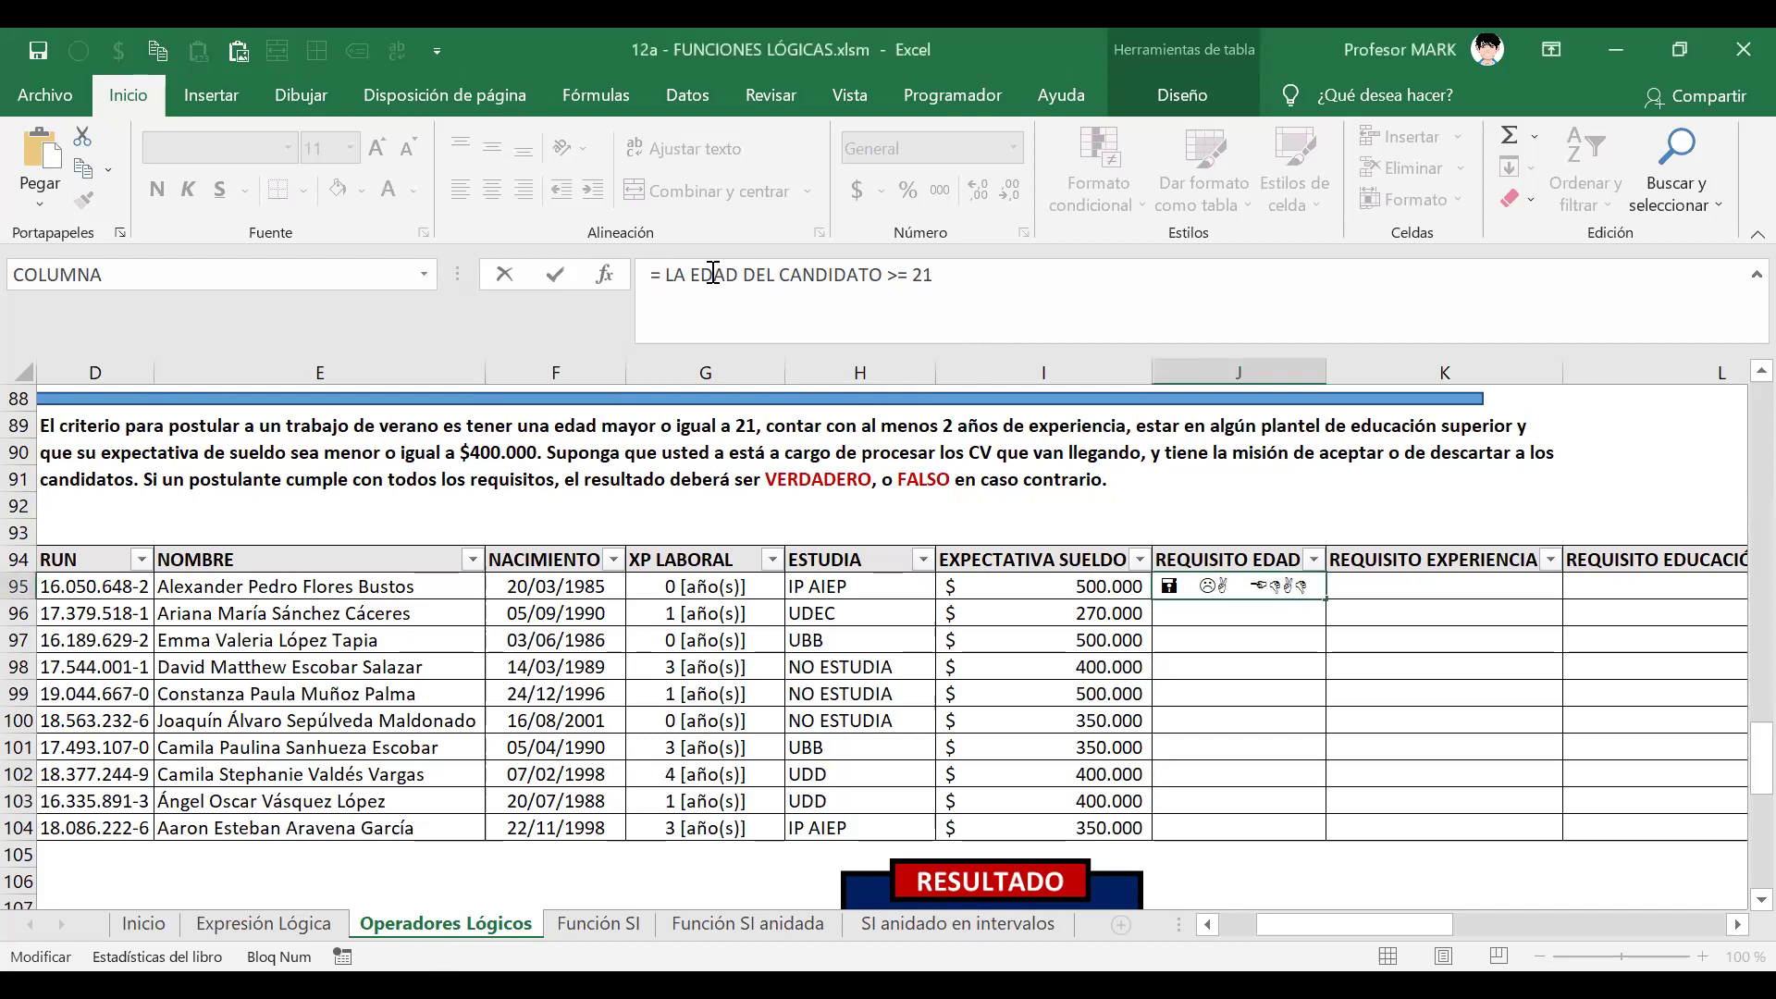
- Replace 'LA EDAD DEL CANDIDATO' with SIFECHA( and remove the space after the equals sign
left_click_drag(664, 274, 884, 277)
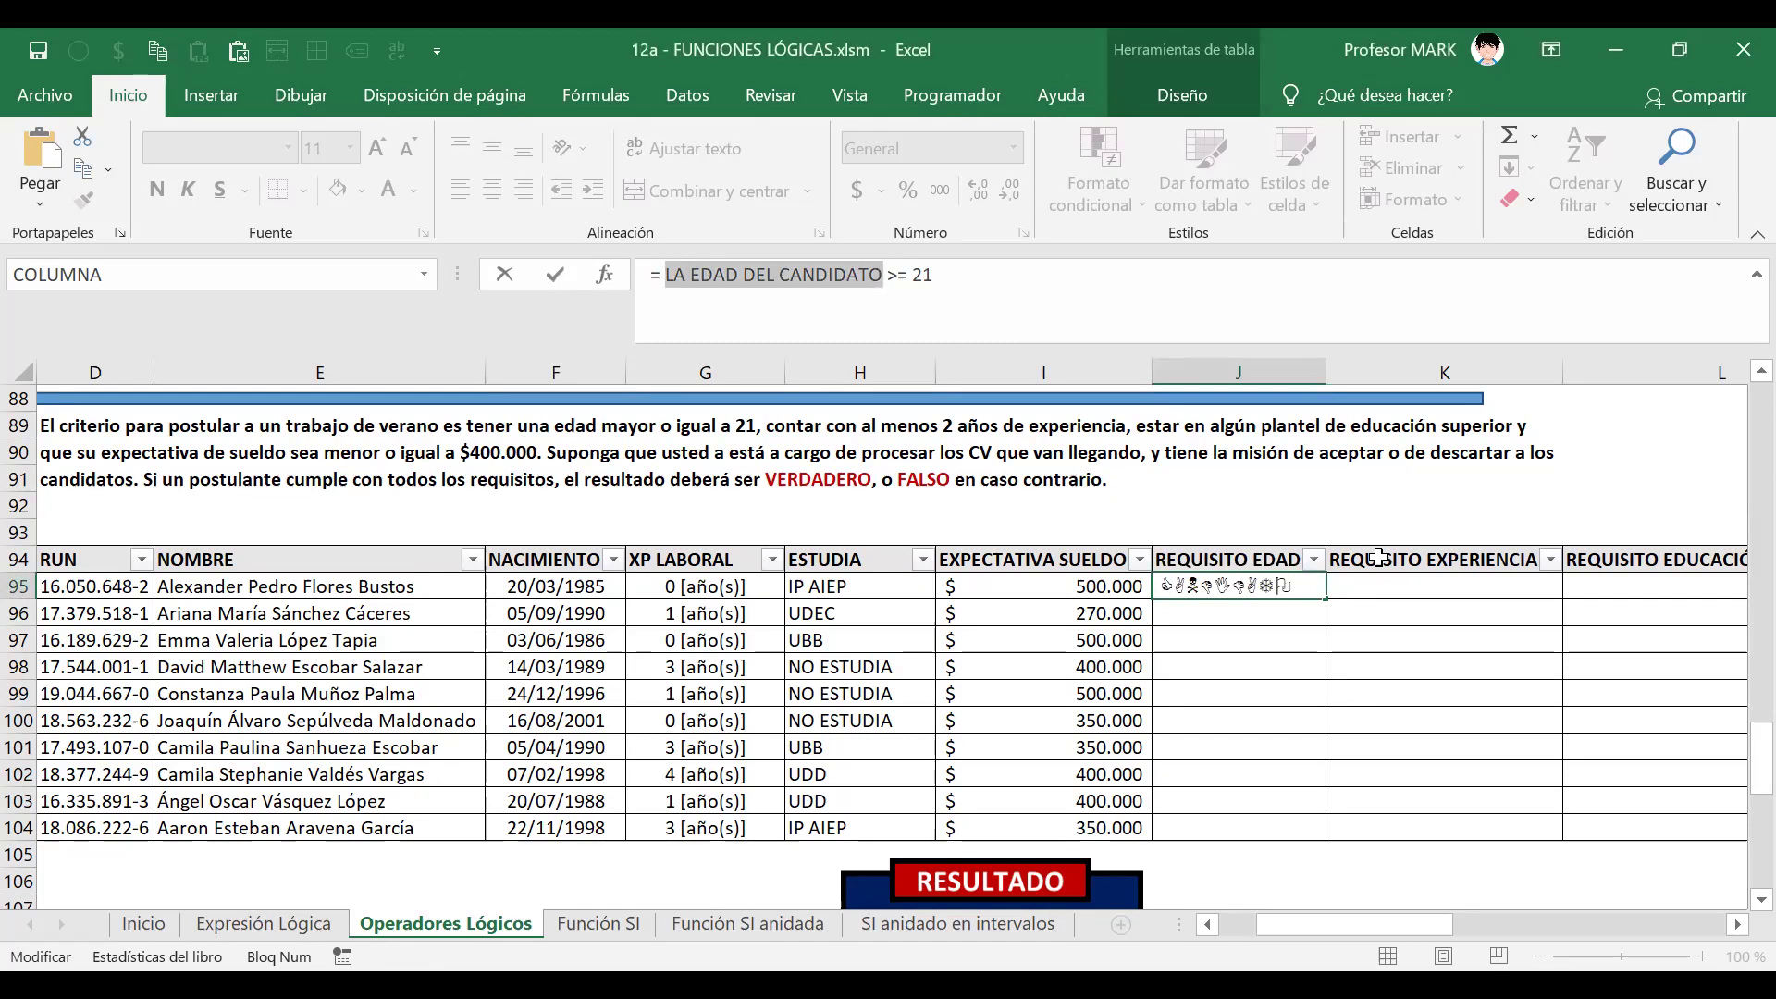
key("BackSpace")
key("Caps_Lock")
type("SIFECHA")
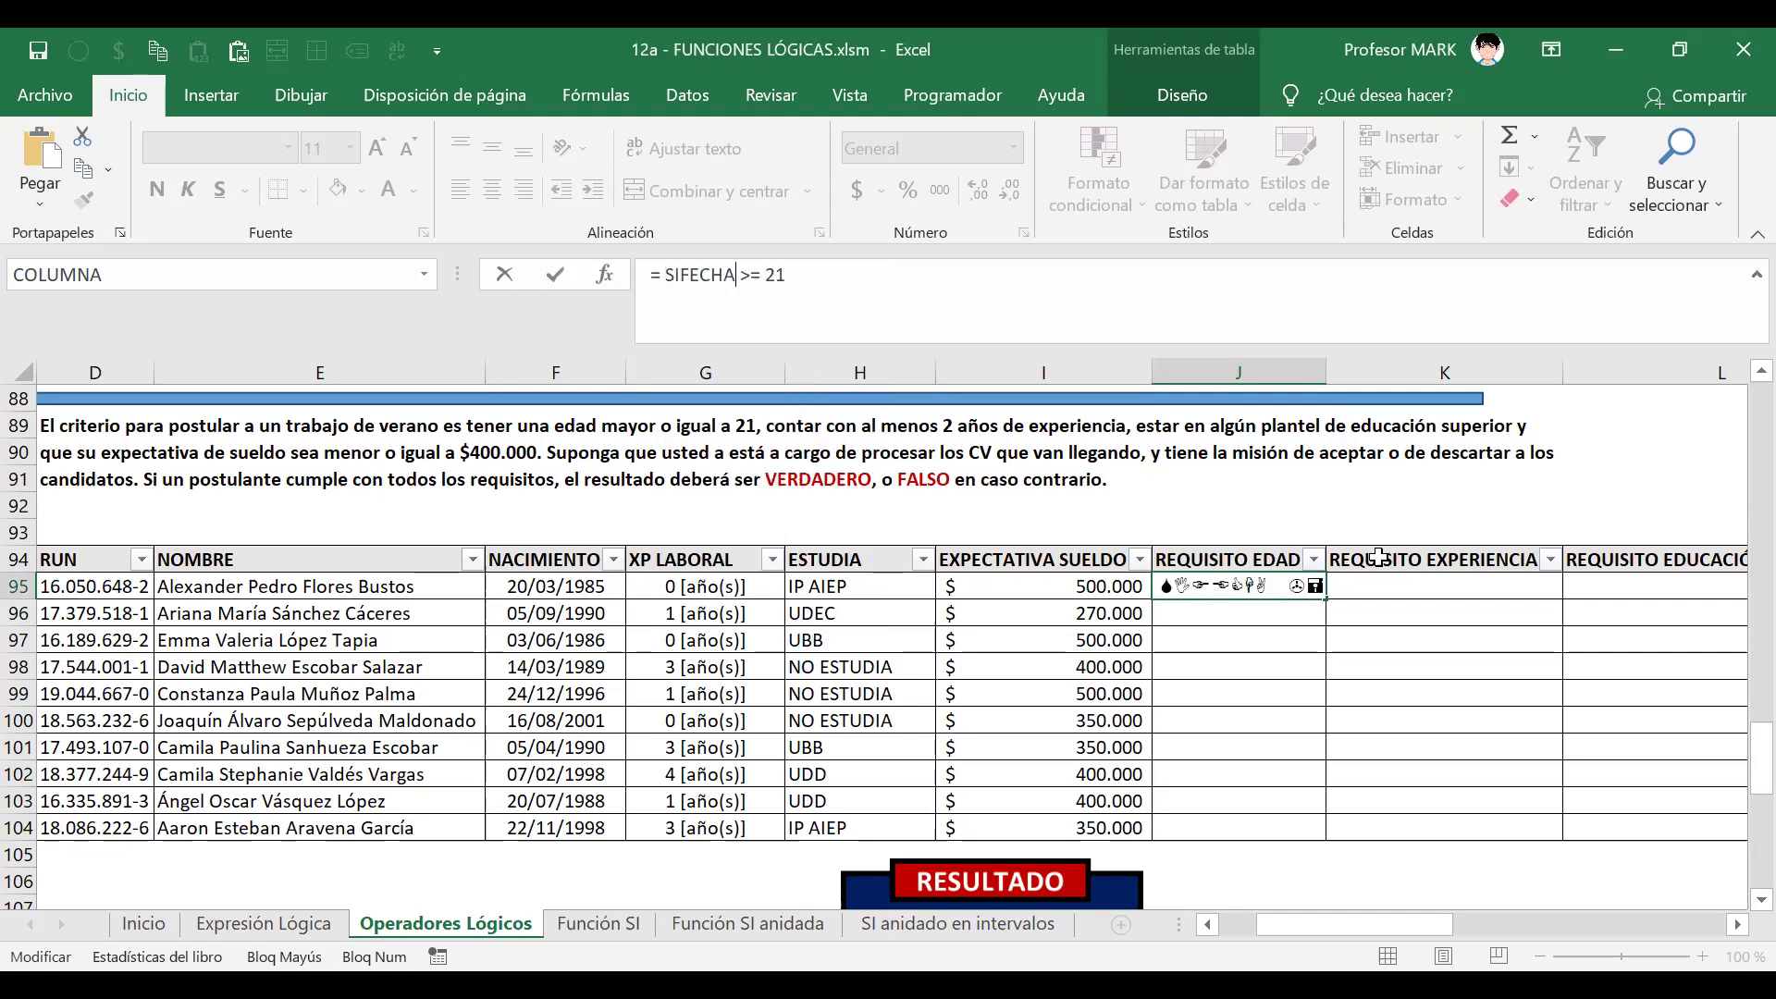
key("BackSpace")
key("Right")
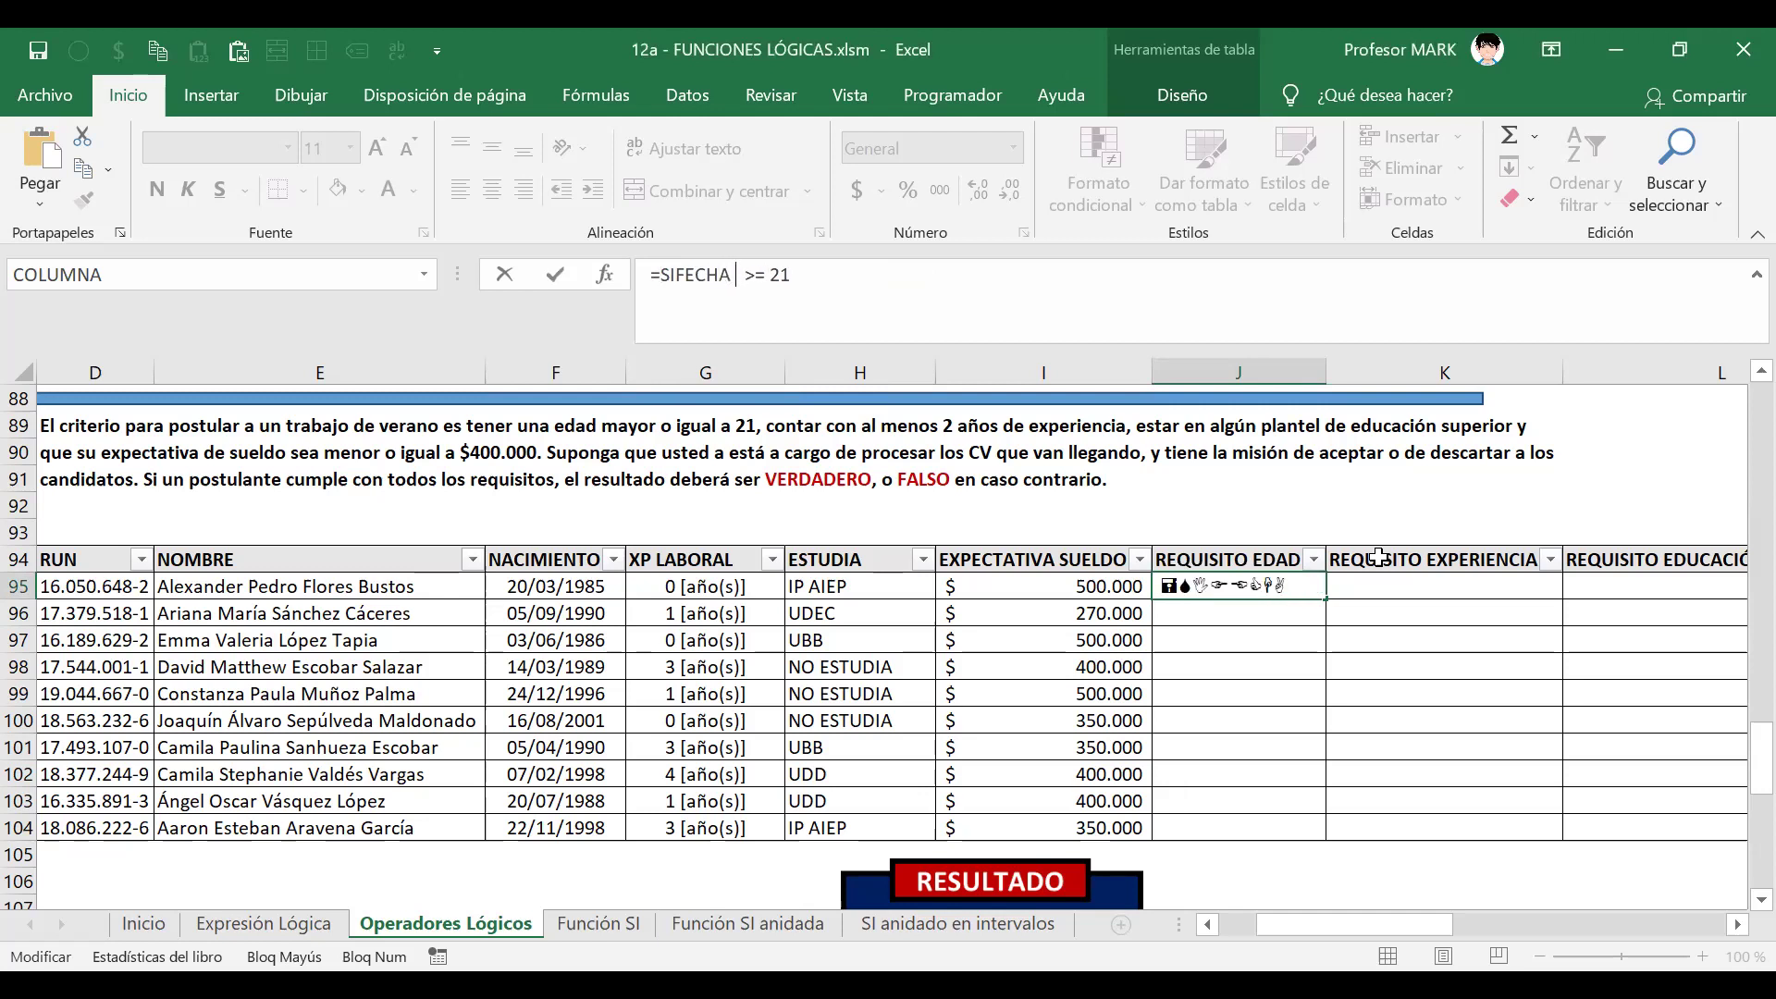
type("(")
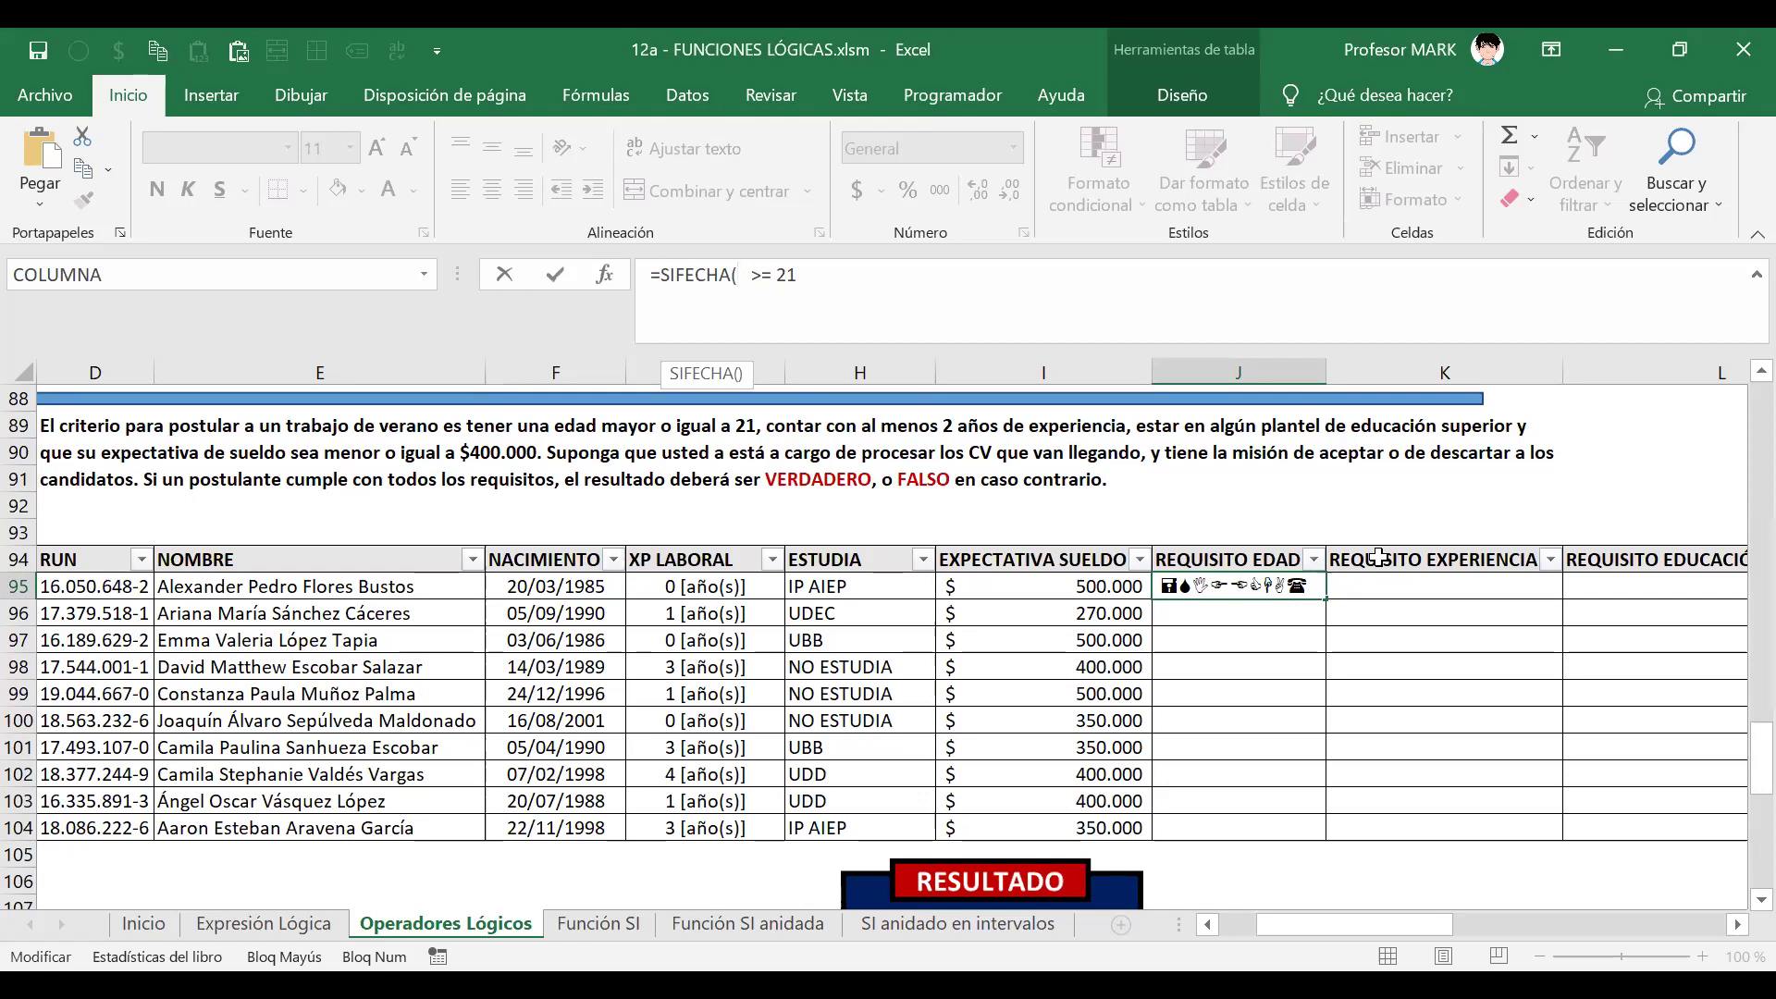
left_click(523, 589)
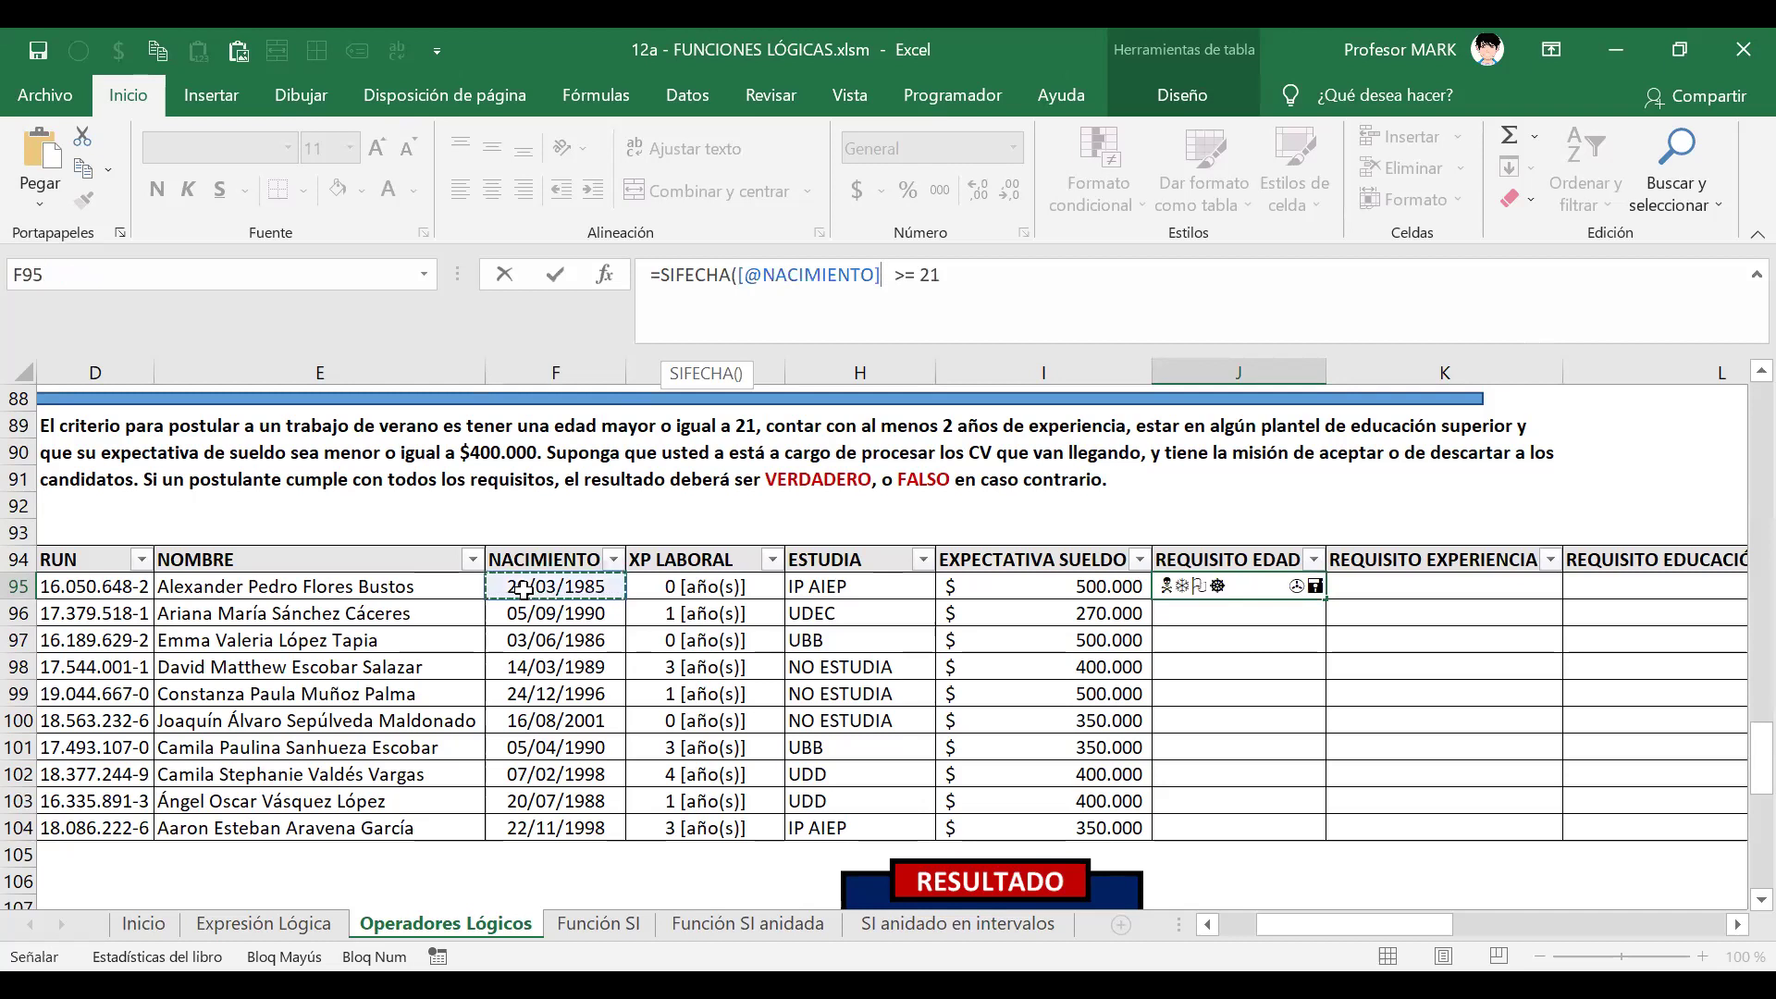
type(";")
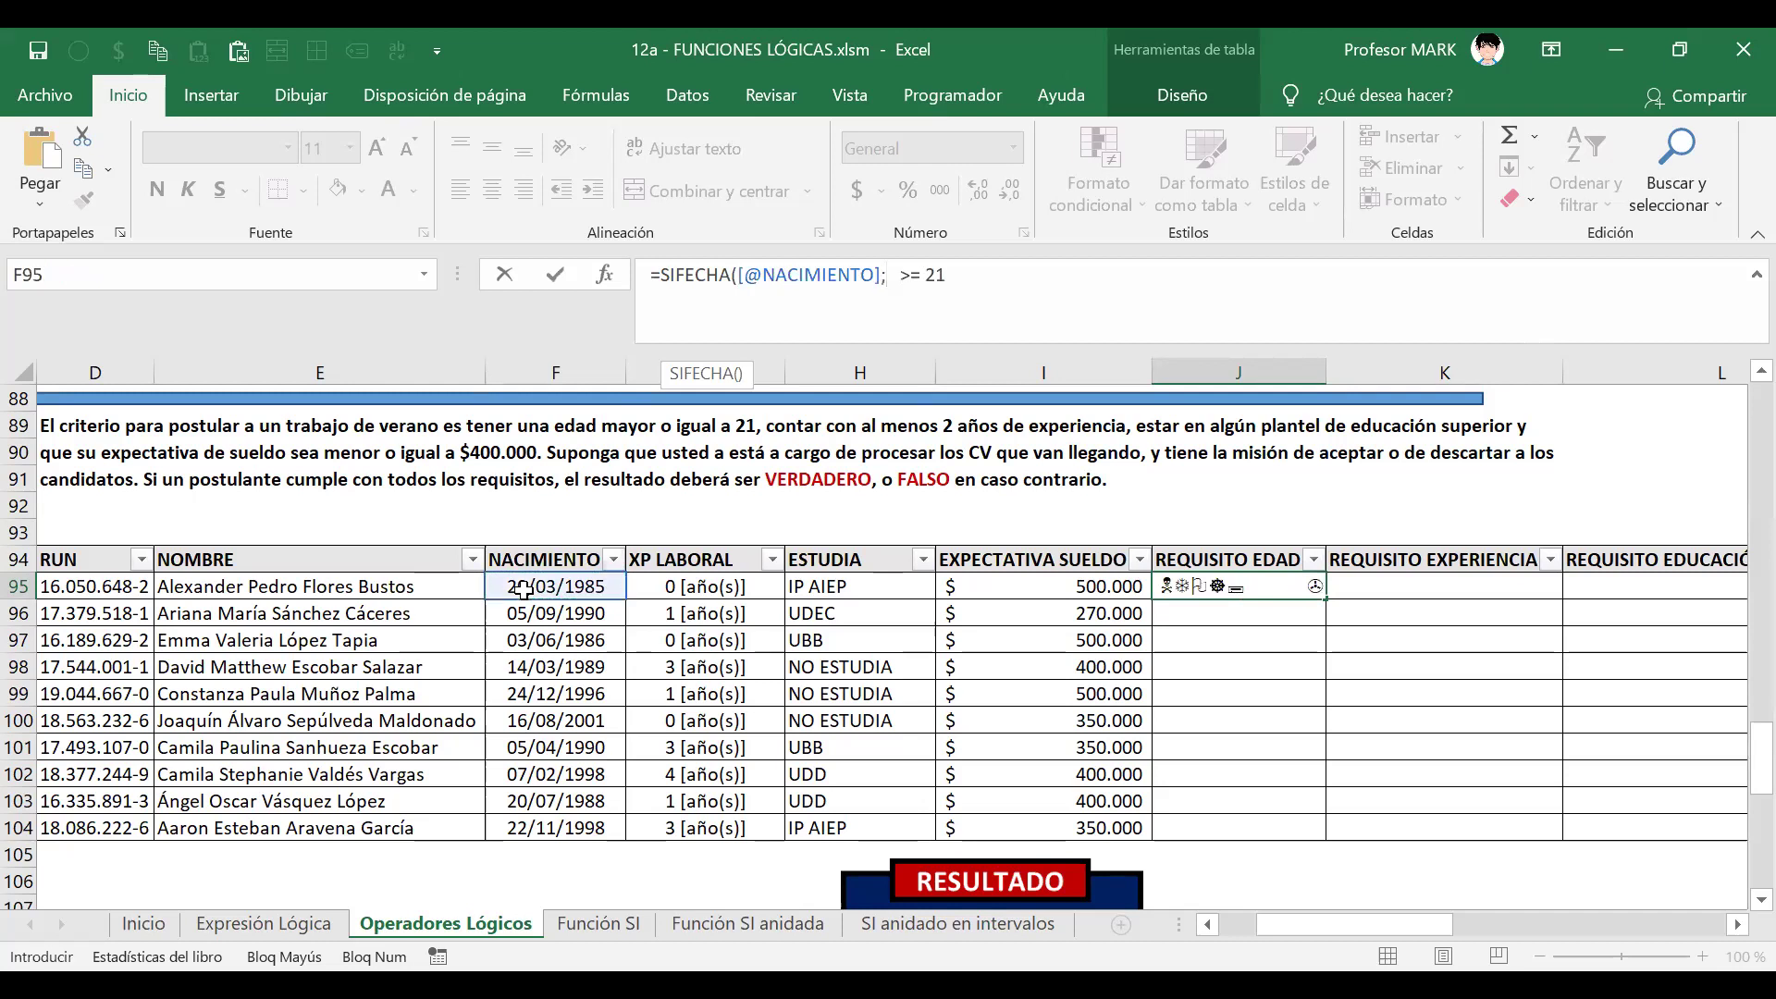
type("HOY()")
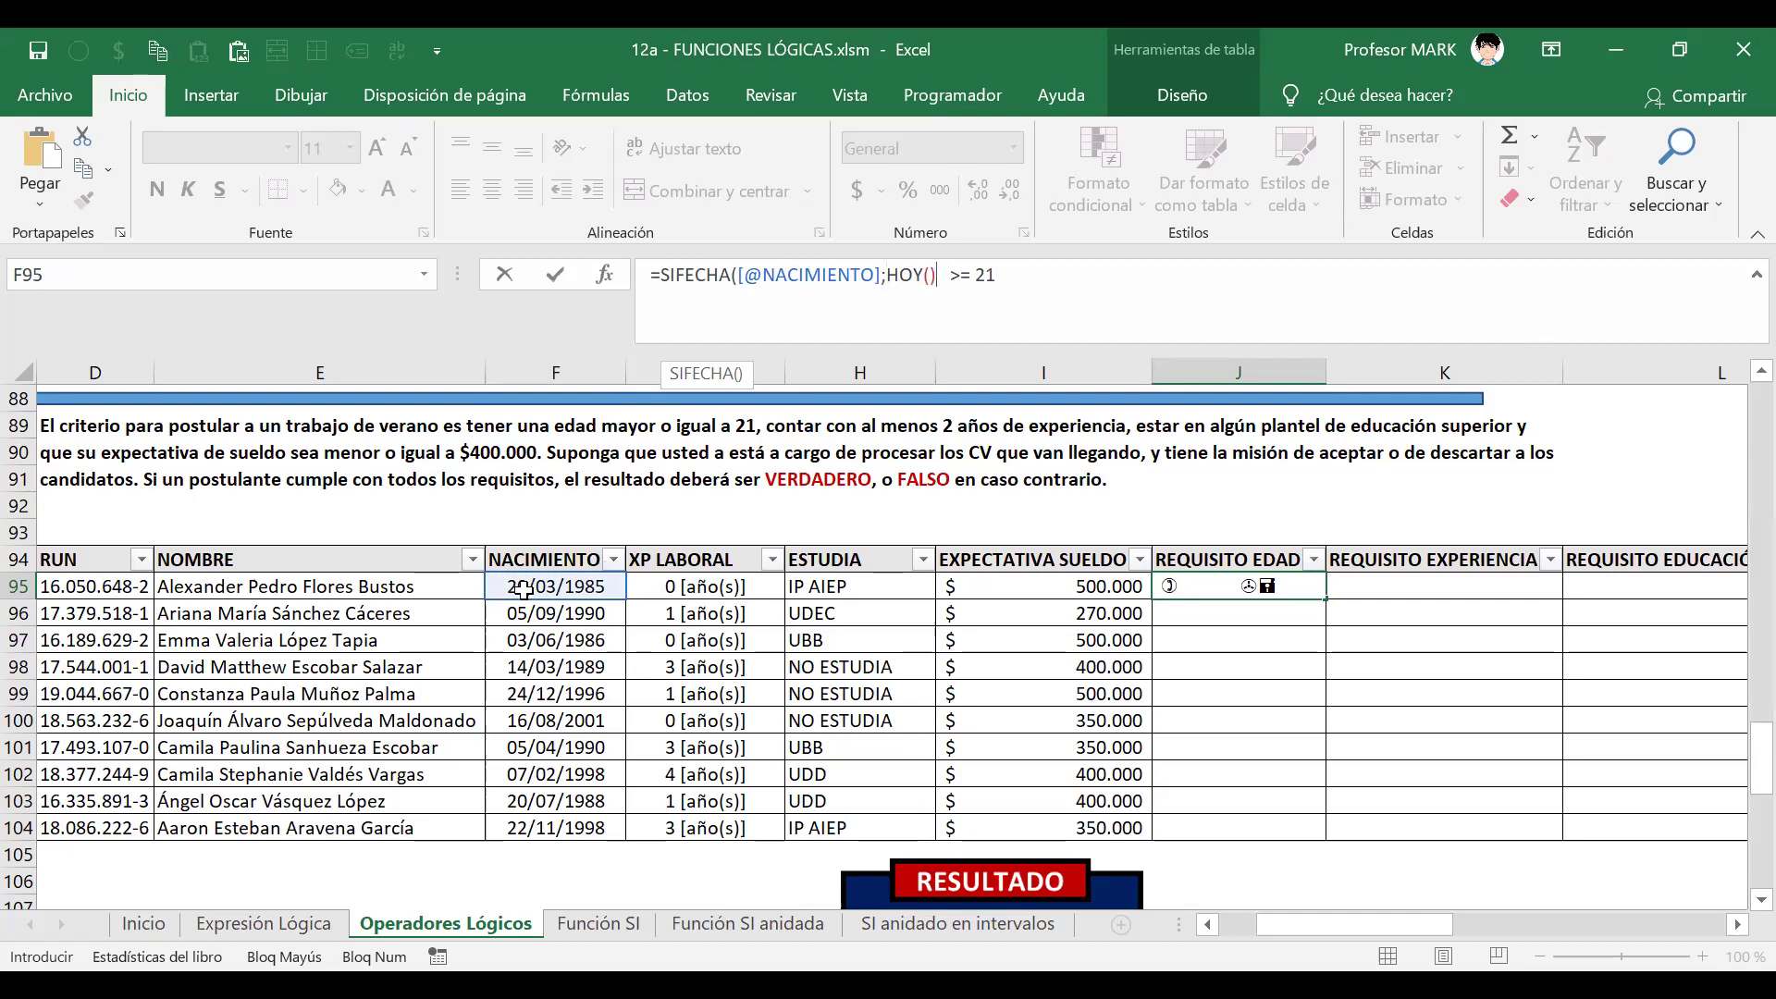
type(";")
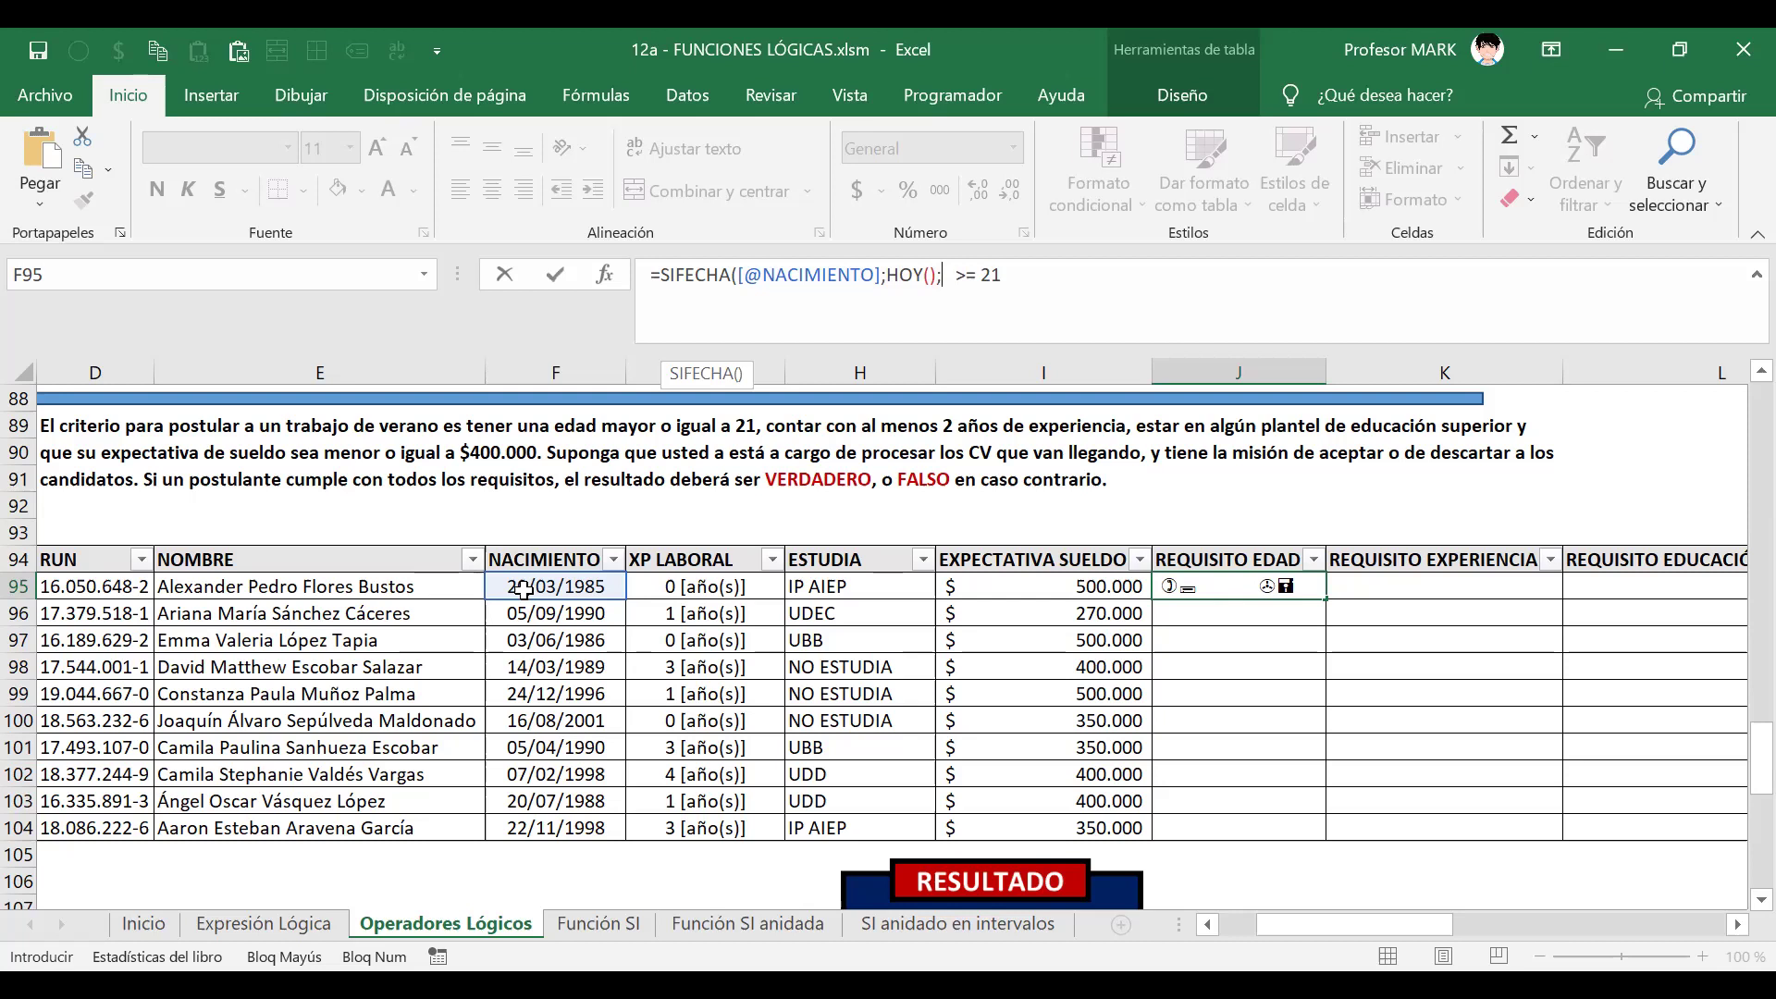
type("\"Y\"")
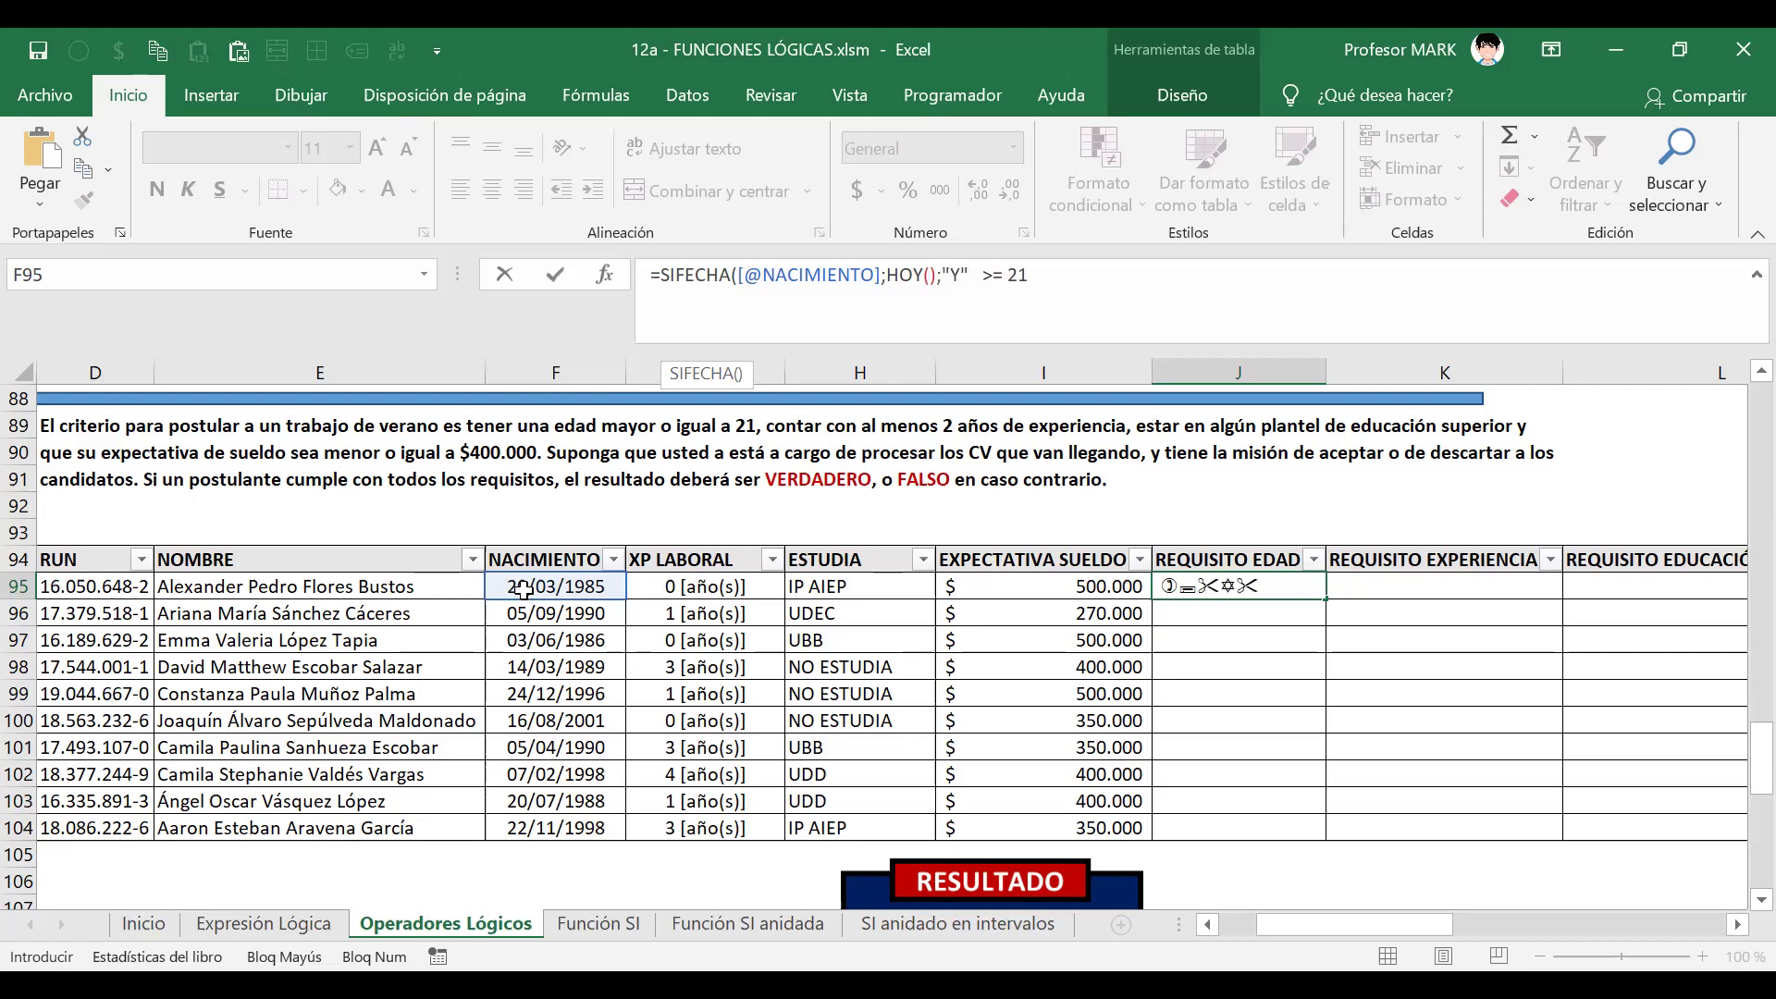
type(")")
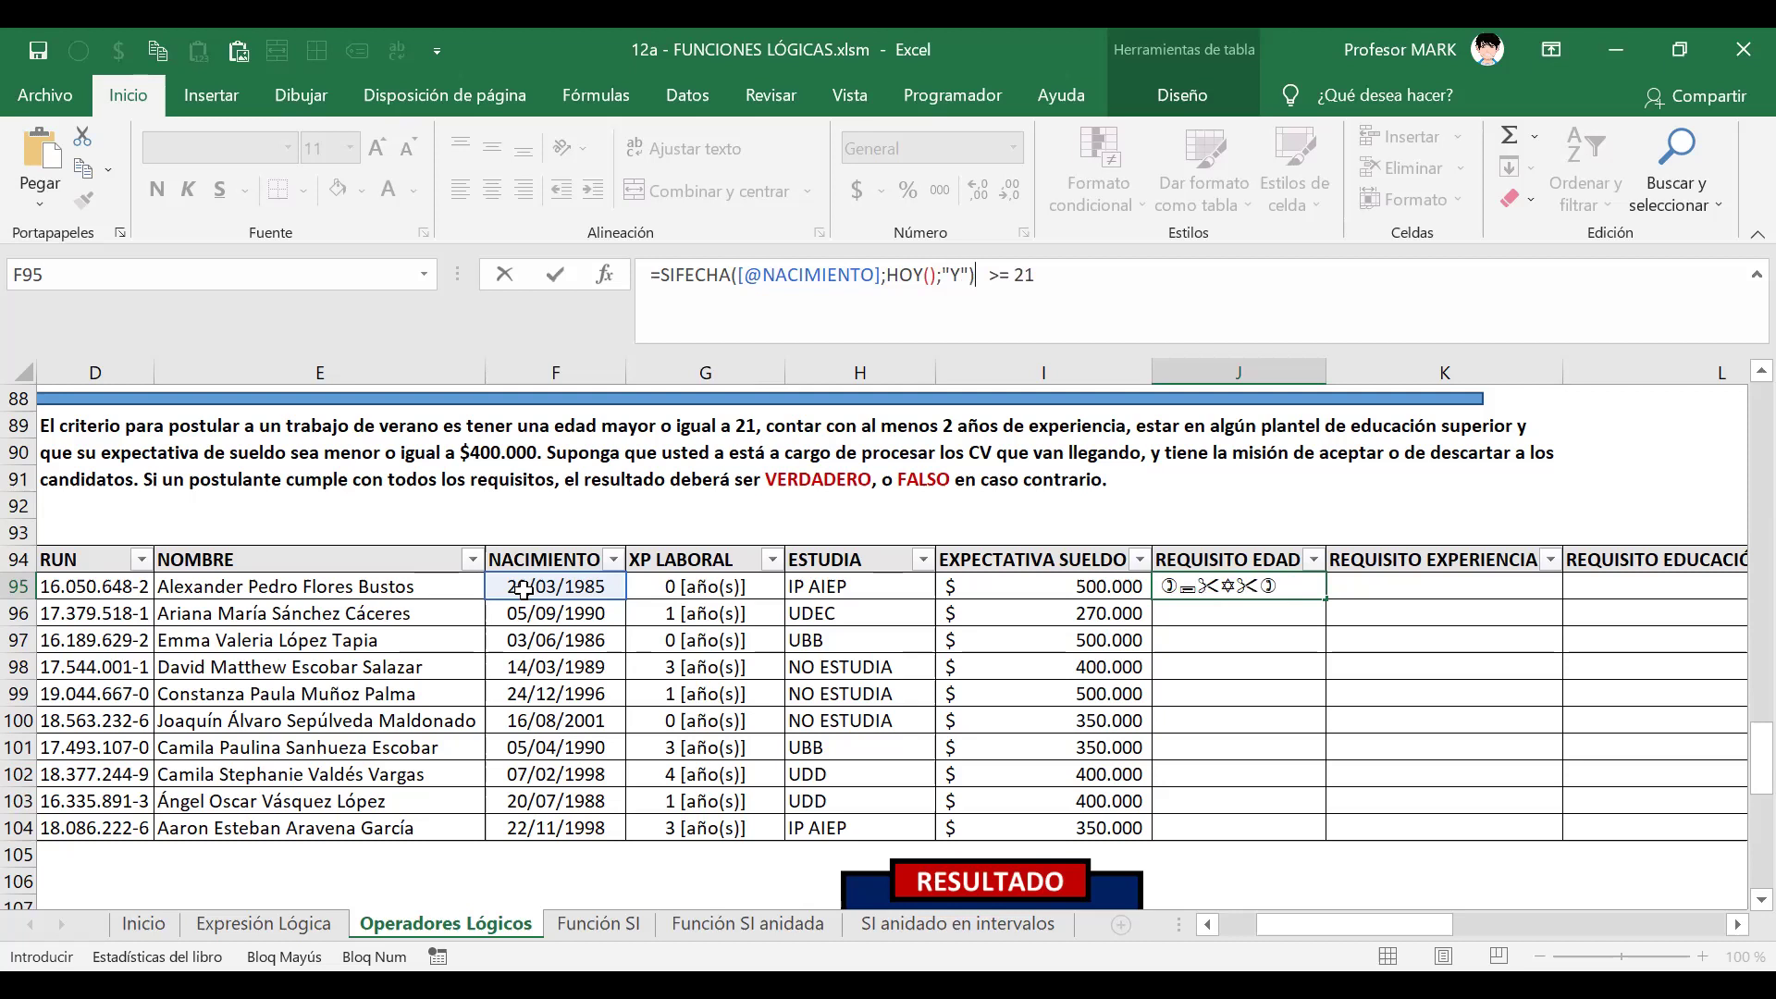
key("Tab")
key("Tab")
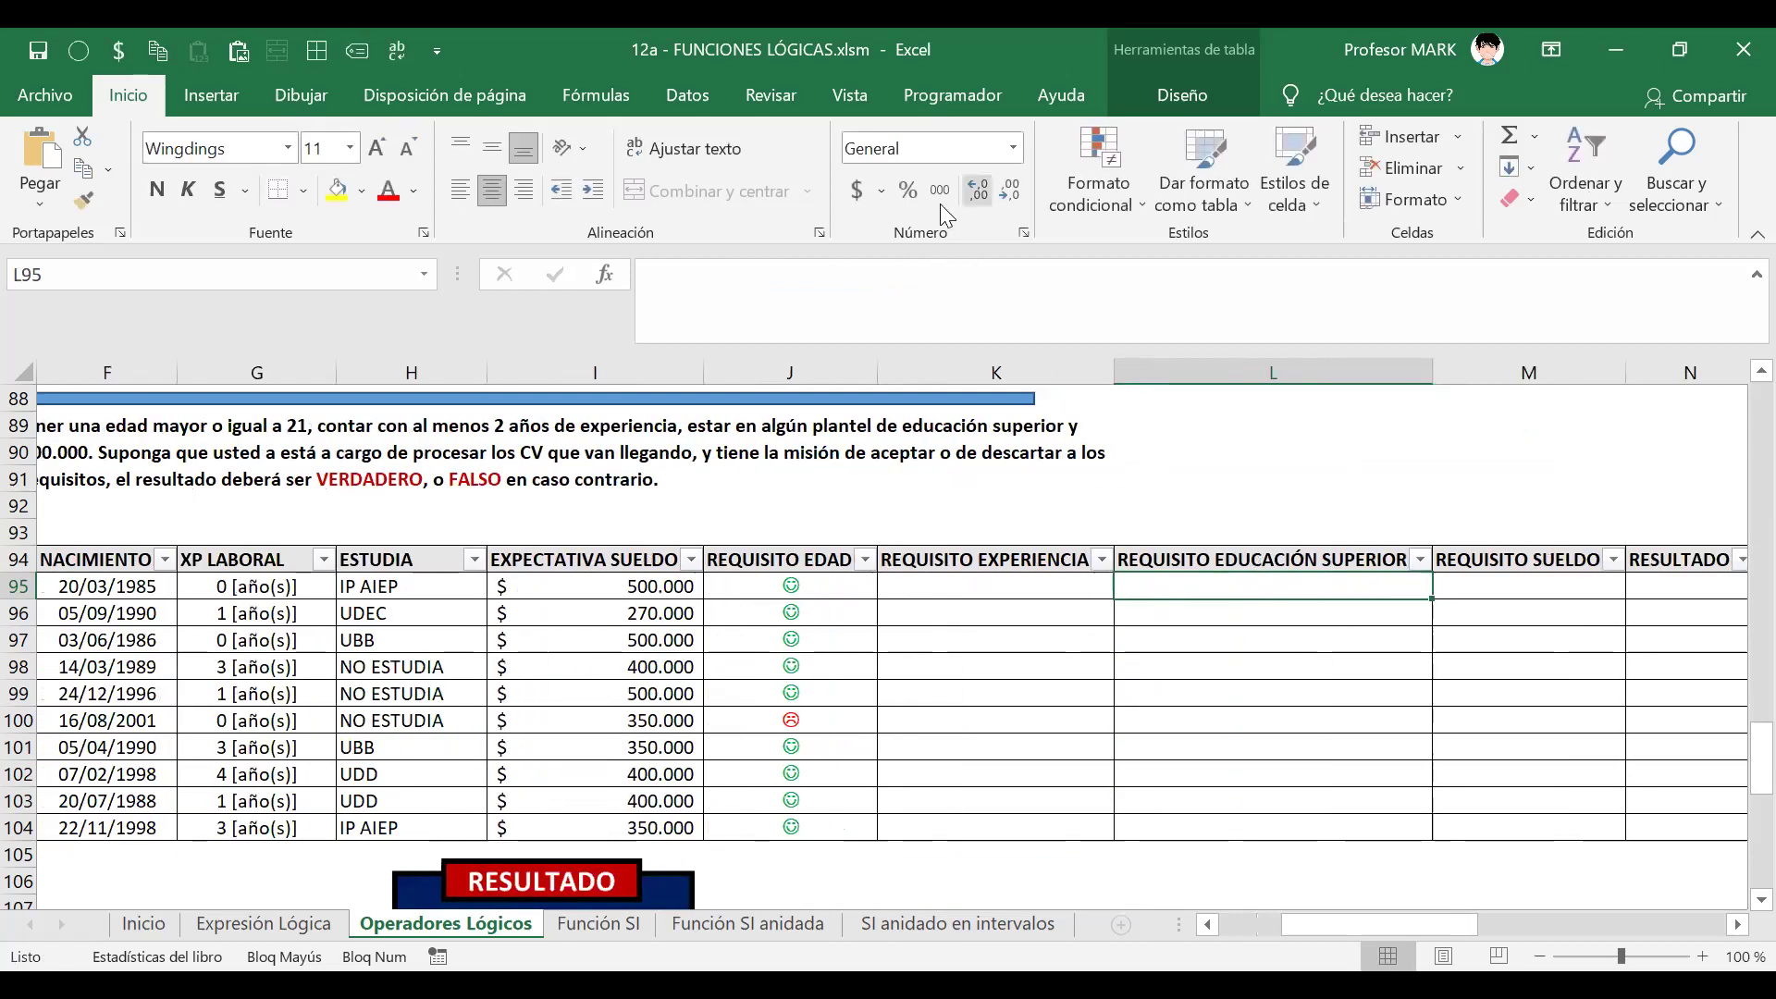
- Delete the extra space before >= in J95's age formula
left_click(777, 590)
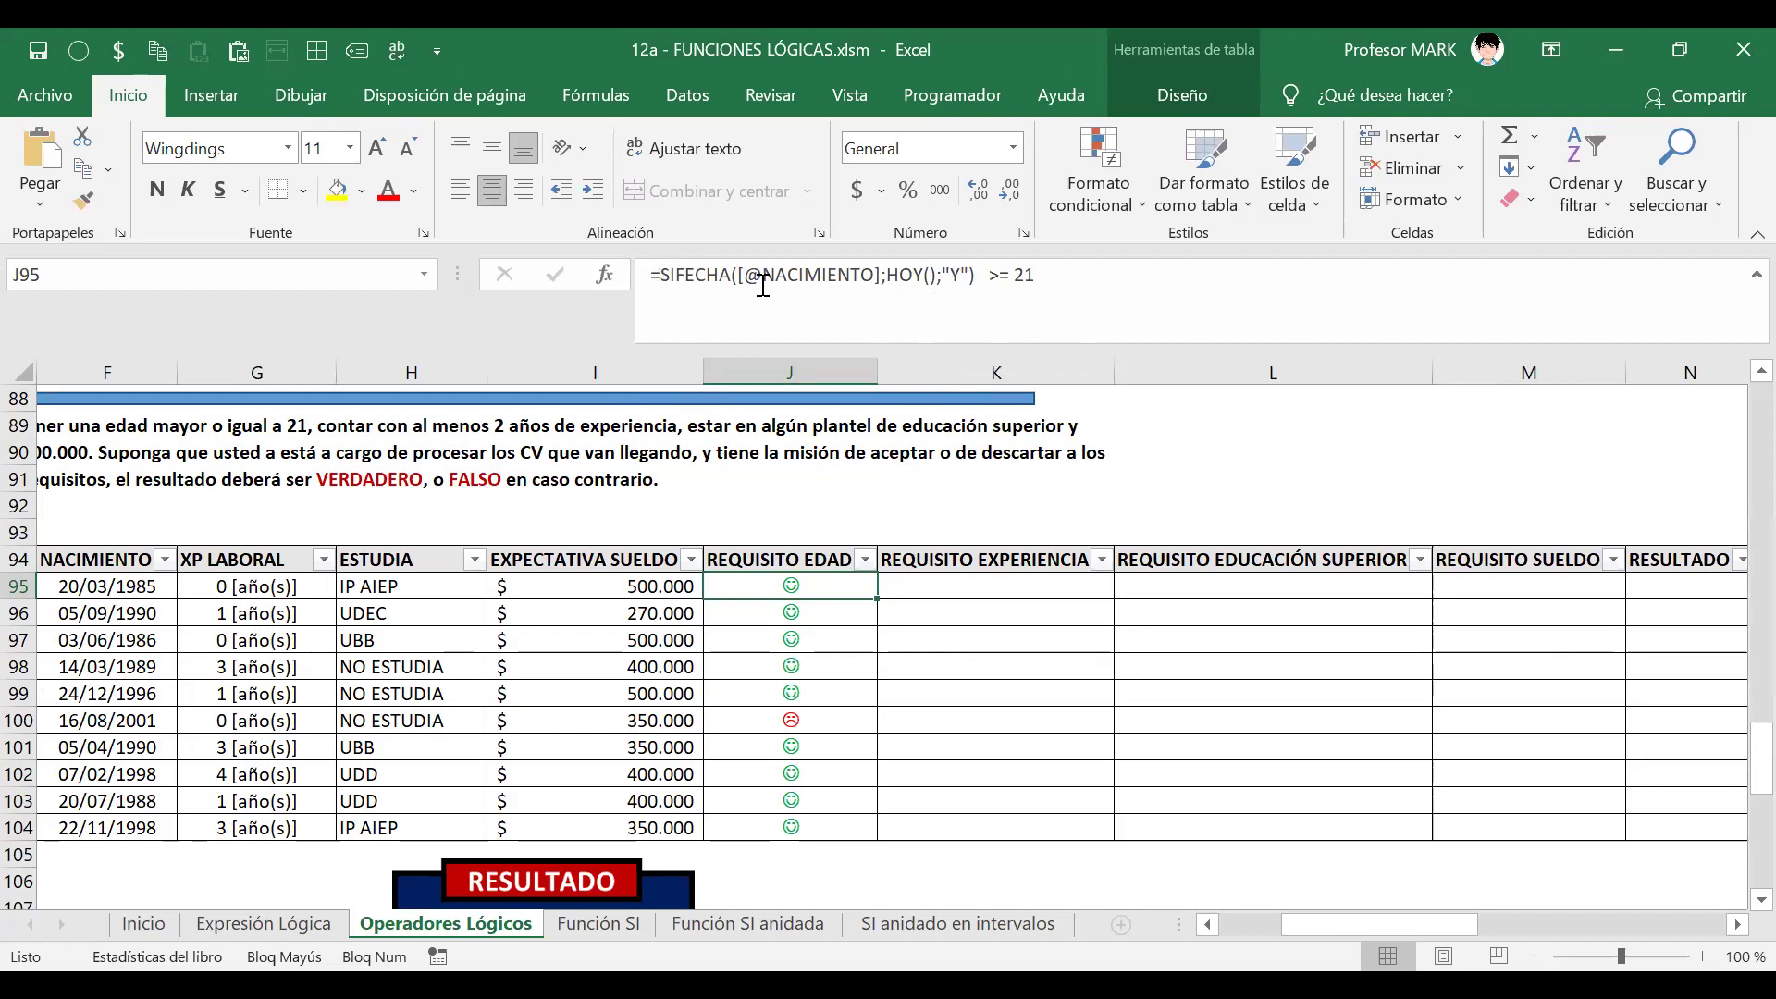
left_click_drag(659, 275, 974, 282)
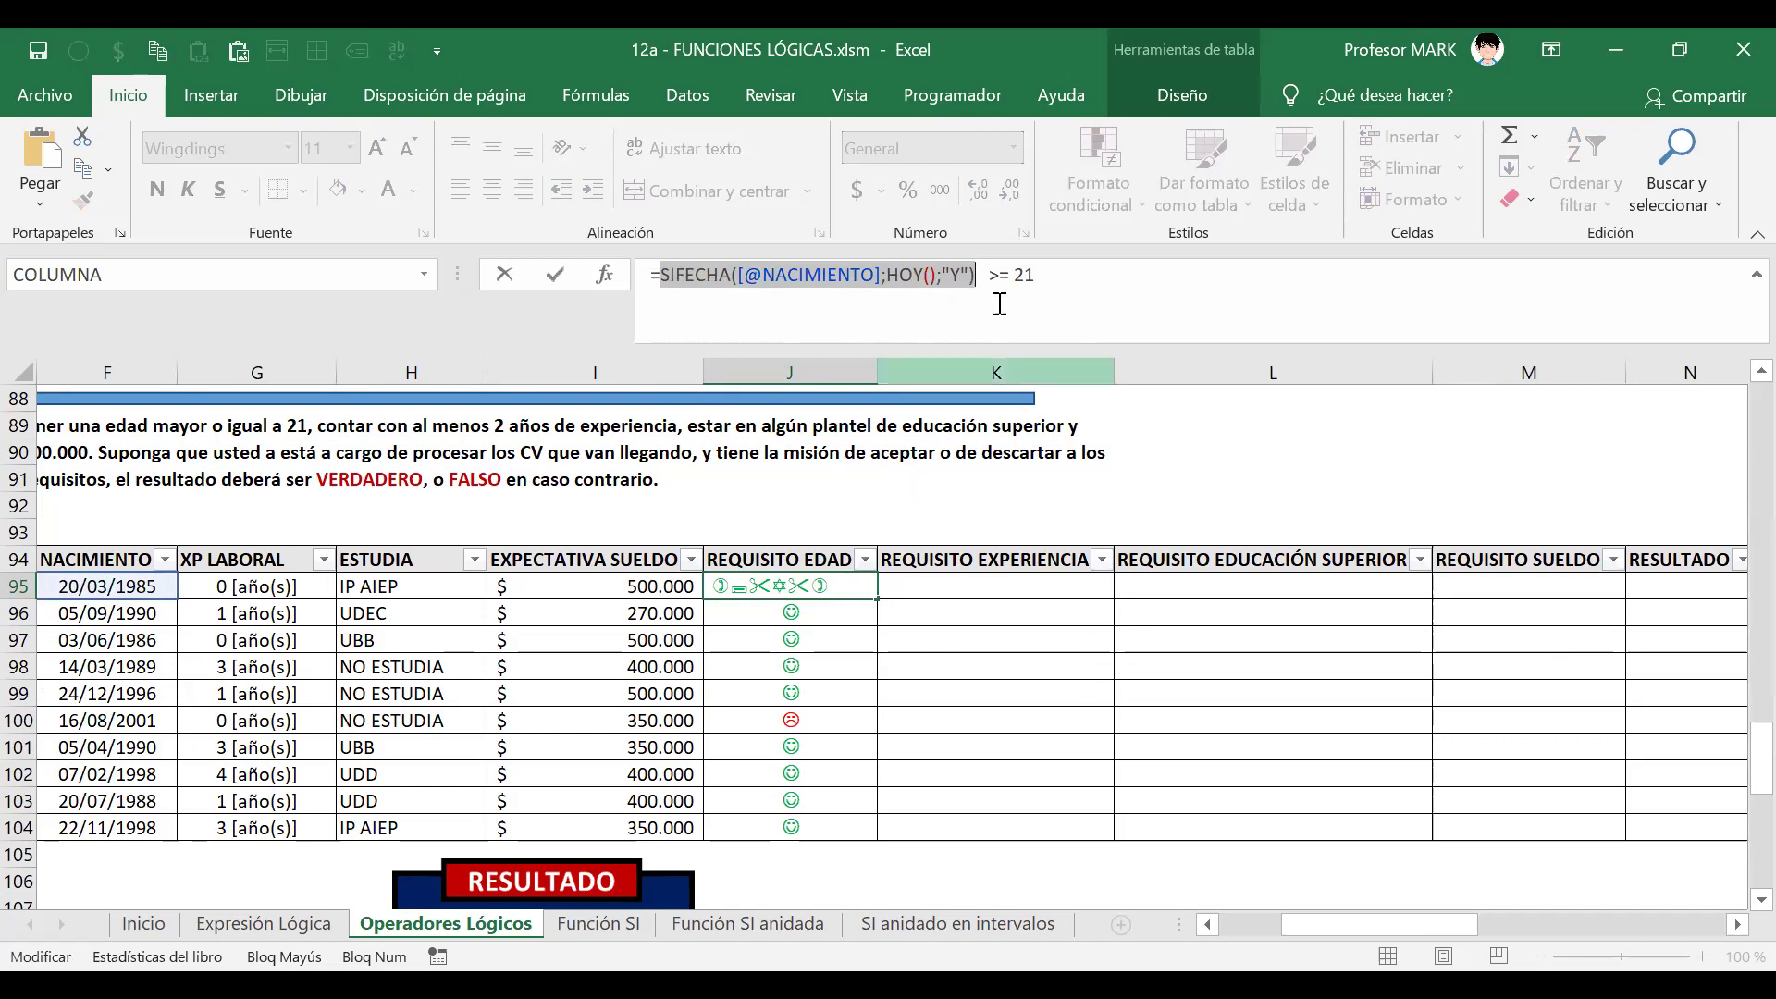
left_click(985, 274)
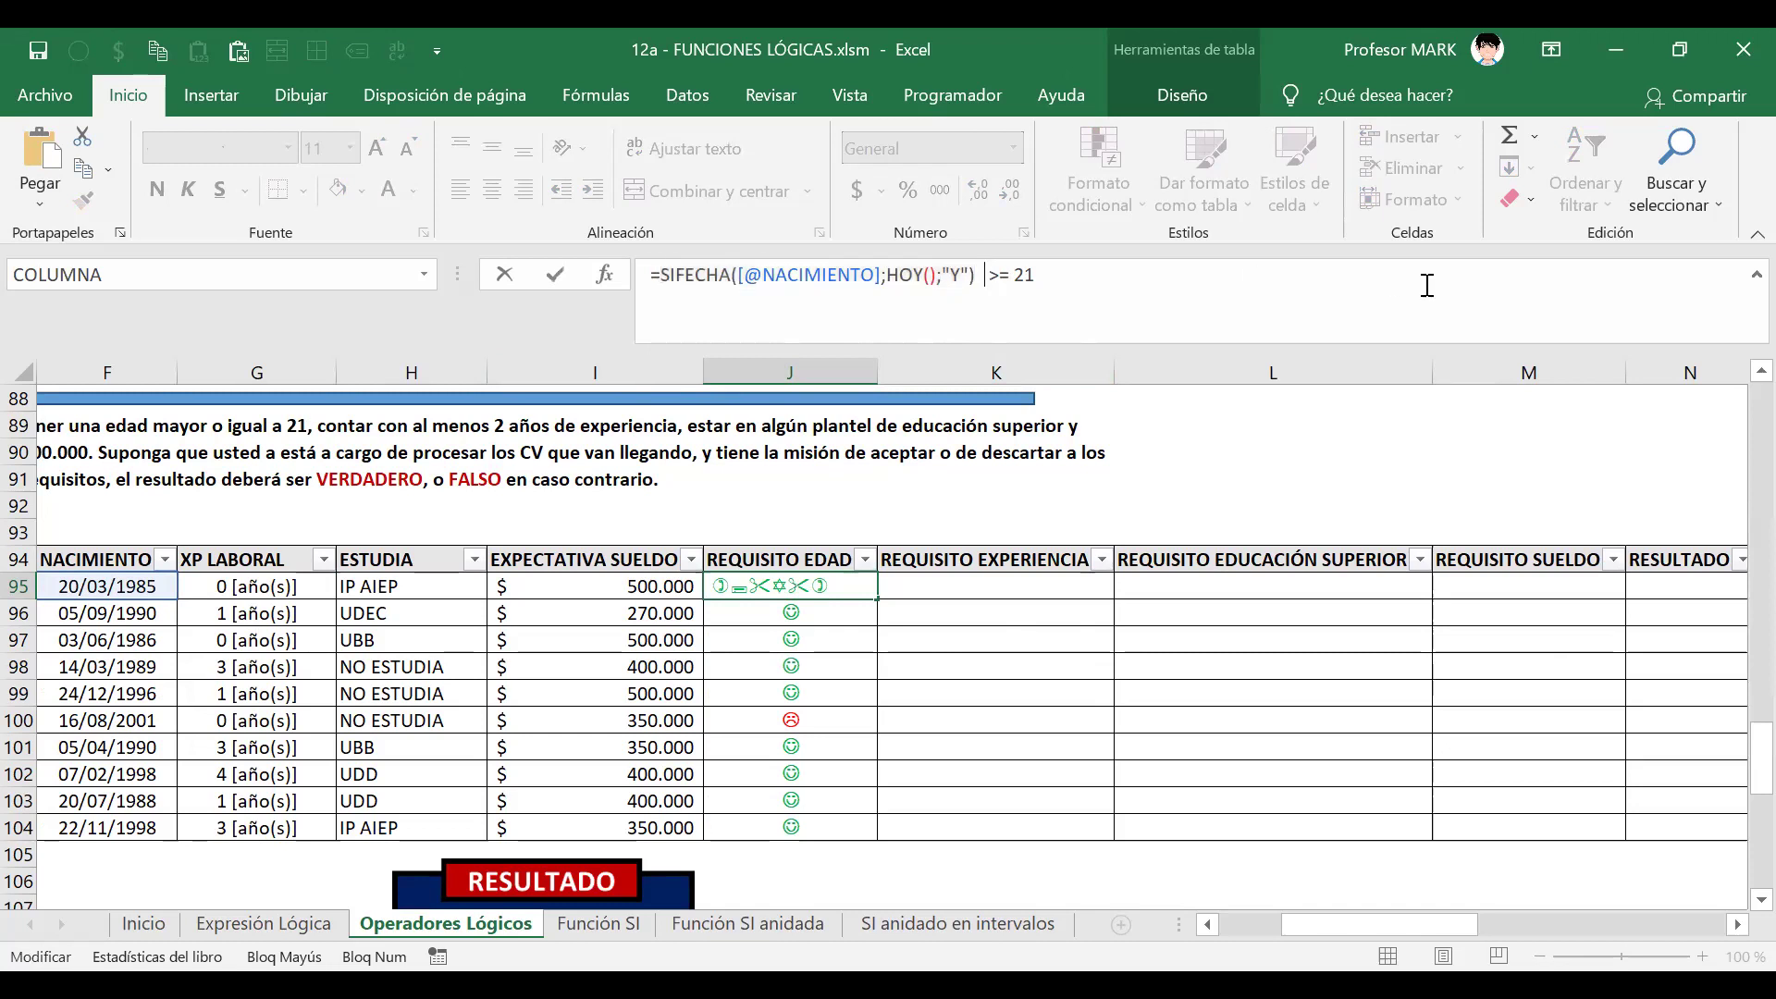
key("BackSpace")
- Highlight the SIFECHA calculation and the 21 threshold to explain them, then confirm the formula
left_click_drag(659, 274, 984, 268)
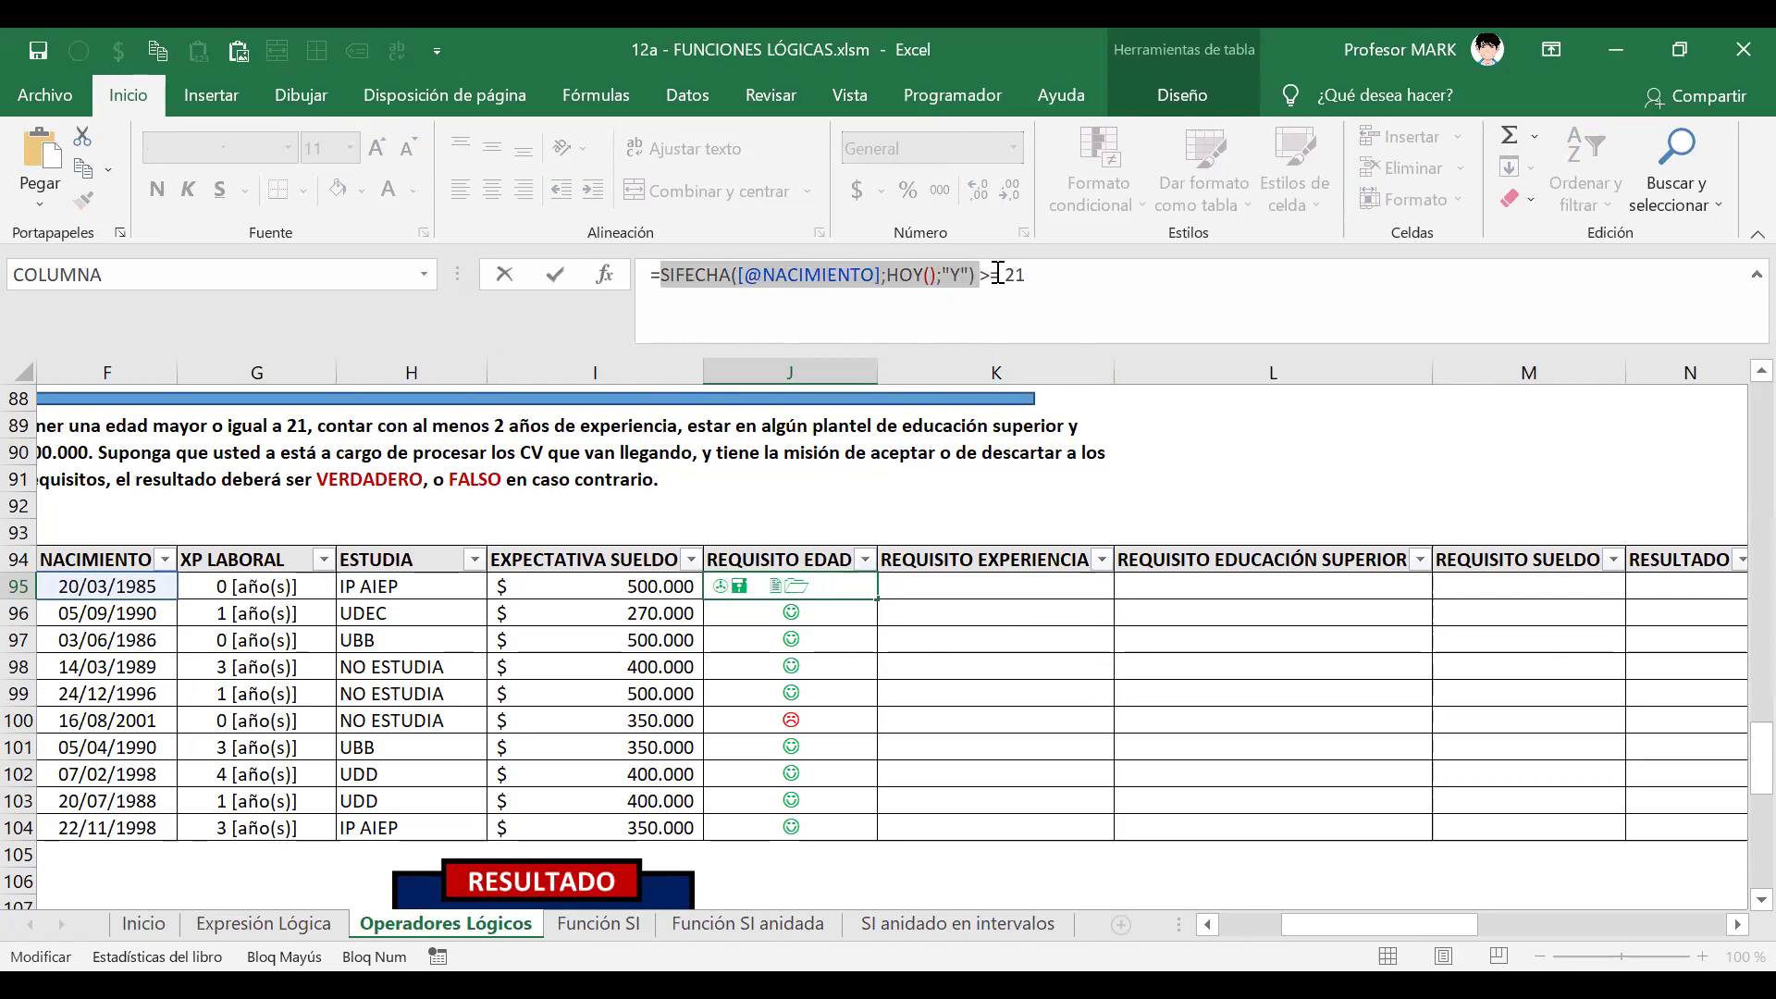
left_click_drag(1003, 273, 1047, 280)
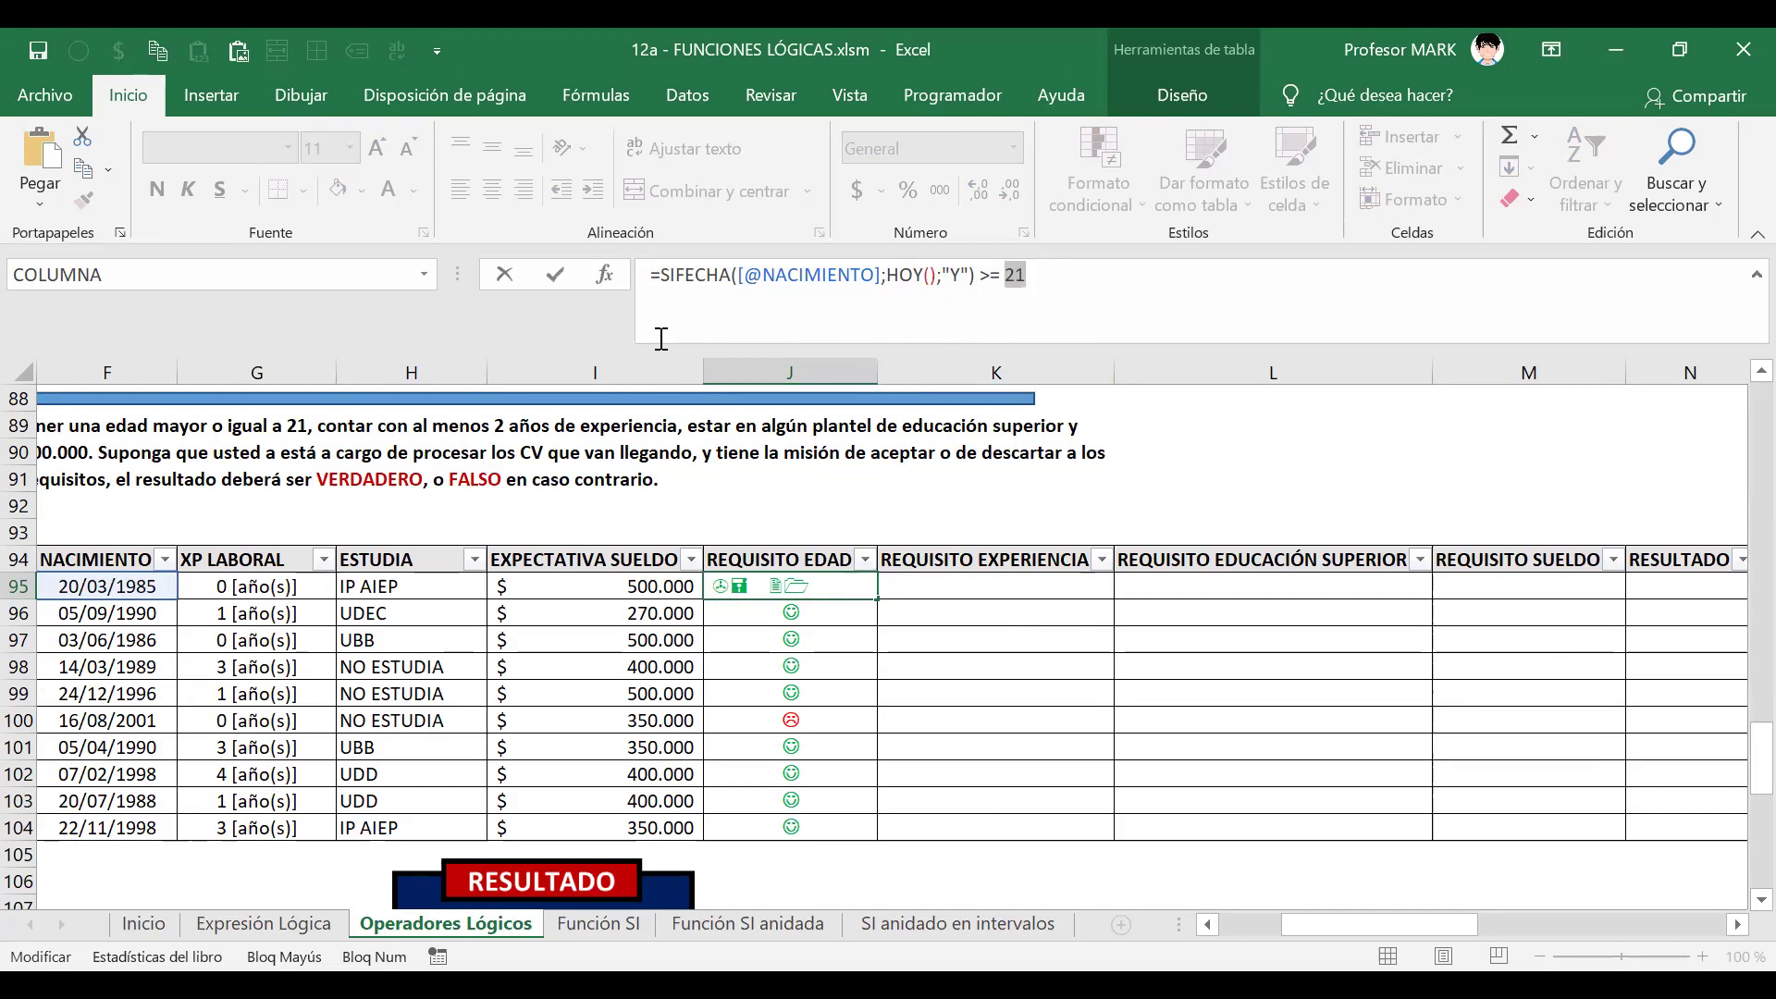
left_click_drag(660, 273, 986, 277)
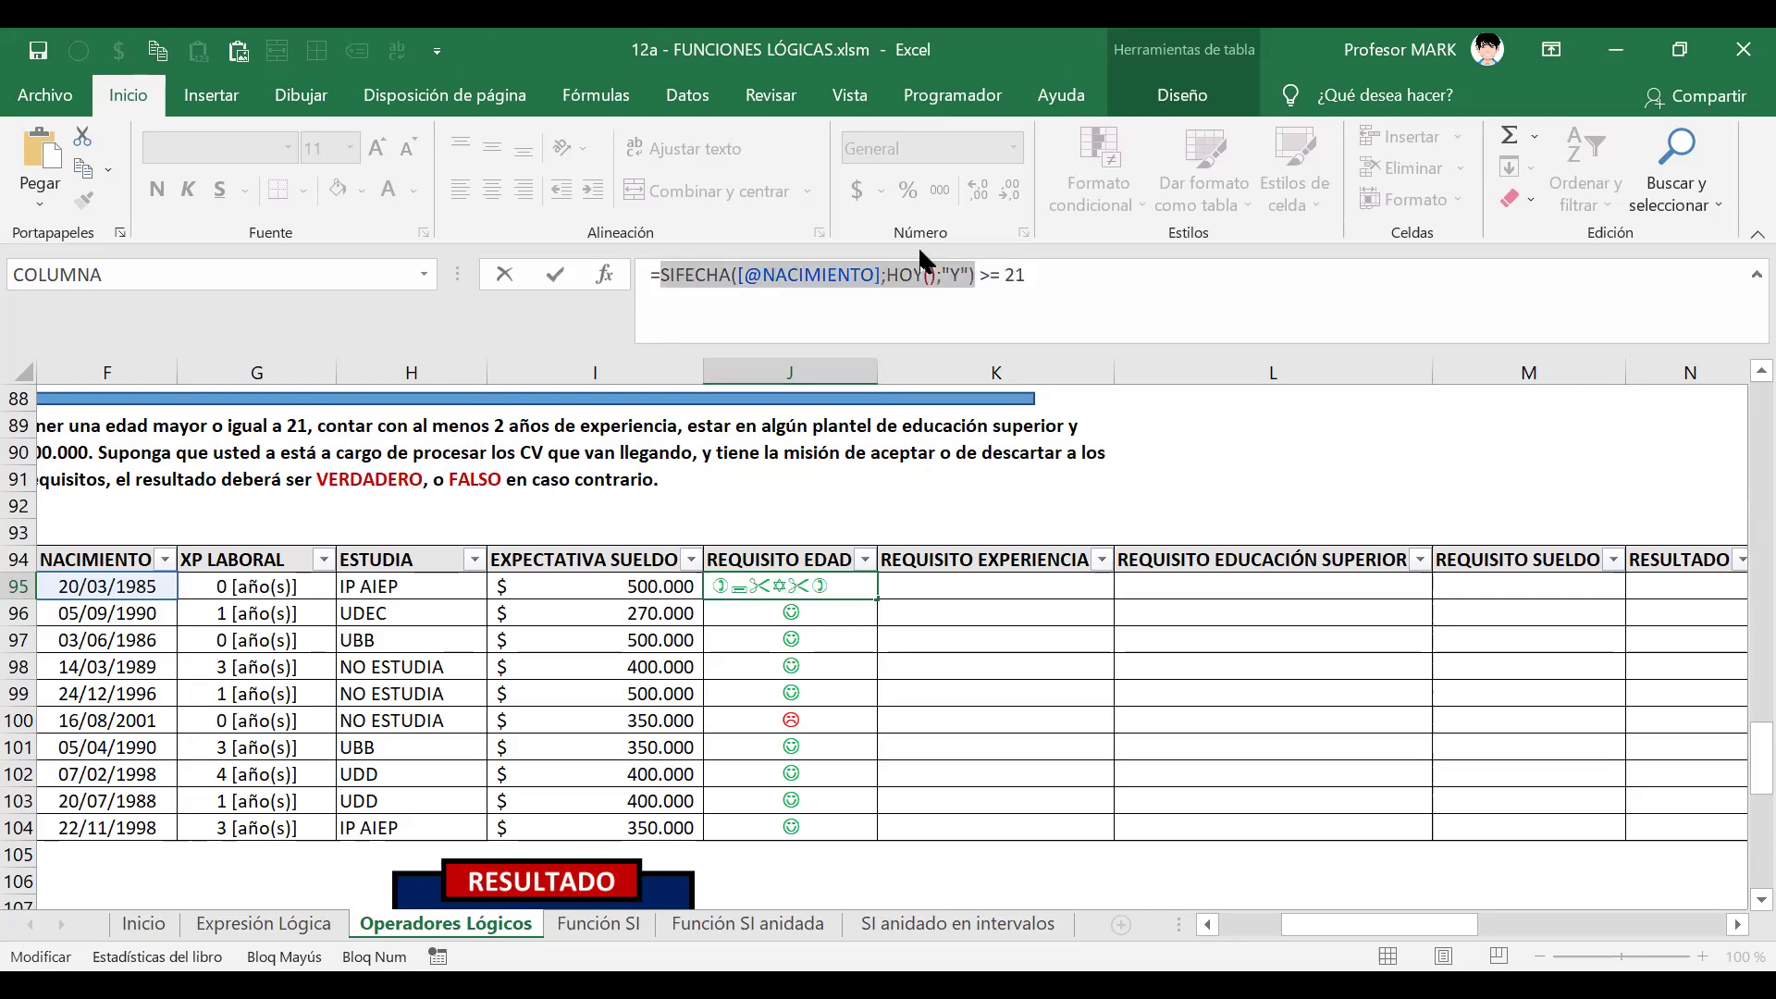
left_click(680, 274)
left_click_drag(682, 275, 974, 275)
double_click(1015, 274)
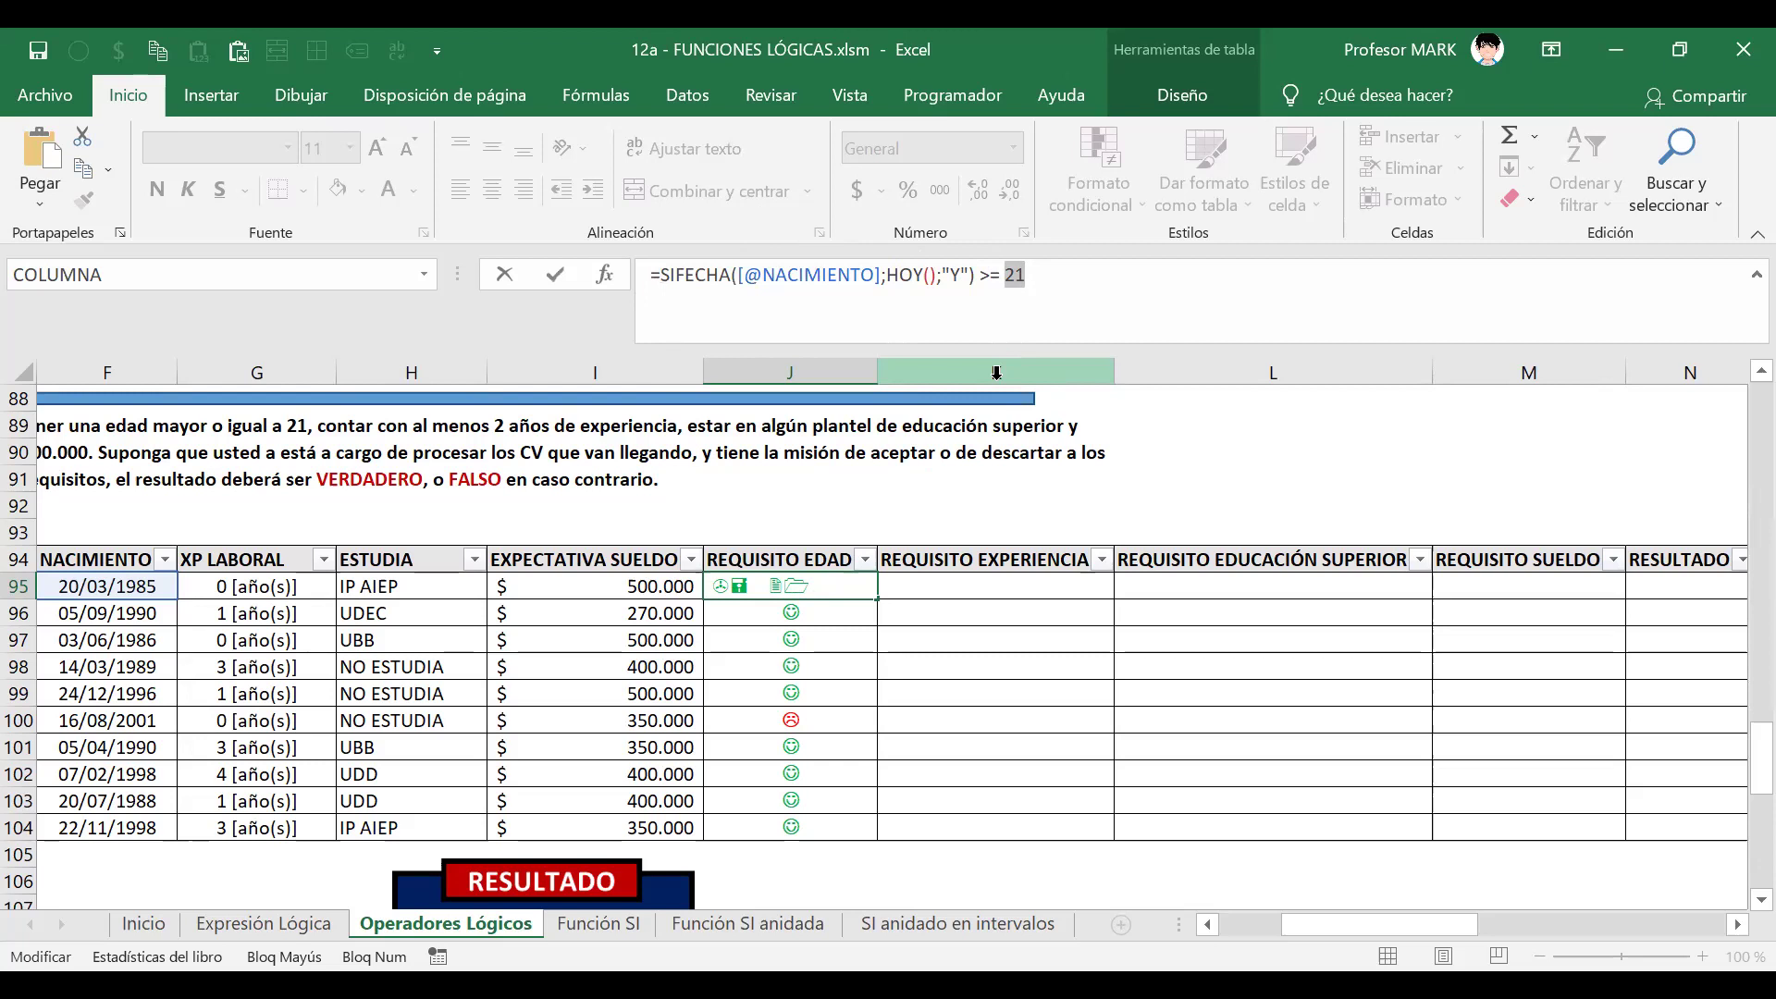
key("Return")
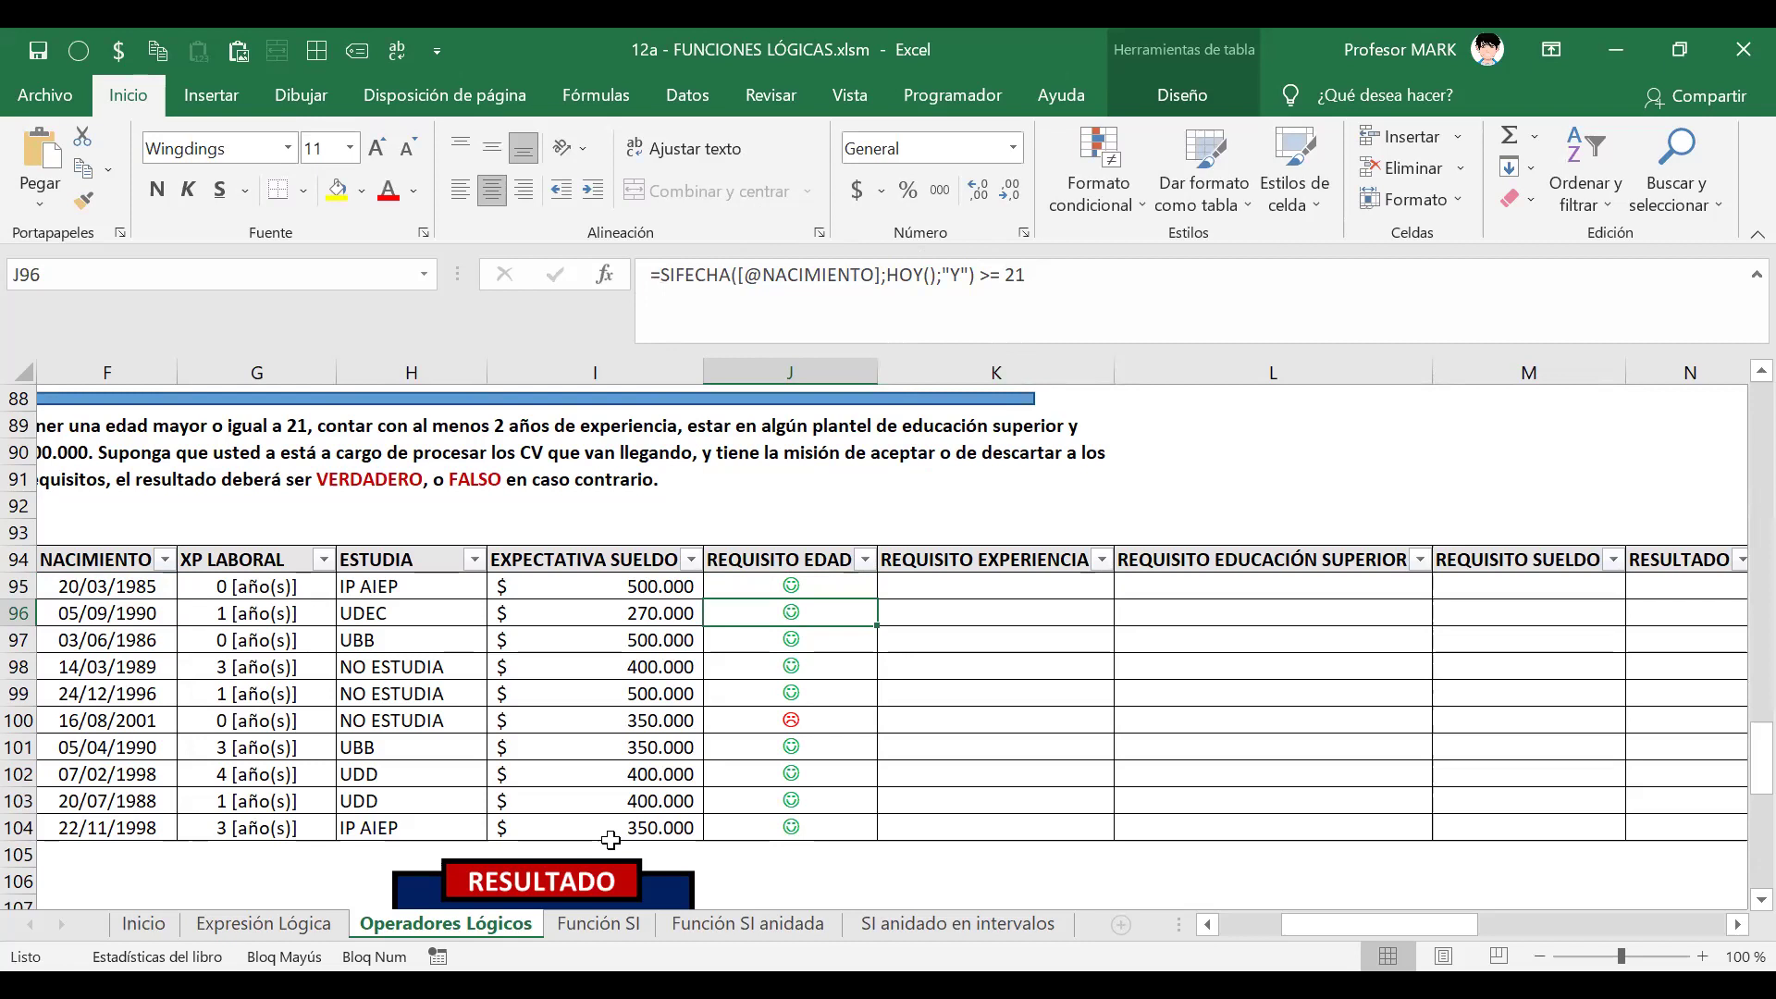
left_click(762, 588)
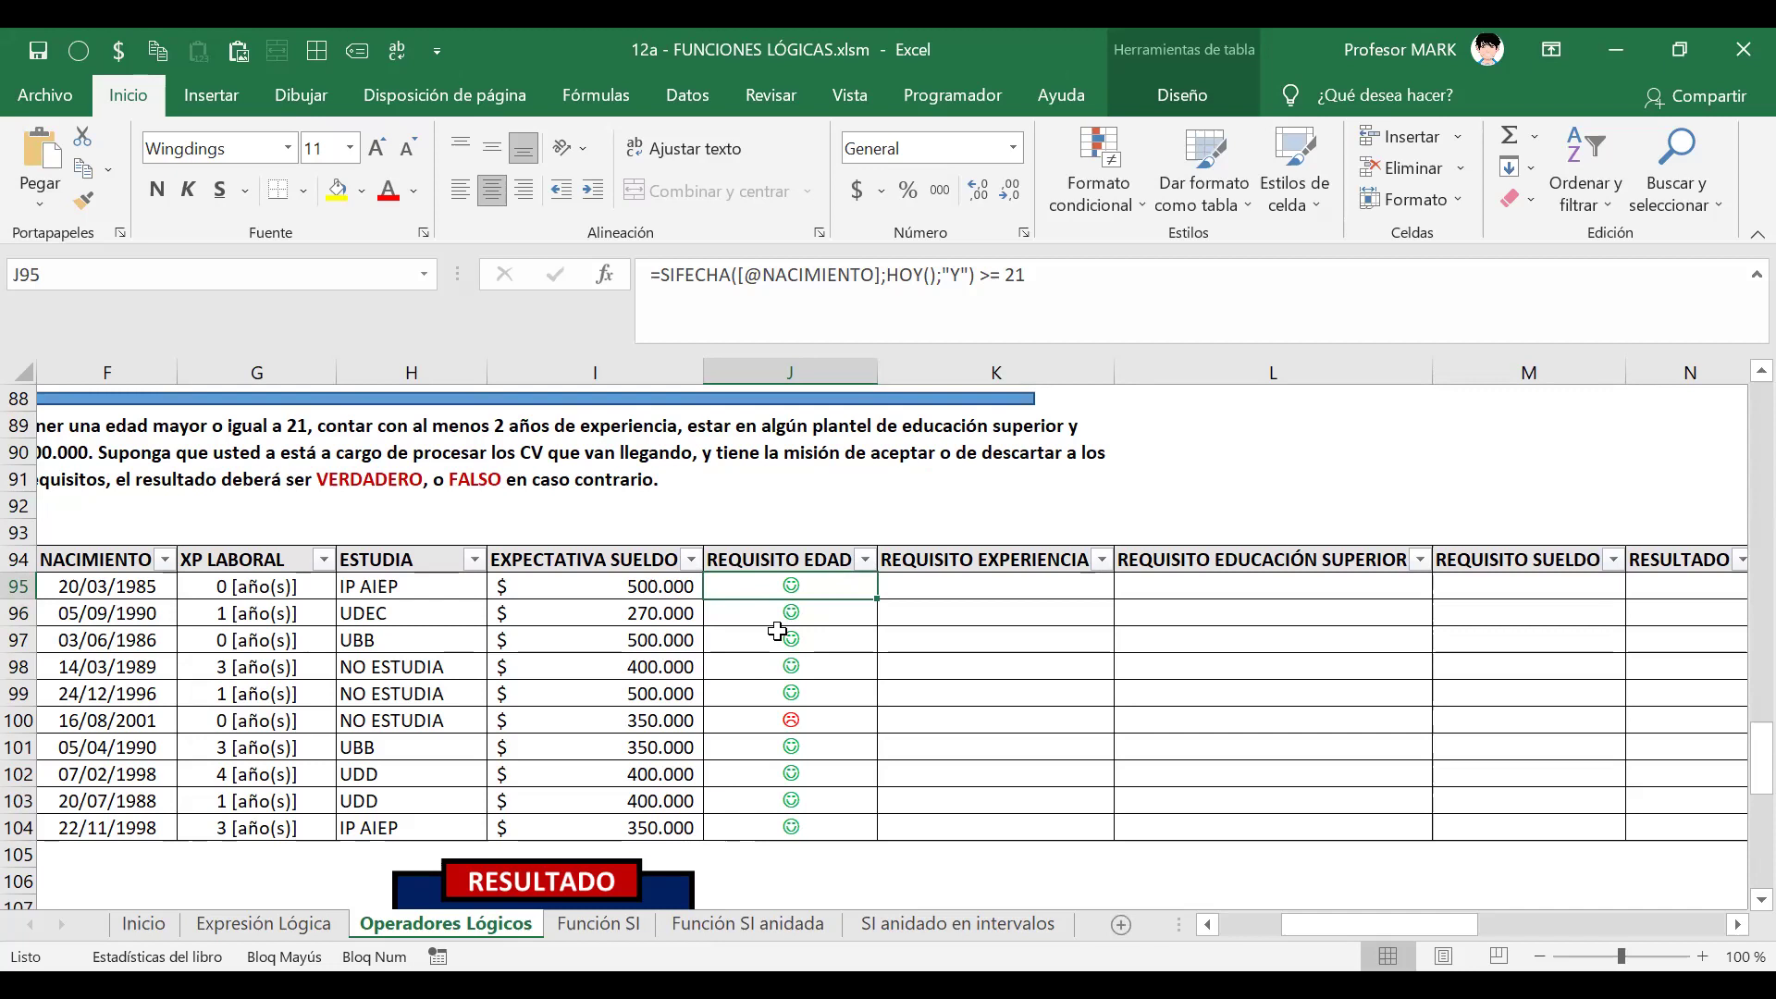
left_click(985, 587)
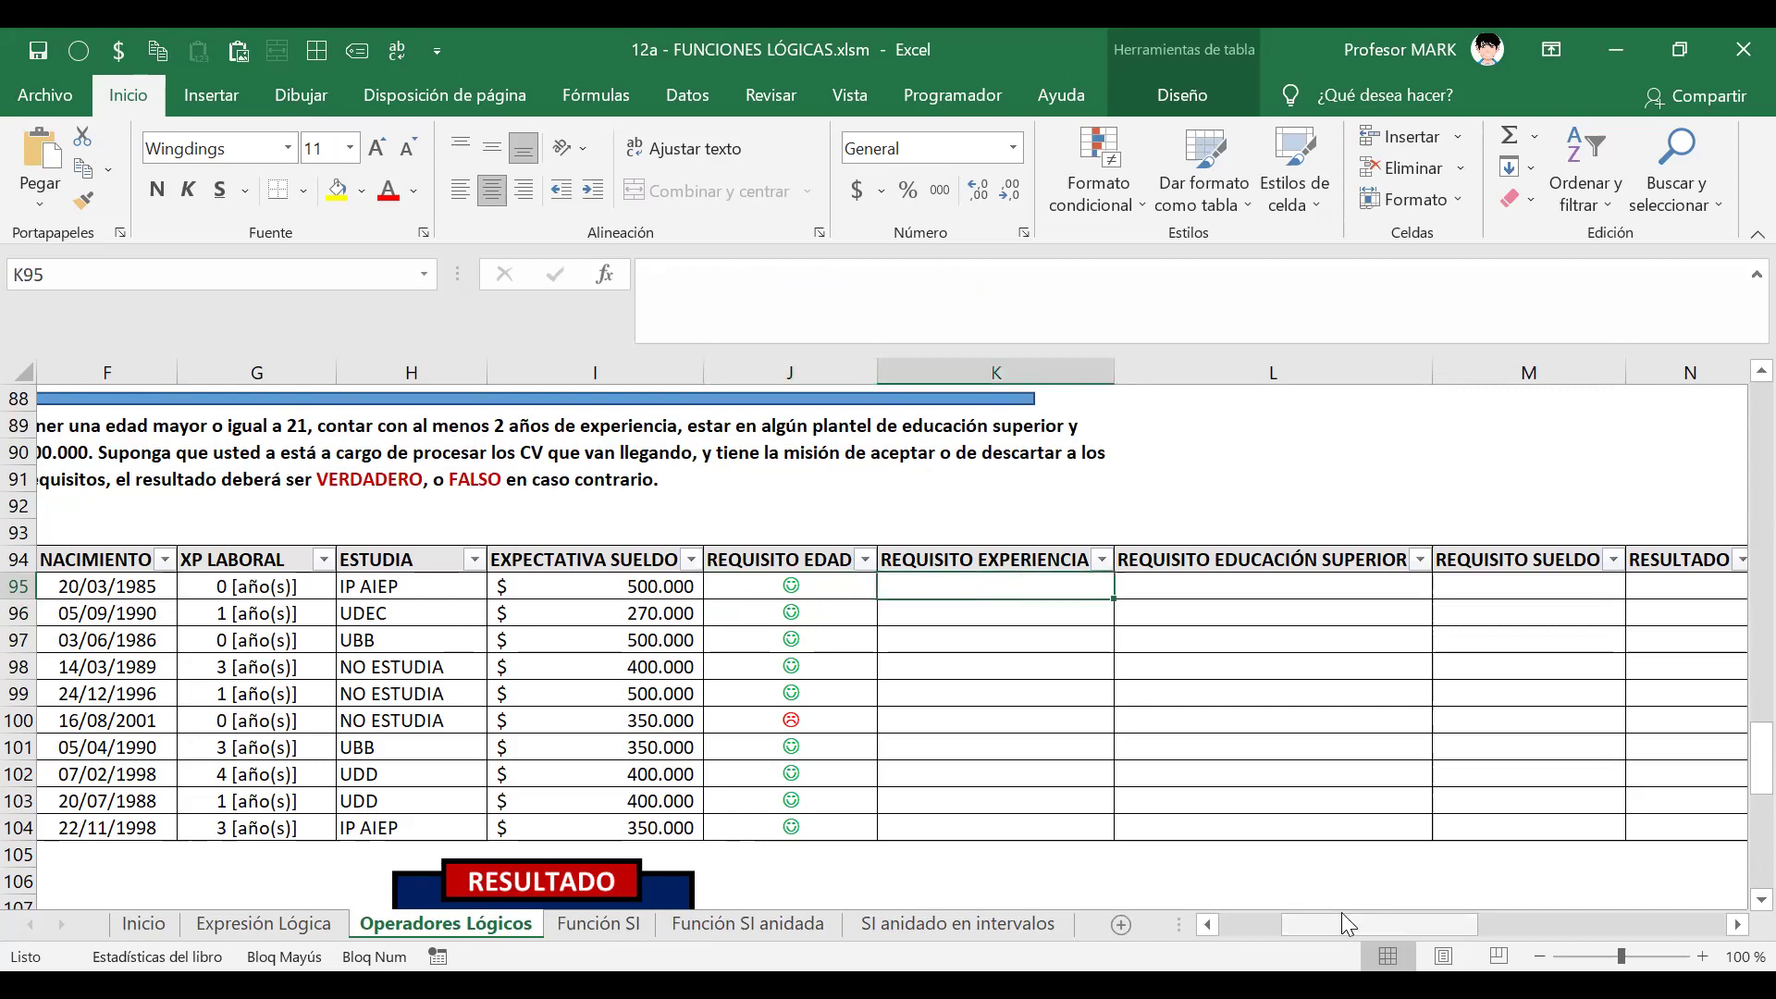
mouse_move(1341, 919)
left_mouse_down()
mouse_move(1312, 921)
mouse_move(1326, 921)
left_mouse_up()
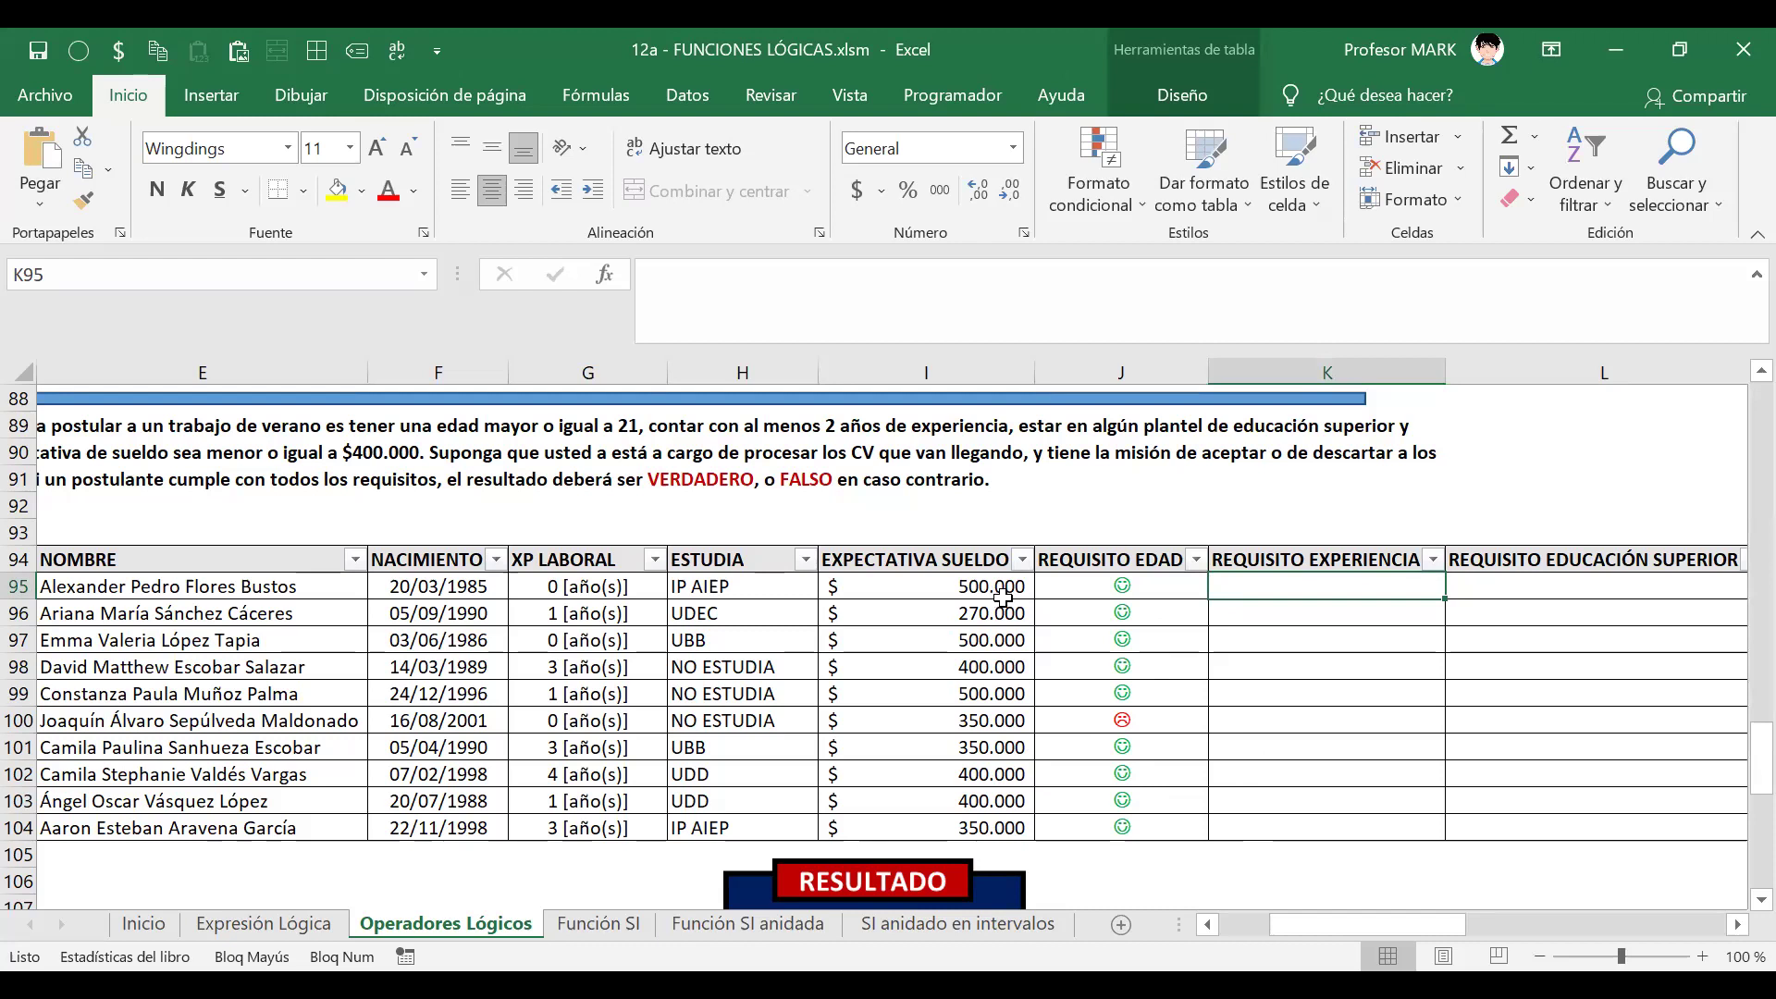
key("Left")
key("alt")
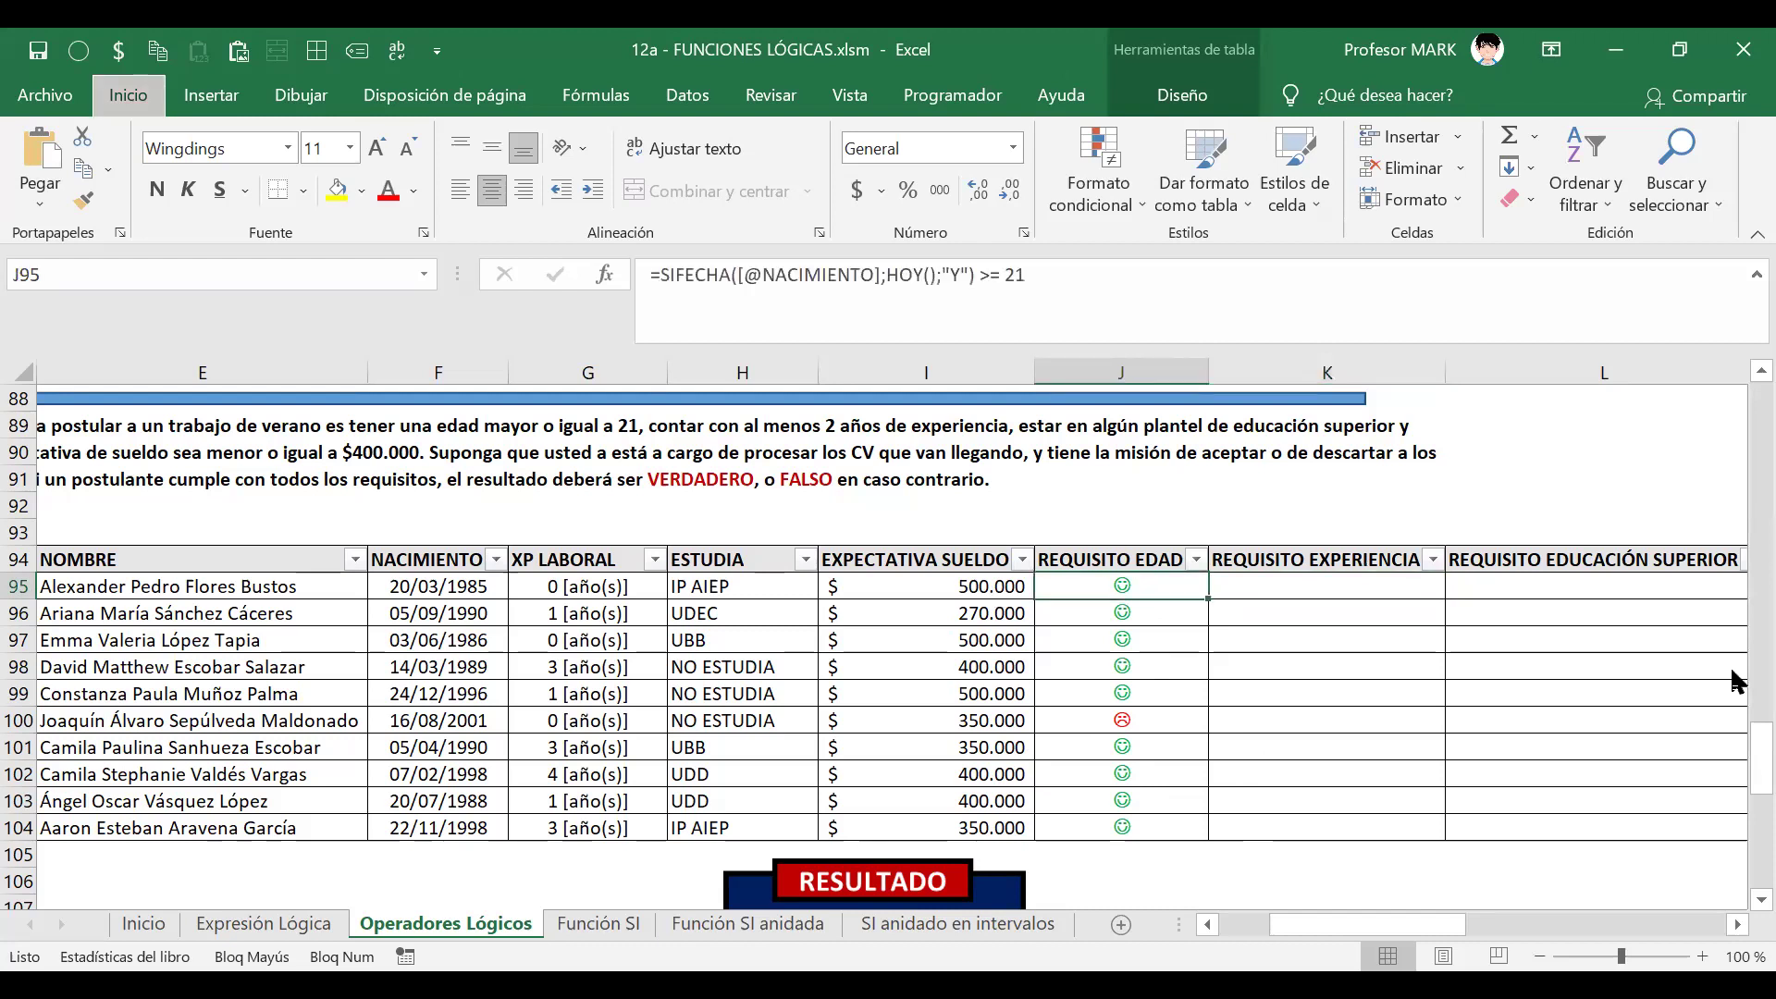
key("o")
key("l")
key("a")
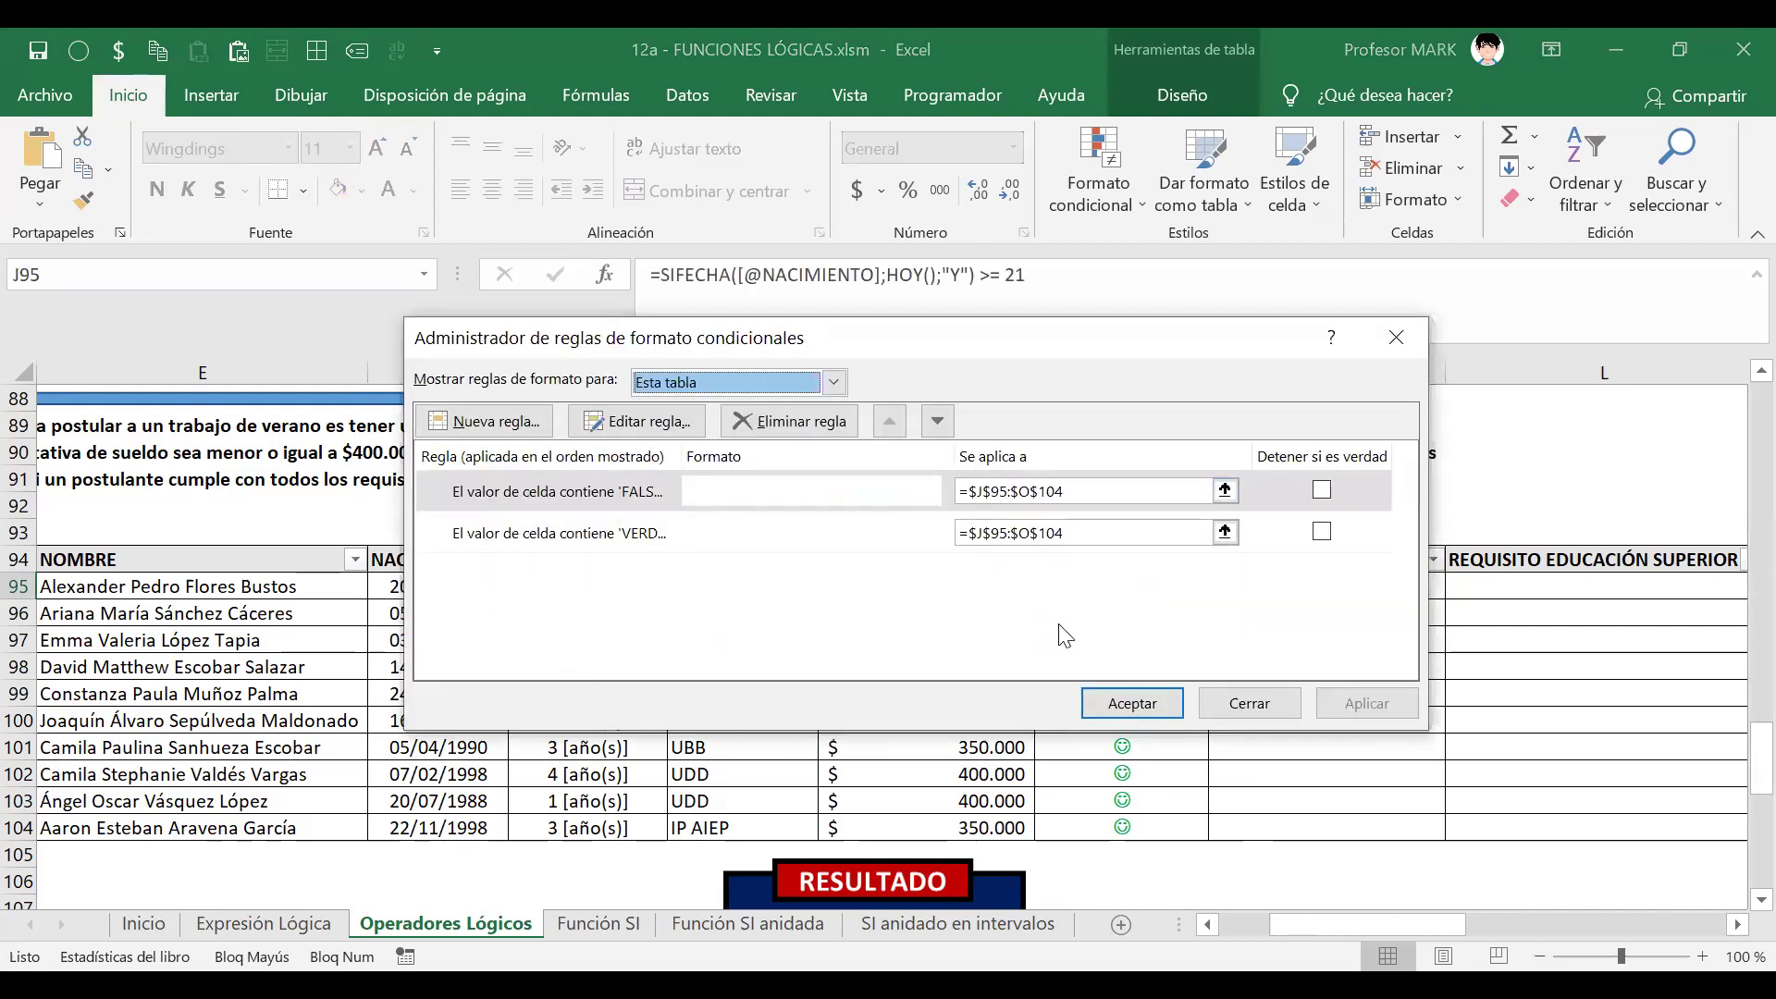
key("Escape")
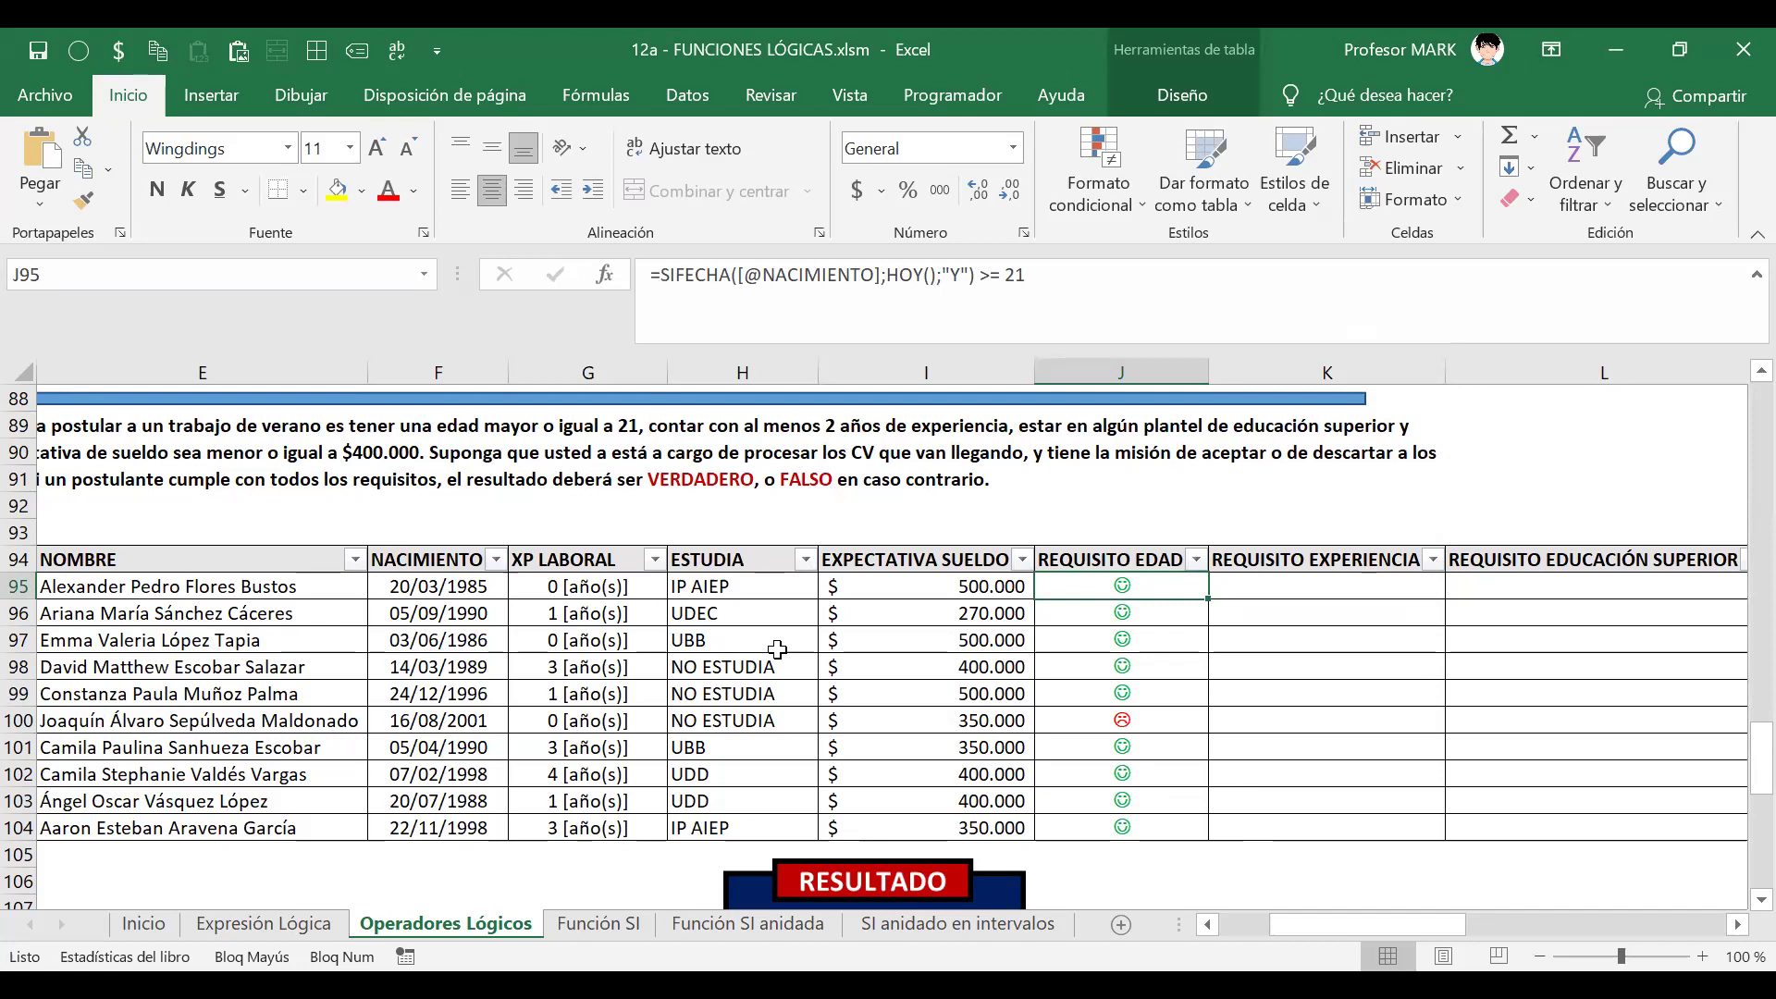
key("Right")
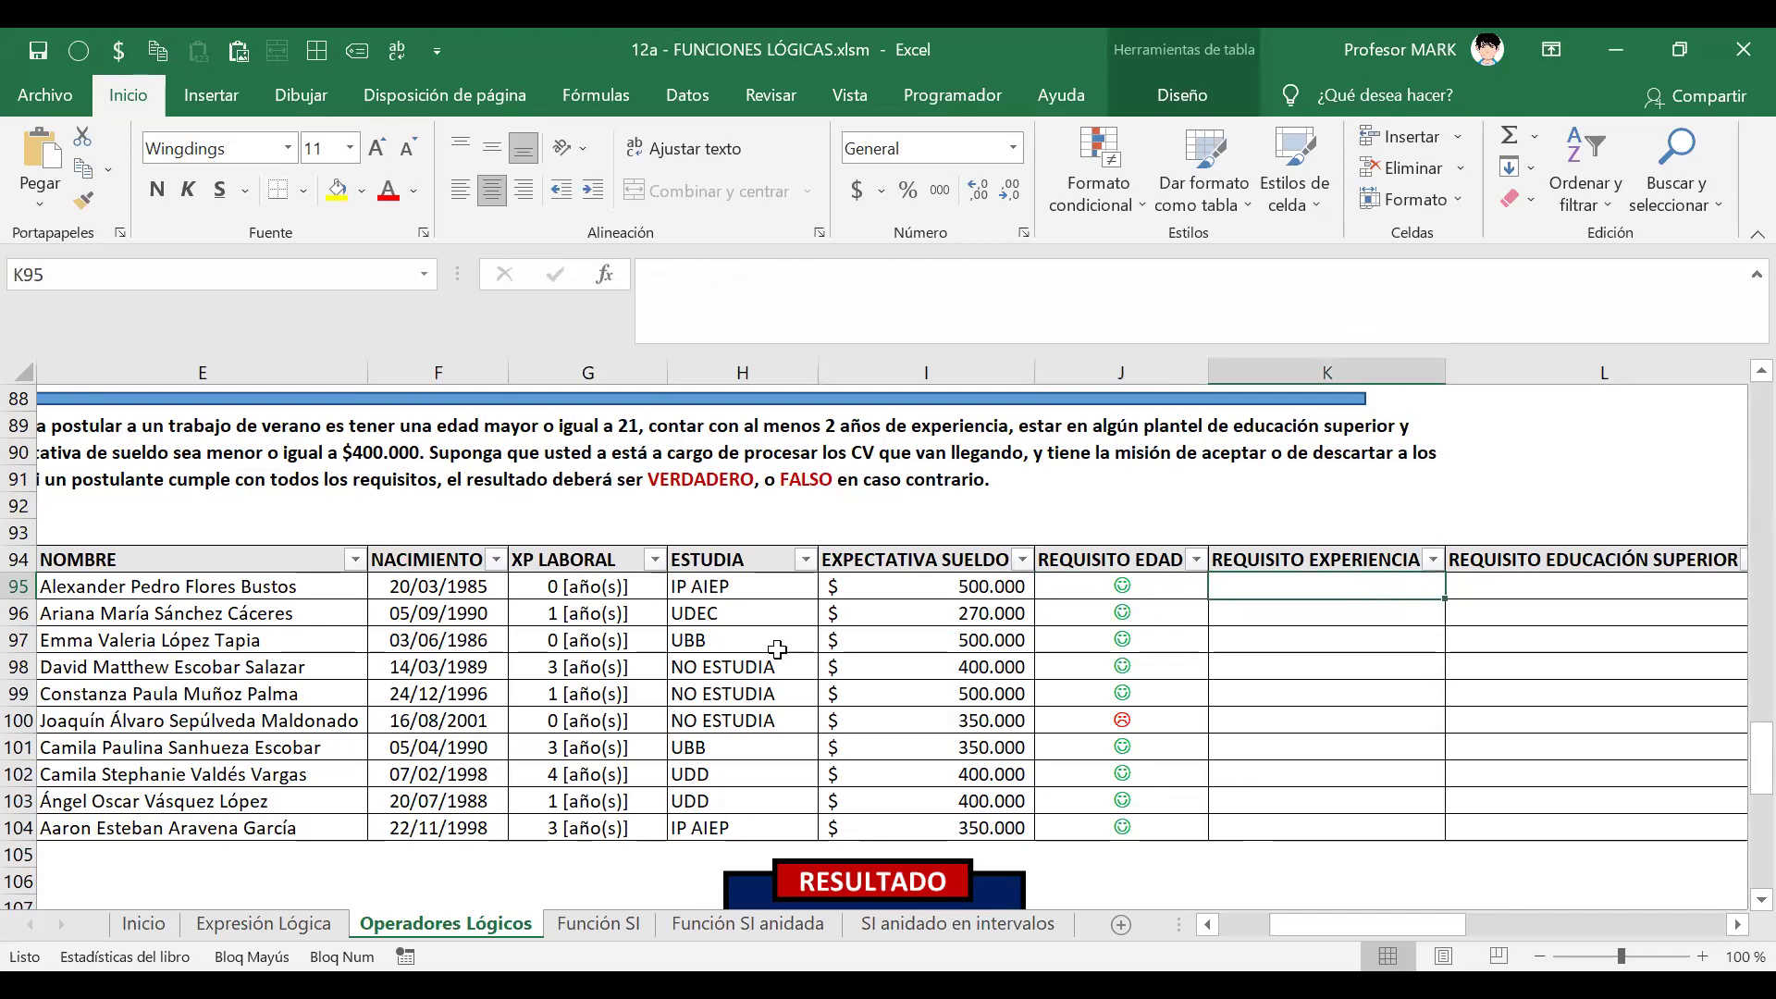
left_click(747, 295)
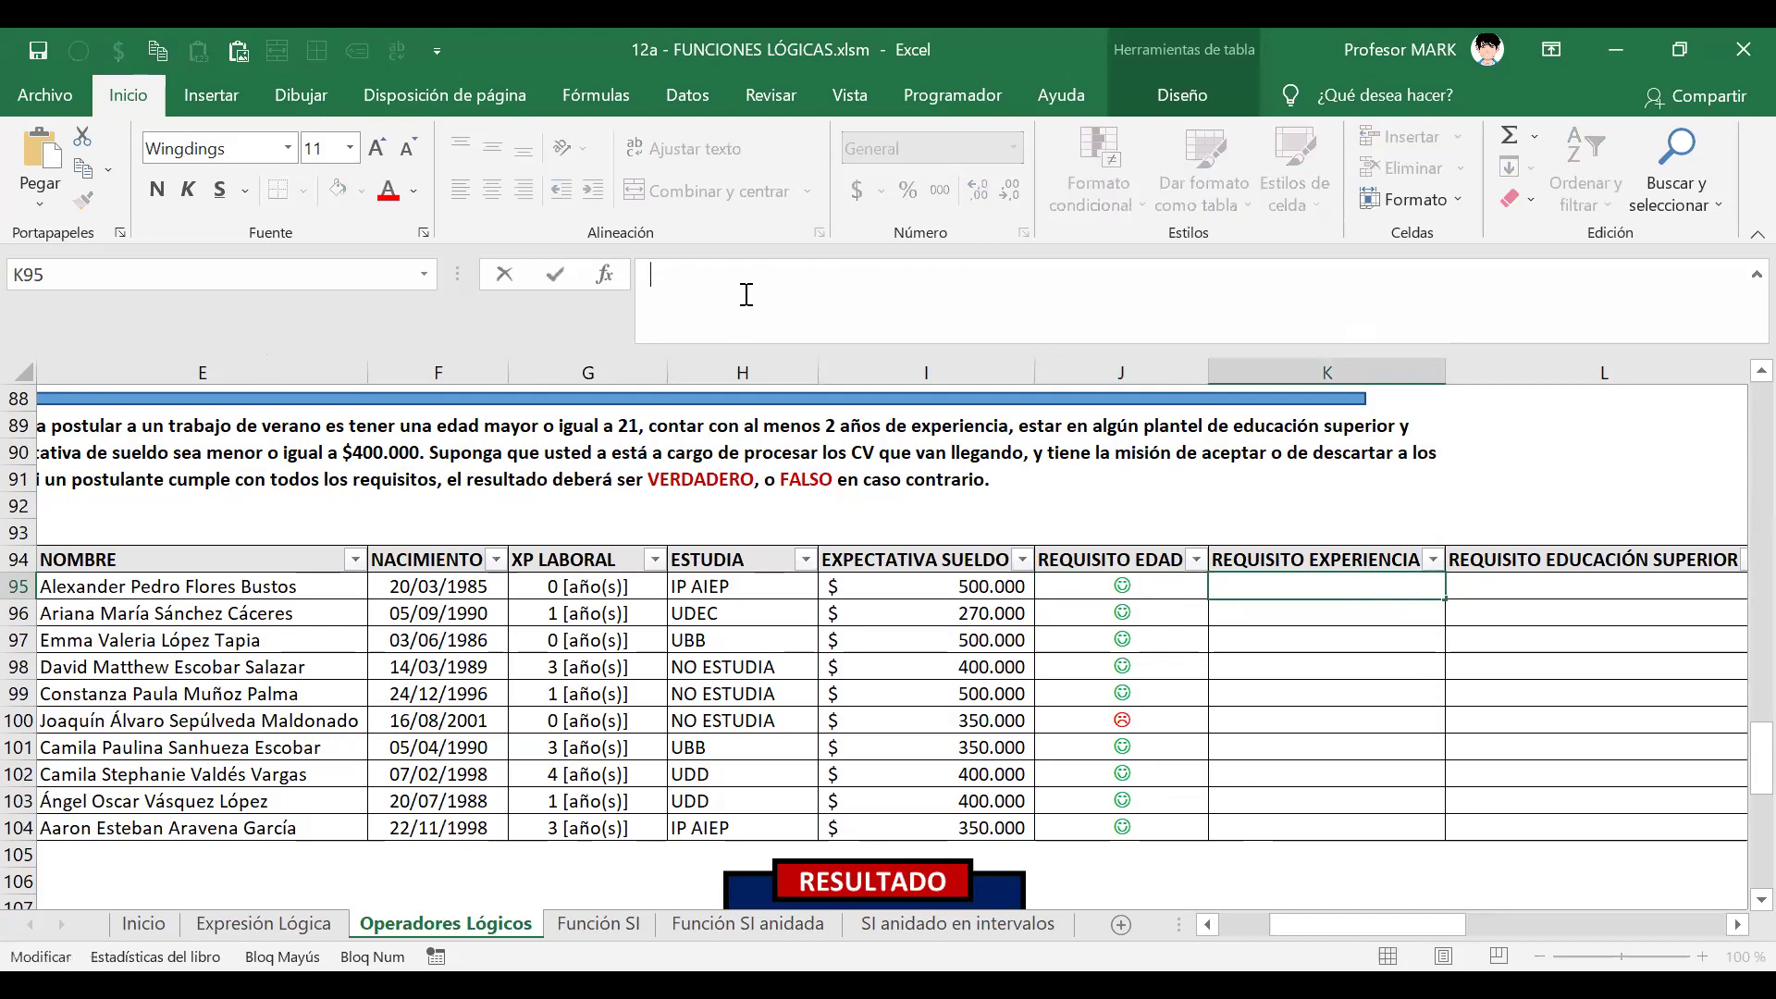
type("=")
key("Escape")
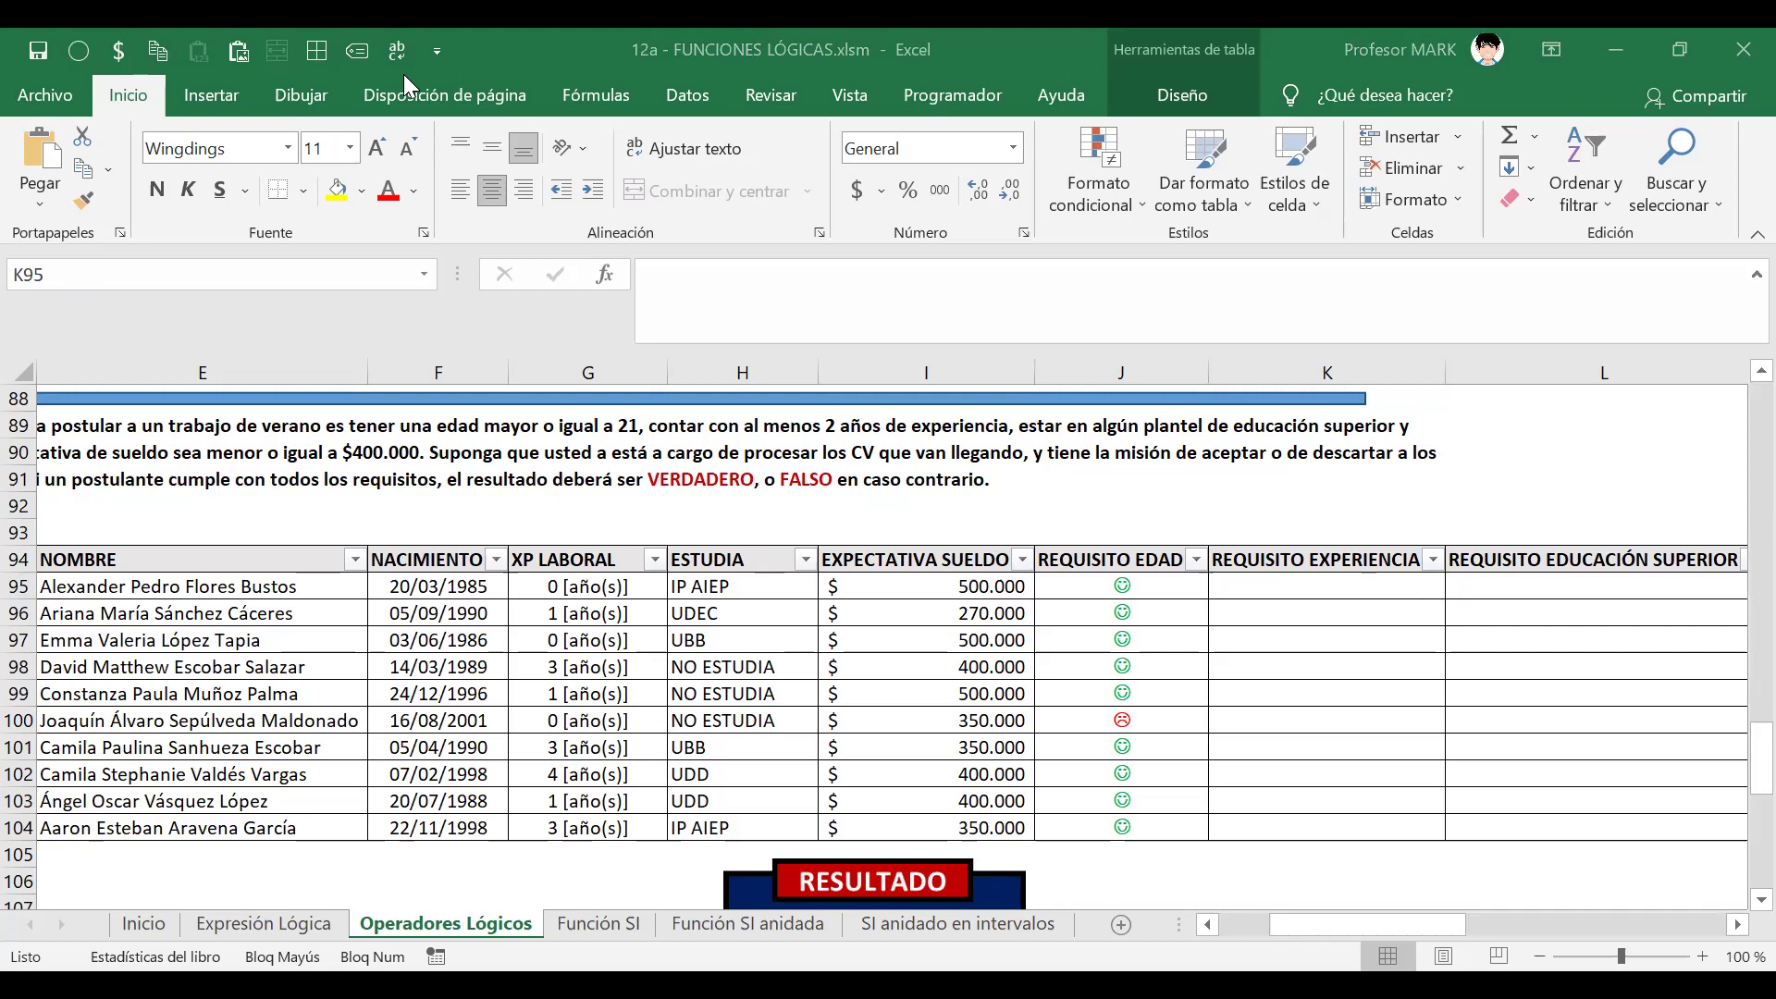
left_click(1073, 584)
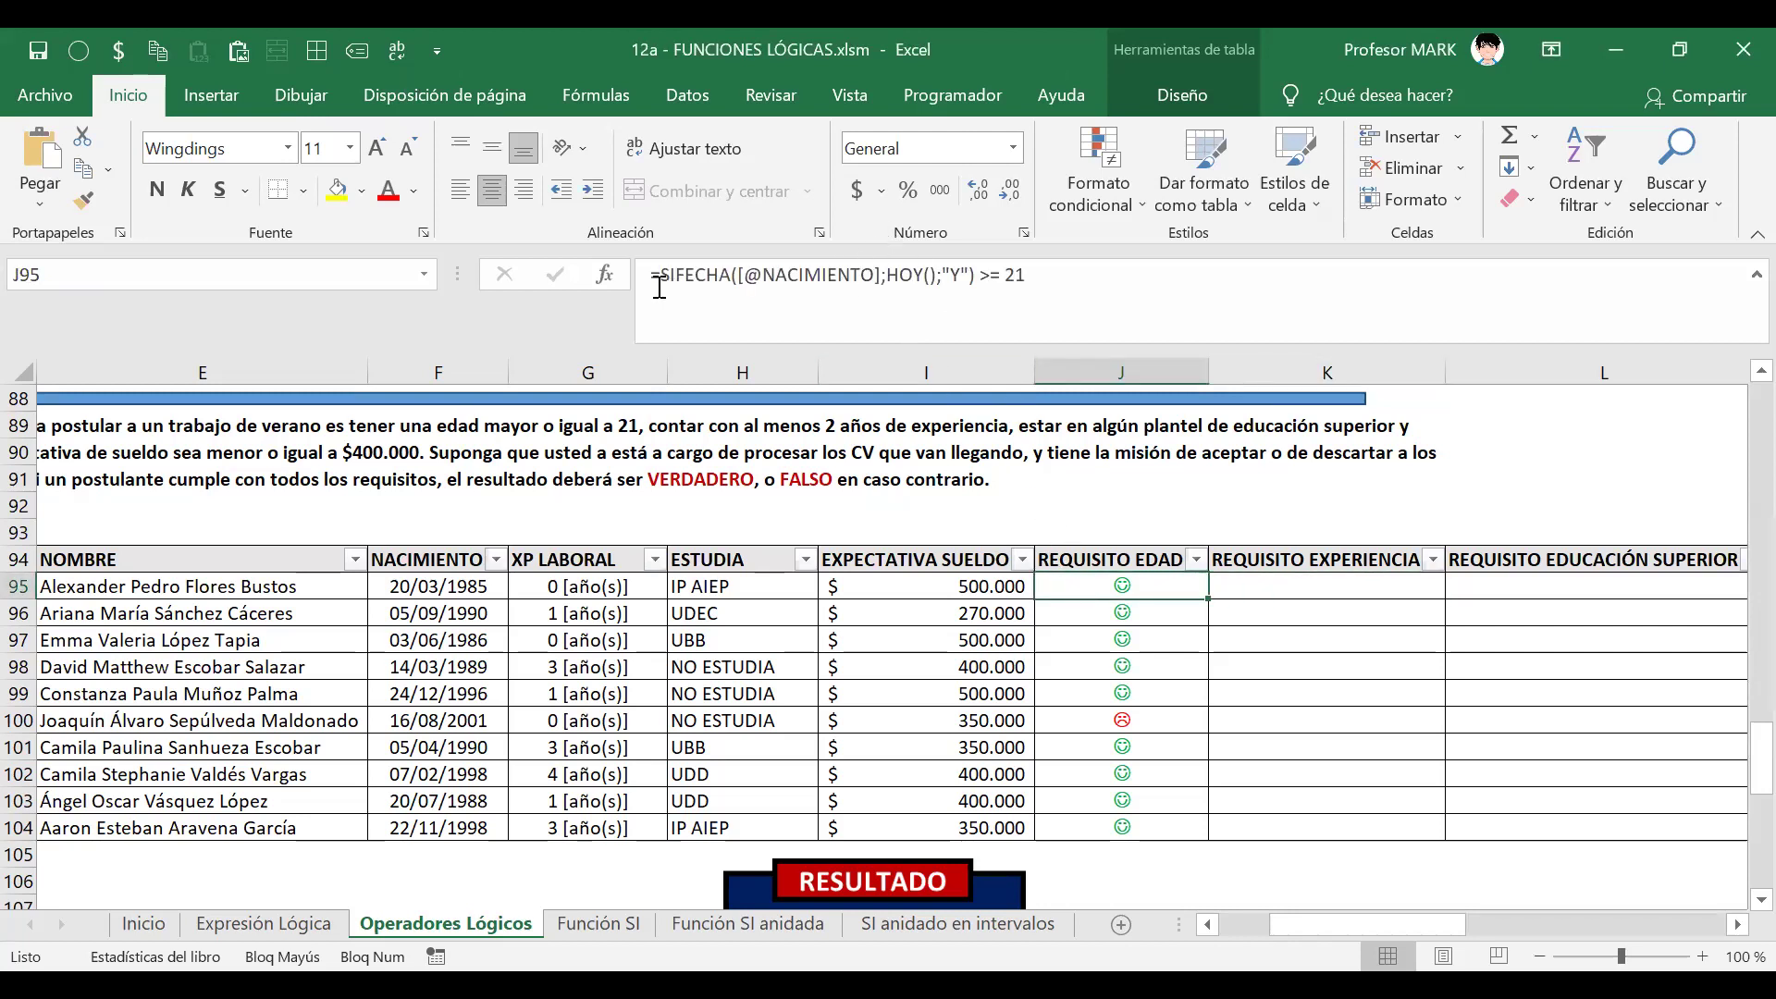
left_click(916, 273)
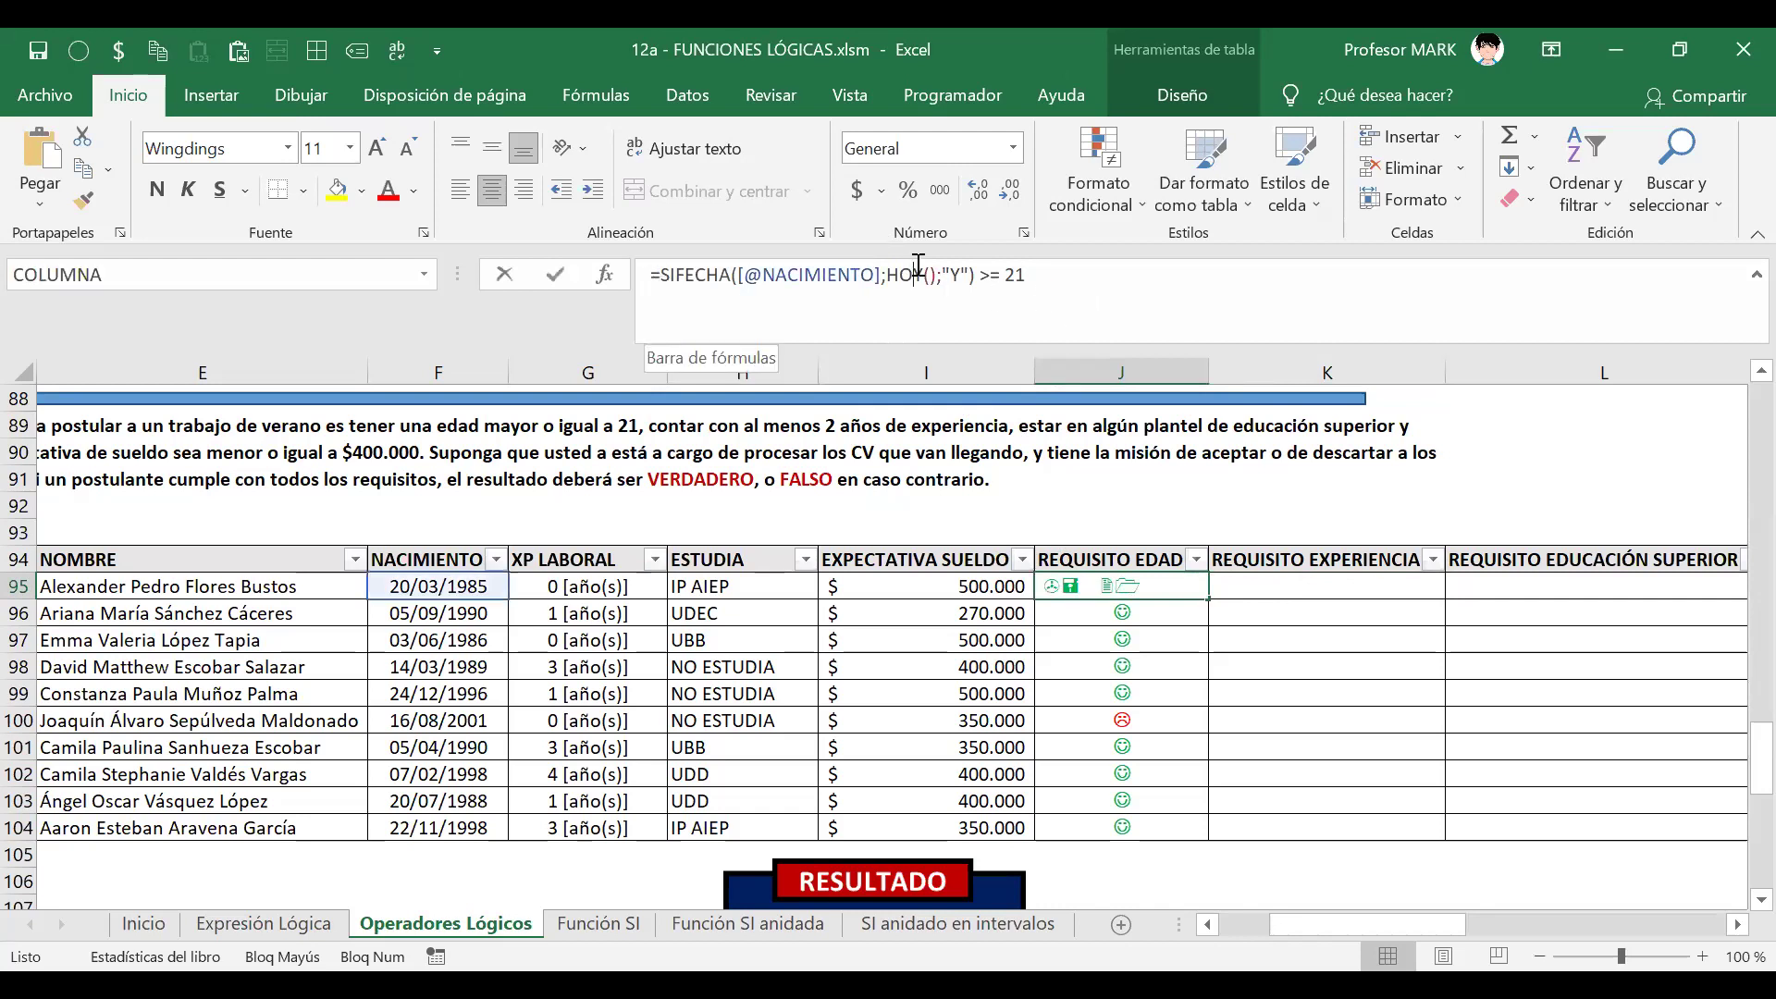
left_click(918, 274)
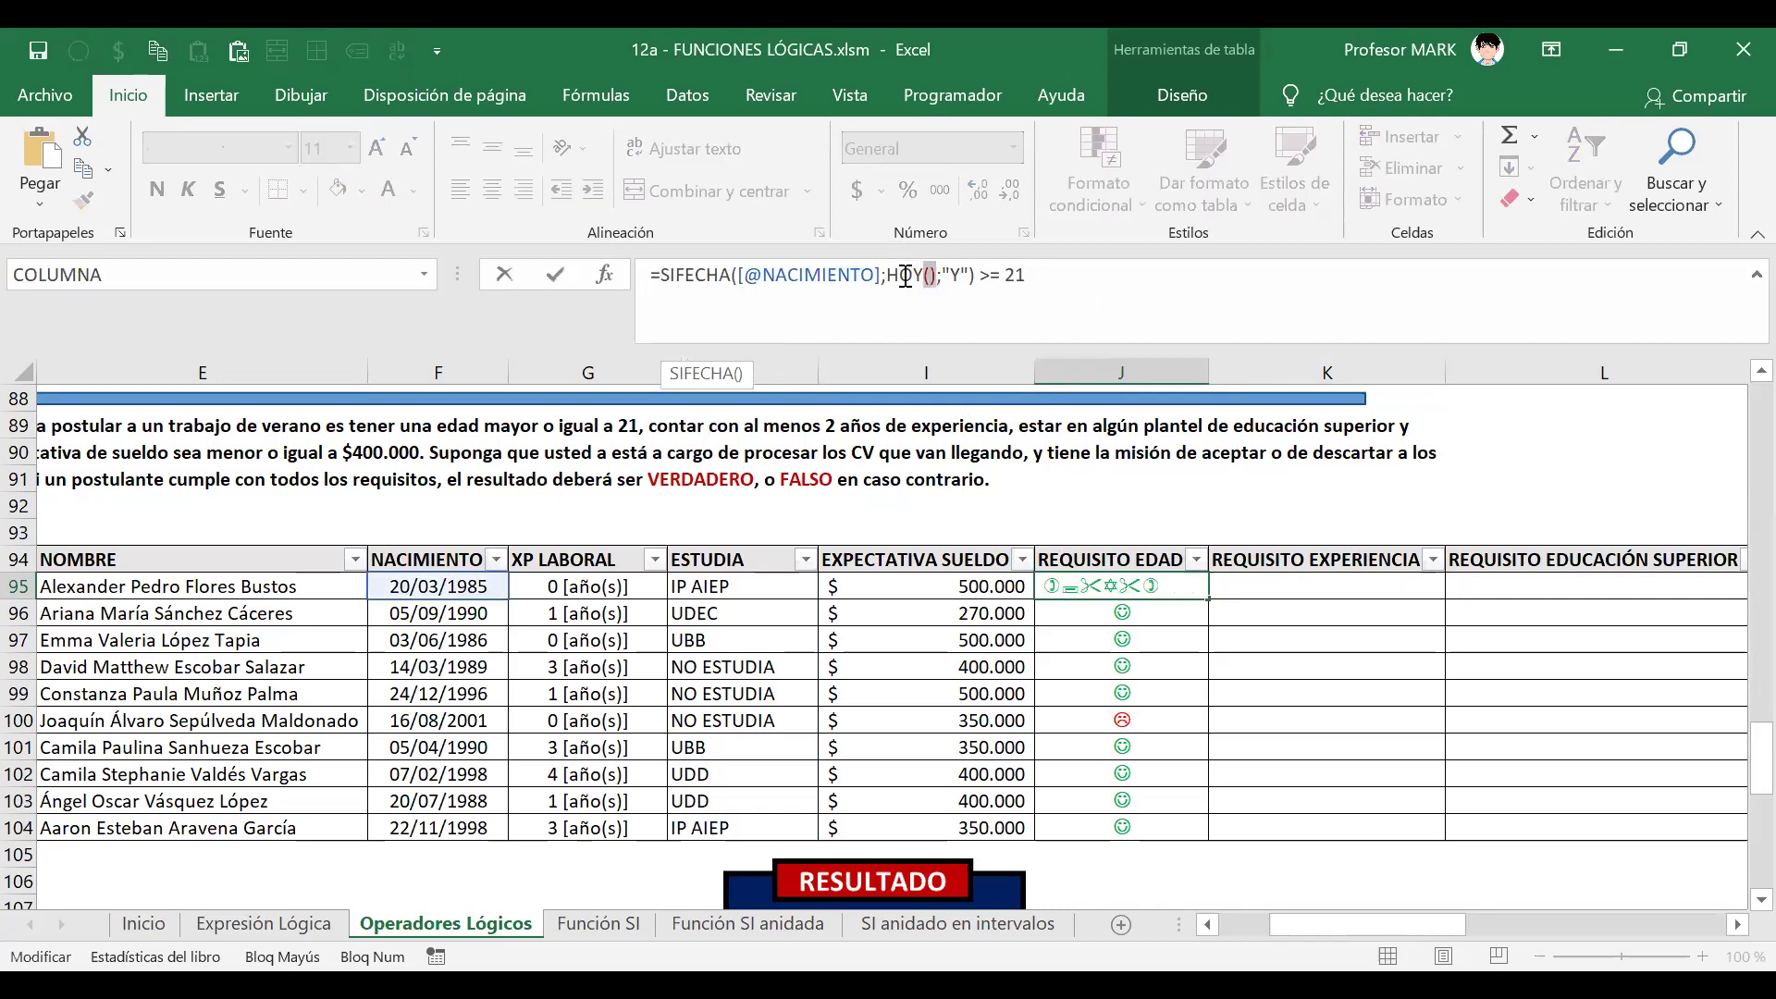
left_click_drag(885, 274, 939, 275)
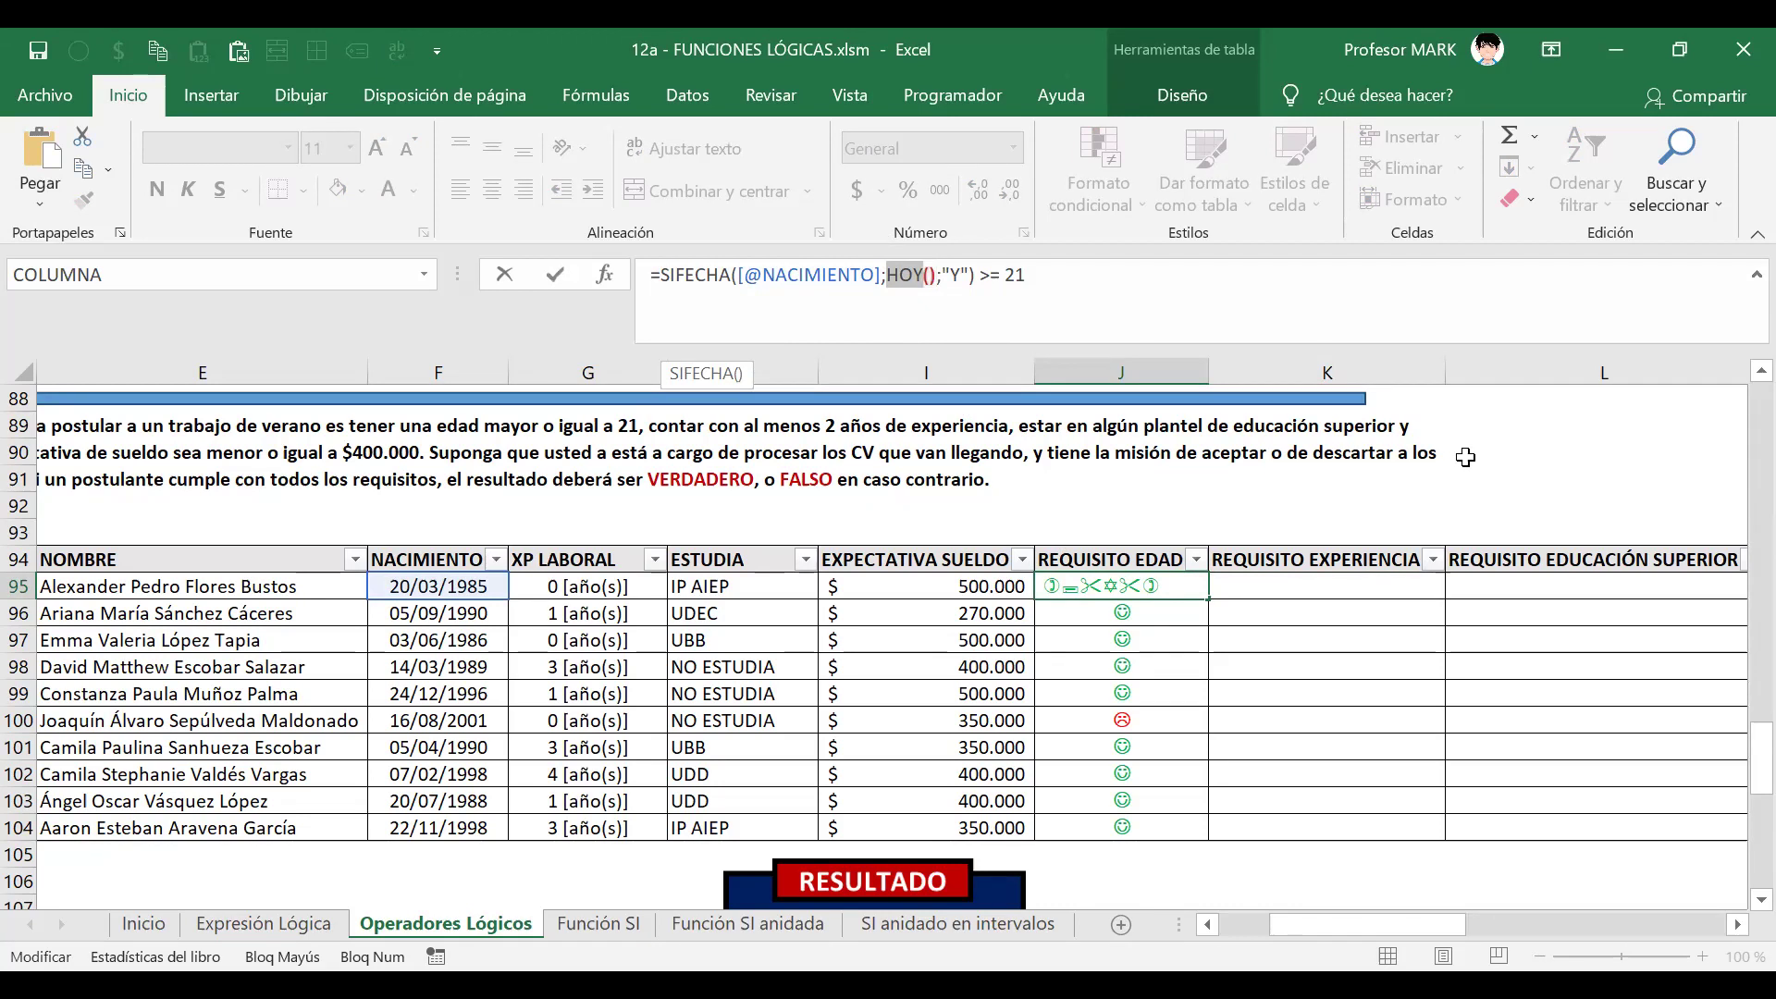
key("End")
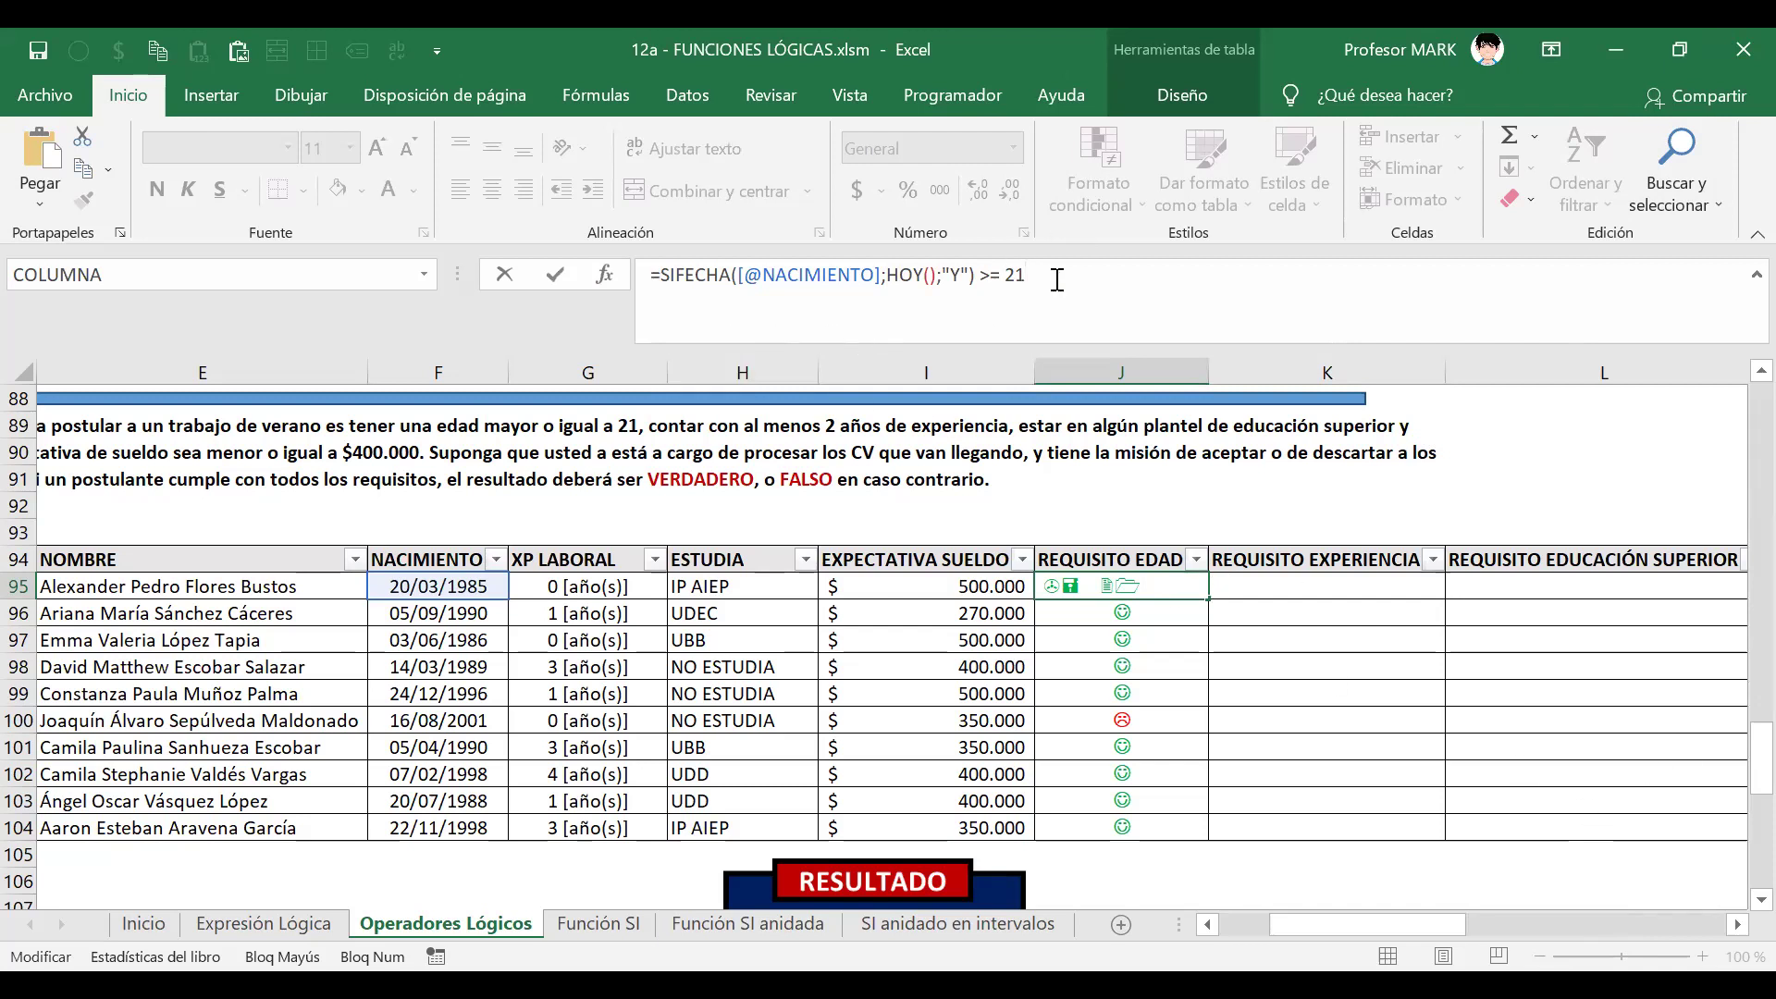
key("Return")
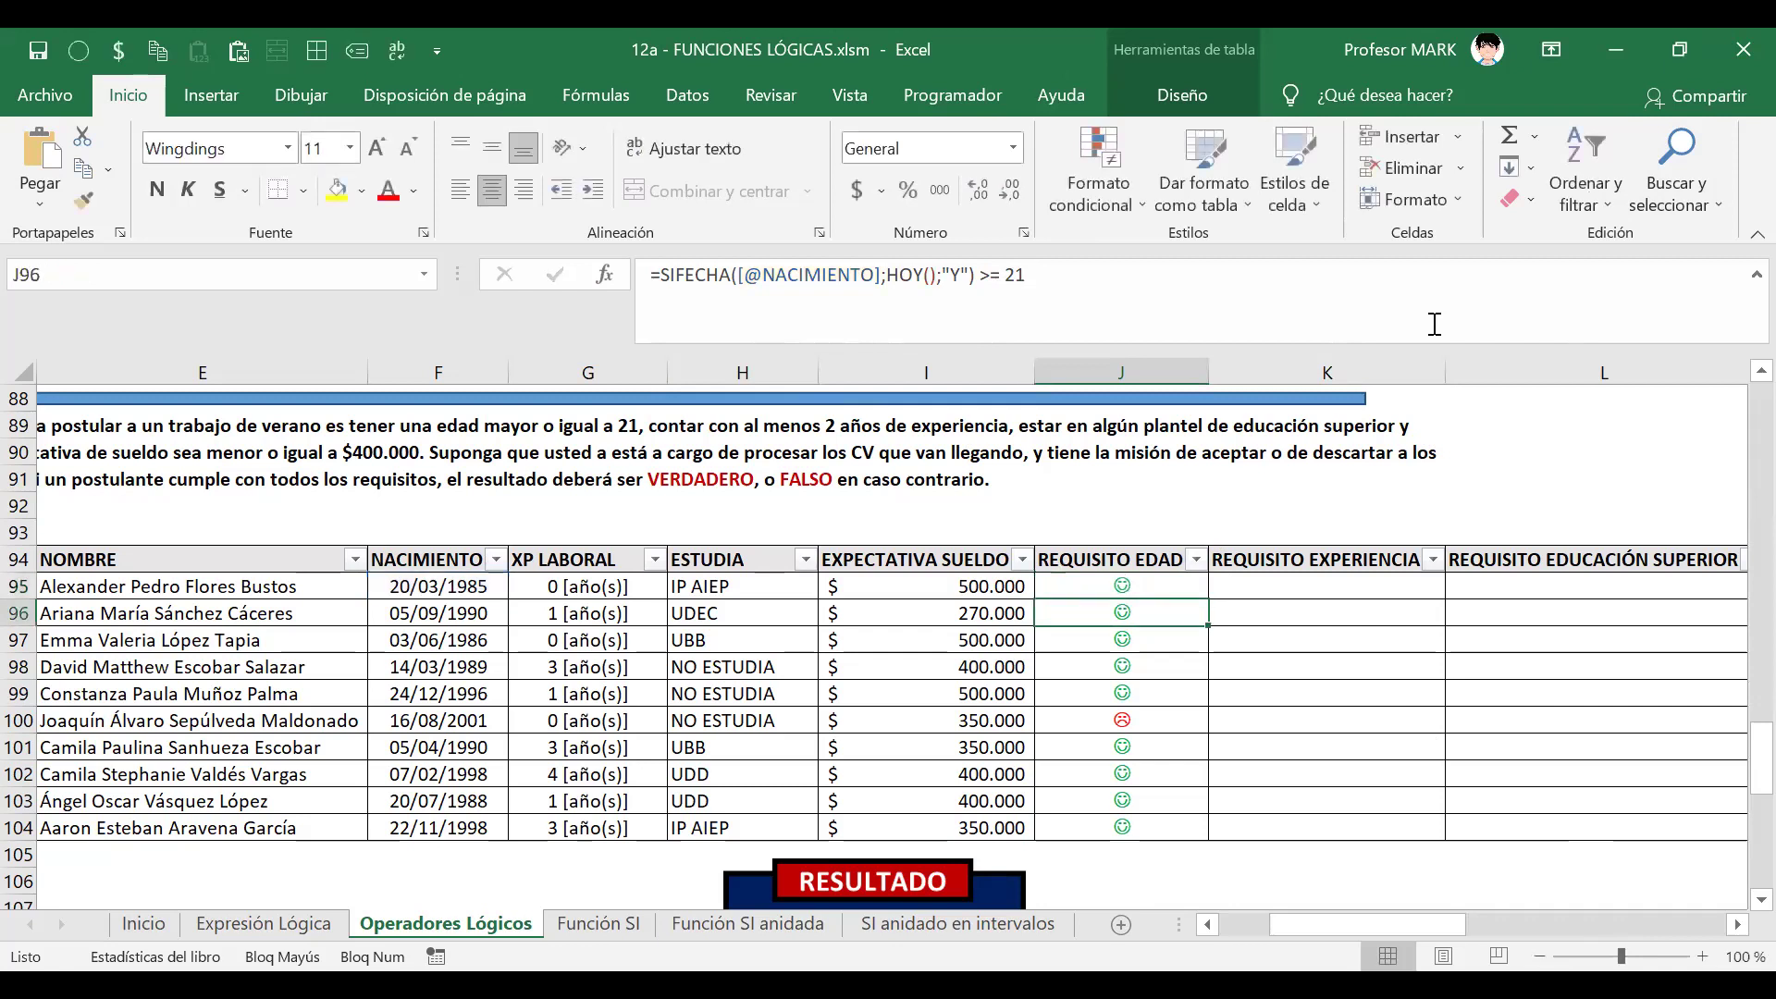
key("Up")
key("Right")
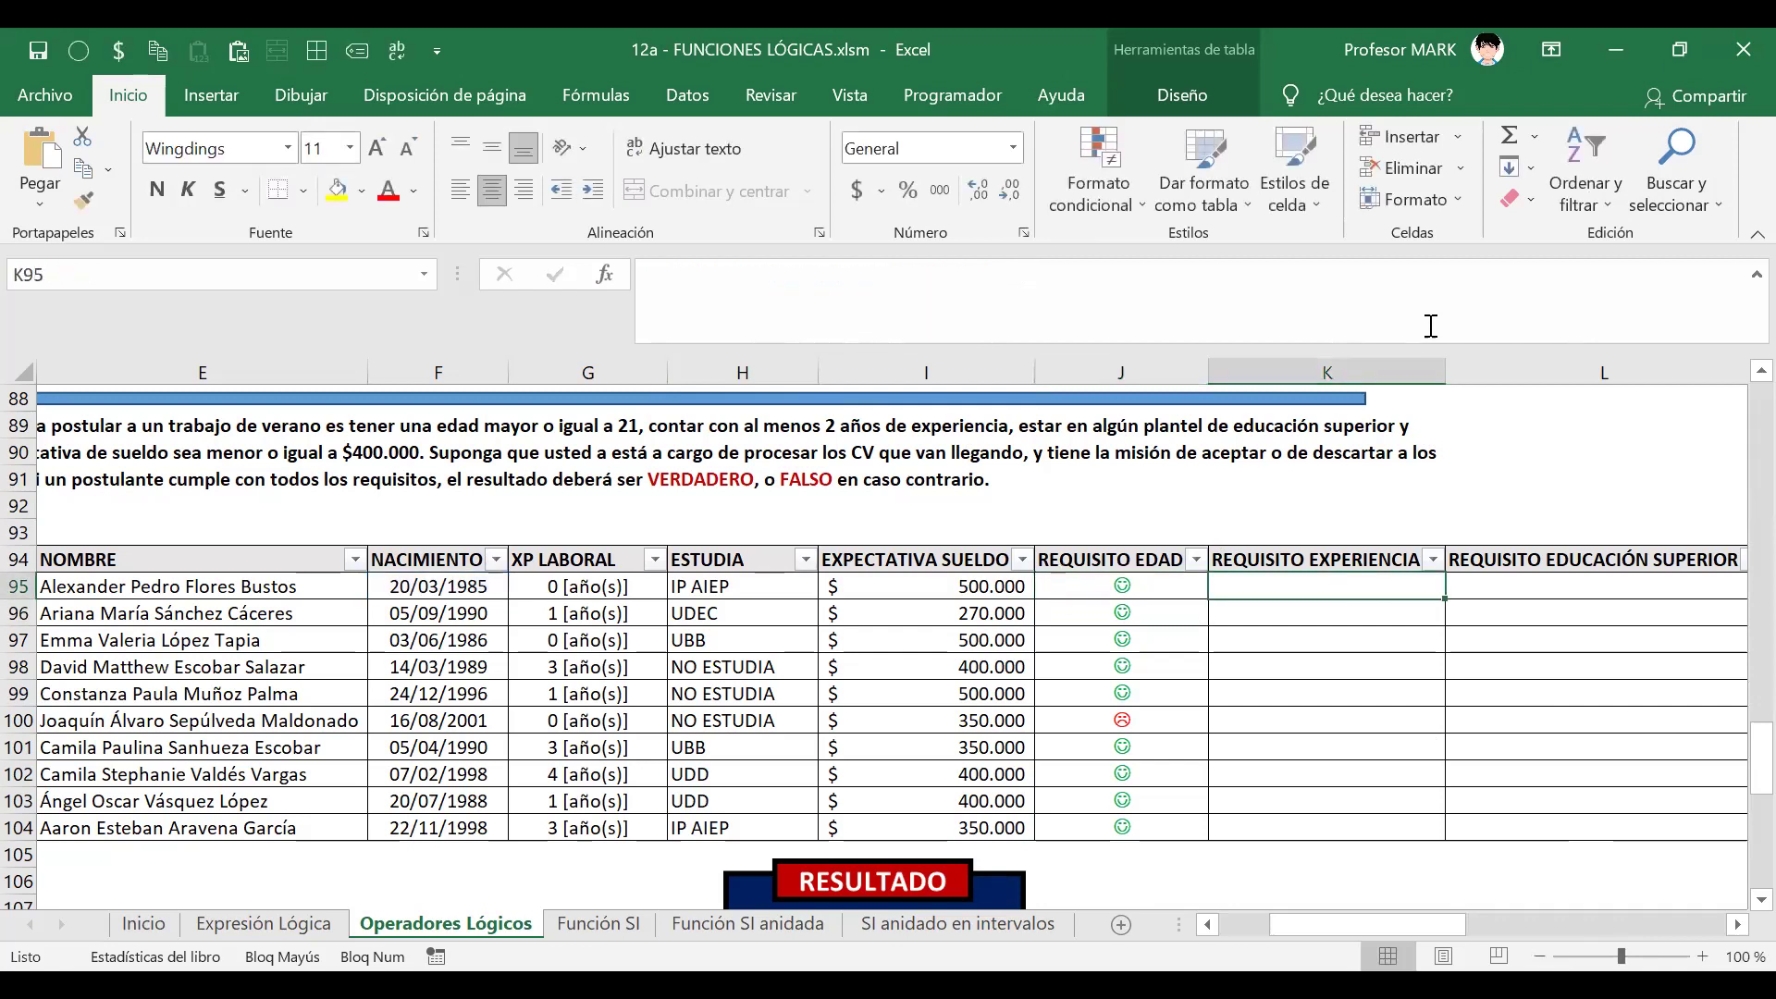
- Type the draft '= LA CANTIDAD DE AÑOS DE EXPERIENCIA LABORAL >= 2' for K95
left_click(780, 285)
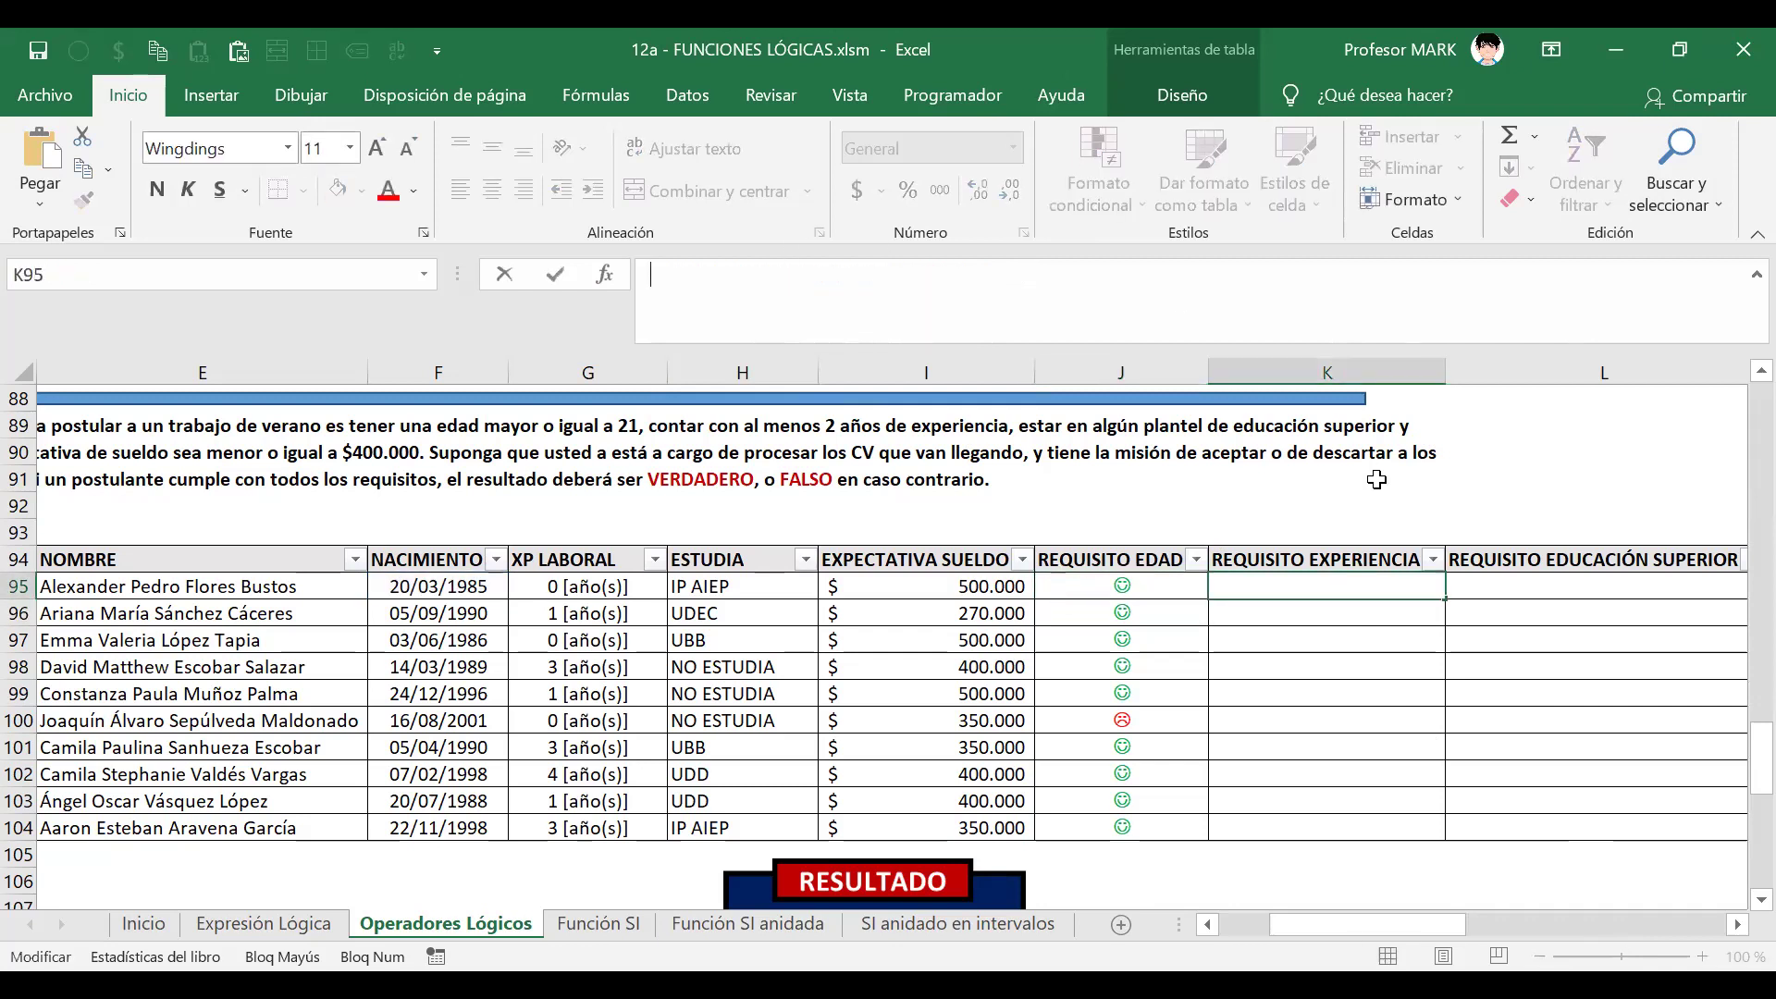
type("=")
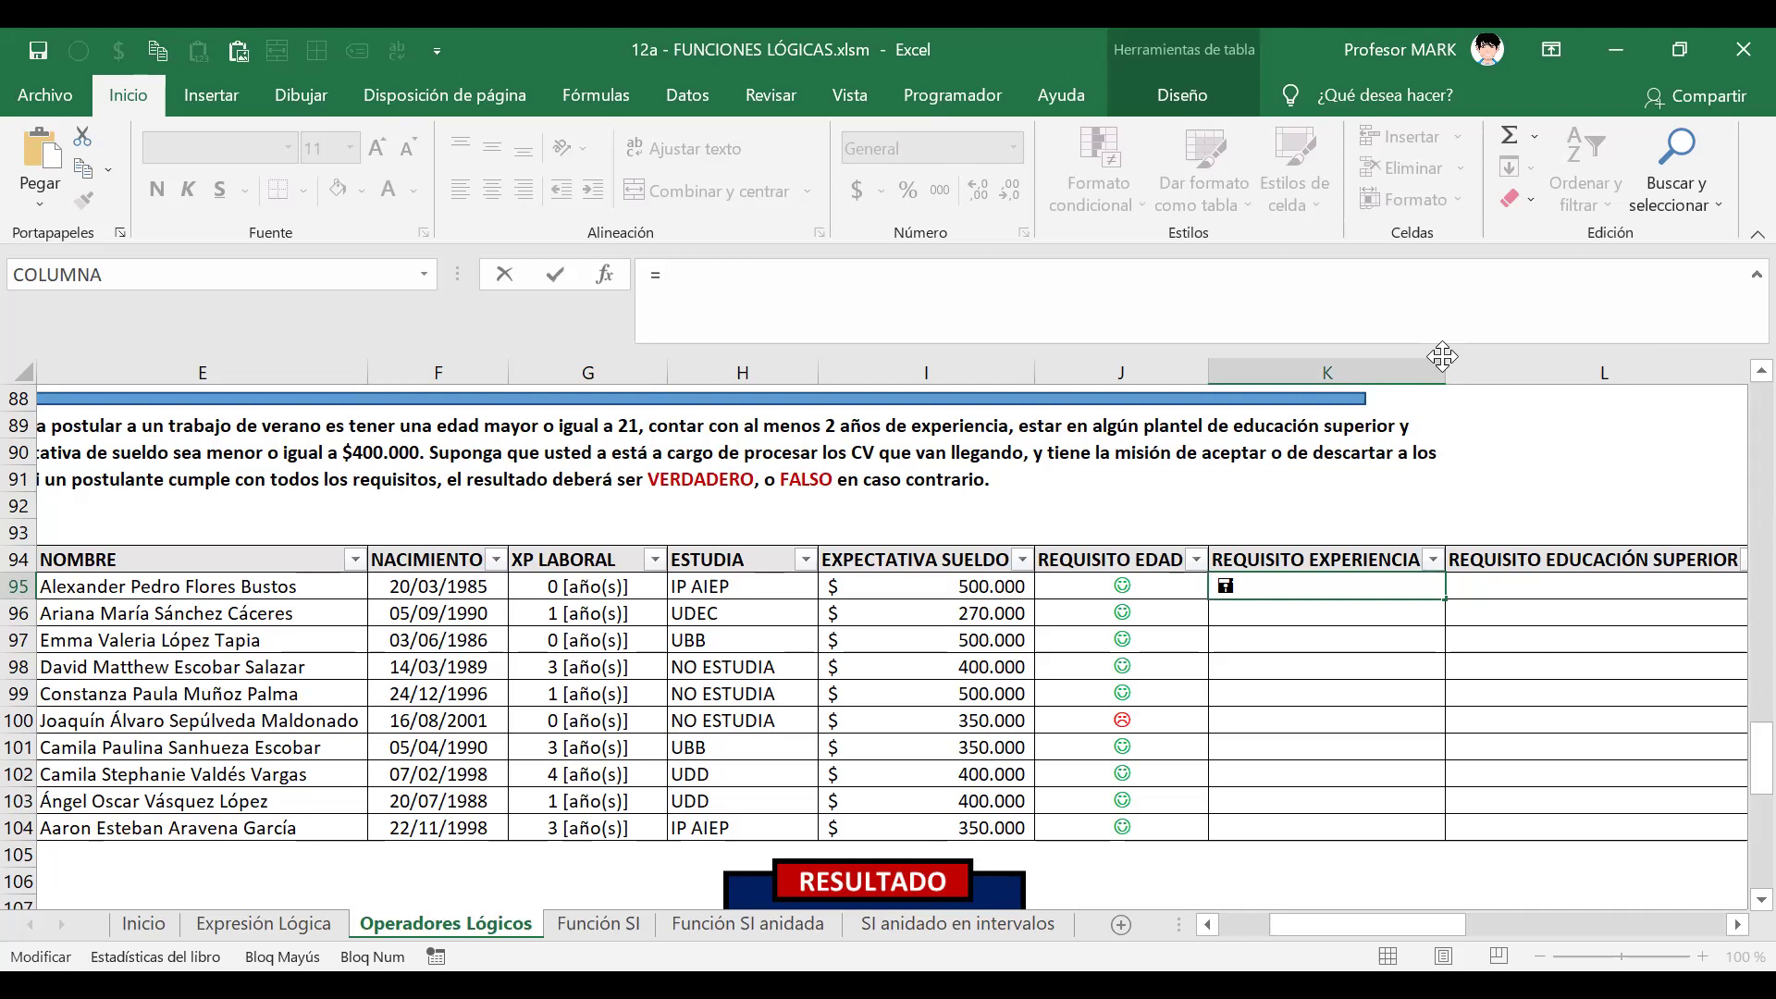
type("LA CANTIDA")
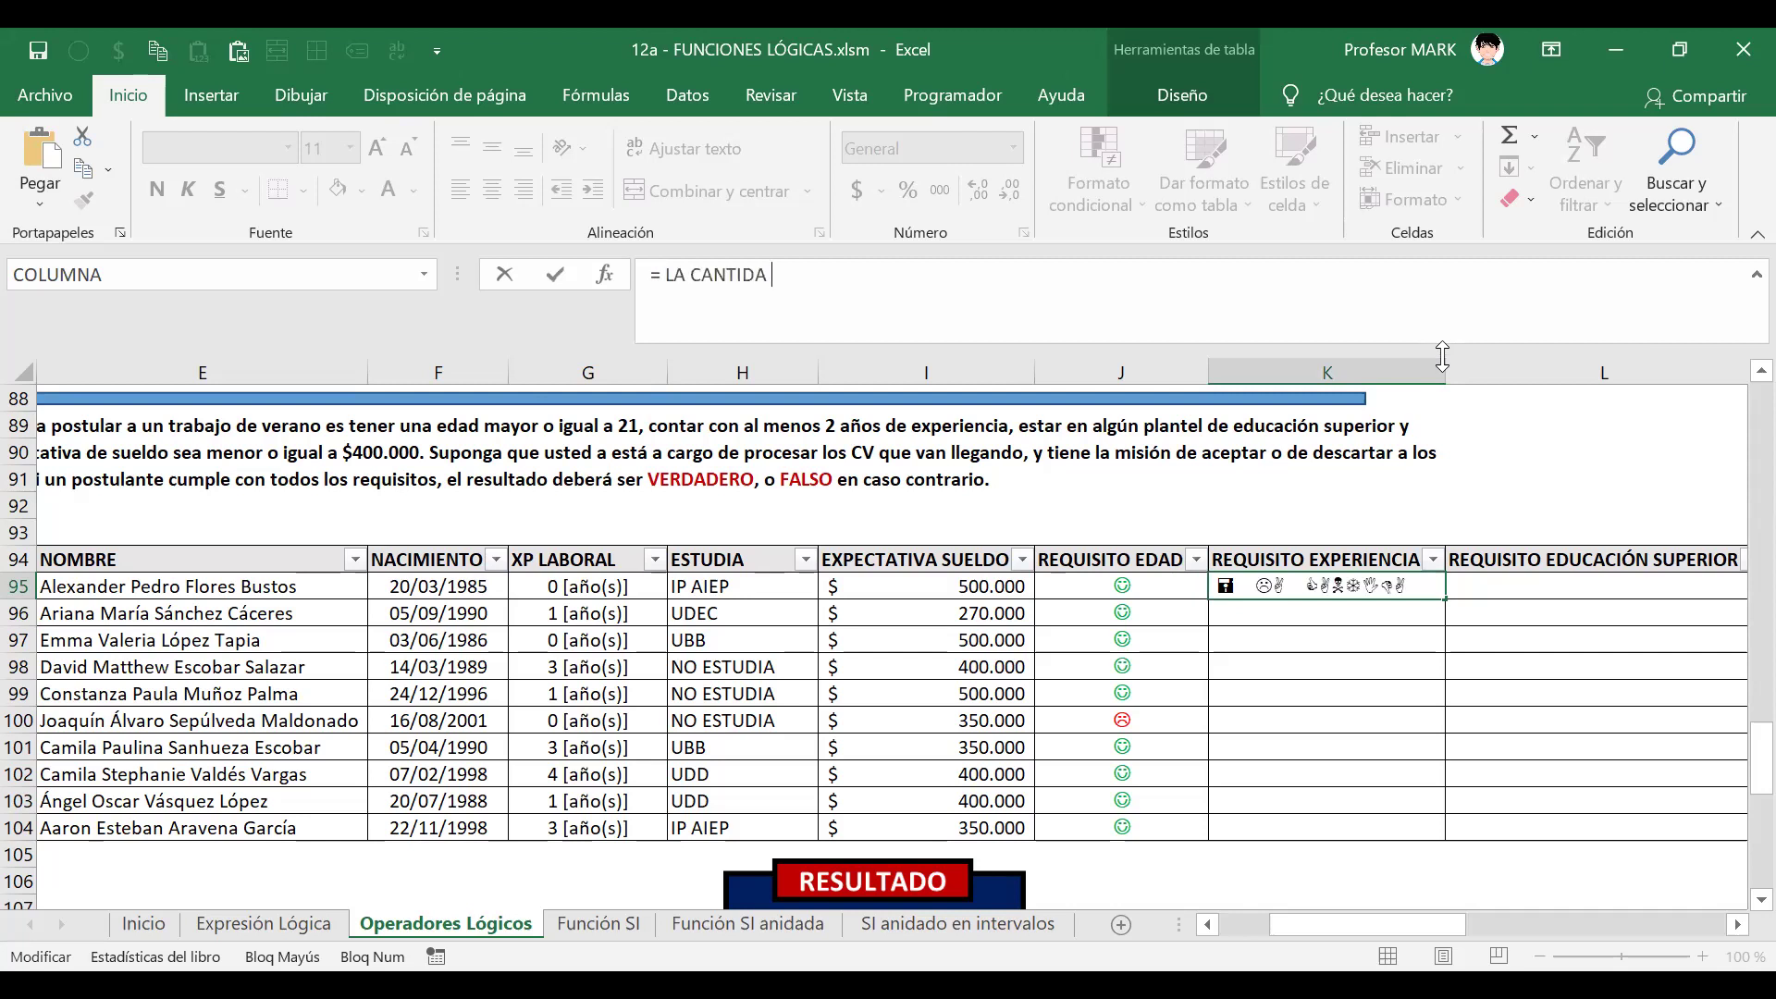
type("D")
type(" DE AÑOS DE EXPERIENCI")
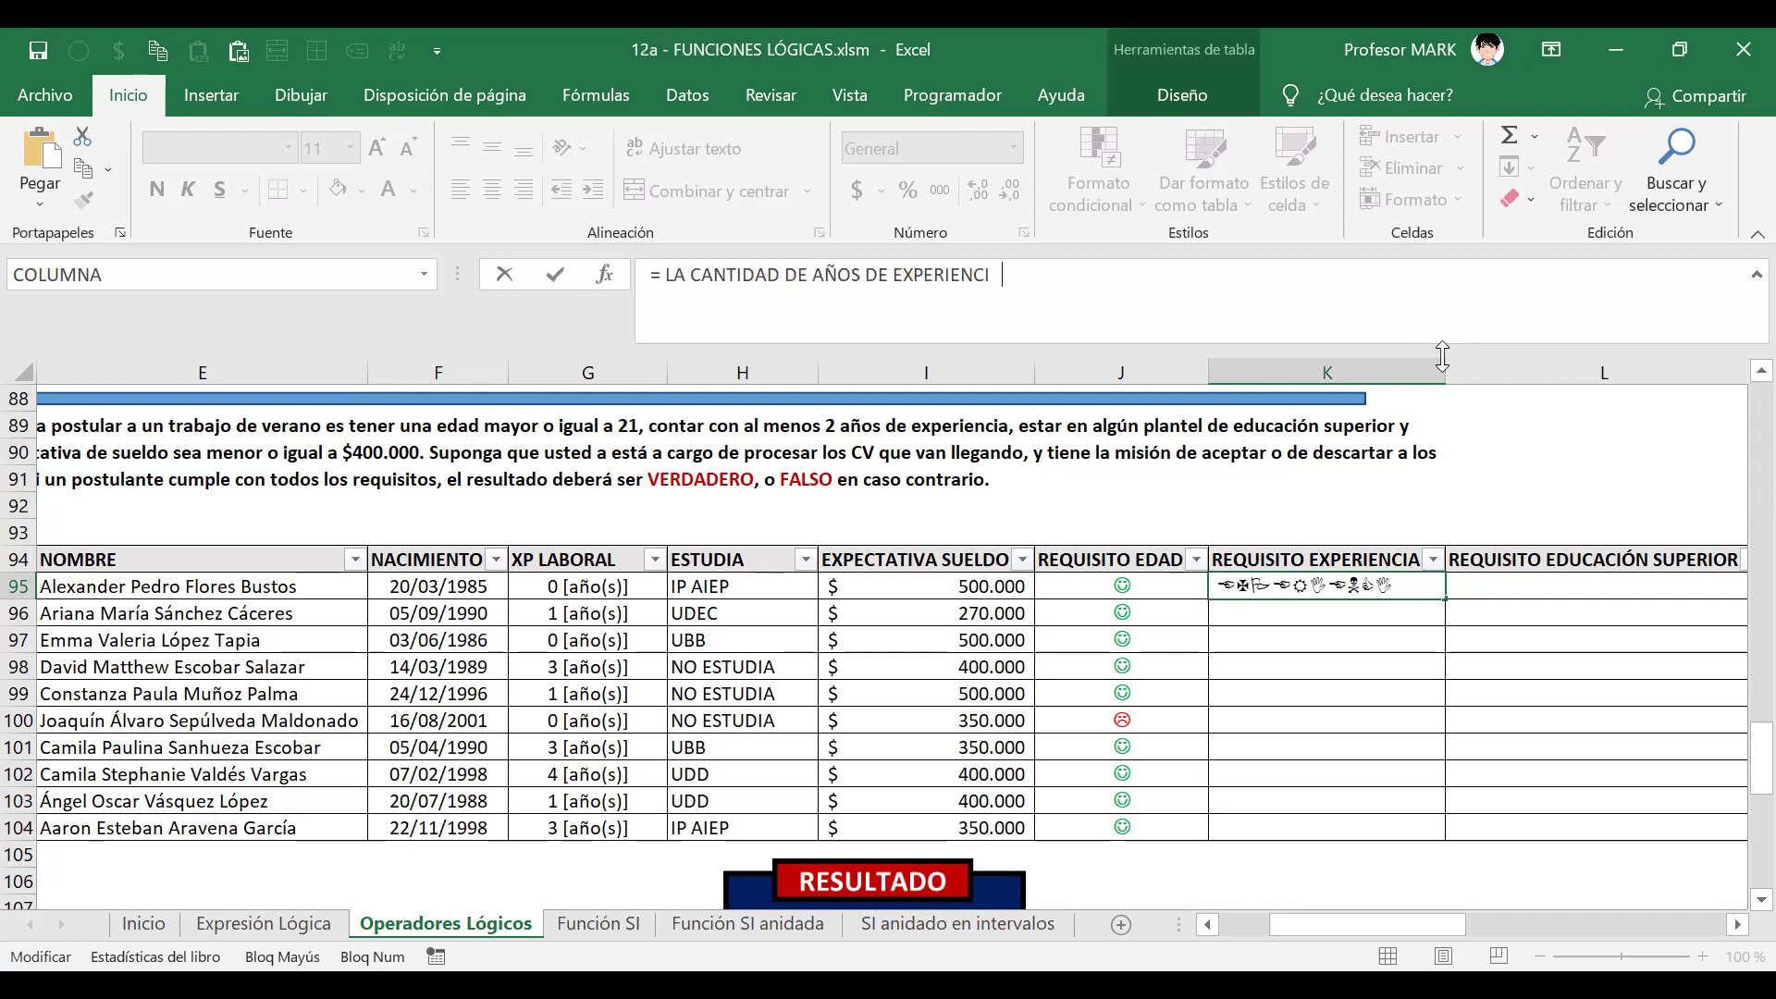
type("A LABORAL ")
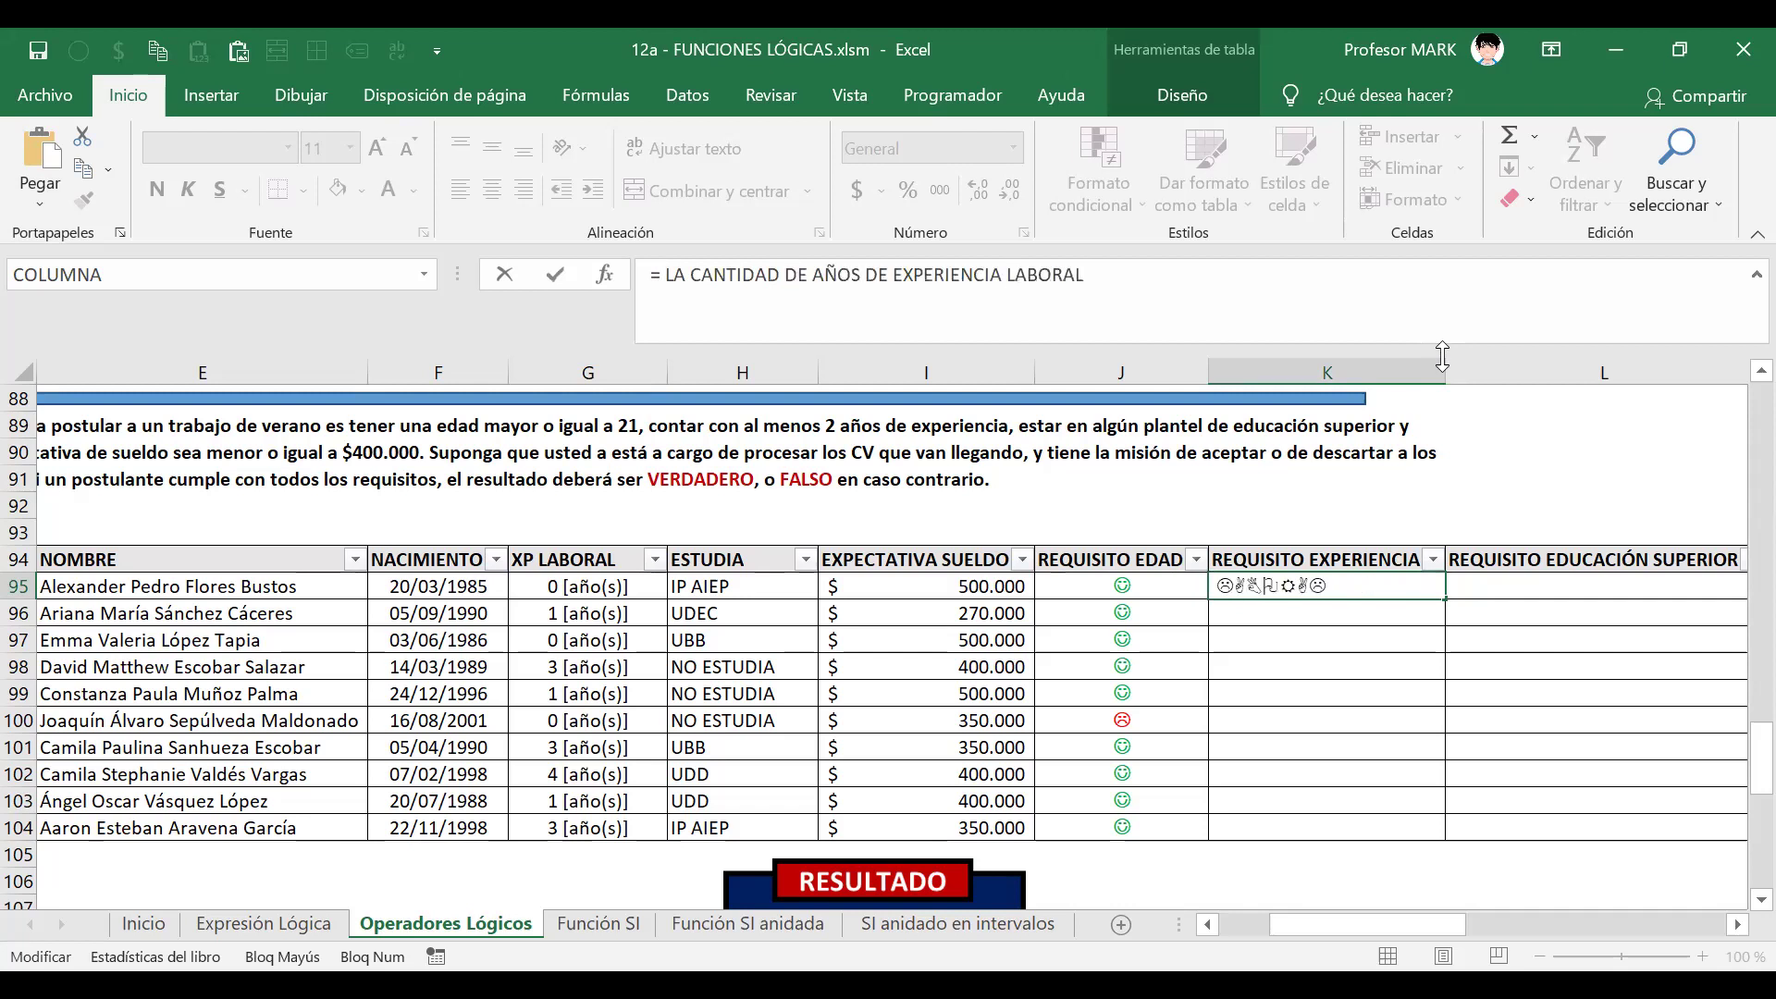
type(">= 2")
- Replace the placeholder phrase with the [@[XP LABORAL]] reference and remove the extra space
left_click_drag(666, 275, 1083, 272)
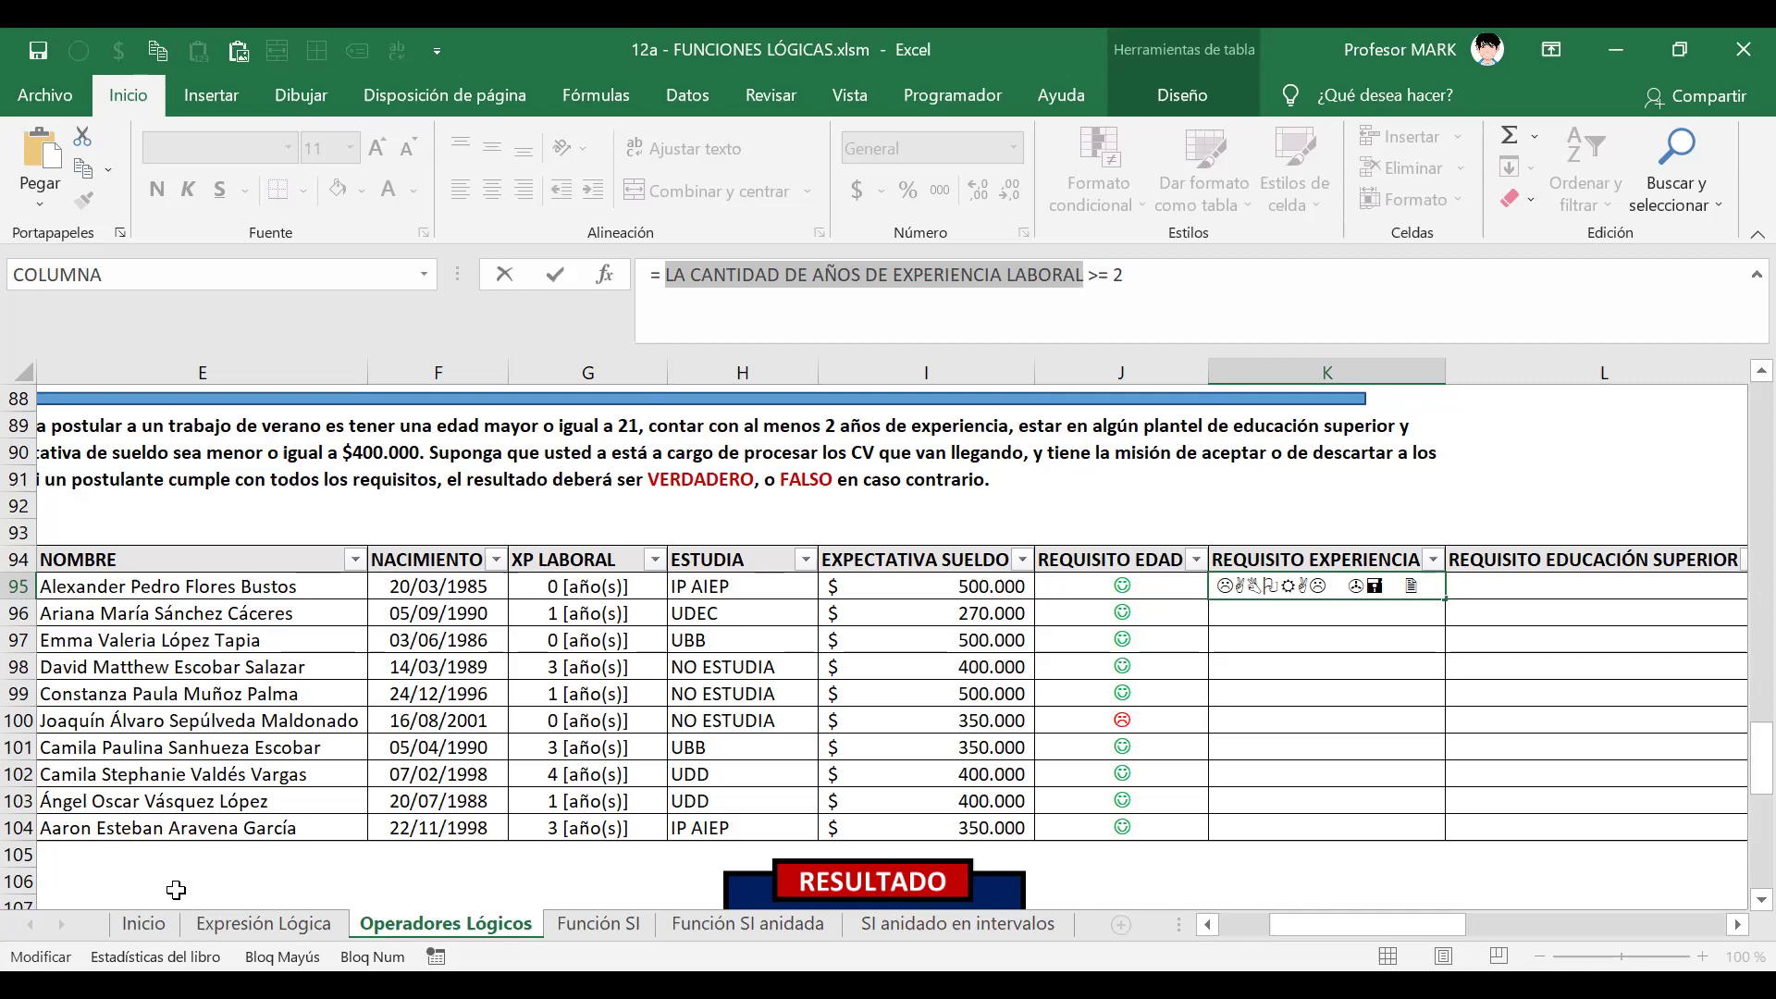
key("BackSpace")
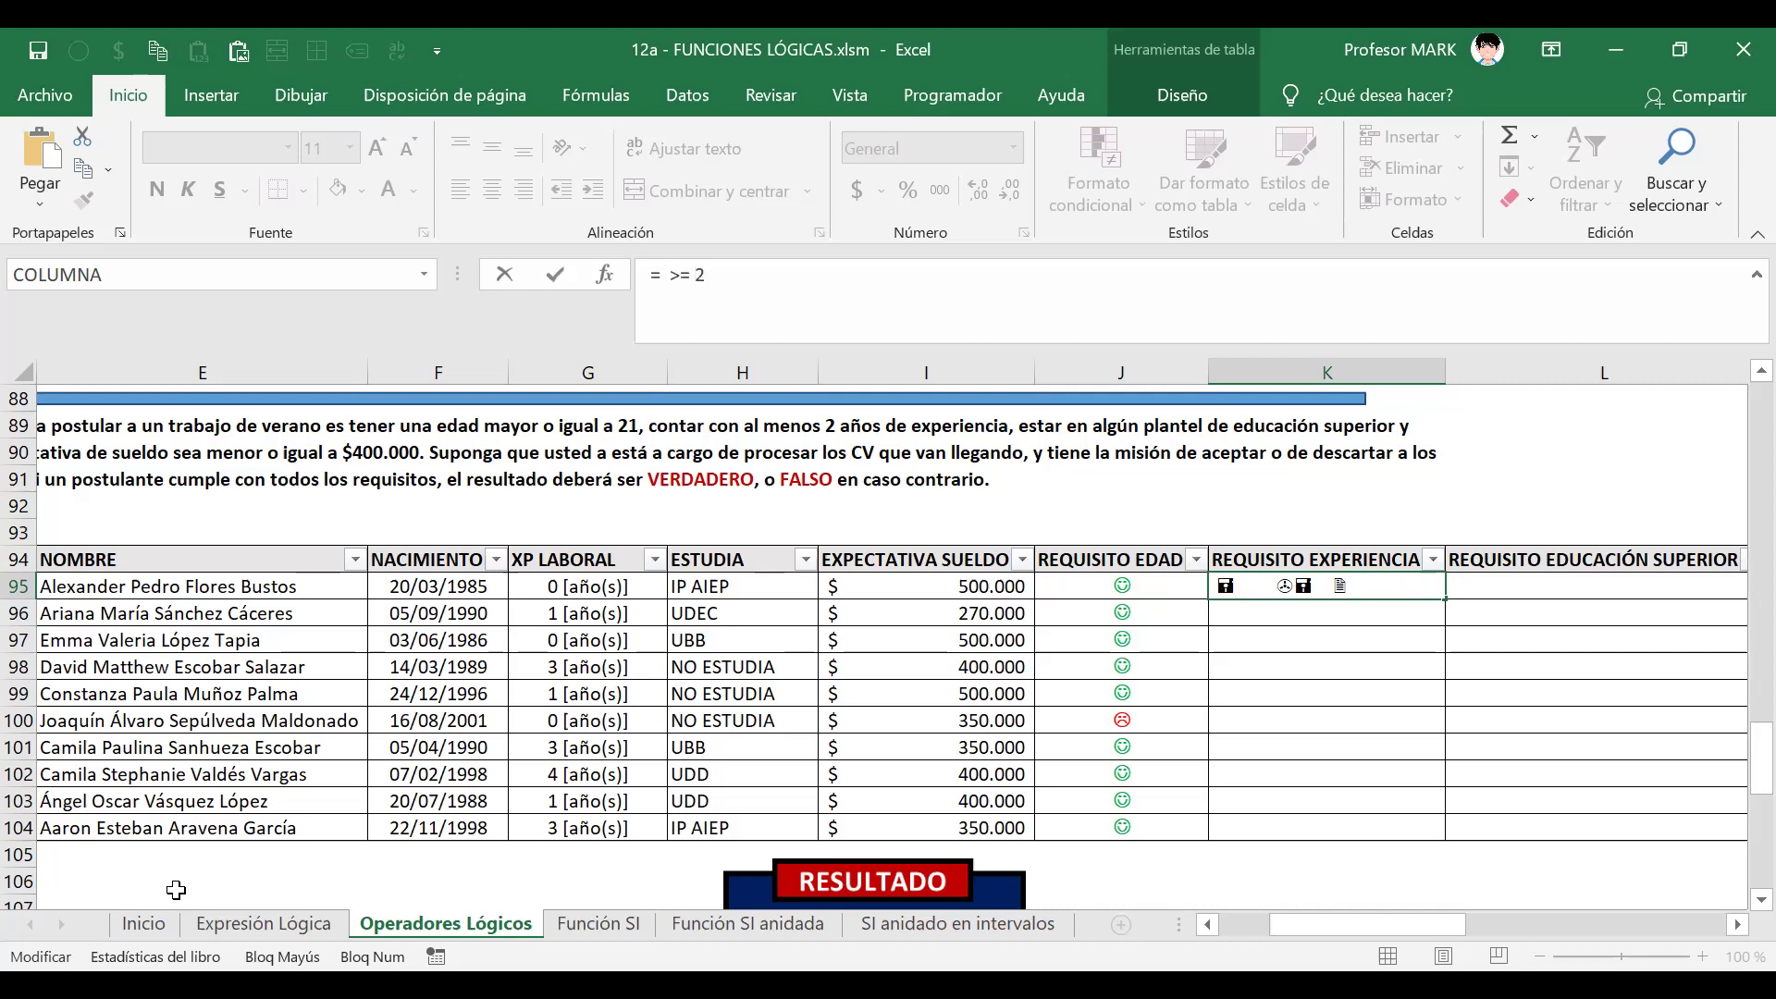
left_click(555, 586)
left_click(658, 275)
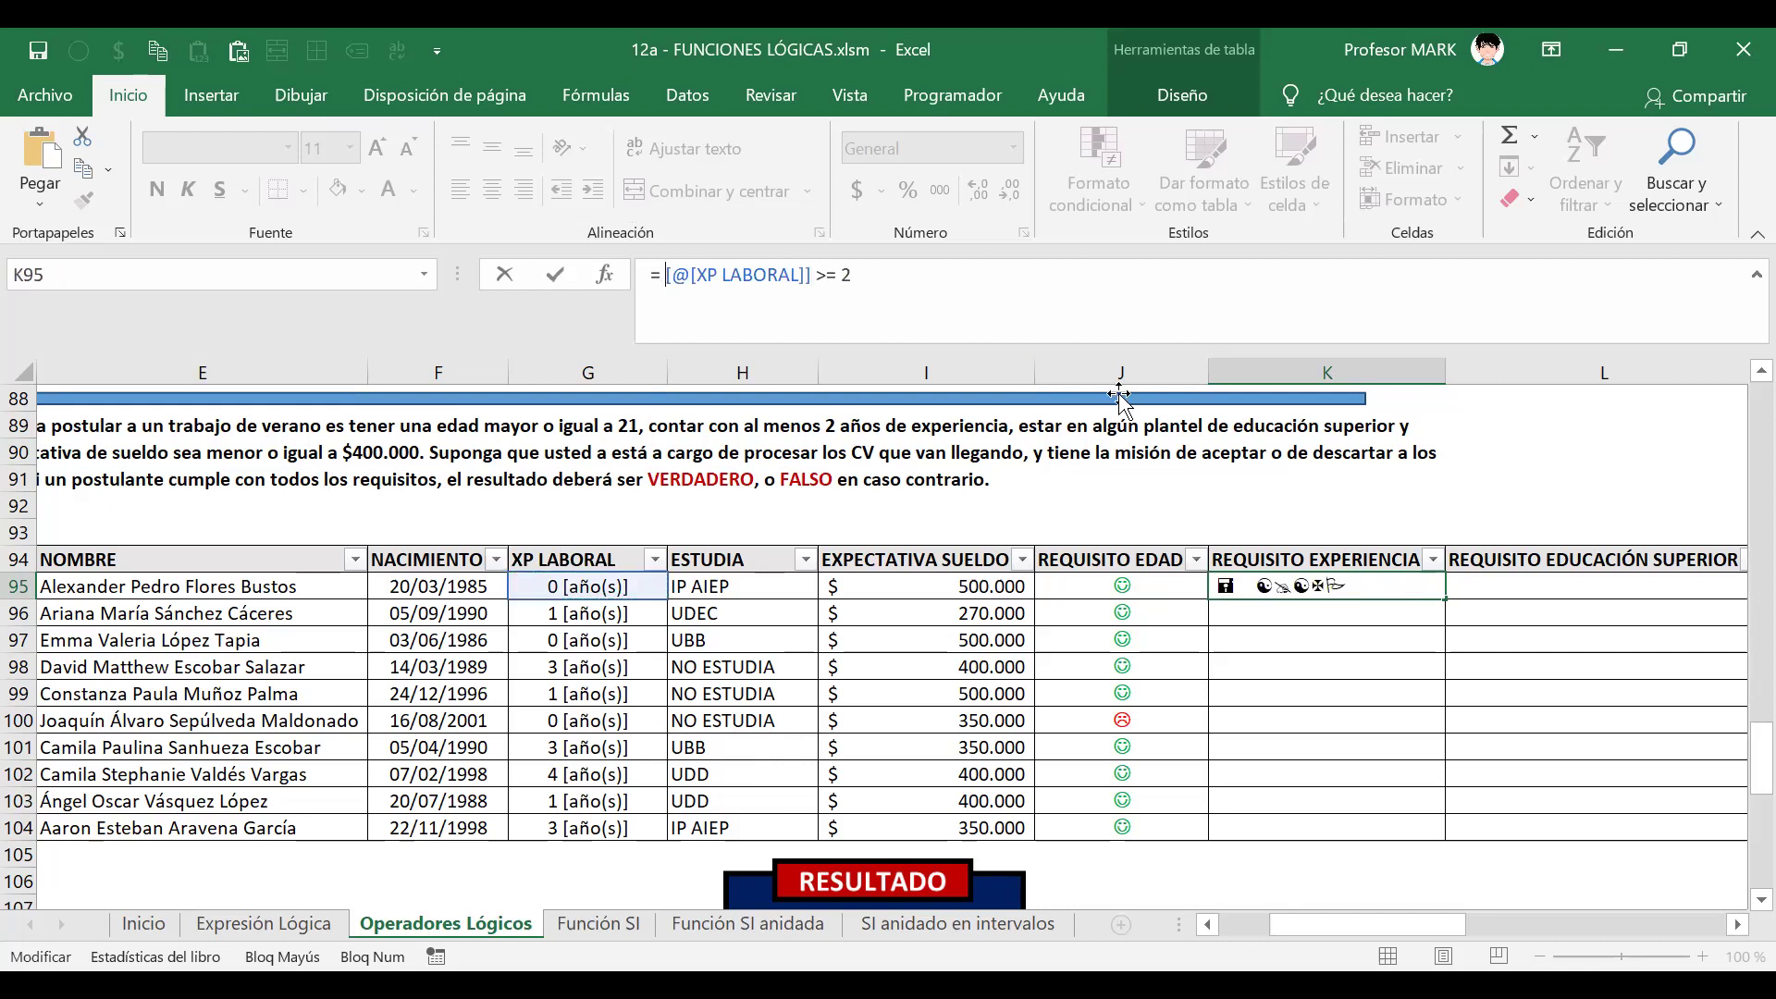
key("Delete")
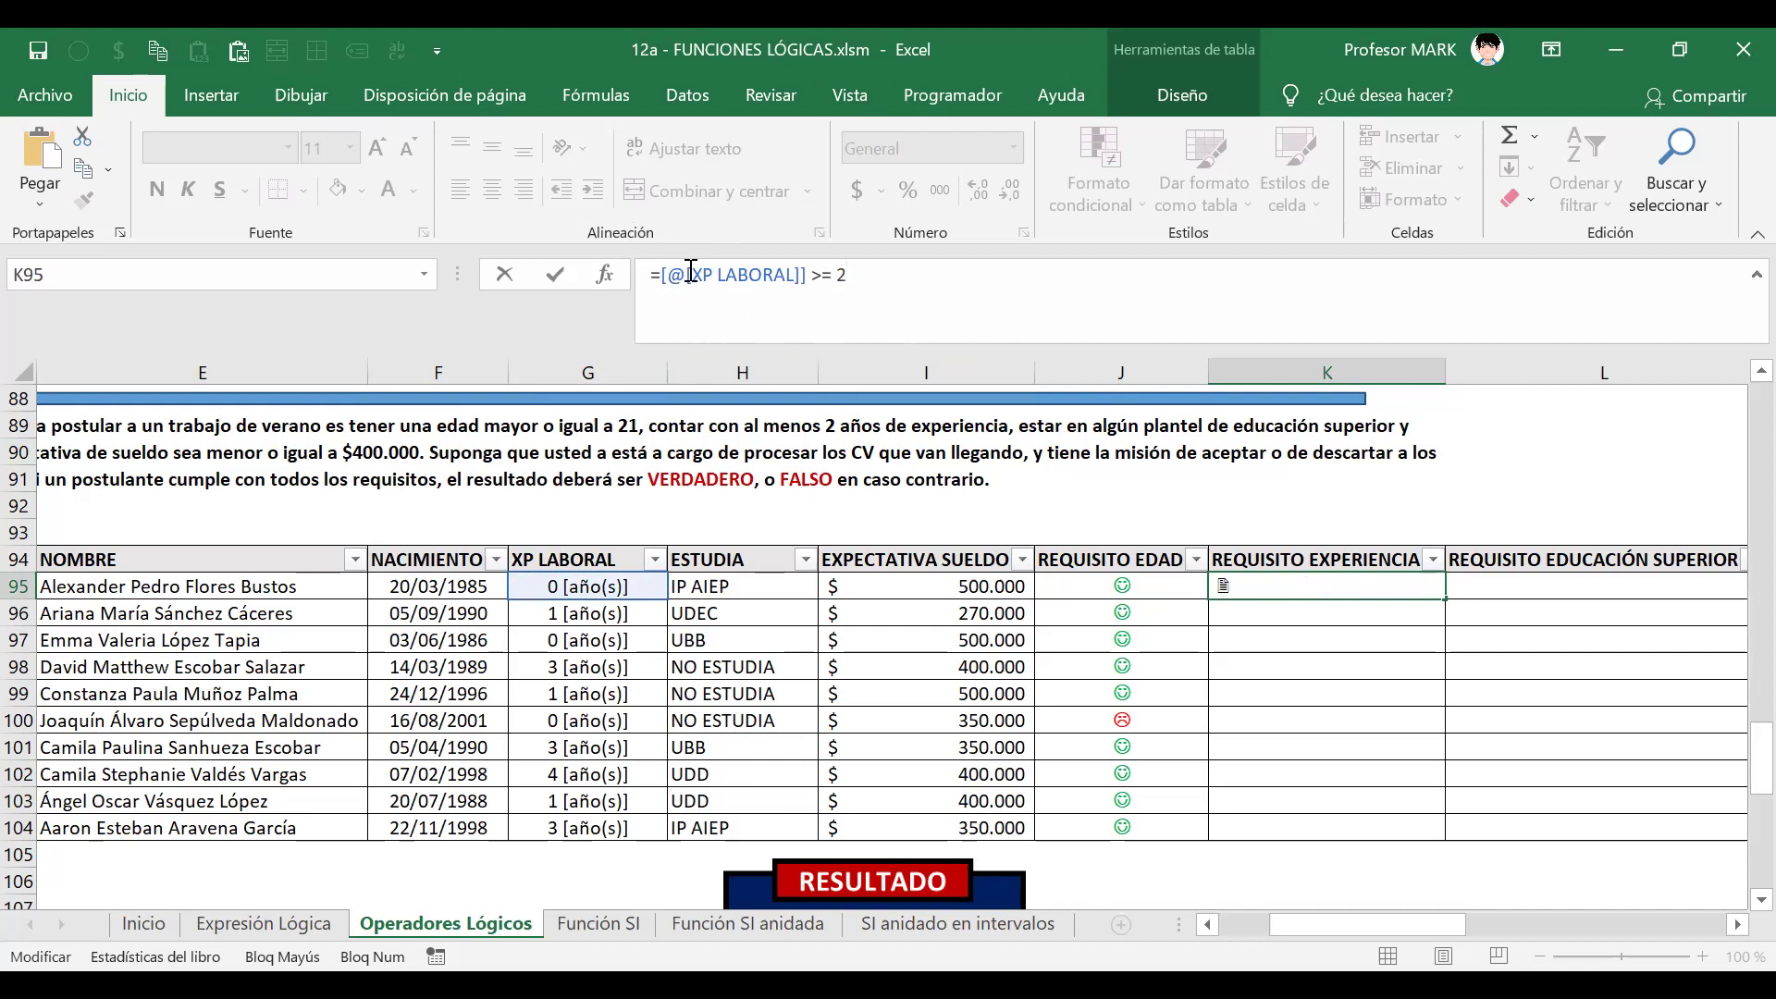
left_click_drag(692, 270, 832, 274)
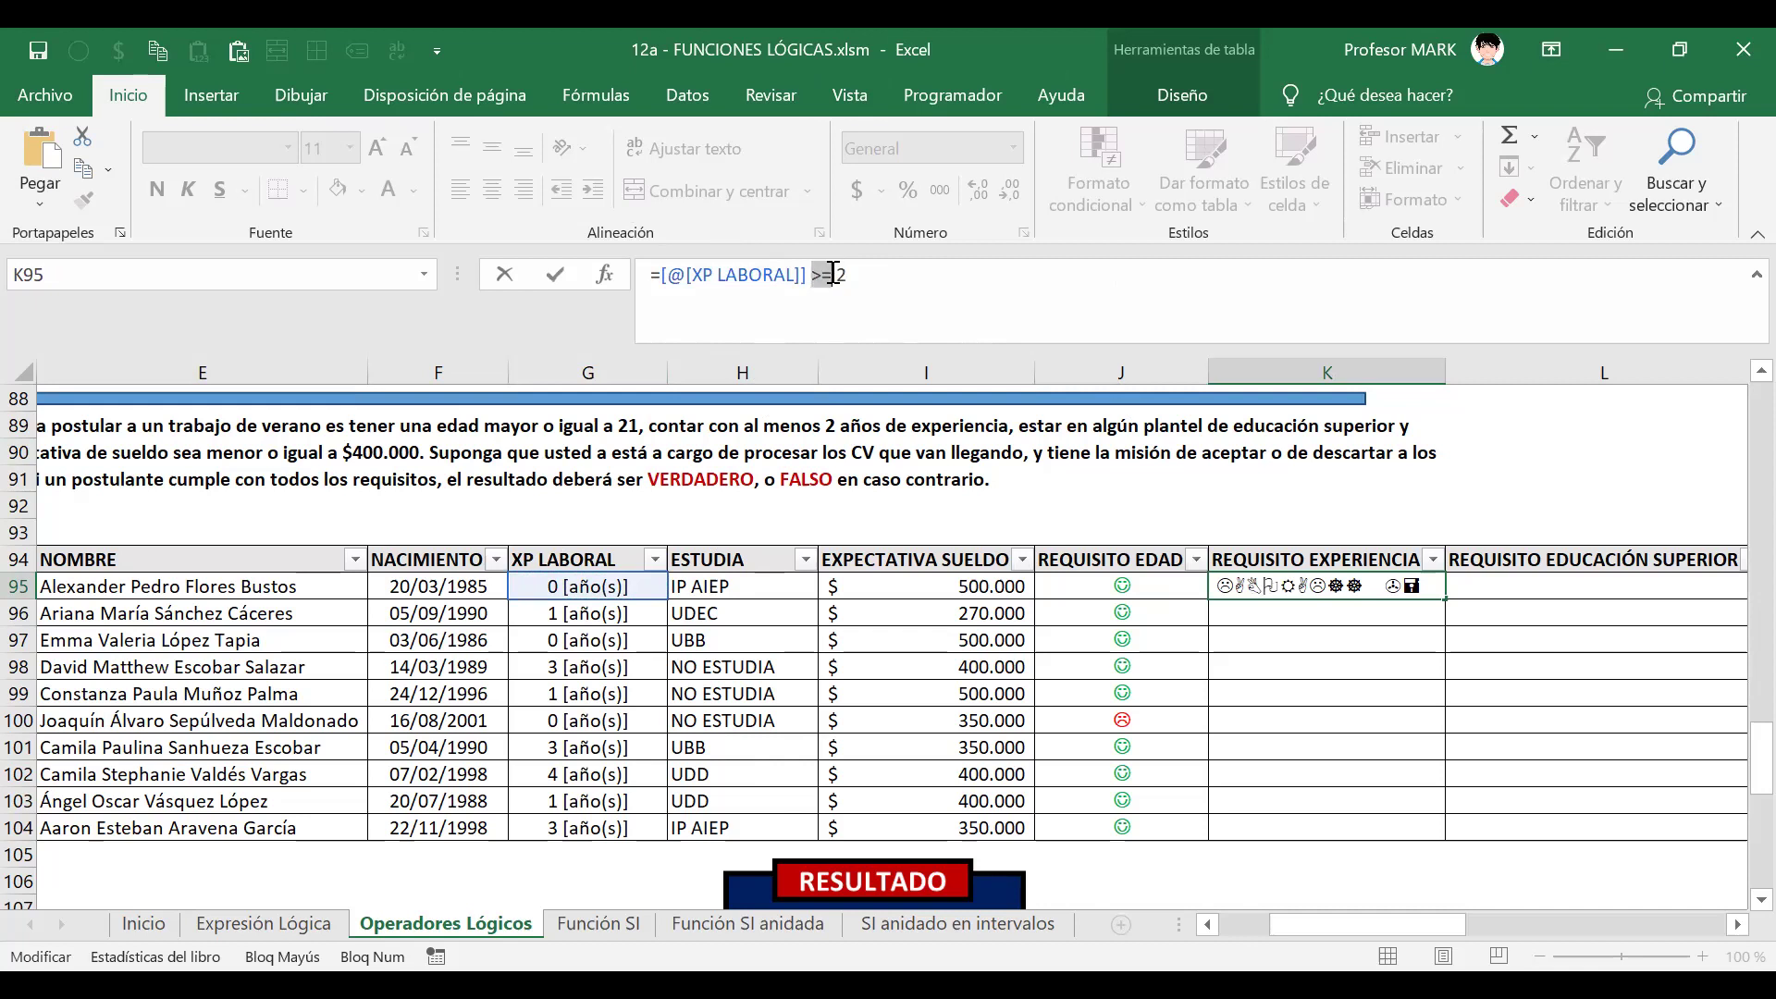
left_click_drag(662, 274, 807, 275)
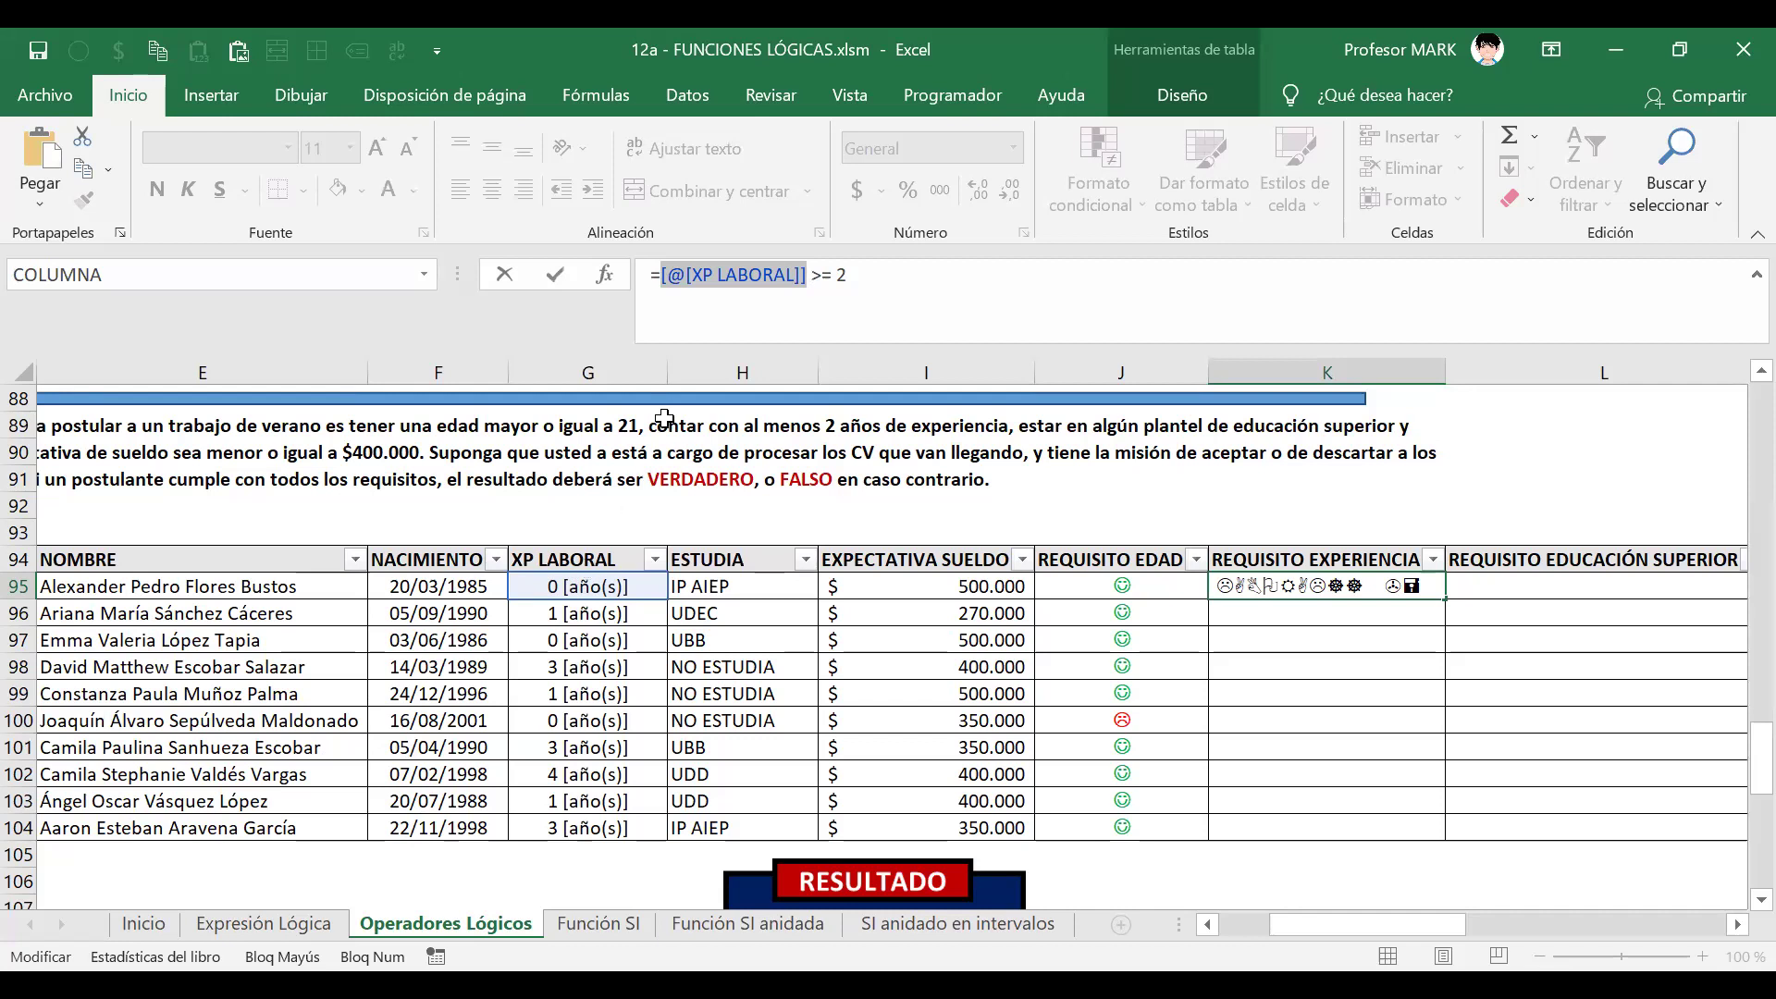
- Remove the stray space before the 2 and commit =[@[XP LABORAL]]>=2 down the experience column
left_click(846, 271)
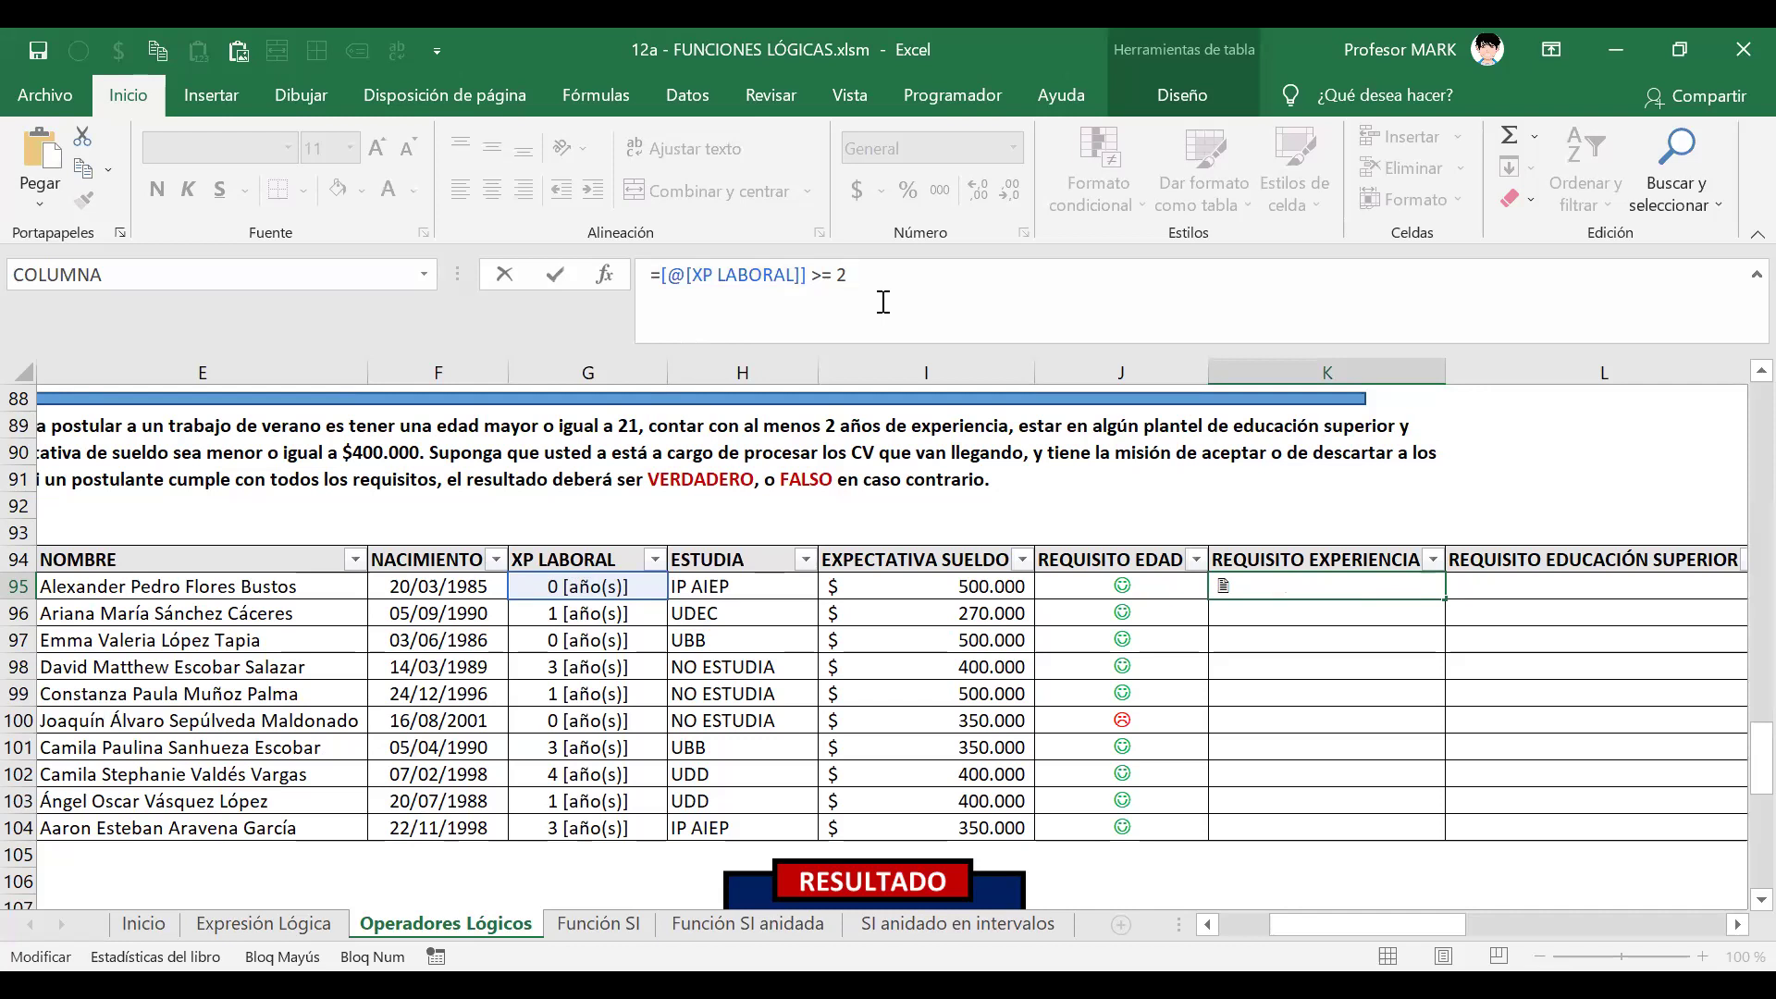
left_click(837, 275)
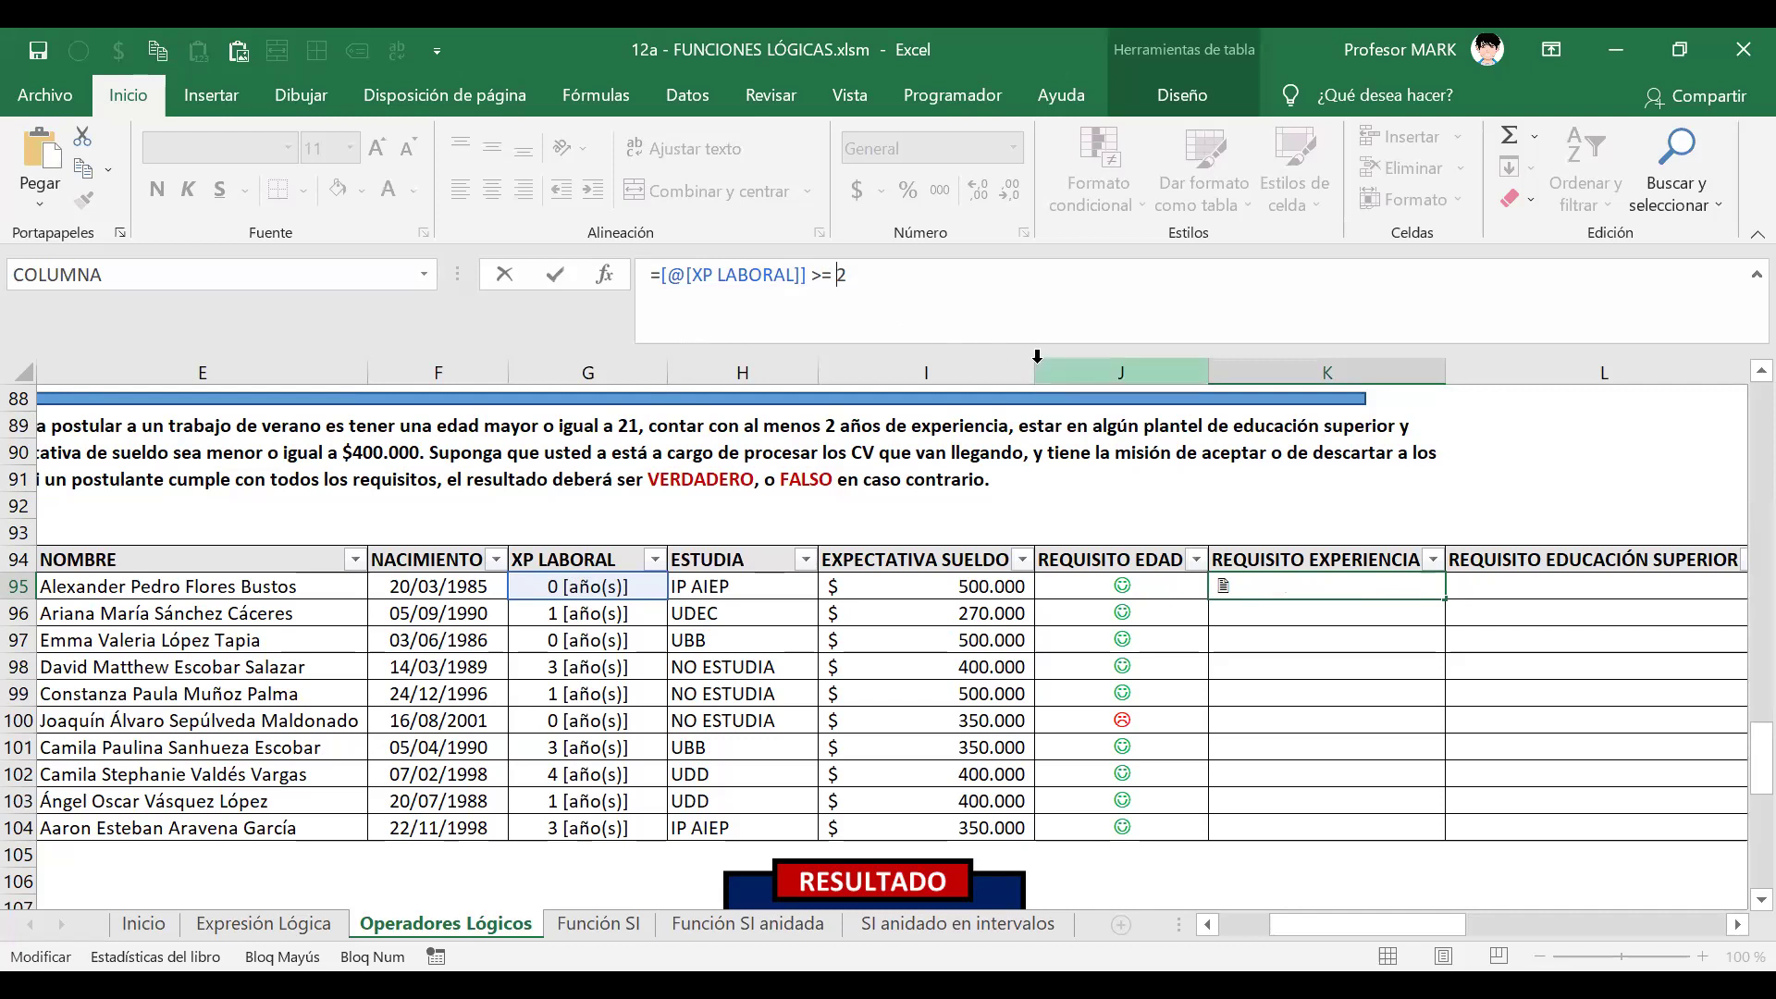
key("BackSpace")
key("BackSpace")
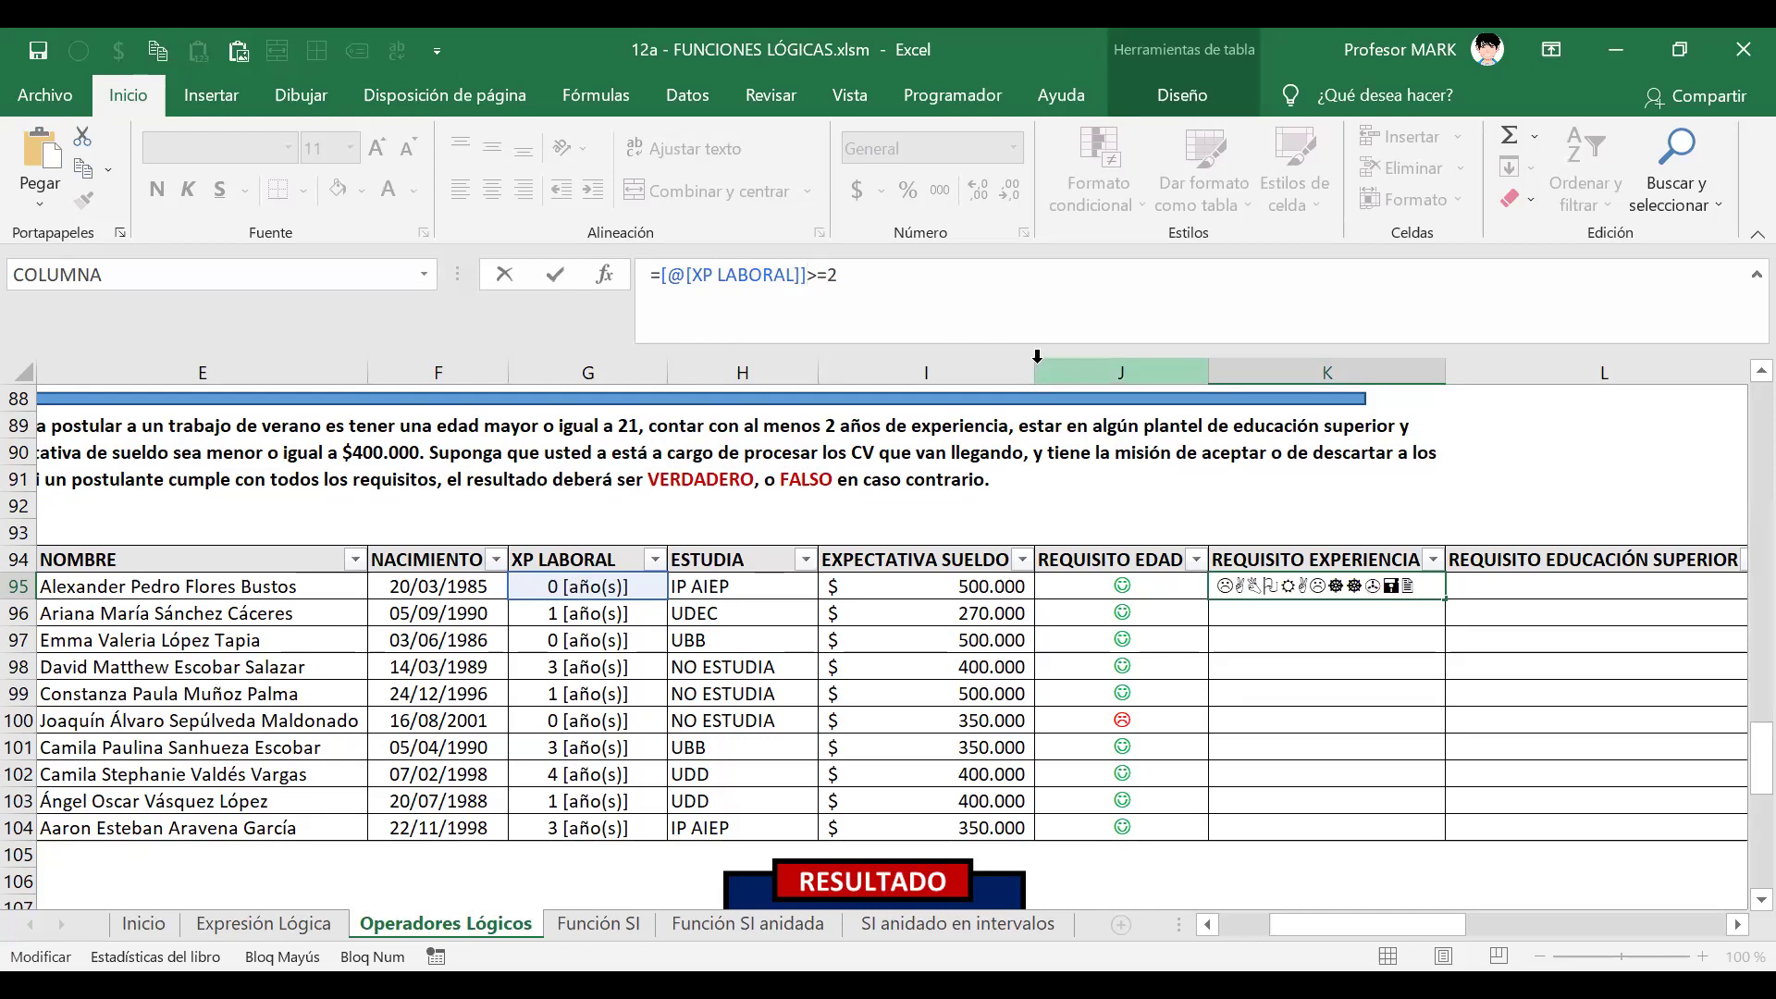
left_click_drag(660, 274, 806, 274)
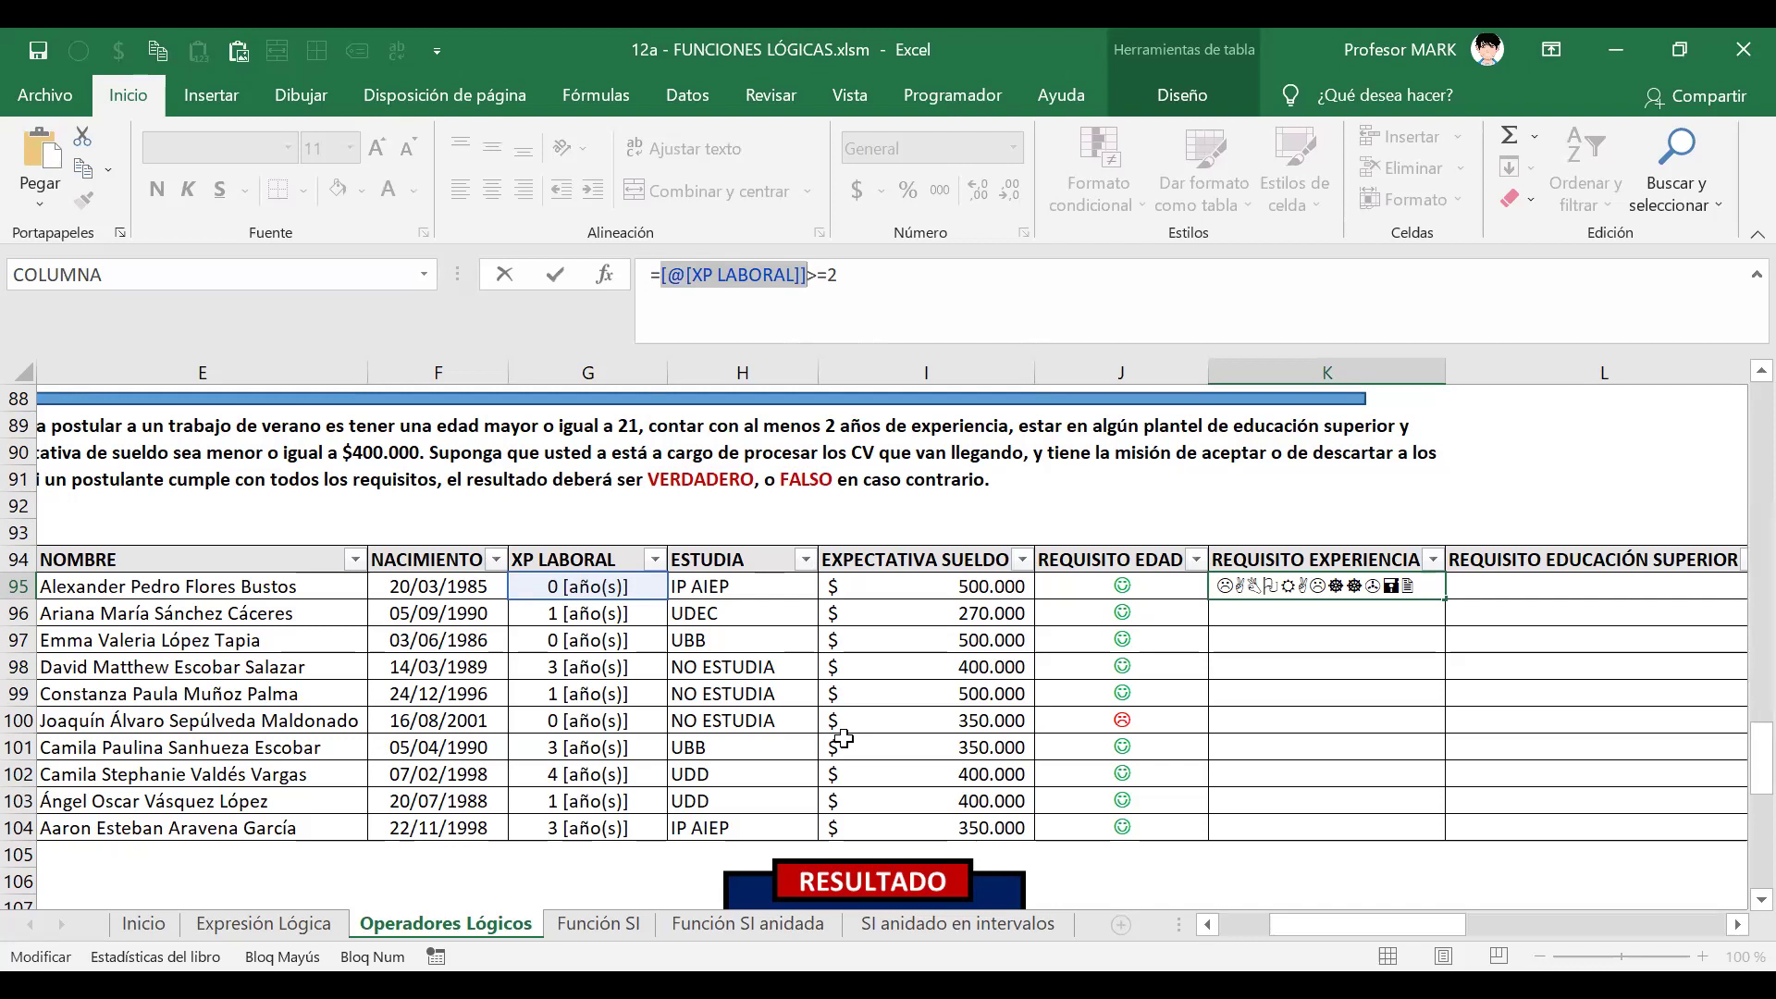
key("Return")
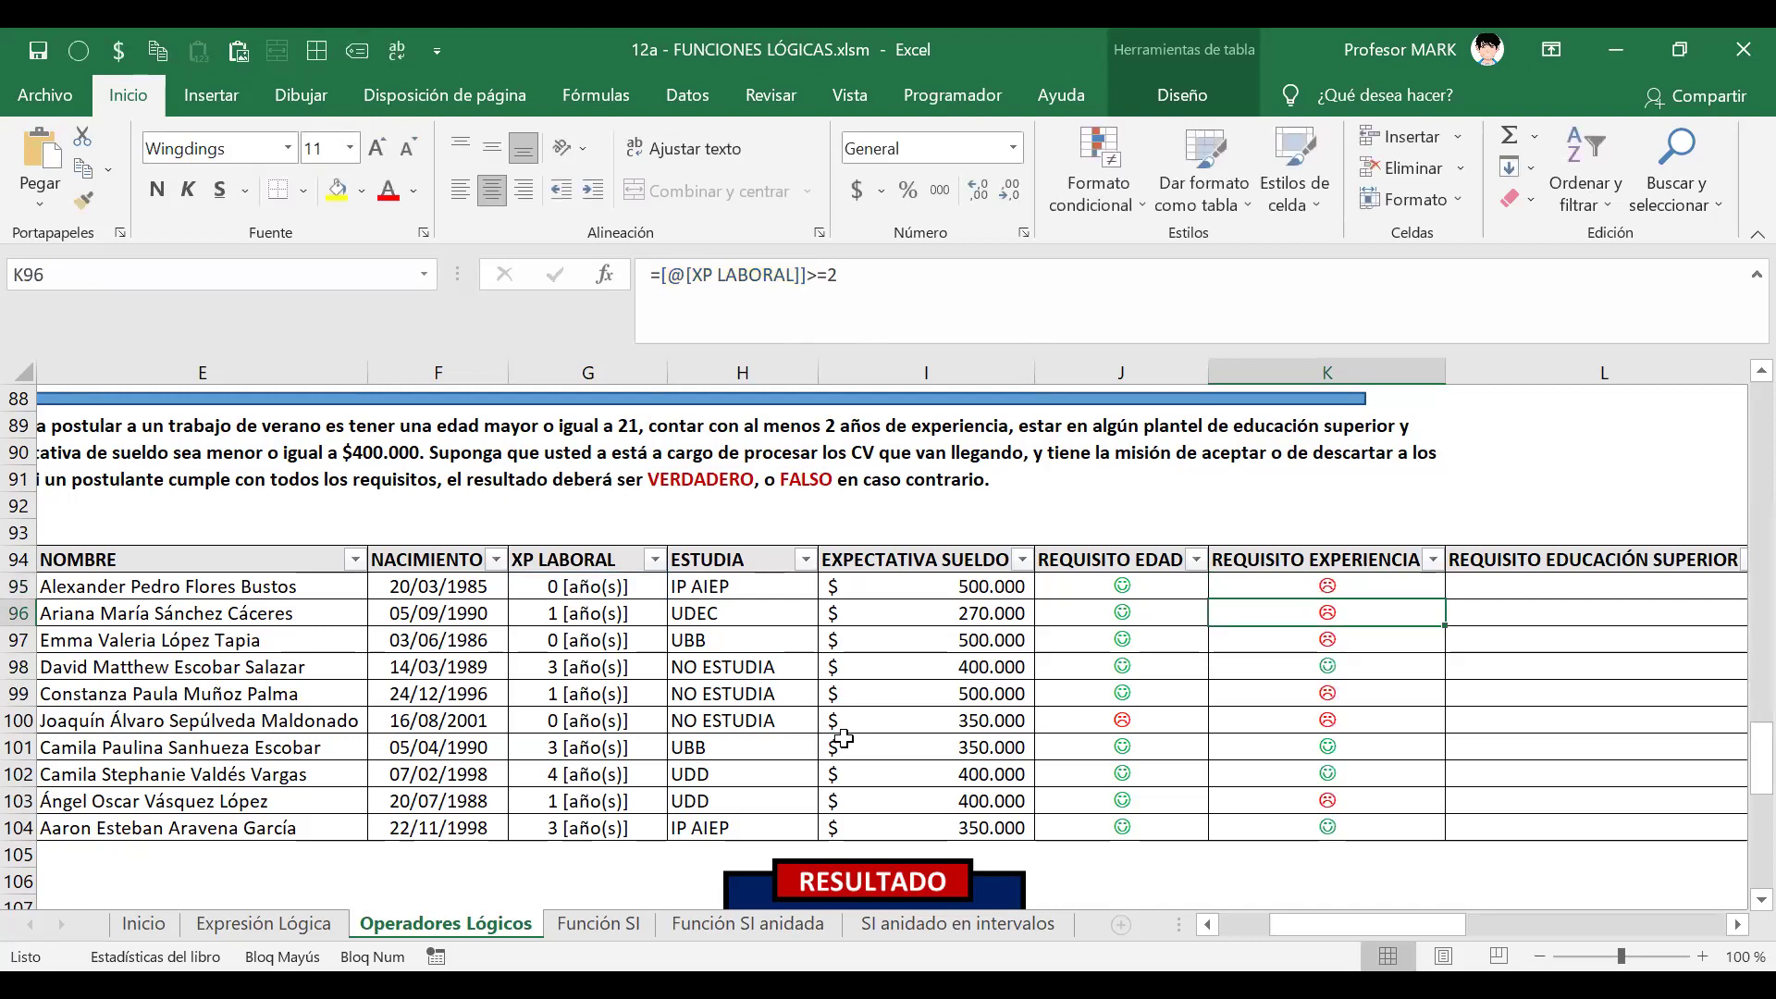
- Reopen the K95 formula and highlight its >= comparison operator
left_click(1332, 583)
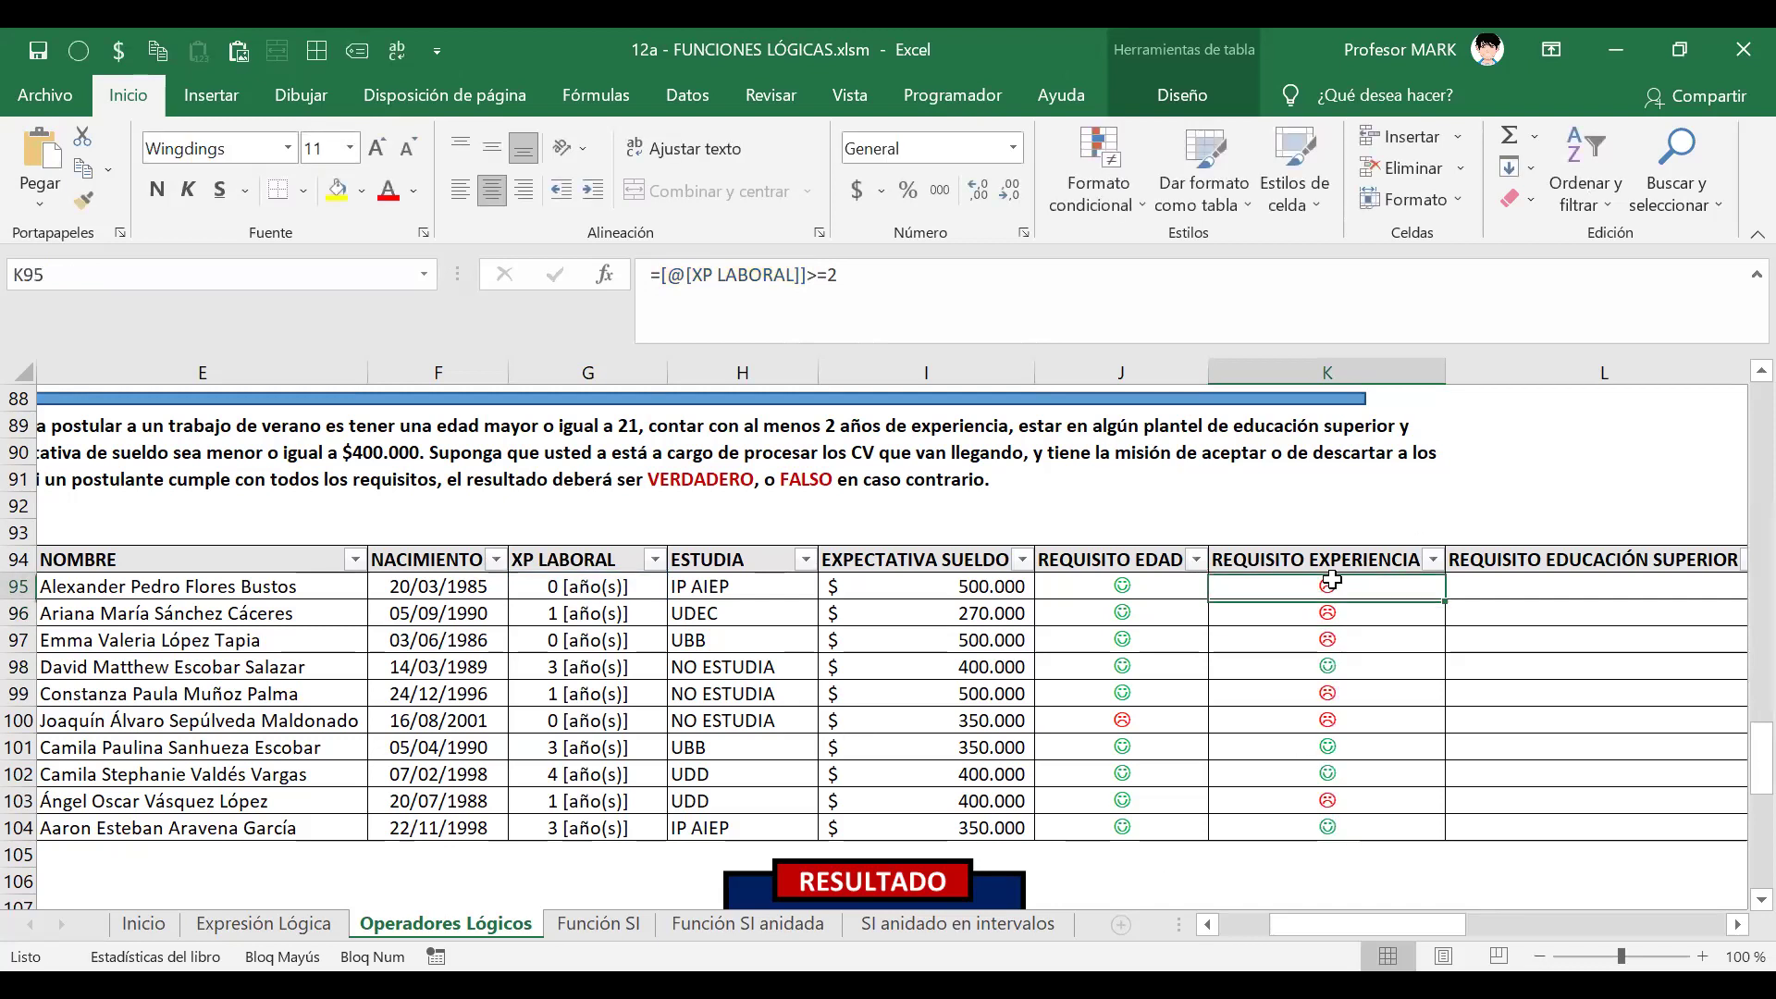
left_click(825, 289)
left_click_drag(806, 277, 835, 277)
key("Escape")
left_click(264, 924)
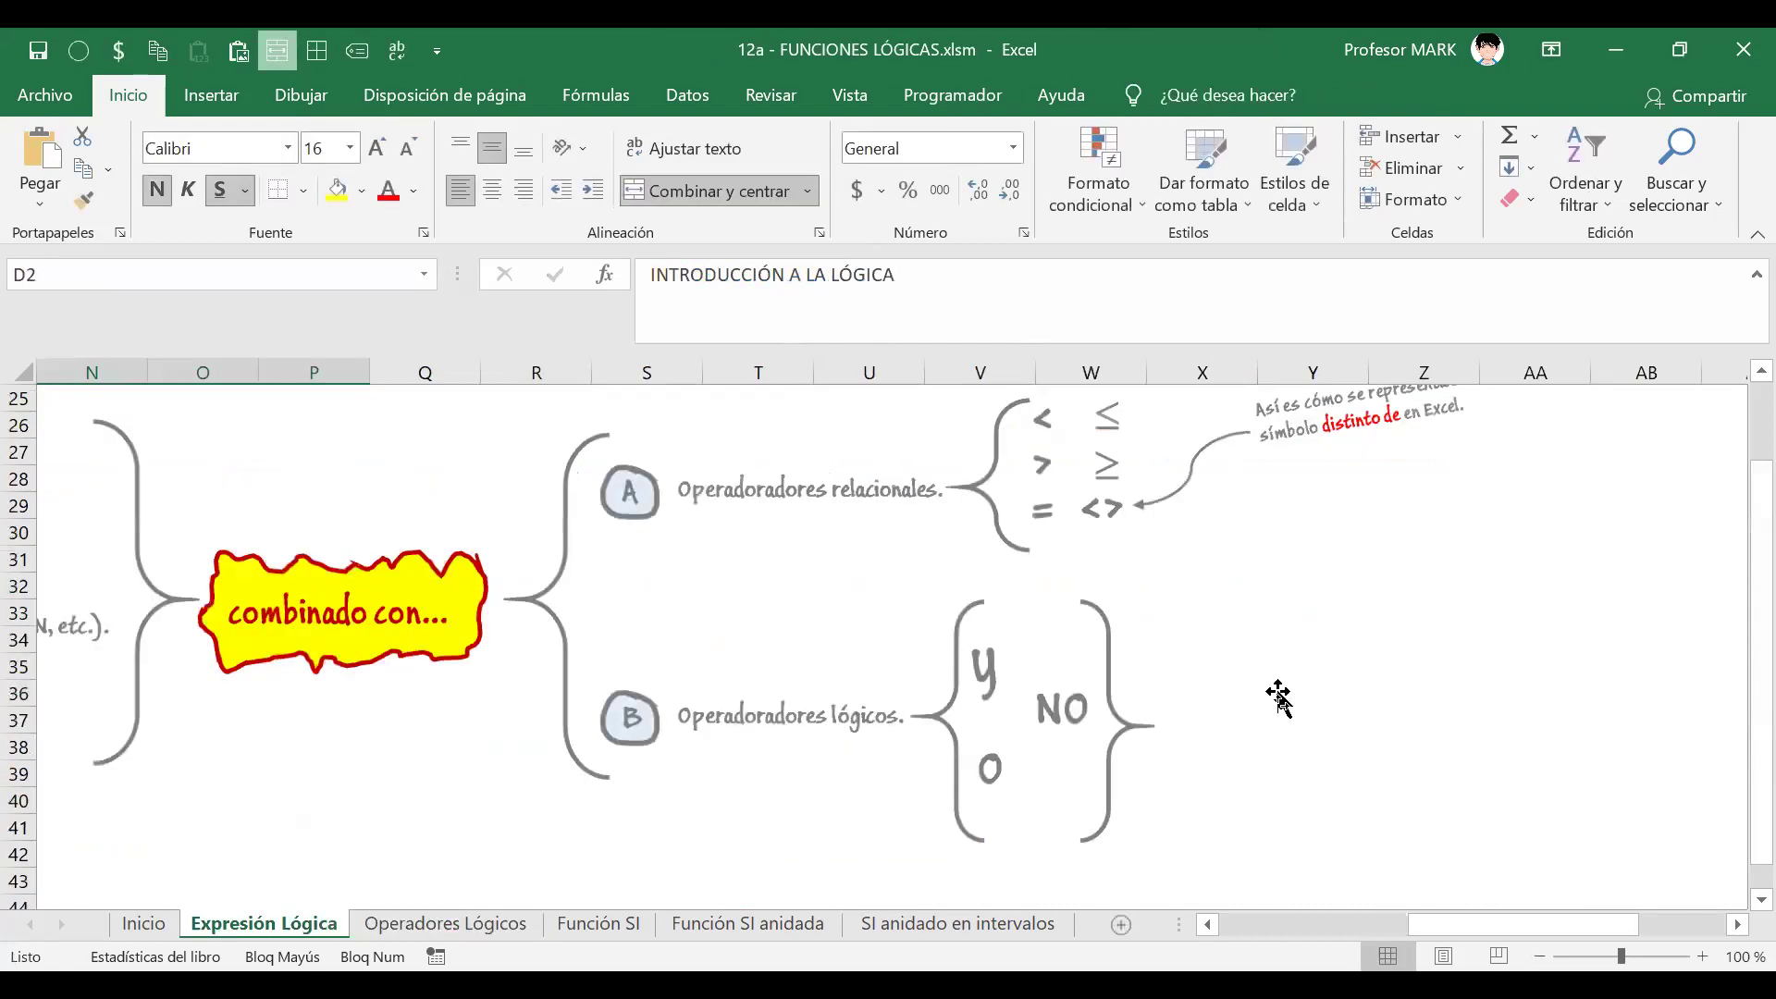
scroll(1239, 610, "up", 1)
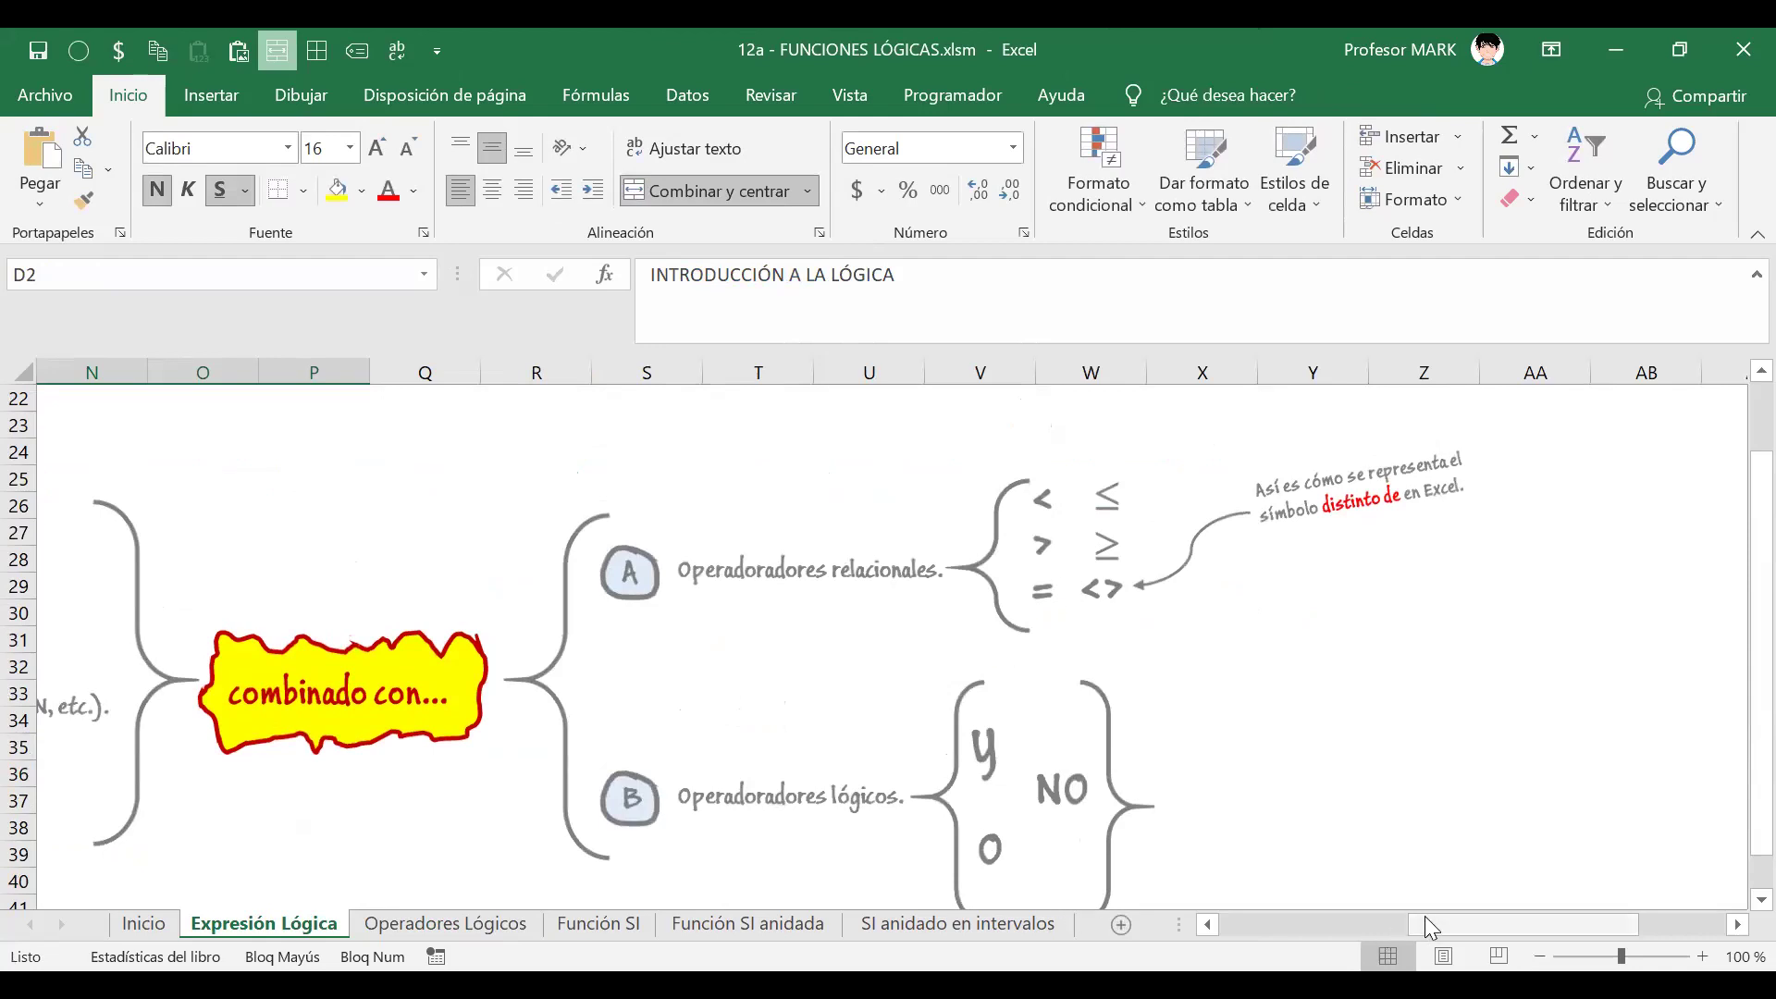
left_click_drag(1431, 928, 1242, 928)
scroll(1345, 775, "up", 6)
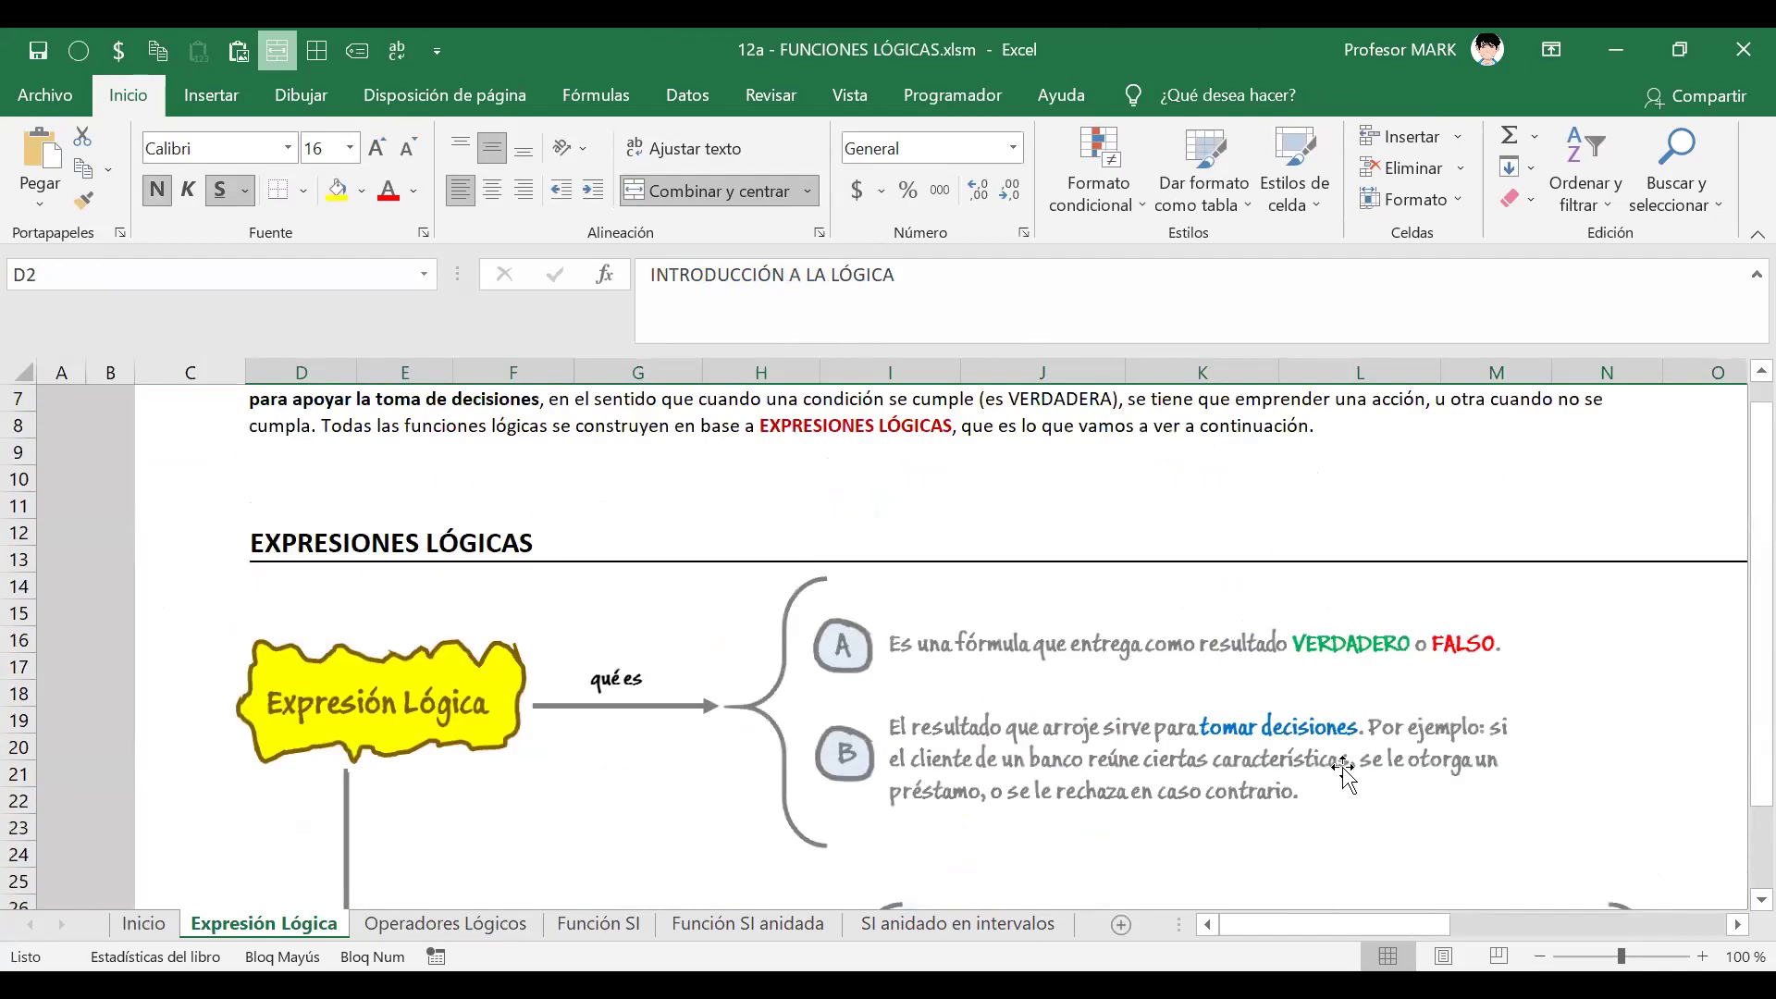
scroll(1343, 767, "down", 2)
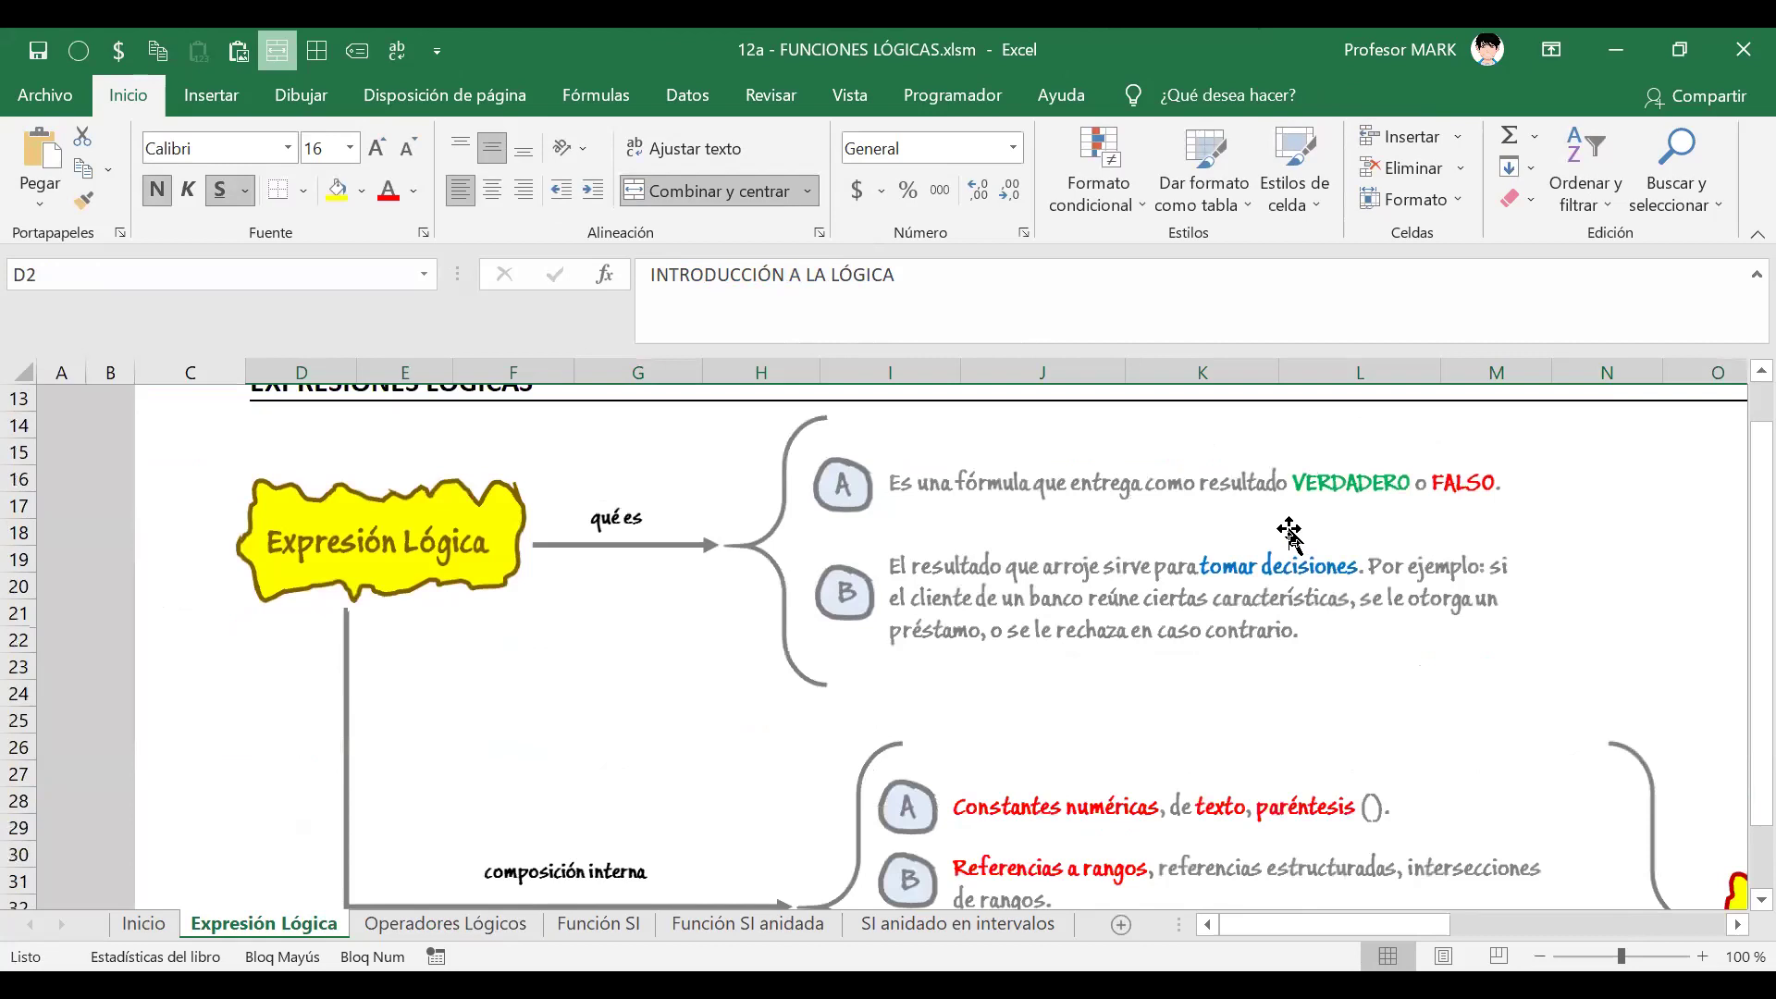
scroll(1289, 555, "down", 3)
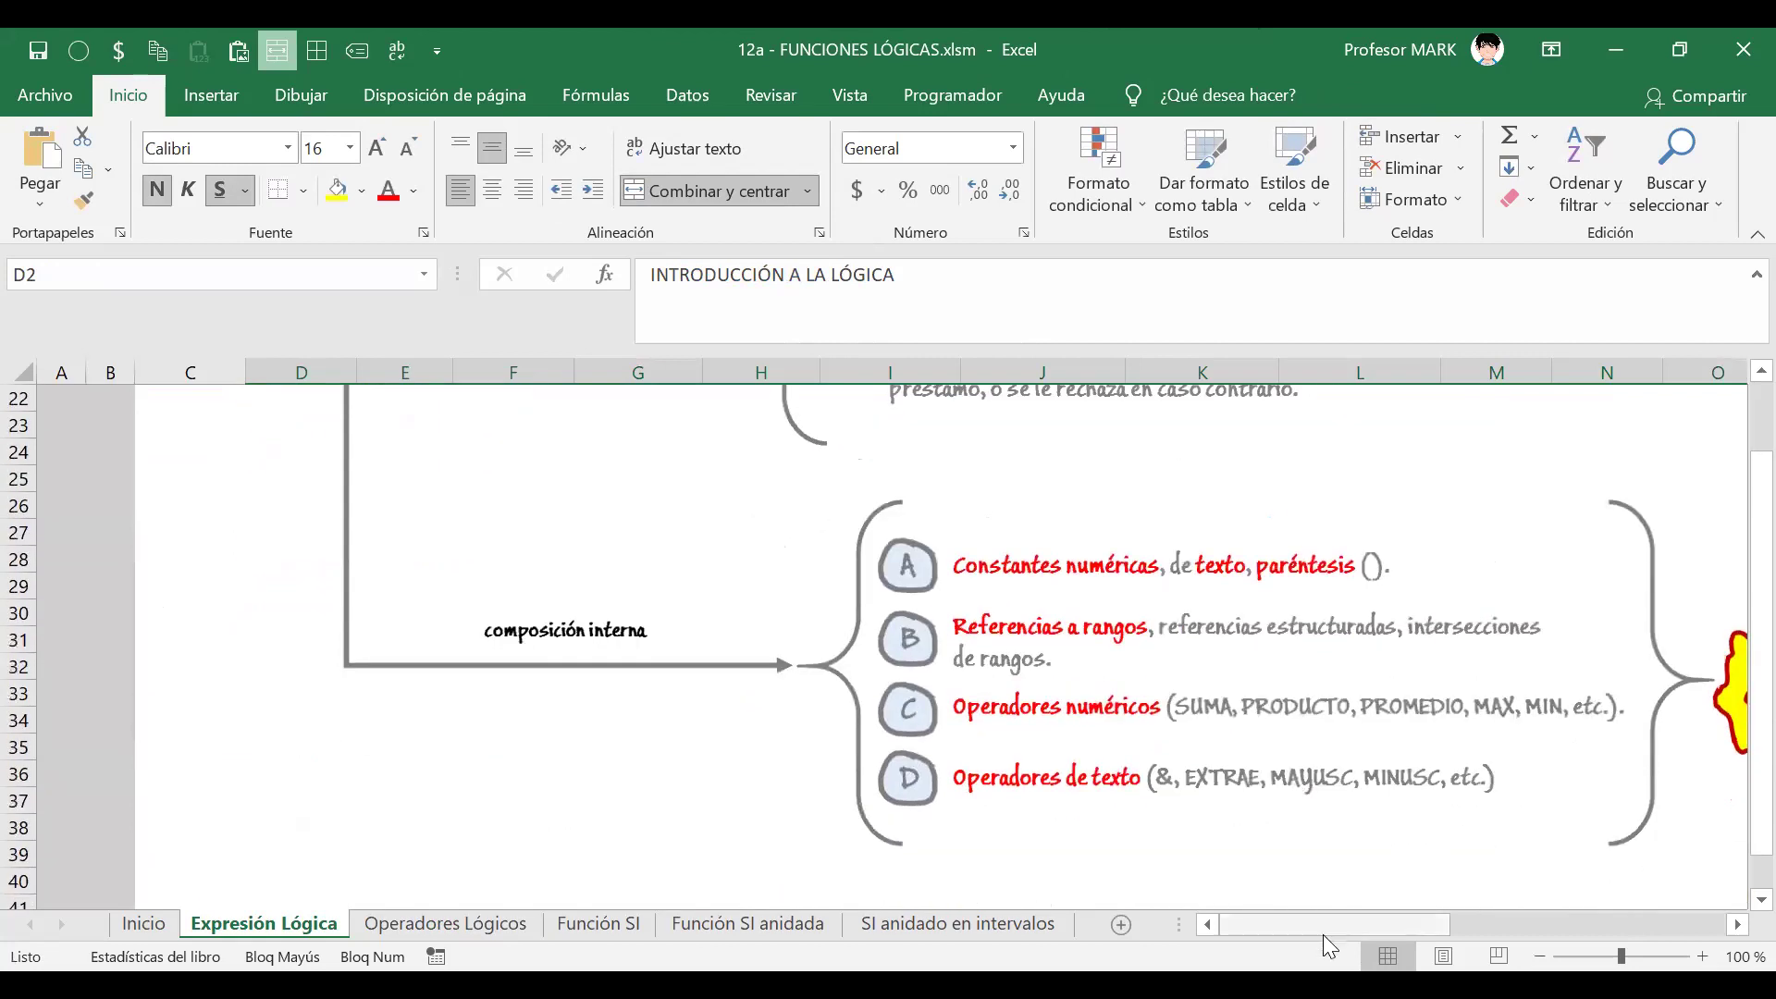
left_click_drag(1332, 925, 1538, 925)
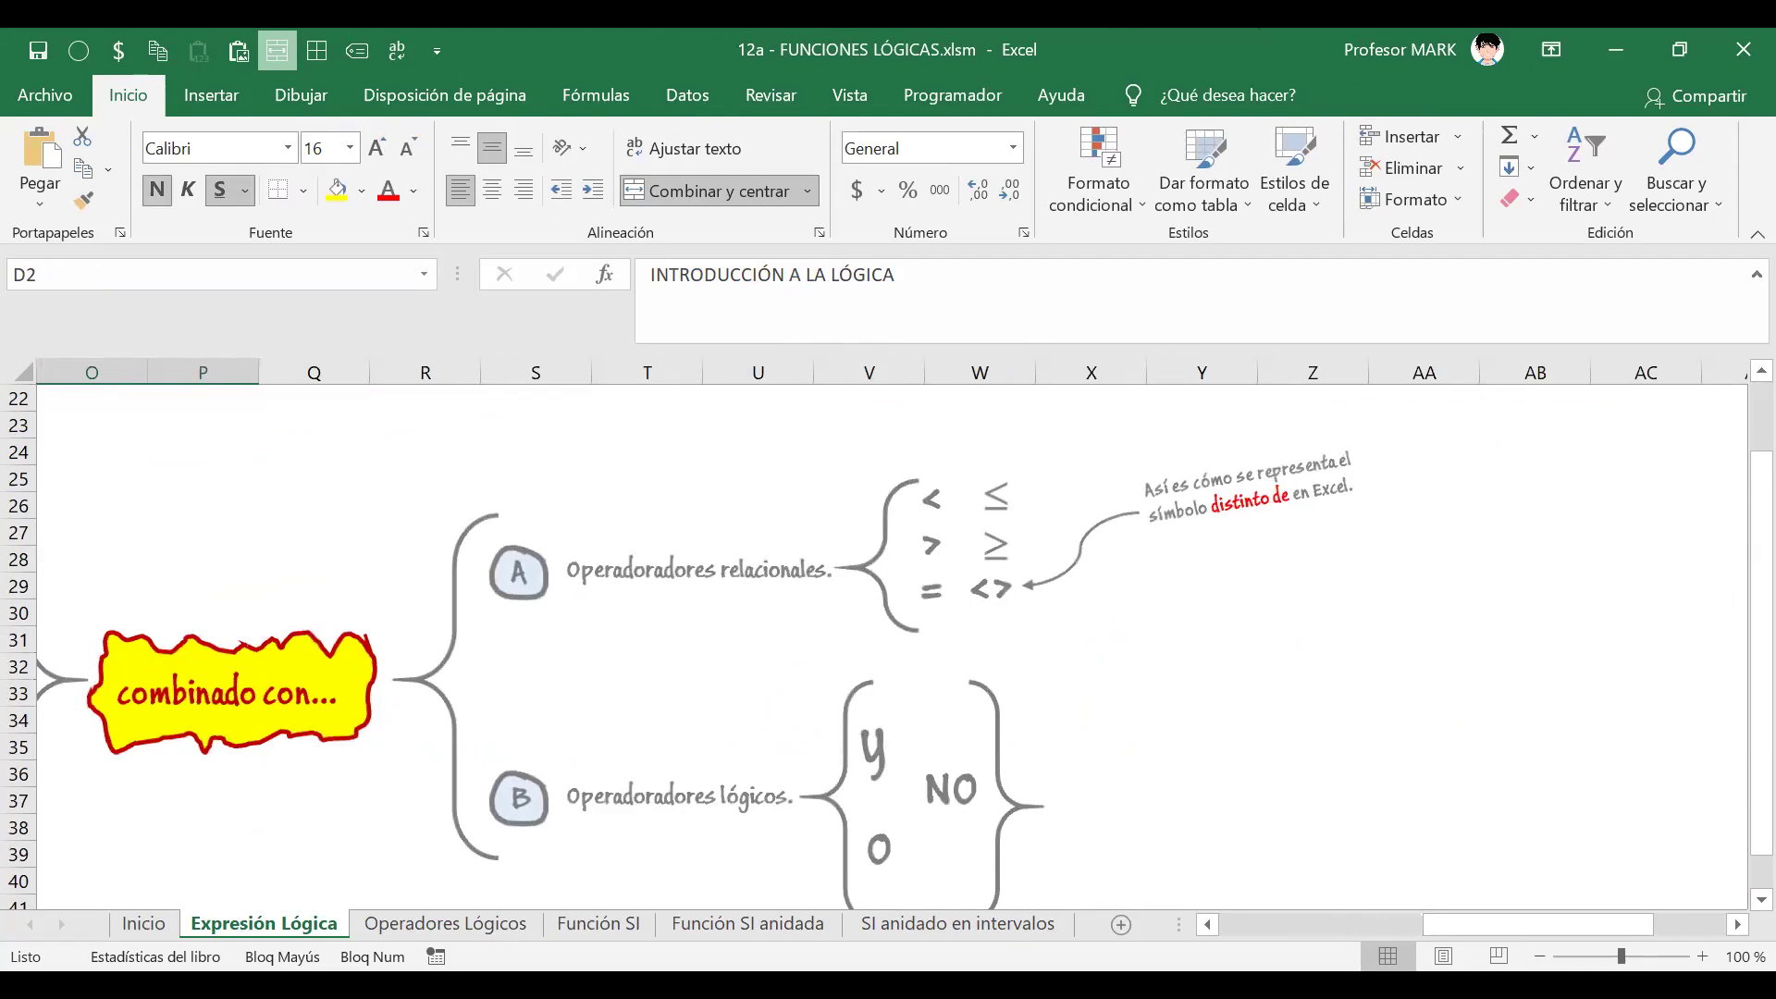
left_click(493, 929)
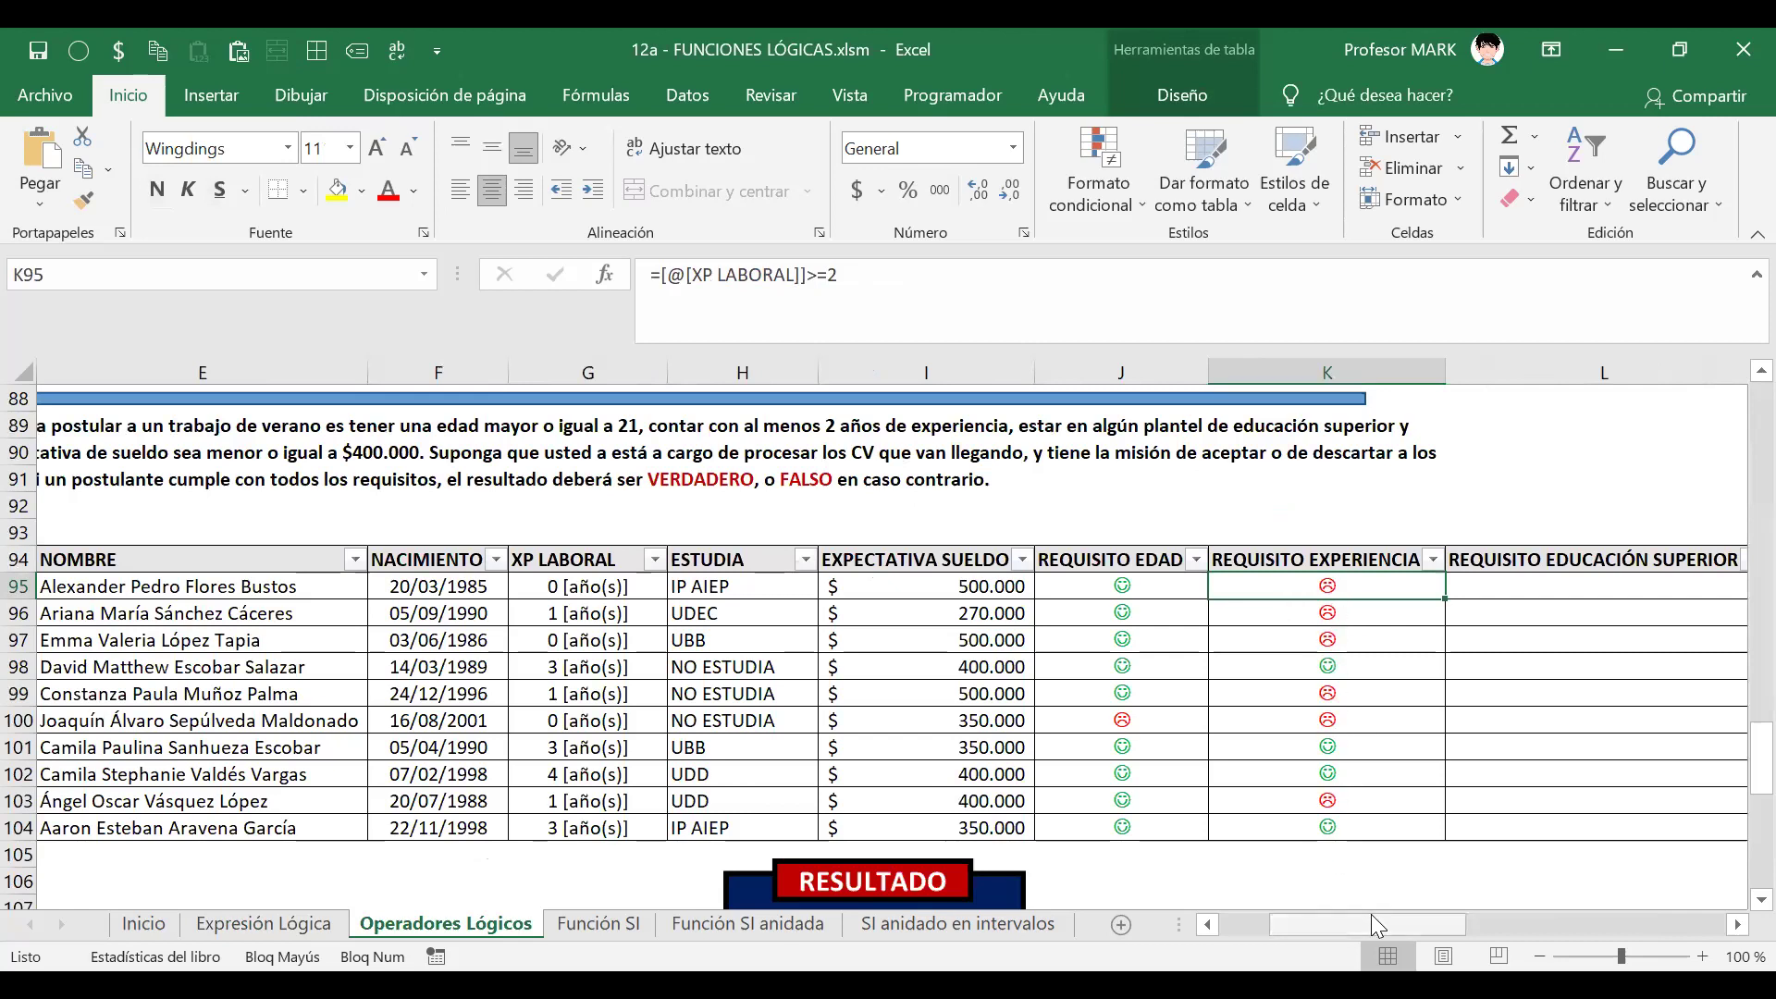
- Select L95, the first REQUISITO EDUCACIÓN SUPERIOR cell, and begin editing with Caps Lock off
left_click_drag(1356, 920, 1378, 918)
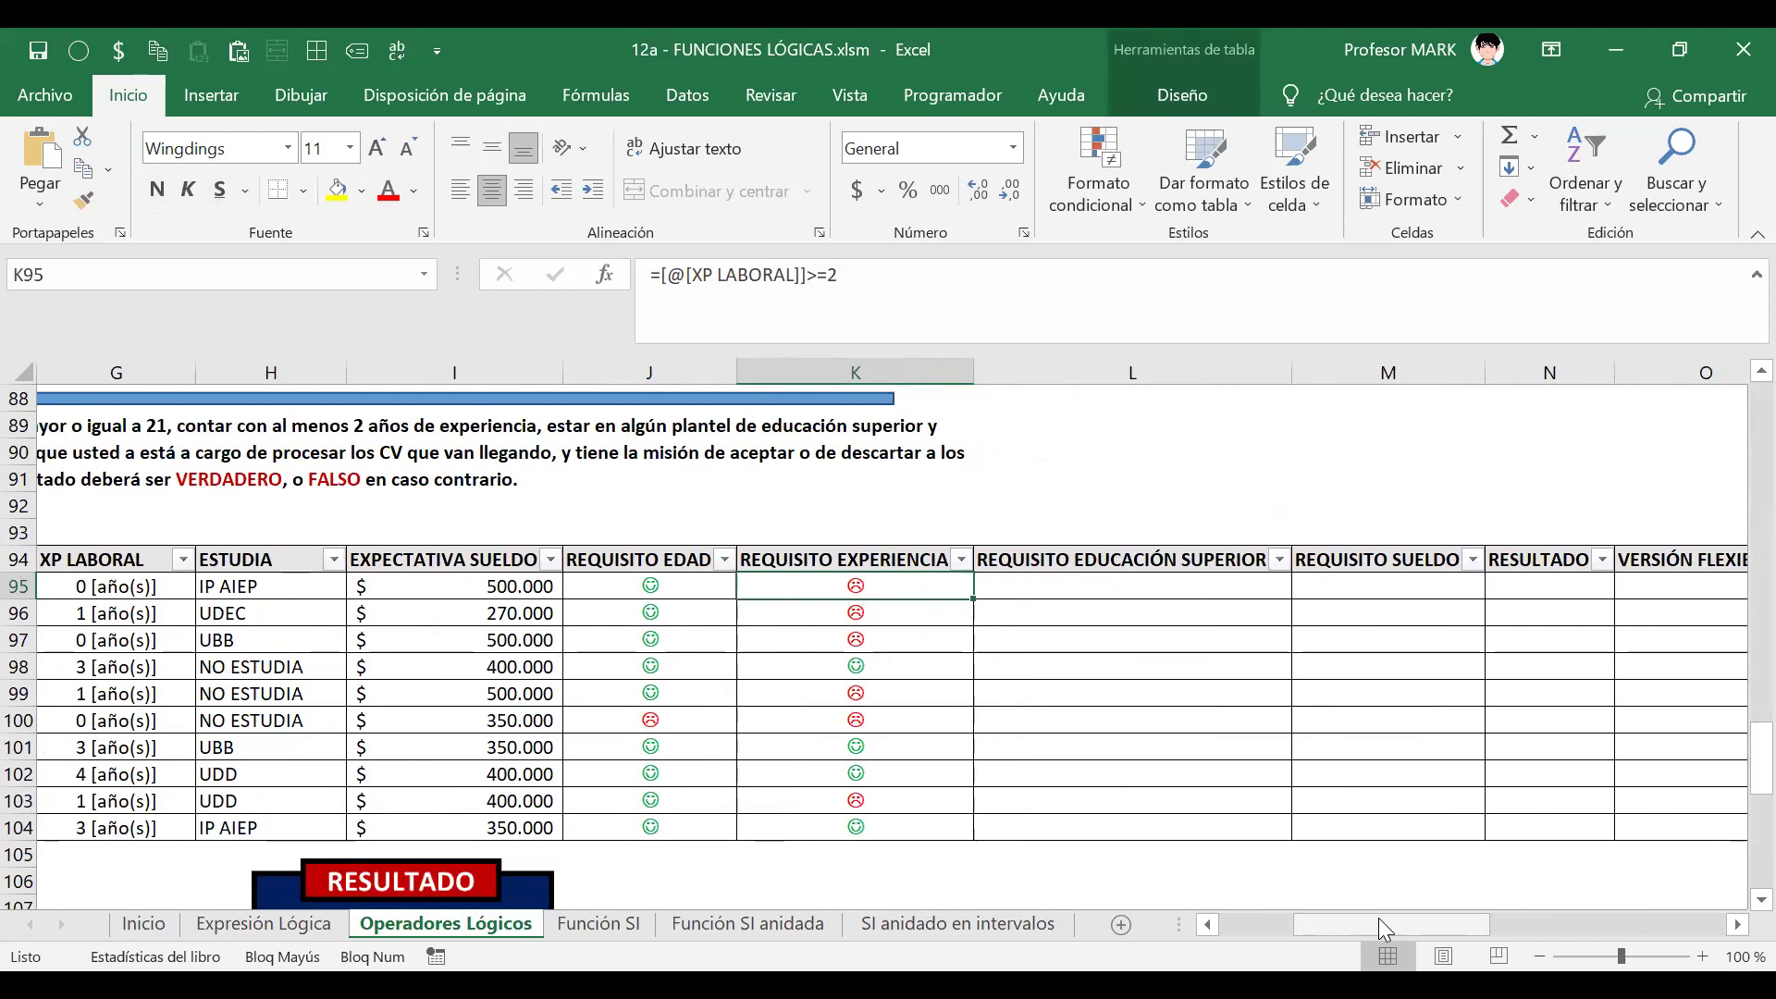
left_click(1153, 584)
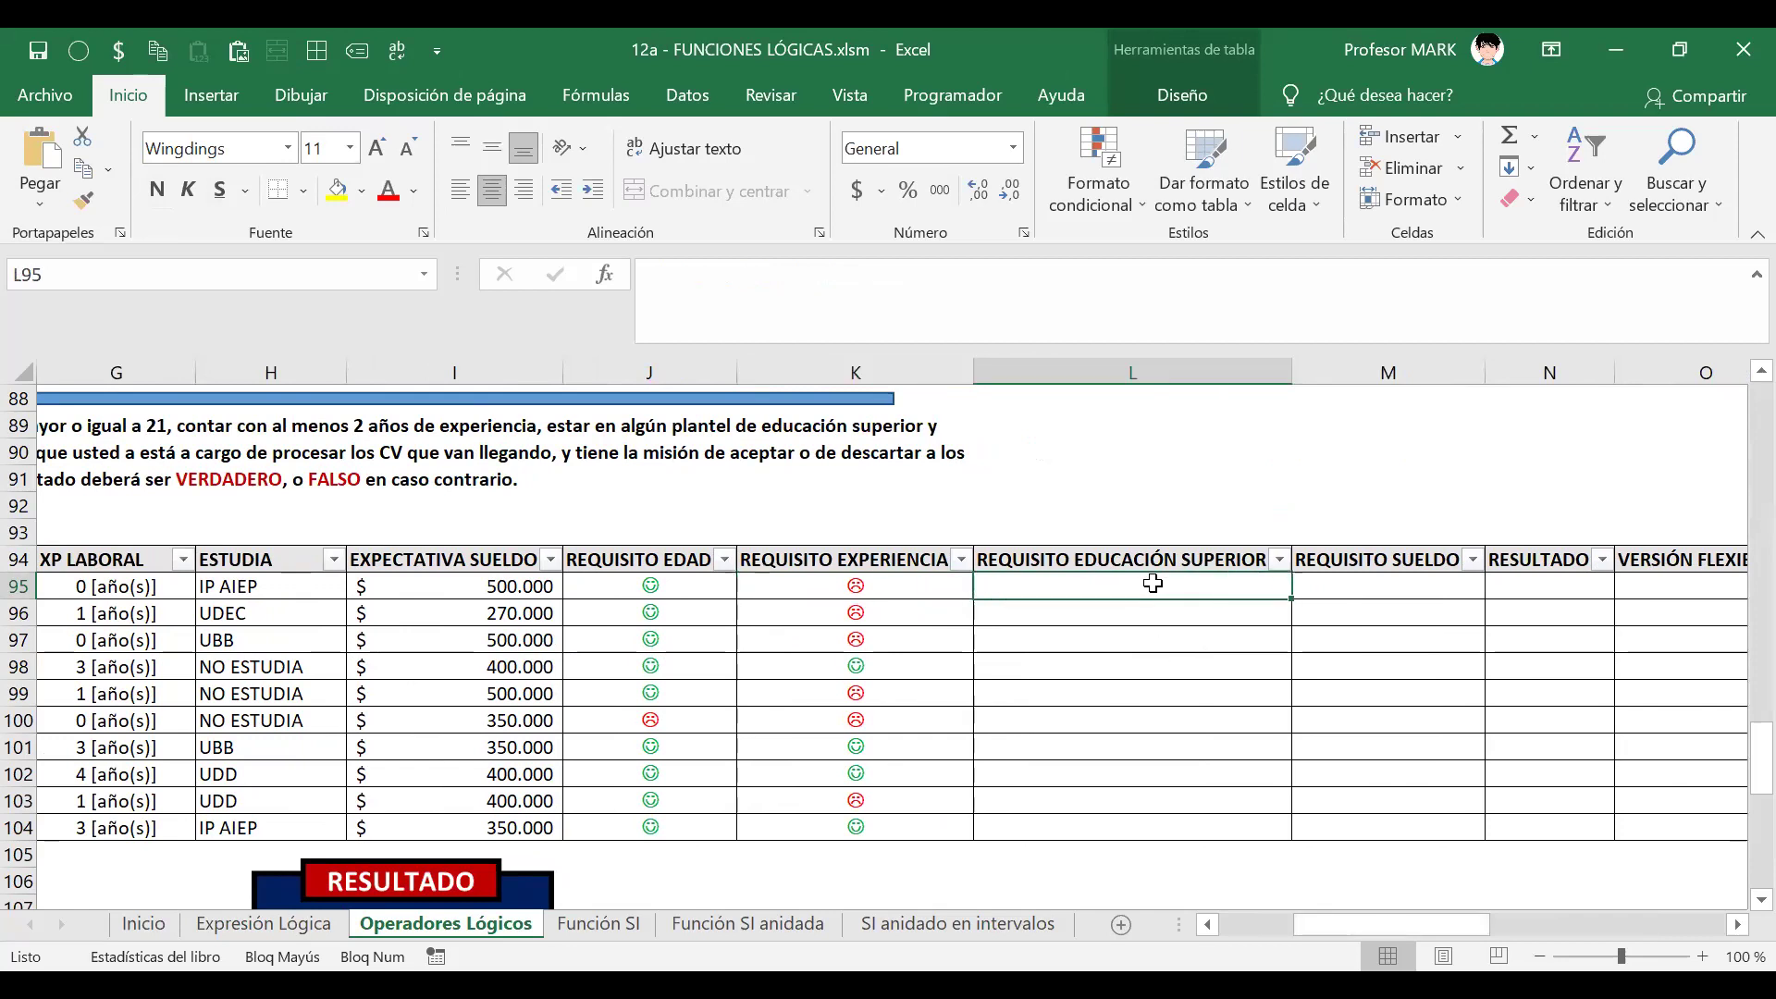
left_click_drag(1341, 927, 1329, 927)
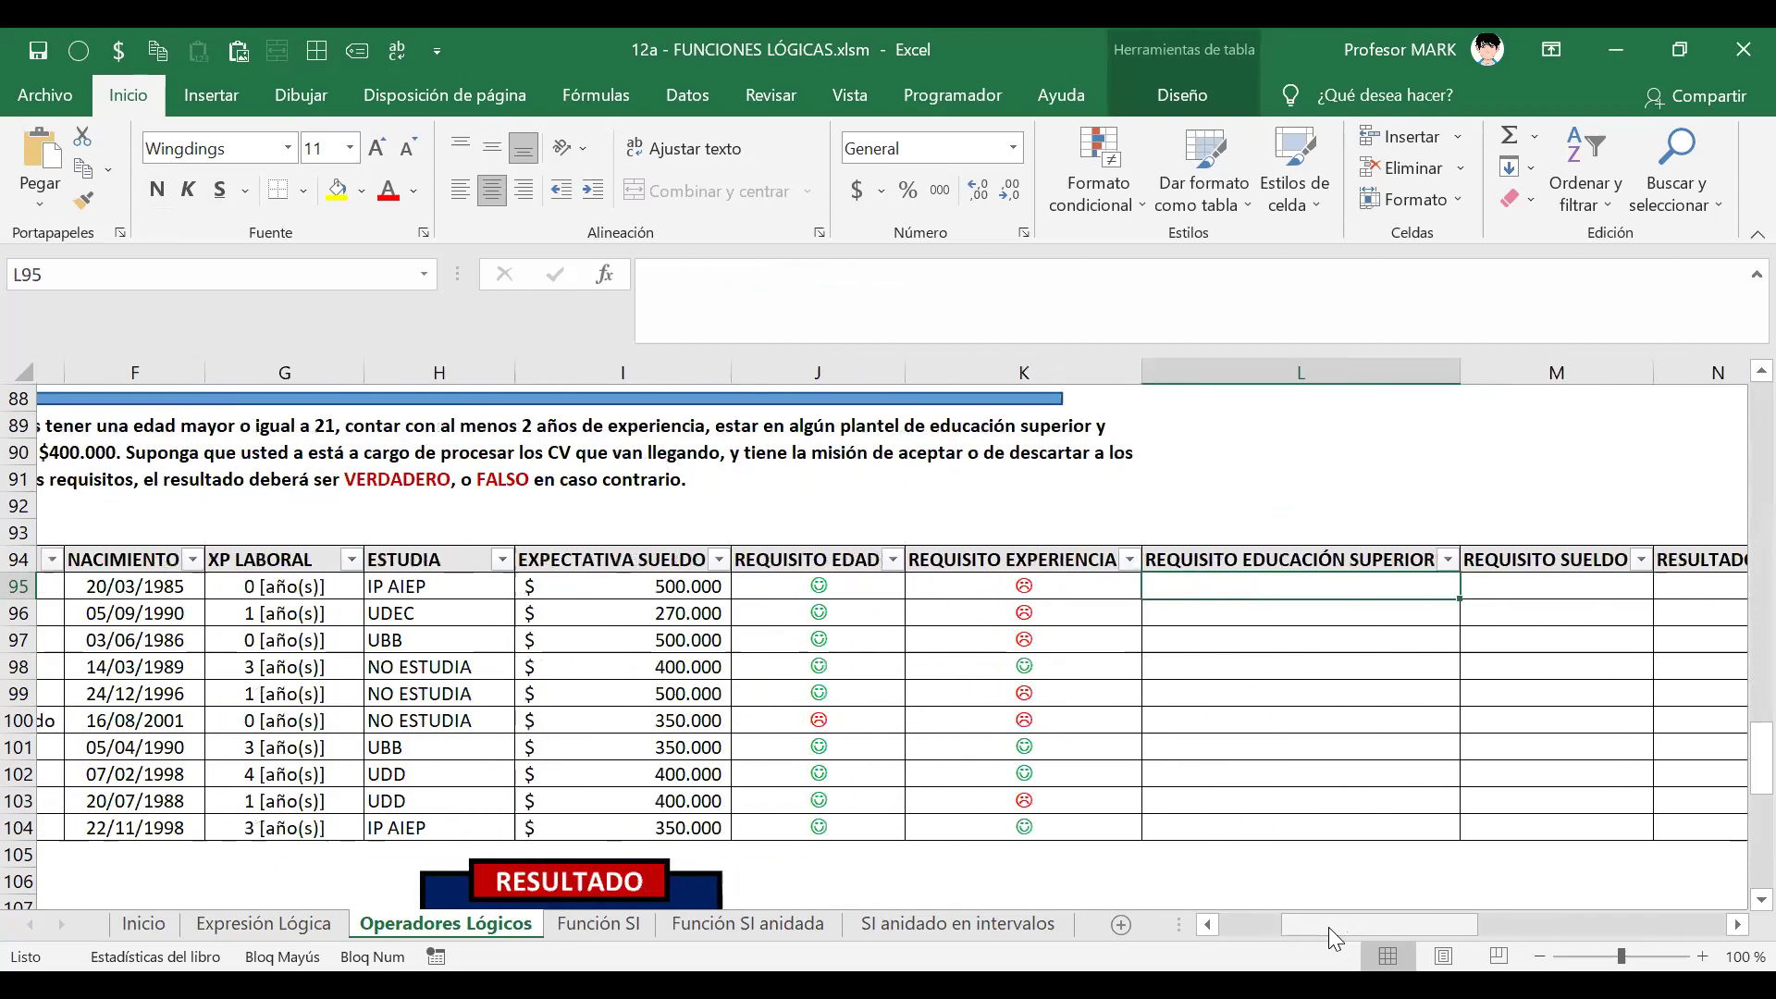
left_click(811, 318)
key("Caps_Lock")
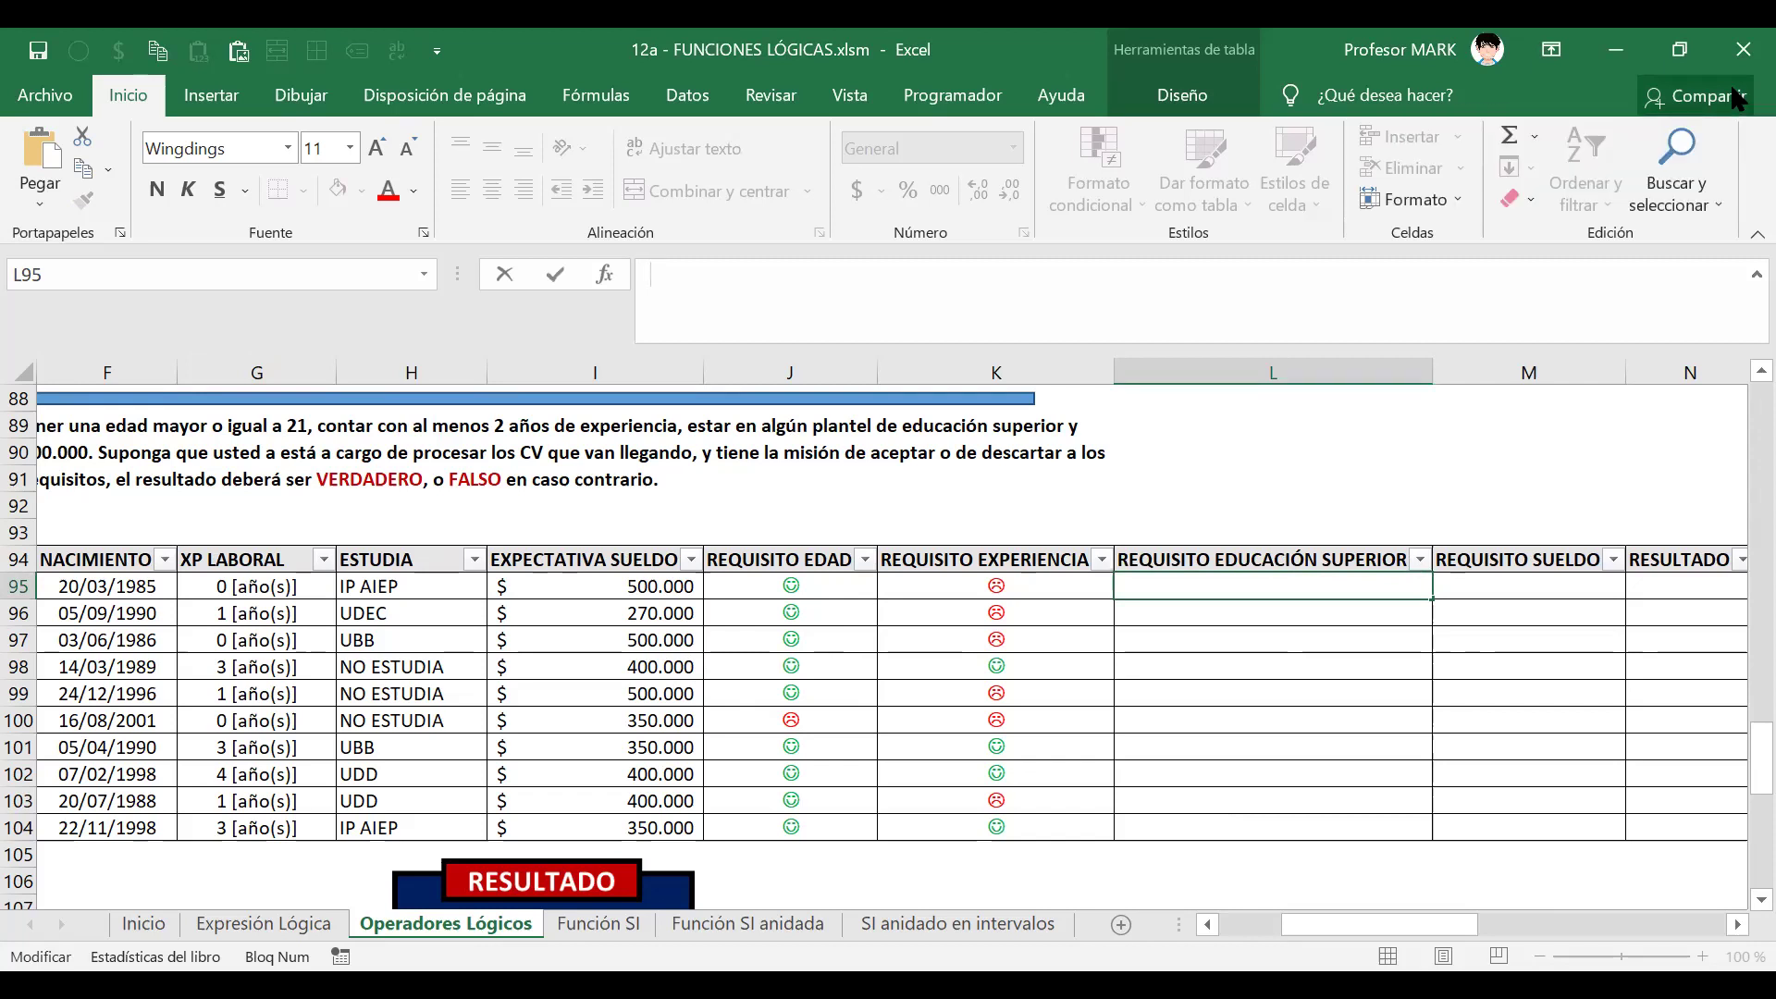
- Start an = entry in L95, then cancel it so the cell stays empty
type("=")
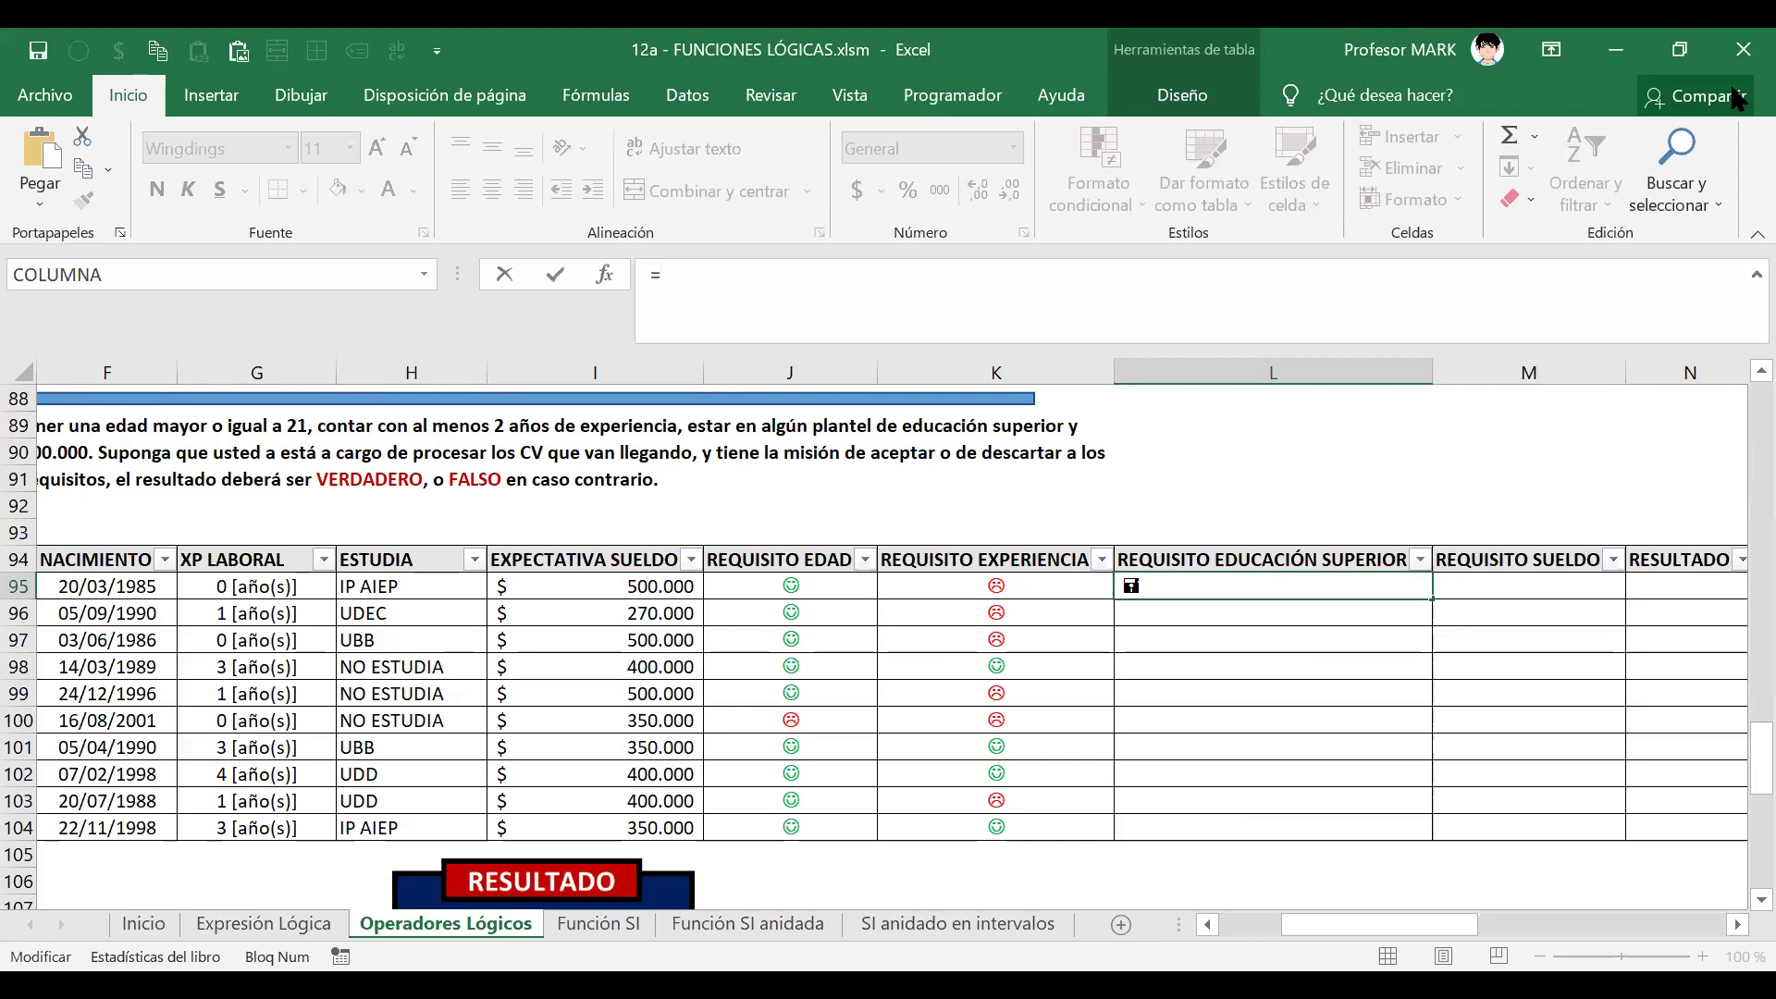
left_click_drag(1322, 931, 1276, 929)
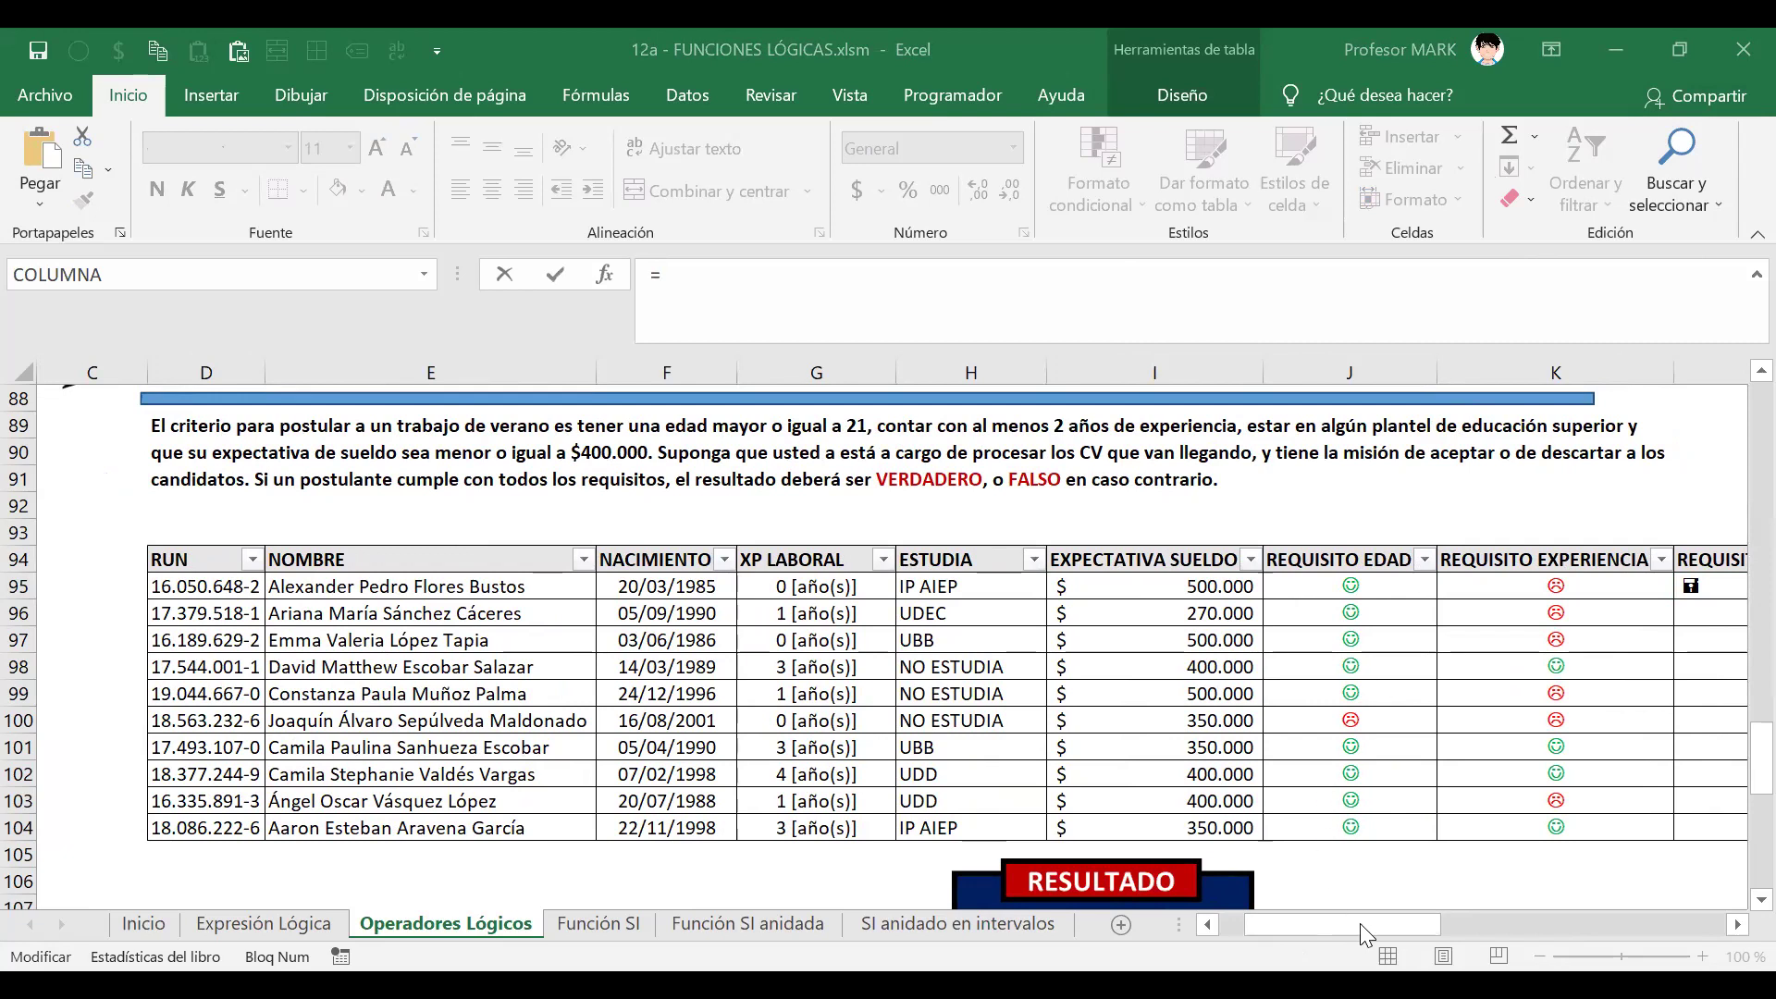
left_click_drag(1350, 923, 1380, 923)
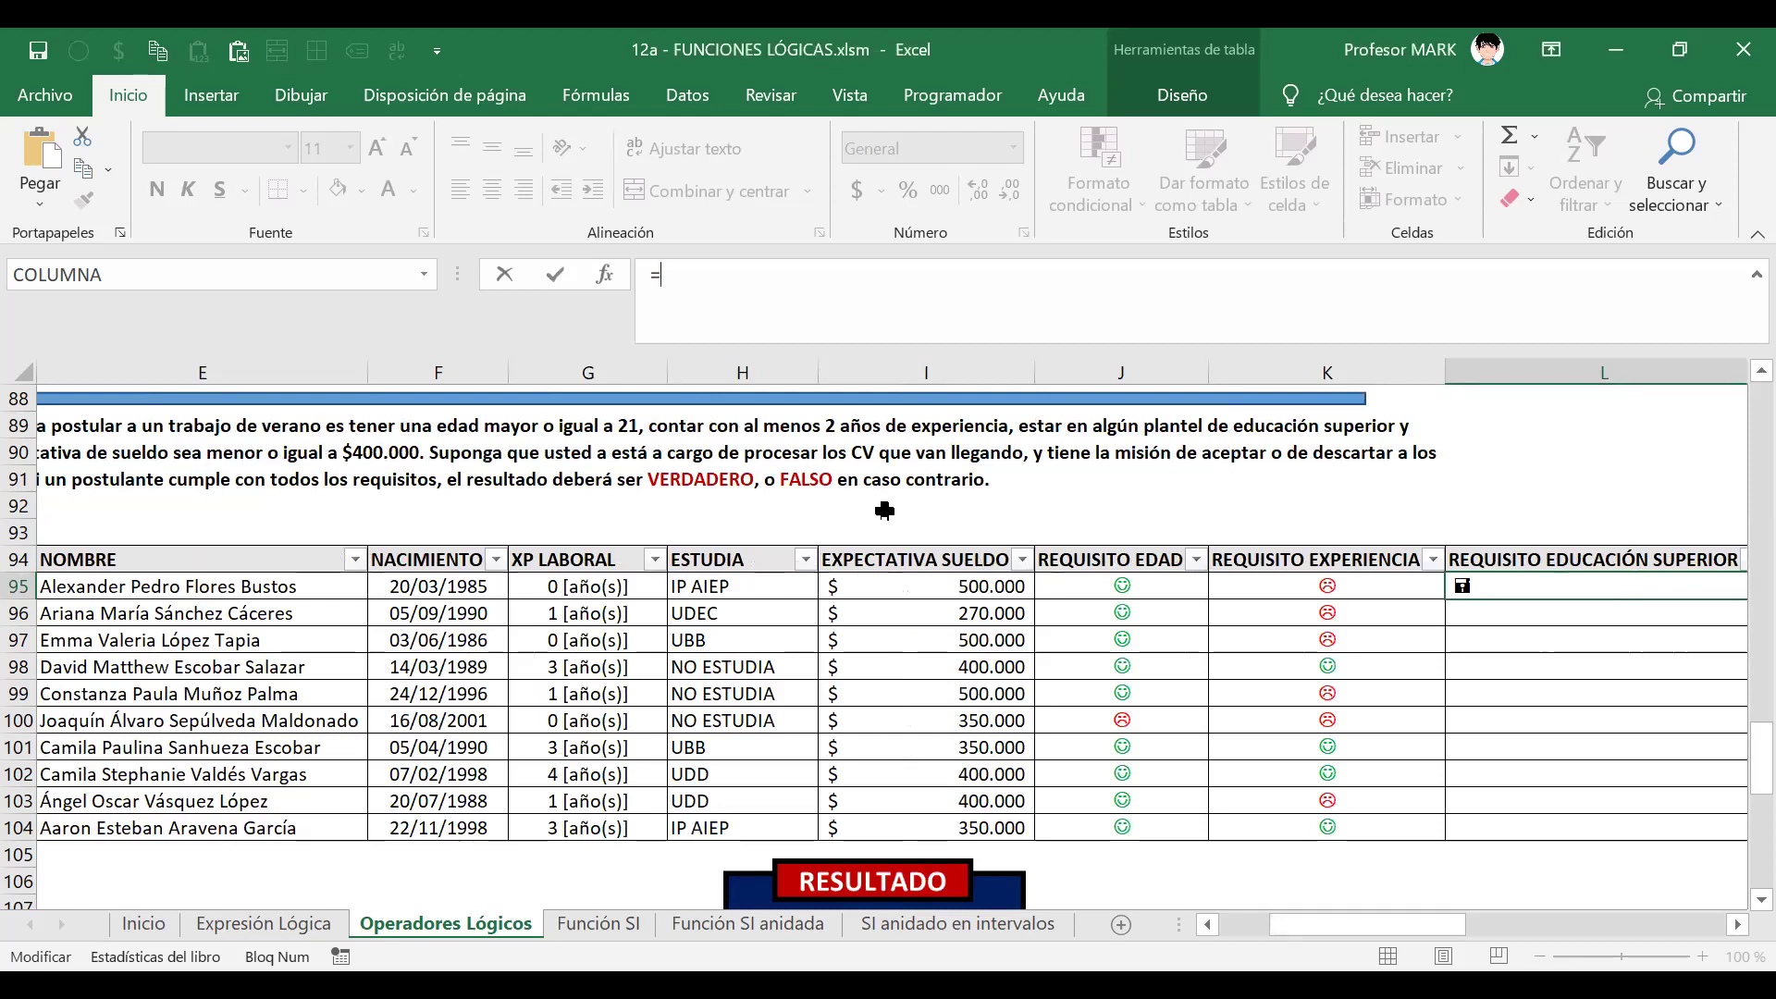
key("Escape")
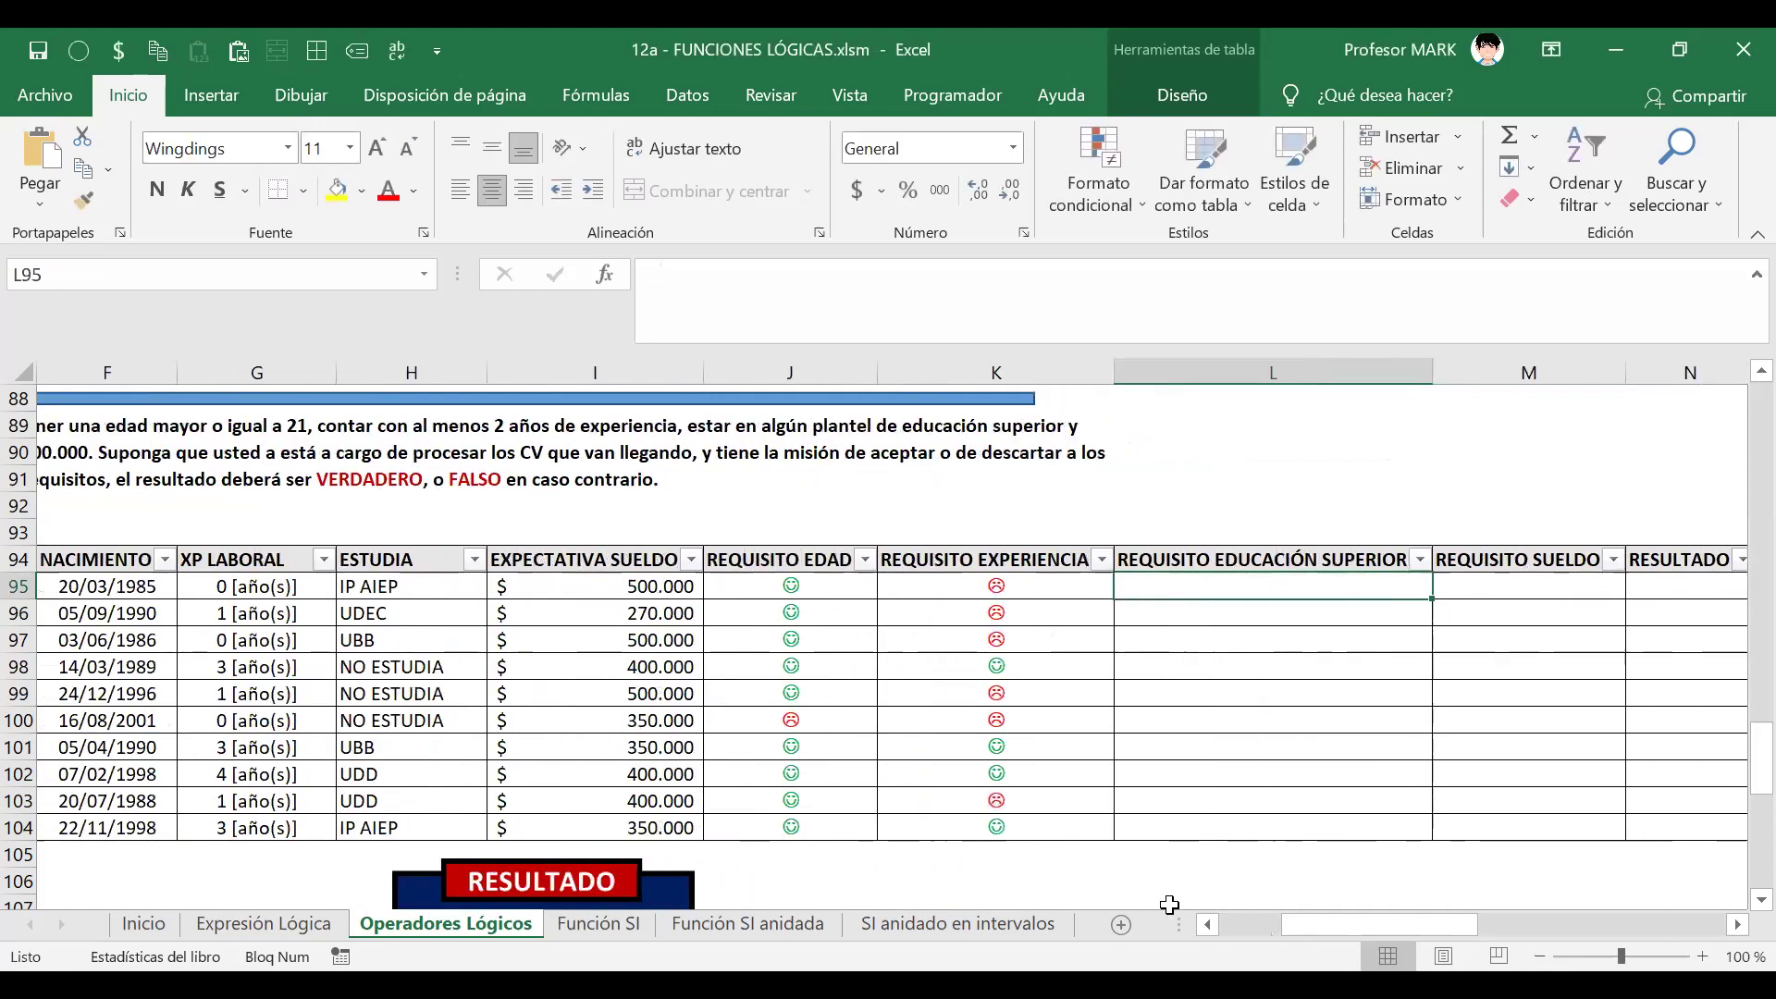
scroll(1312, 925, "left", 3)
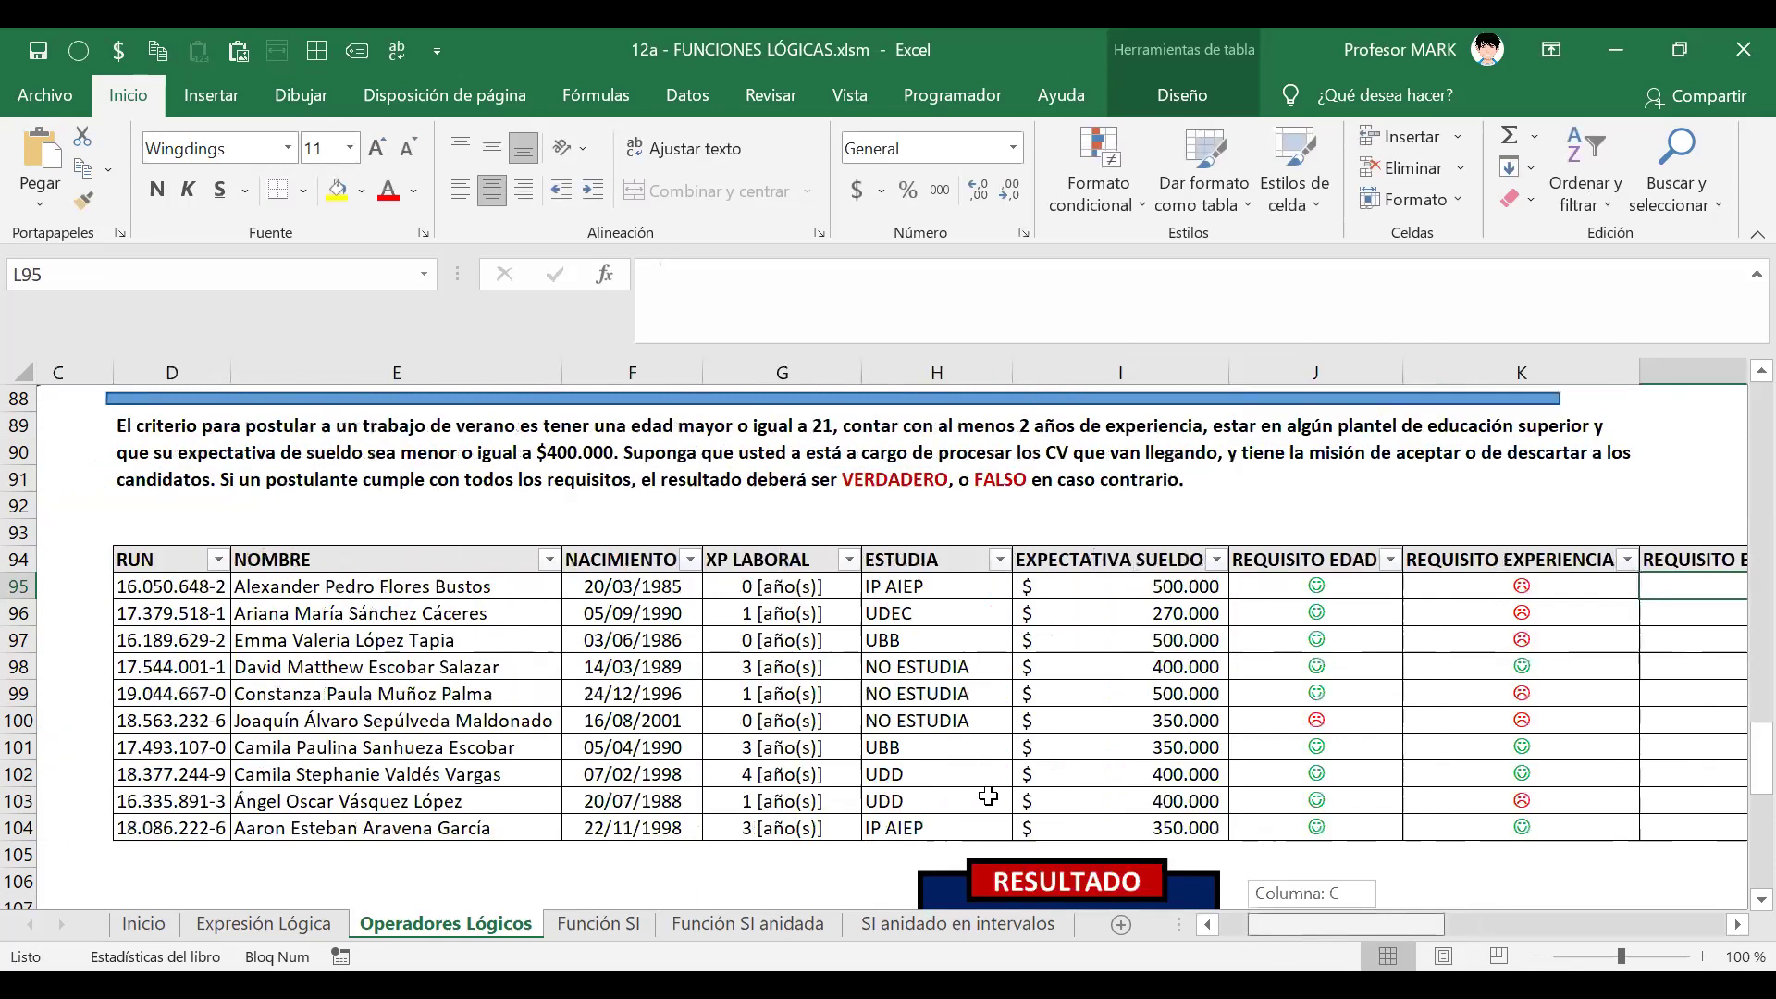
left_click_drag(1365, 932, 1301, 940)
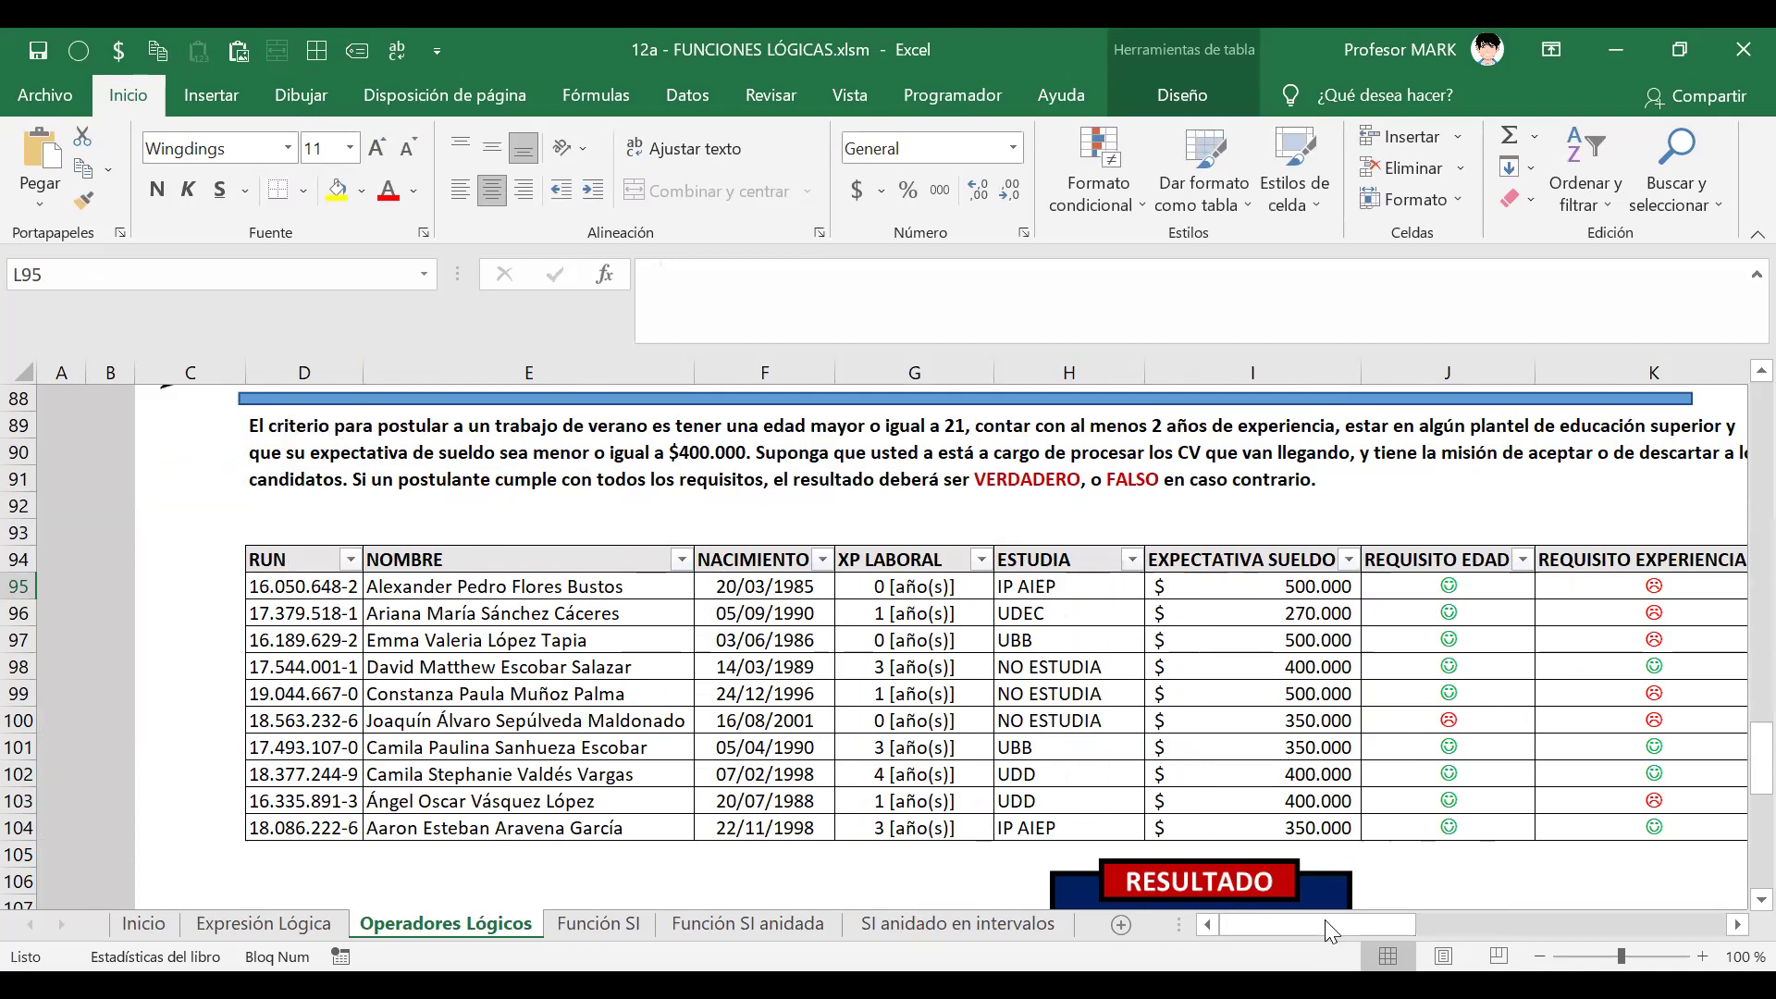
mouse_move(1348, 921)
left_mouse_down()
mouse_move(1415, 921)
mouse_move(1332, 921)
left_mouse_up()
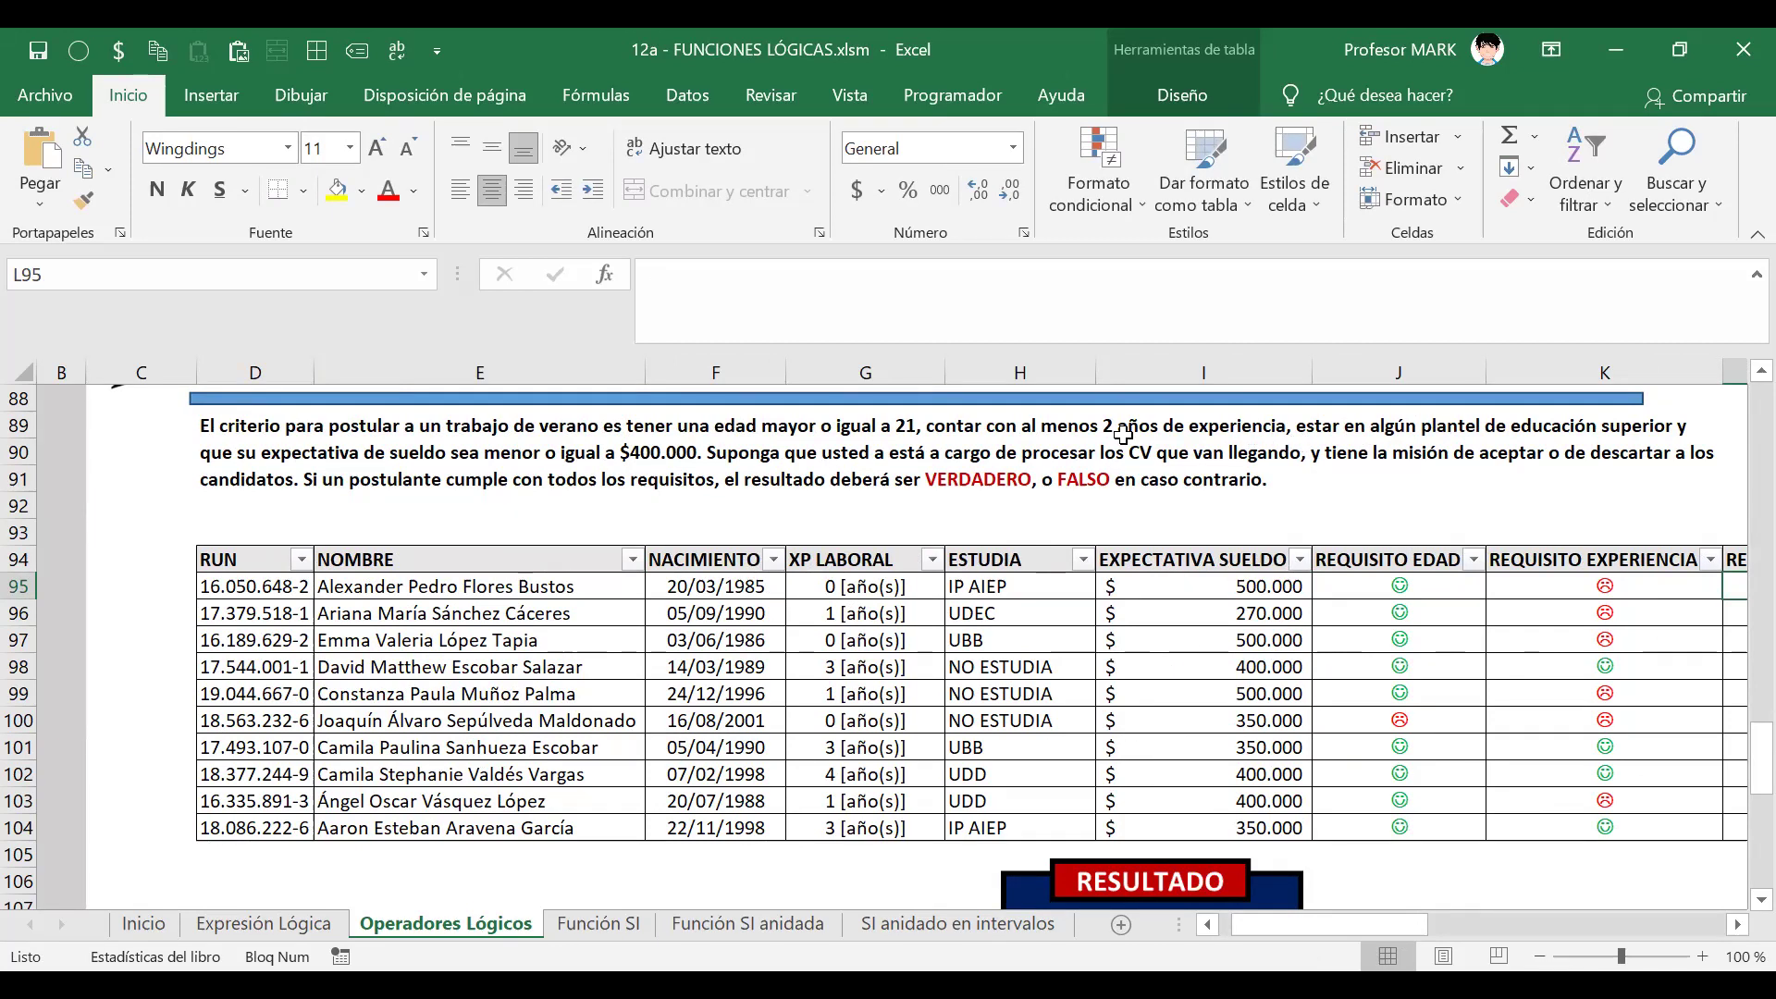
left_click(1320, 438)
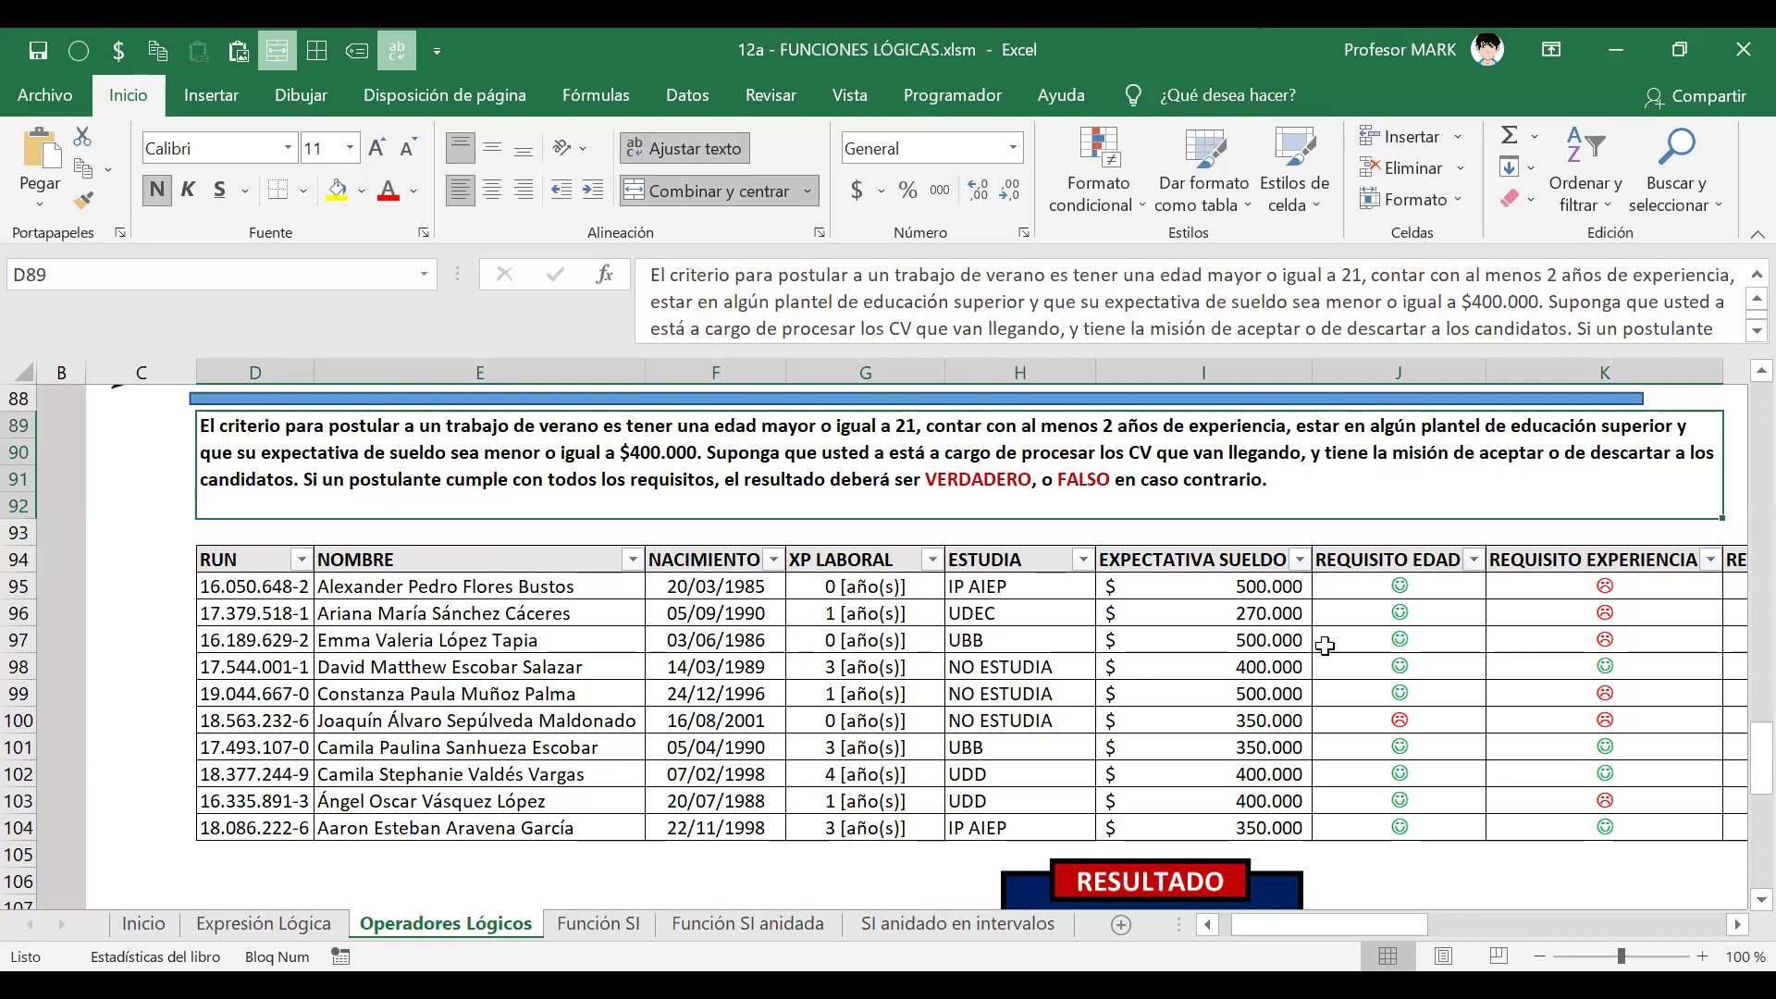
left_click(1033, 590)
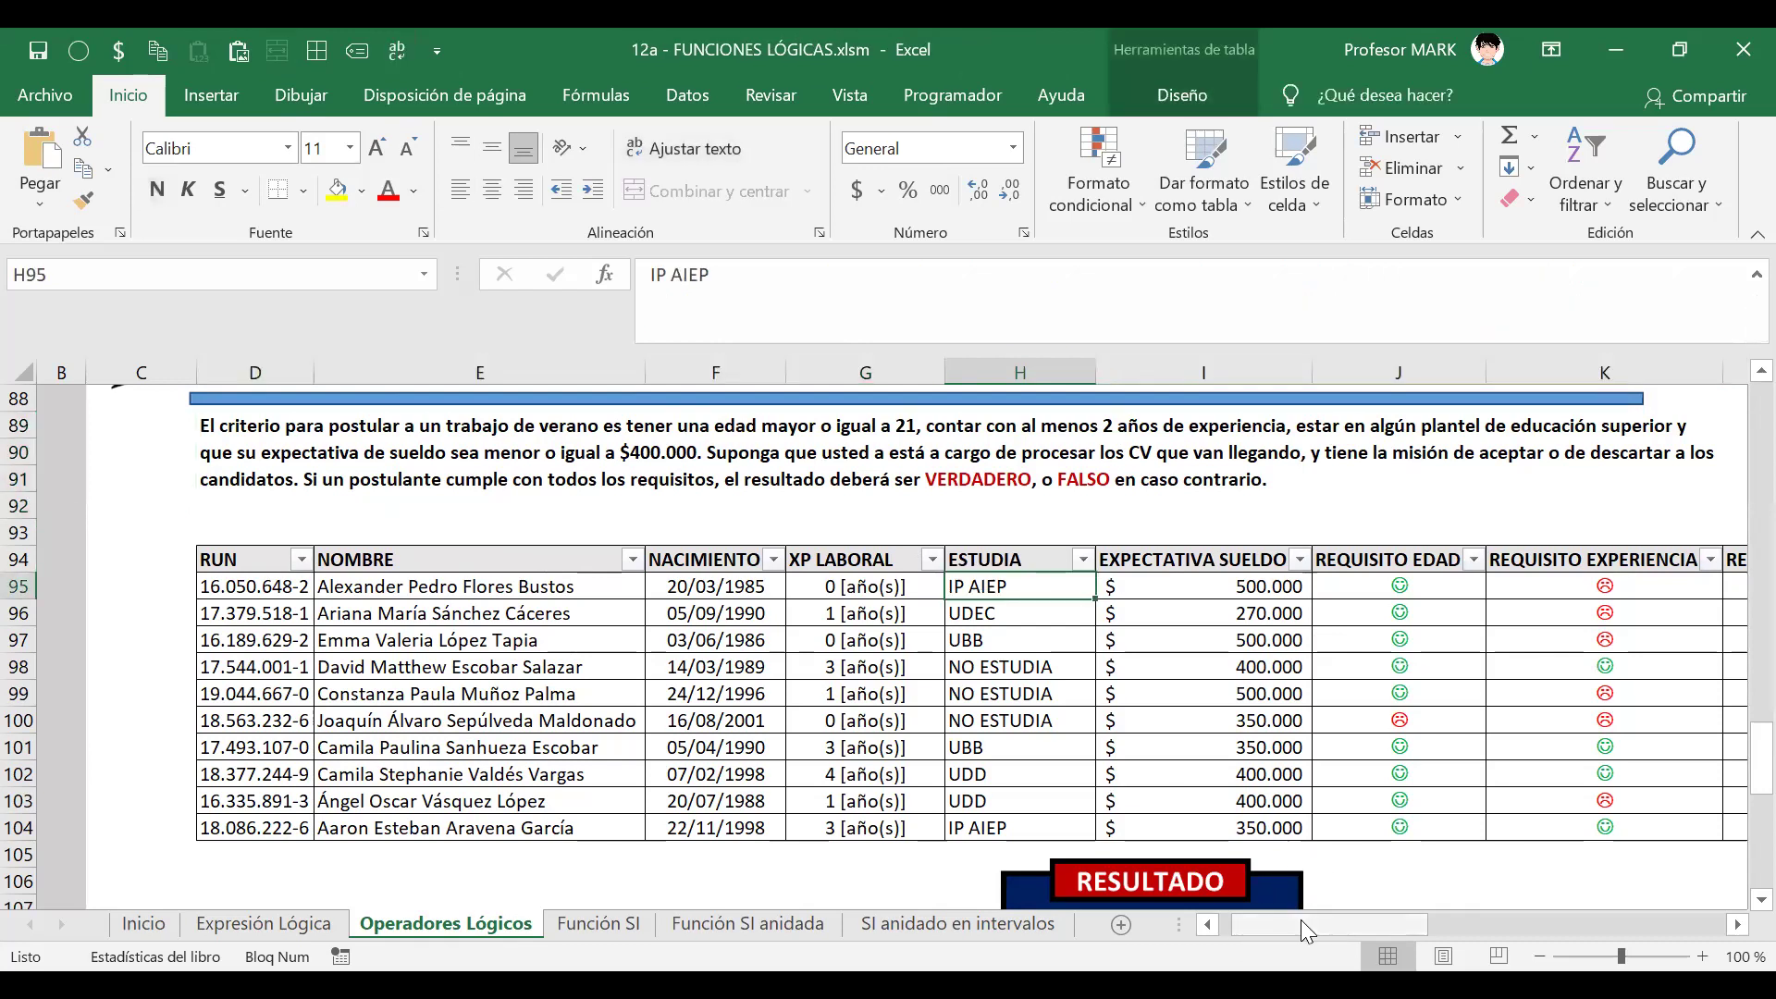
left_click_drag(1300, 920, 1350, 918)
left_click(231, 613)
left_click(250, 641)
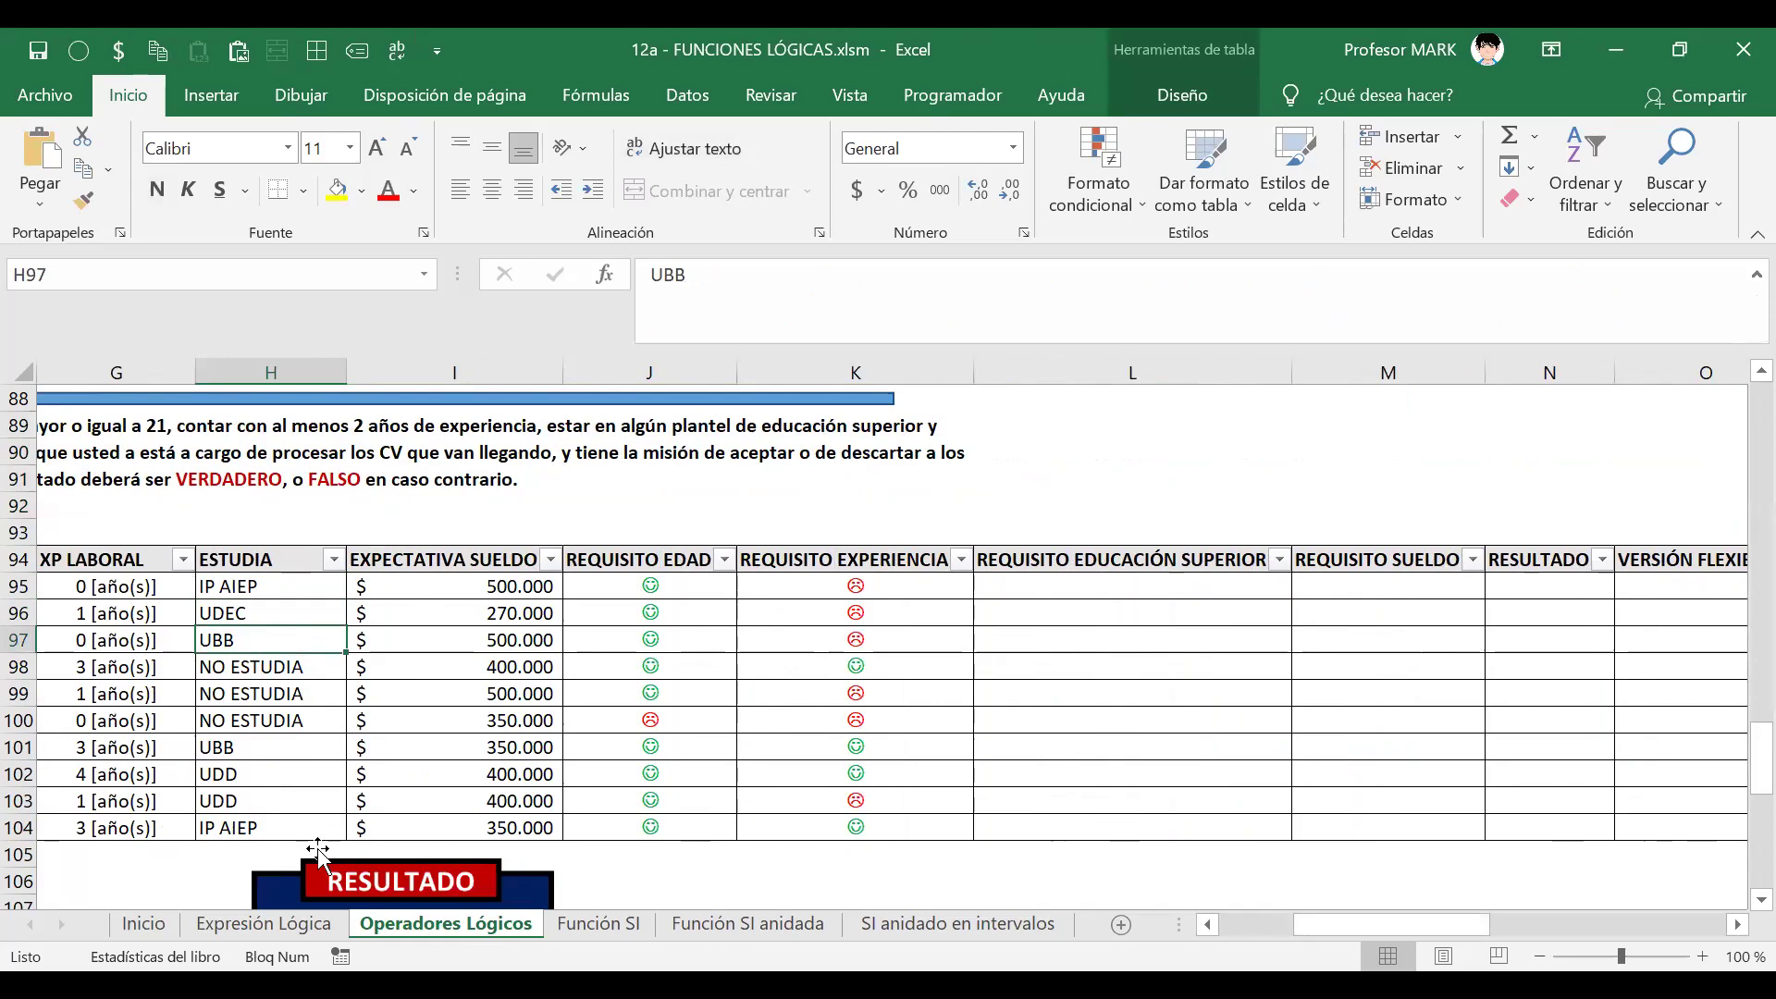
left_click(278, 671)
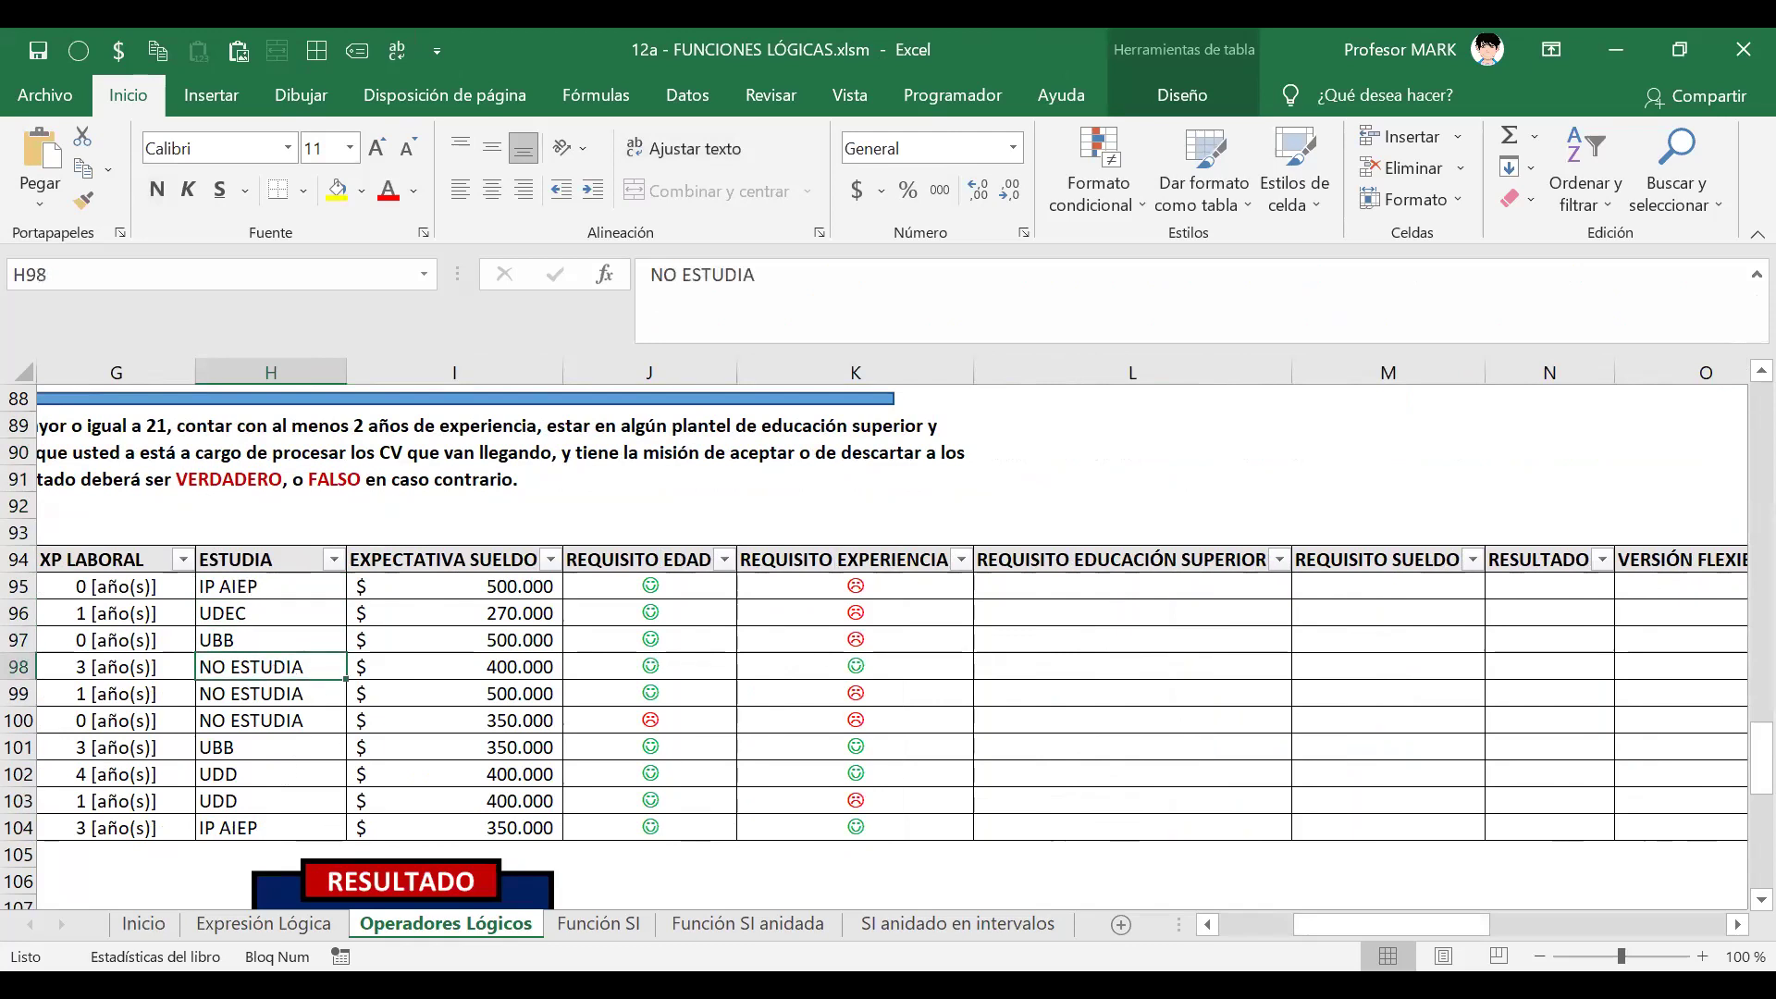
left_click_drag(1374, 928, 1338, 935)
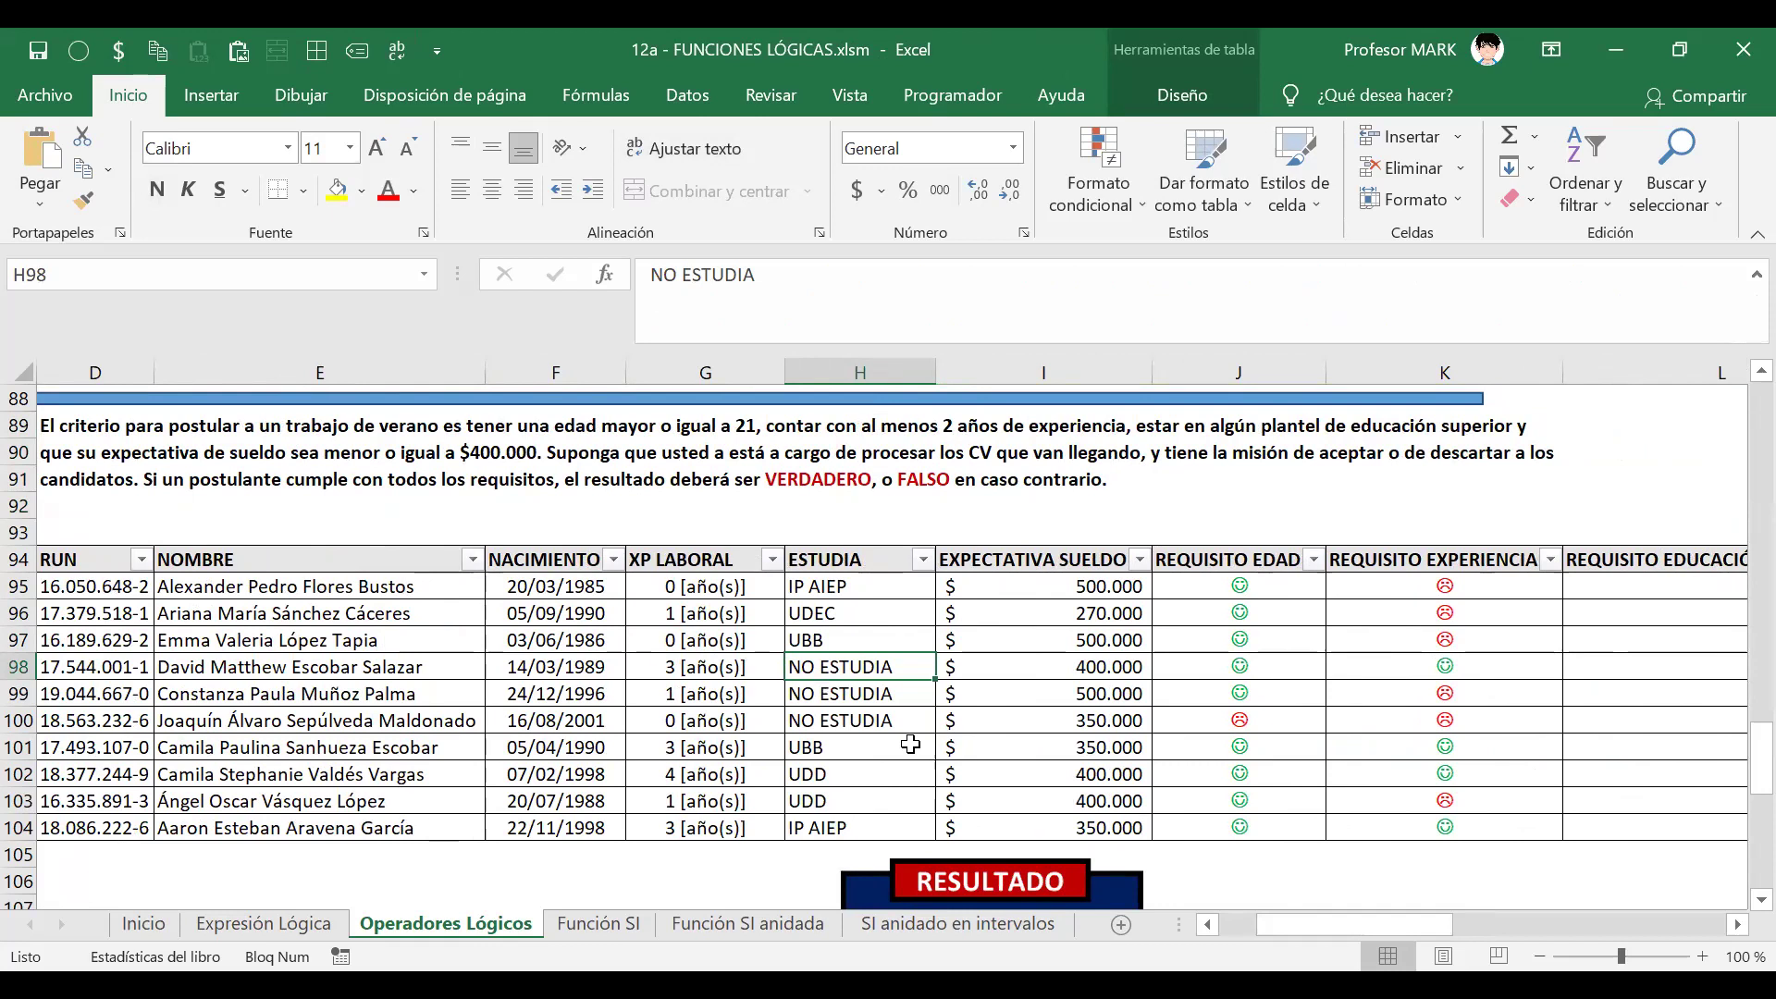
left_click(826, 694)
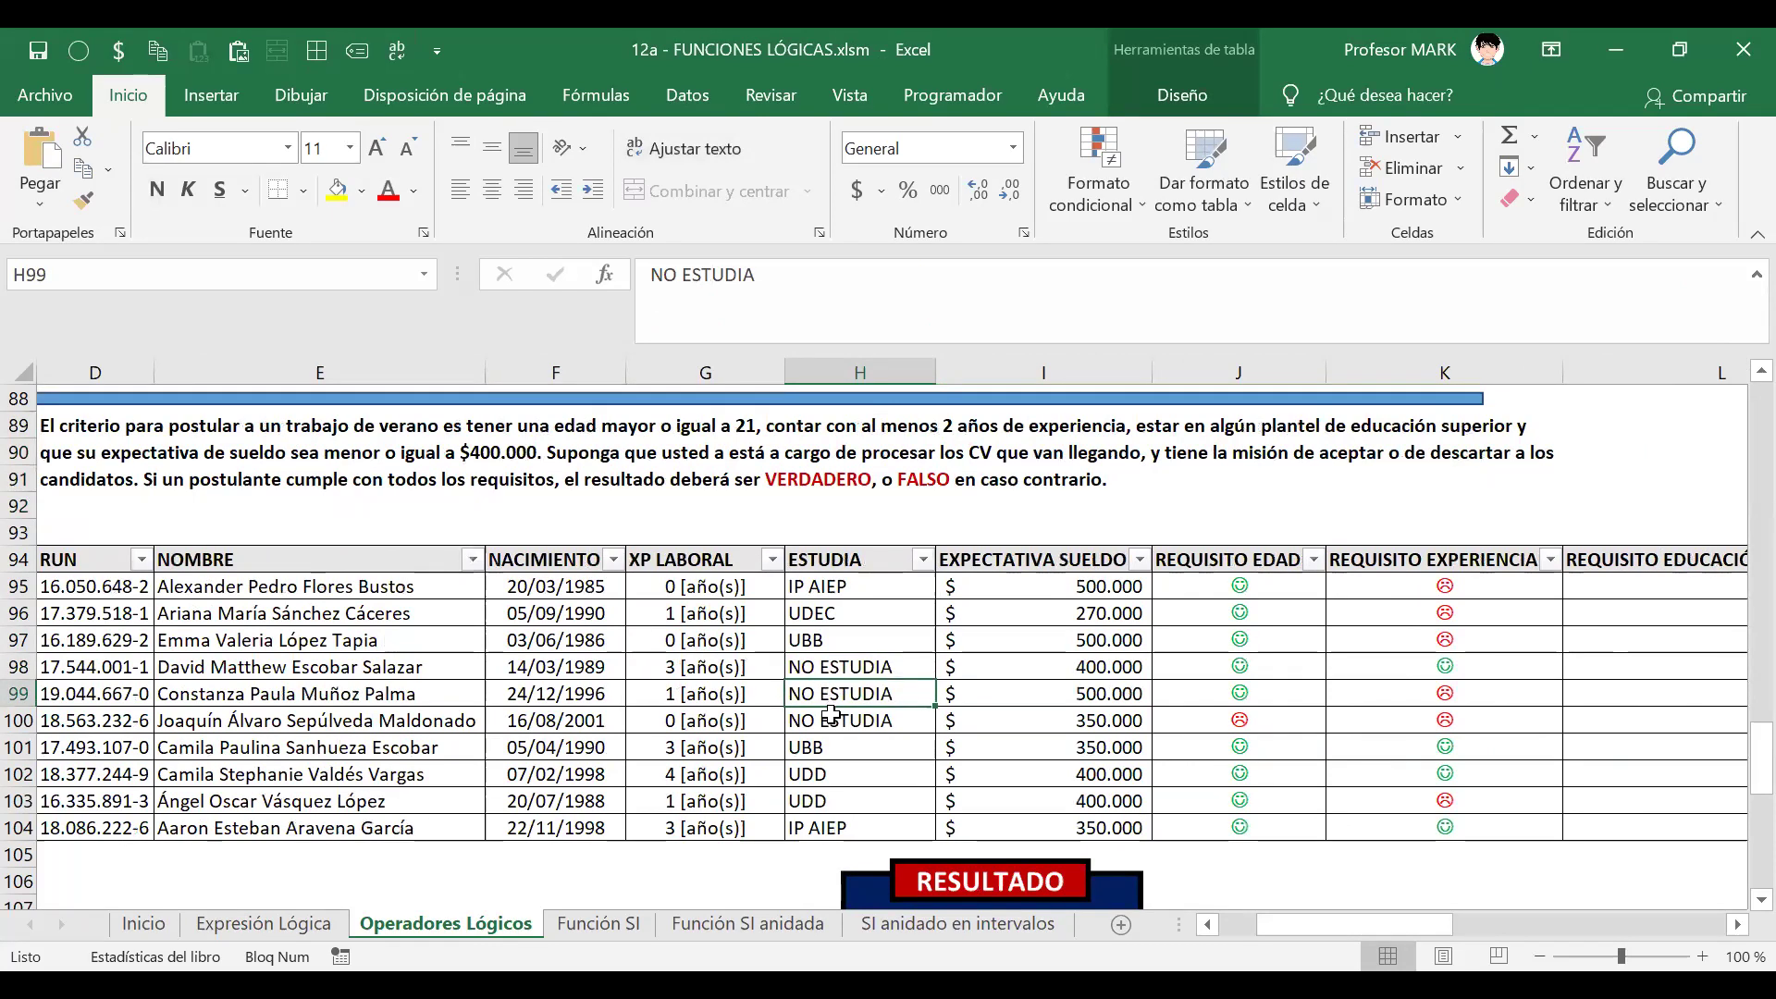
left_click(828, 720)
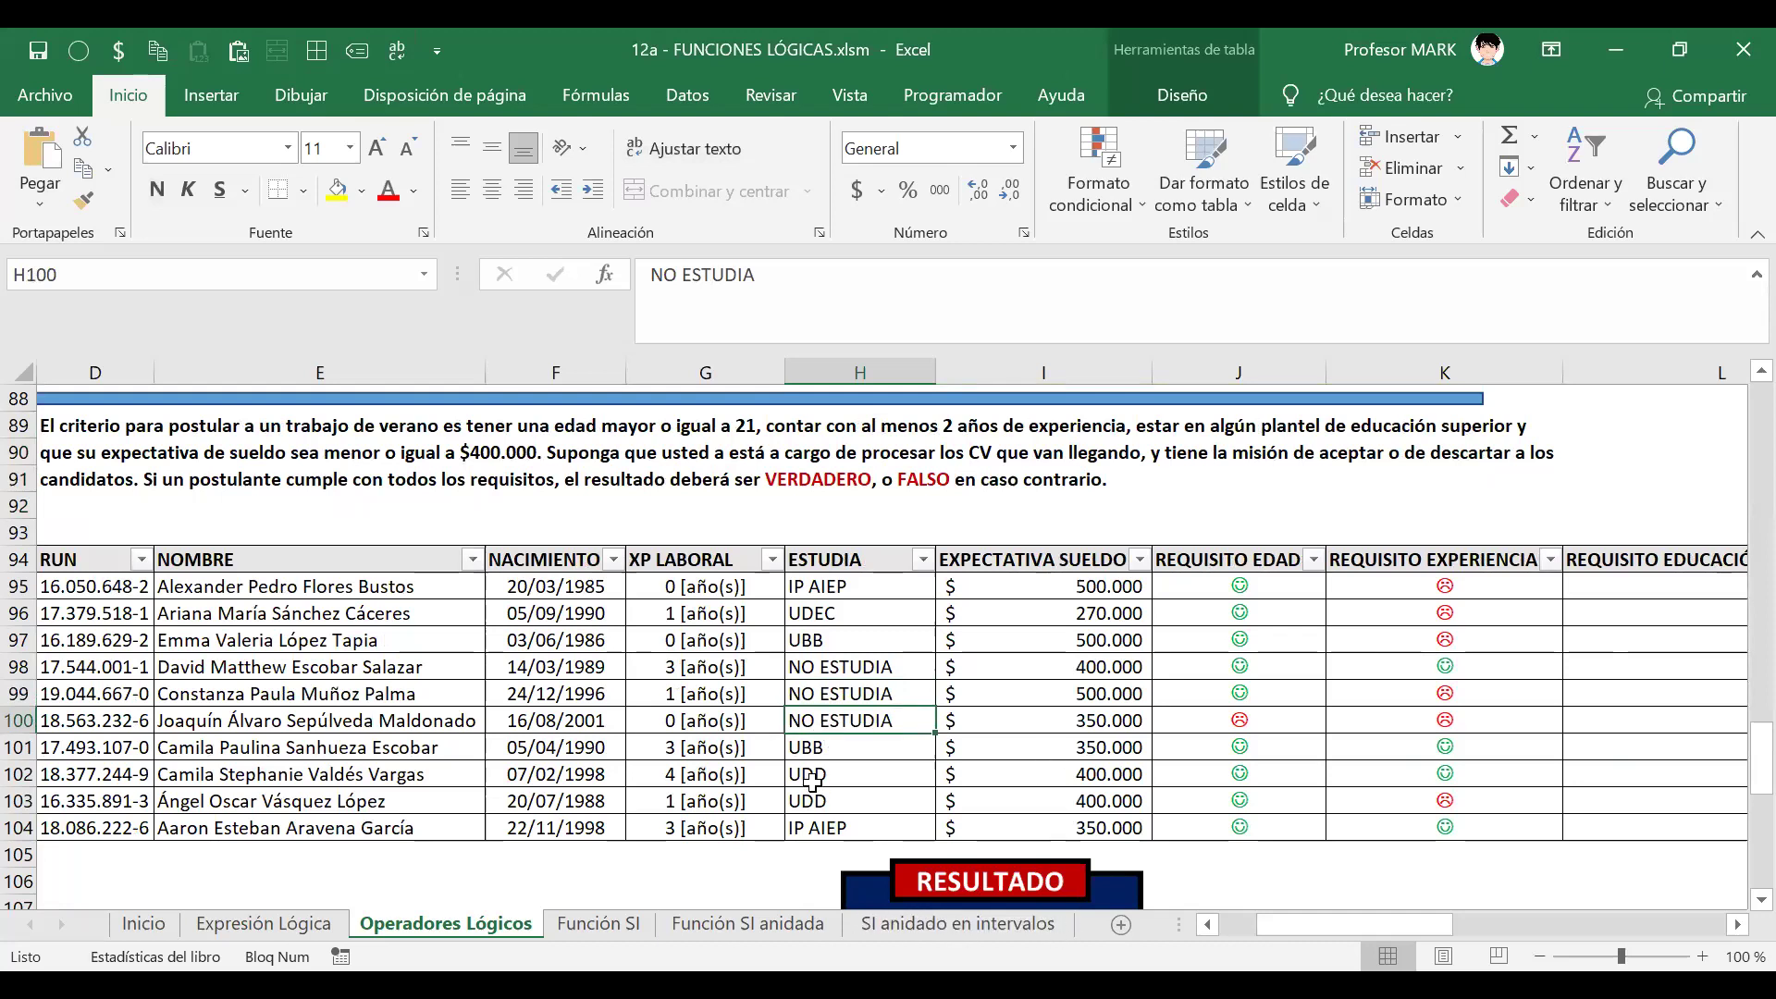
left_click(822, 751)
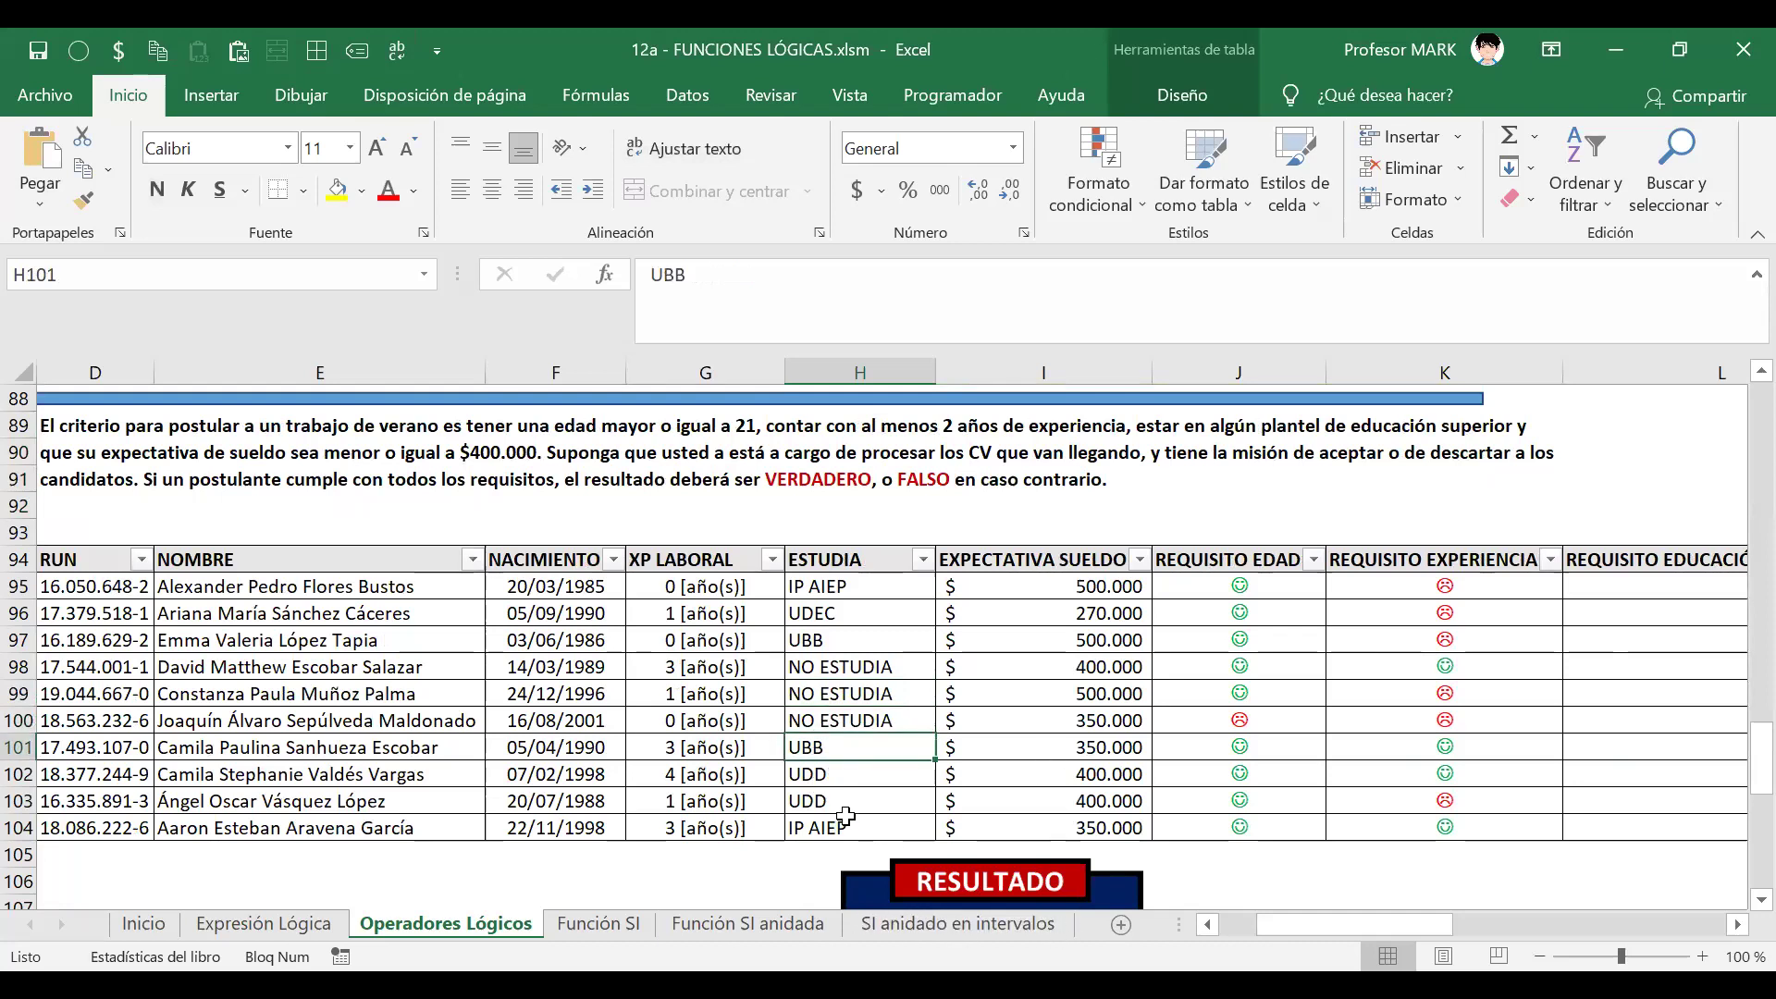
left_click(827, 779)
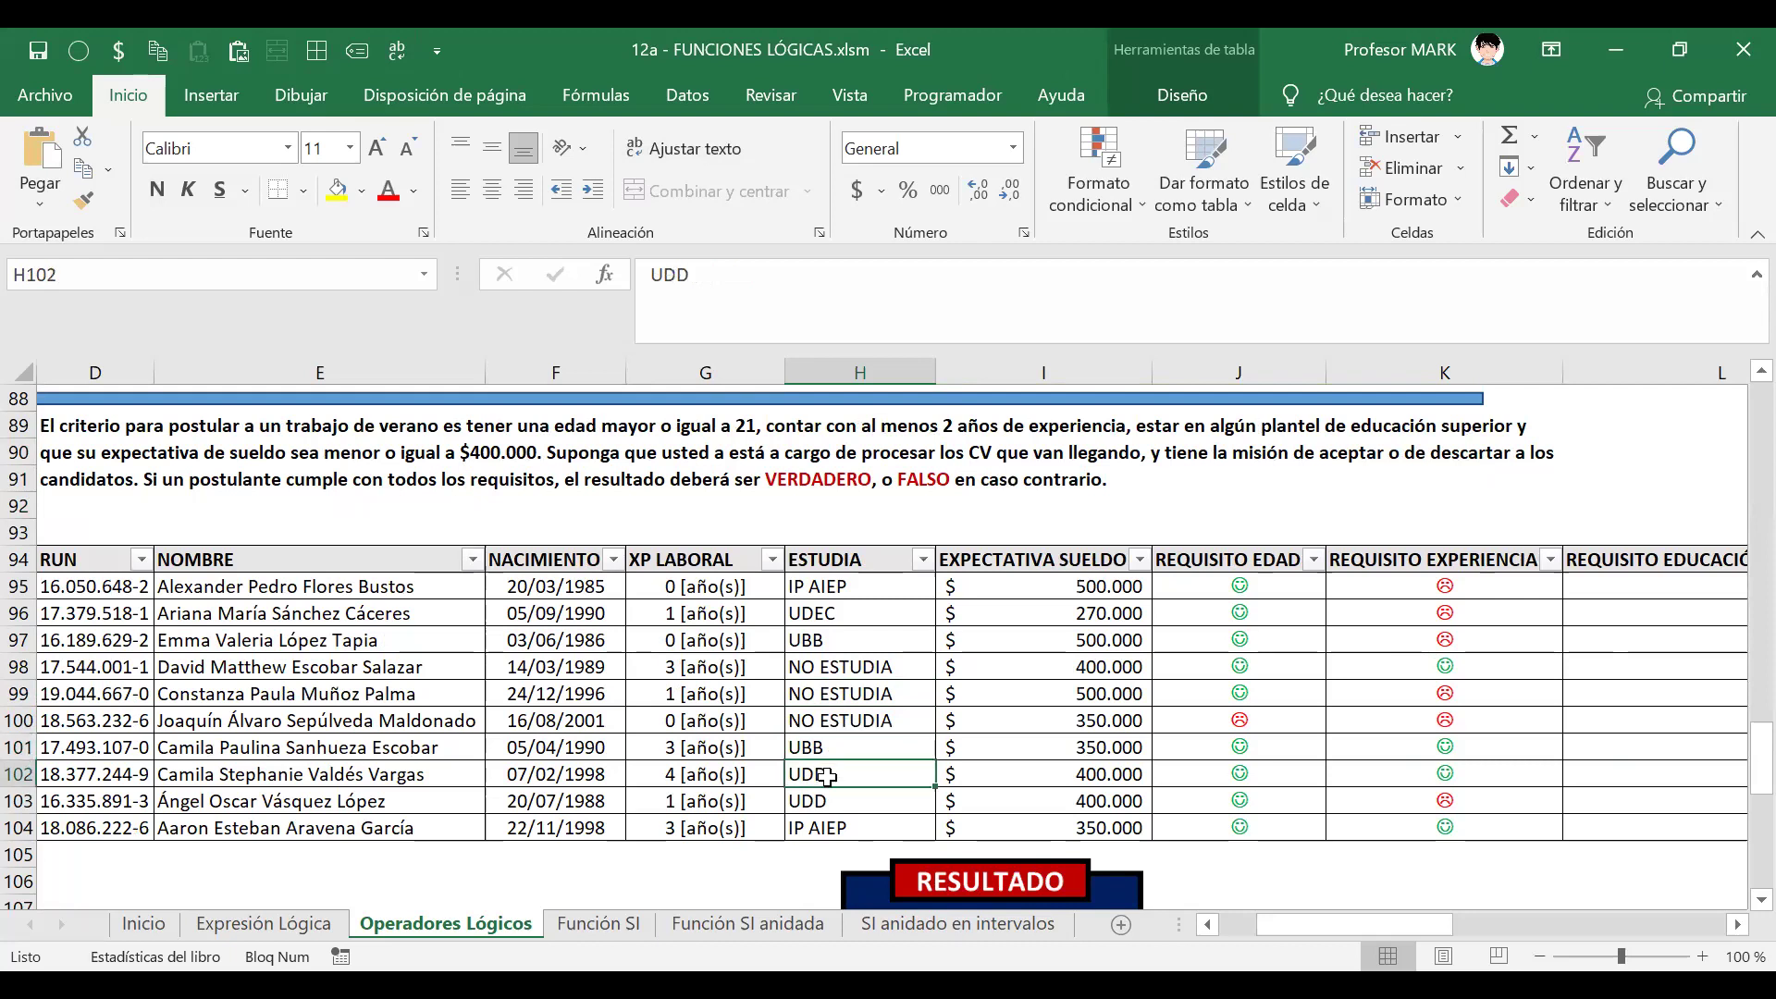
left_click(819, 825)
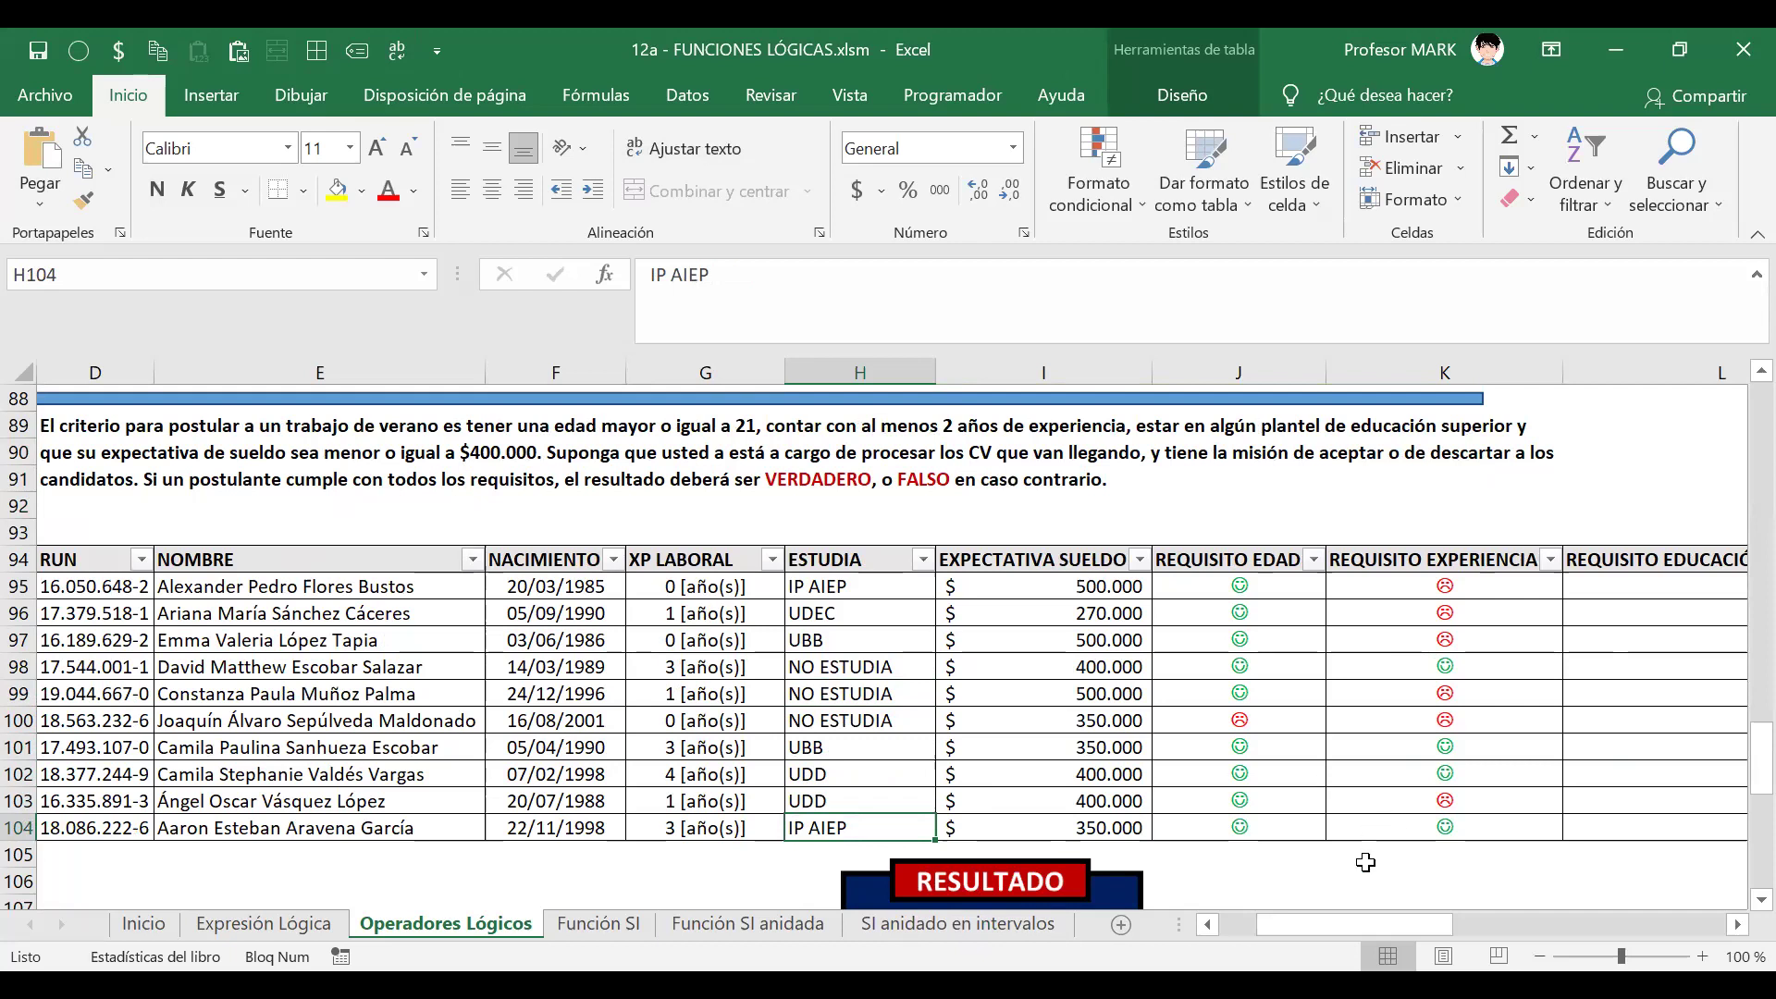
left_click_drag(1328, 929, 1352, 925)
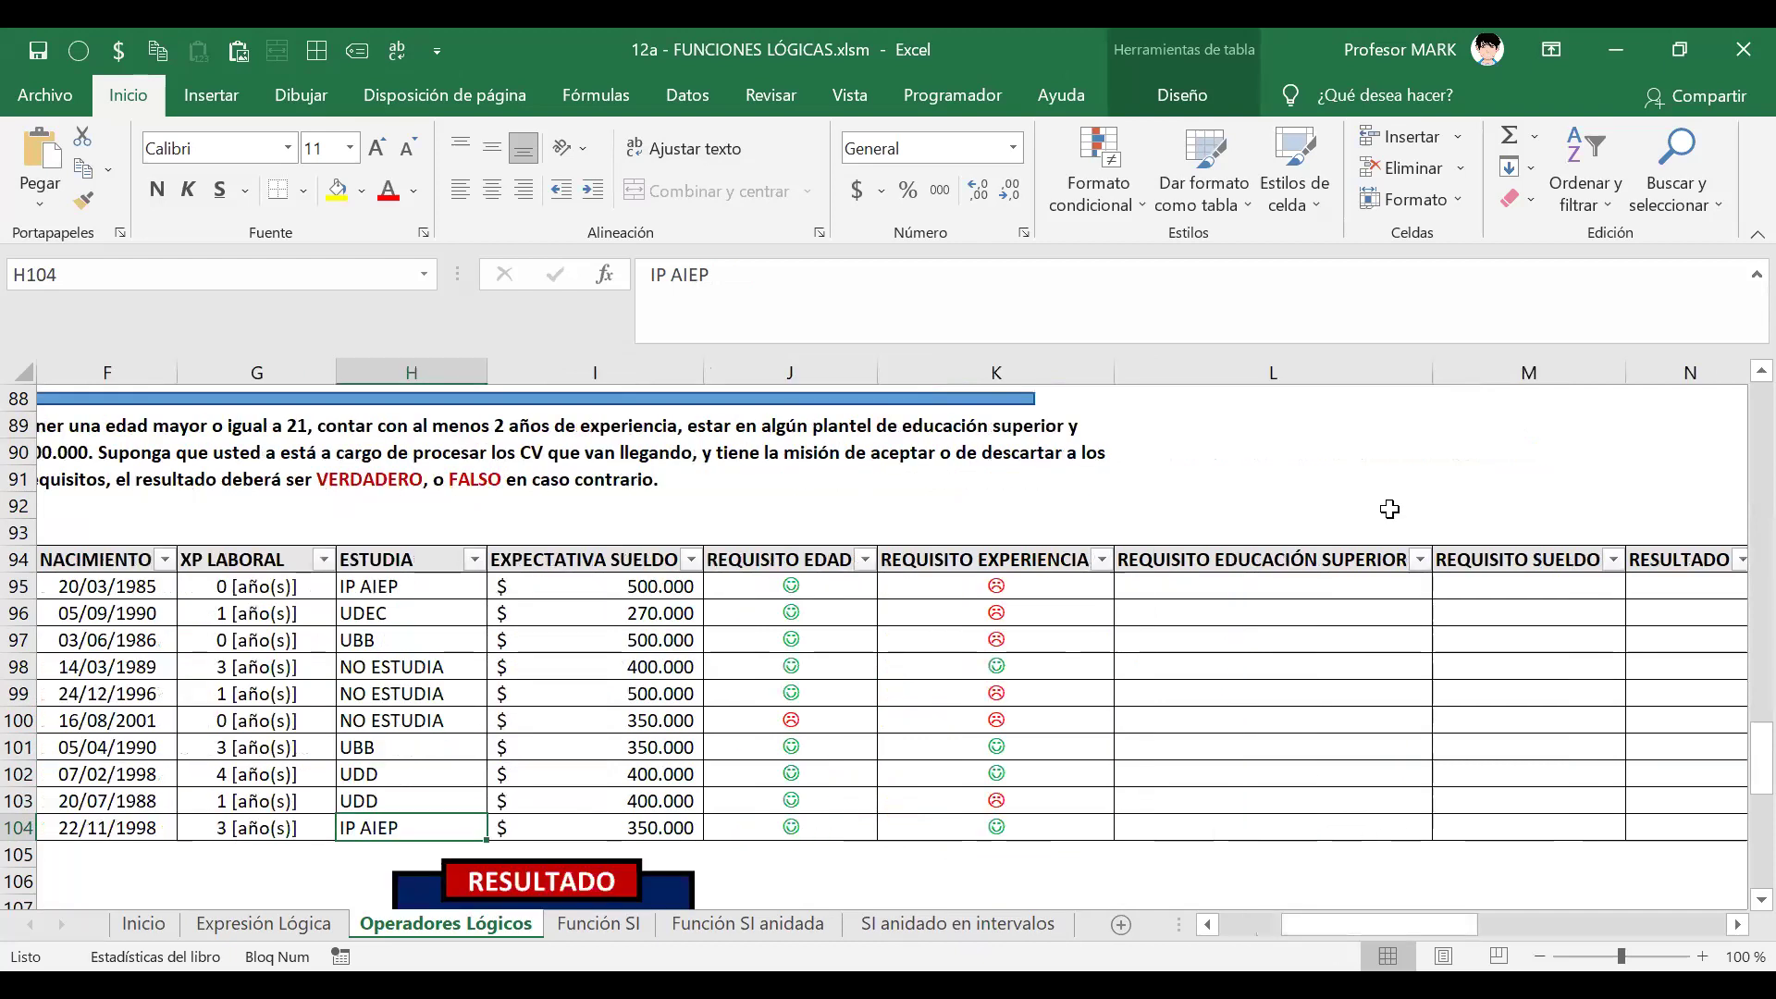
left_click(1256, 592)
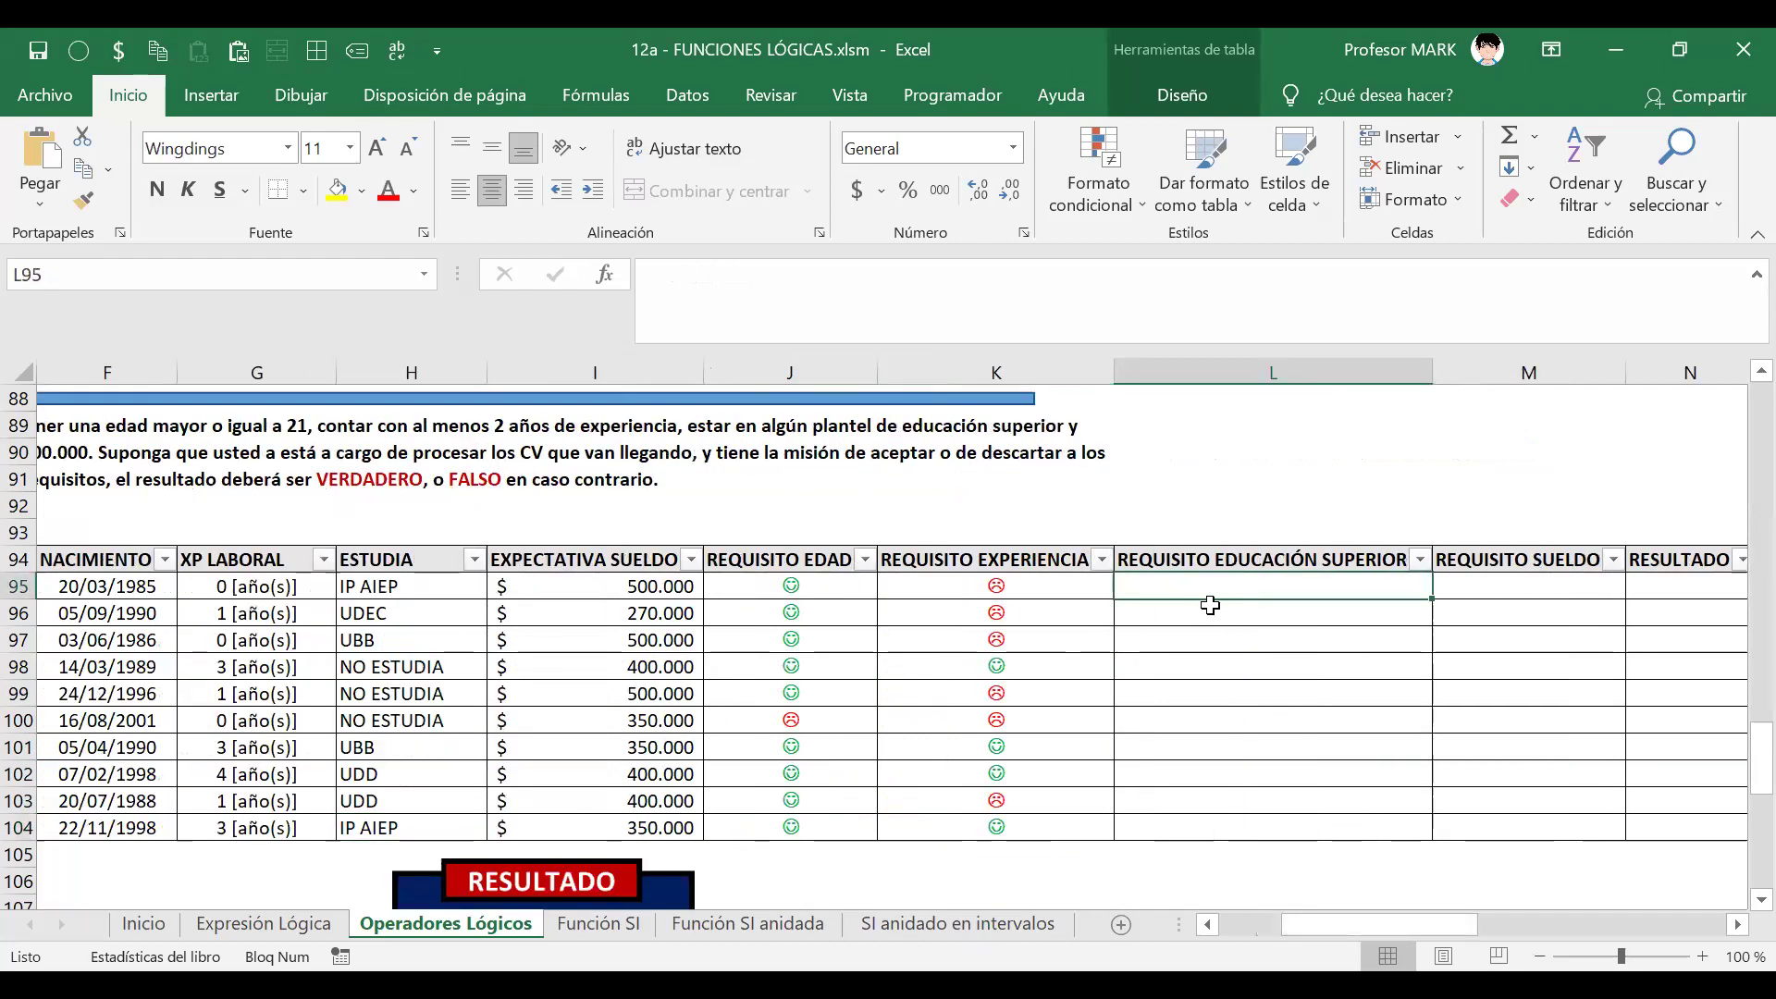
left_click_drag(1203, 590, 1238, 827)
left_click_drag(391, 587, 410, 816)
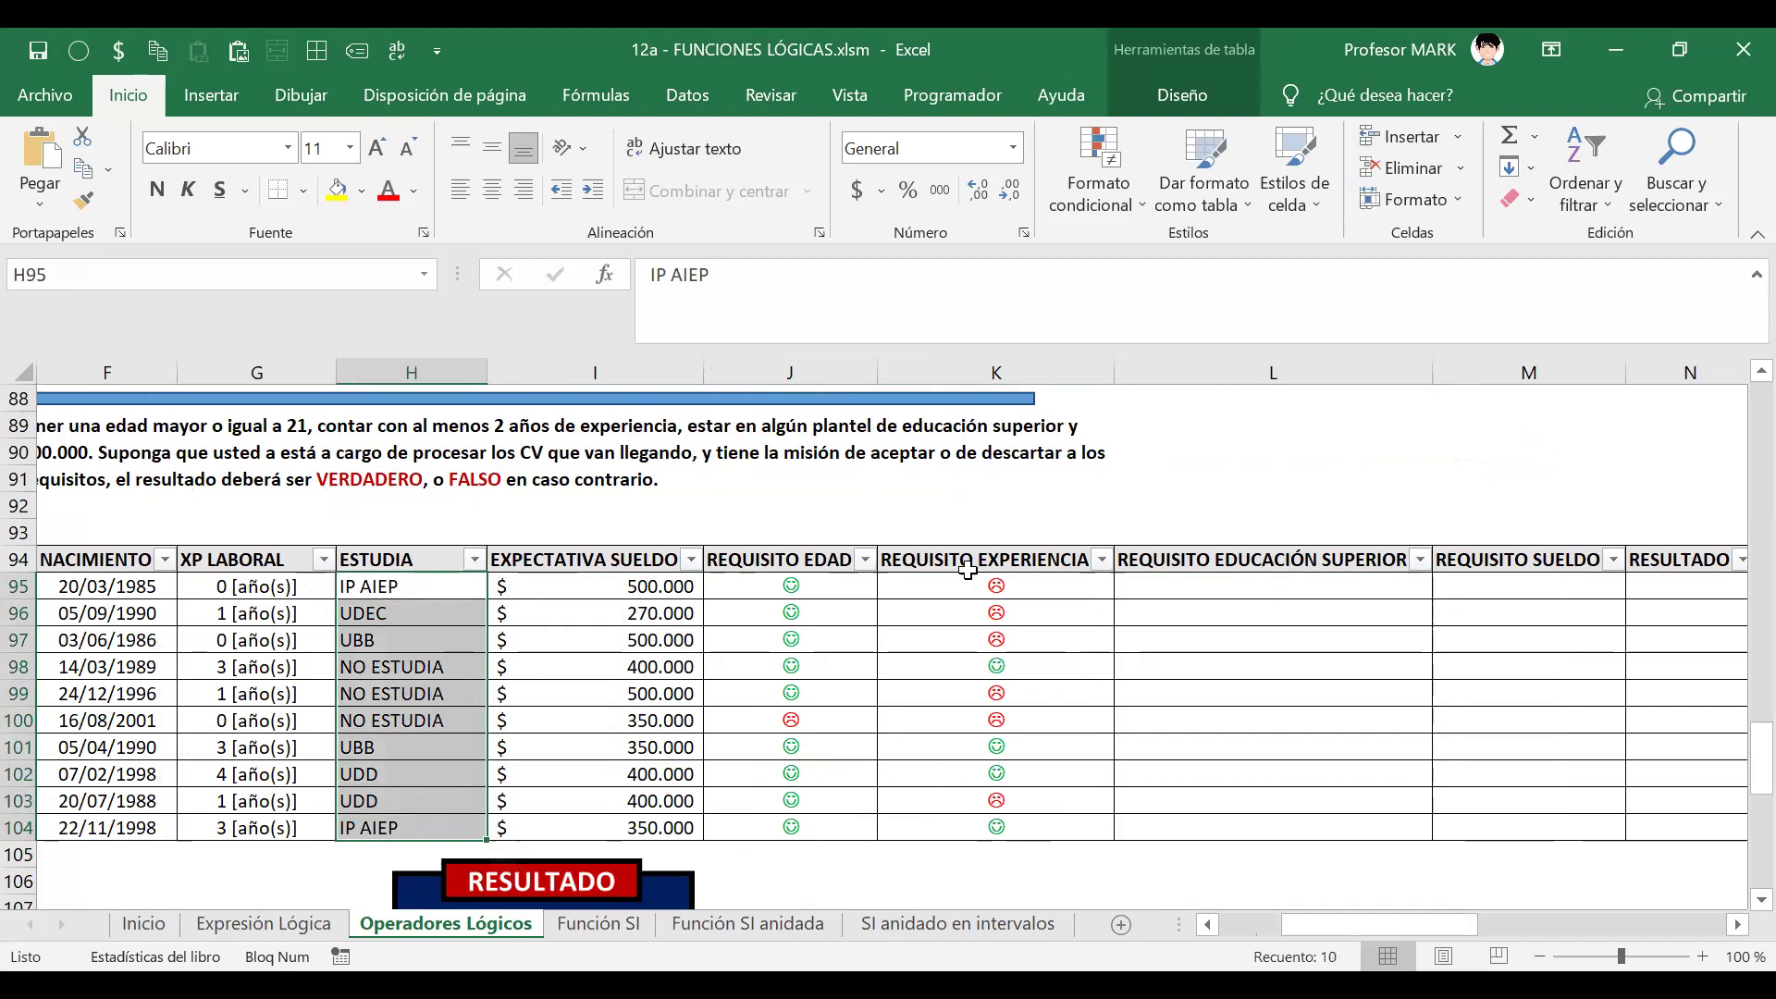
left_click(1146, 593)
left_click(698, 303)
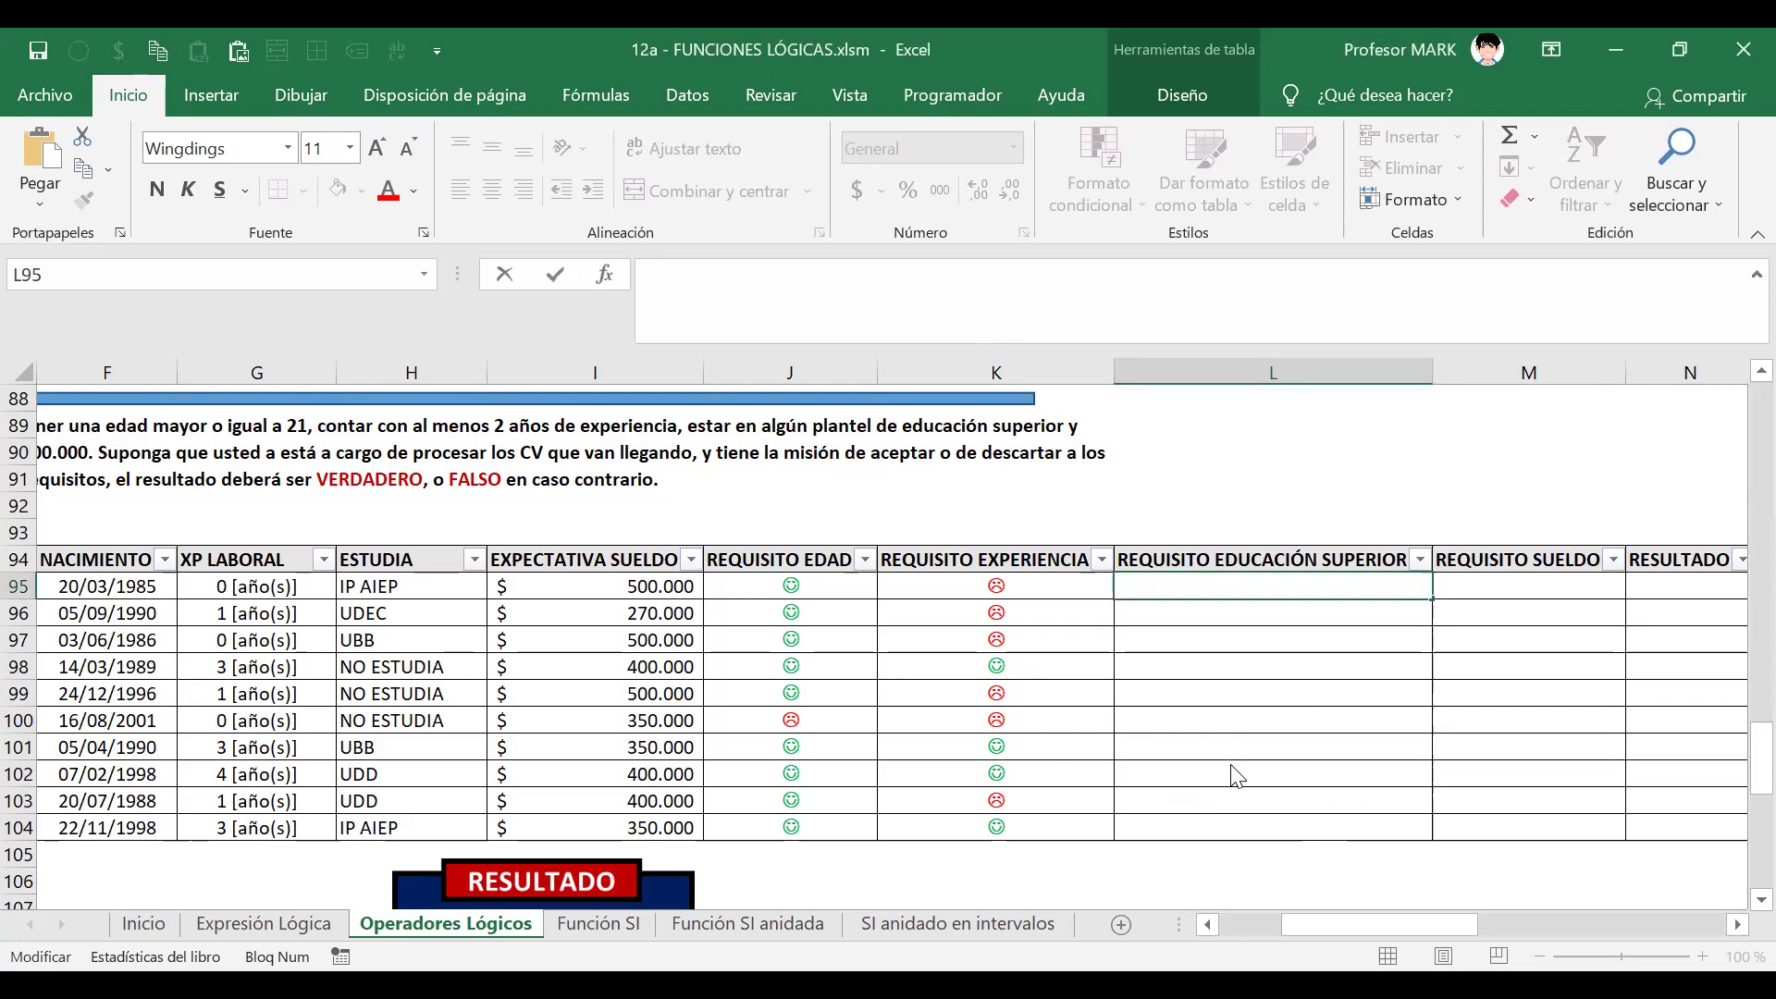
left_click(1304, 585)
key("Escape")
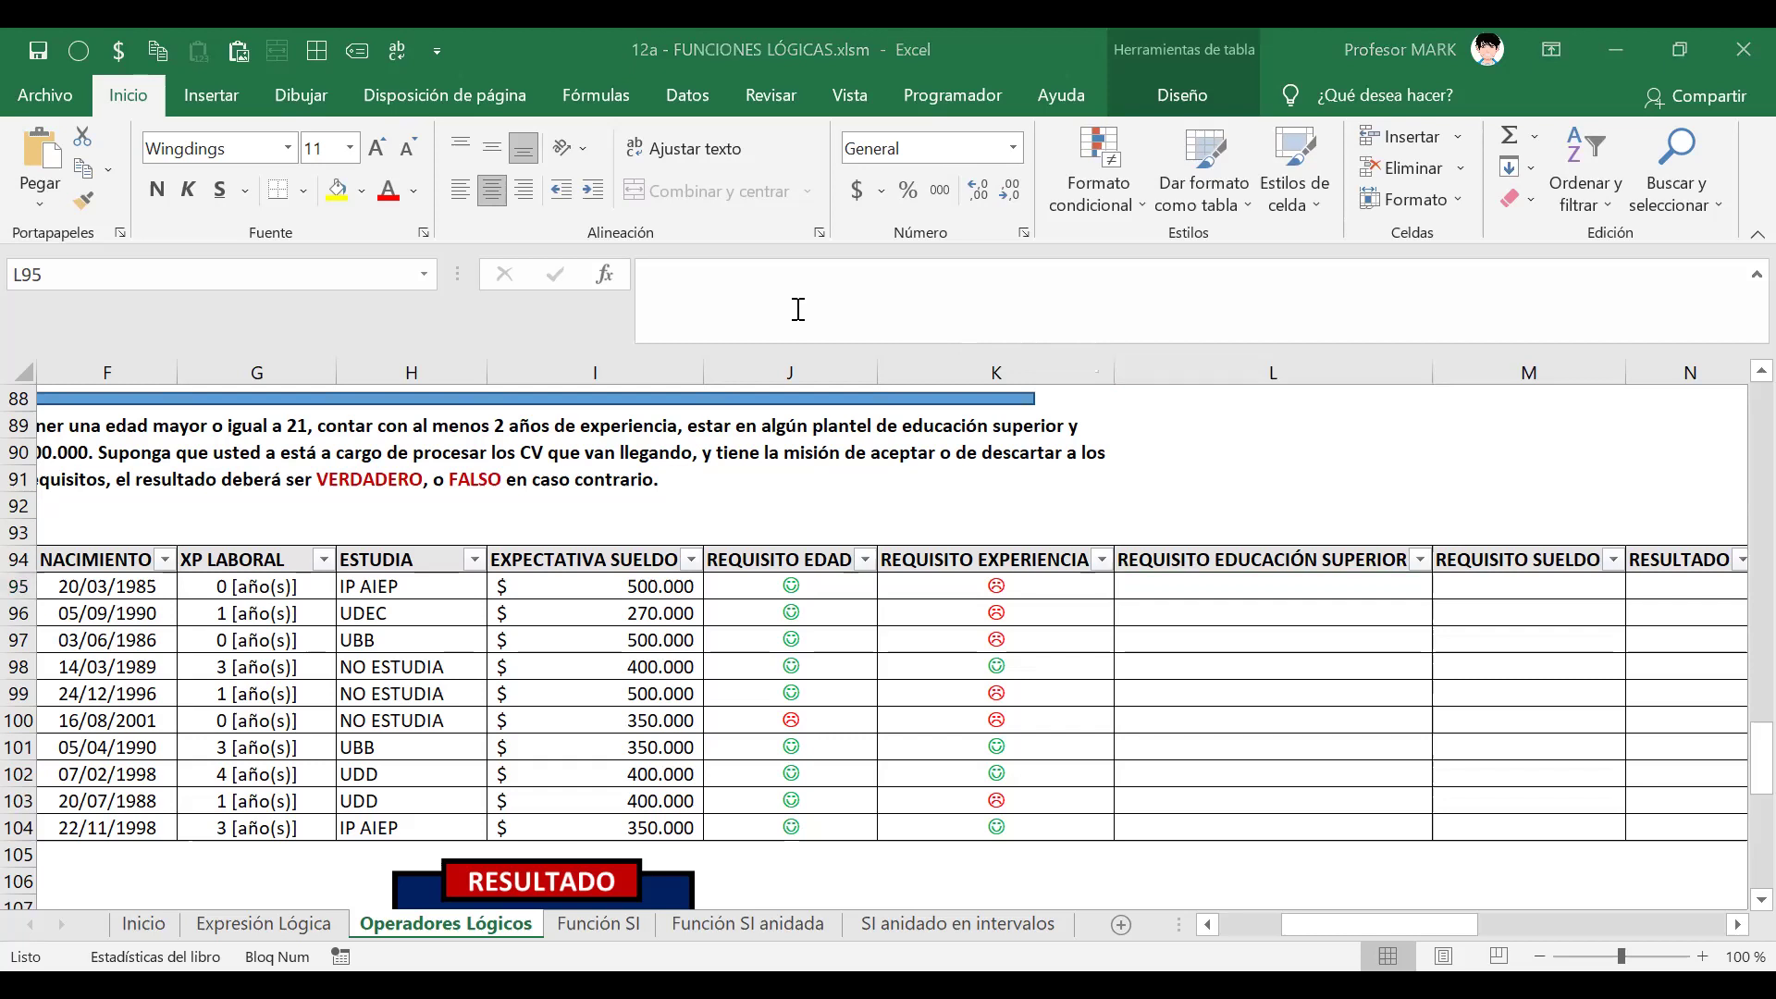
left_click(1315, 583)
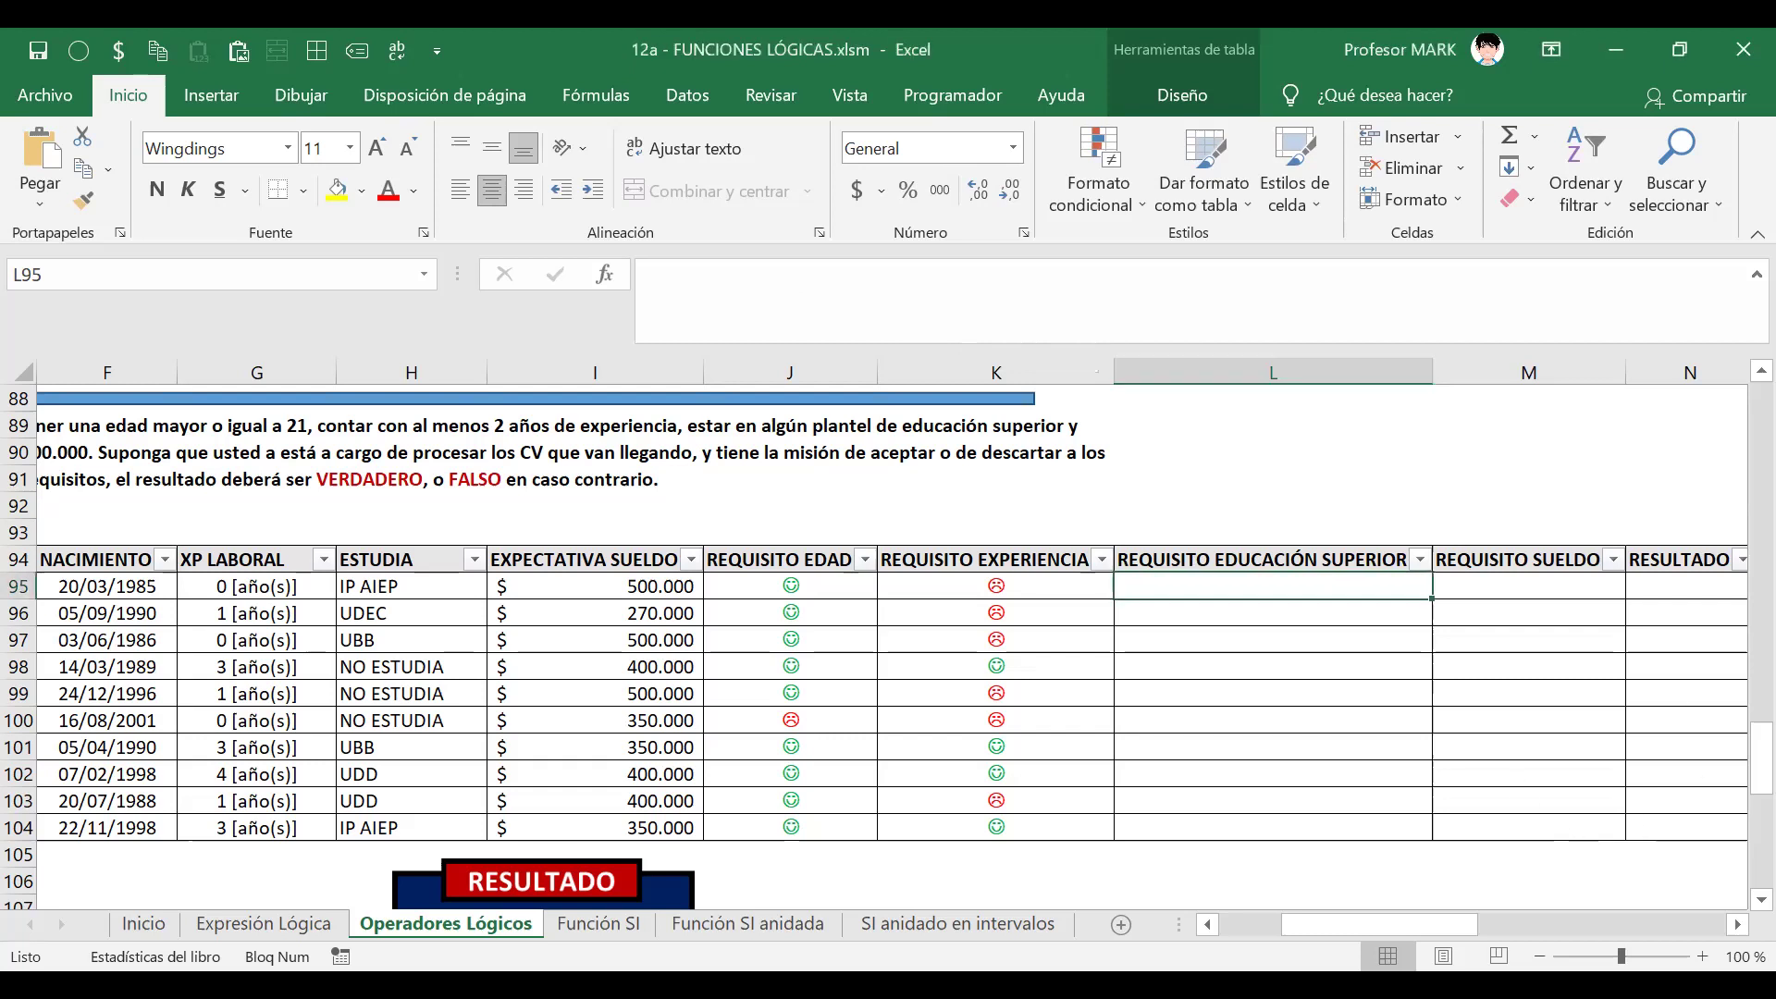
left_click(700, 288)
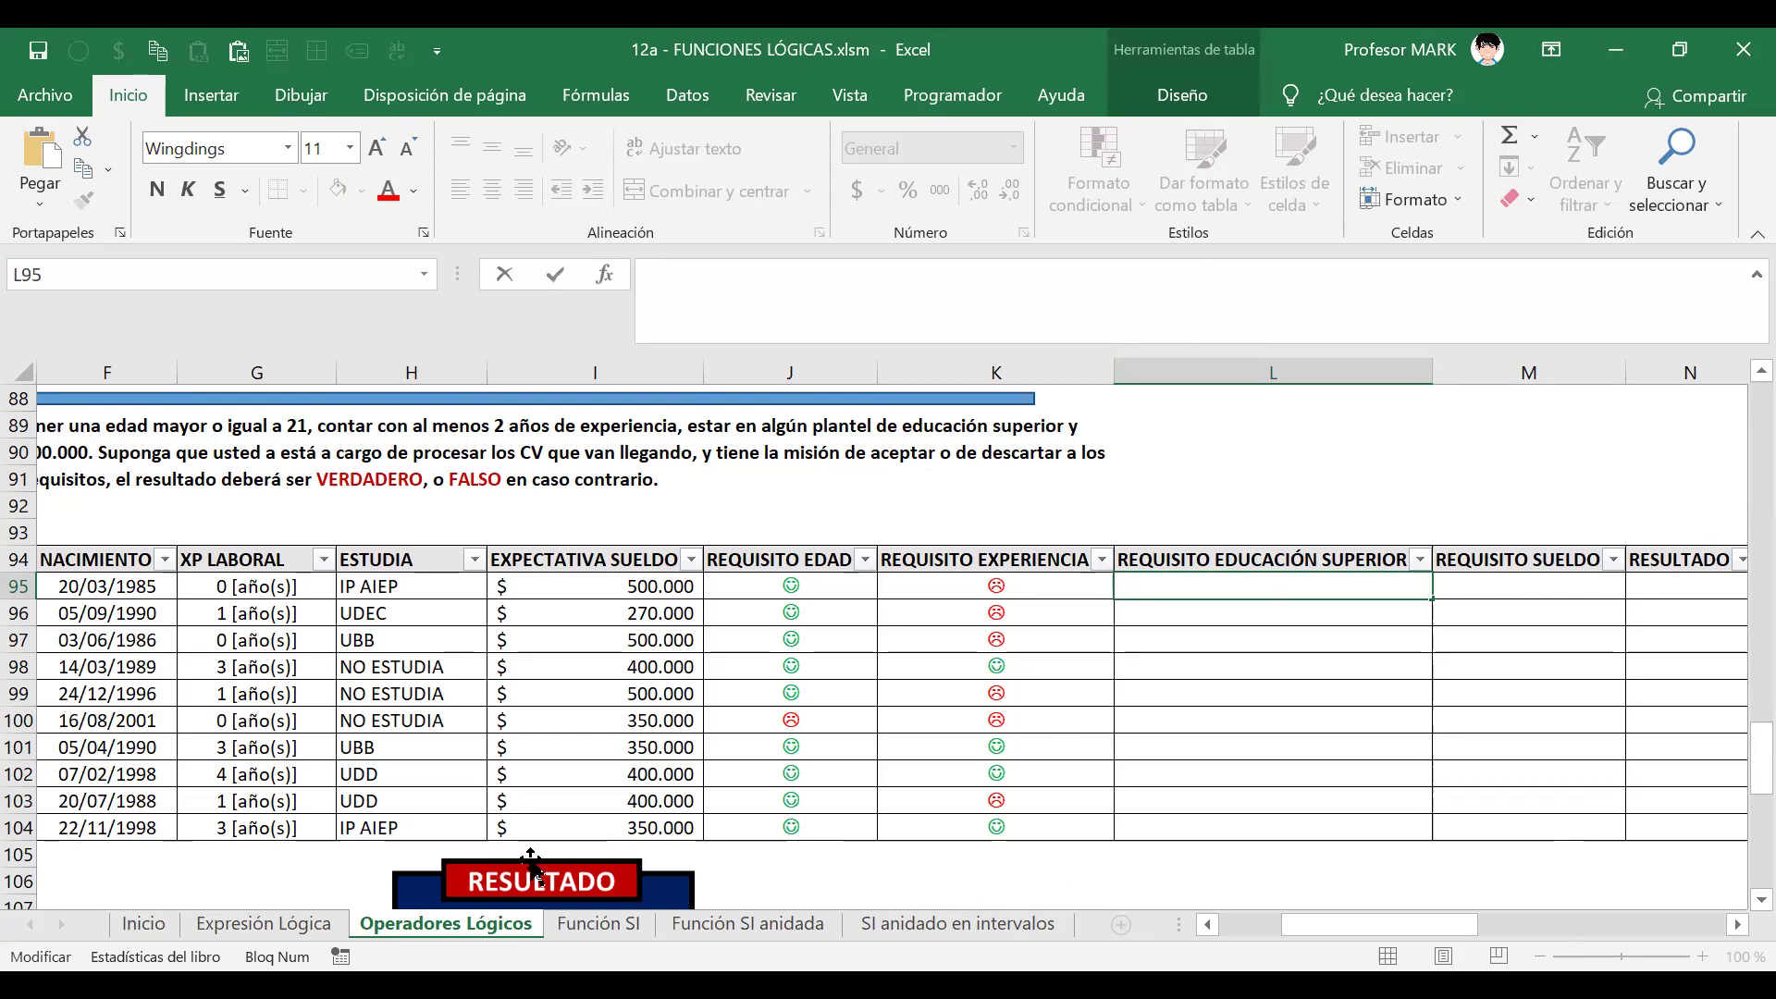
scroll(562, 865, "down", 2)
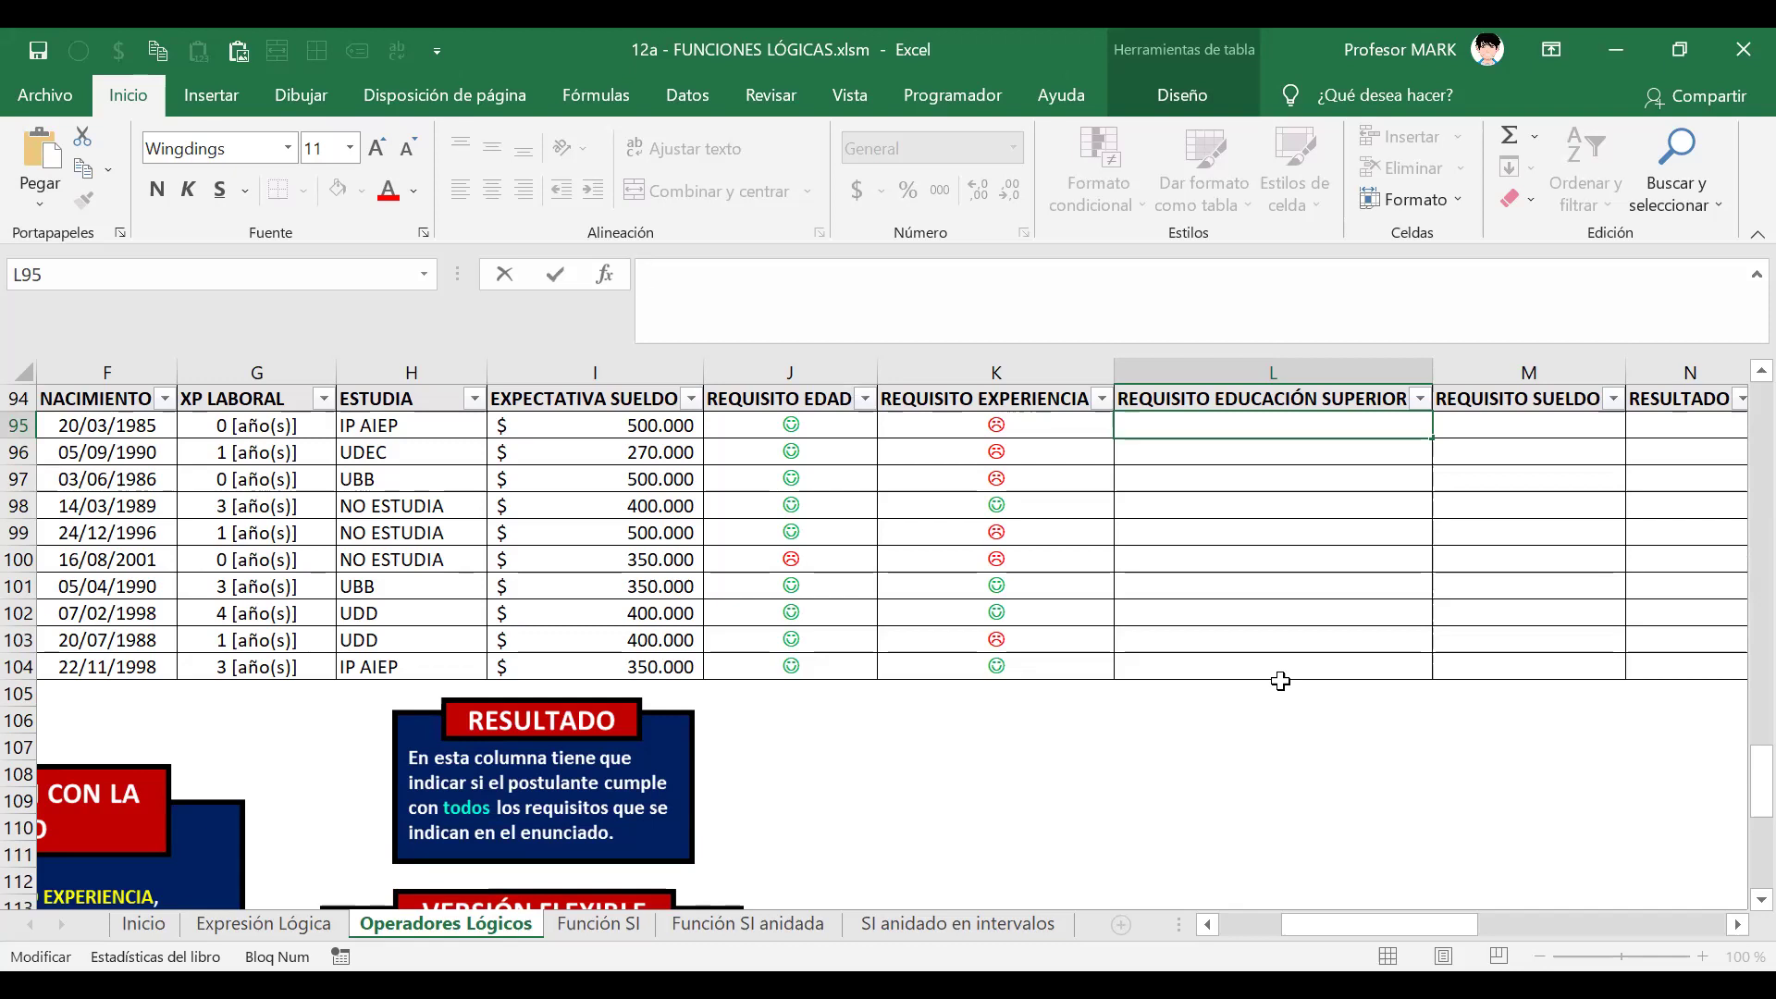
scroll(1263, 659, "up", 2)
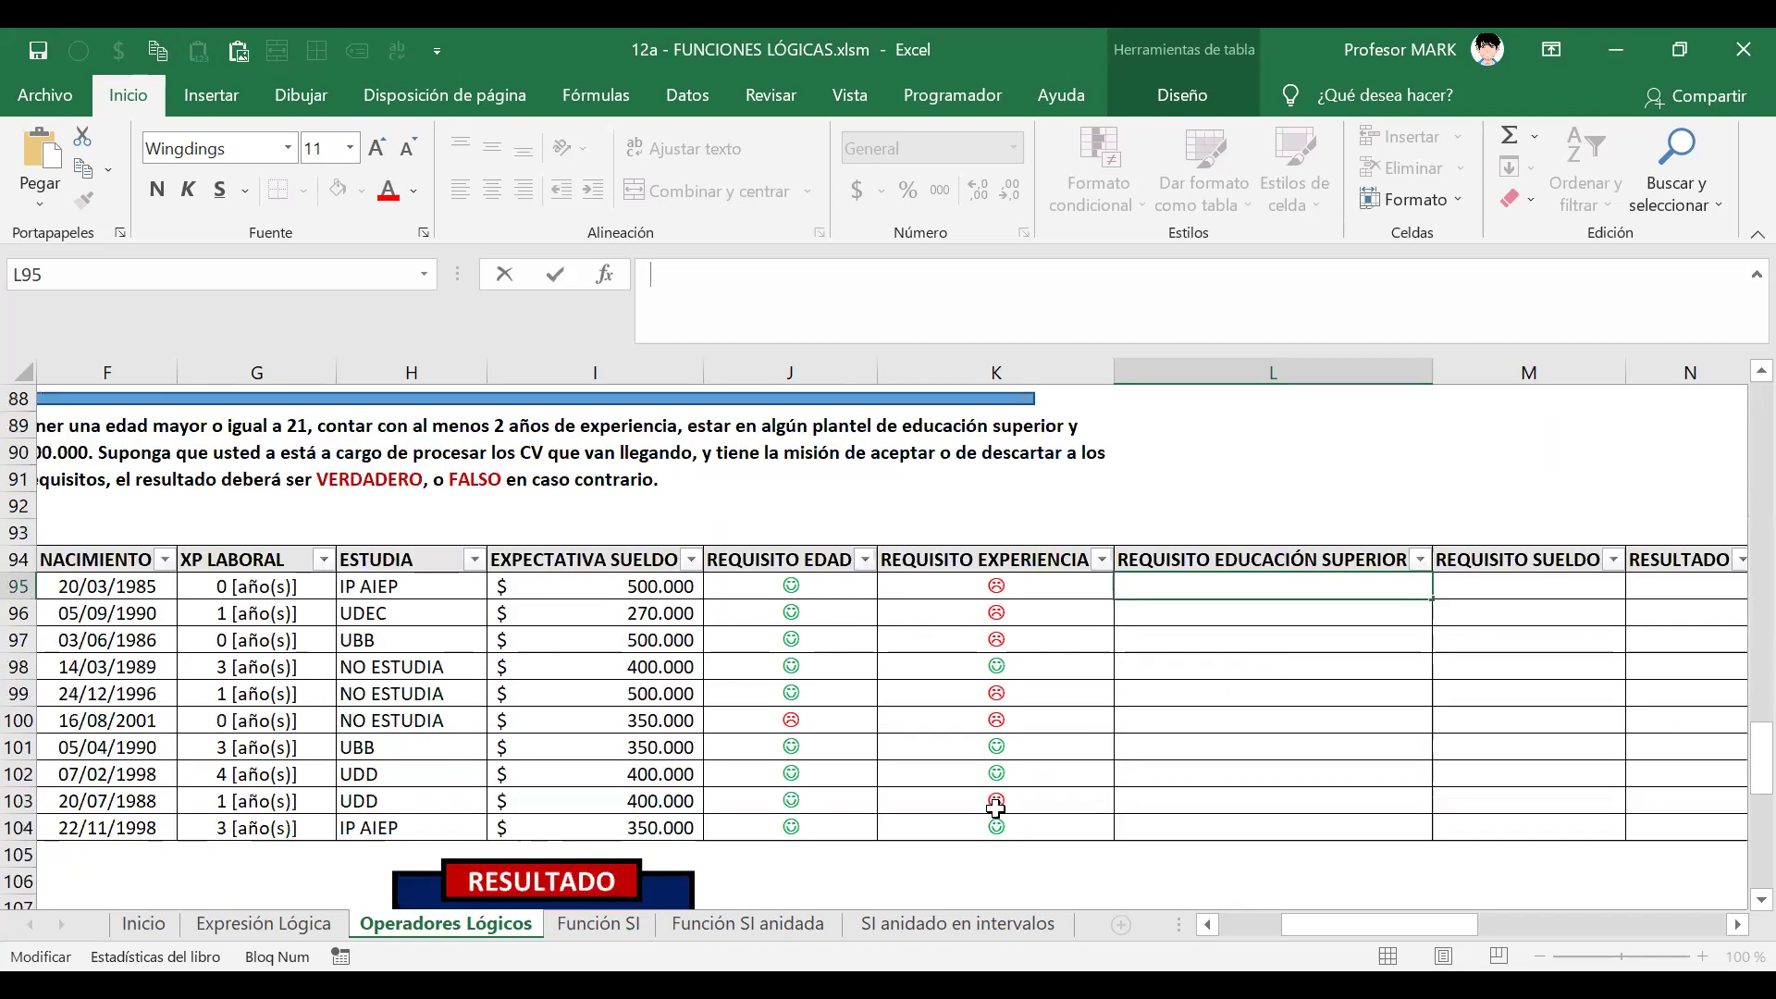
- Type = in cell L95 to begin the education formula
type("=")
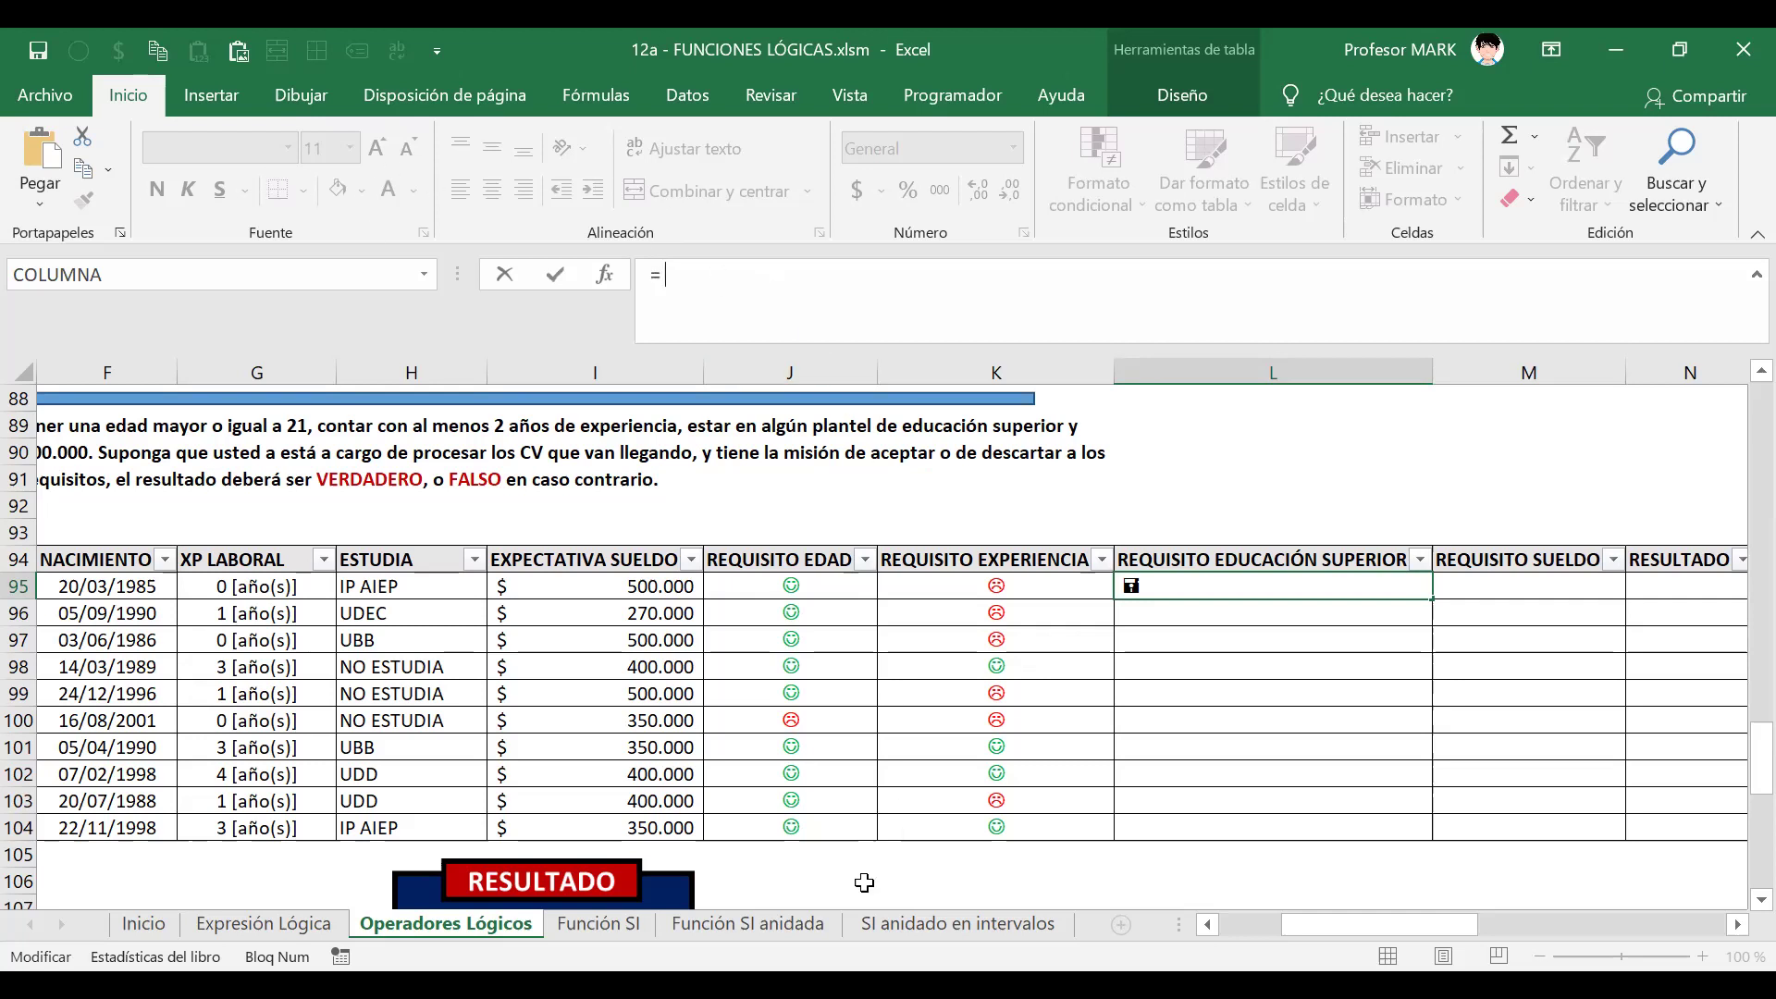
left_click(392, 589)
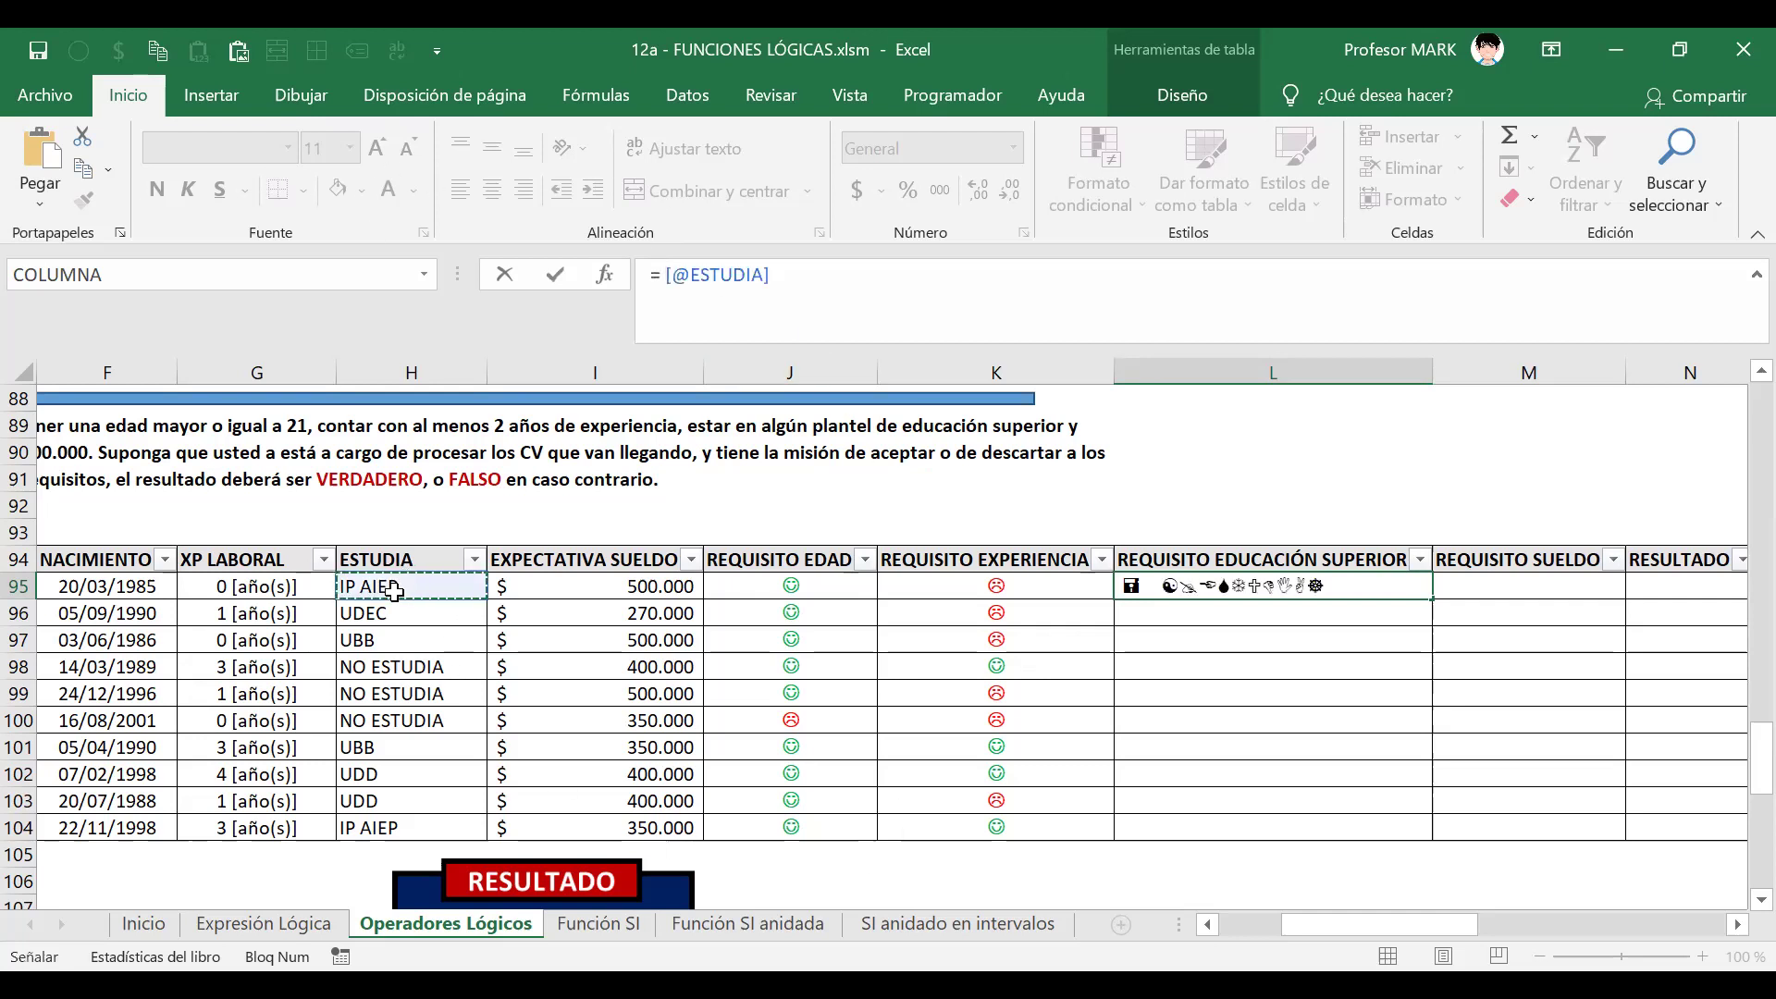
left_click(674, 270)
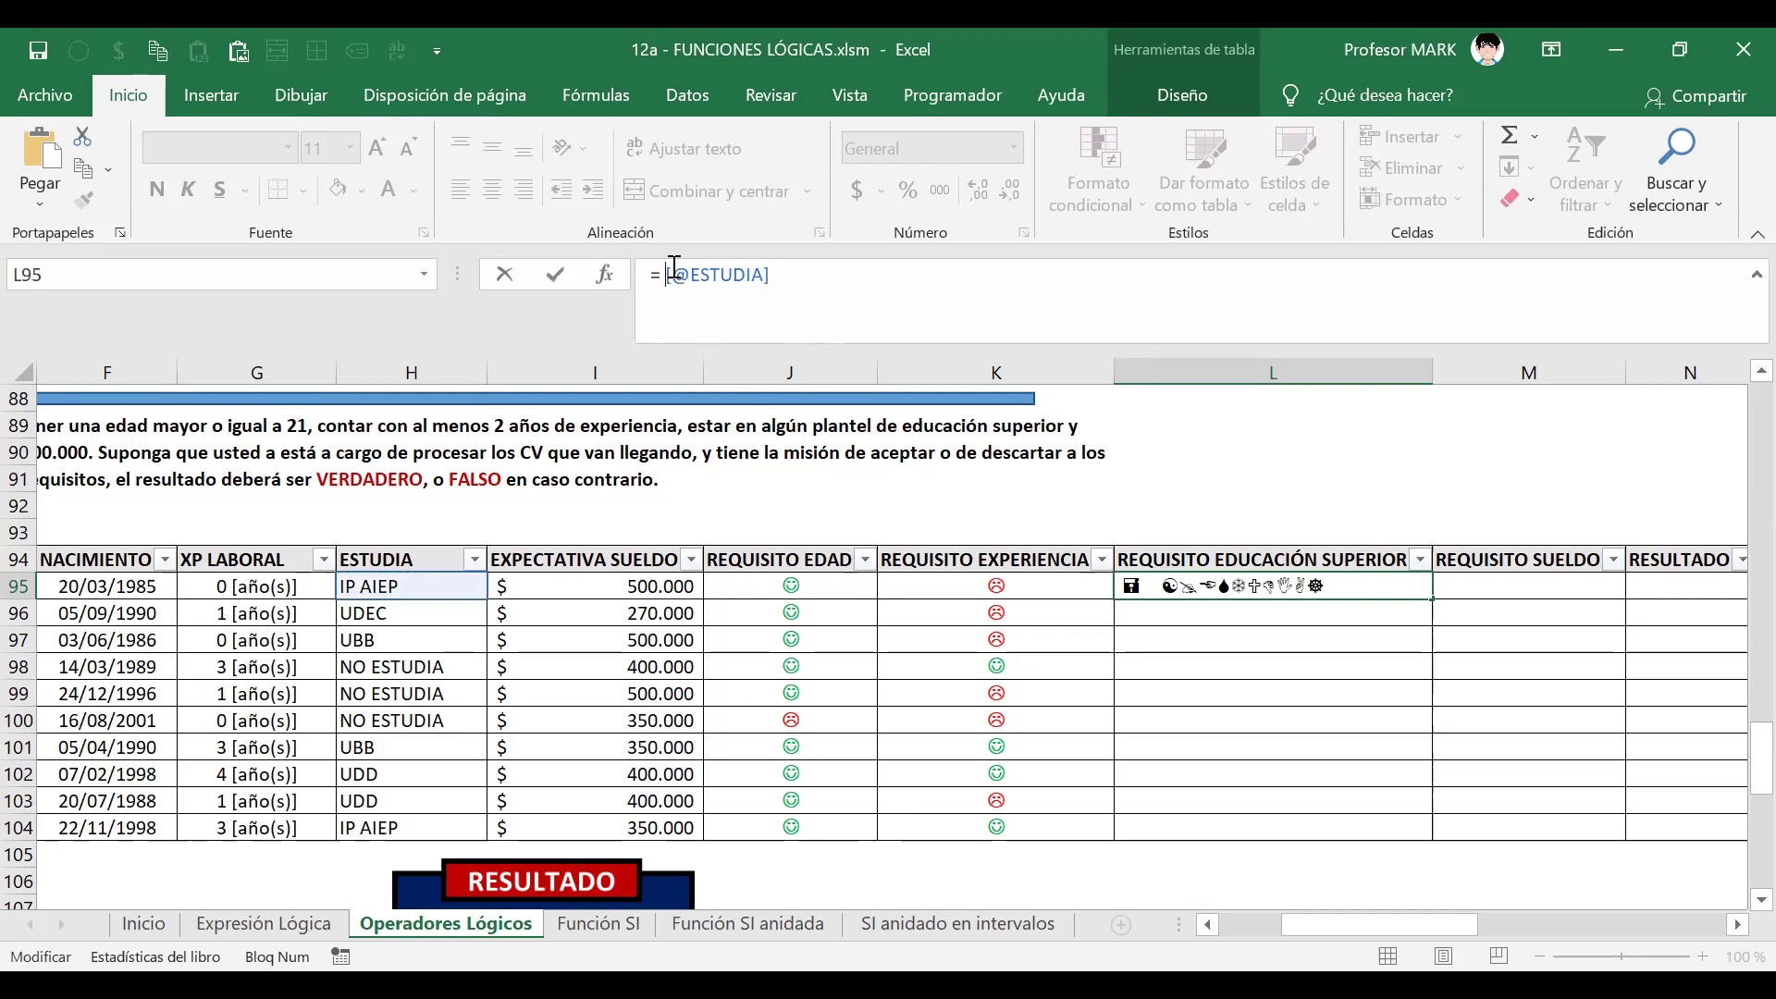
key("BackSpace")
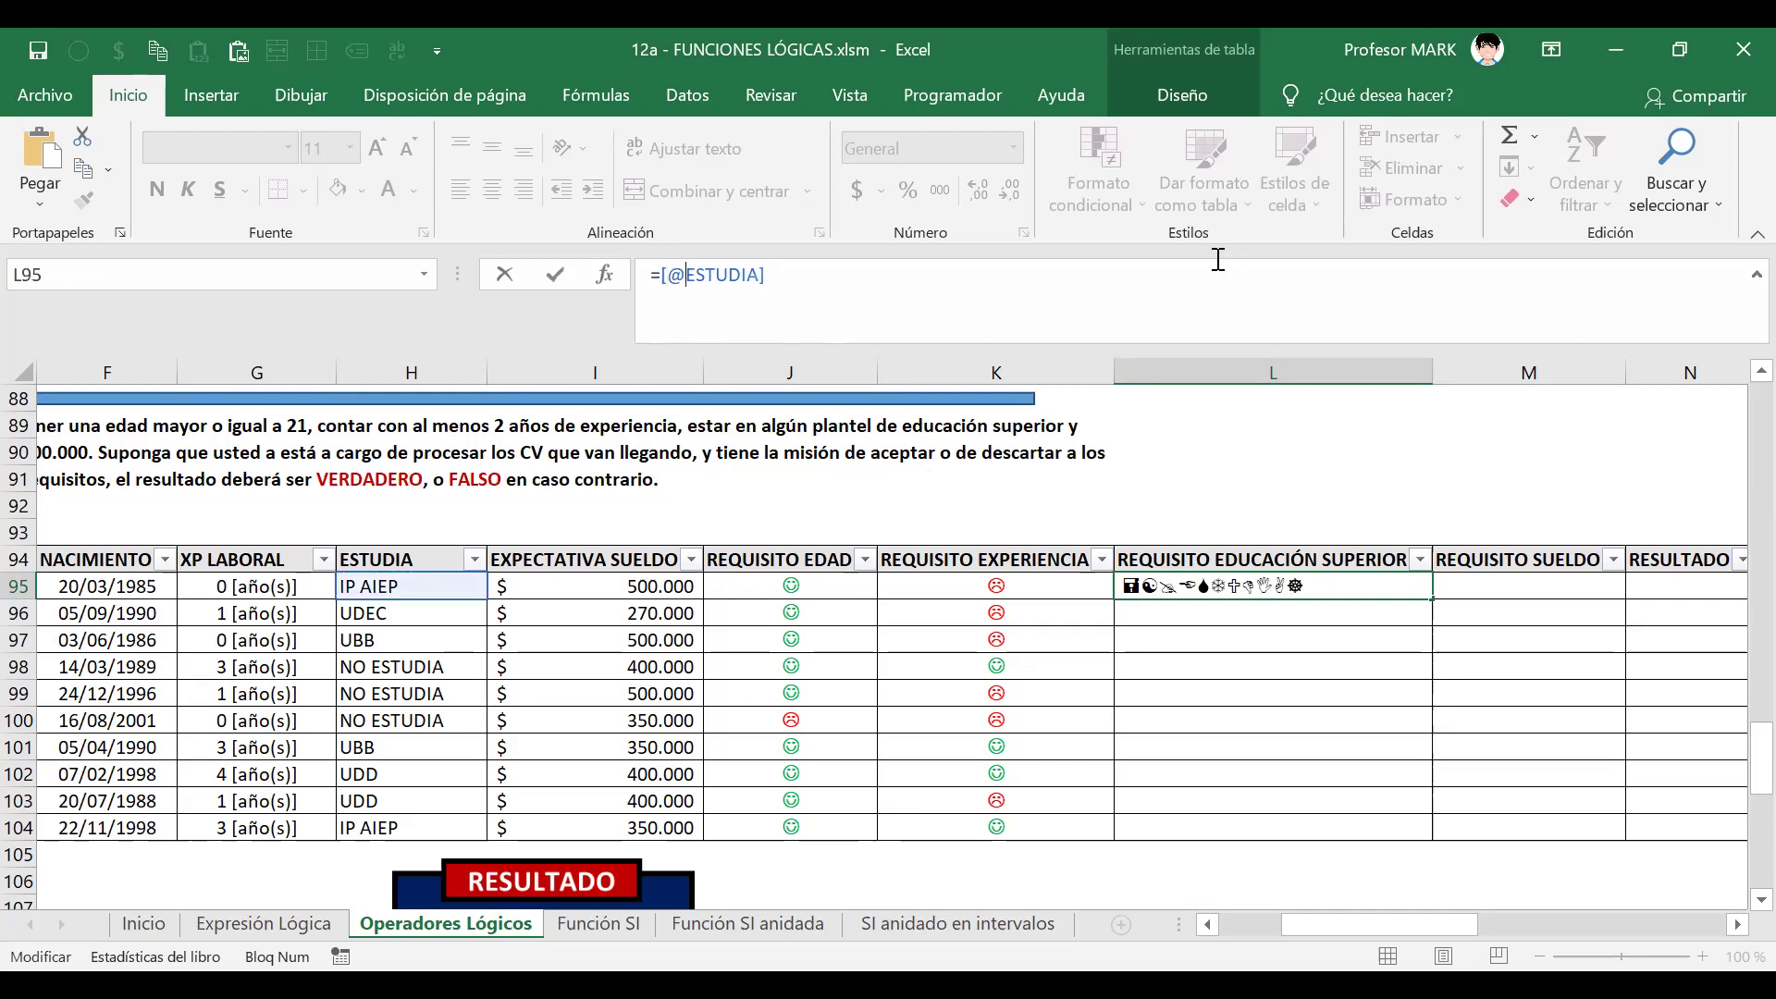
key("End")
type("= \"no")
key("BackSpace")
key("BackSpace")
key("Caps_Lock")
type("NO ESTUDIA\"")
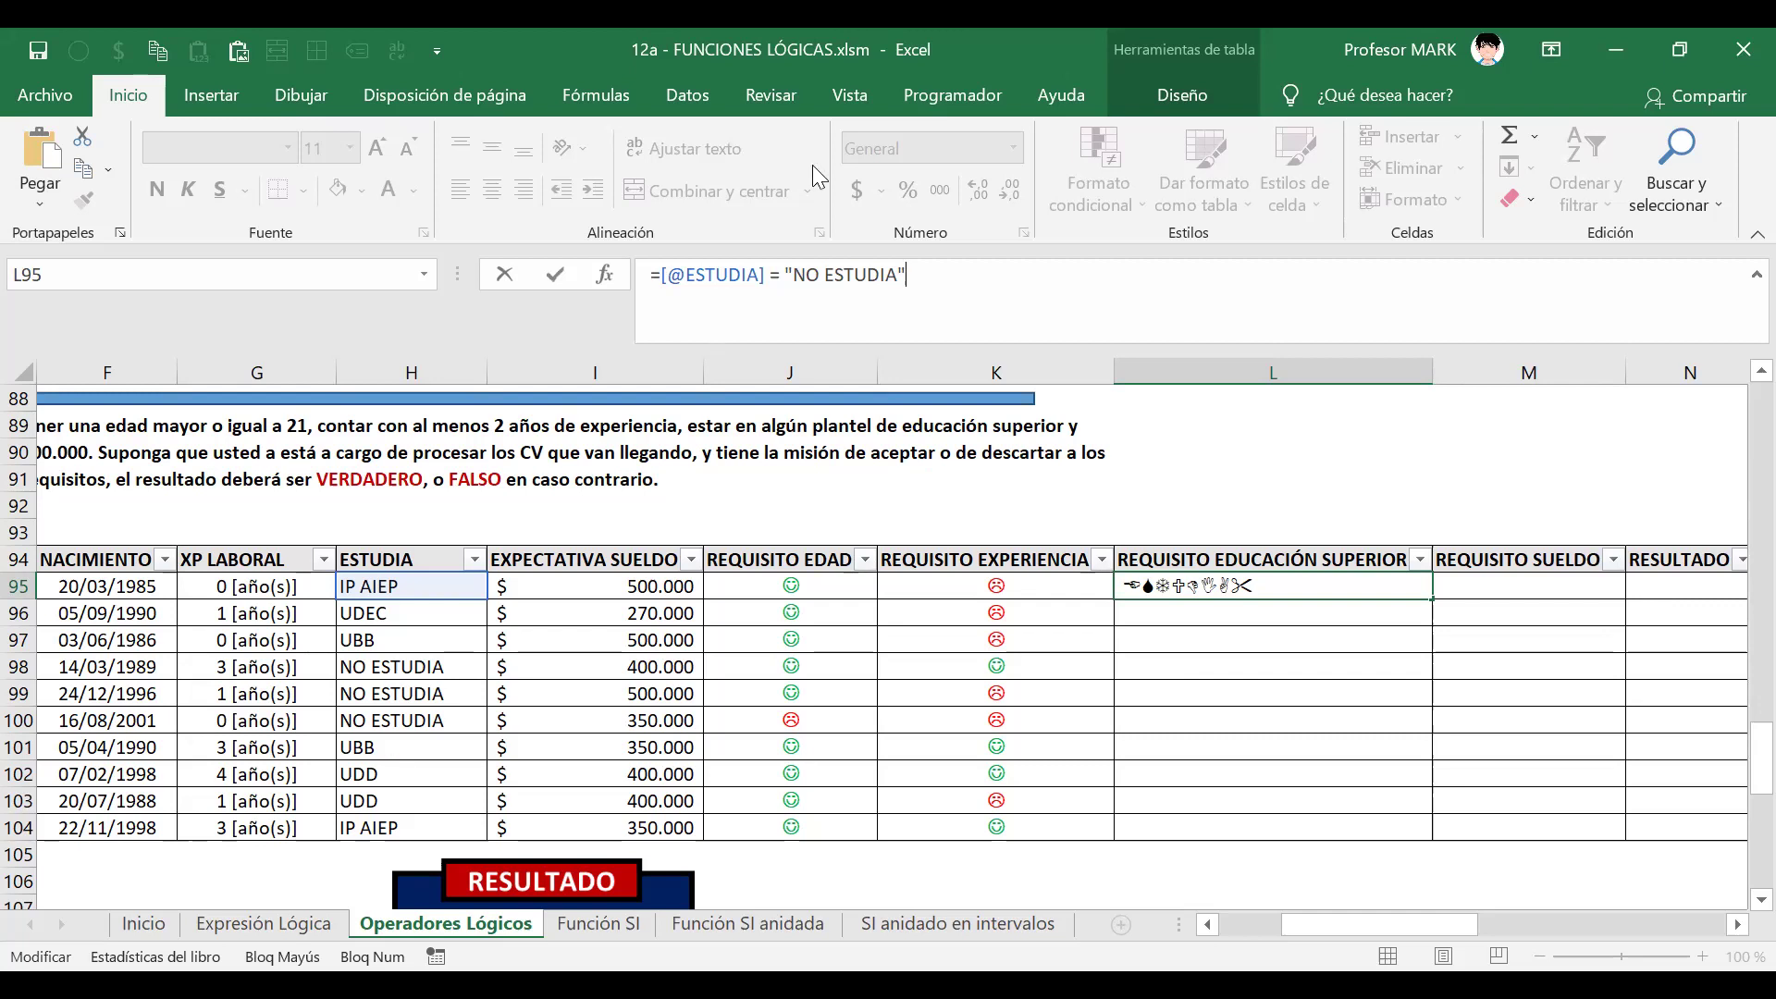
- Highlight the formula's leading equals sign and its comparison equals sign
left_click_drag(659, 274, 913, 275)
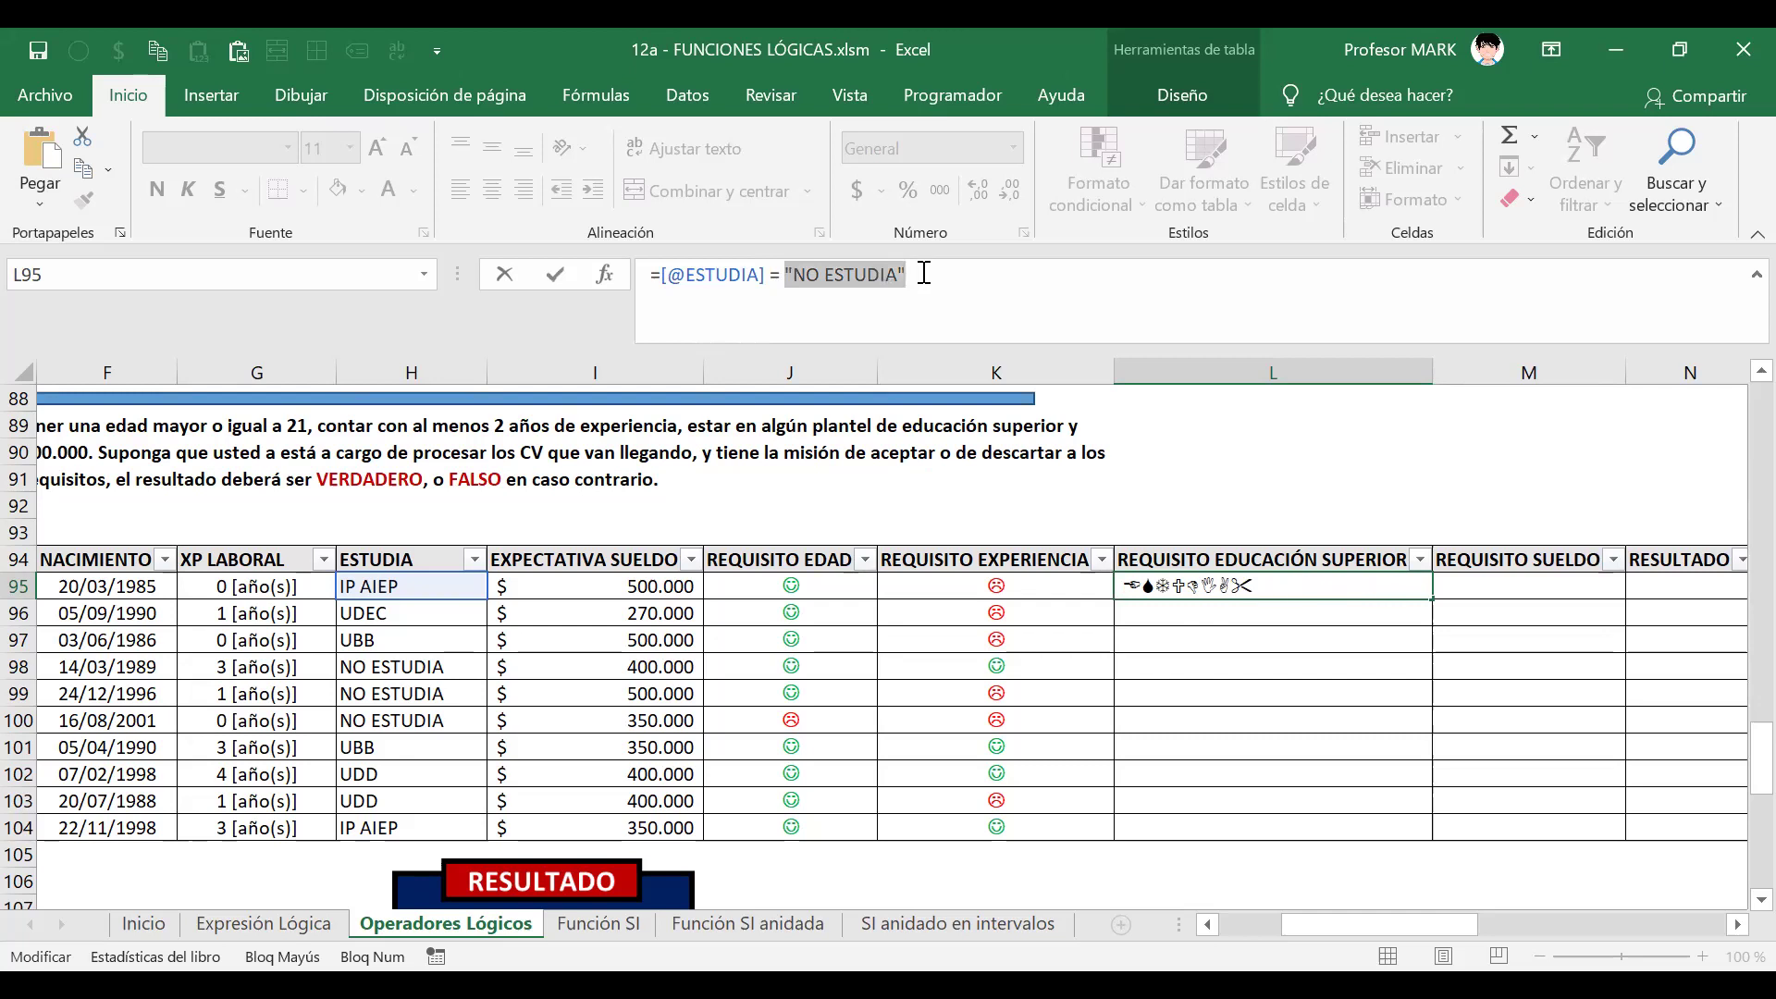
left_click(912, 274)
left_click_drag(665, 276, 652, 276)
left_click_drag(770, 275, 779, 275)
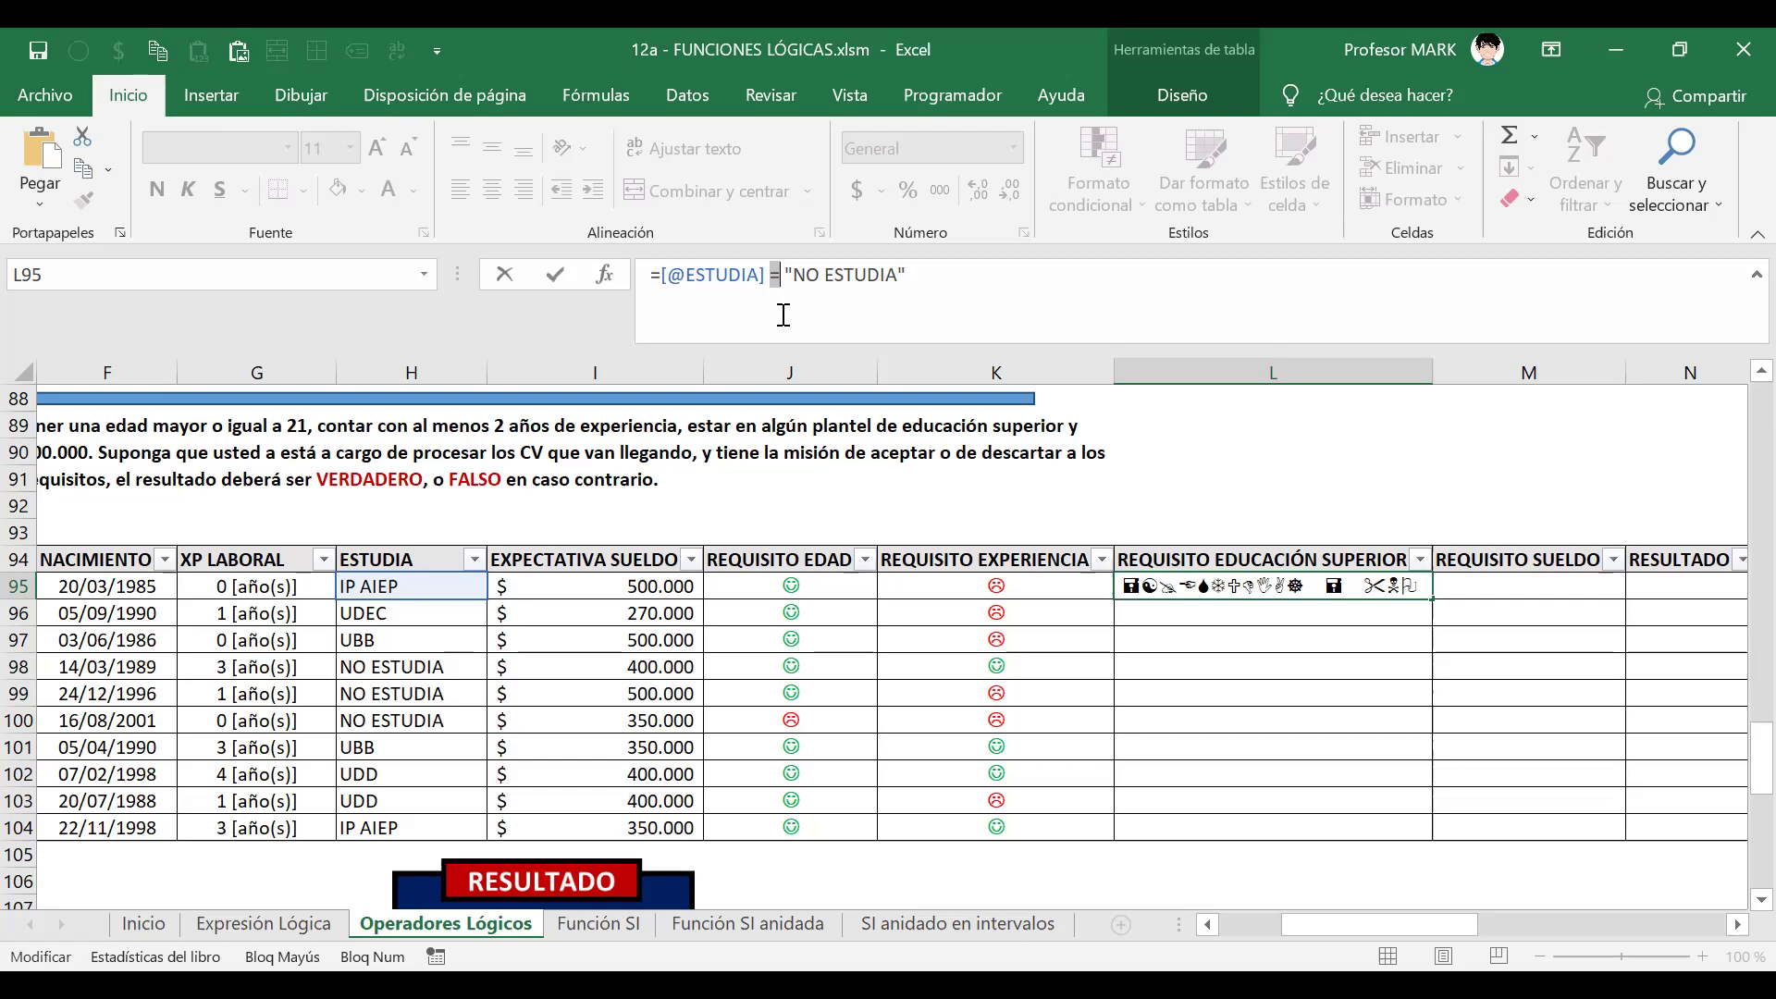
left_click_drag(648, 276, 779, 276)
left_click(782, 275)
left_click(715, 276)
left_click_drag(659, 276, 920, 284)
left_click(921, 283)
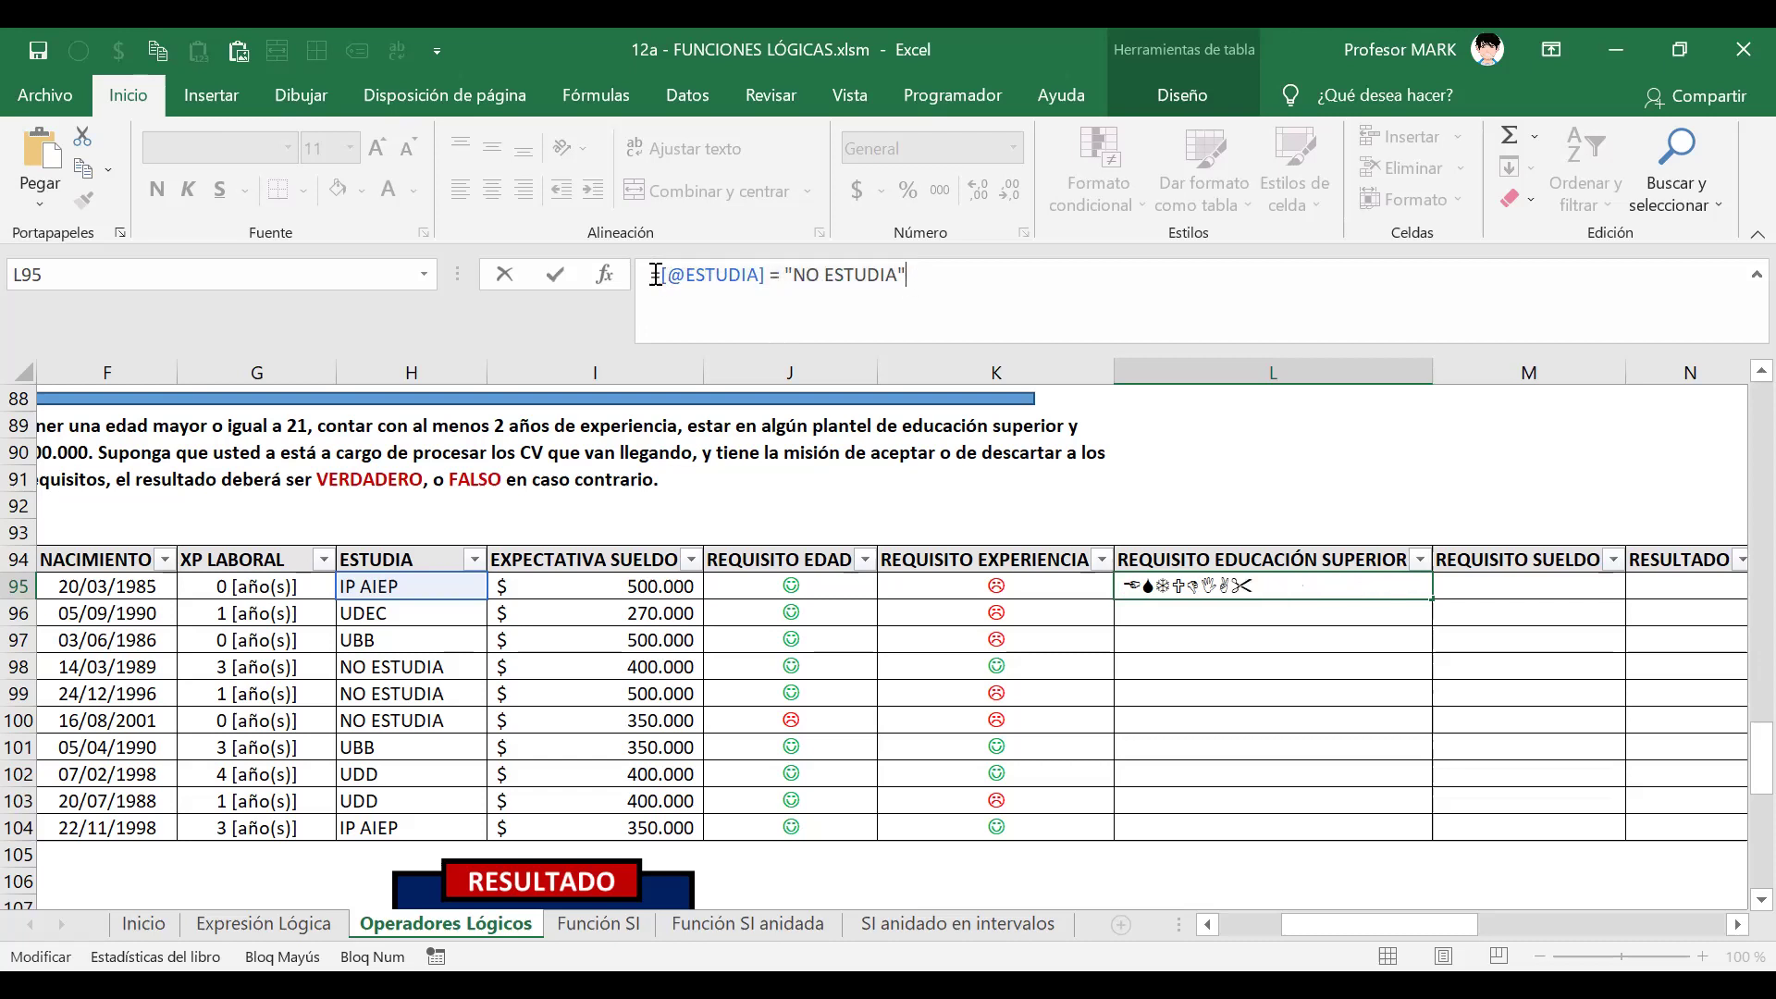
left_click_drag(773, 274, 658, 275)
left_click_drag(785, 275, 911, 275)
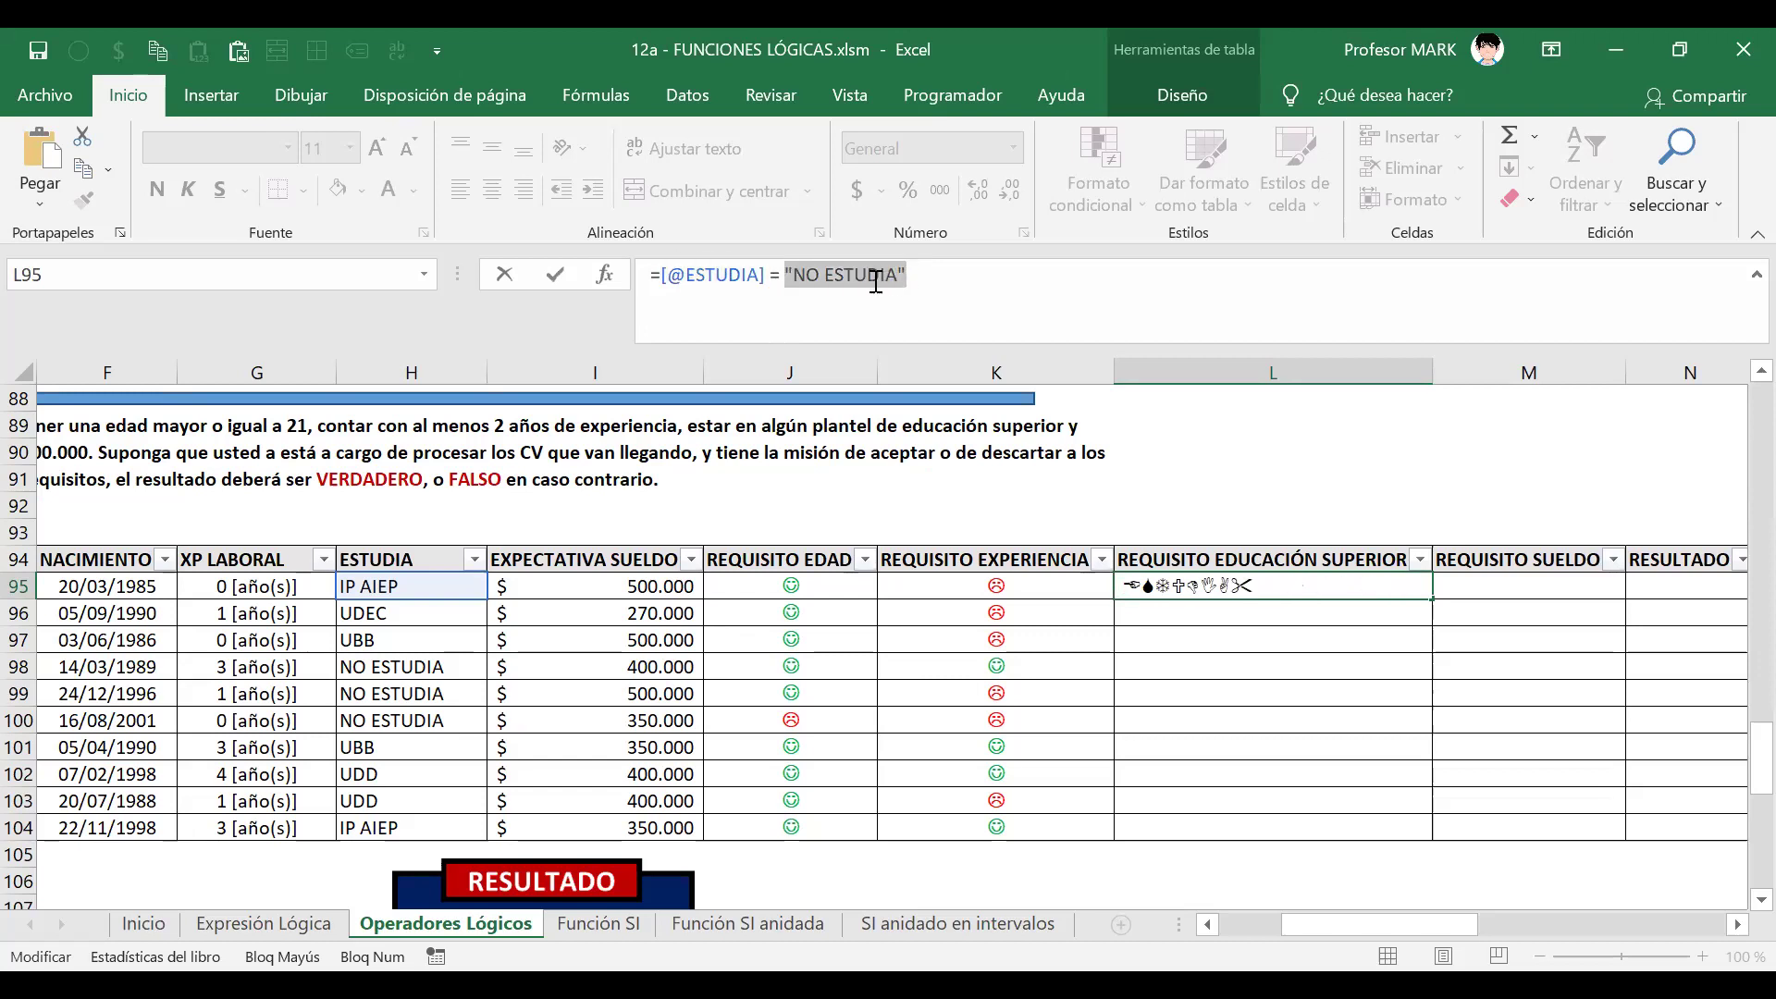
left_click(731, 275)
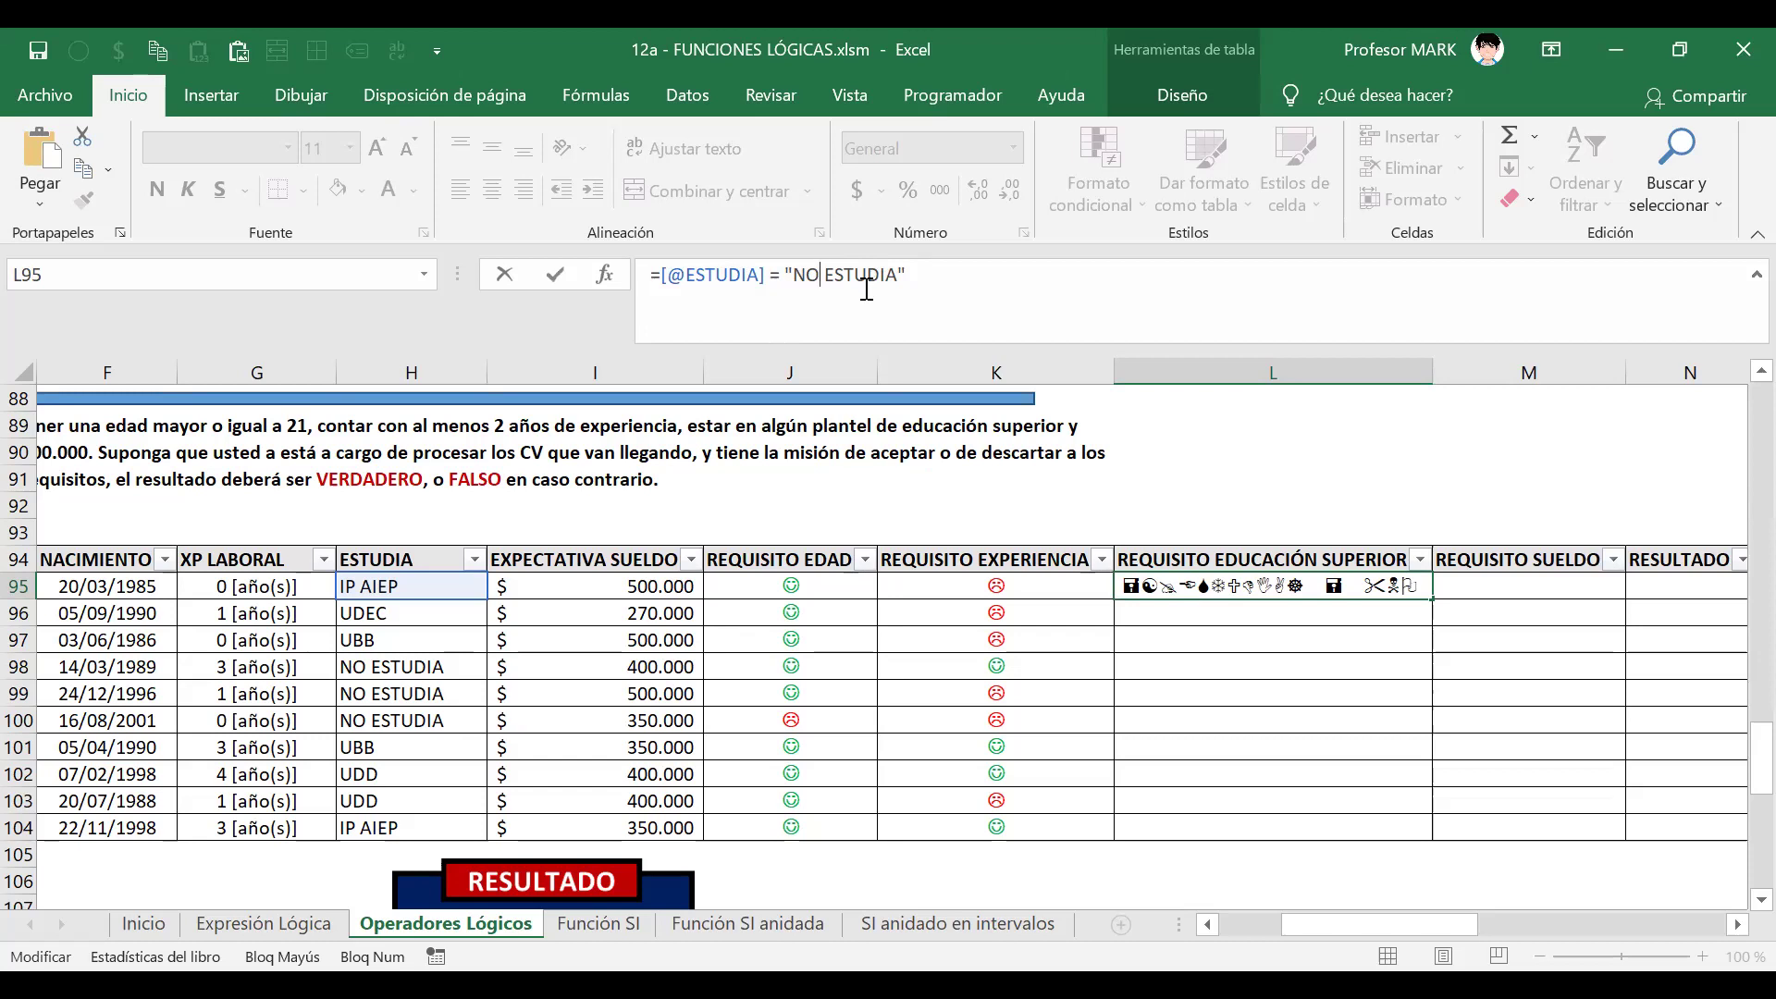
left_click(907, 274)
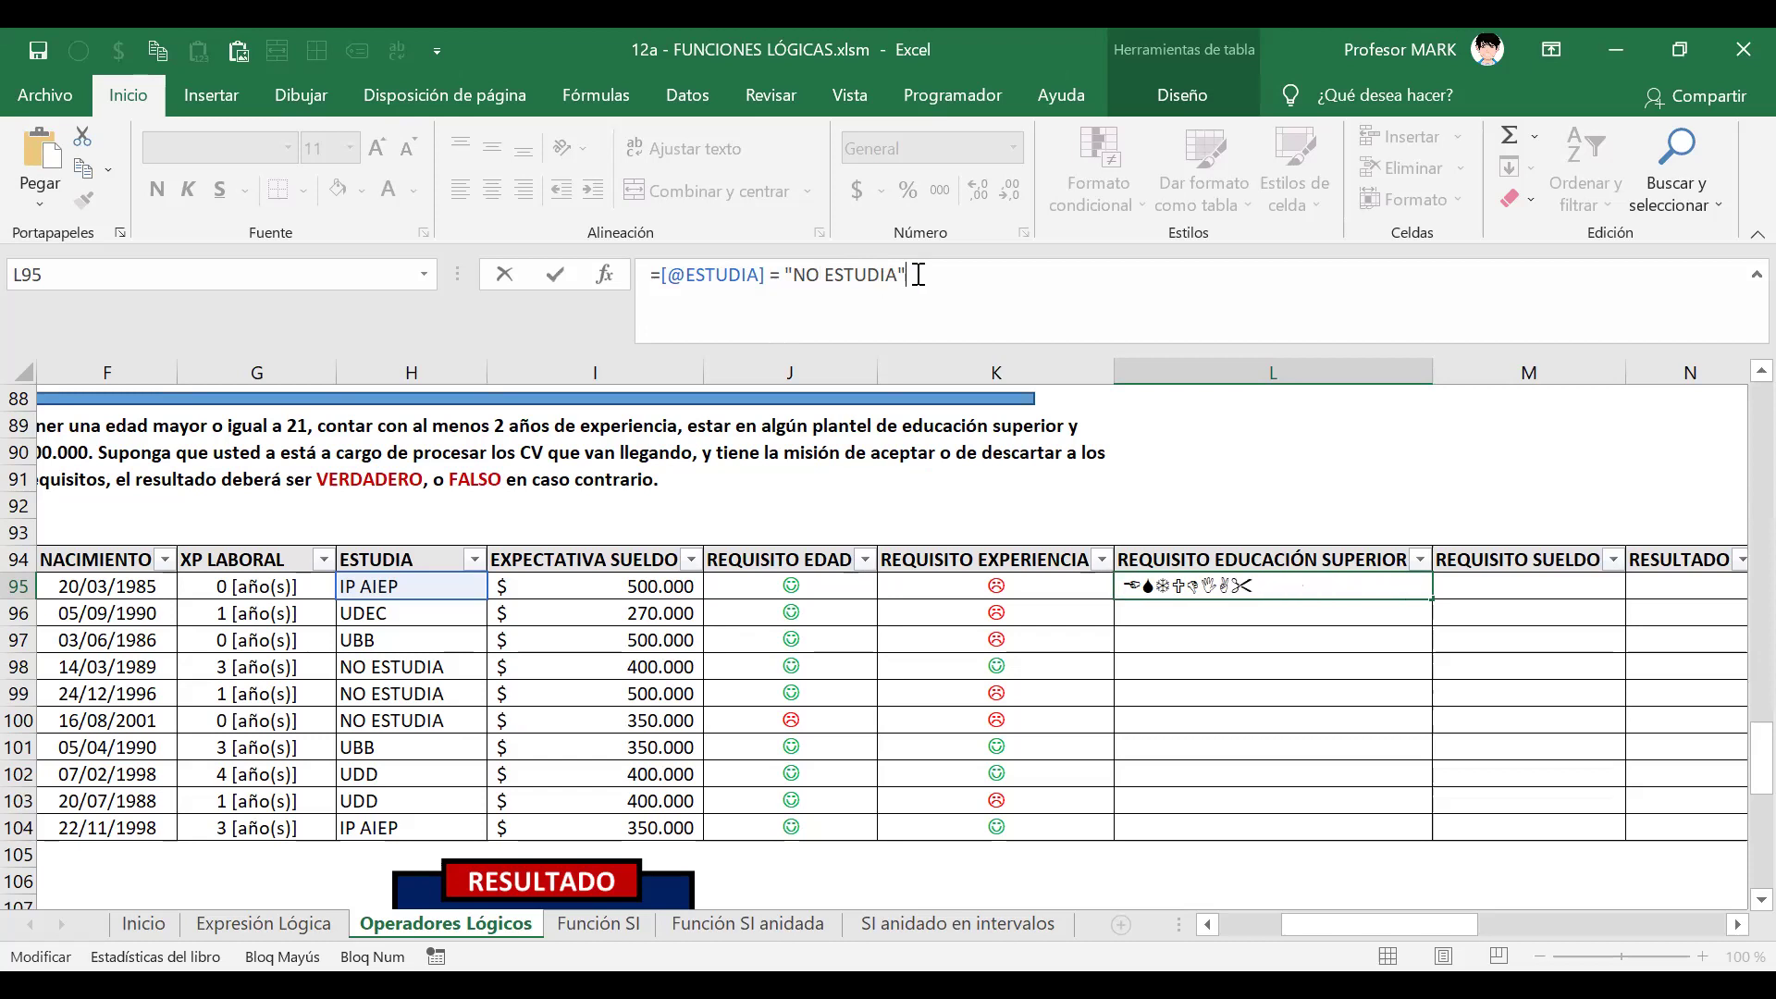
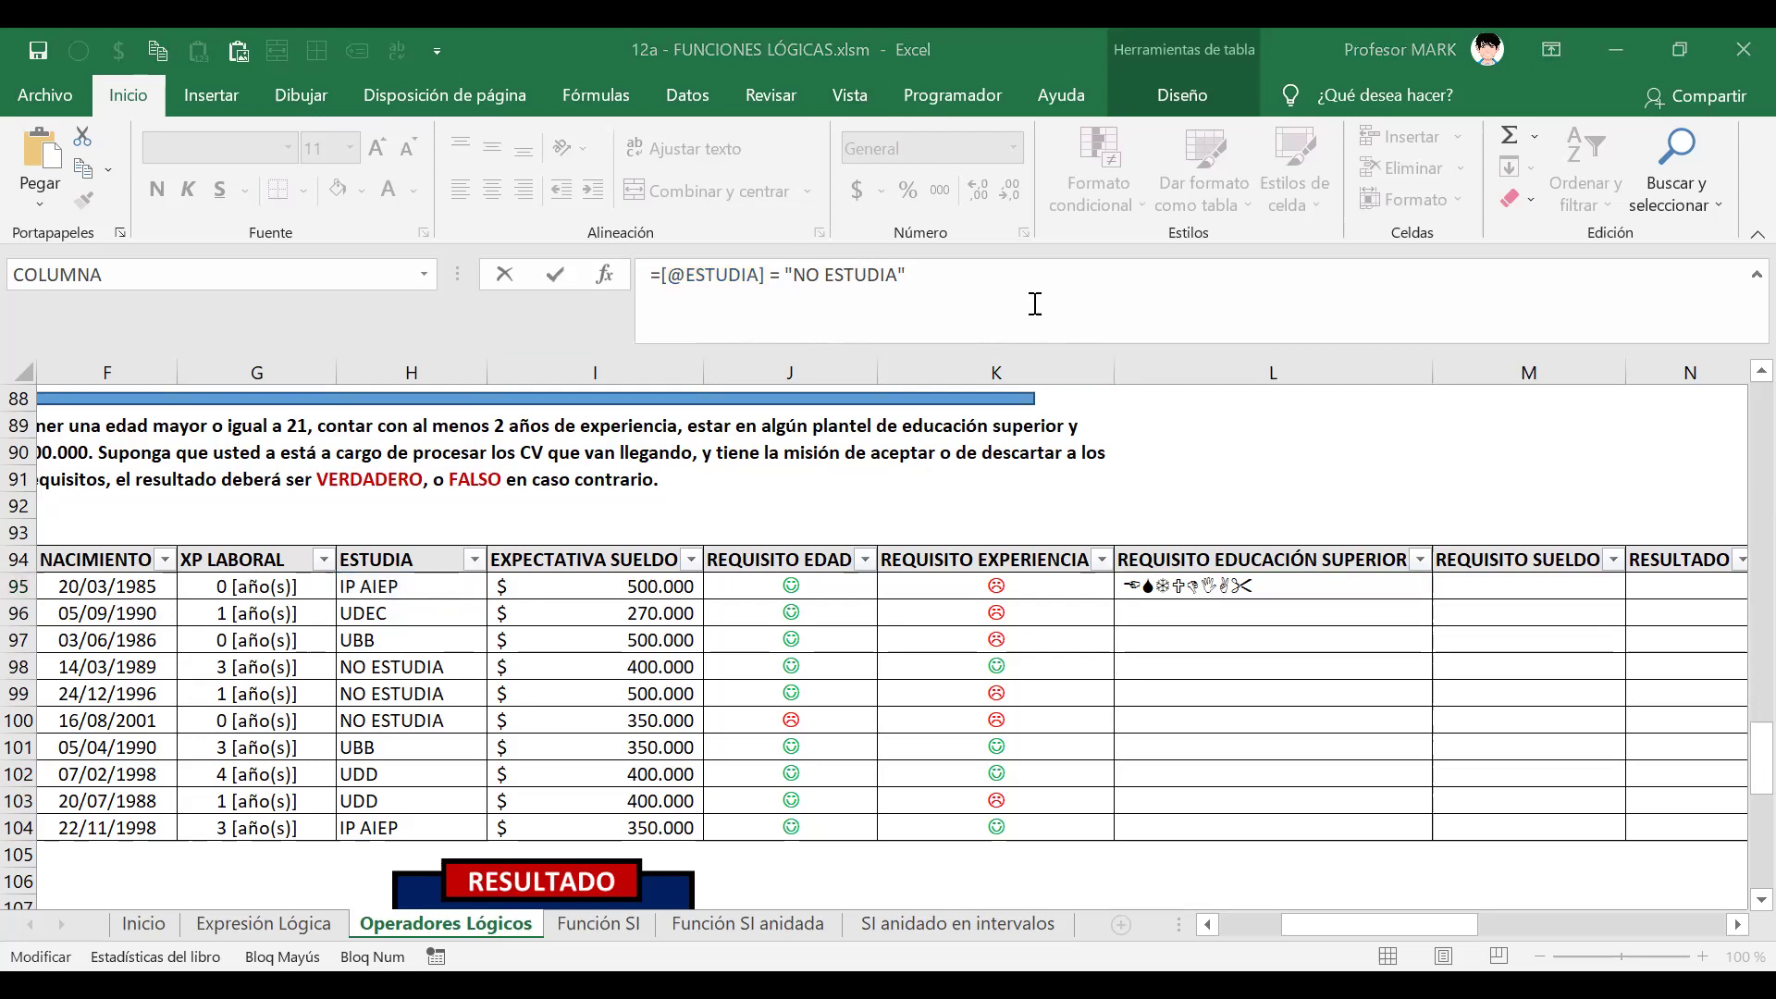
left_click(721, 283)
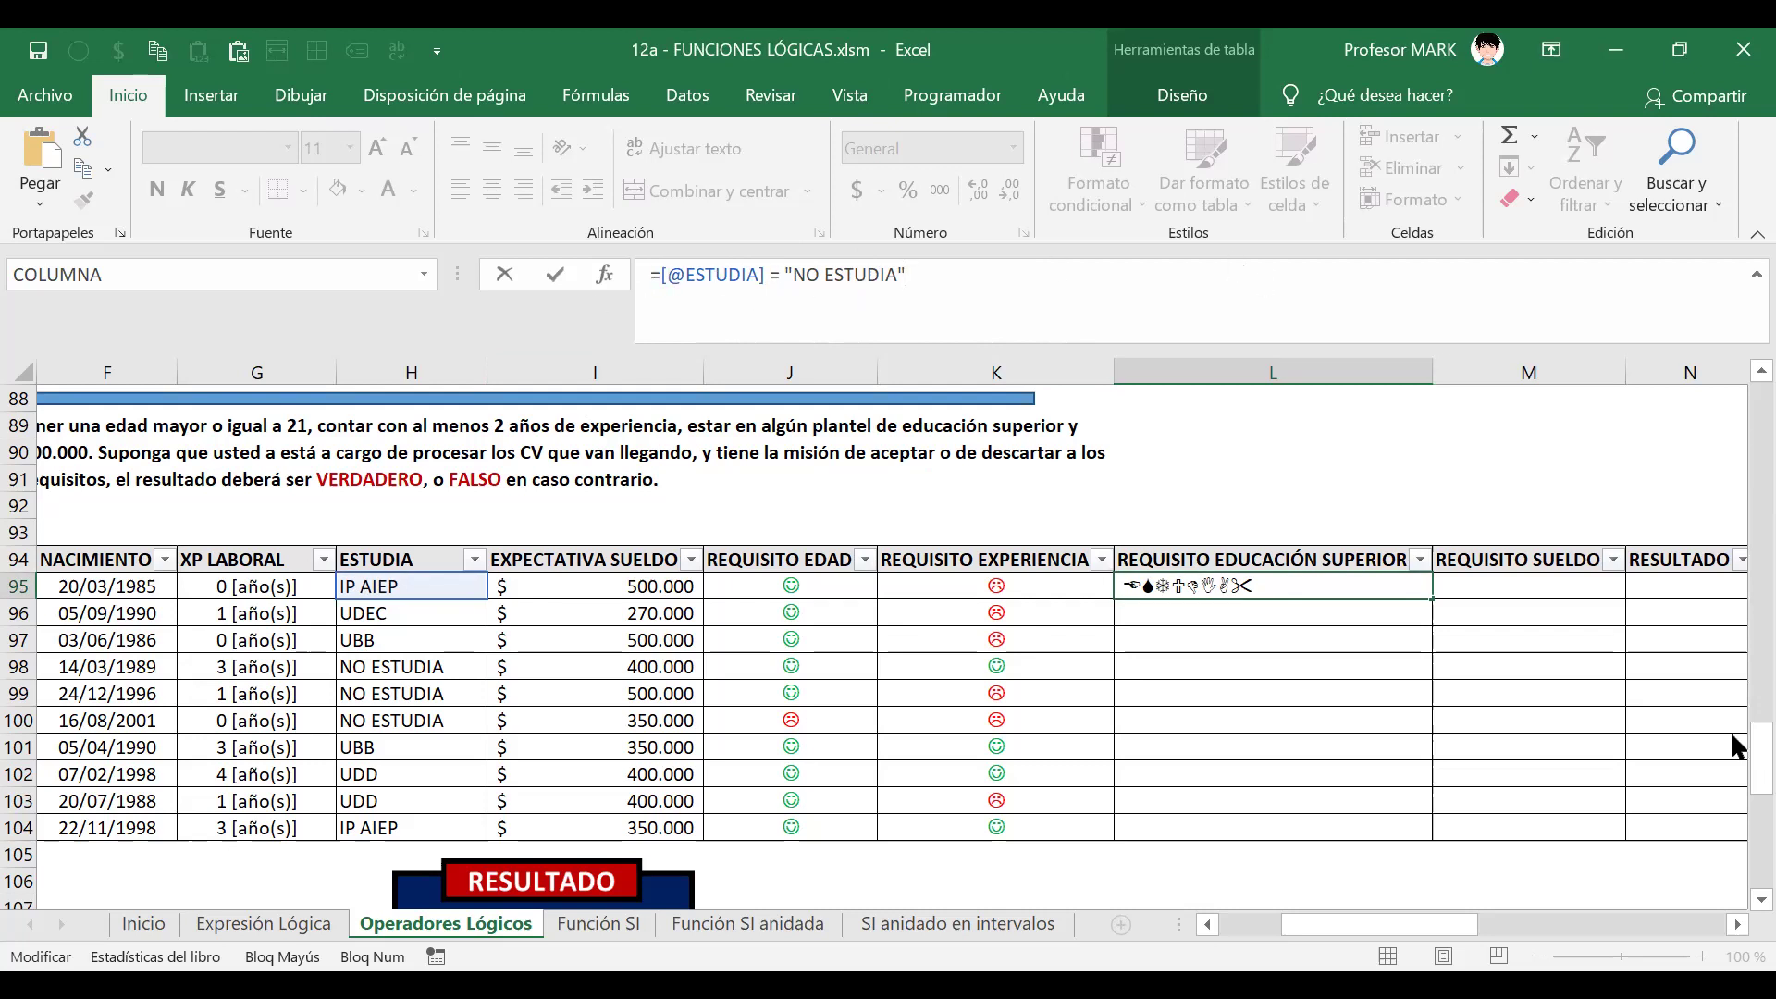
key("Return")
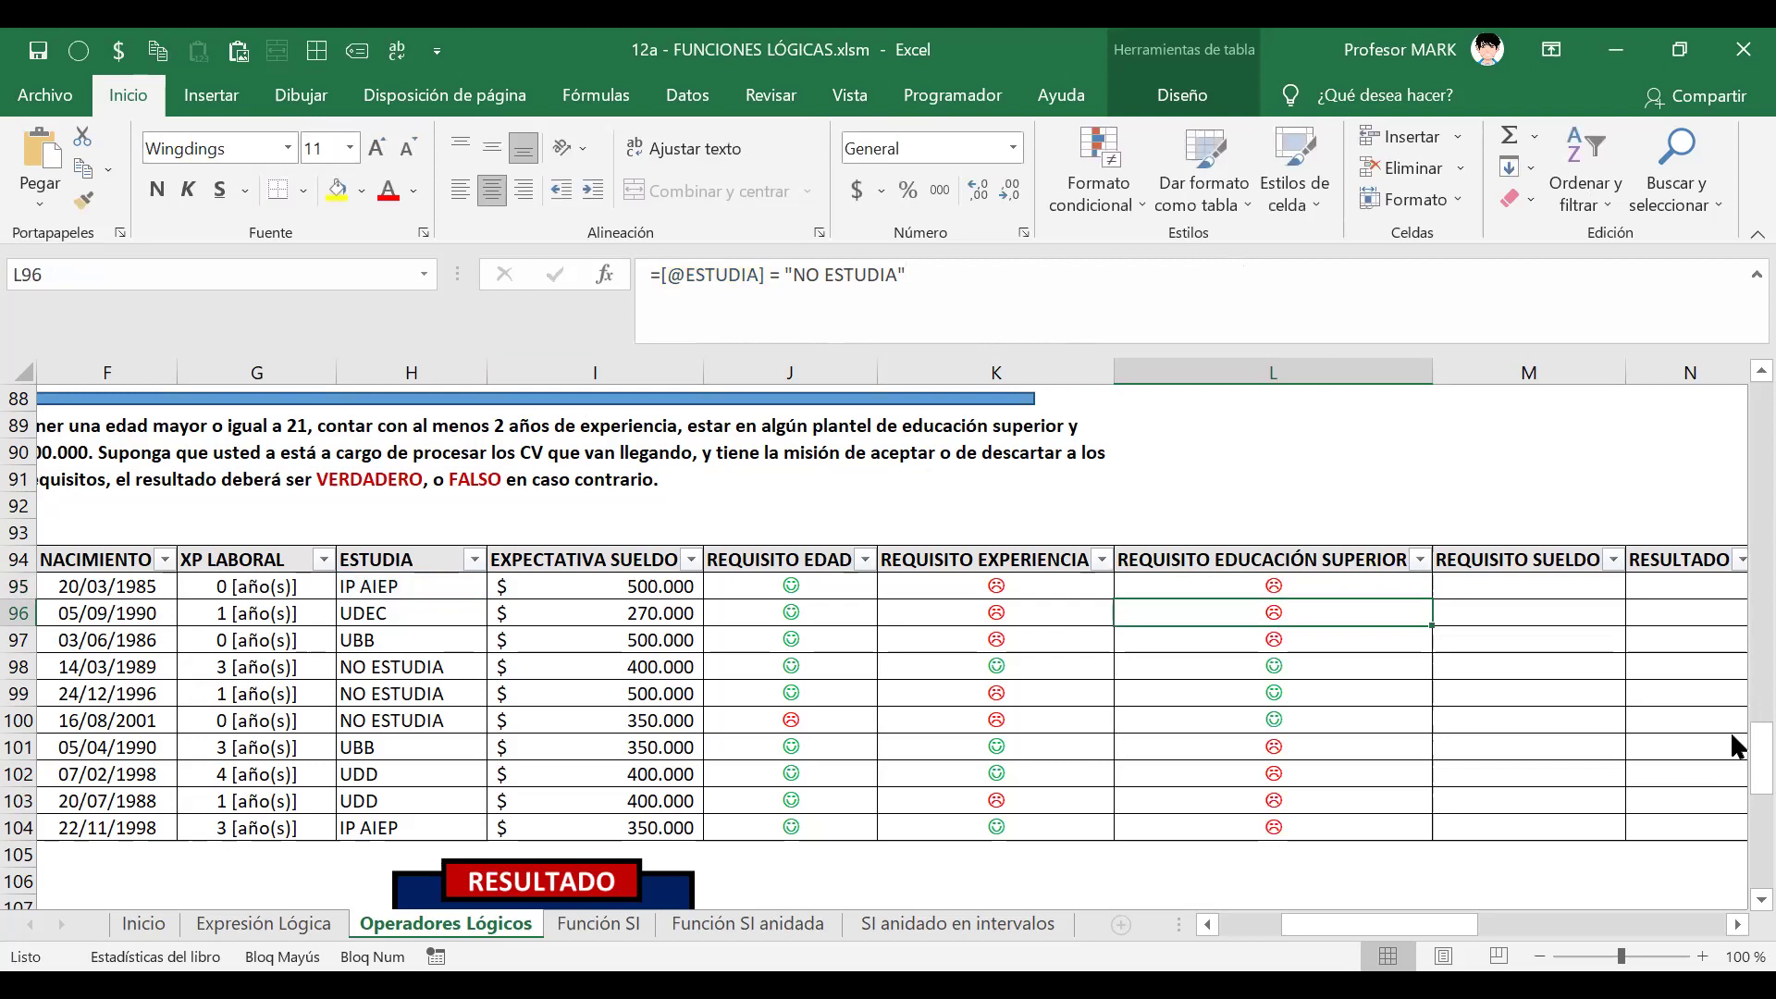
left_click(1238, 588)
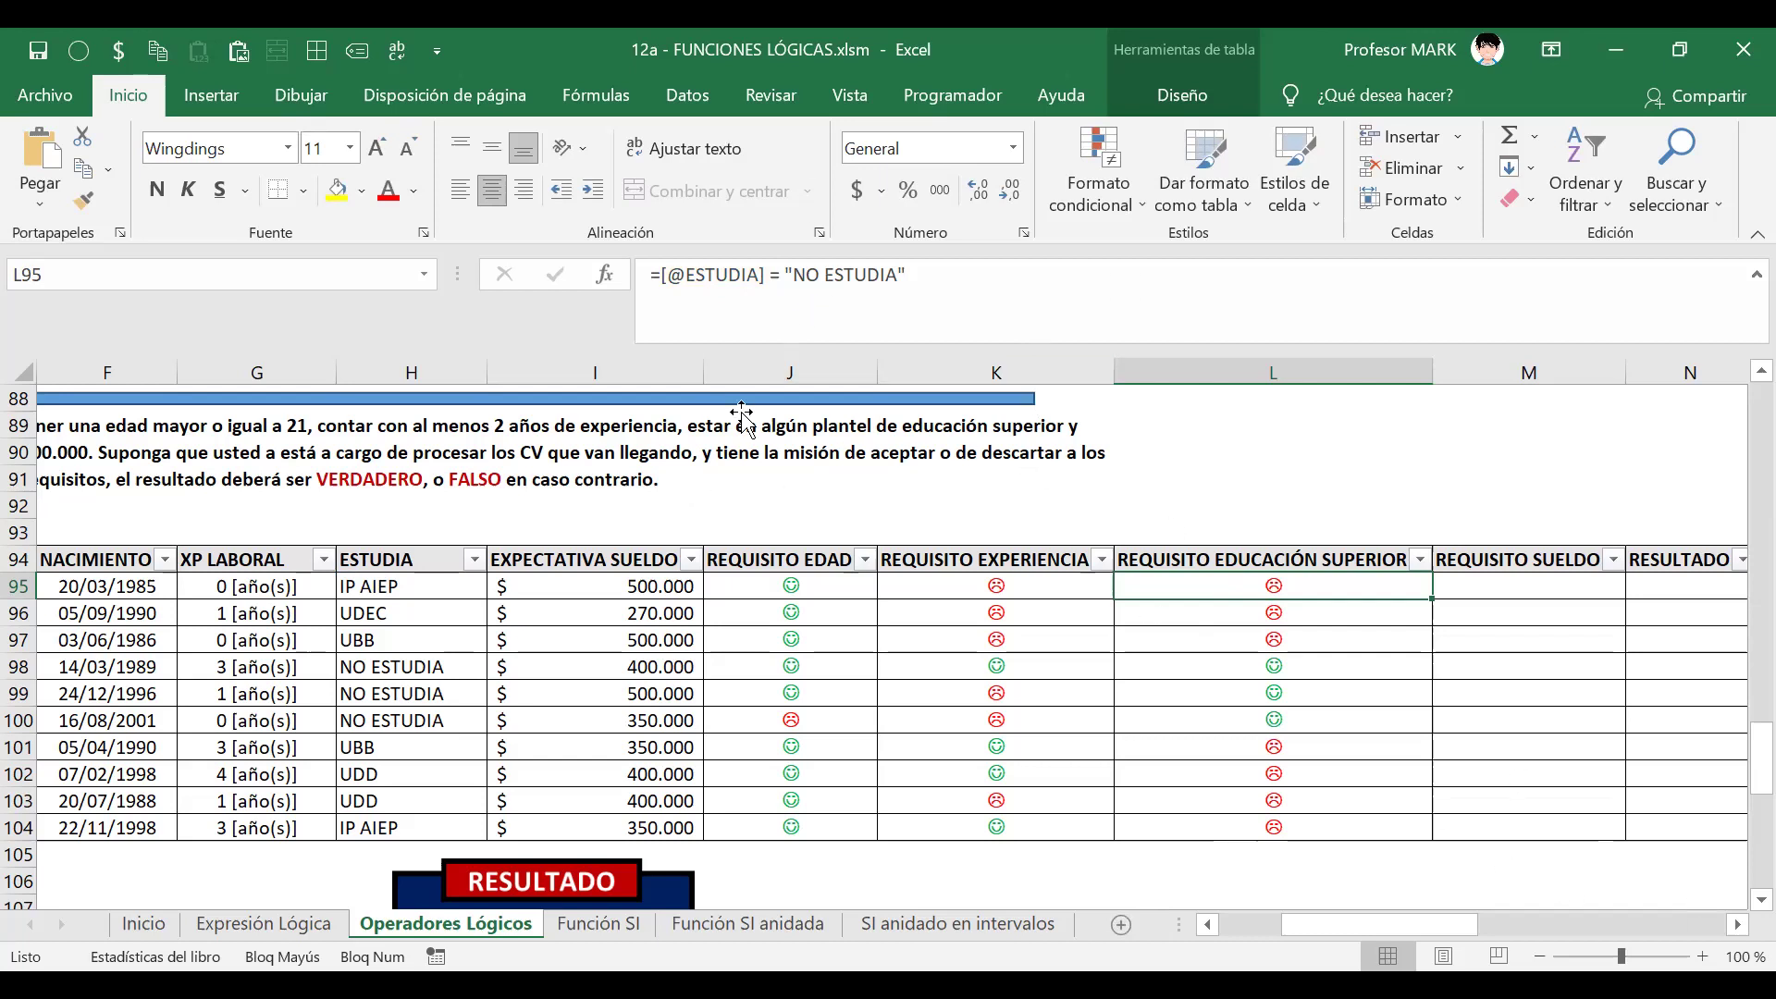
mouse_move(1449, 925)
left_mouse_down()
mouse_move(1424, 927)
mouse_move(1460, 928)
left_mouse_up()
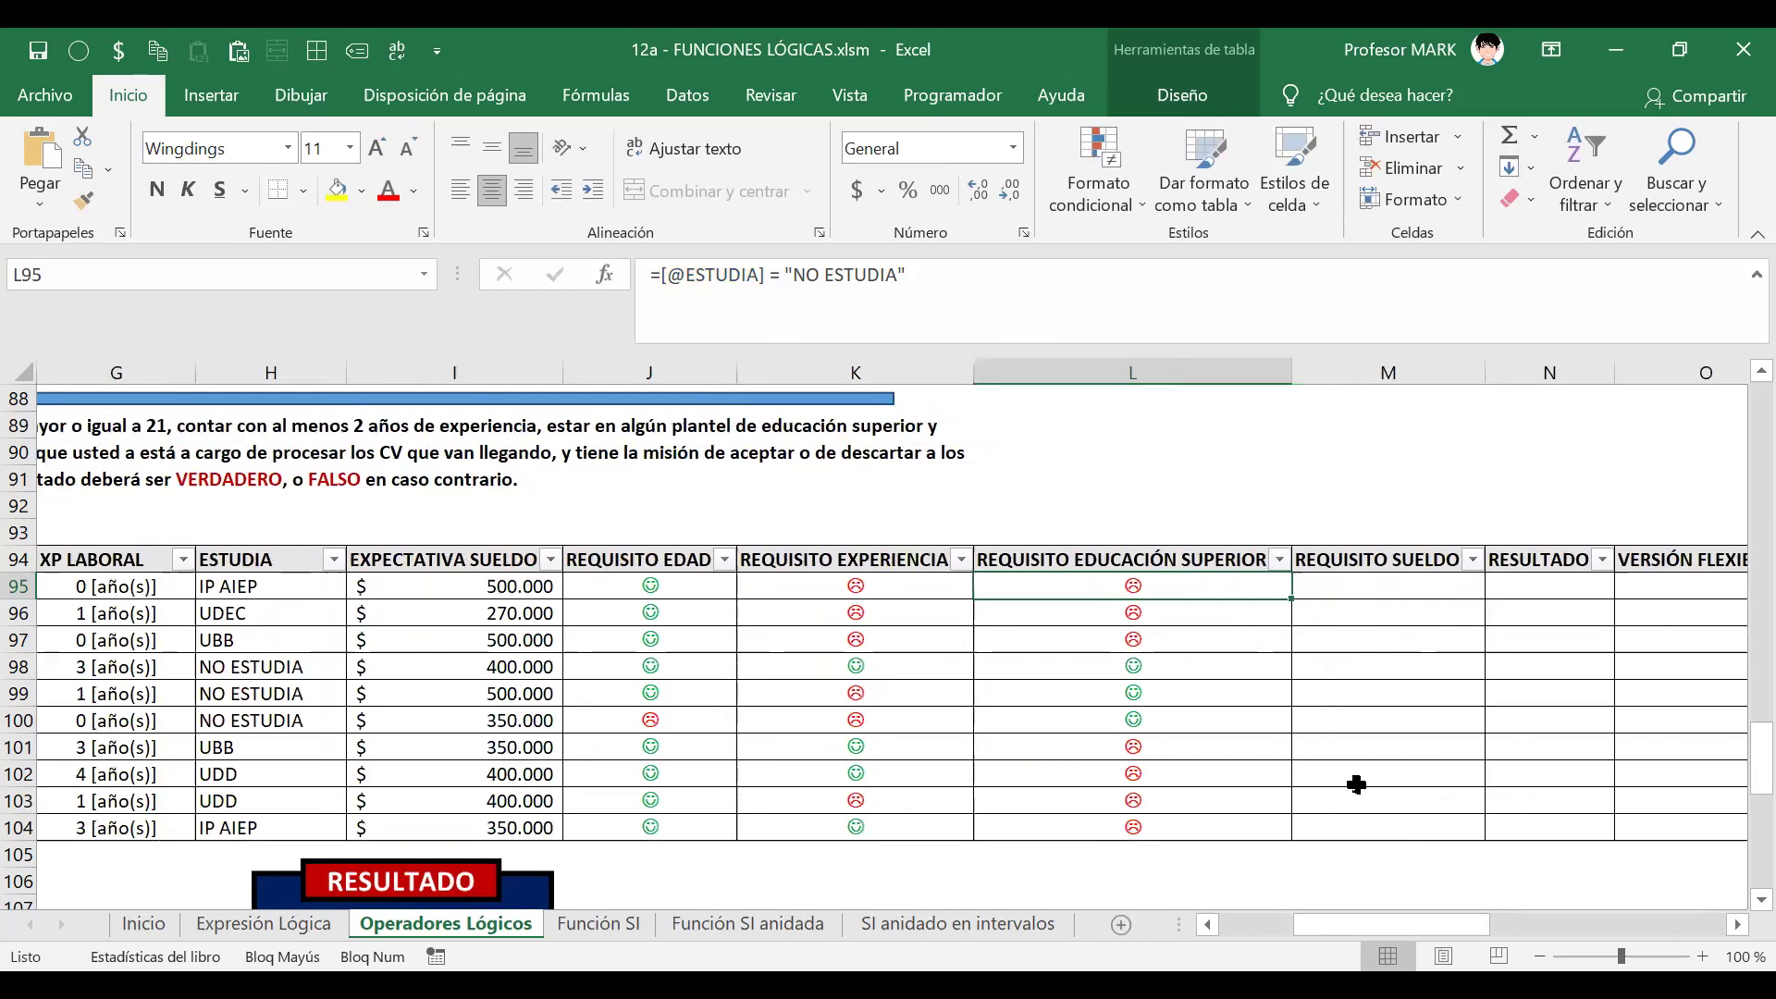
left_click(250, 592)
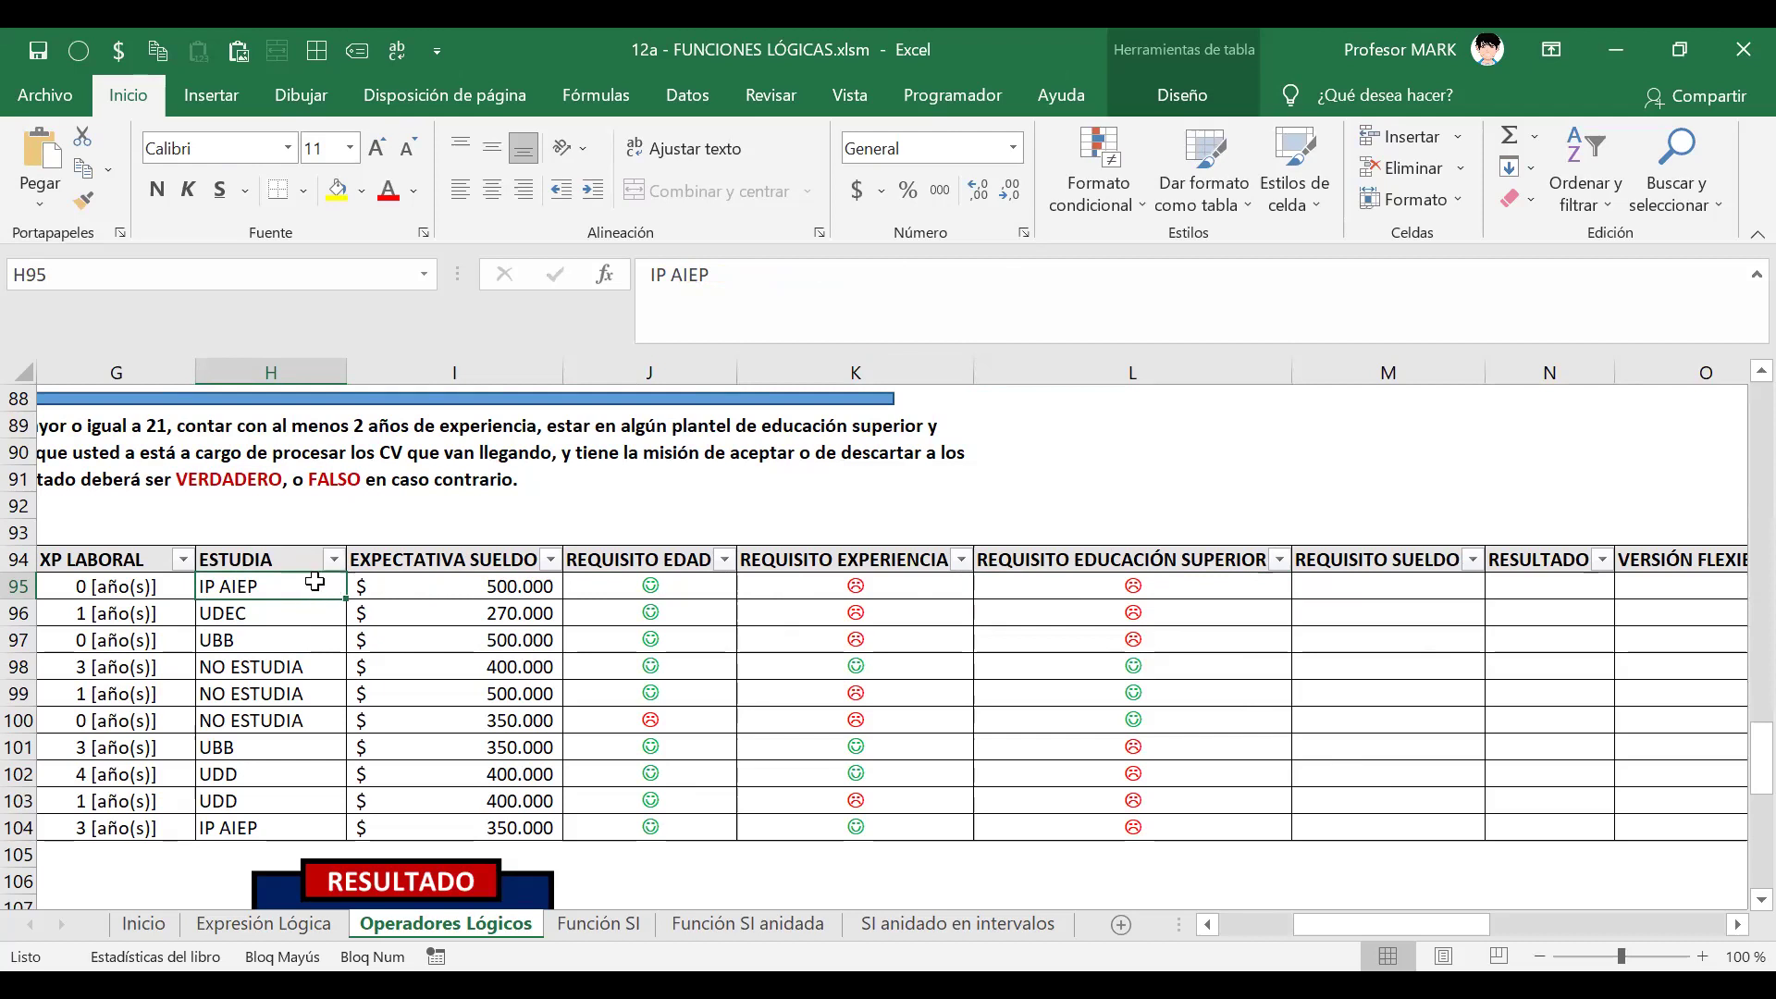
left_click(1191, 586)
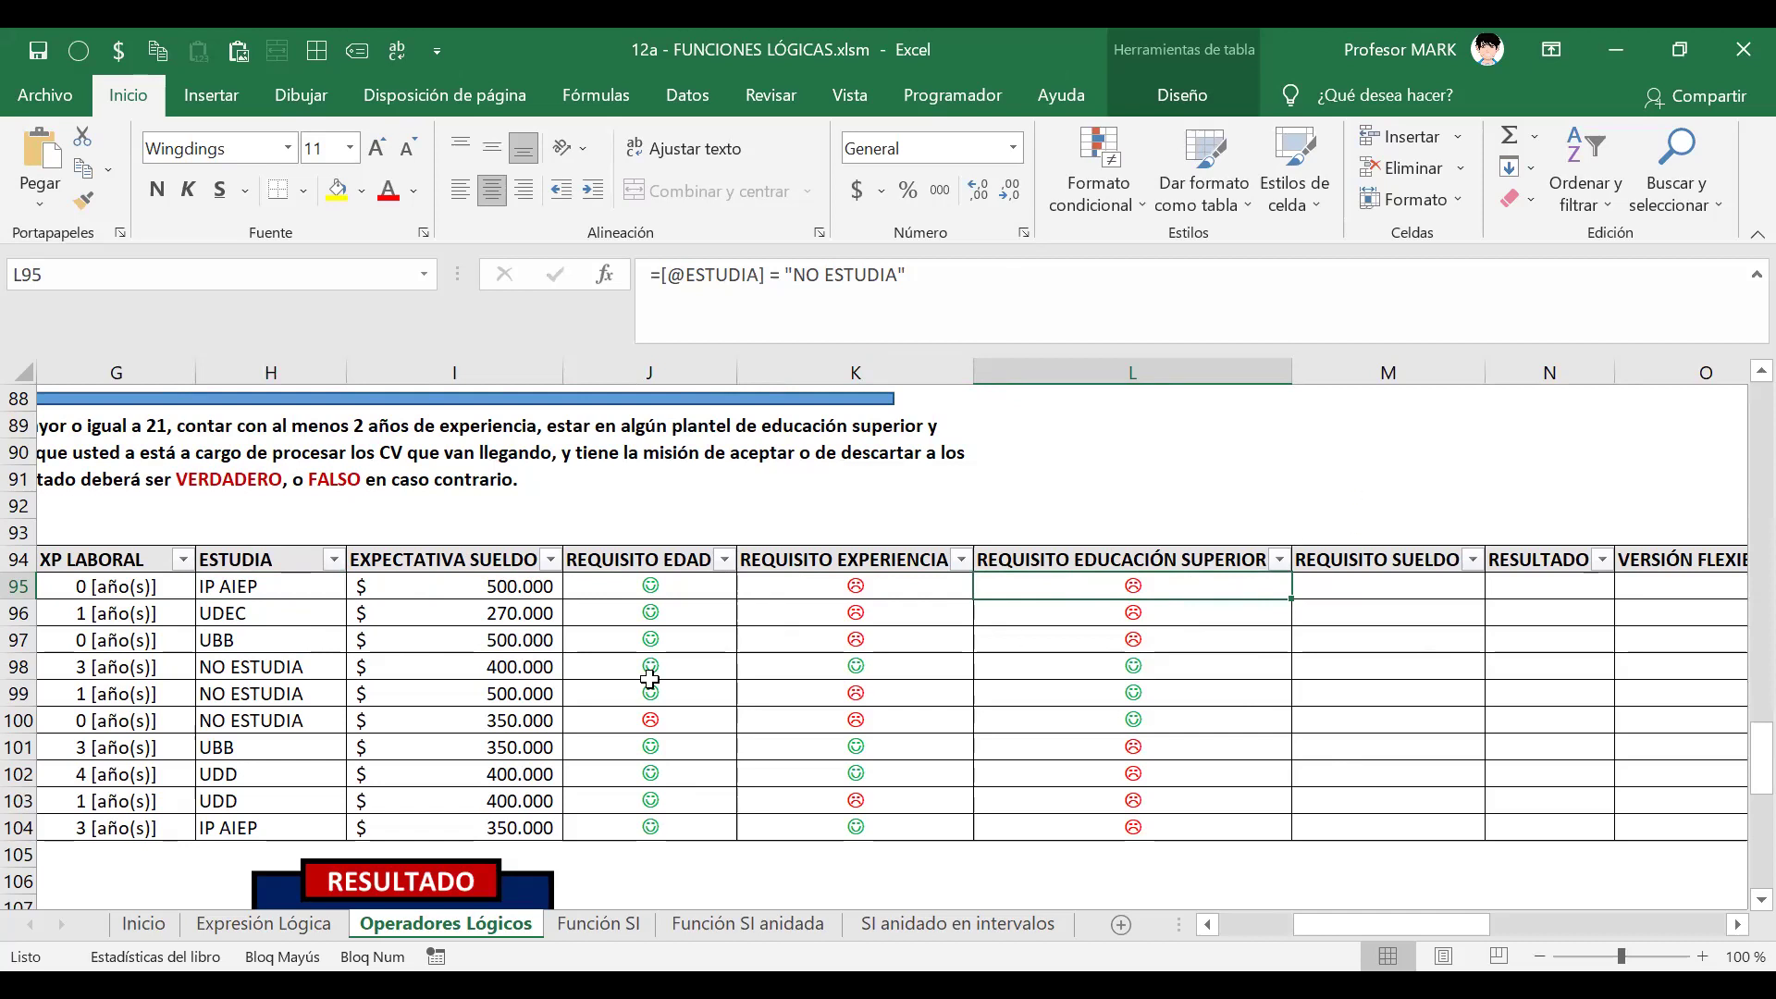
left_click(265, 614)
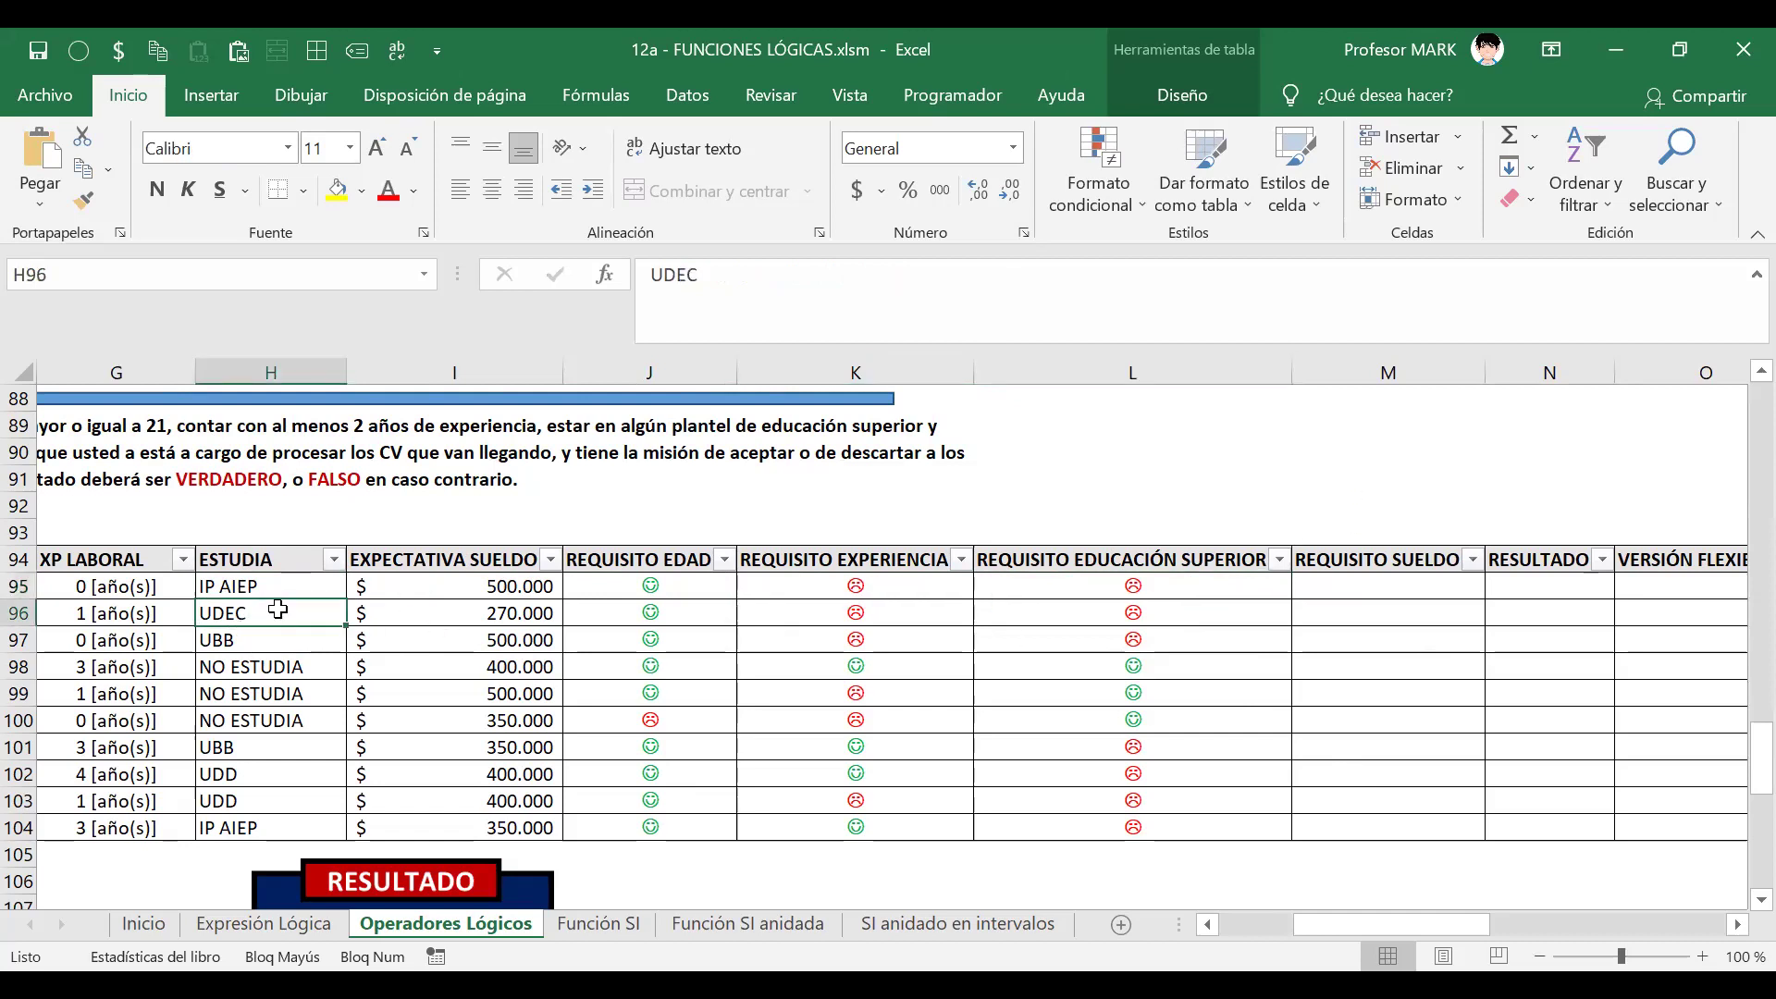
left_click(1212, 612)
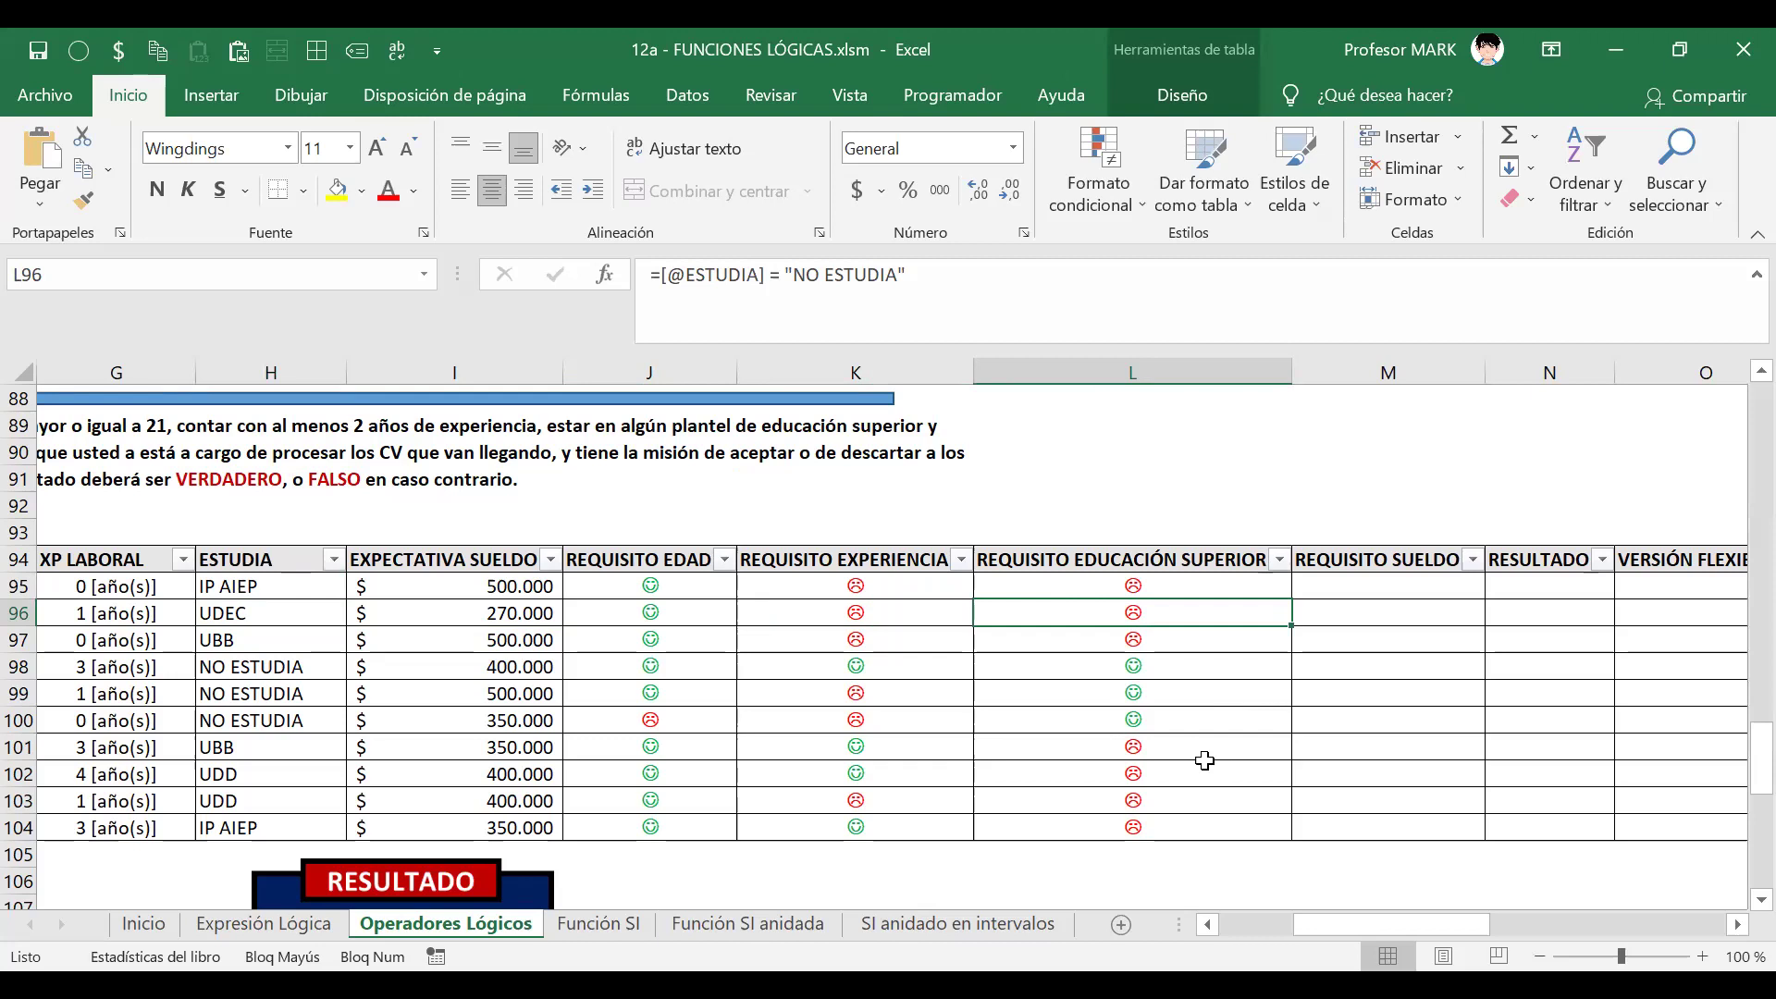
left_click(284, 632)
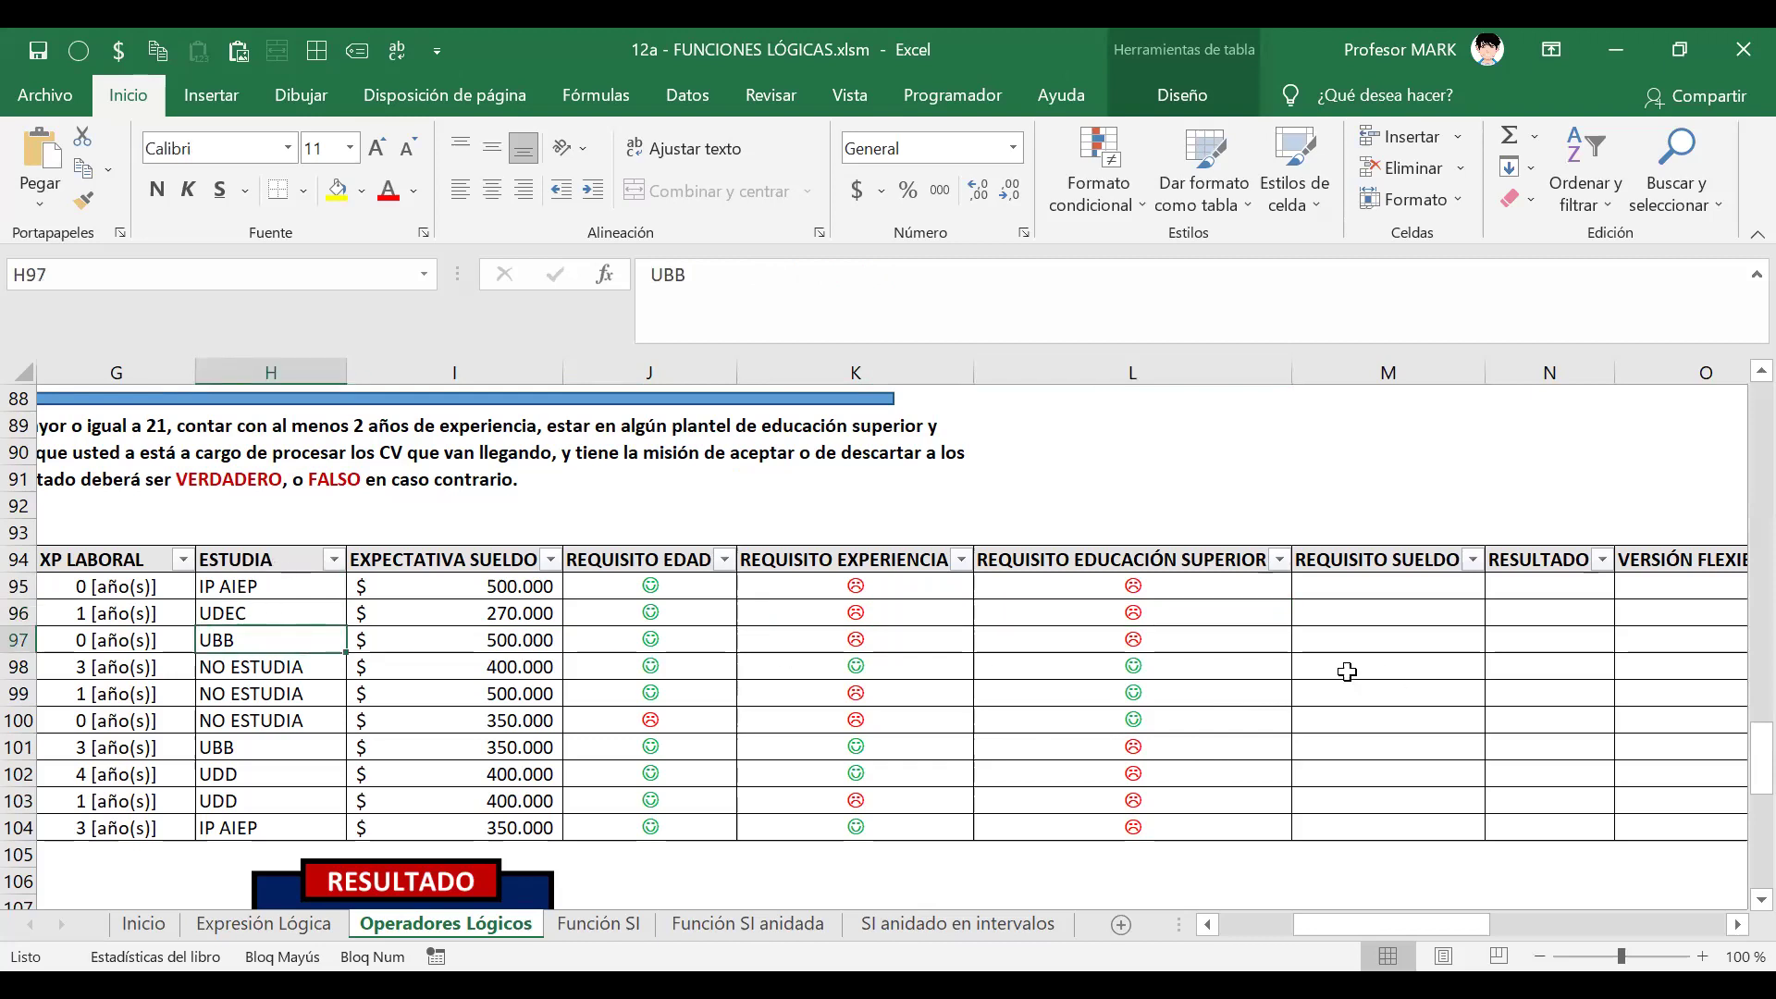
left_click(1216, 633)
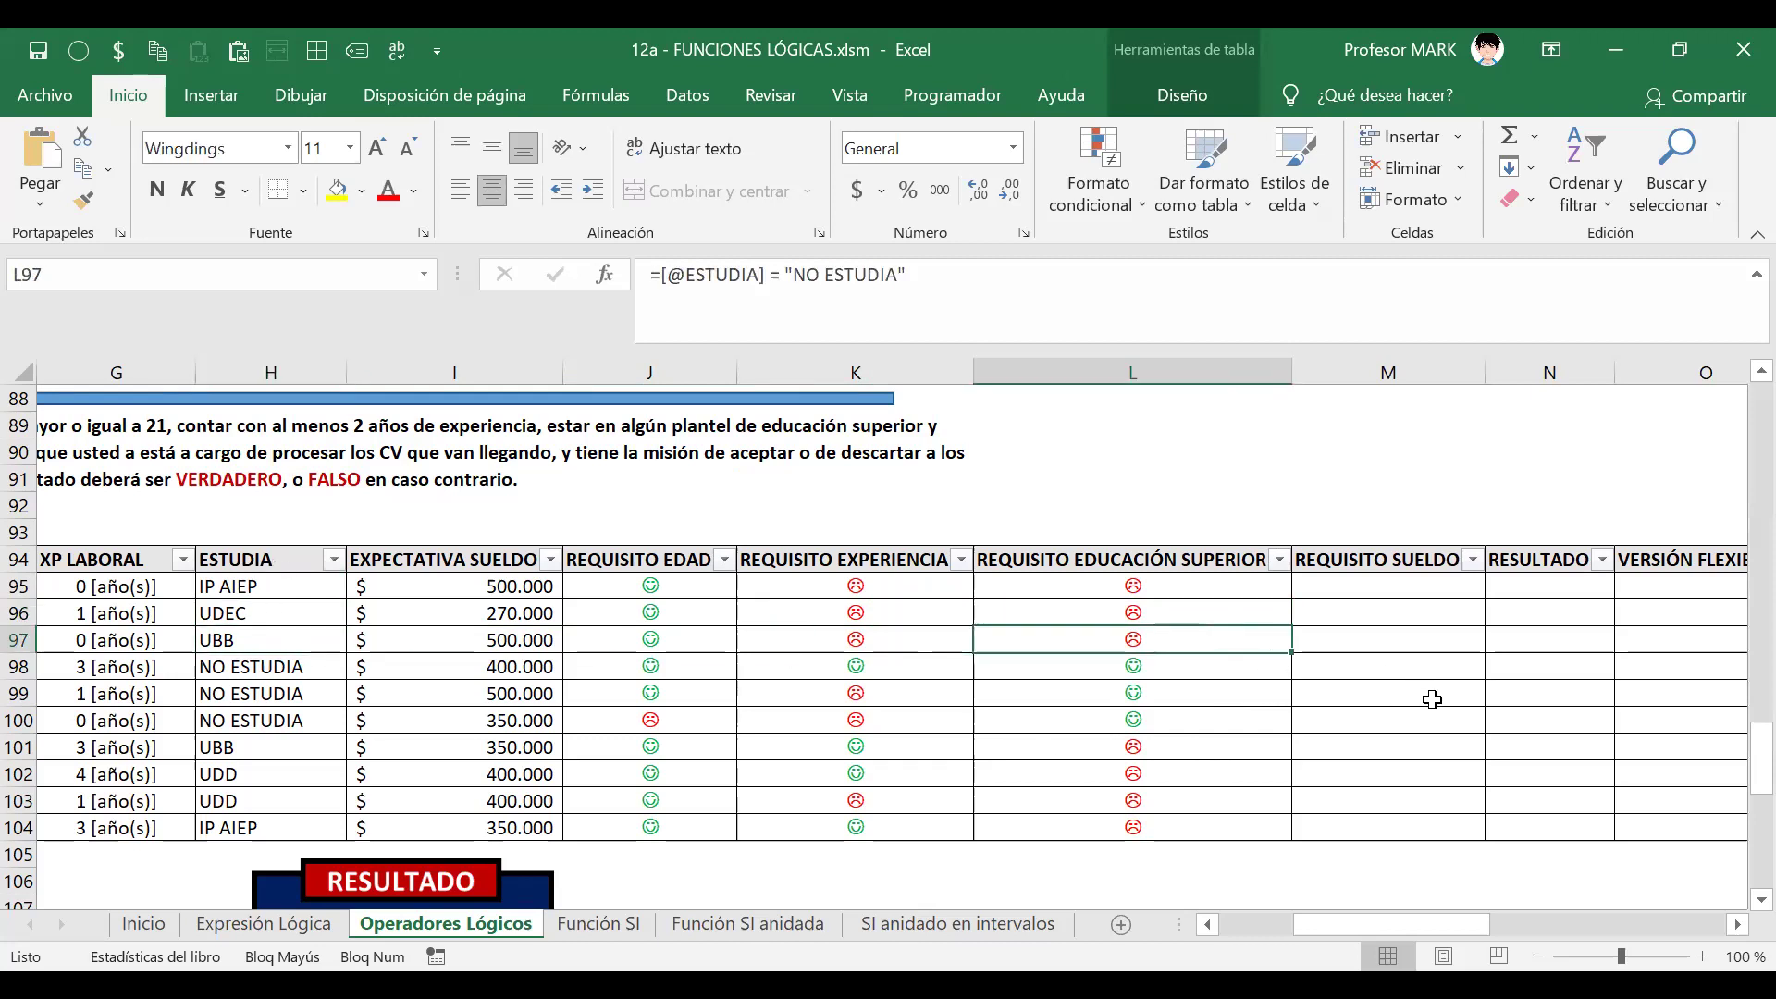
left_click(1207, 583)
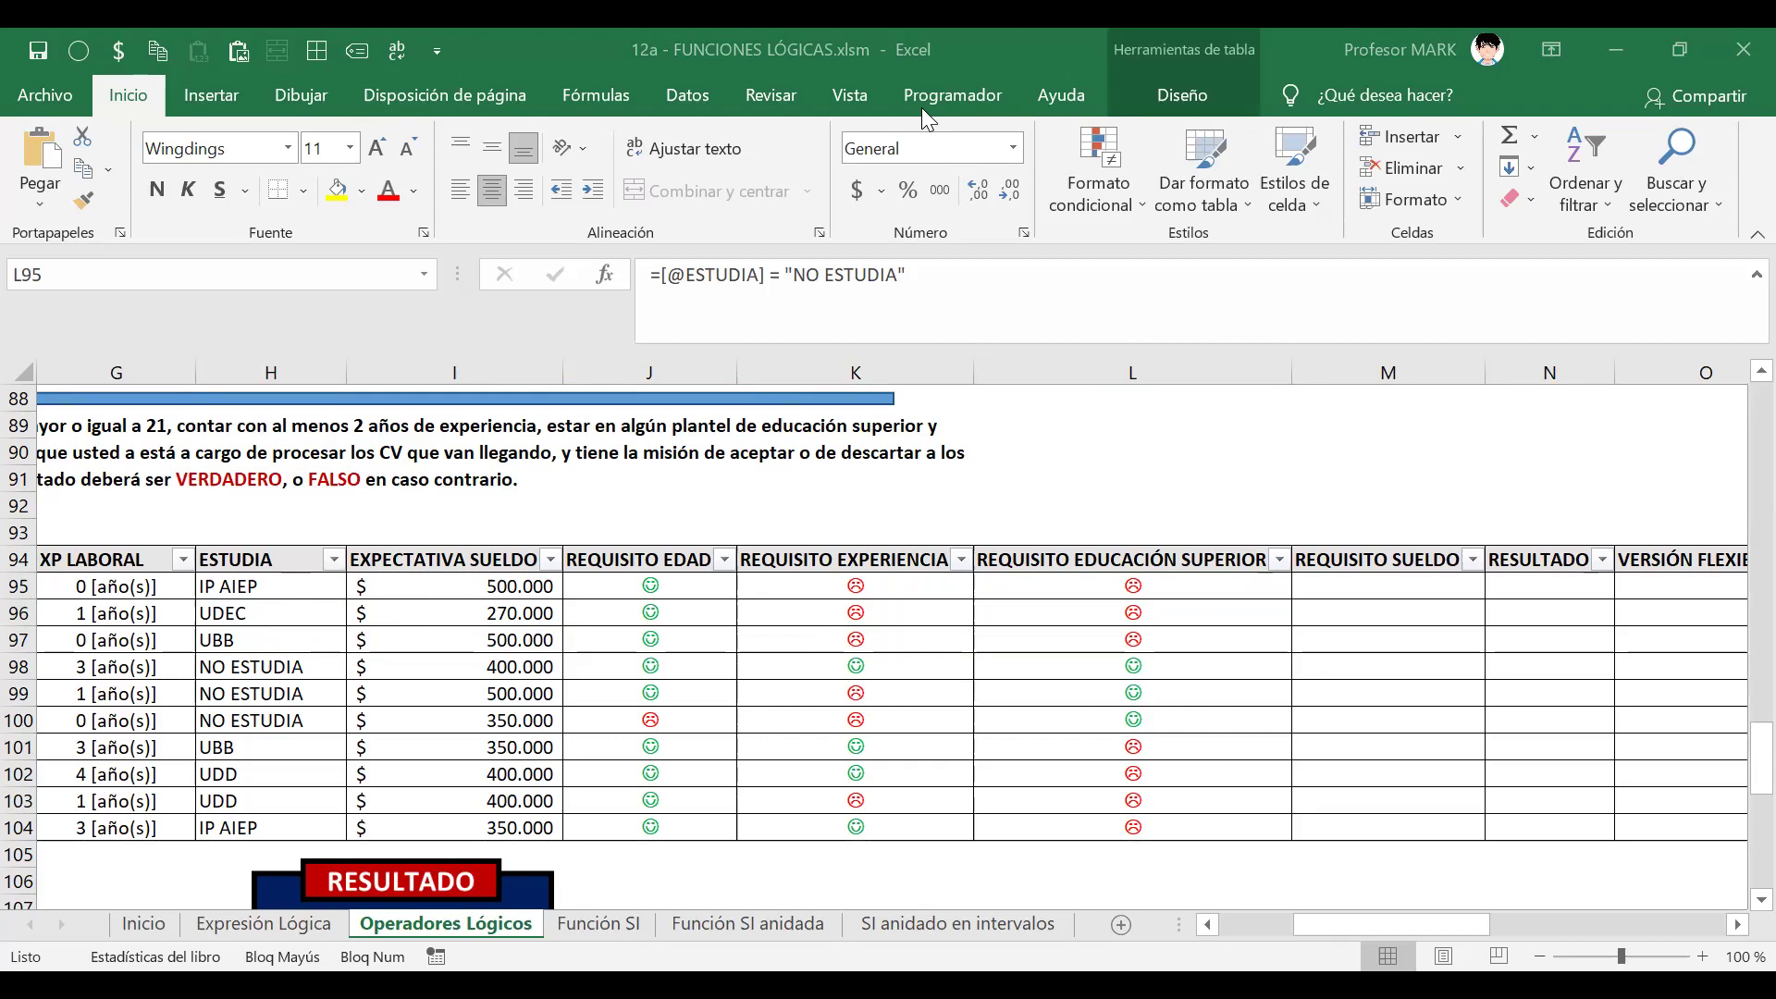
left_click(1175, 598)
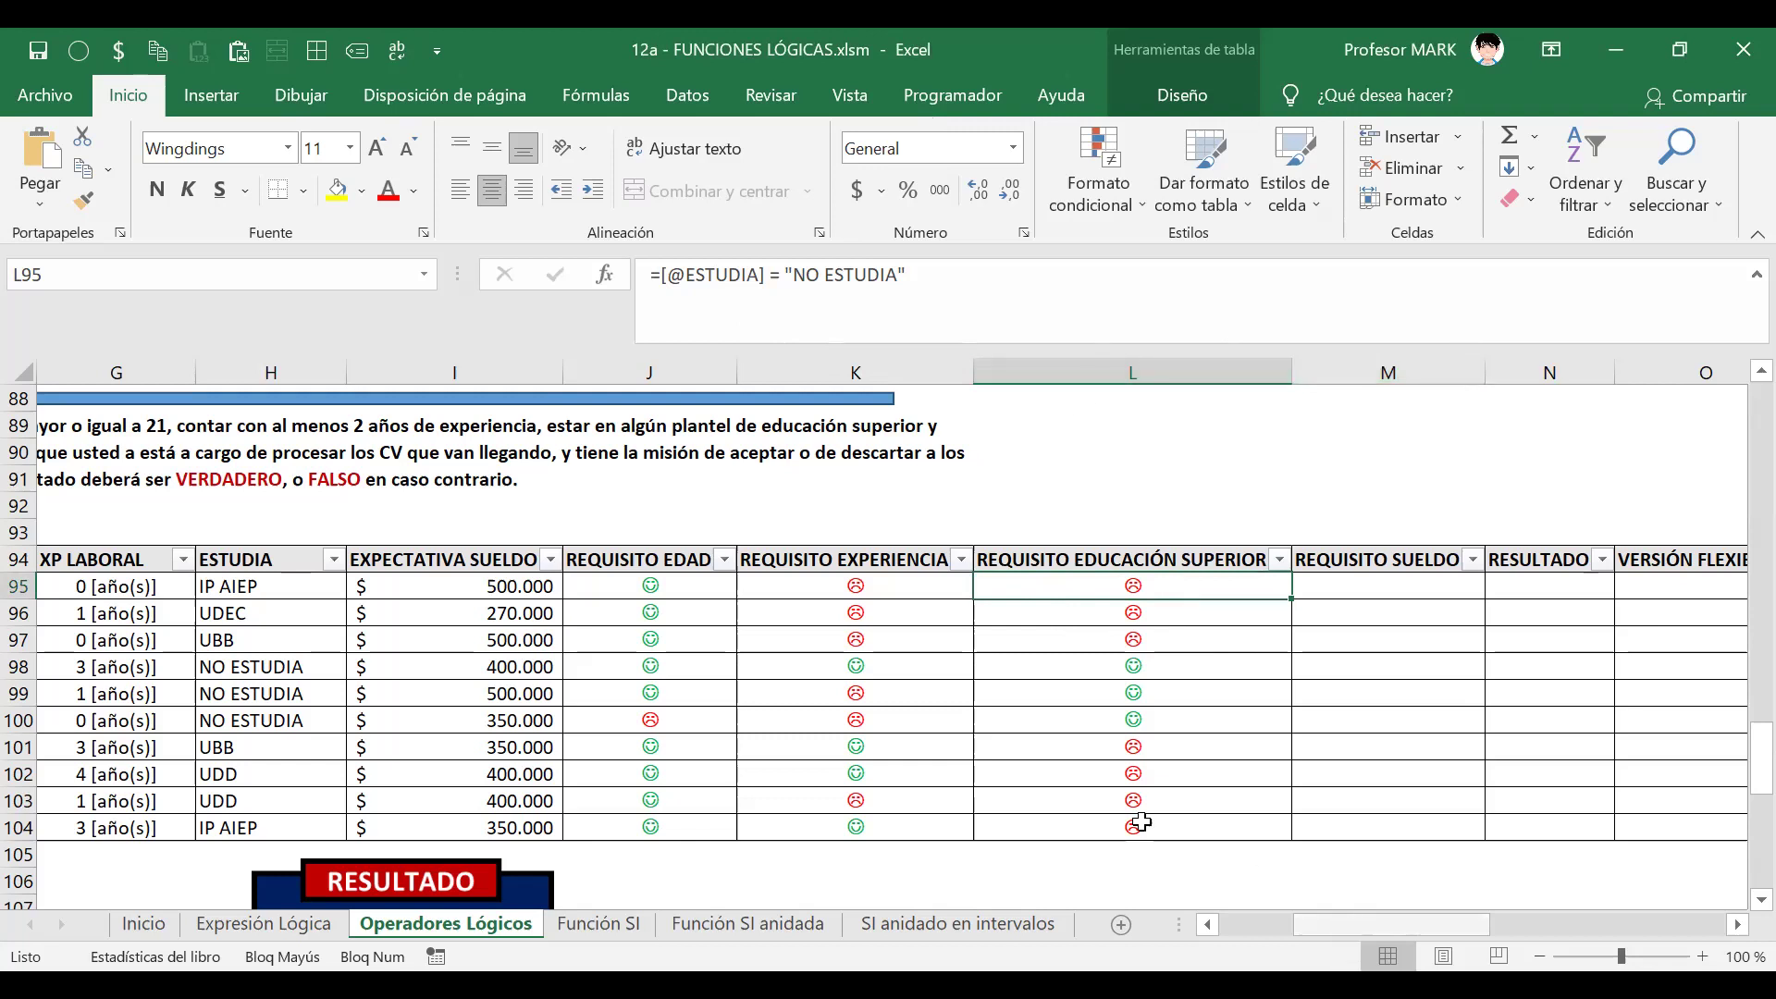
scroll(1141, 822, "up", 12)
scroll(1141, 821, "left", 3)
scroll(971, 621, "down", 2)
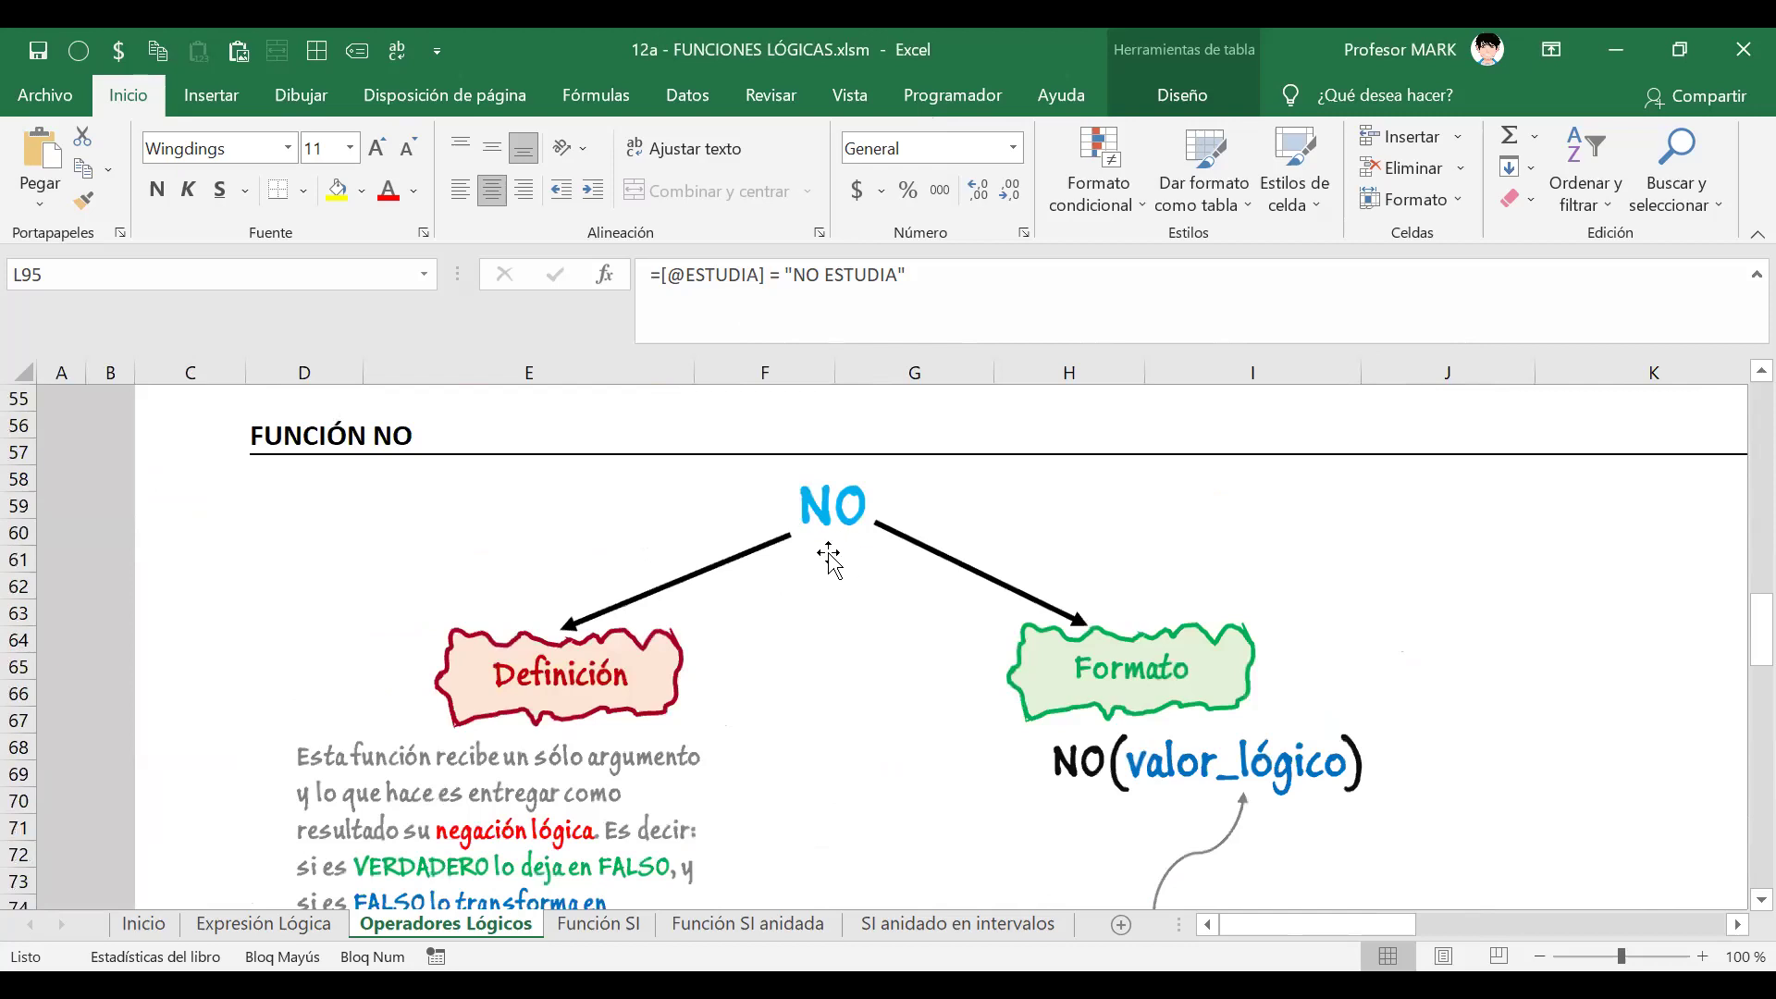
scroll(829, 555, "down", 3)
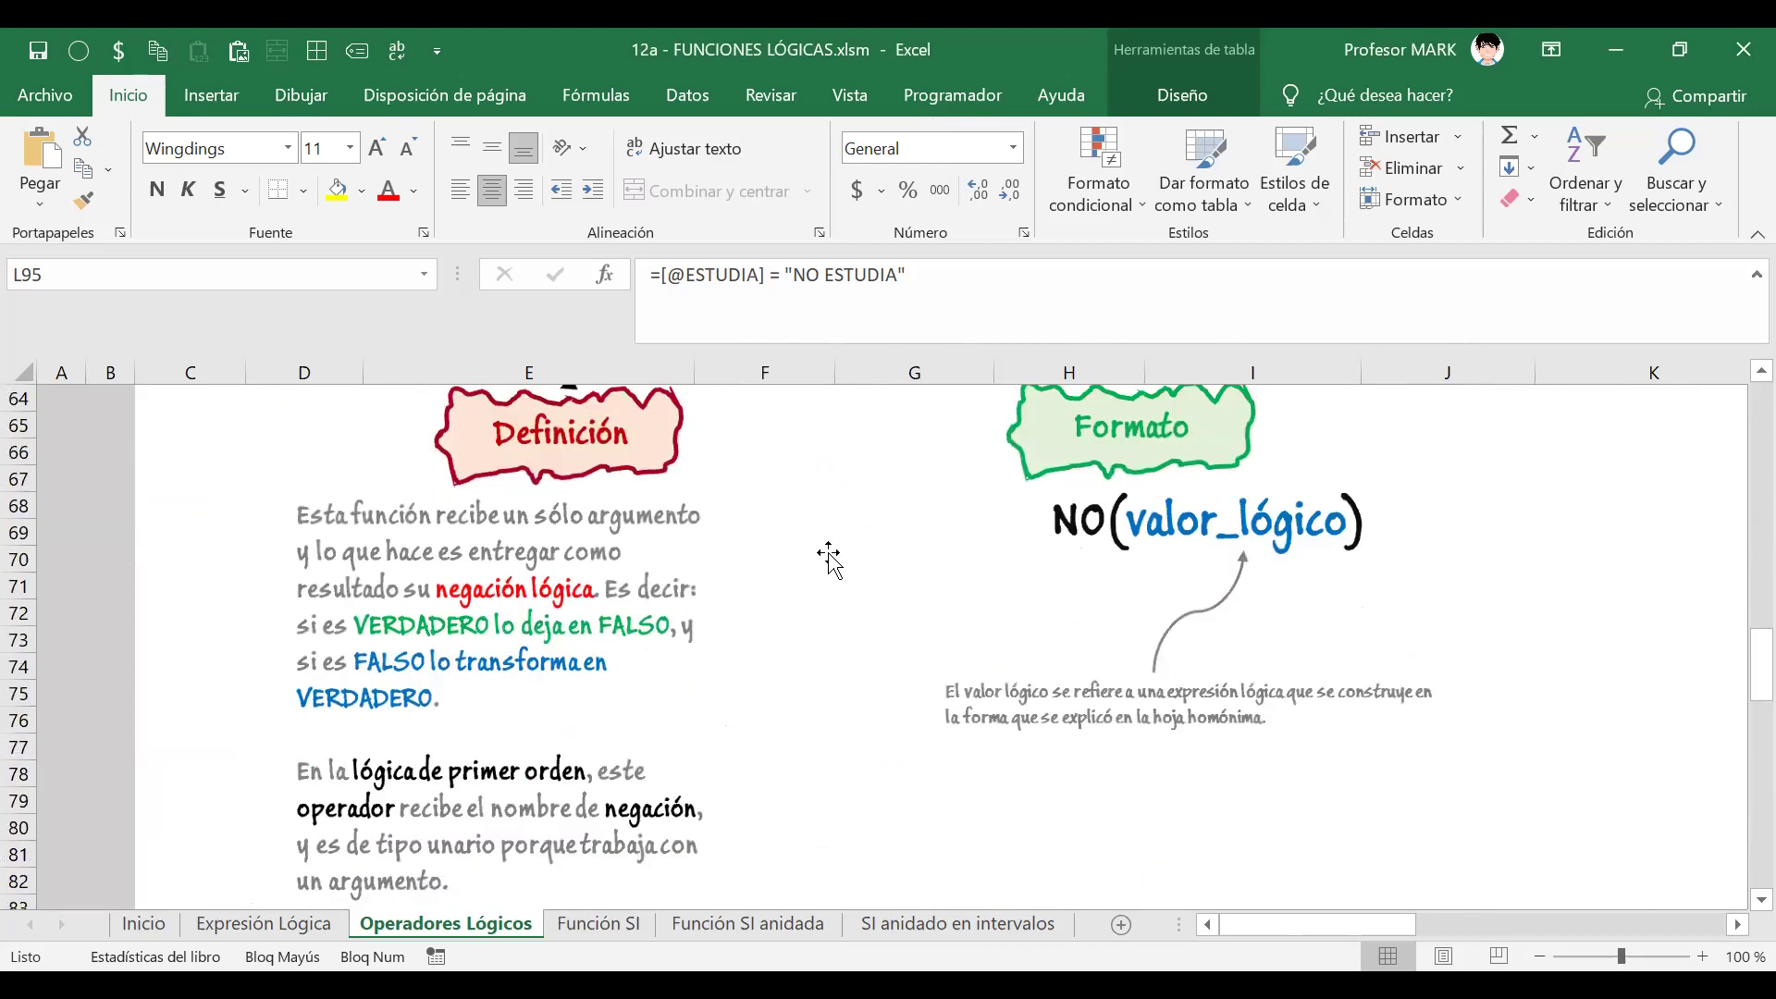
scroll(1008, 463, "up", 2)
scroll(912, 532, "down", 2)
scroll(605, 758, "down", 5)
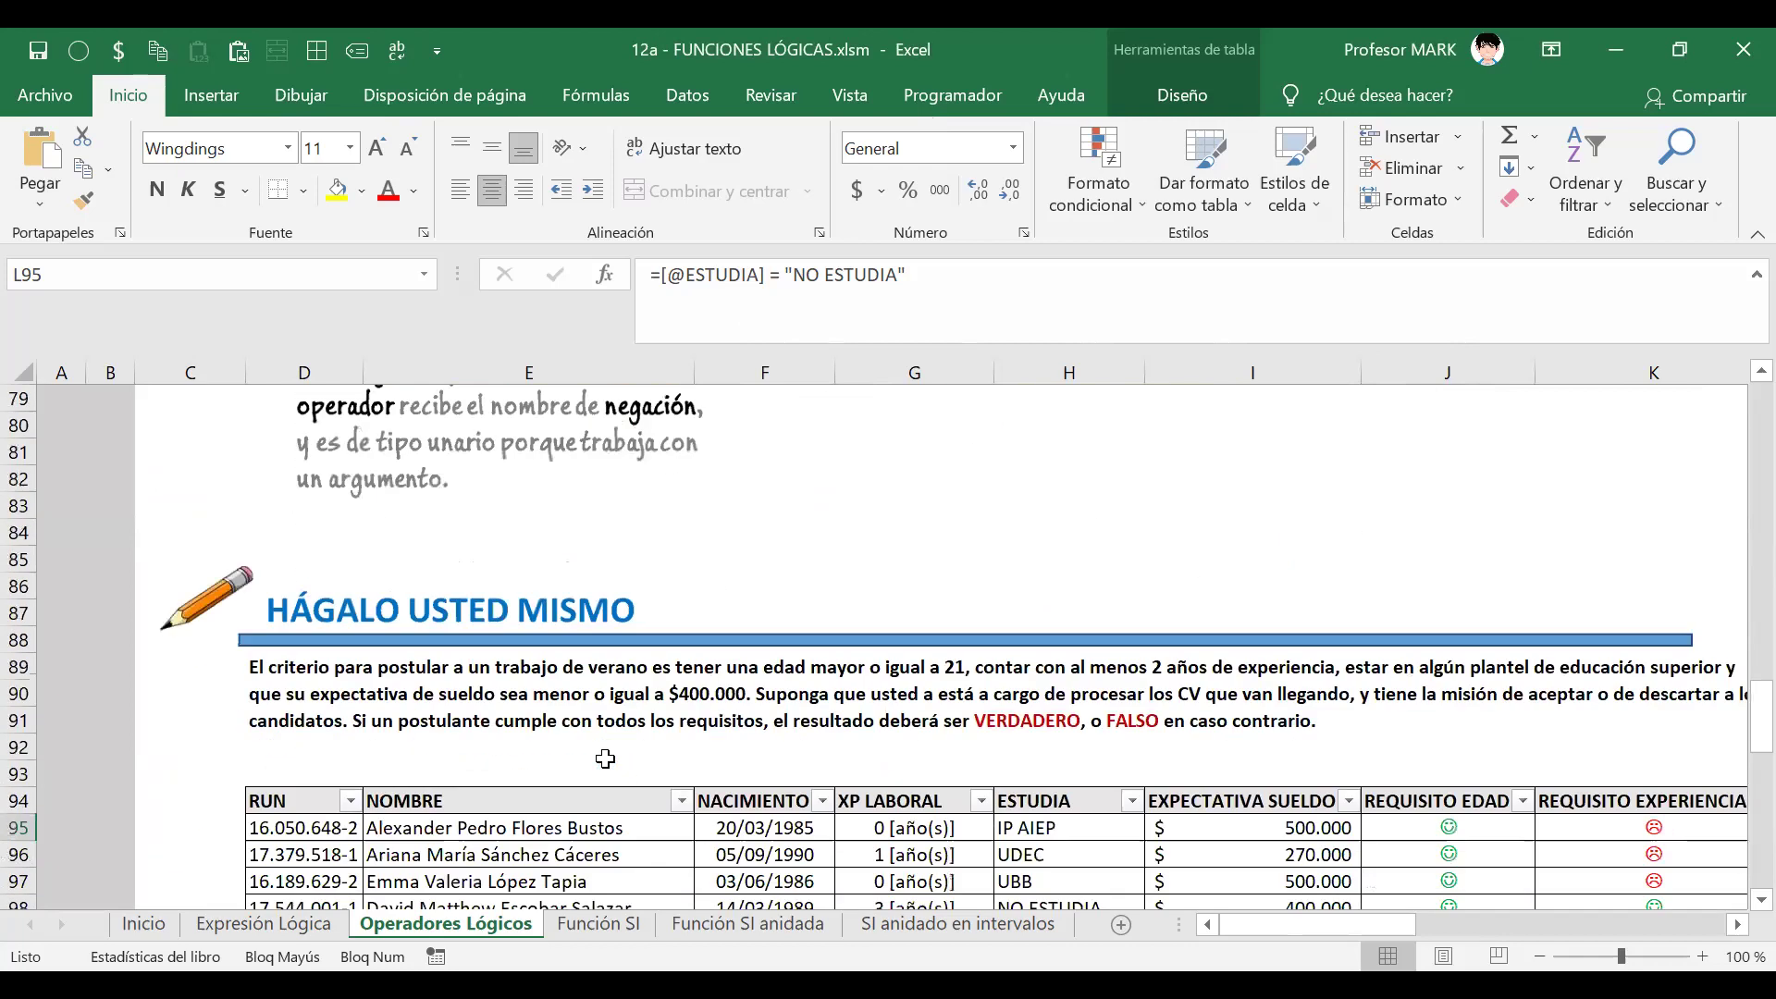
scroll(605, 758, "down", 3)
left_click_drag(1339, 925, 1415, 920)
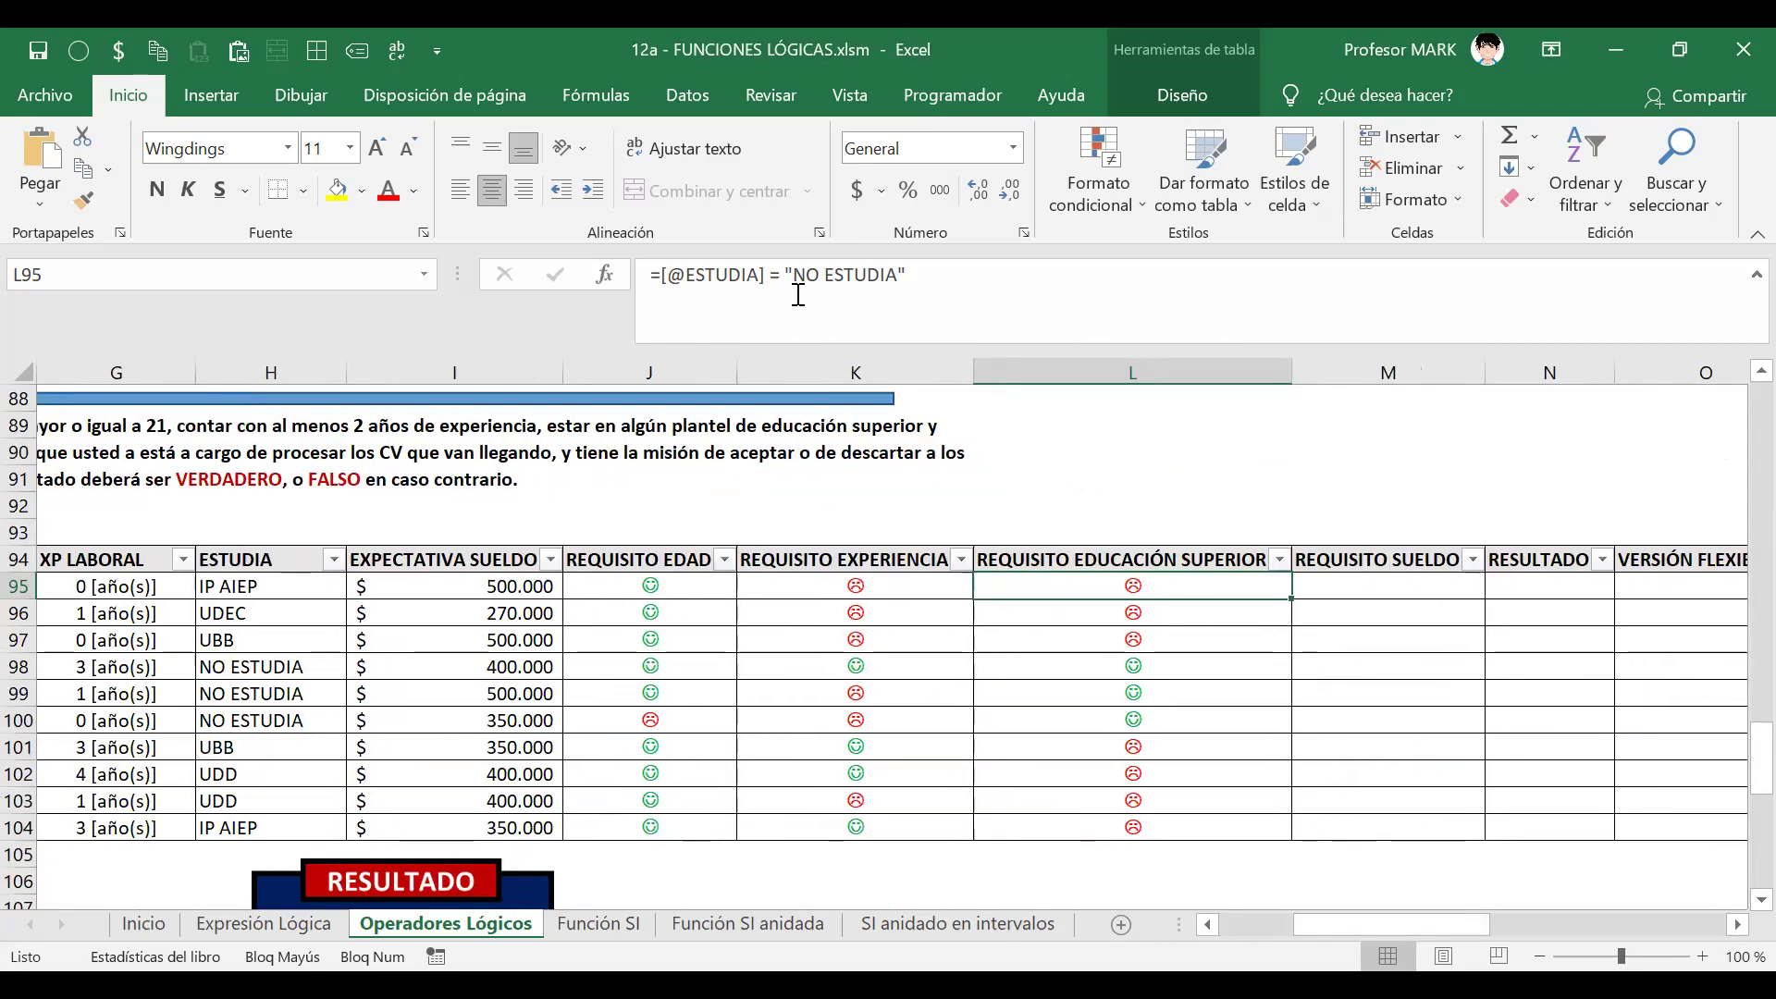
left_click(654, 268)
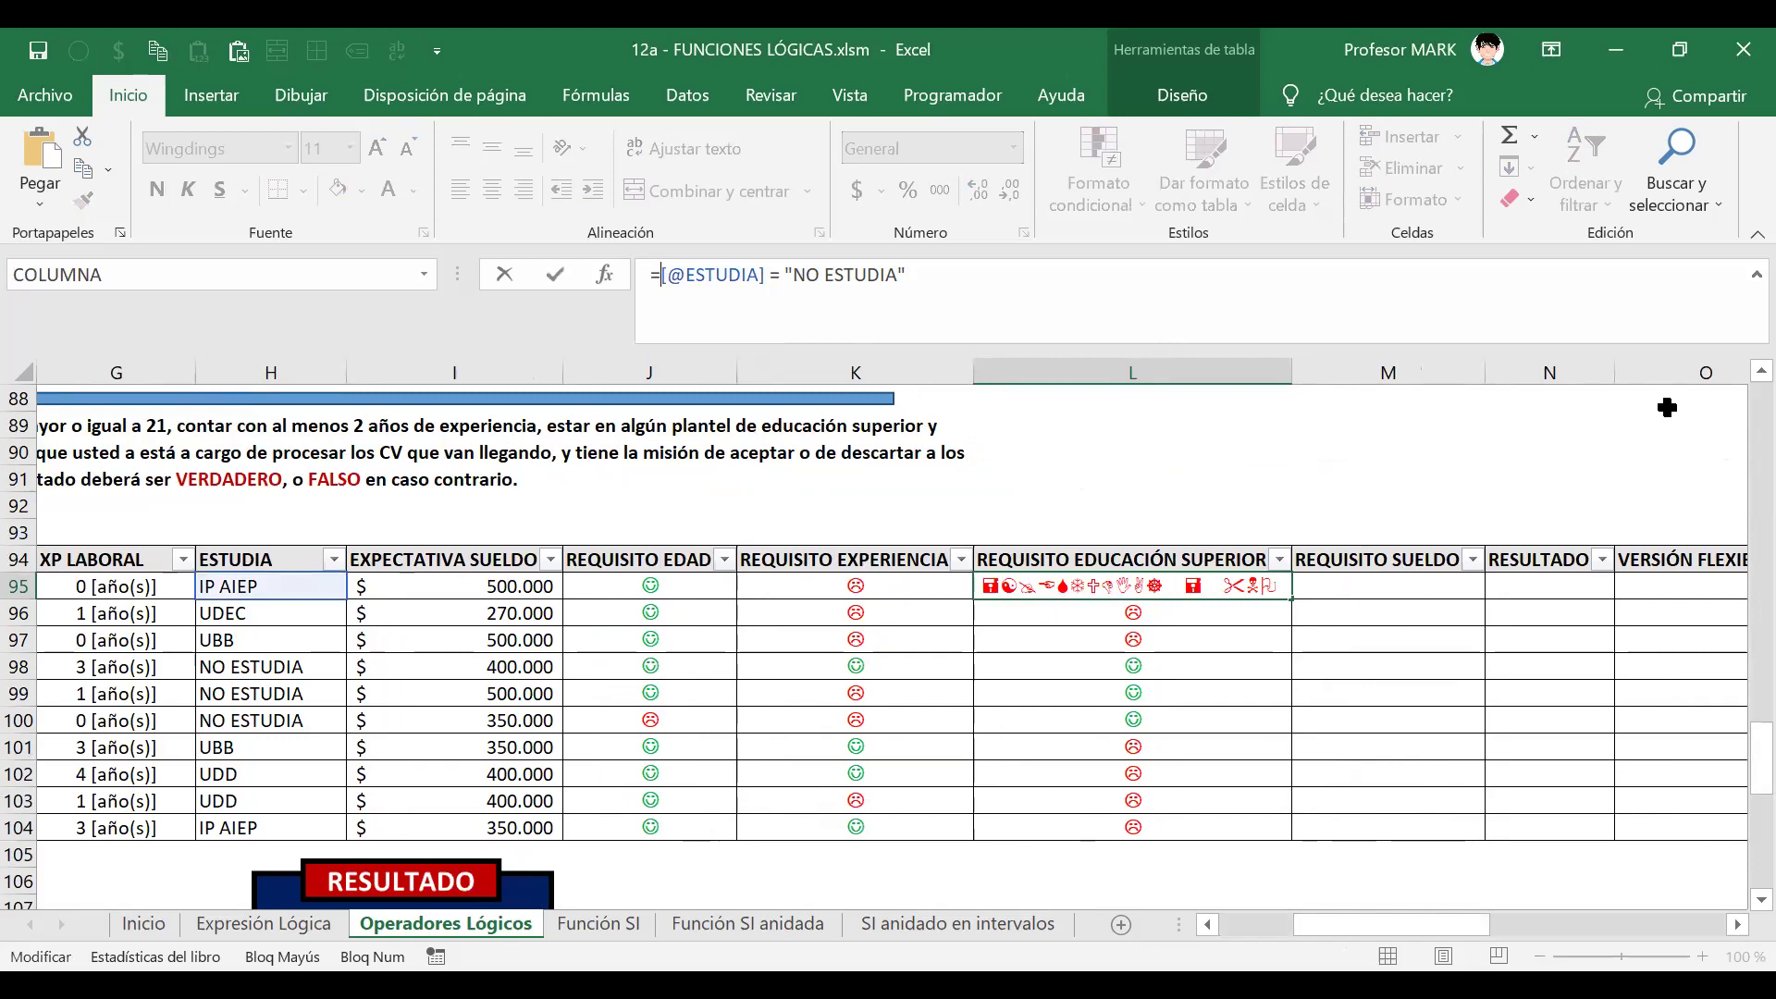
type("NO(")
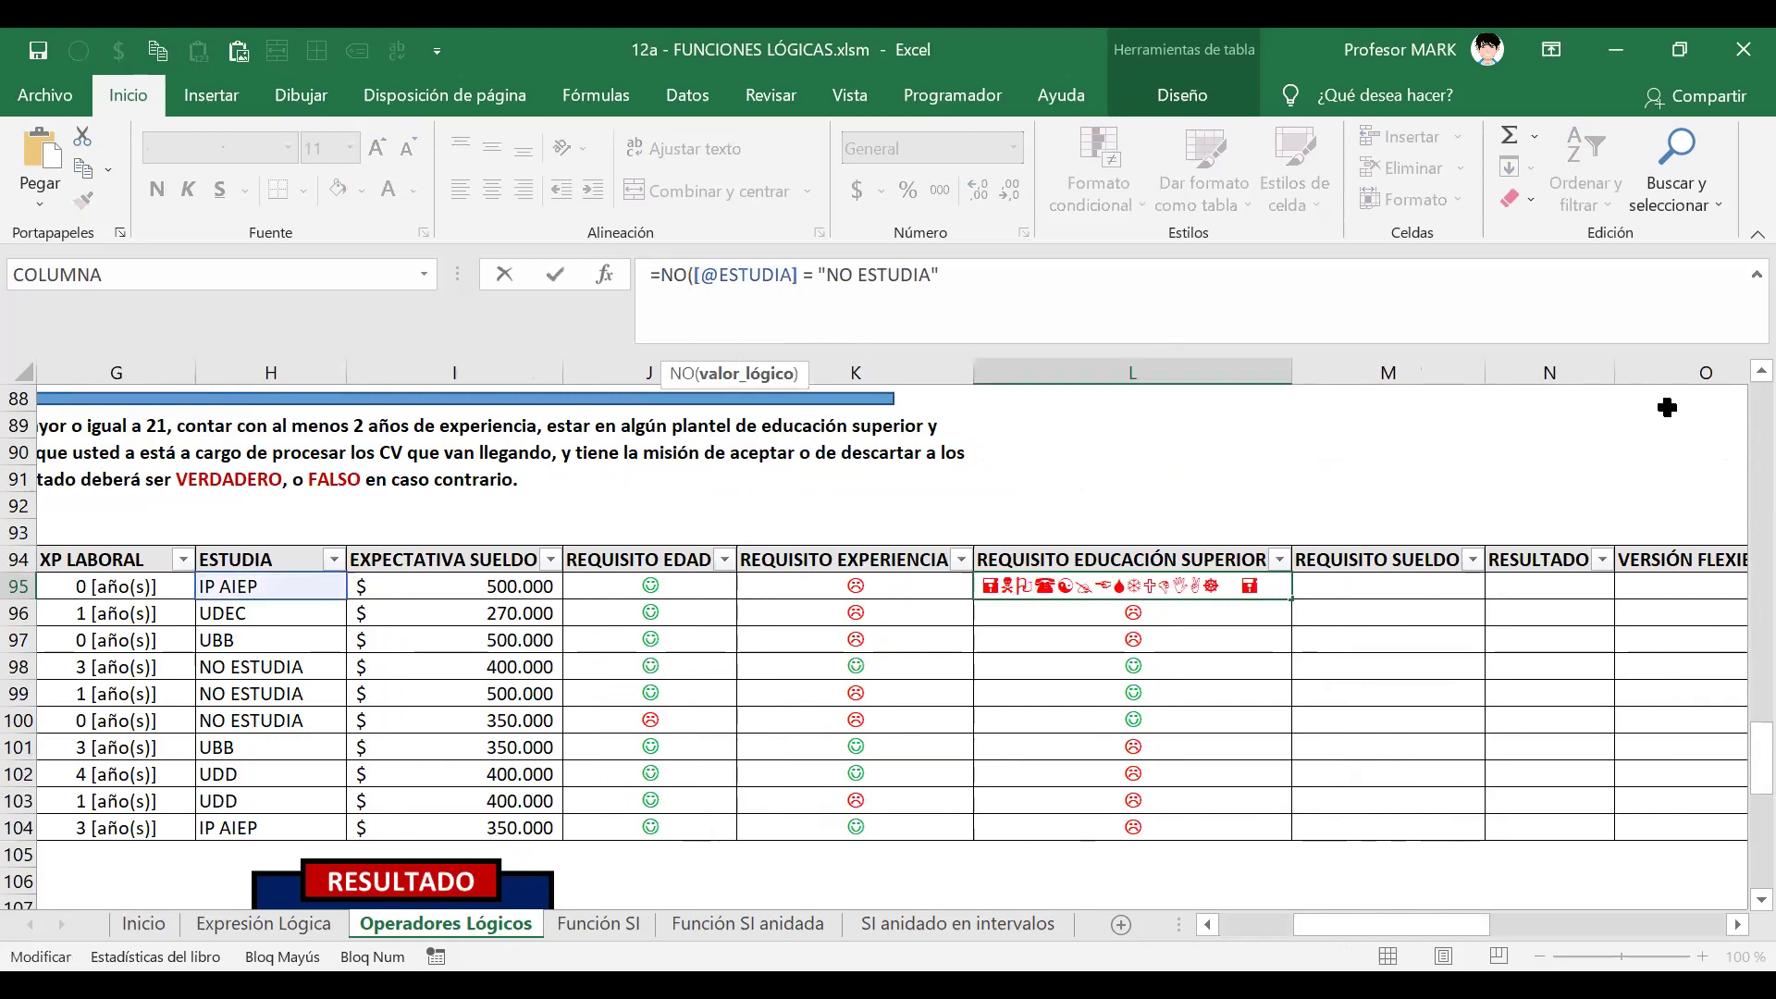
key("End")
type(")")
key("ctrl+Return")
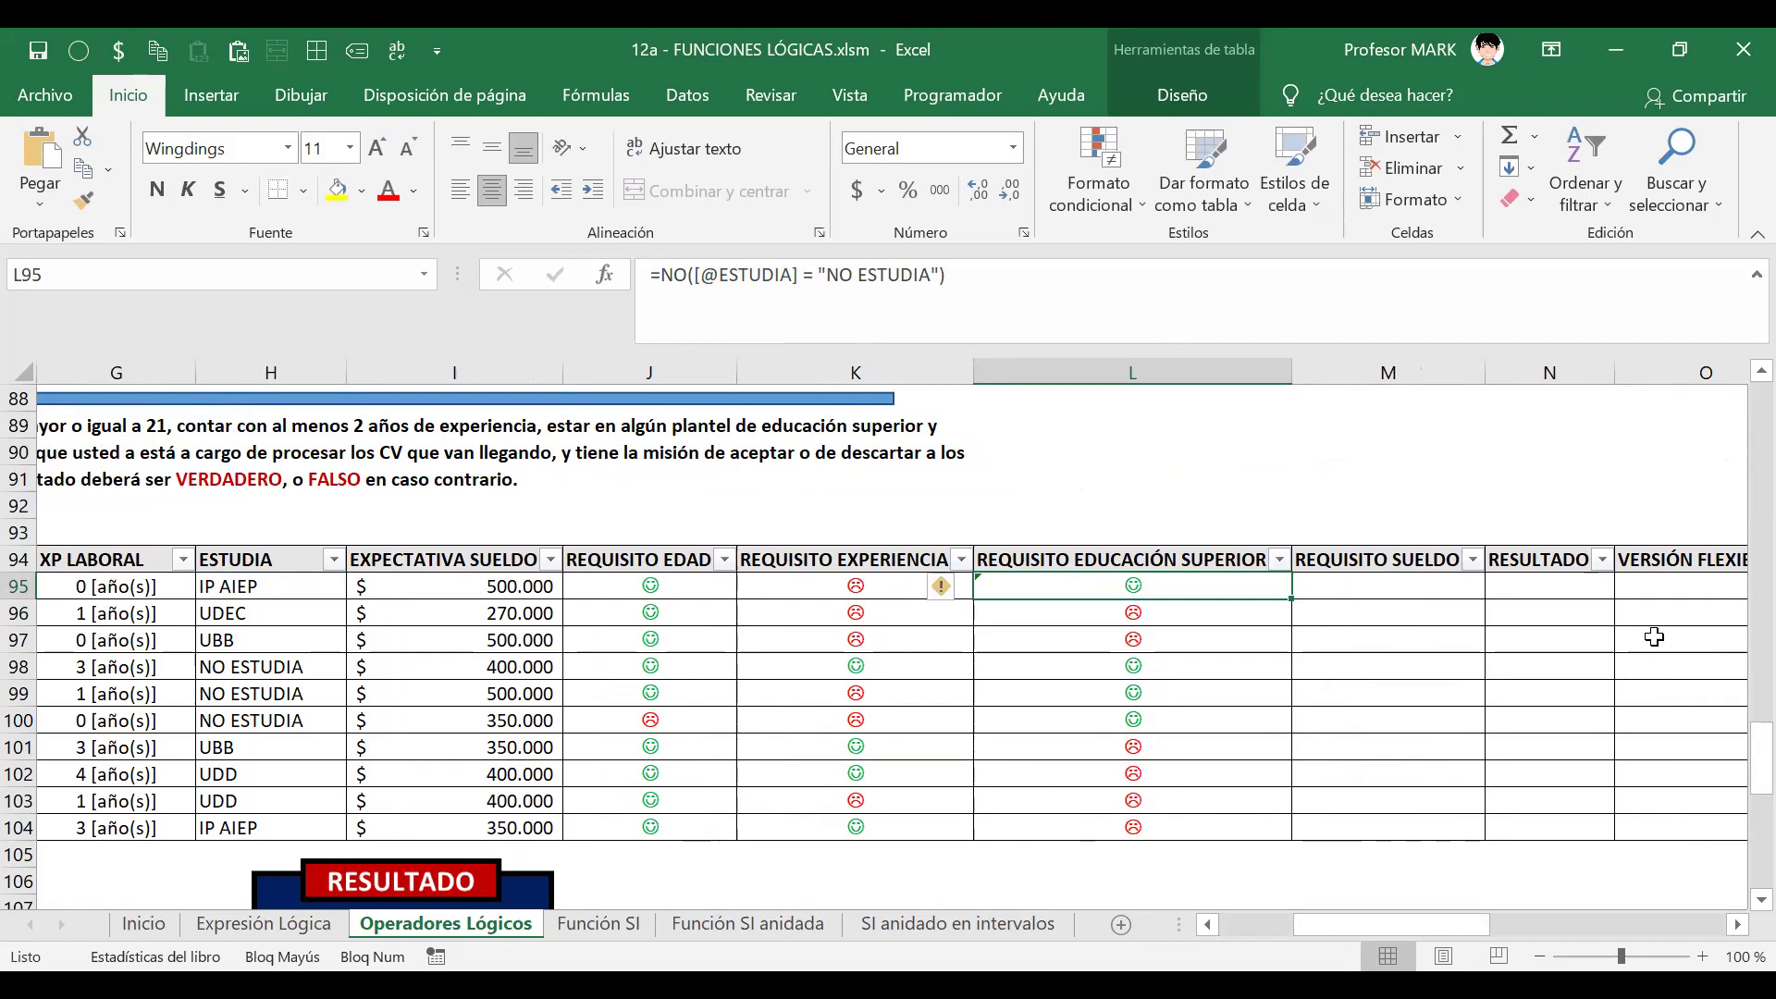
key("ctrl+z")
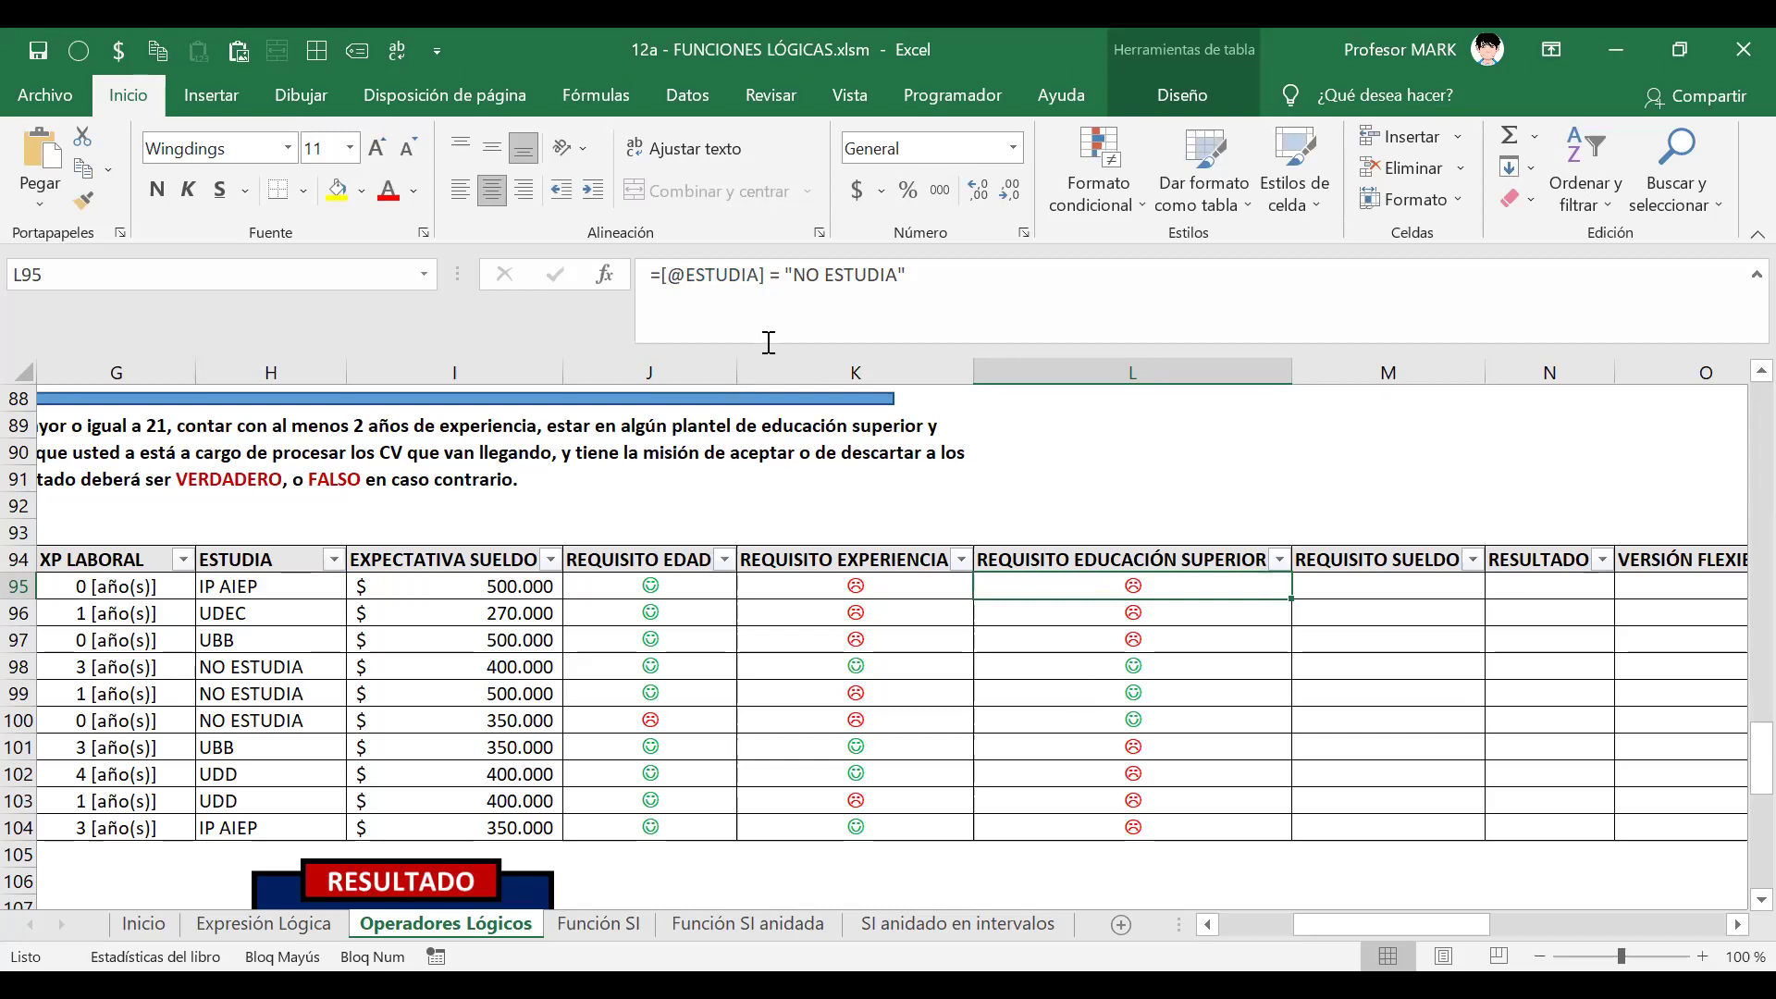
- Adjust the spacing around = and inside "NO ESTUDIA" in the education formula
double_click(773, 275)
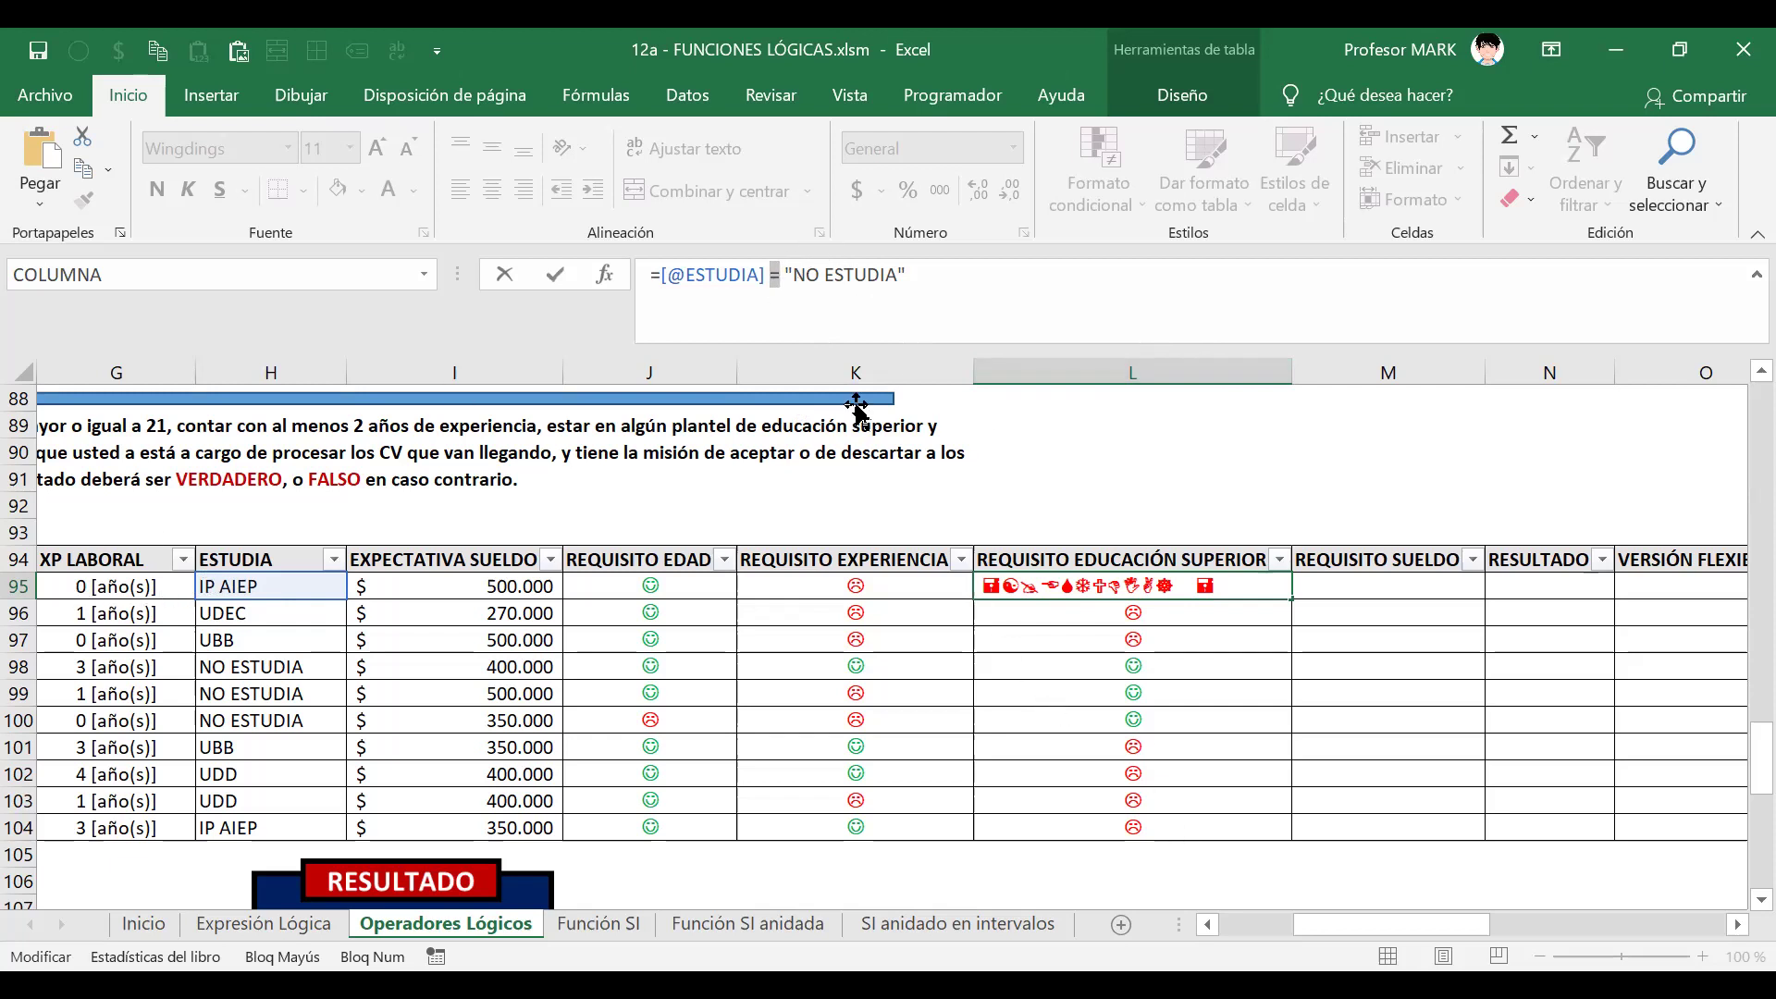
left_click(785, 277)
key("BackSpace")
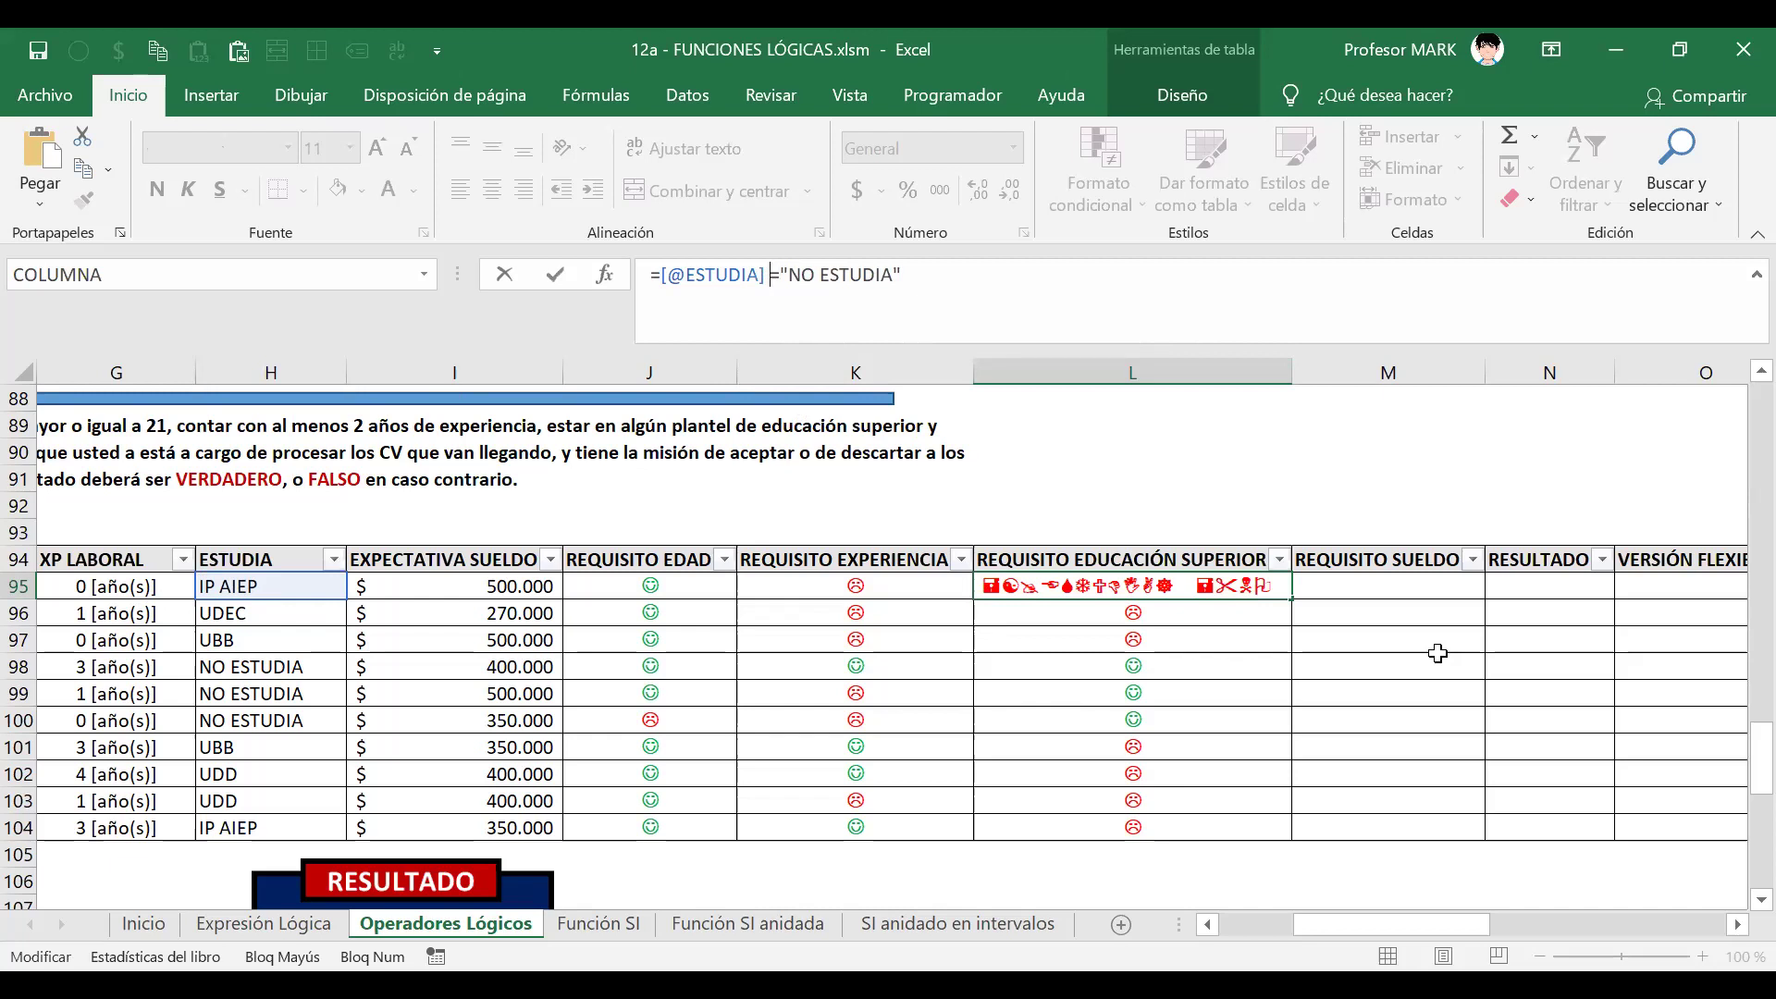
key("BackSpace")
key("End")
key("Left")
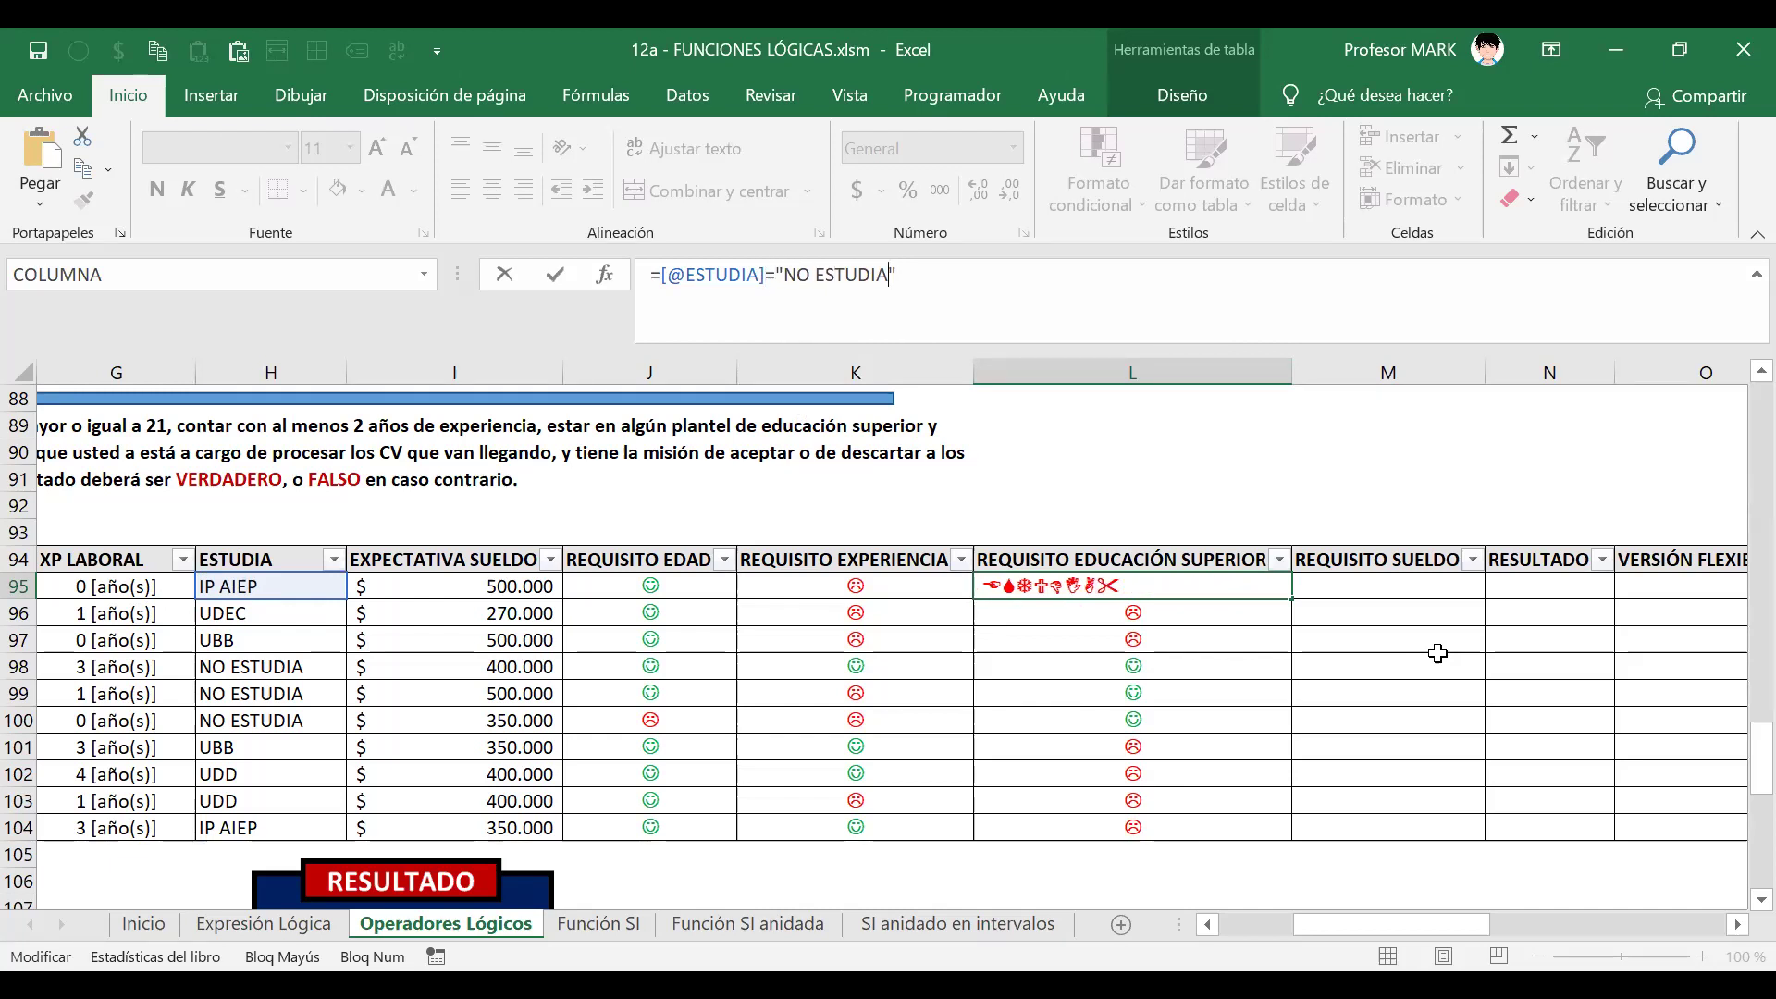
key("ctrl+Left")
key("ctrl+Left")
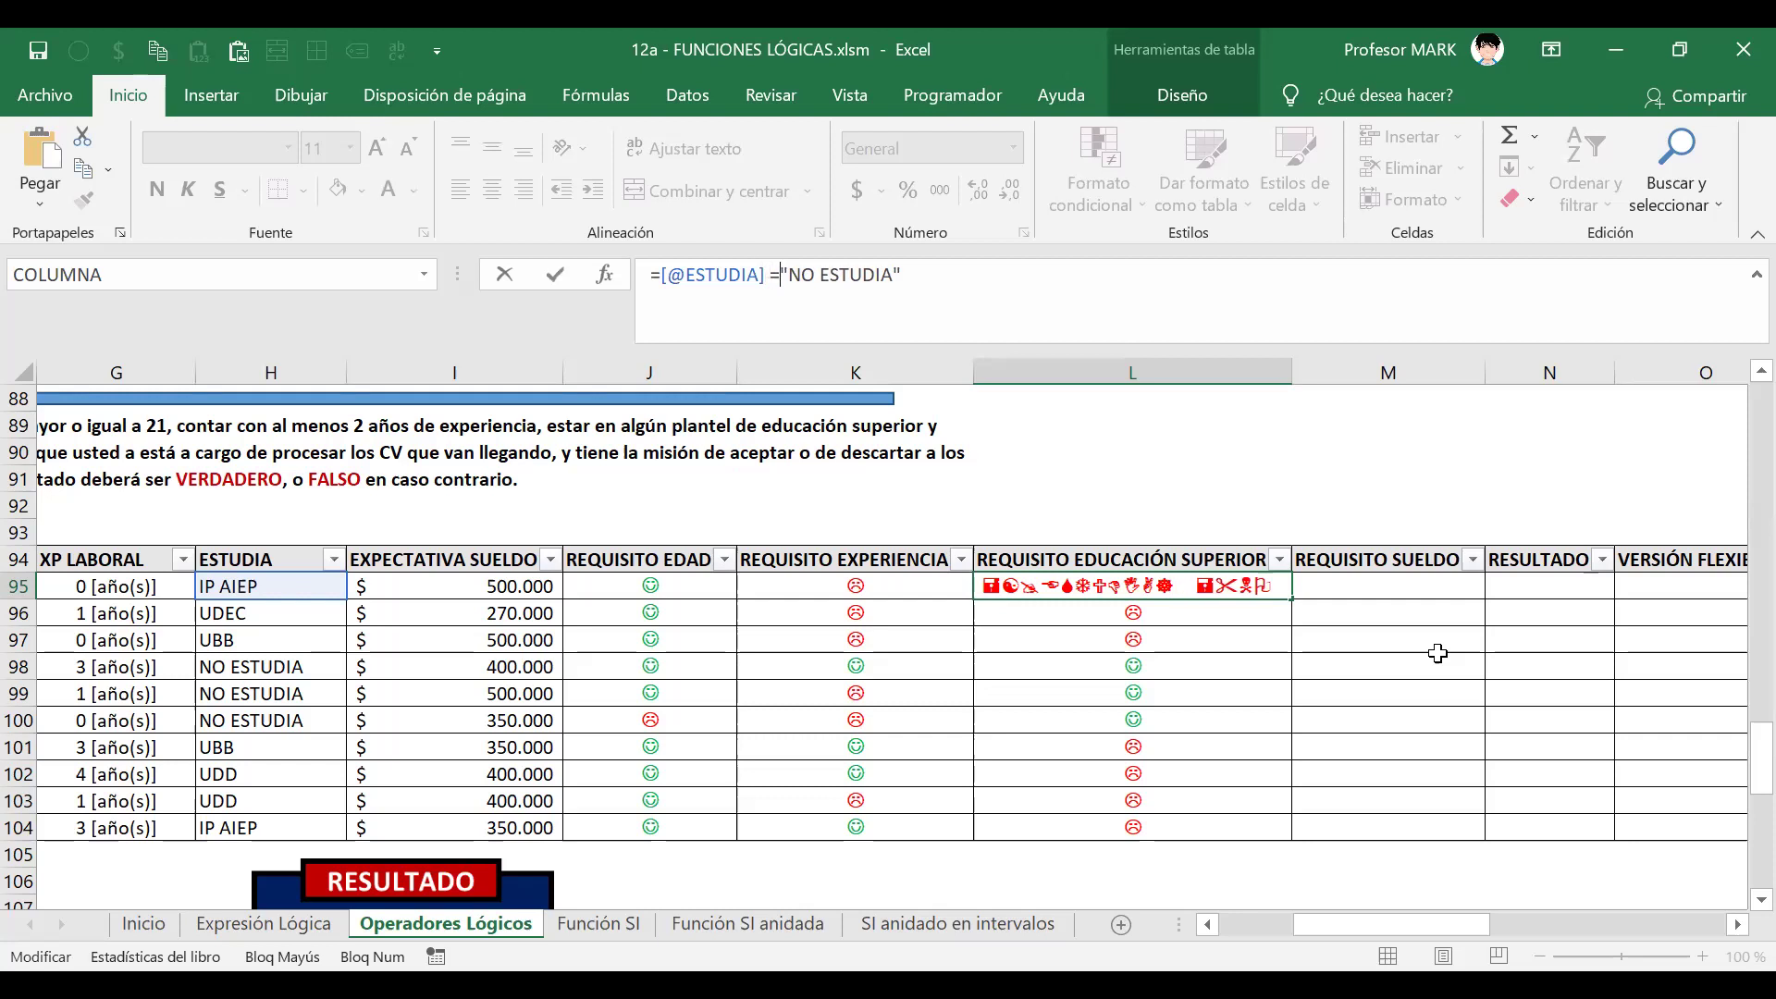
key("Right")
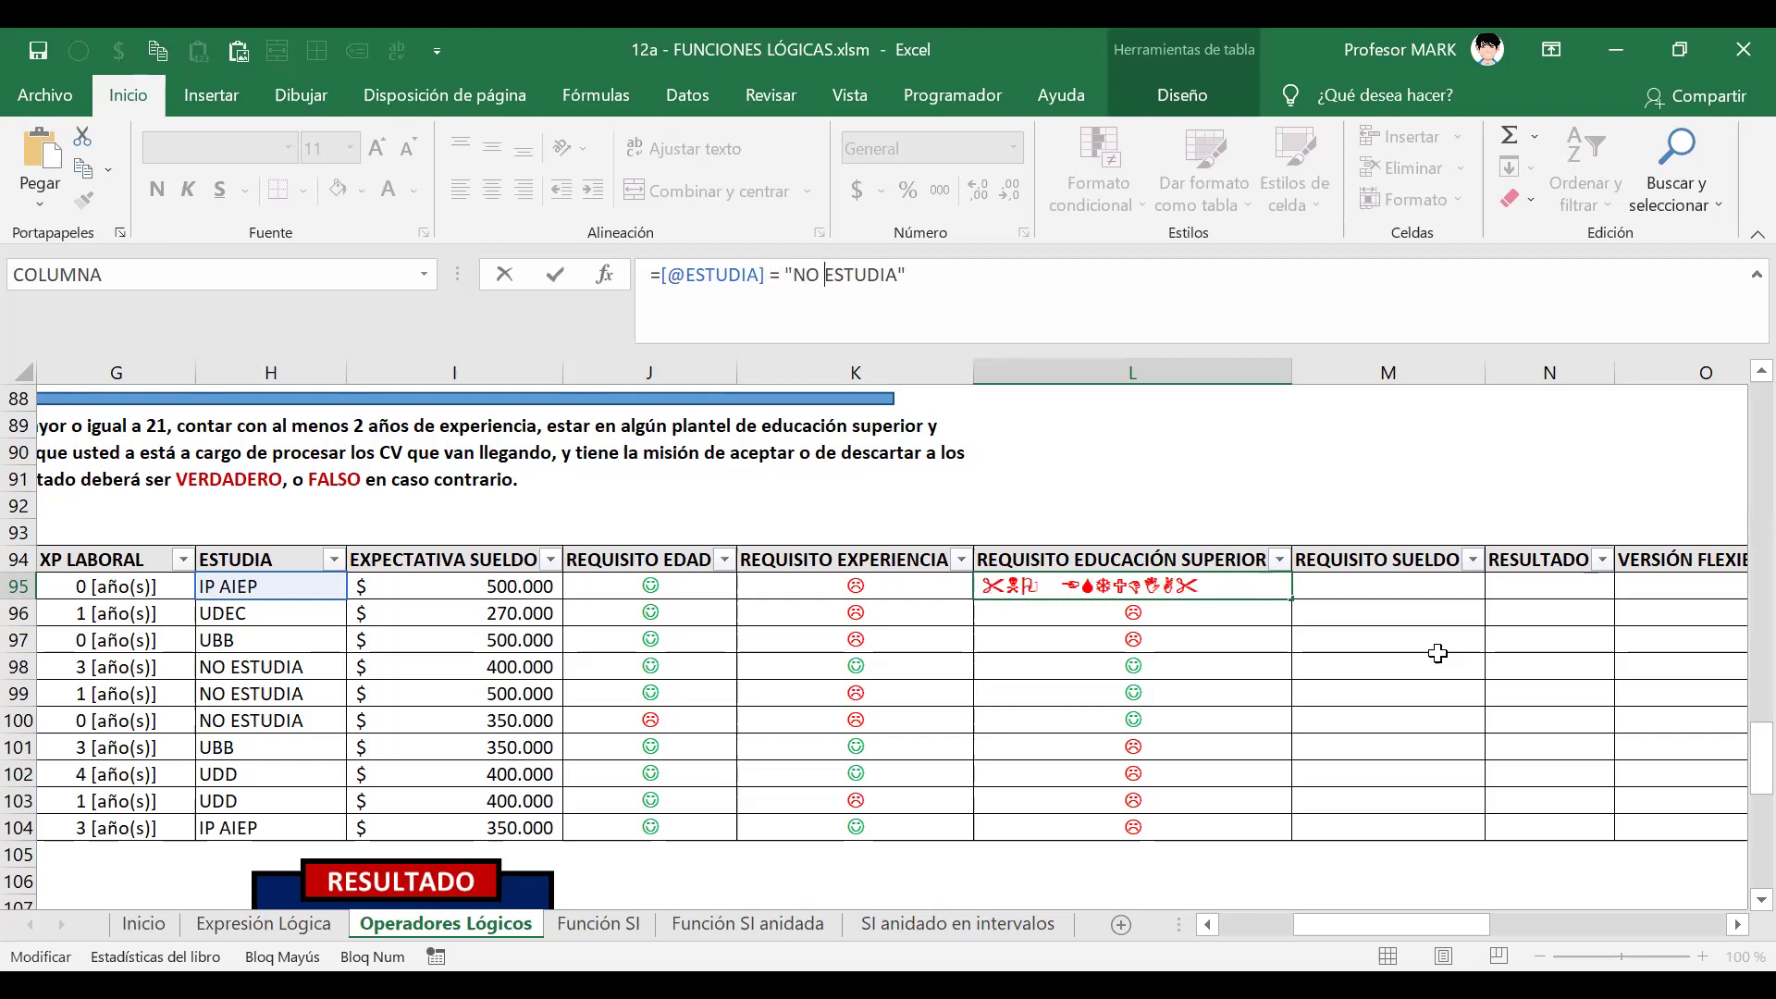
key("Return")
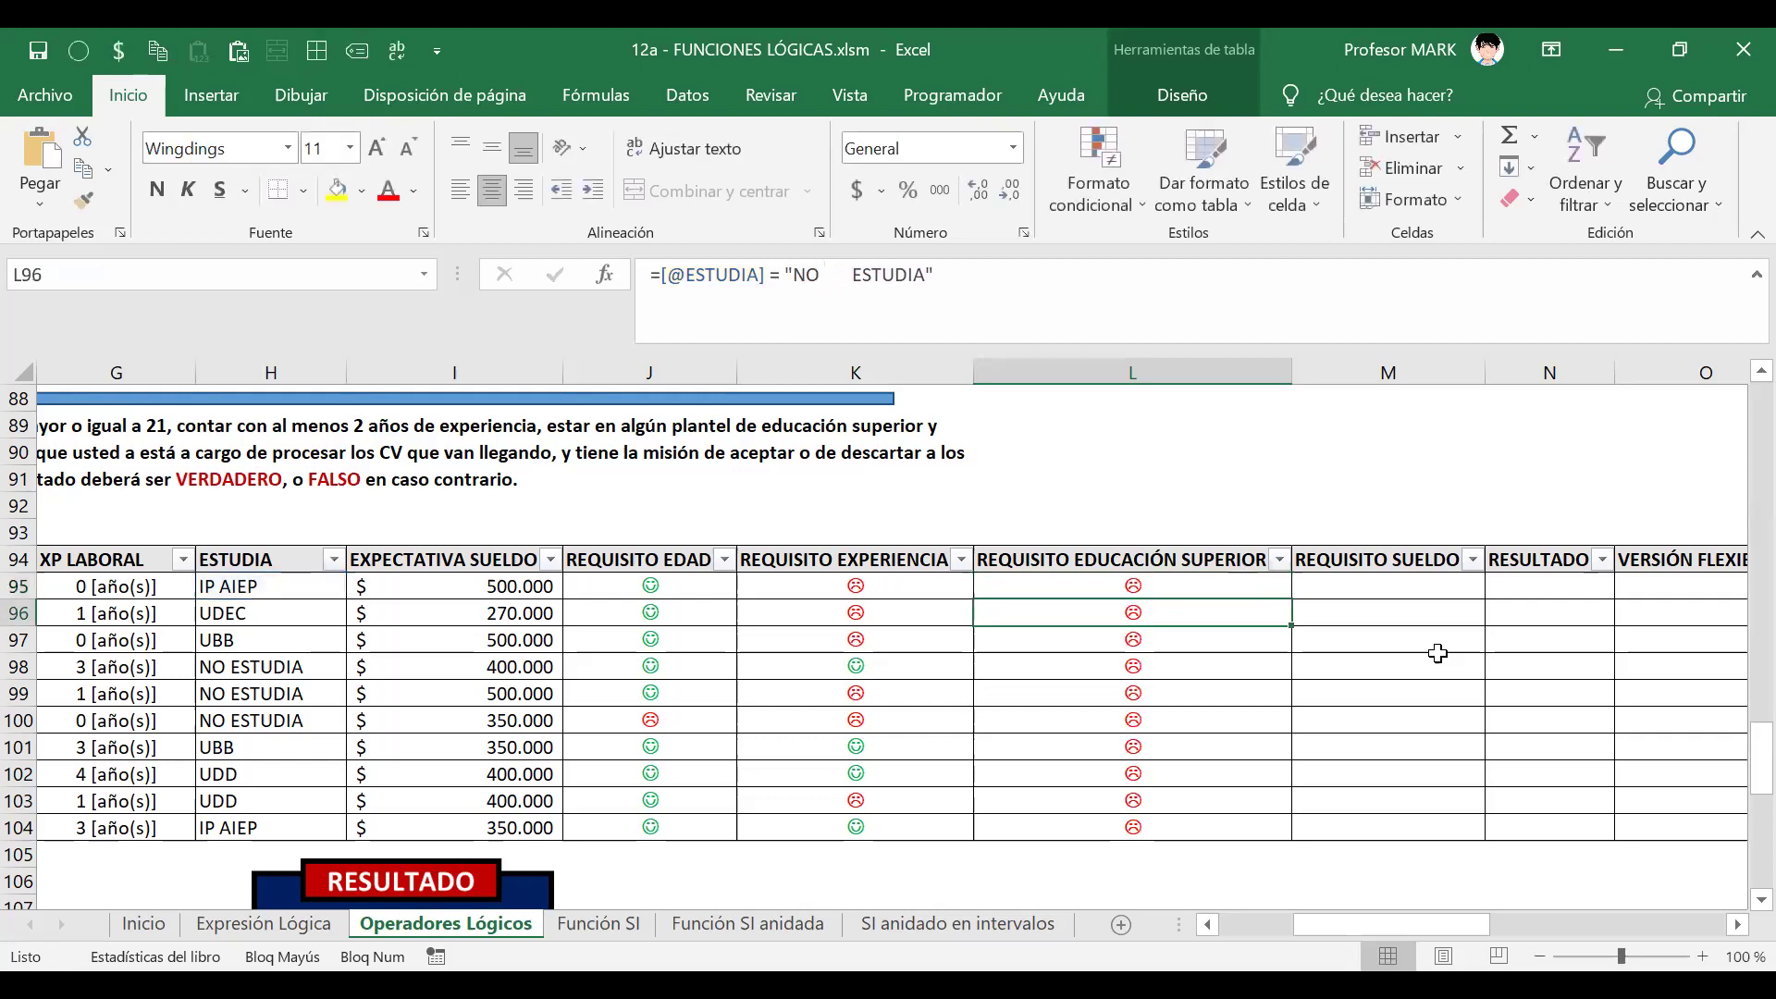
key("Up")
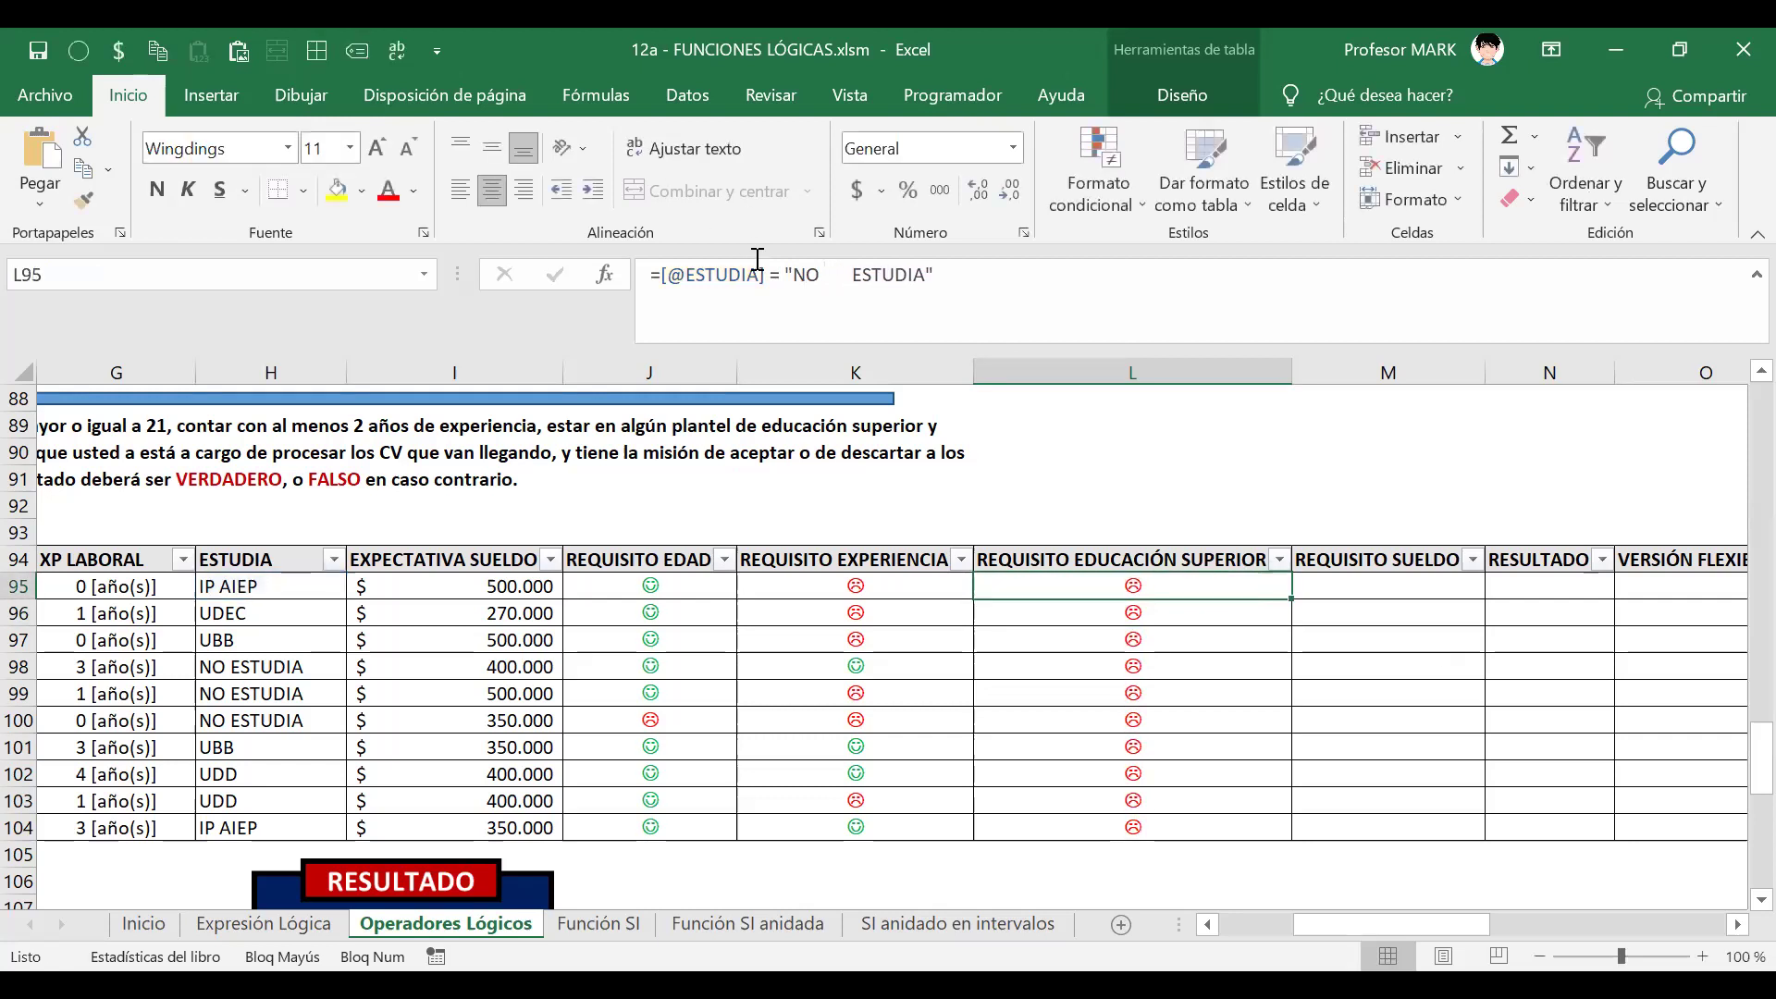
left_click(852, 275)
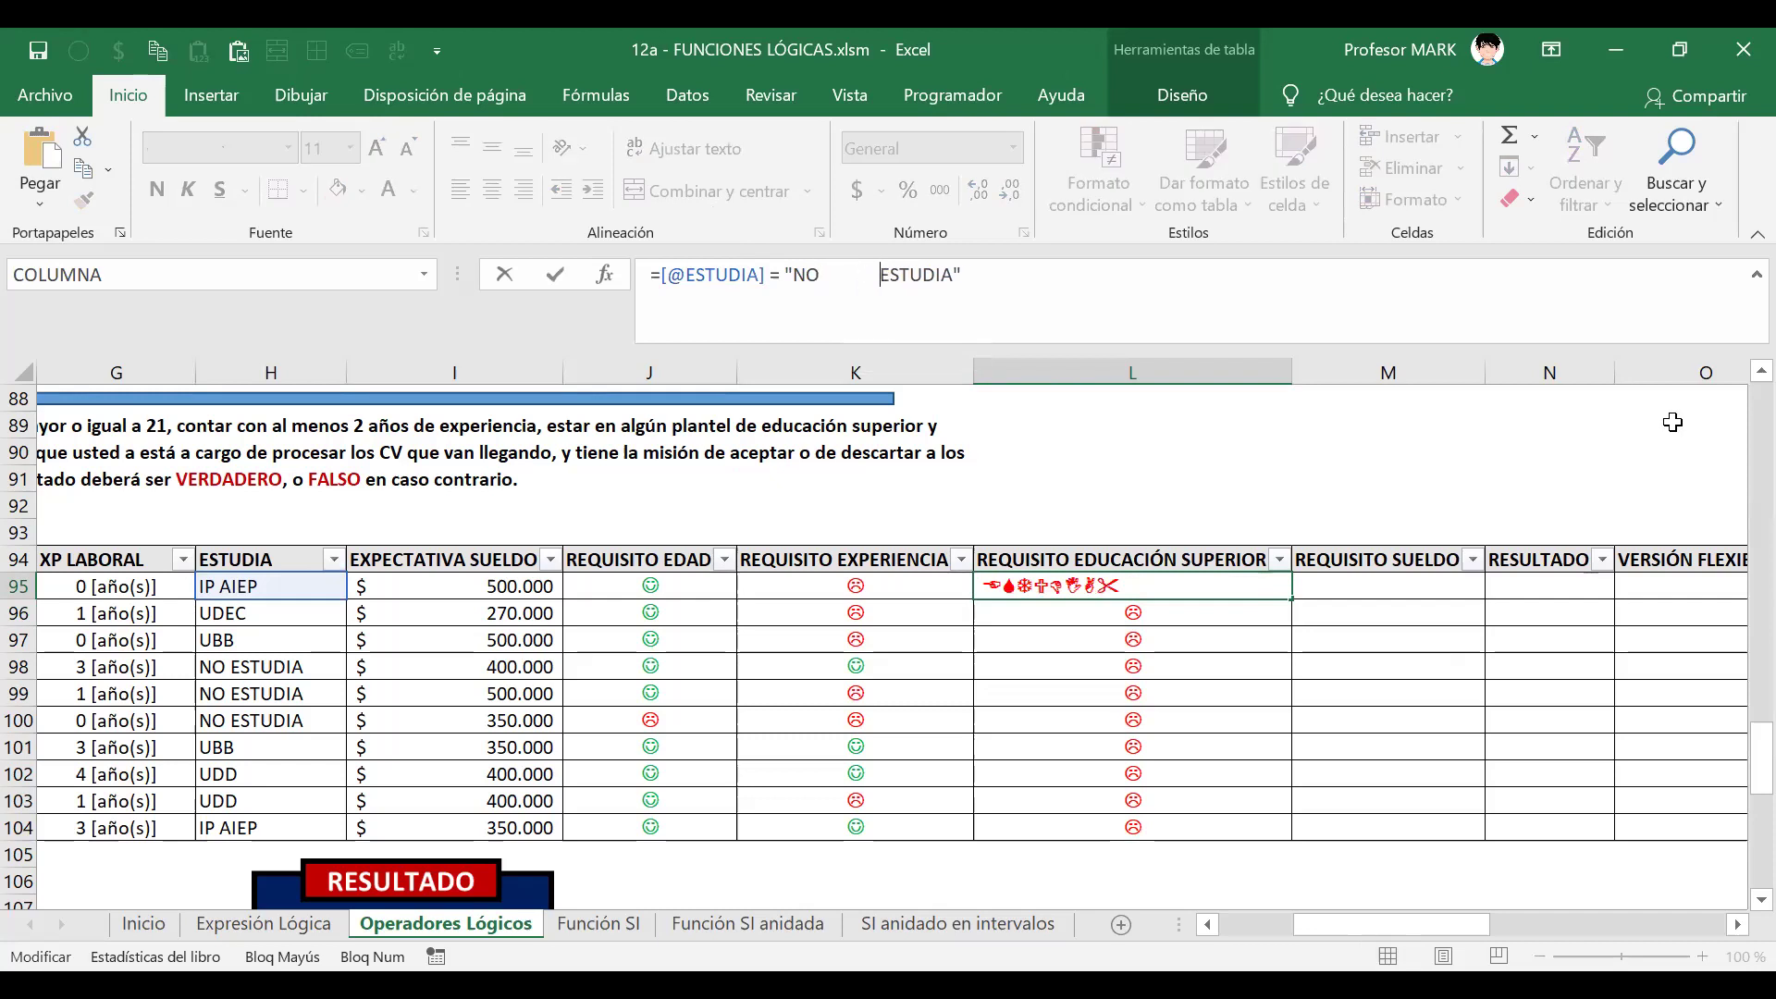
key("Return")
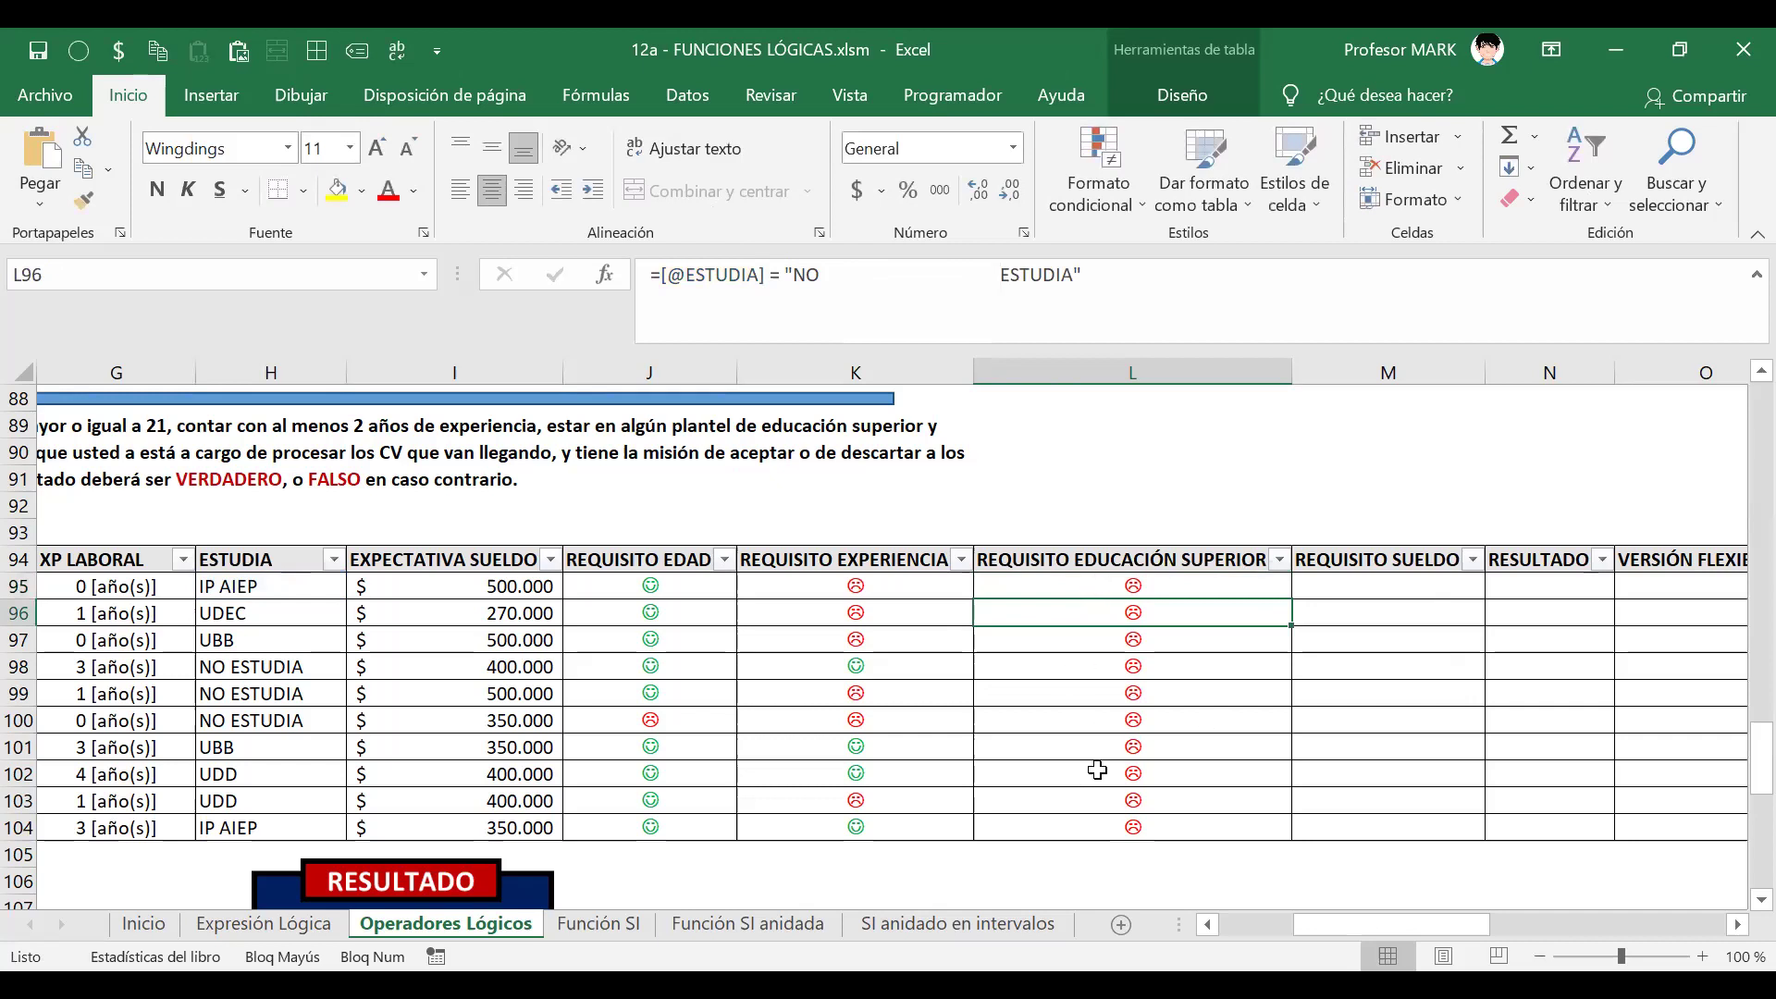
- Collapse the extra spaces so the formula compares against "NO ESTUDIA" with one space
left_click(270, 676)
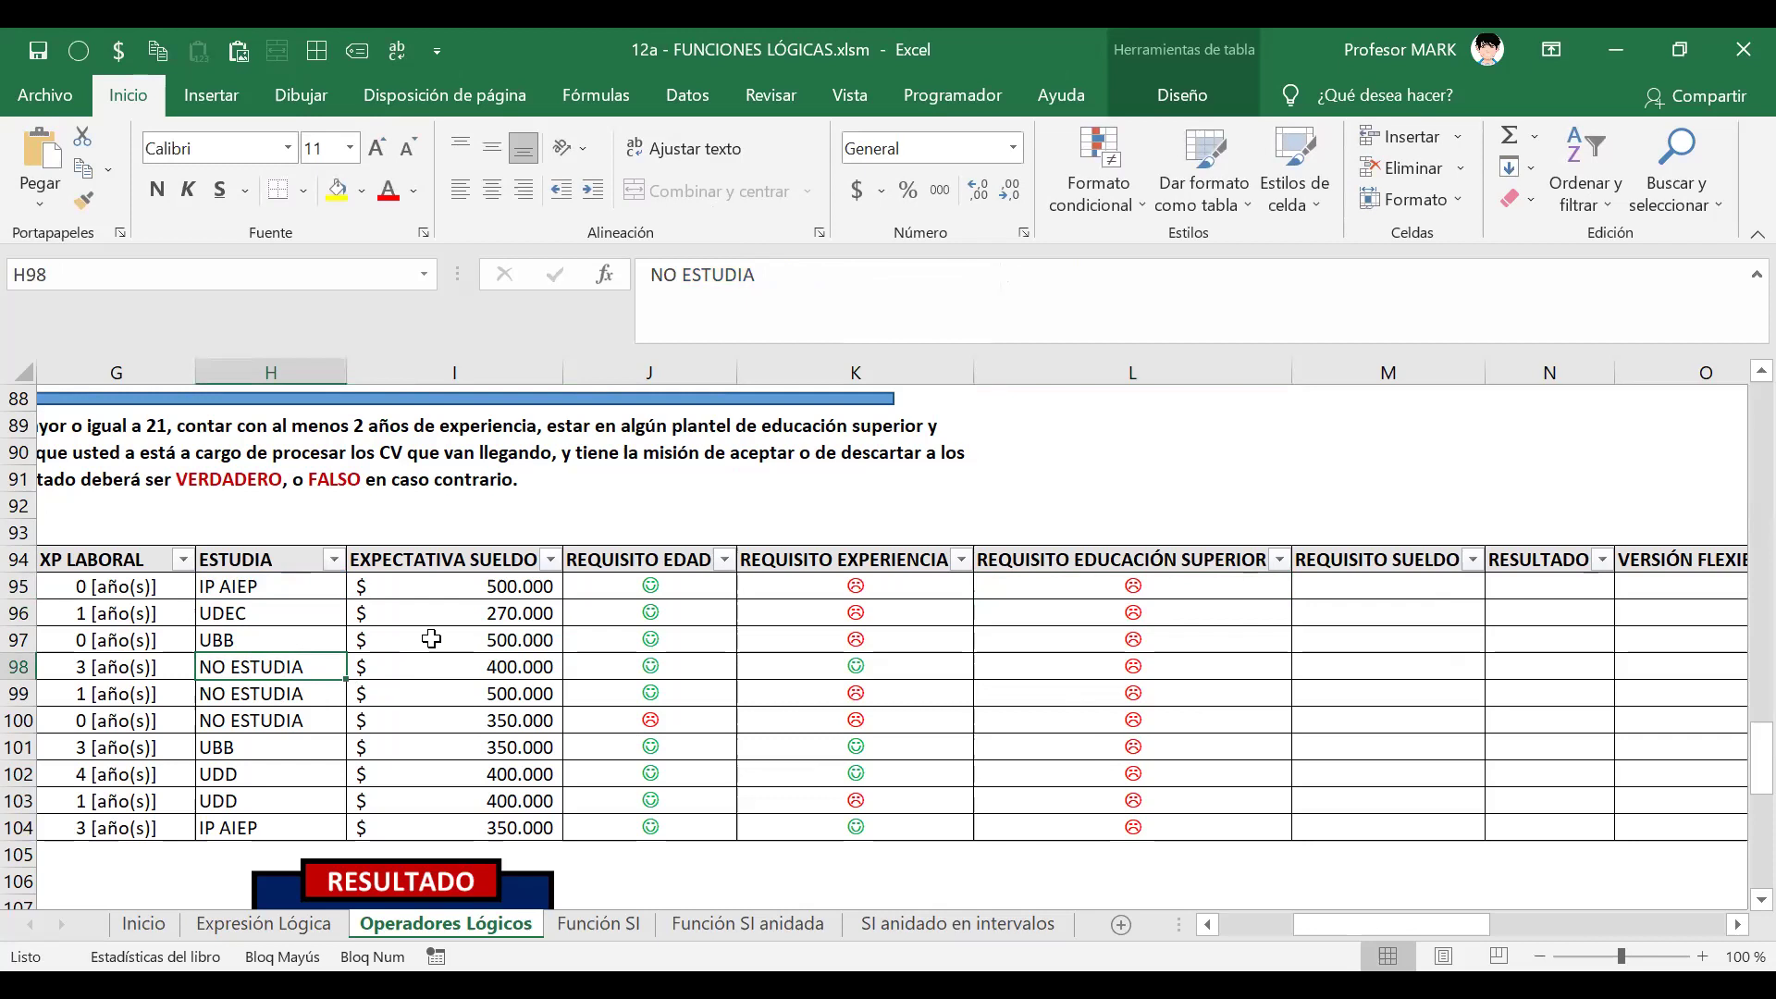
left_click(1095, 671)
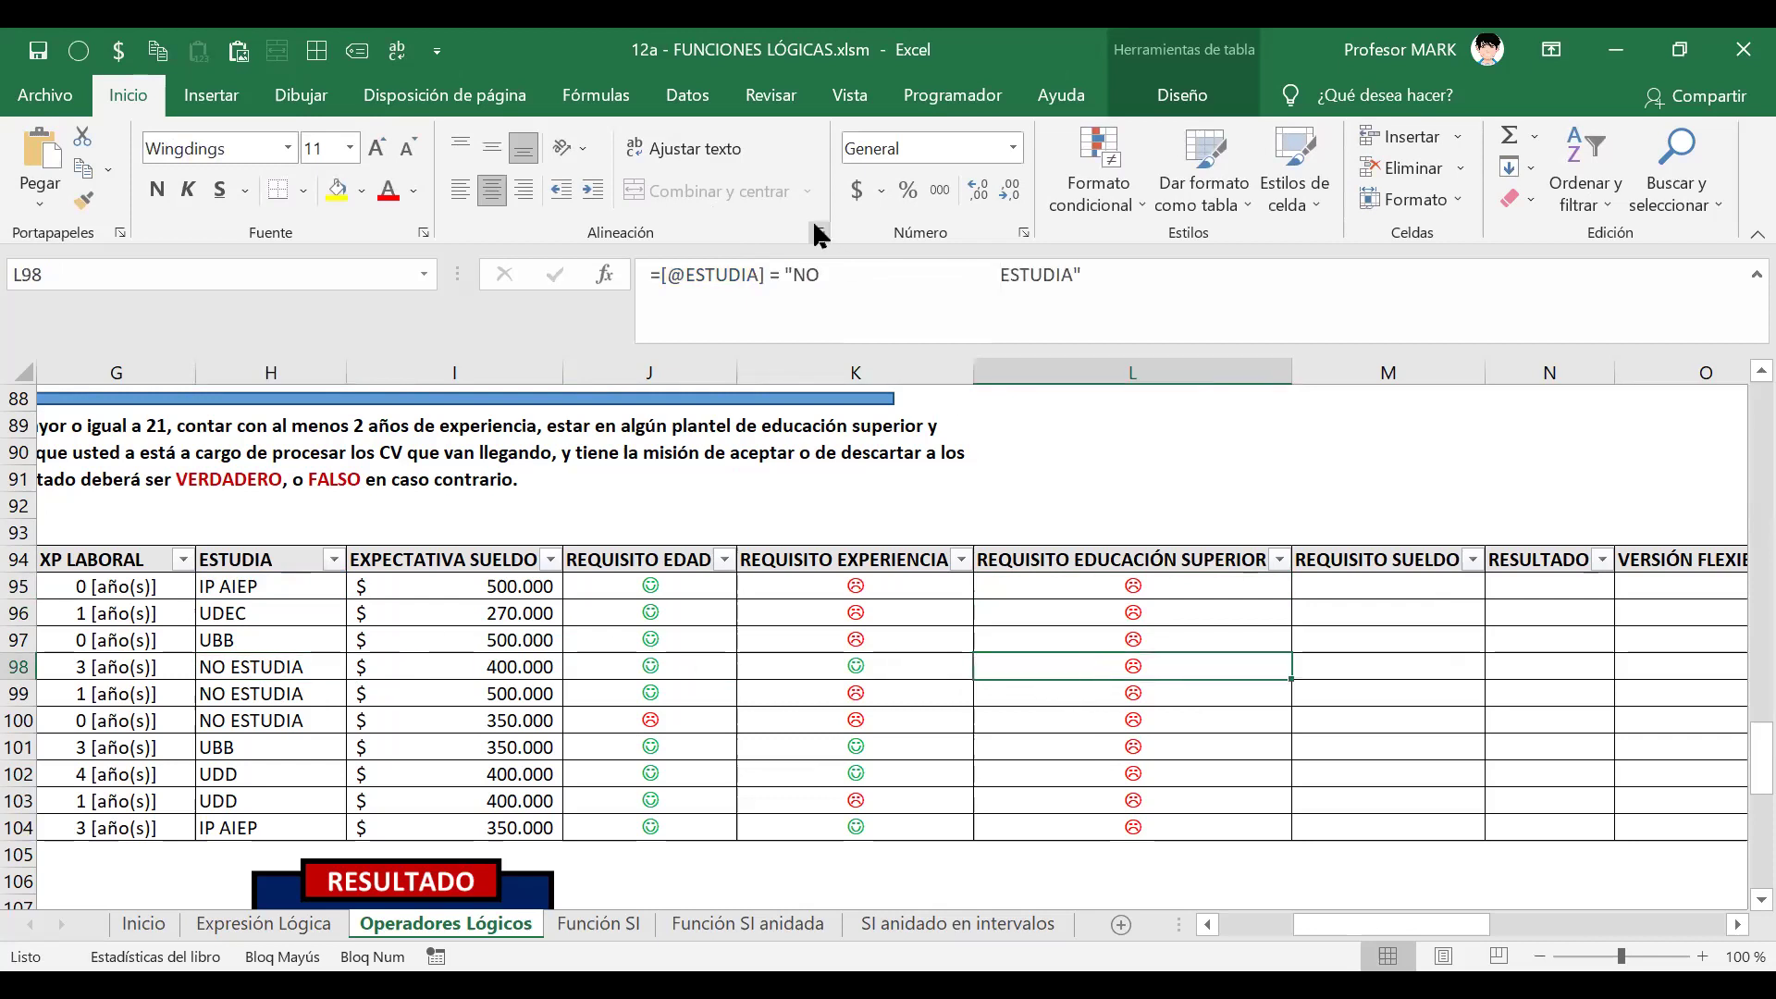
left_click_drag(819, 273, 1001, 271)
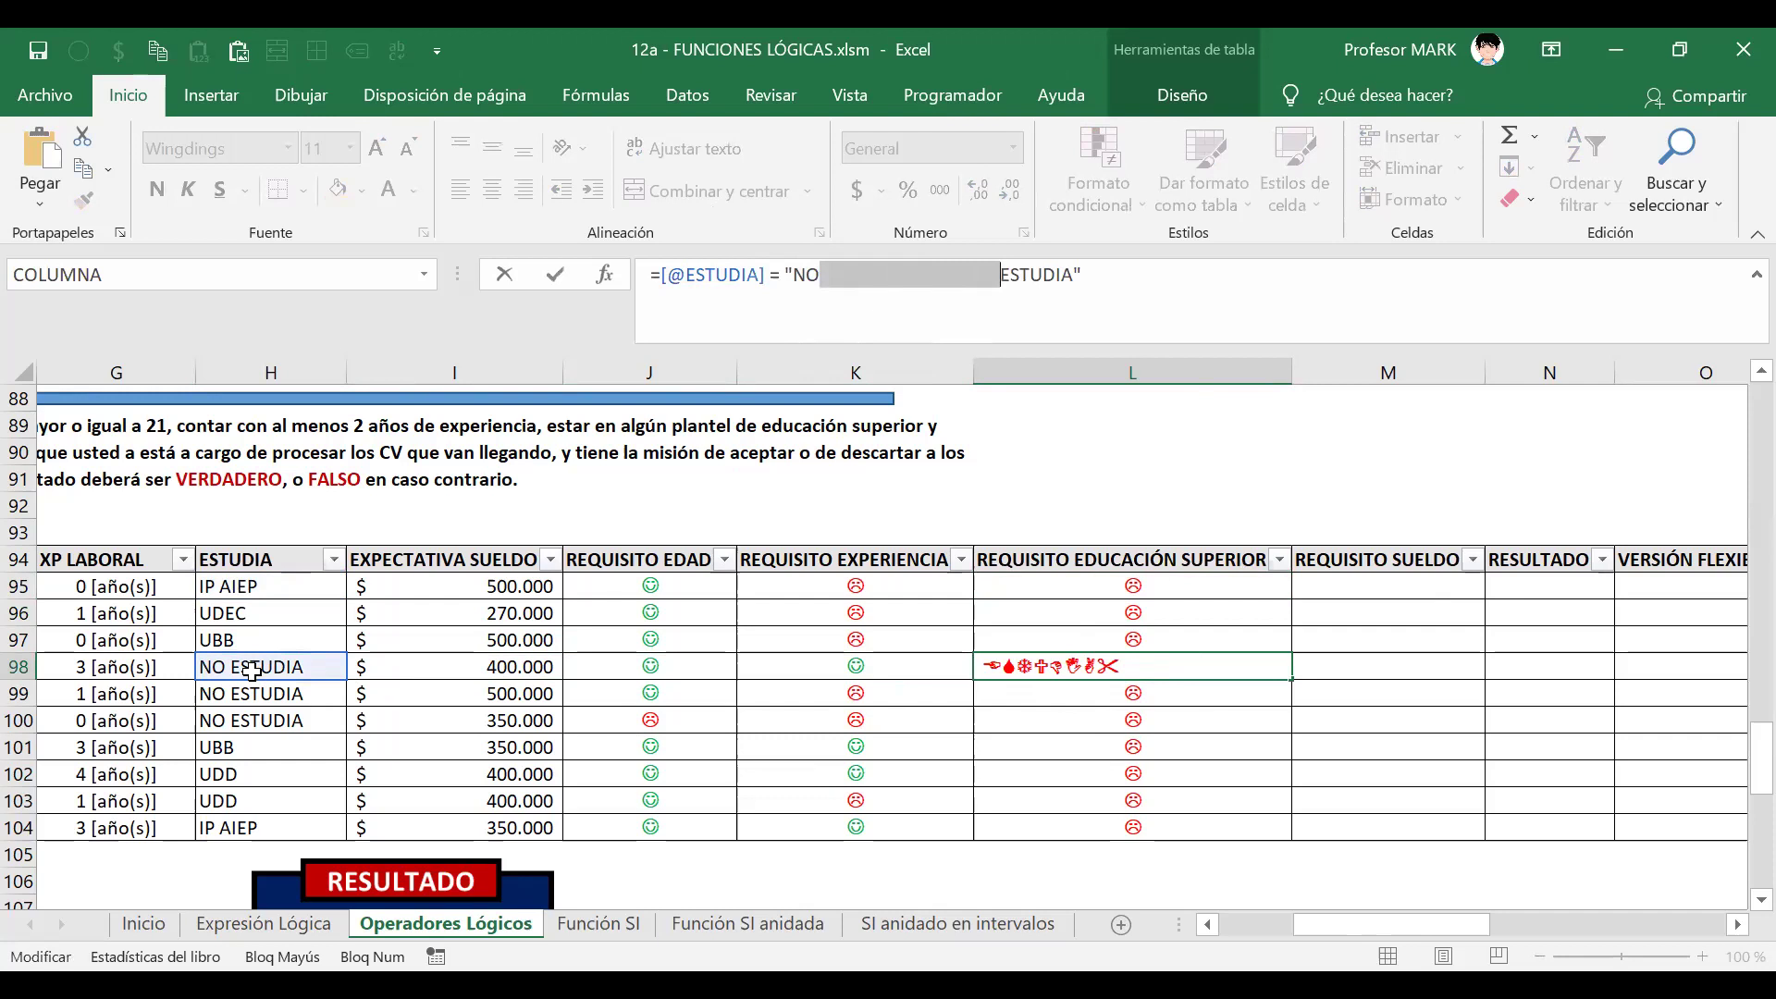
key("ctrl+Return")
left_click(1062, 577)
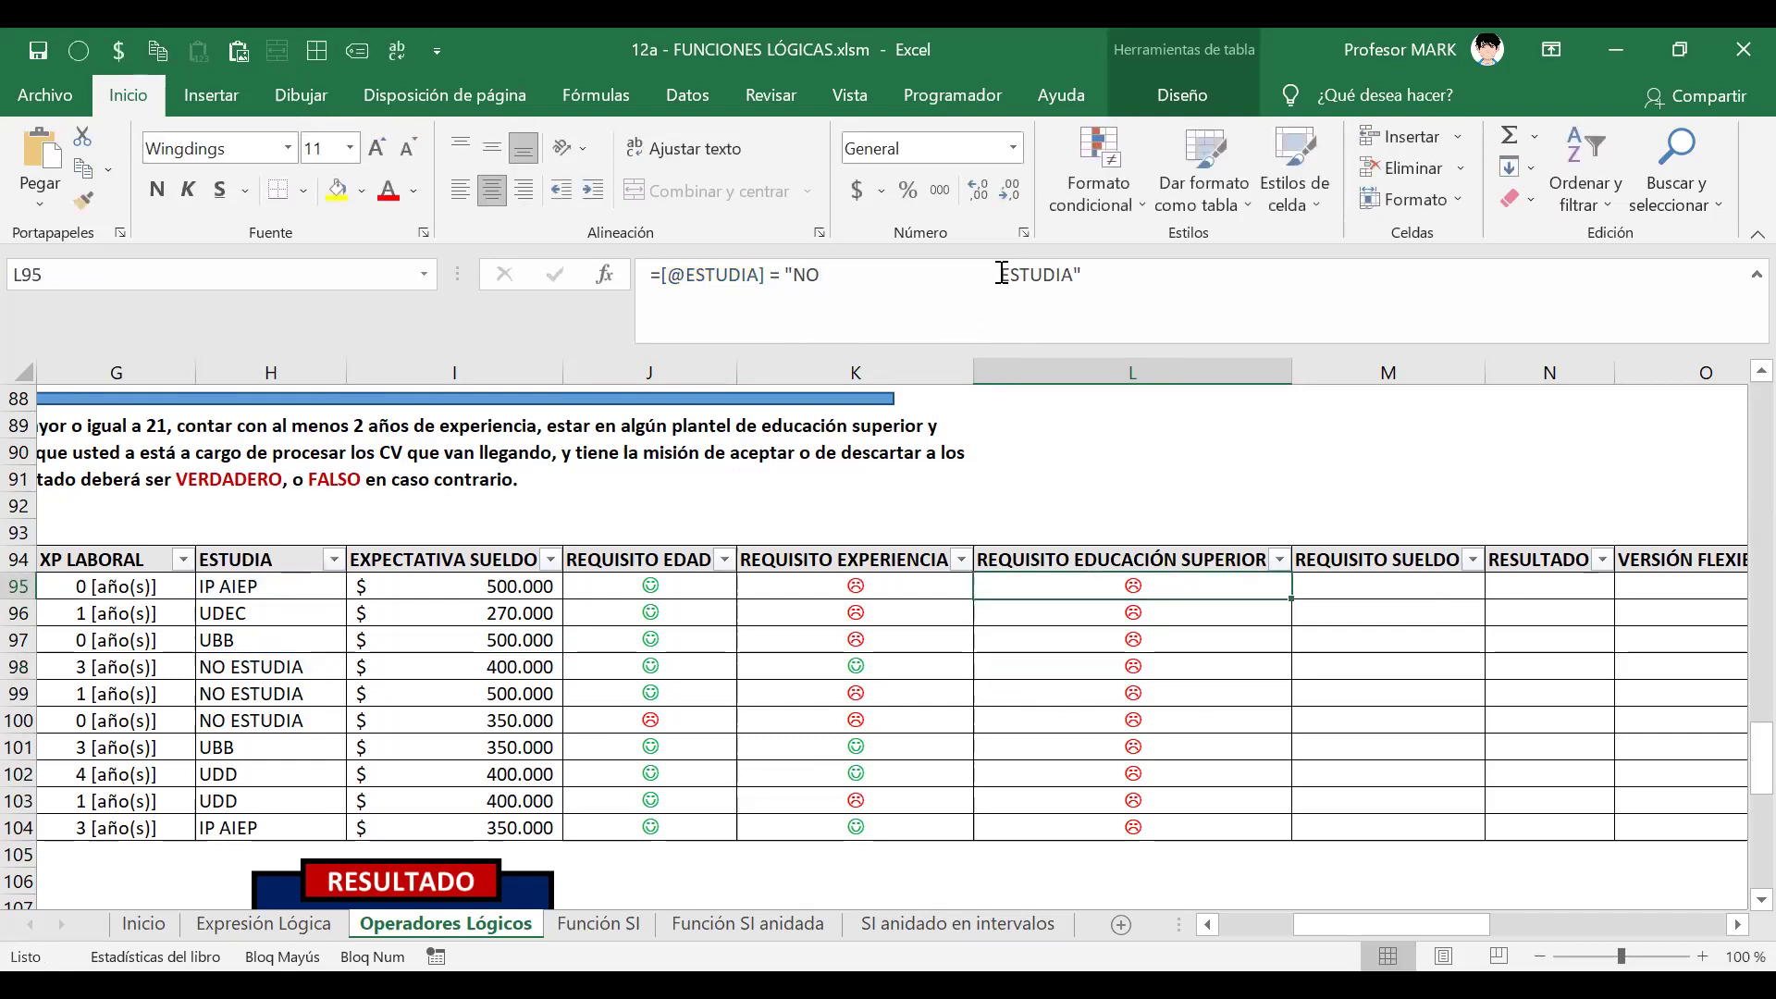
left_click_drag(1001, 272, 826, 273)
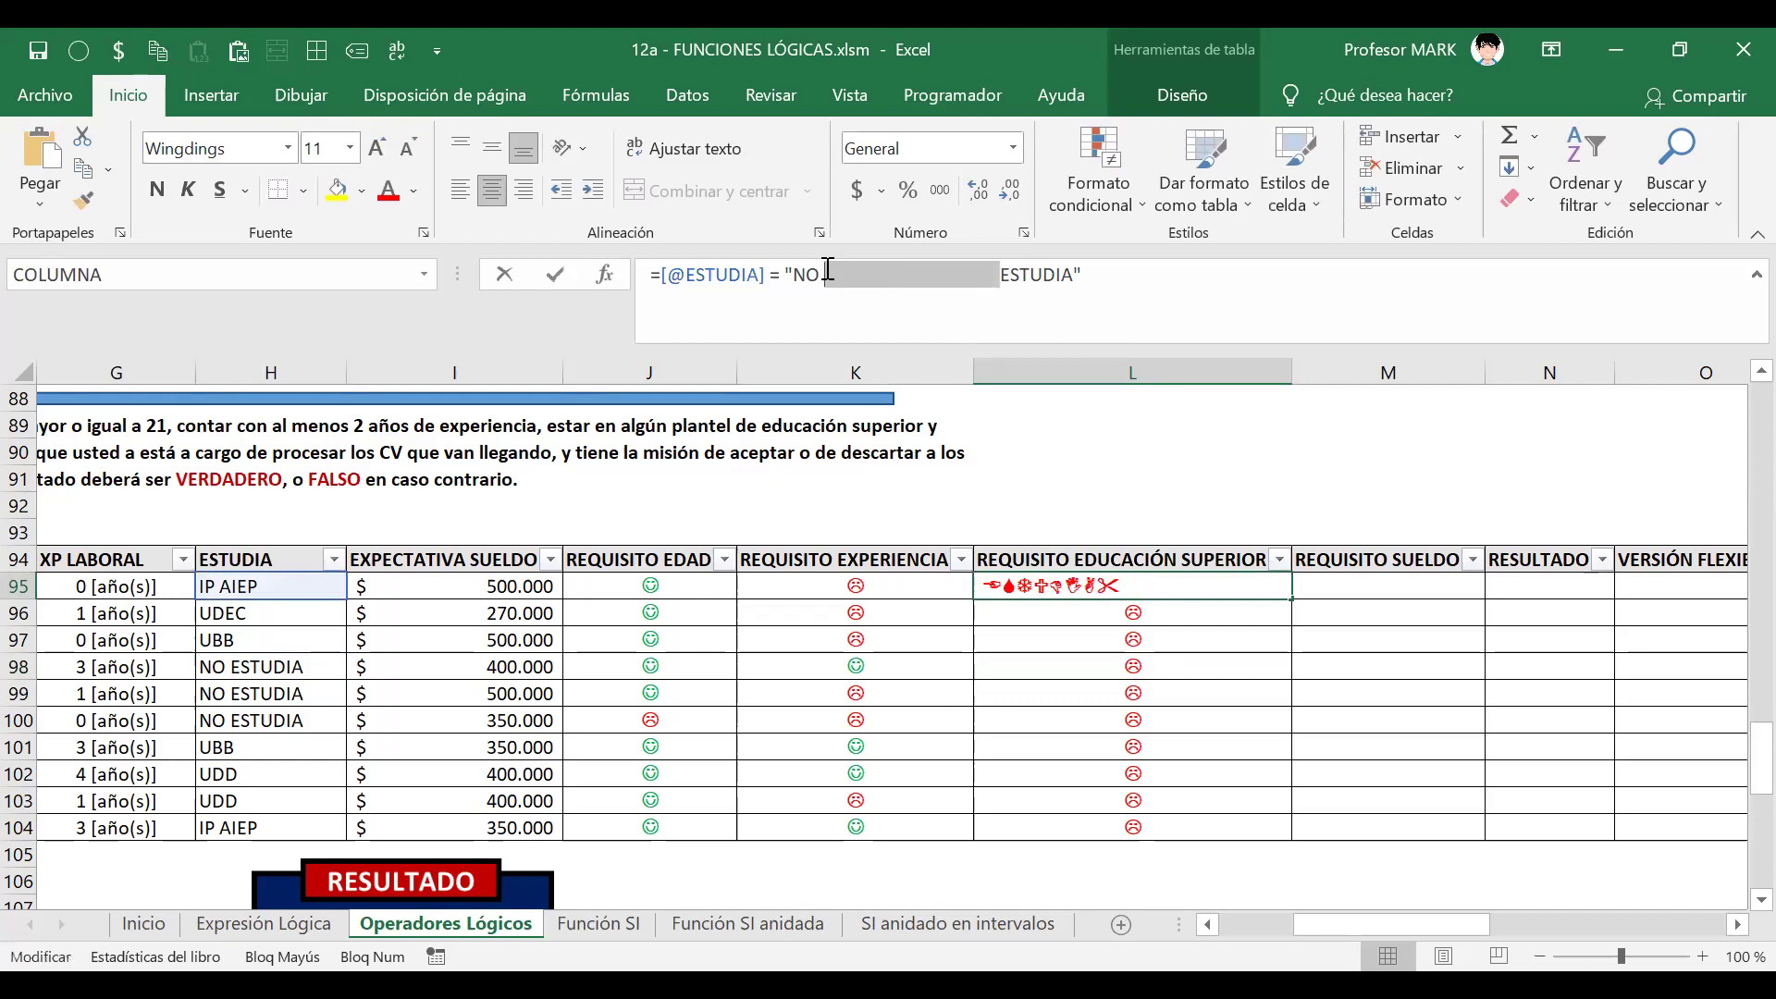
key("Return")
key("Down")
key("Down")
key("Down")
key("Down")
key("Down")
key("Down")
key("Up")
key("Up")
key("Up")
key("Up")
key("Up")
key("Up")
key("Up")
key("Down")
key("Down")
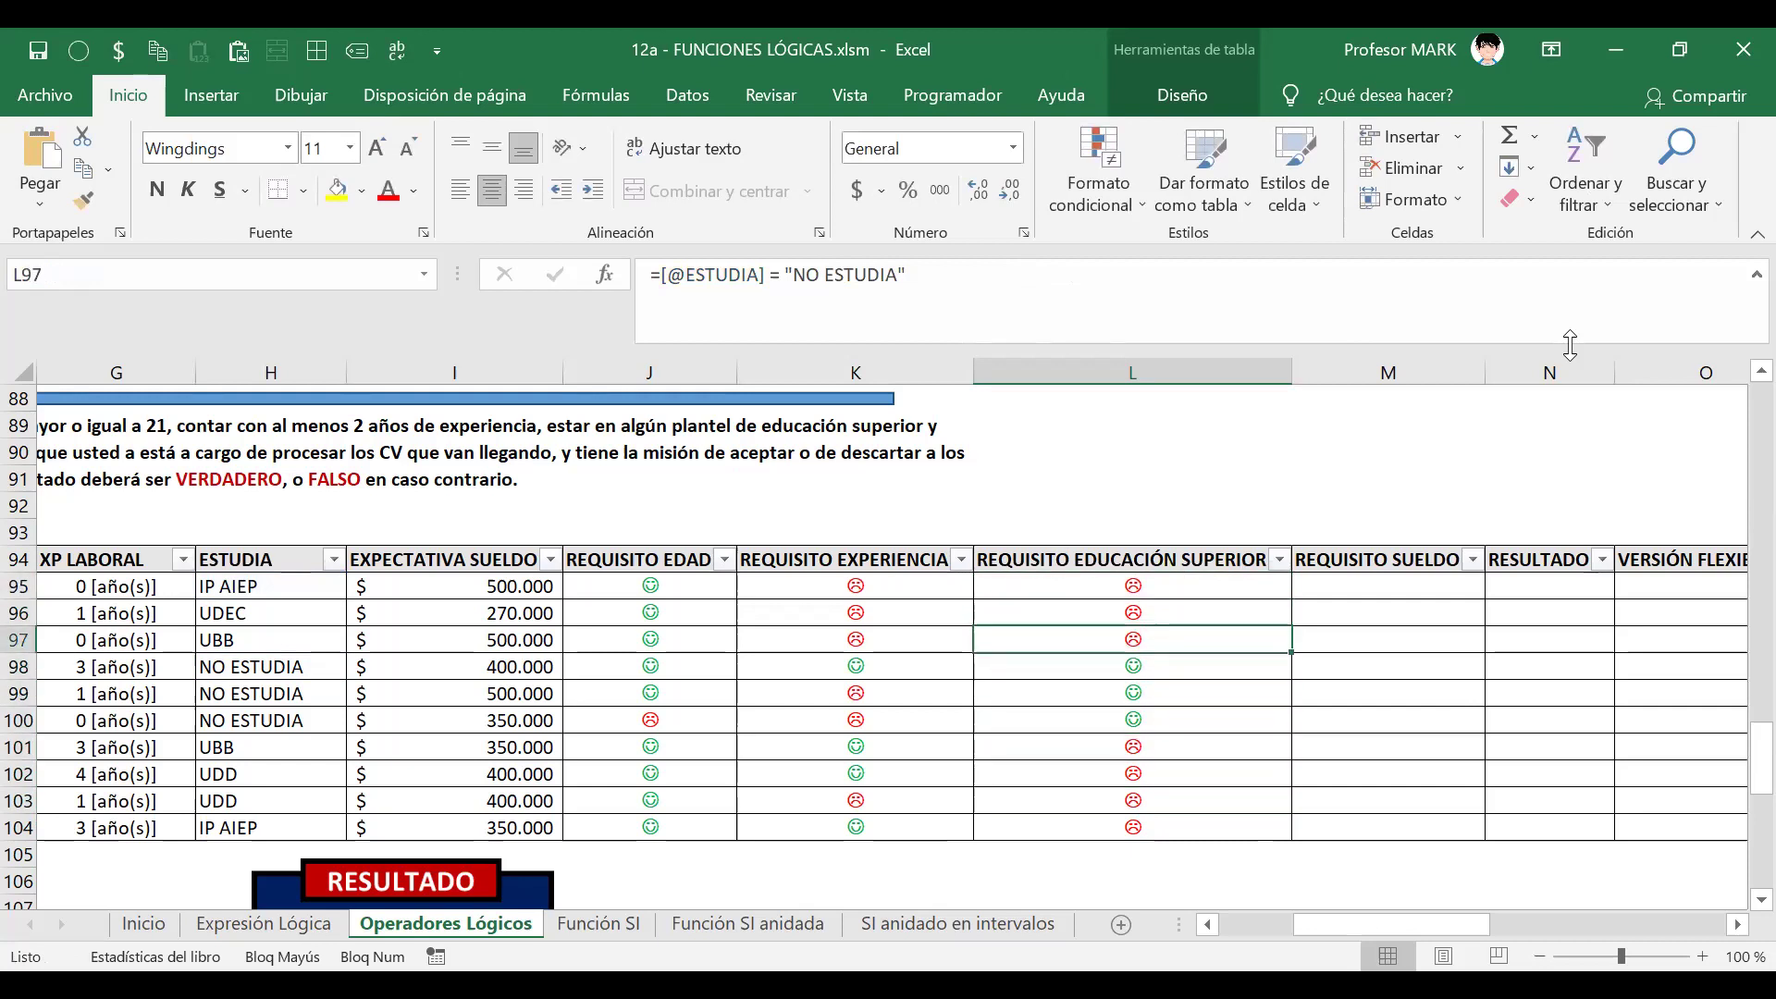
left_click(1191, 597)
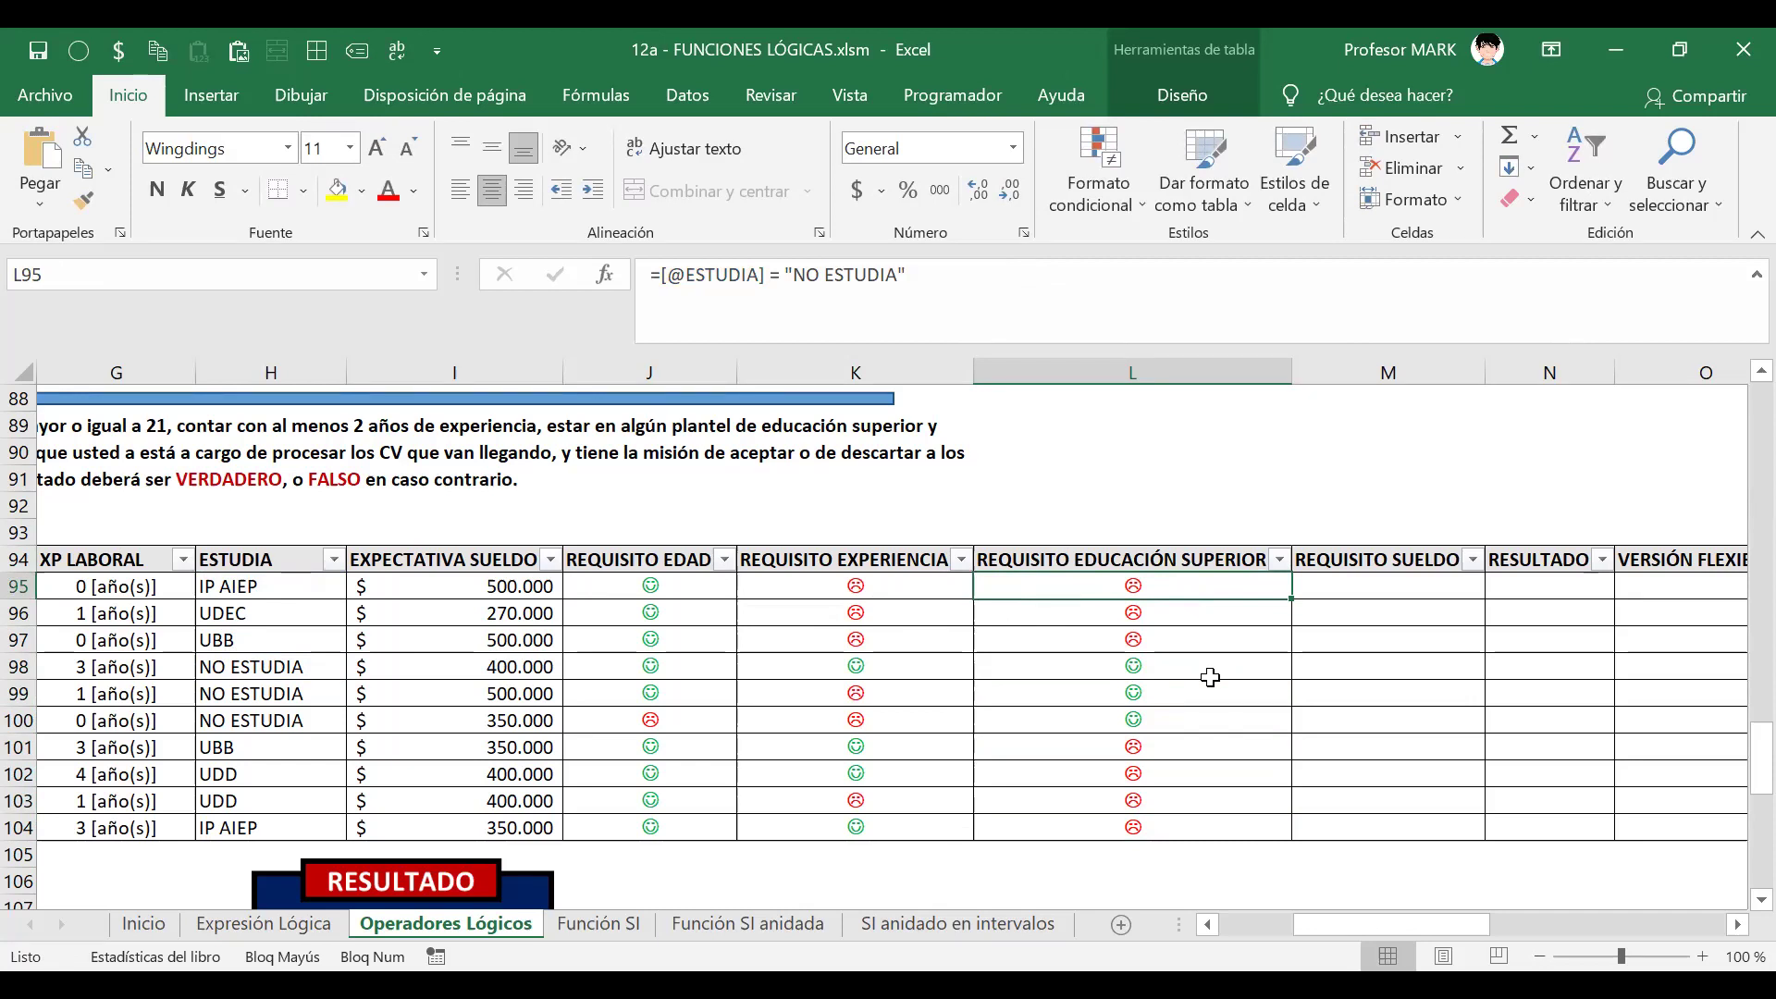
left_click(662, 275)
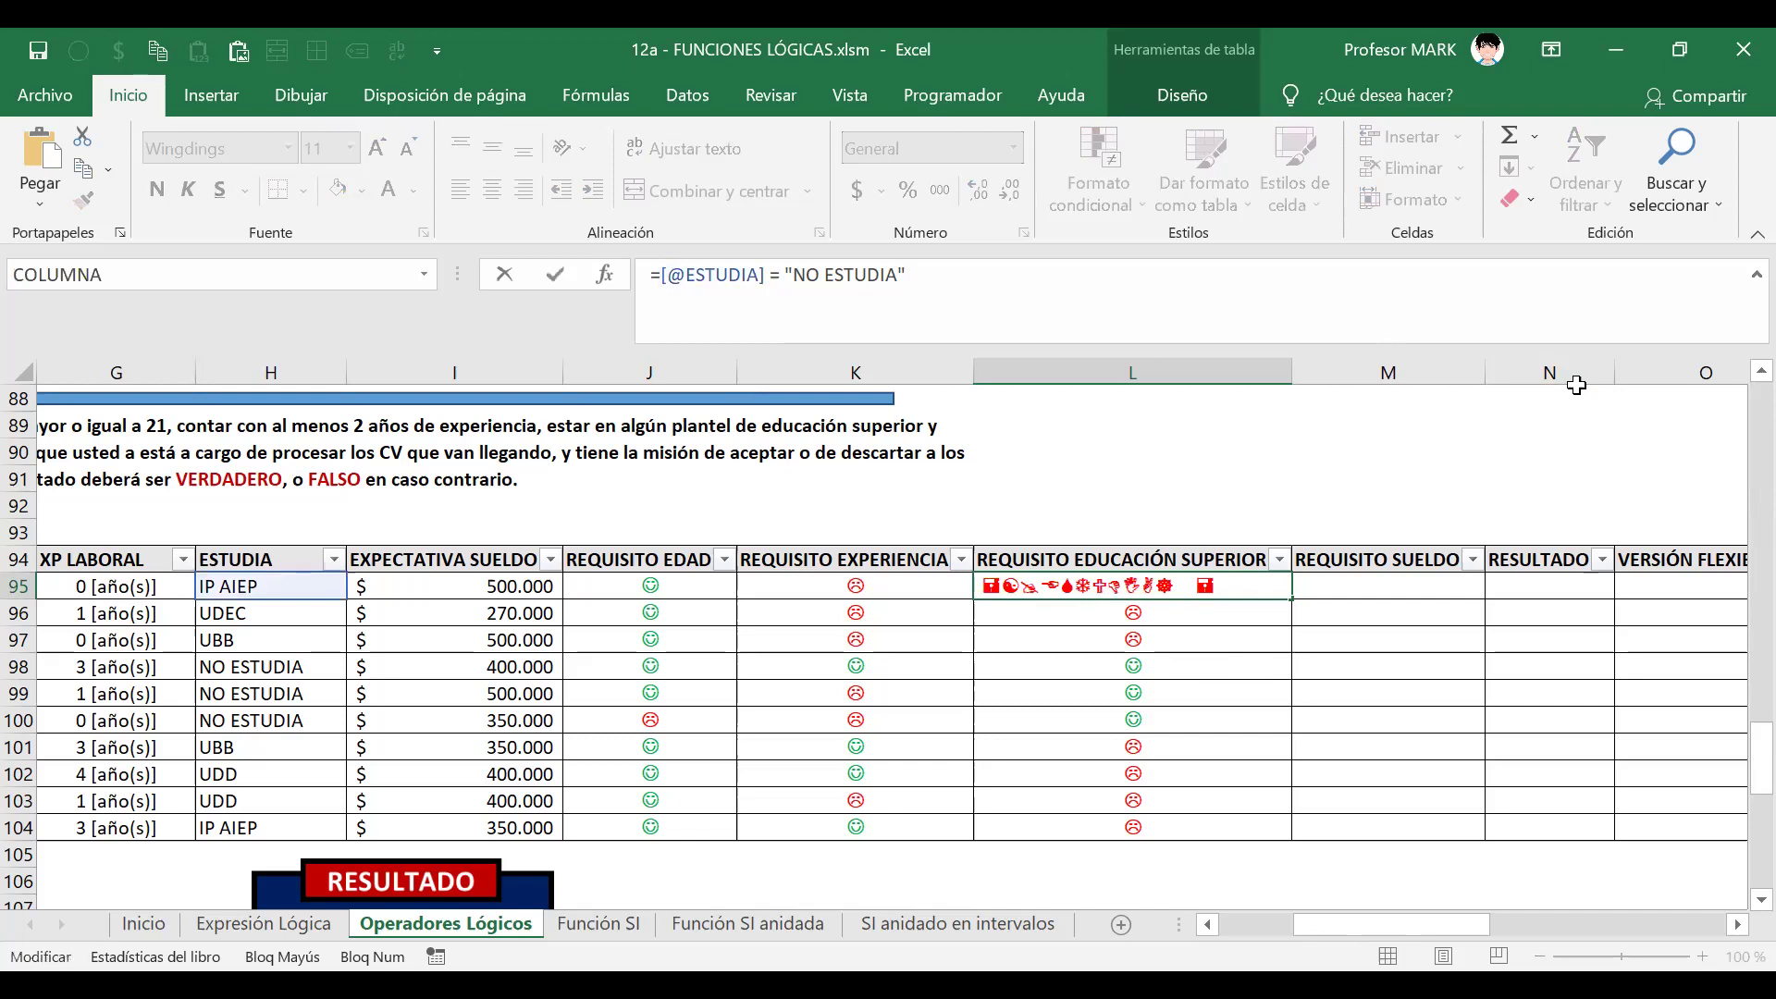
type("NO(")
key("Right")
key("Right")
key("Right")
key("Right")
key("Right")
key("Right")
key("Right")
key("Right")
key("Right")
key("Right")
key("Right")
key("Right")
key("Right")
key("Right")
key("Right")
key("Right")
key("Right")
key("Right")
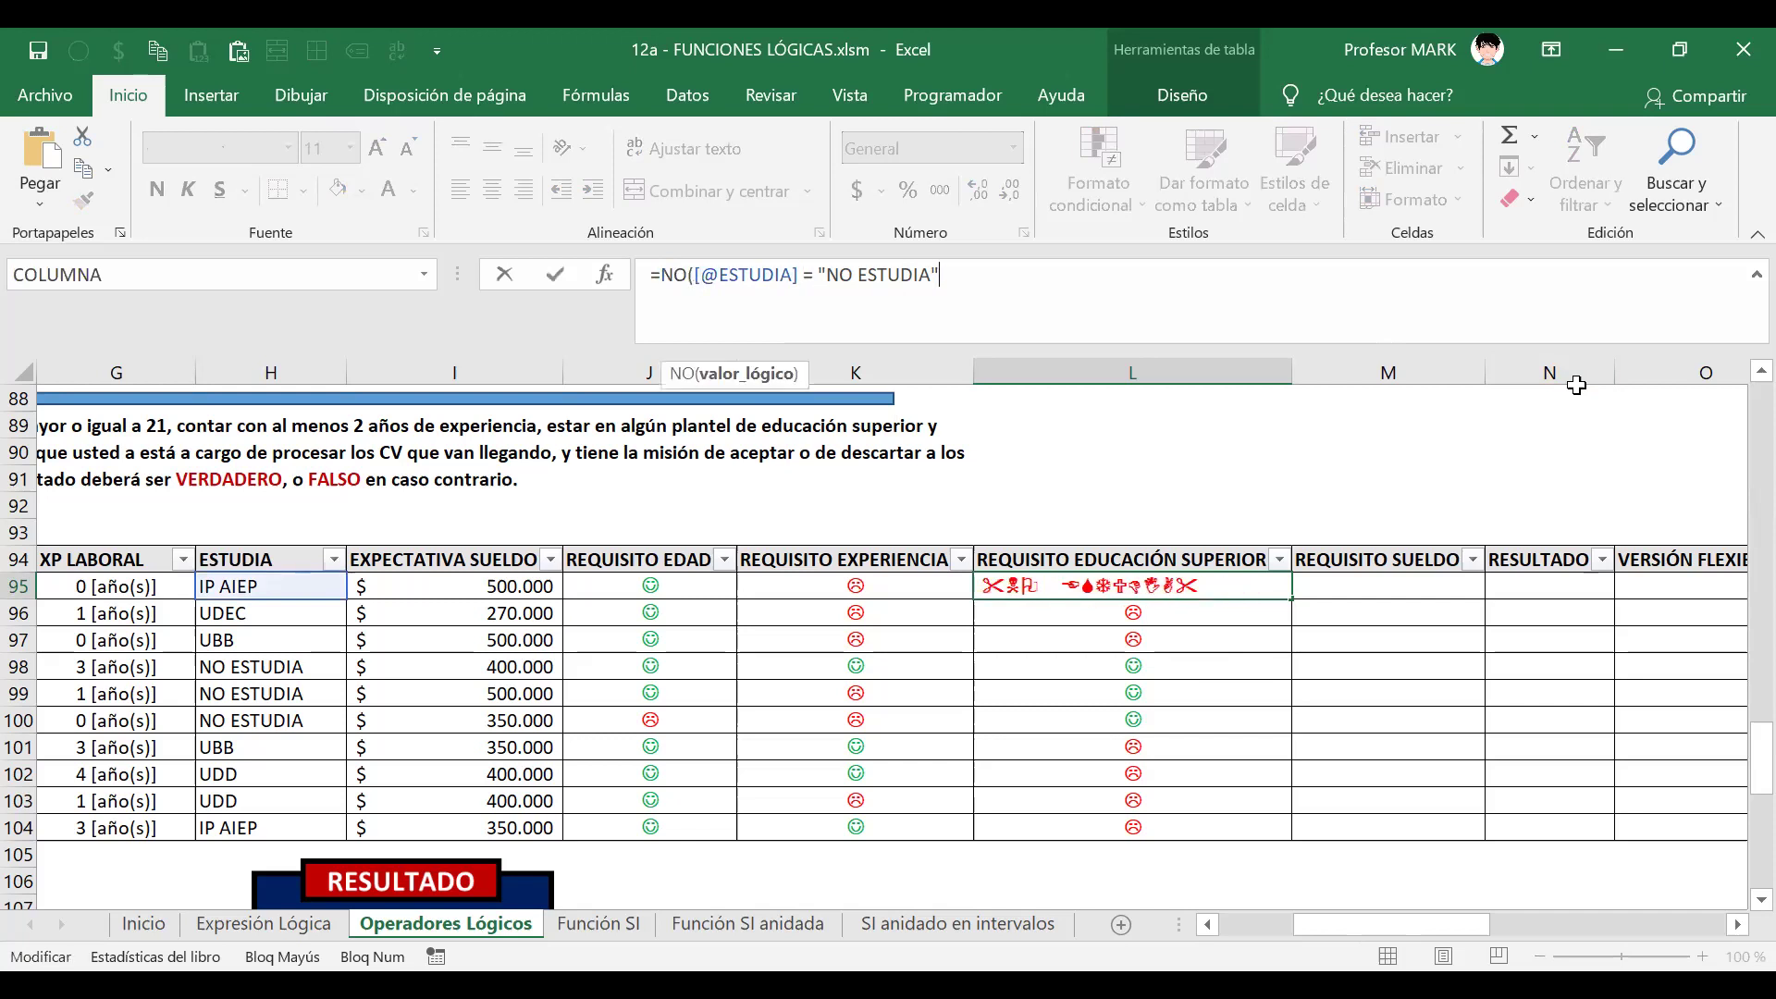
type(")")
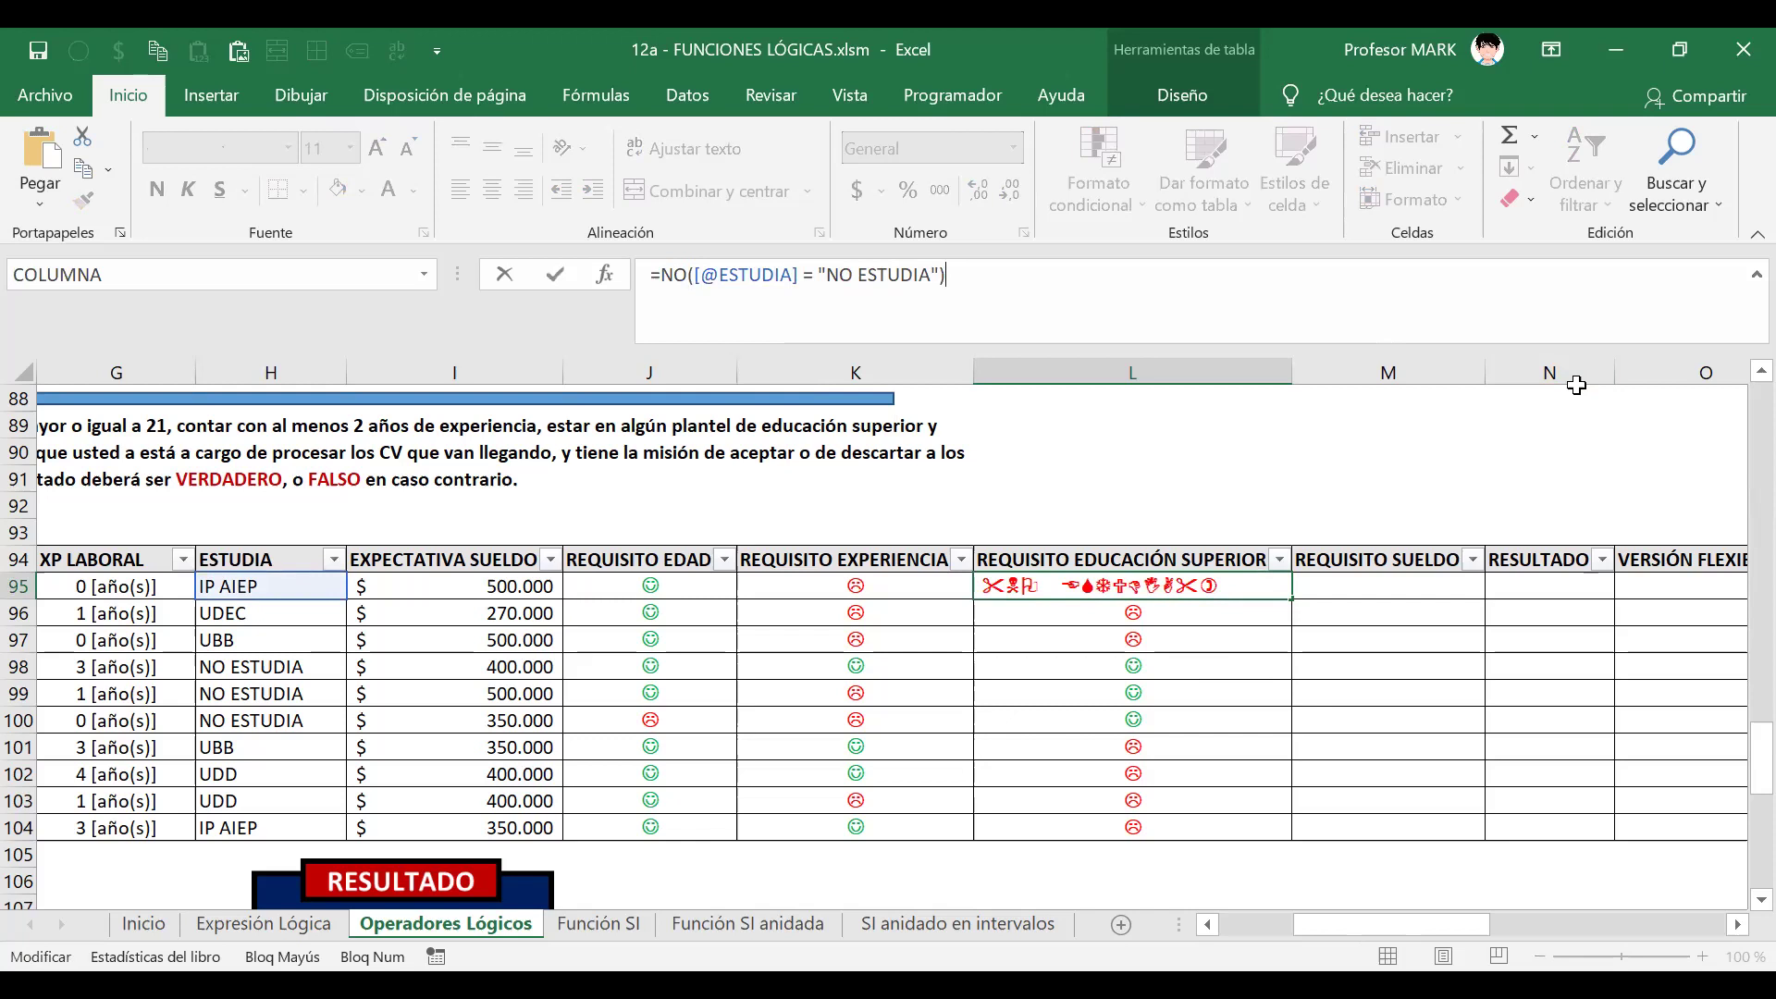
key("Return")
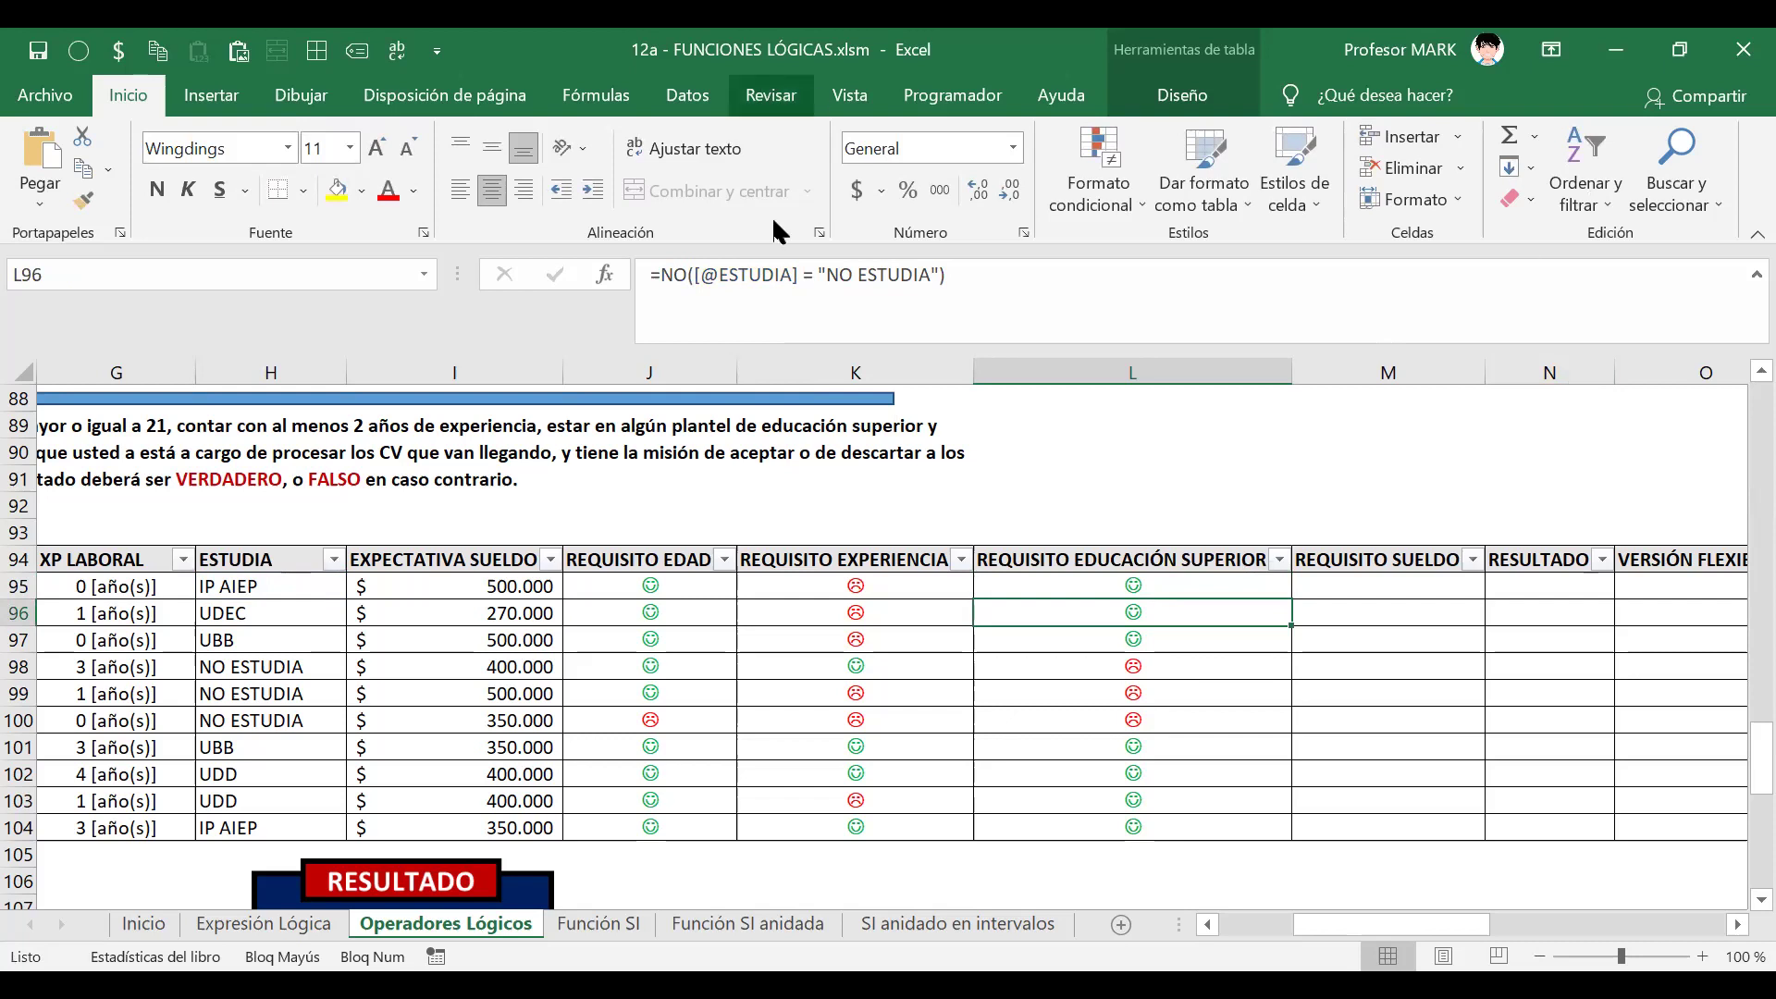
left_click_drag(694, 275, 941, 275)
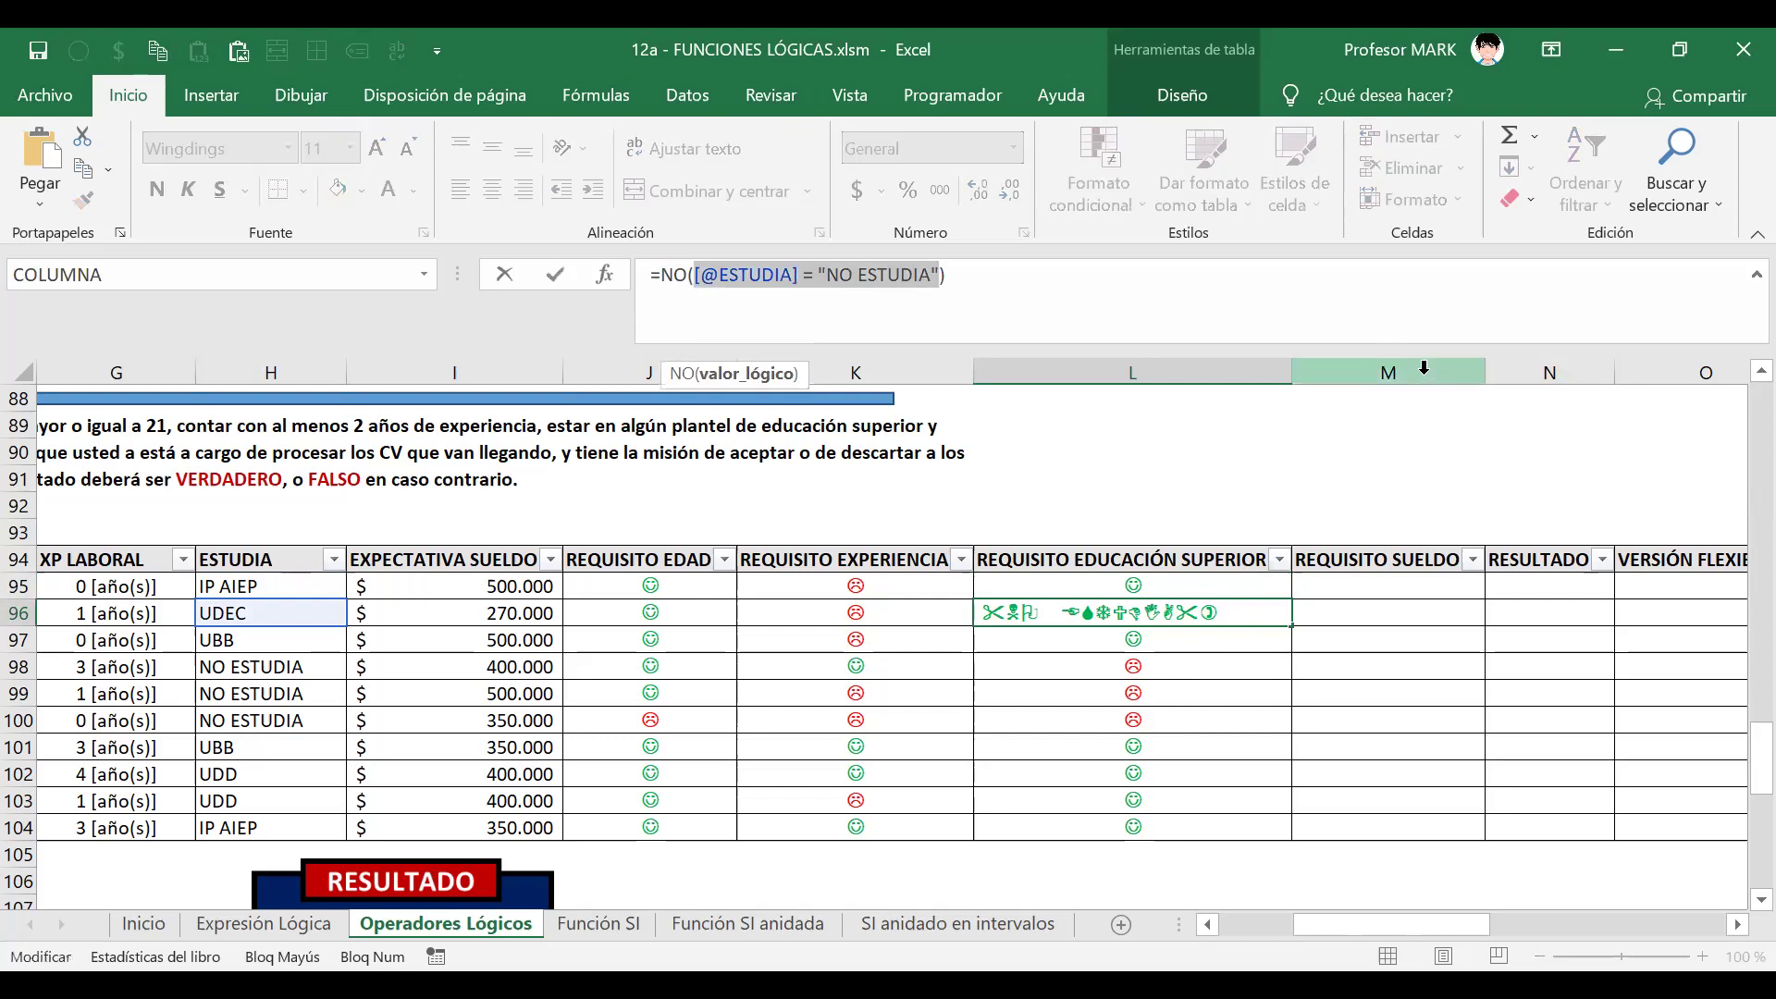
key("F9")
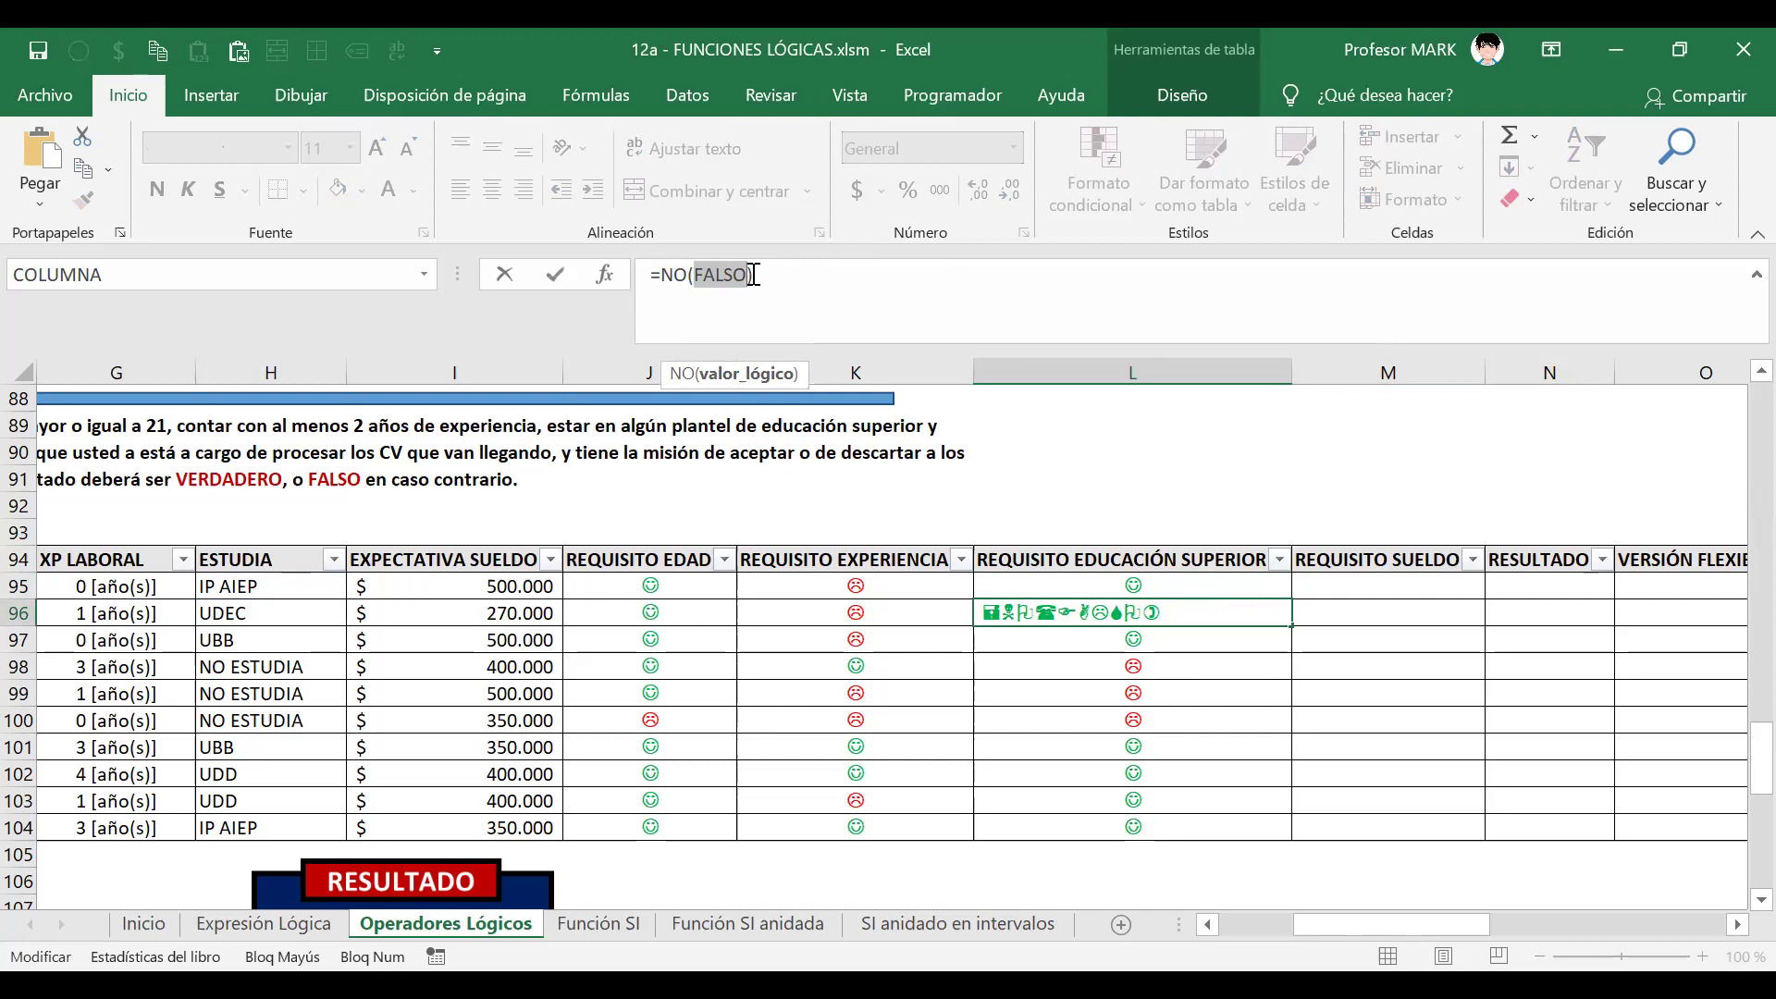
key("ctrl+z")
key("Return")
key("Up")
key("Up")
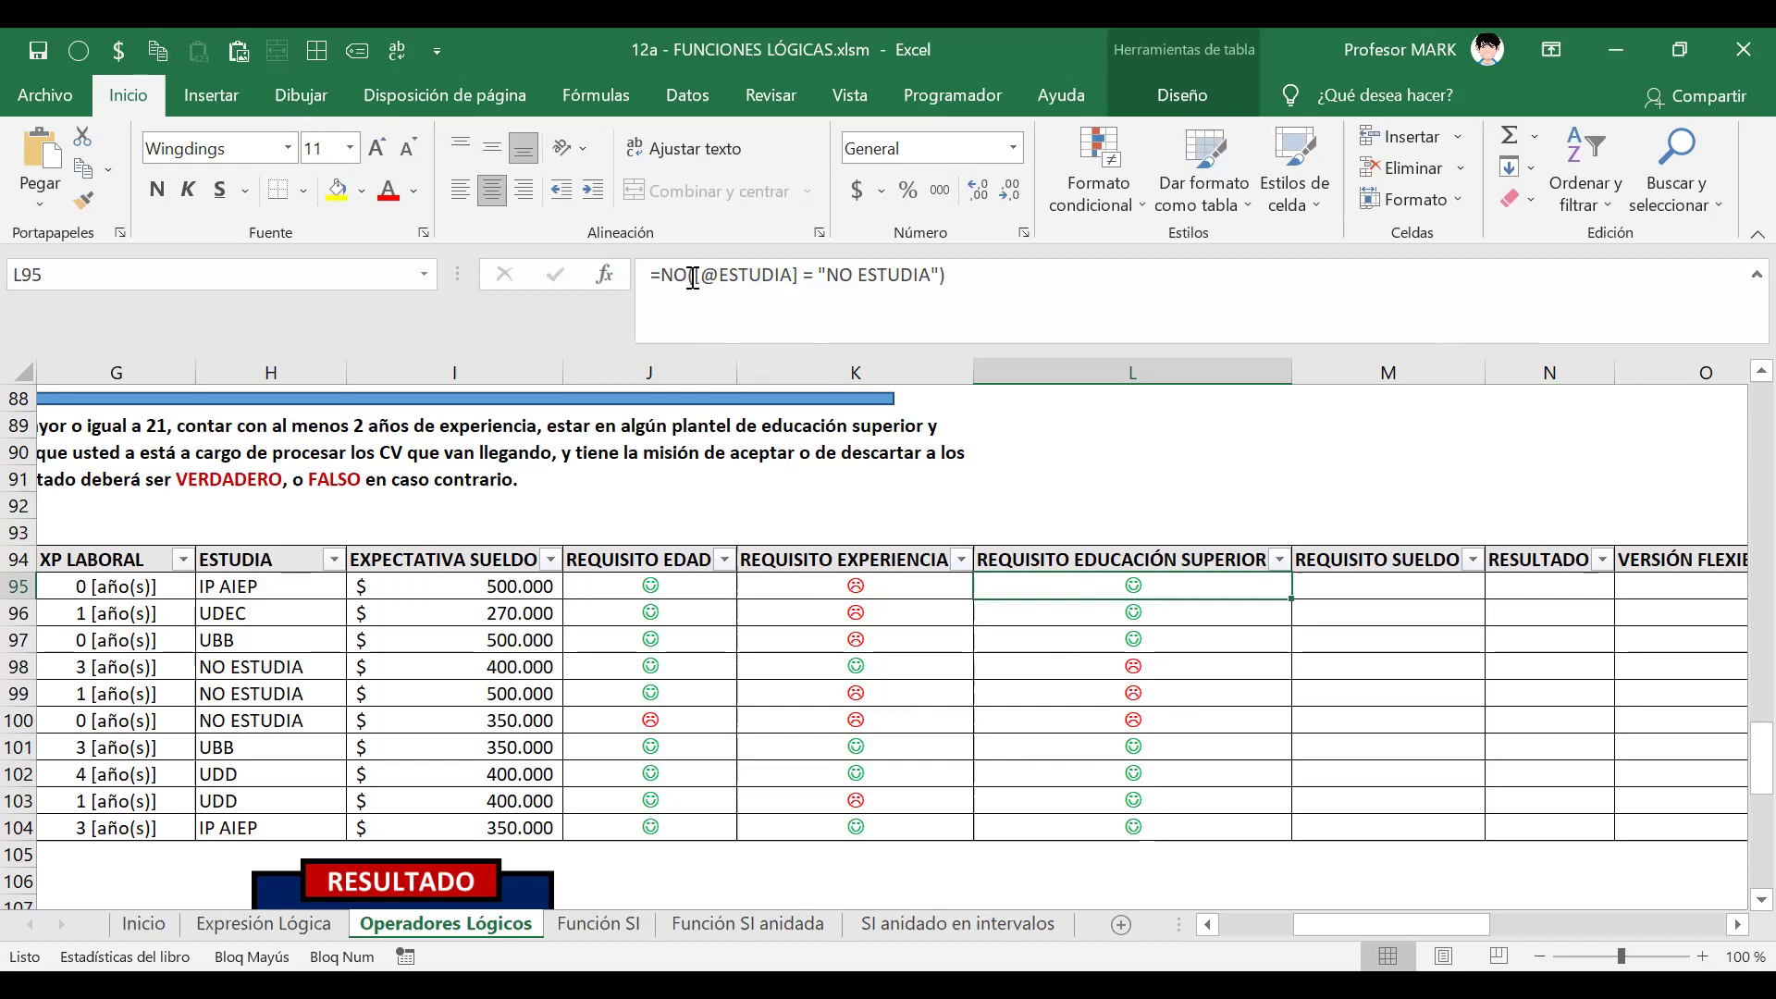
- Remove the NO( wrapper and its closing parenthesis from the education formula
left_click_drag(695, 276, 664, 275)
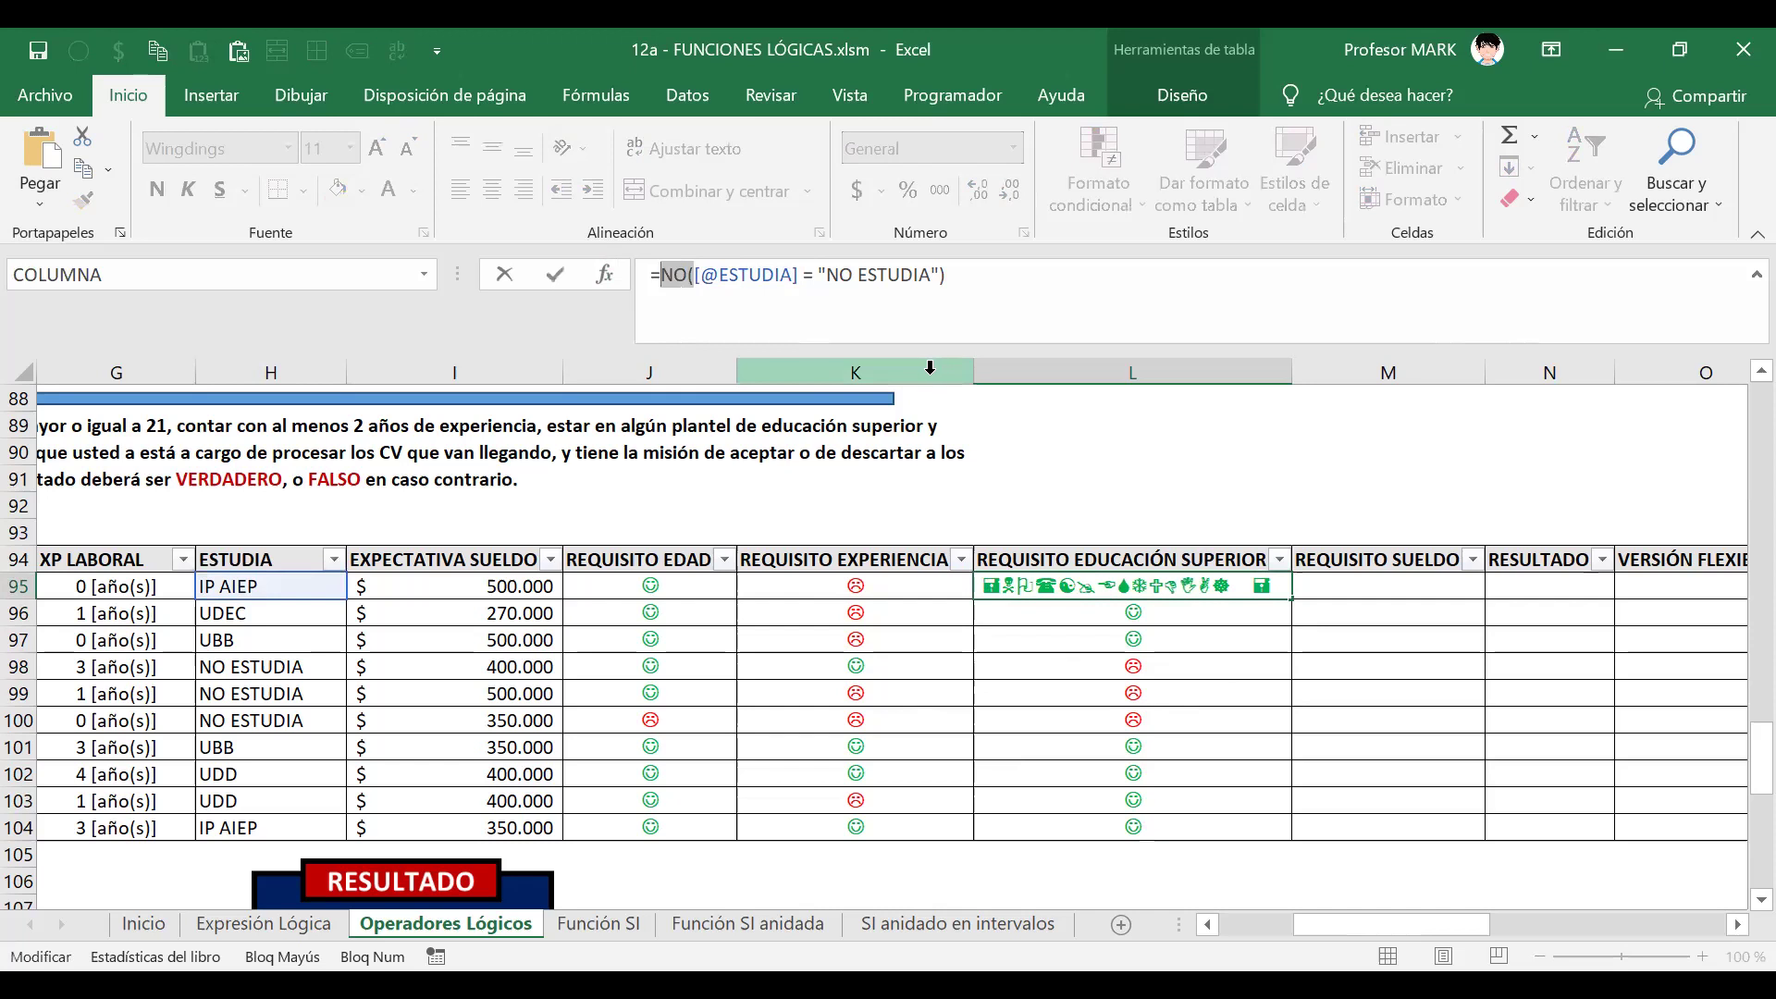
key("Delete")
left_click(943, 273)
key("BackSpace")
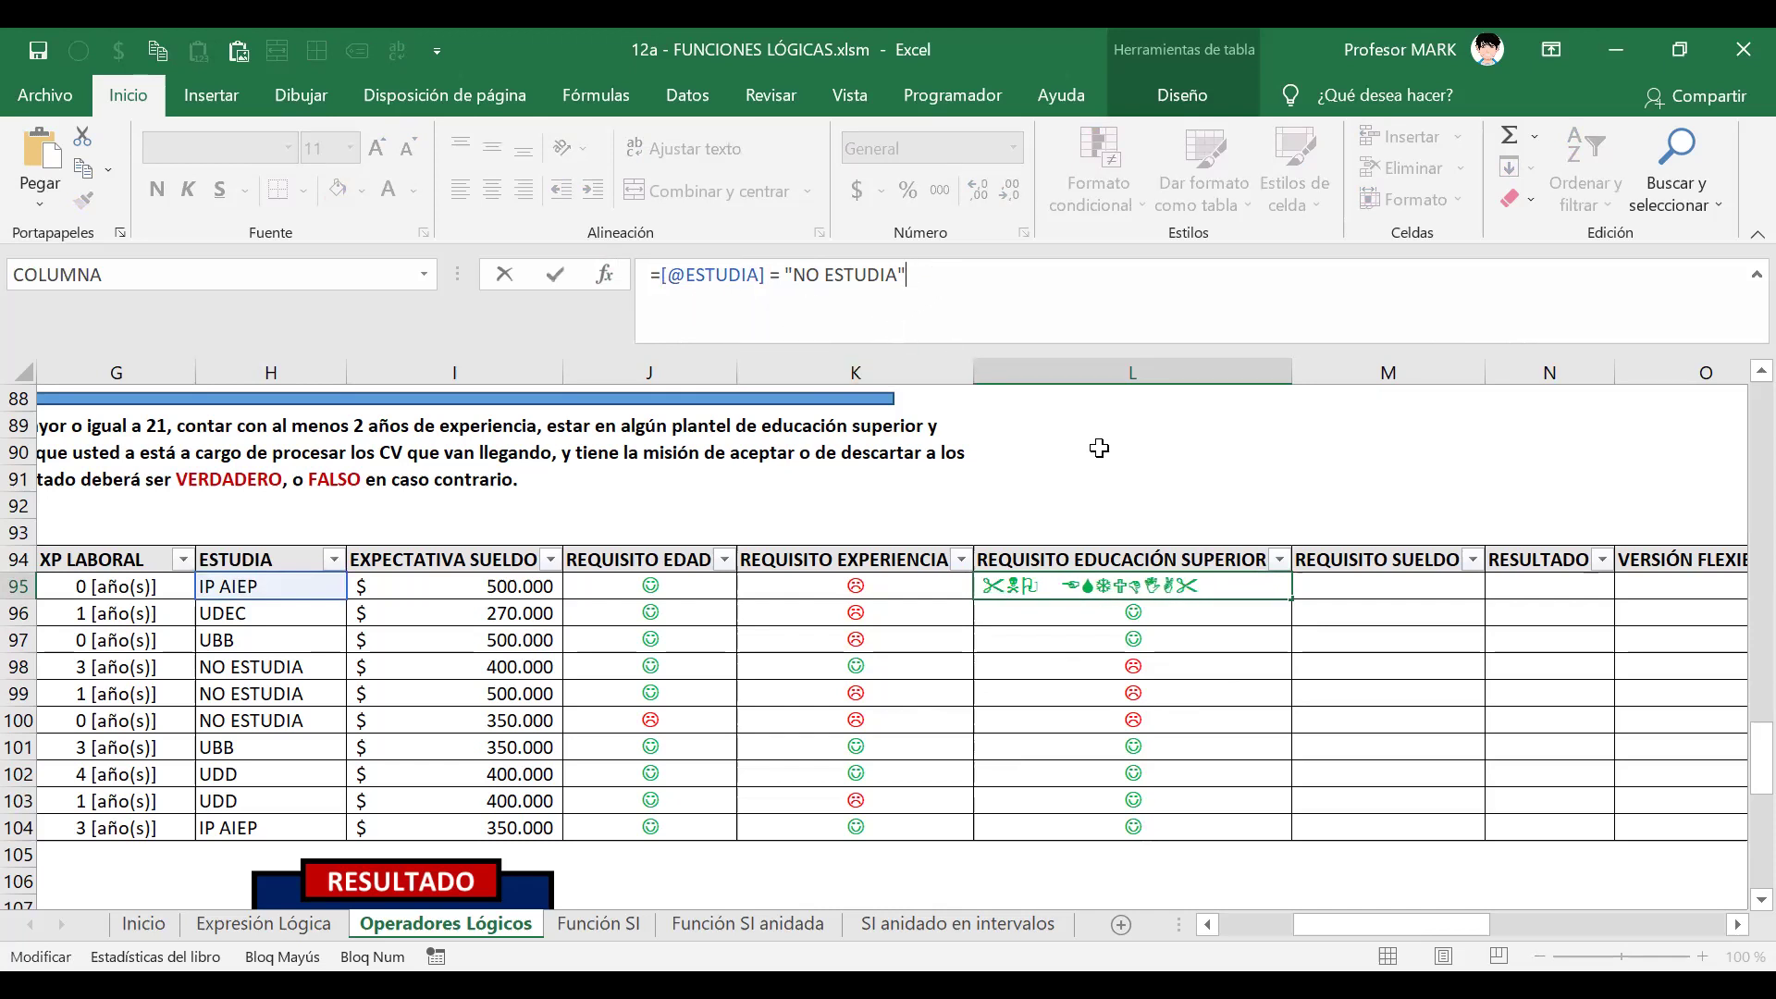
key("Return")
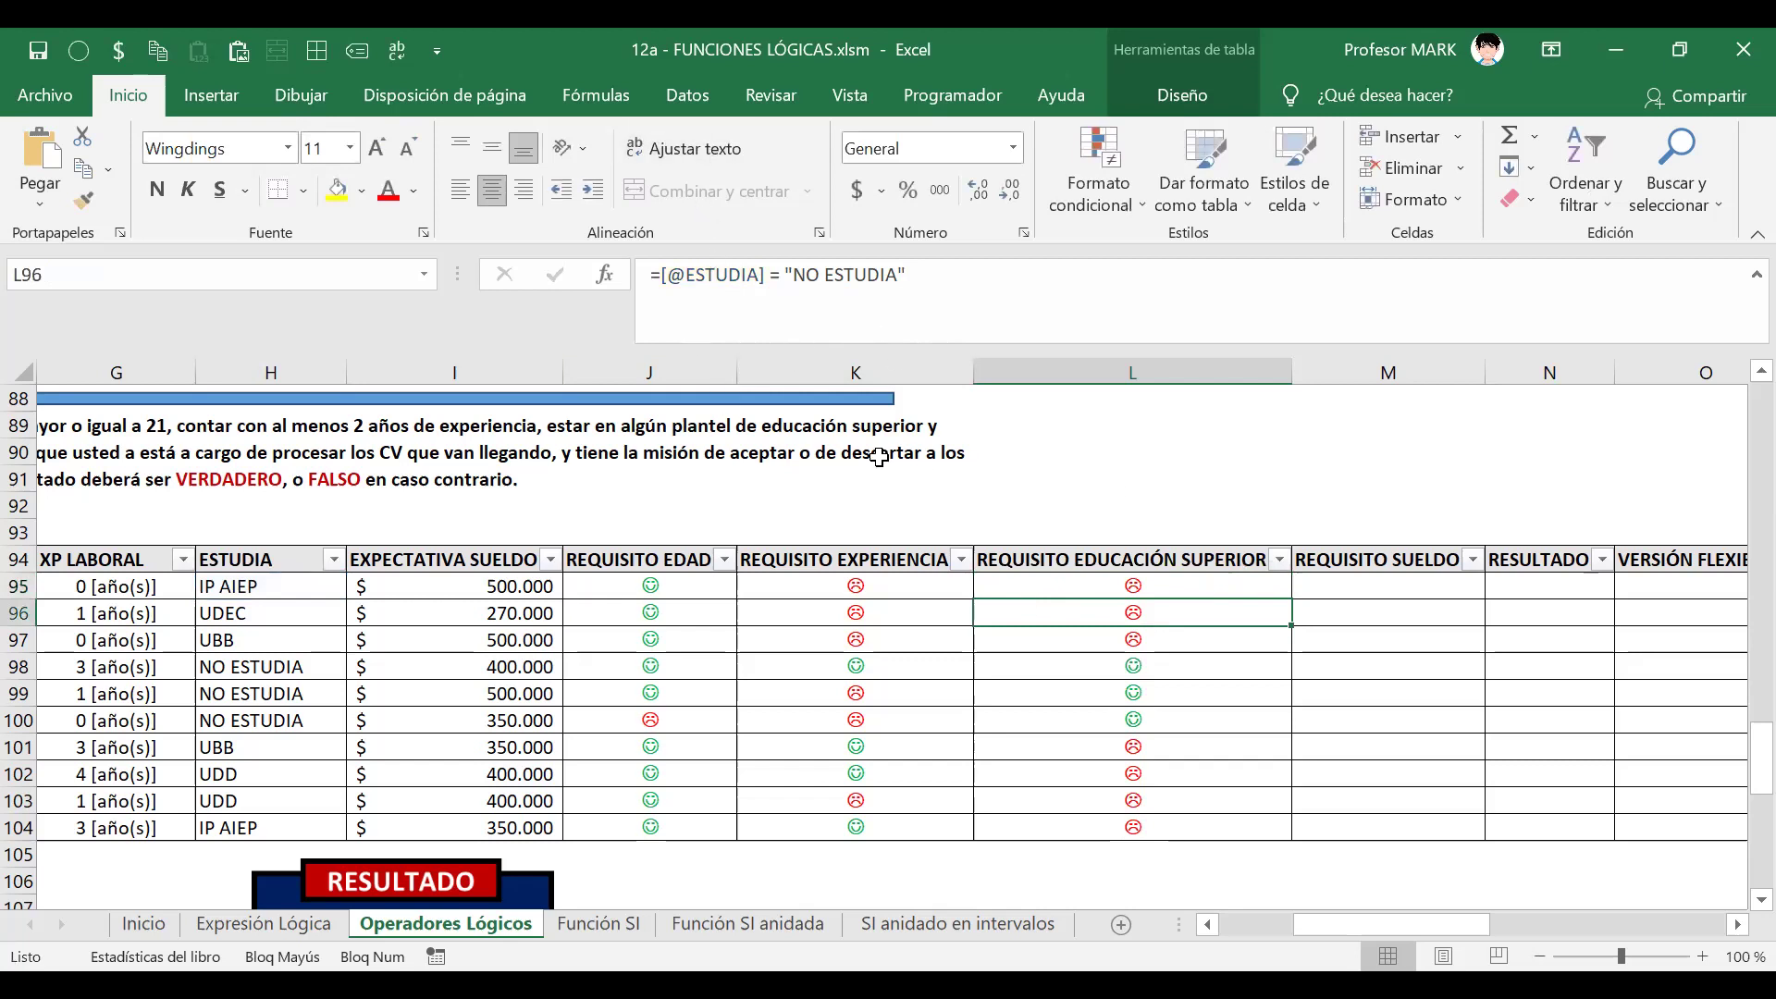
left_click_drag(1163, 589, 1164, 645)
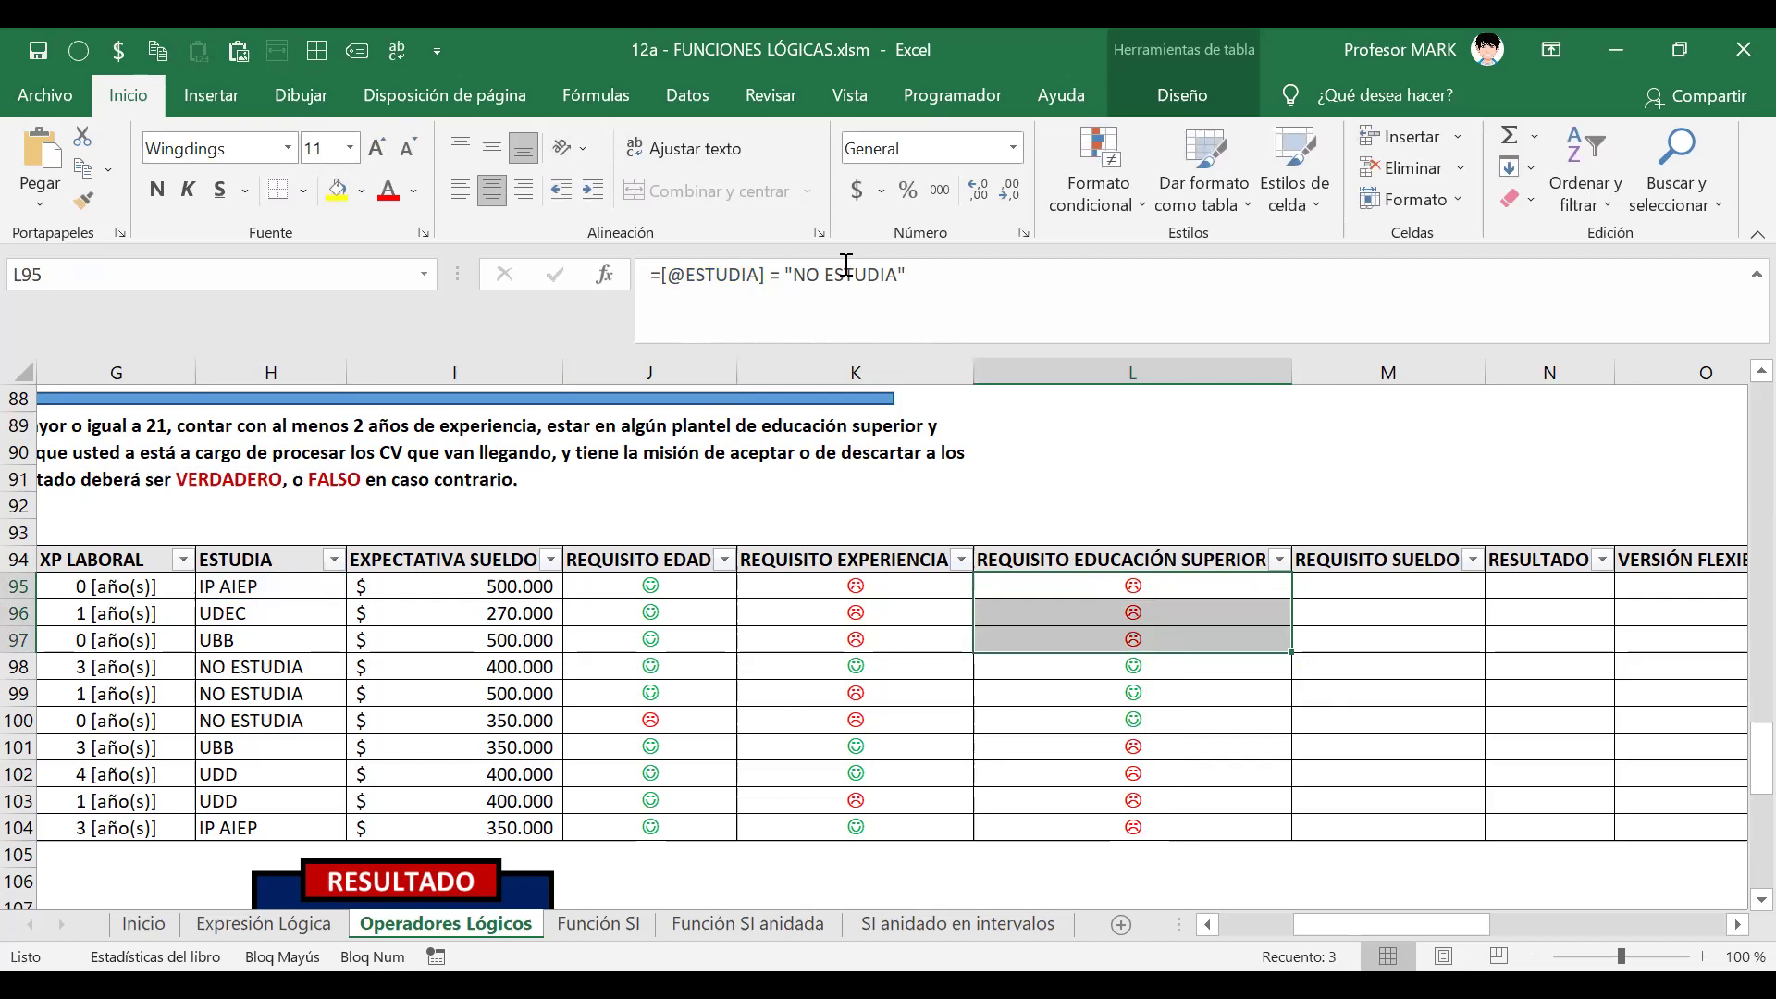
left_click(658, 275)
left_click(978, 280)
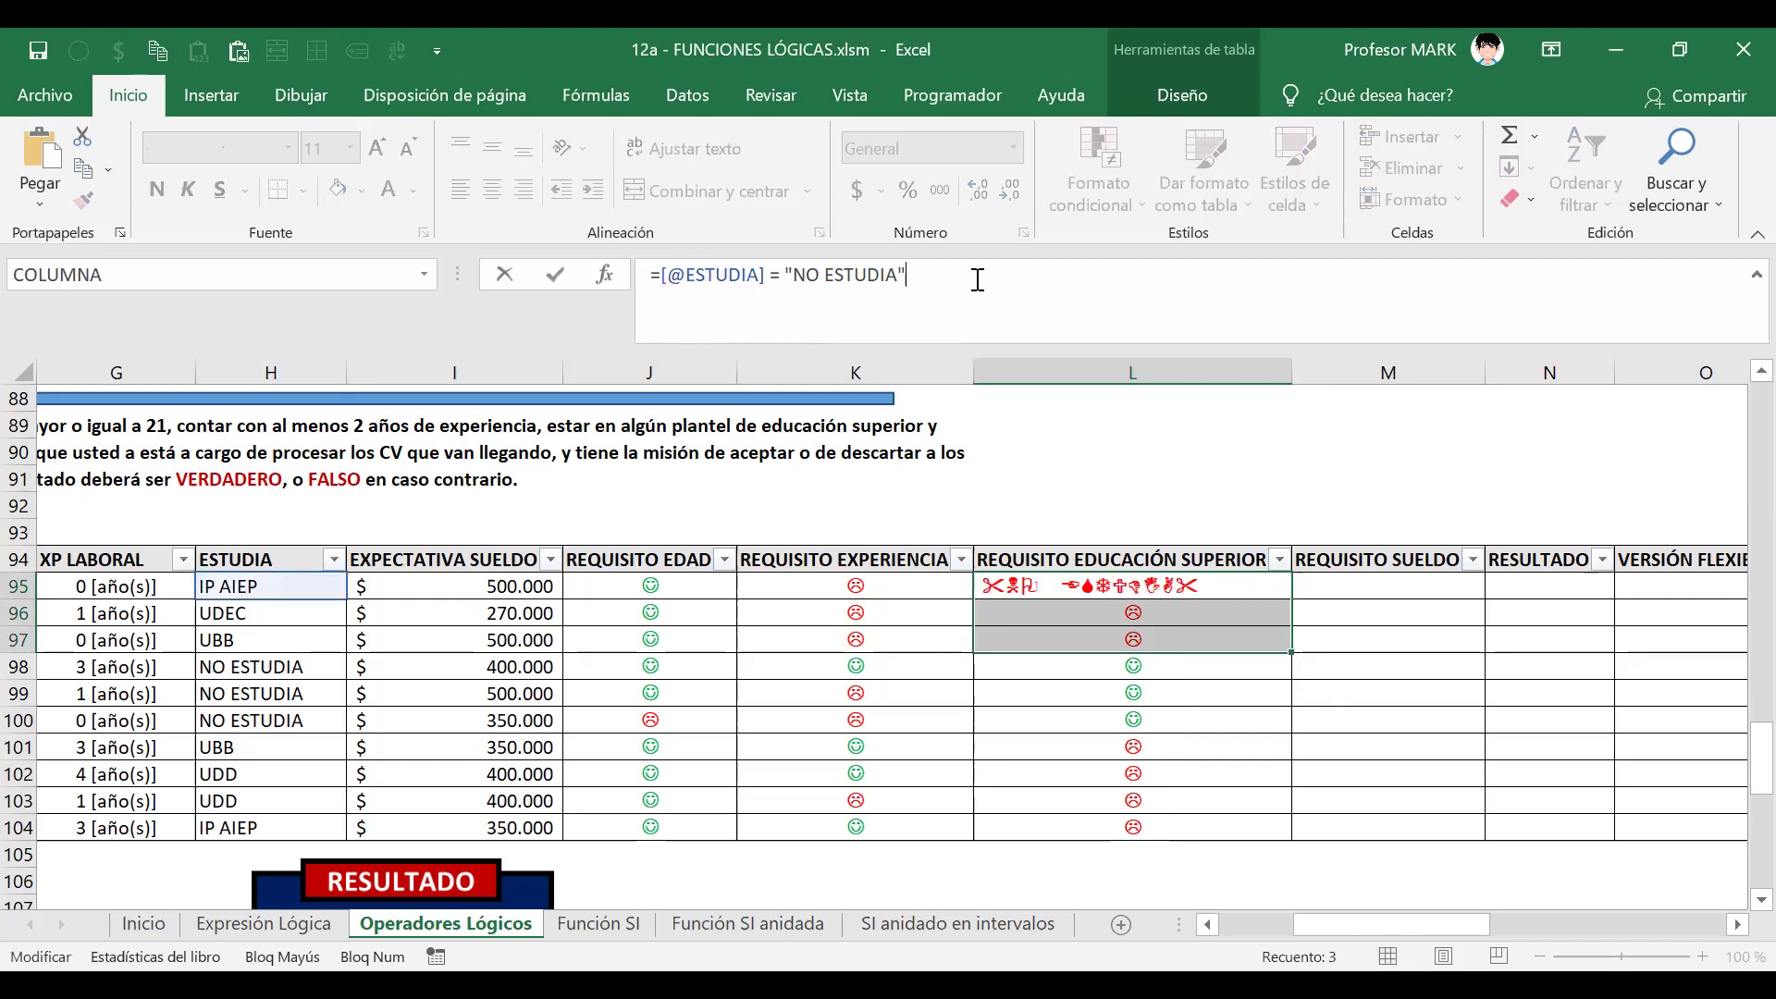
double_click(779, 275)
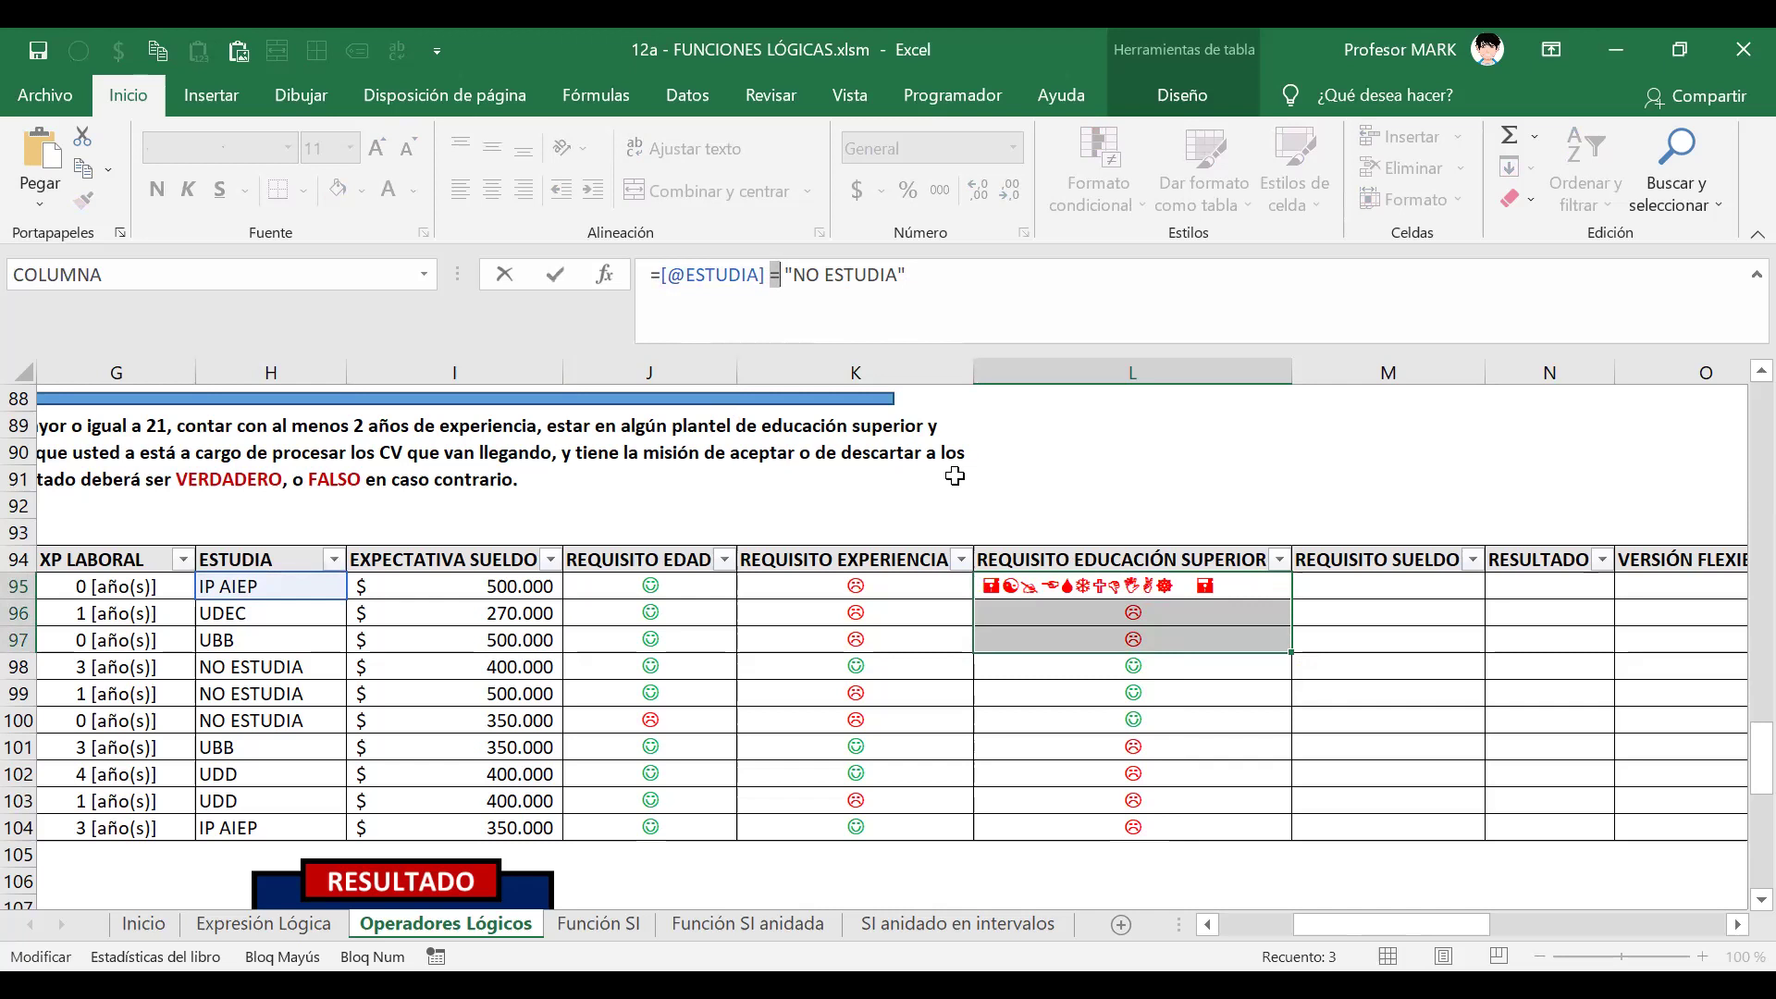
key("Caps_Lock")
type("<>")
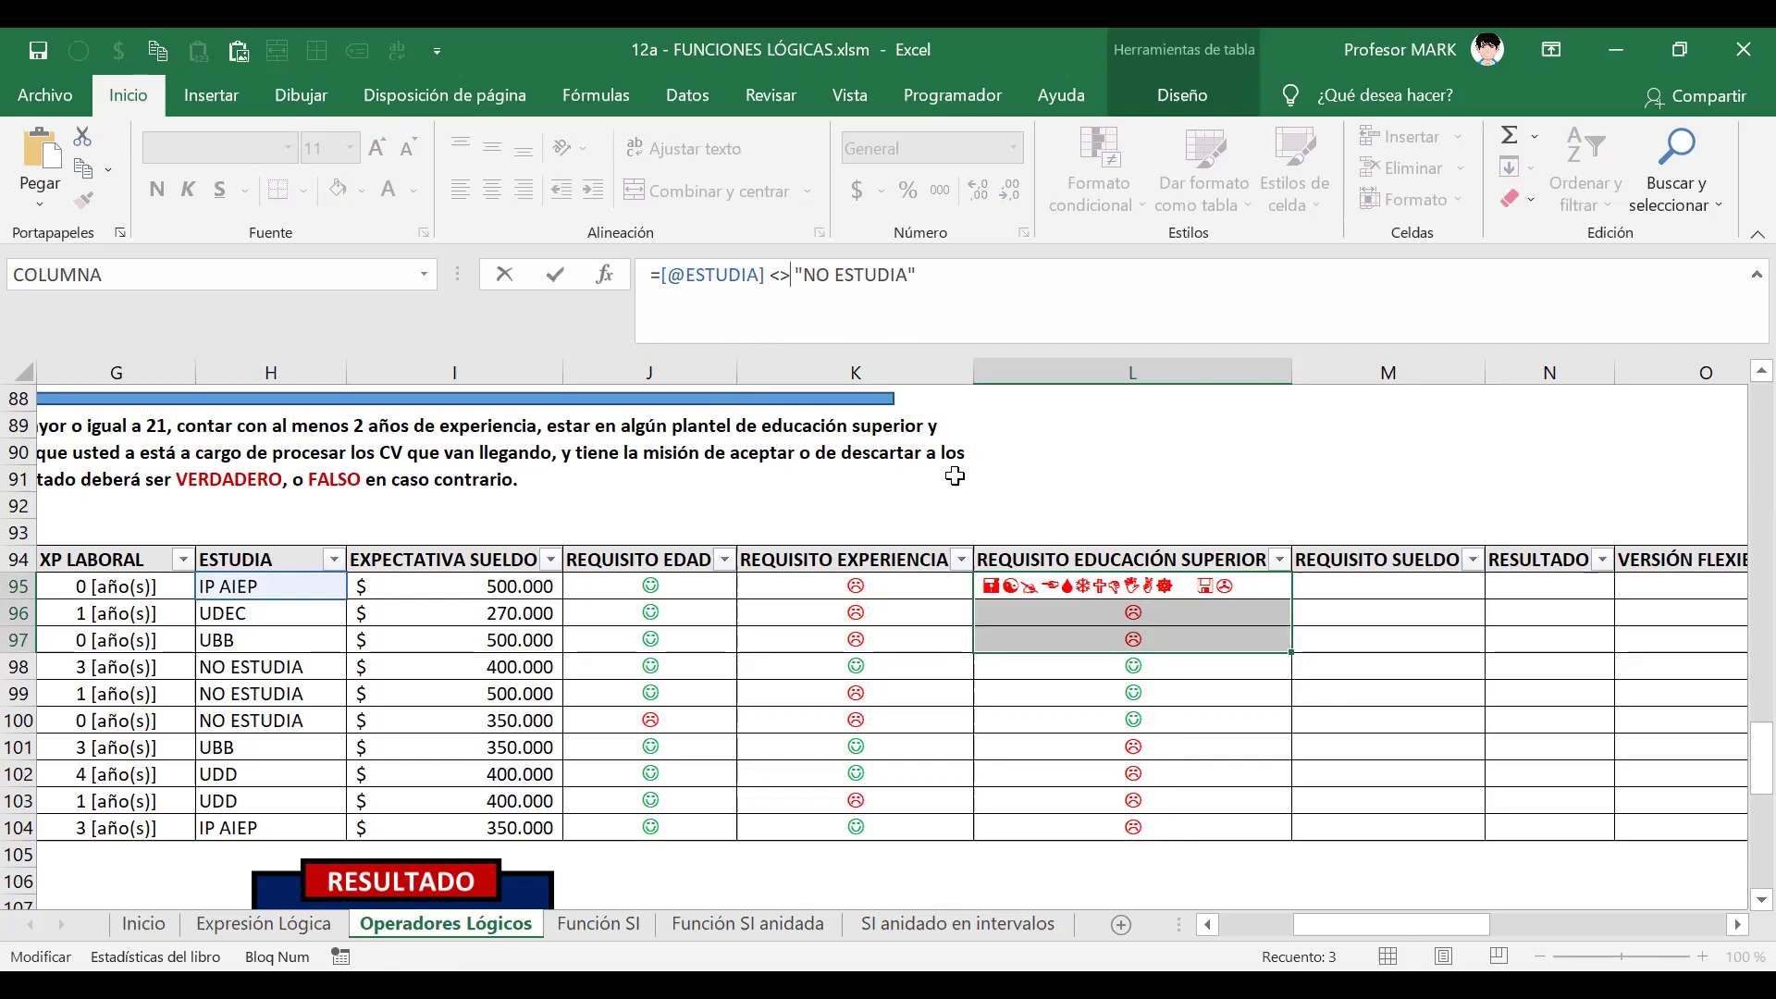
key("Return")
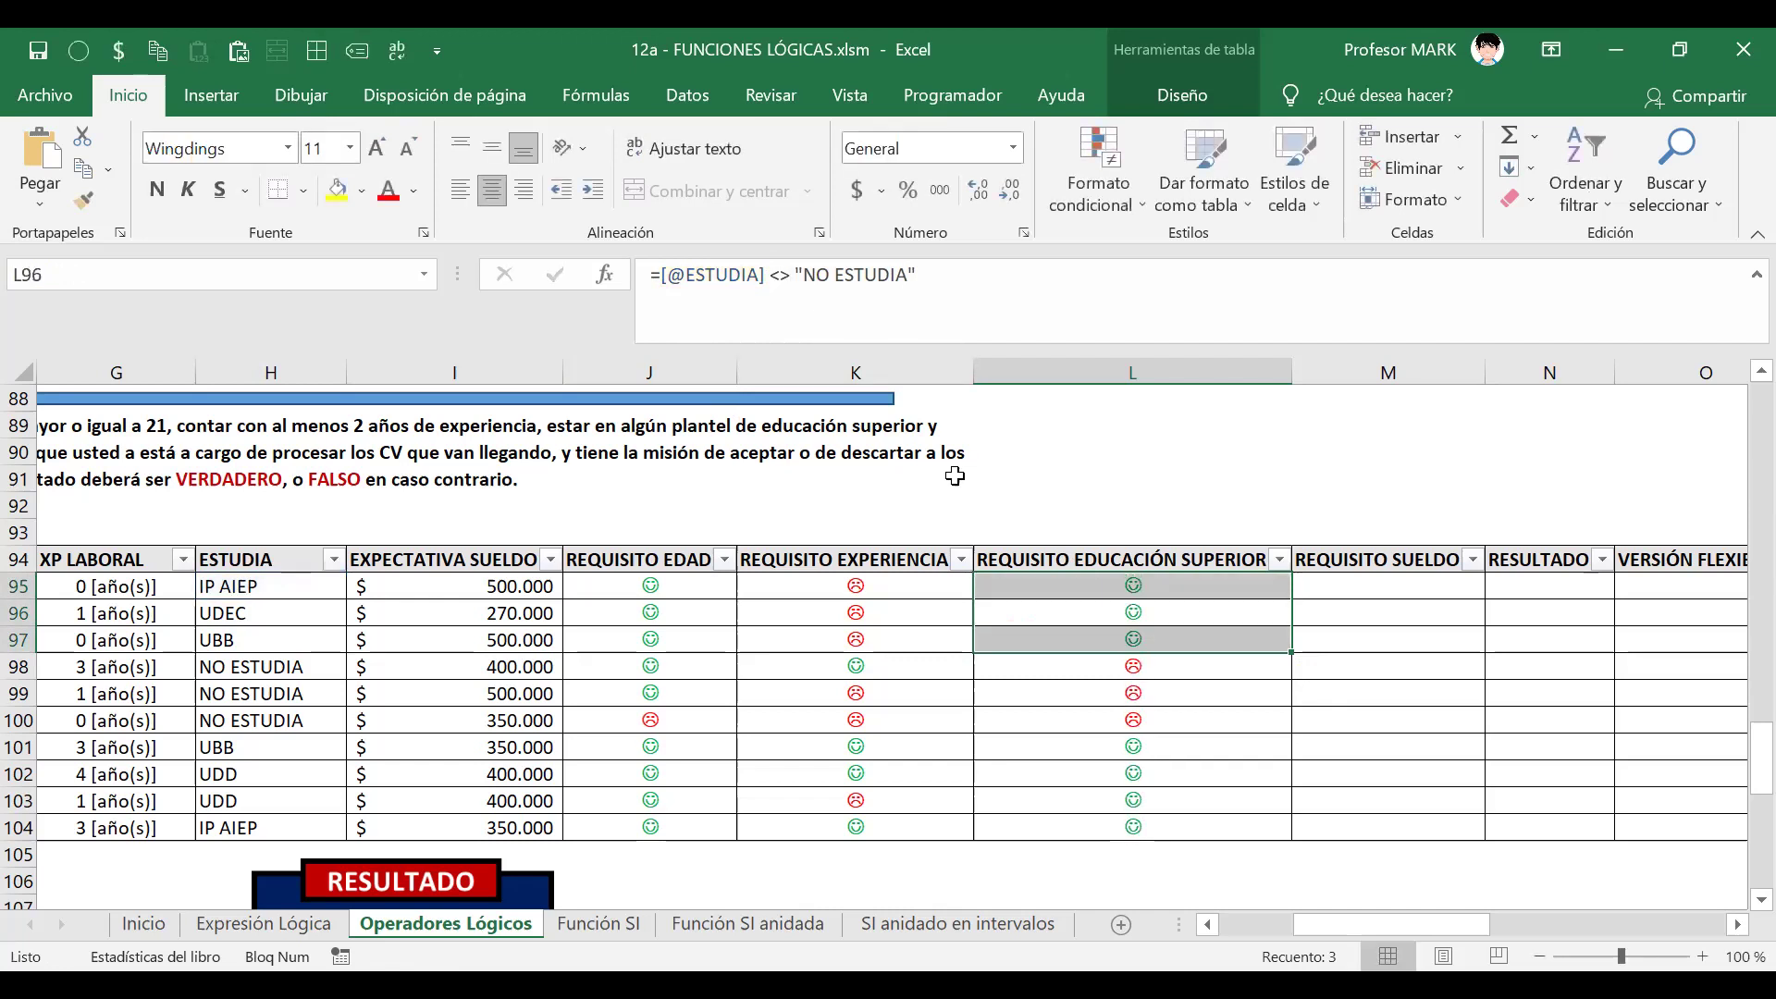
key("Down")
key("Down")
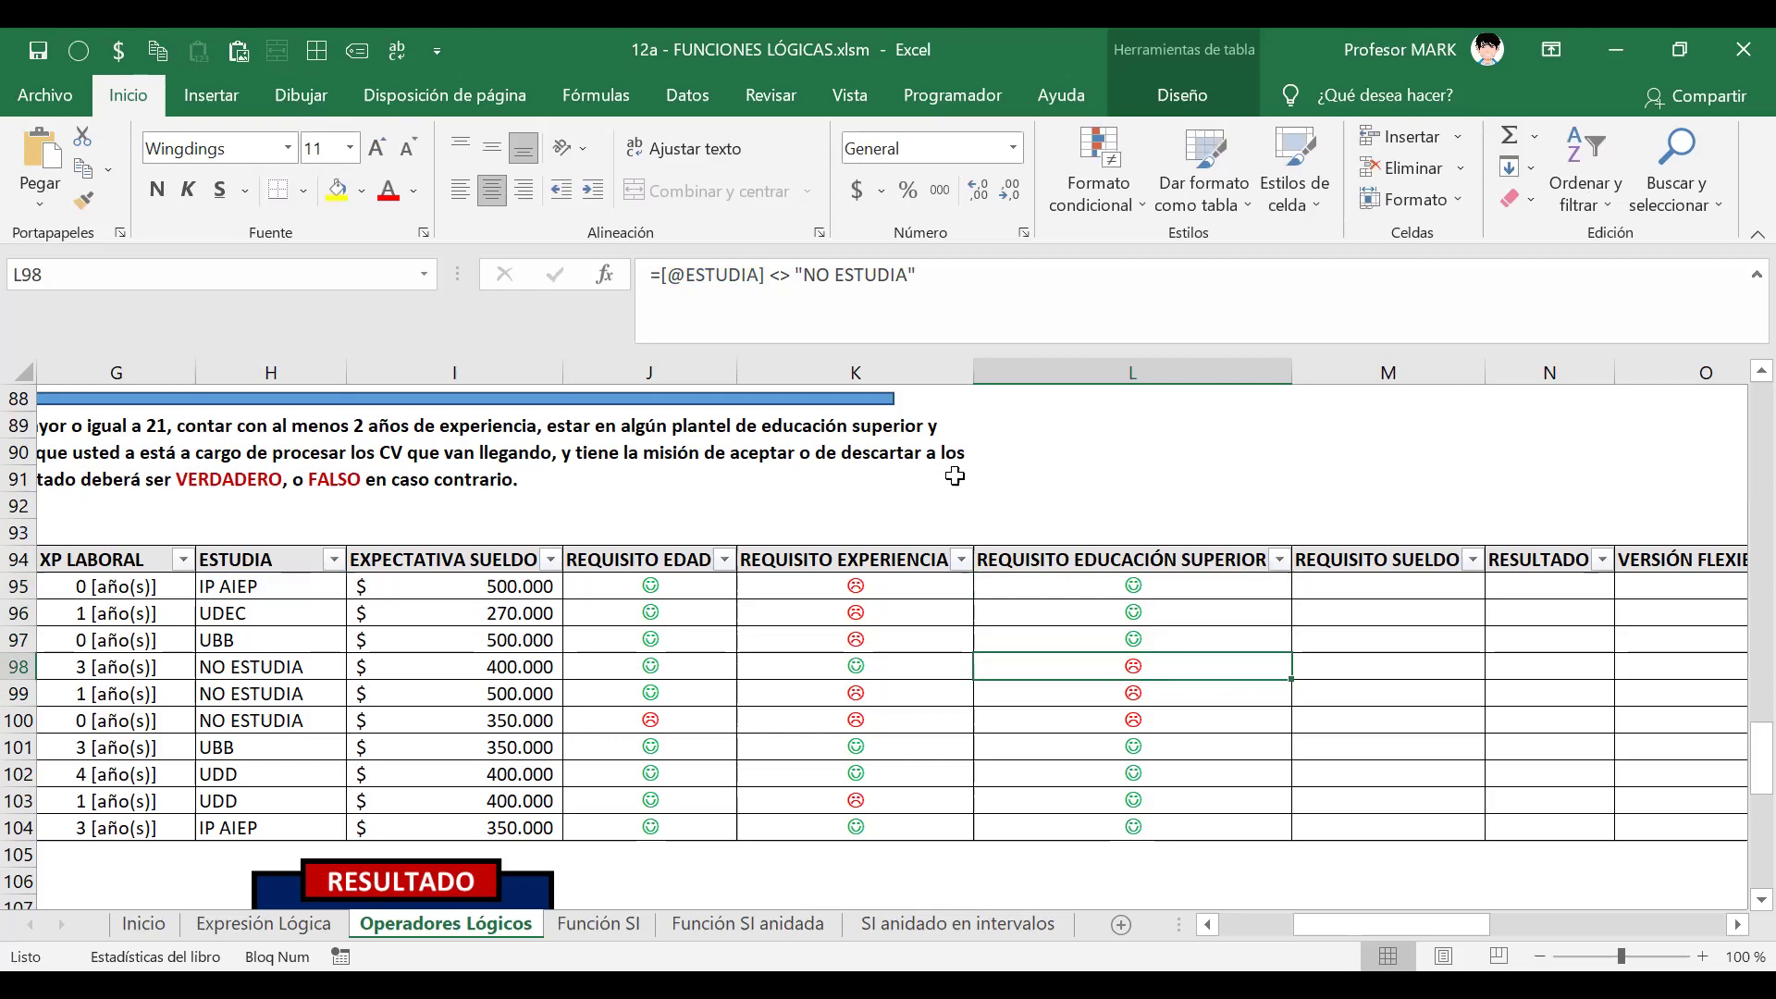
- Begin M95's REQUISITO SUELDO formula as =[@[EXPECTATIVA SUELDO]] <= 400
key("Up")
key("Up")
key("Up")
key("Up")
key("Right")
key("Right")
key("Right")
key("Right")
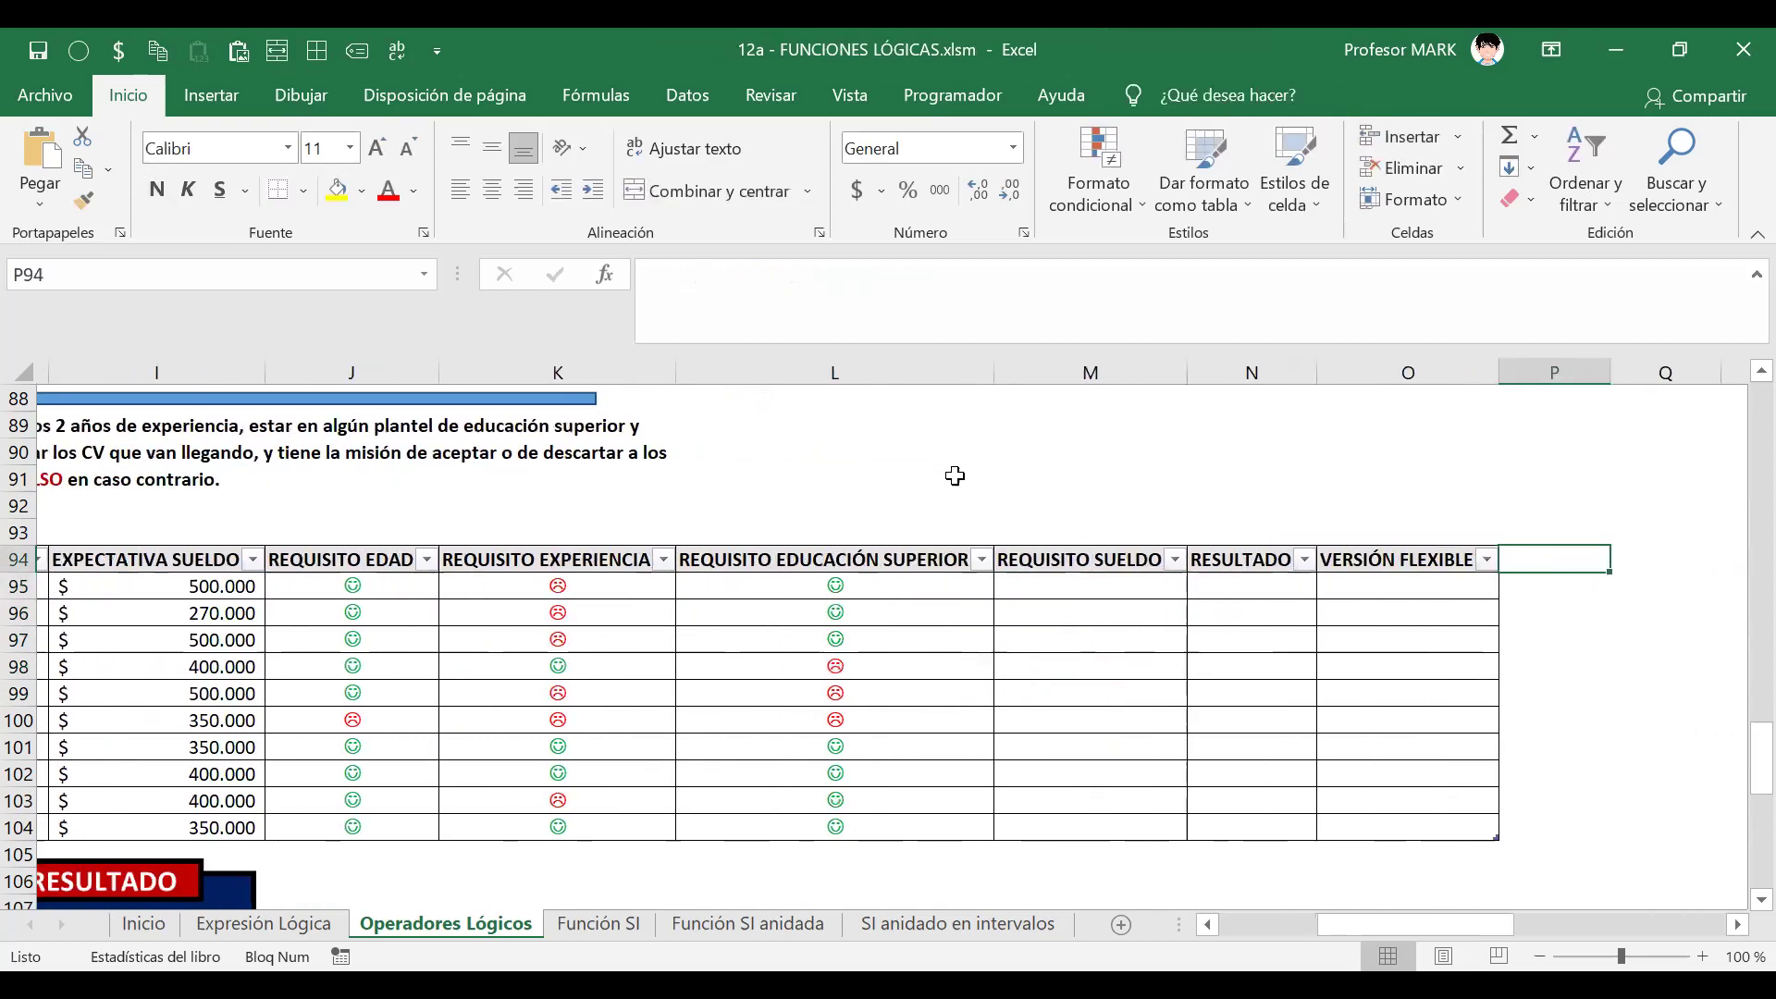
key("Left")
key("Left")
key("Left")
key("Left")
key("Right")
key("Right")
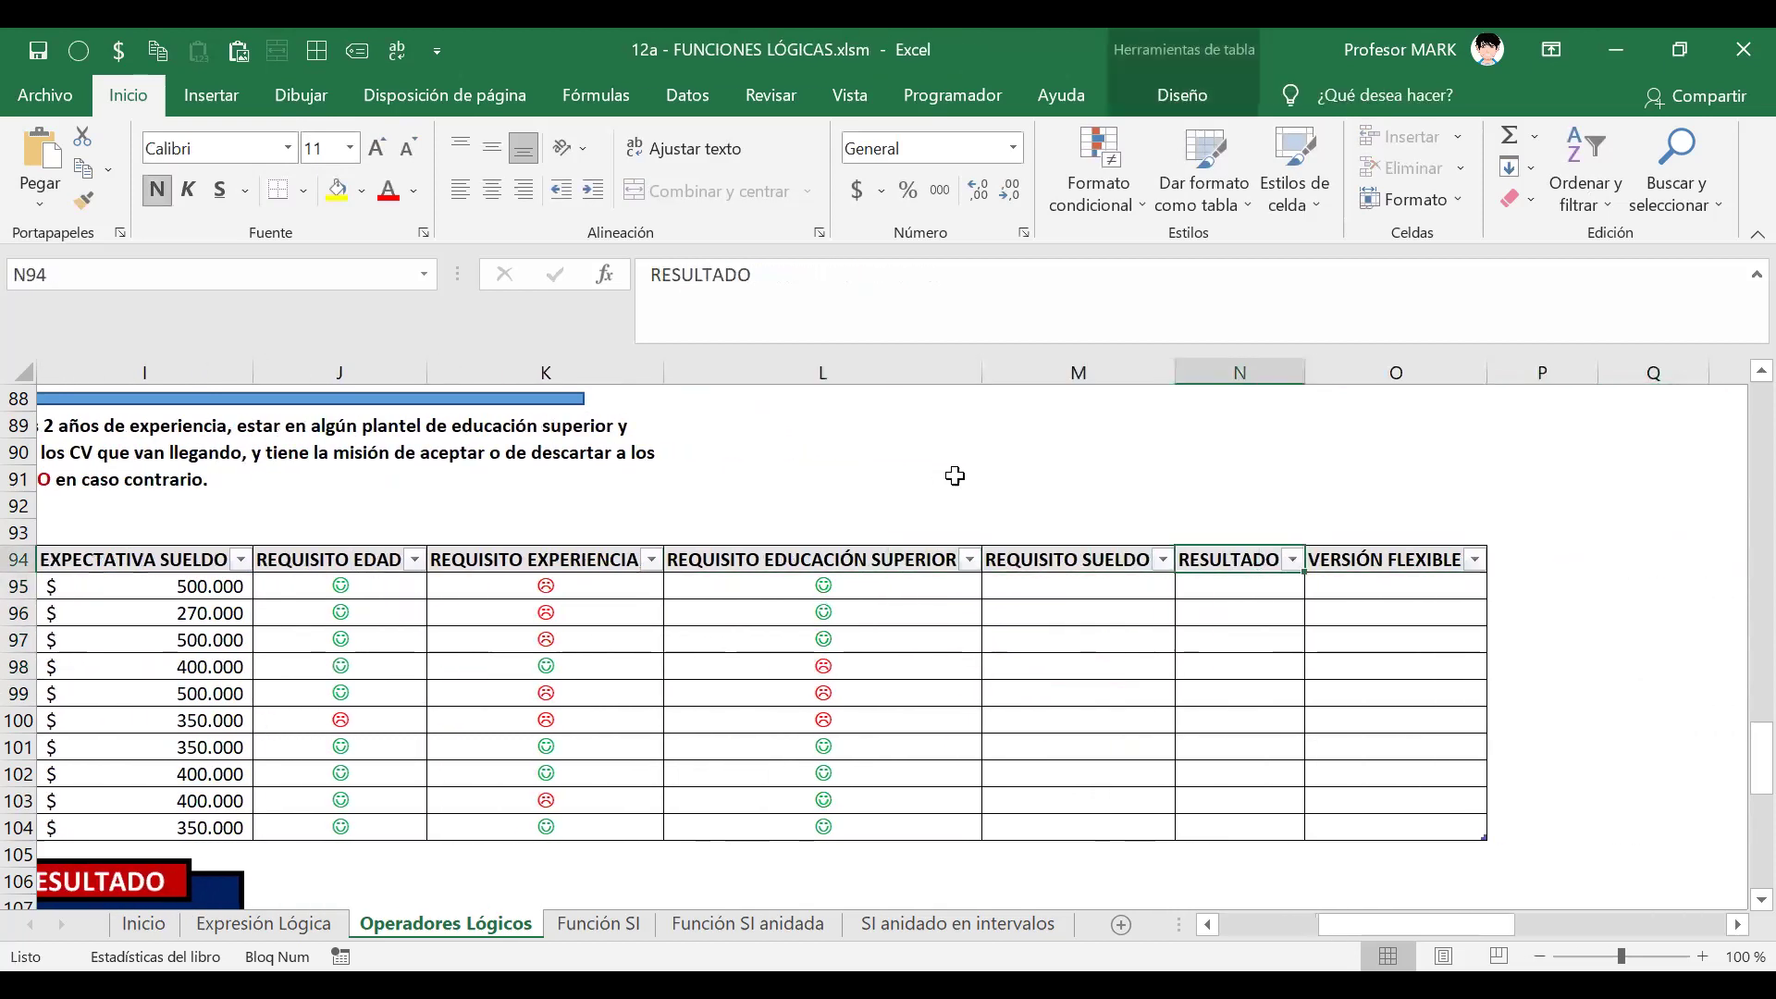
key("Down")
key("Left")
key("Left")
key("Left")
key("Left")
key("Left")
key("Left")
key("Left")
key("Left")
key("Left")
key("Left")
key("Left")
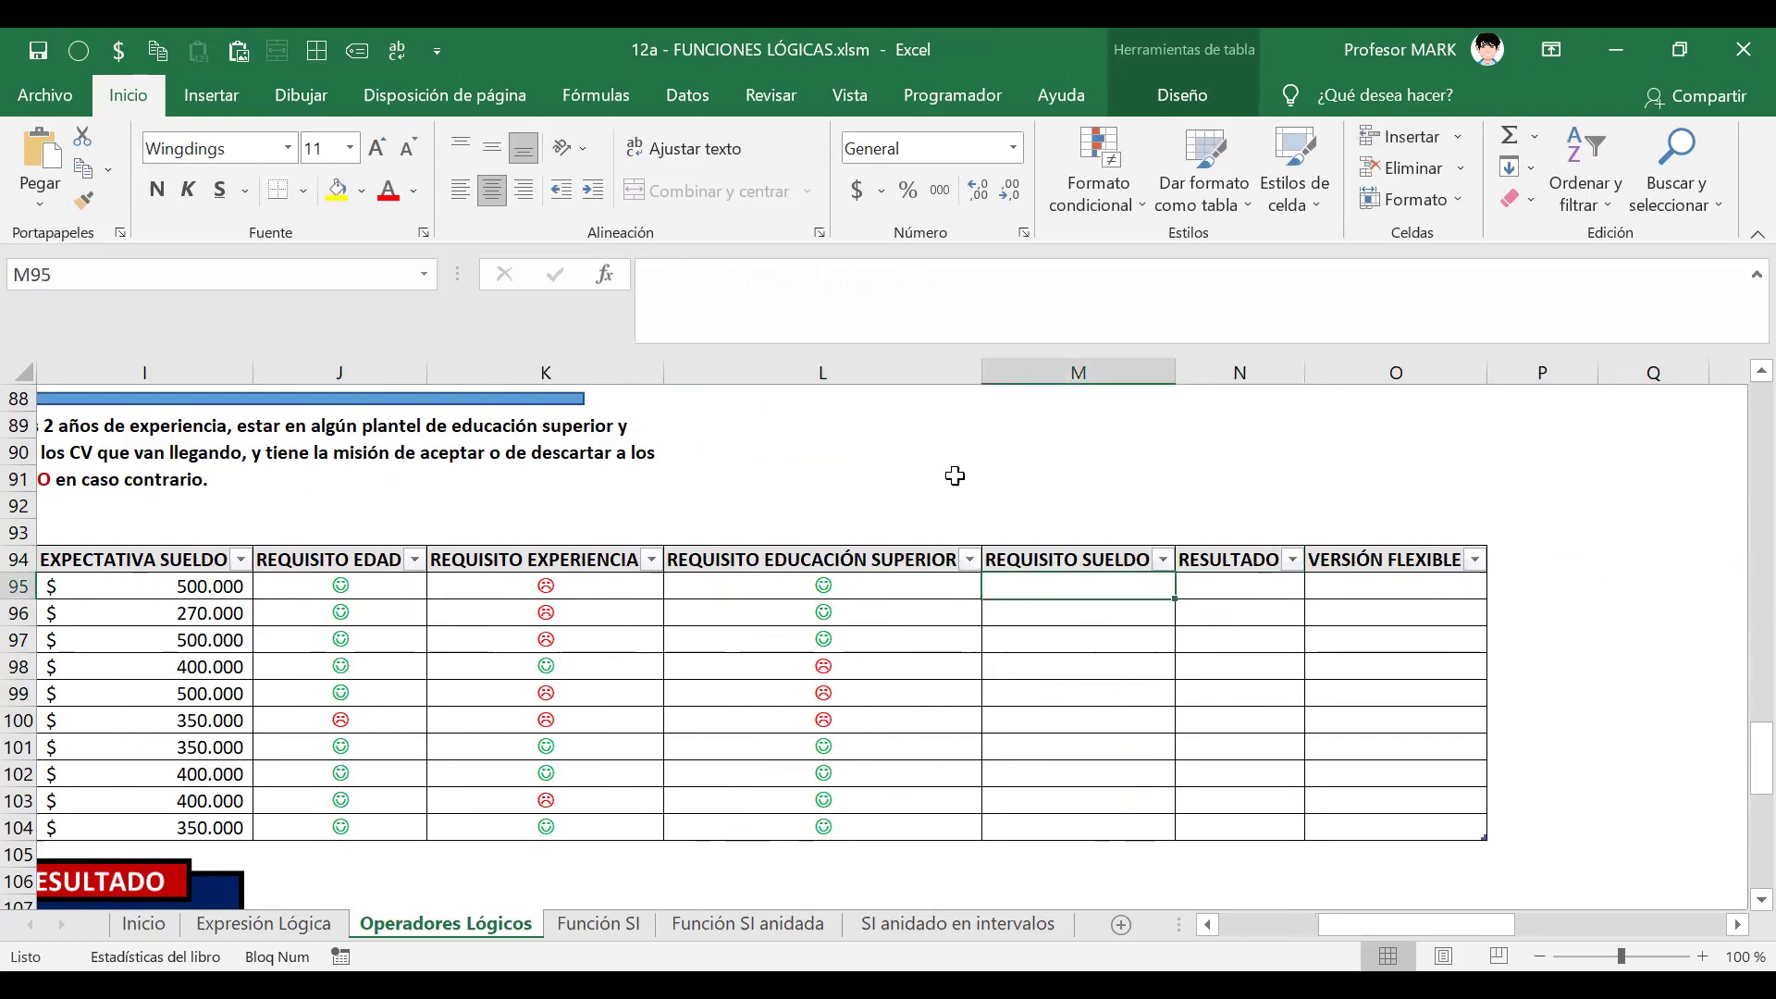
key("Right")
key("Right")
key("Right")
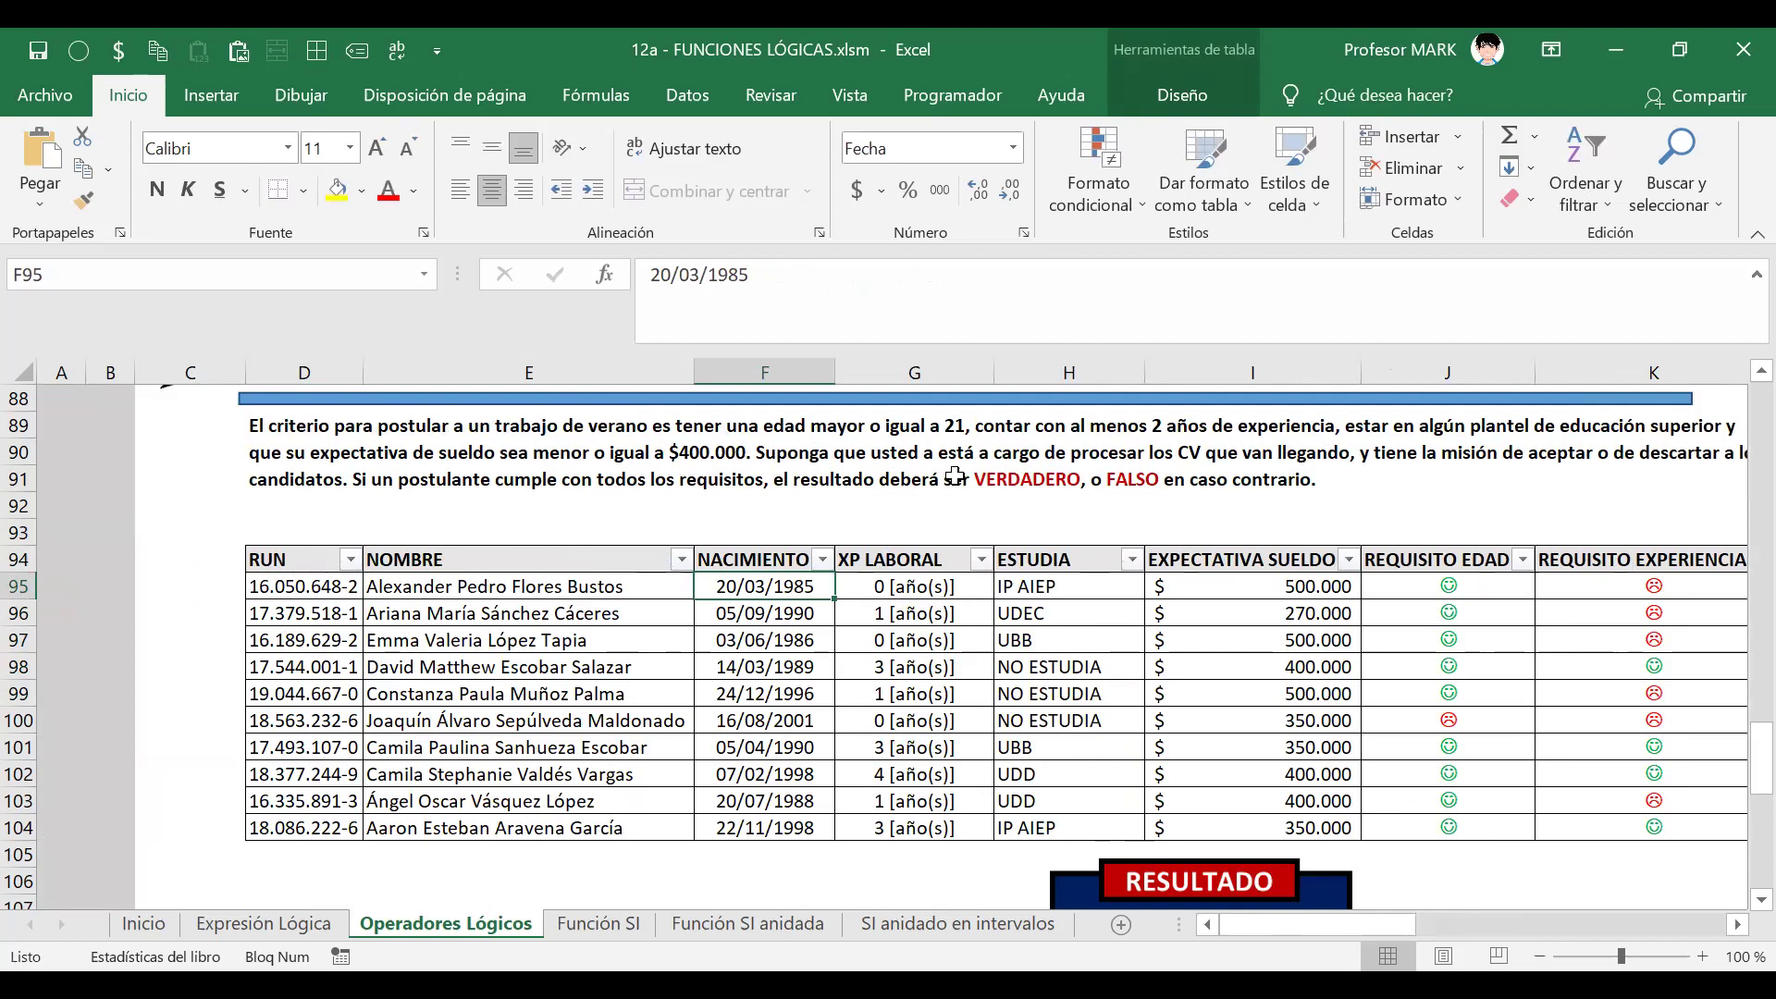
left_click_drag(1391, 927, 1477, 927)
left_click(1256, 560)
left_click(1250, 580)
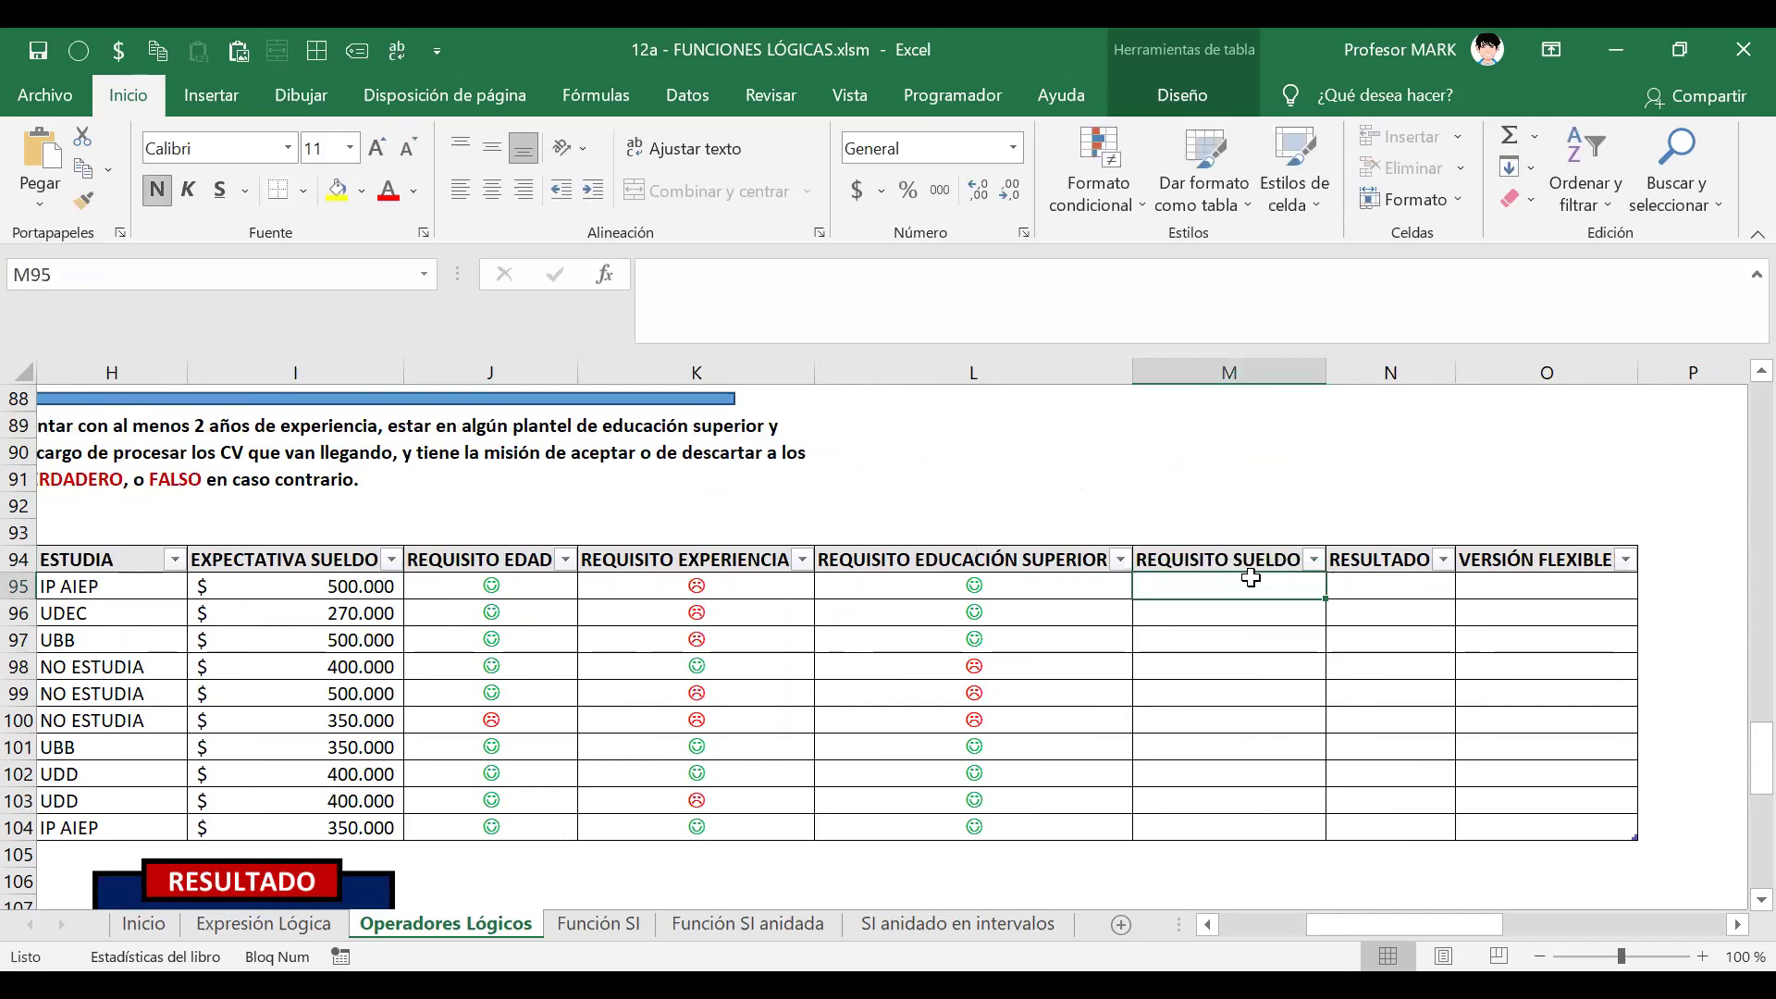
left_click(913, 273)
type("=")
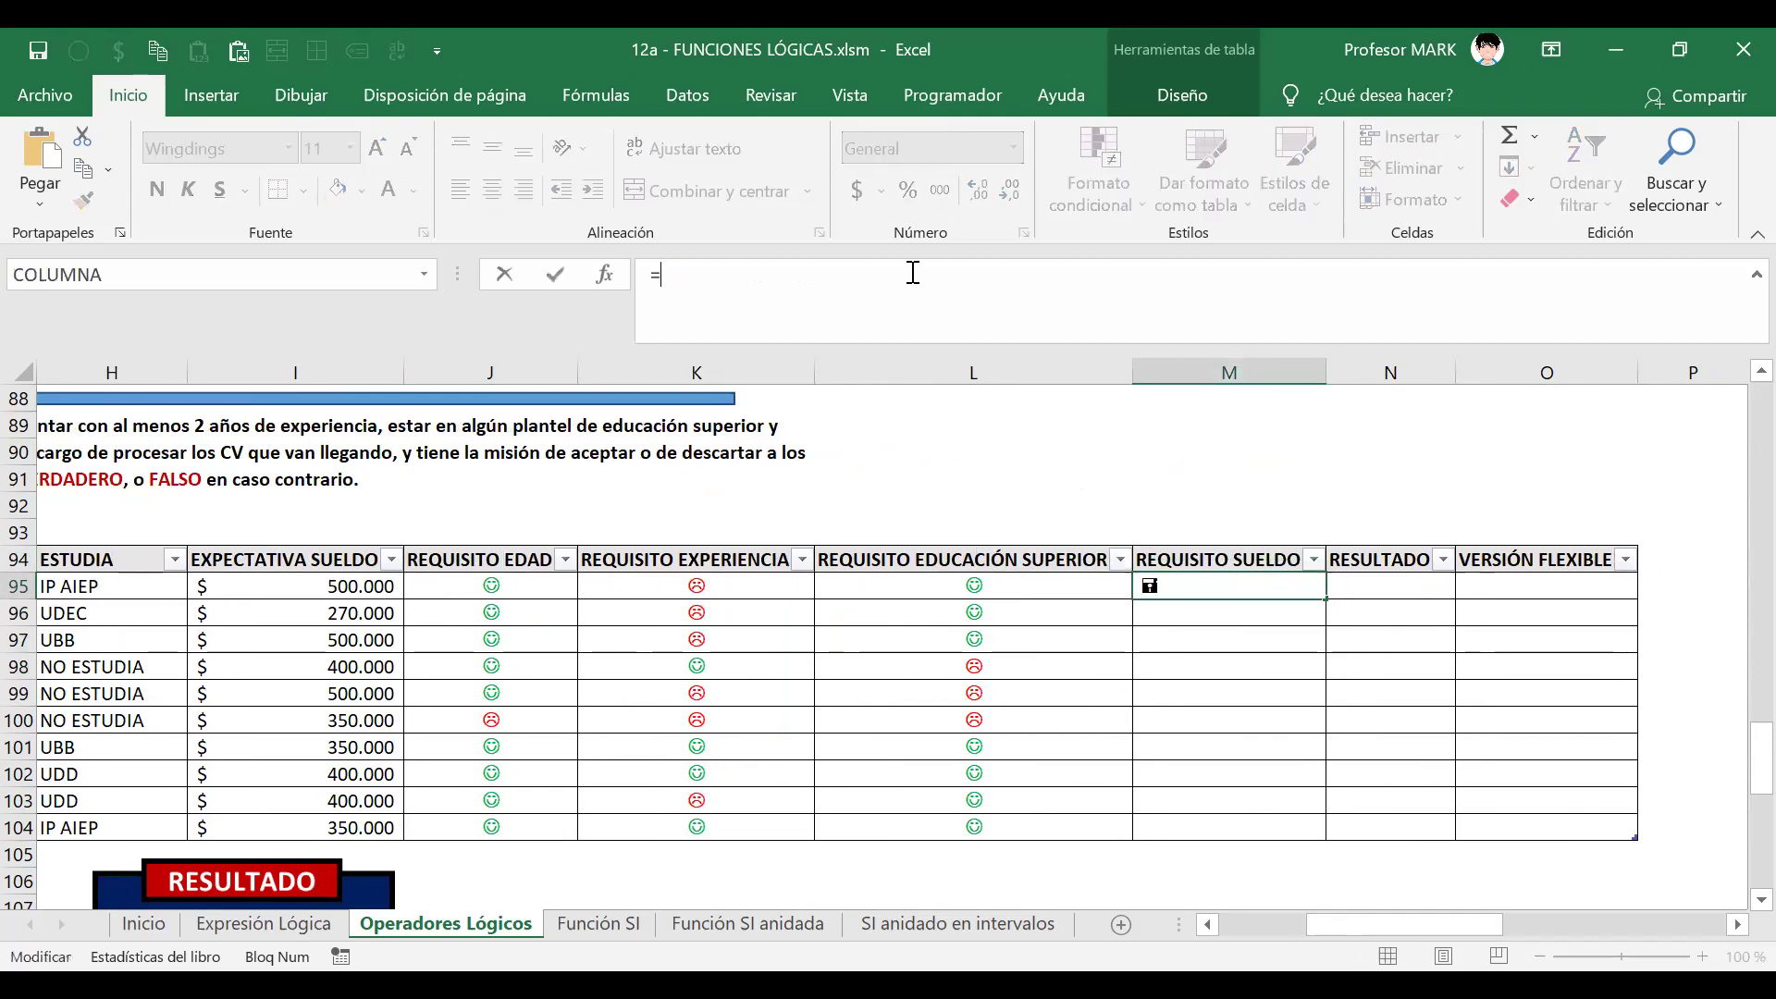
left_click(376, 581)
type("<= ")
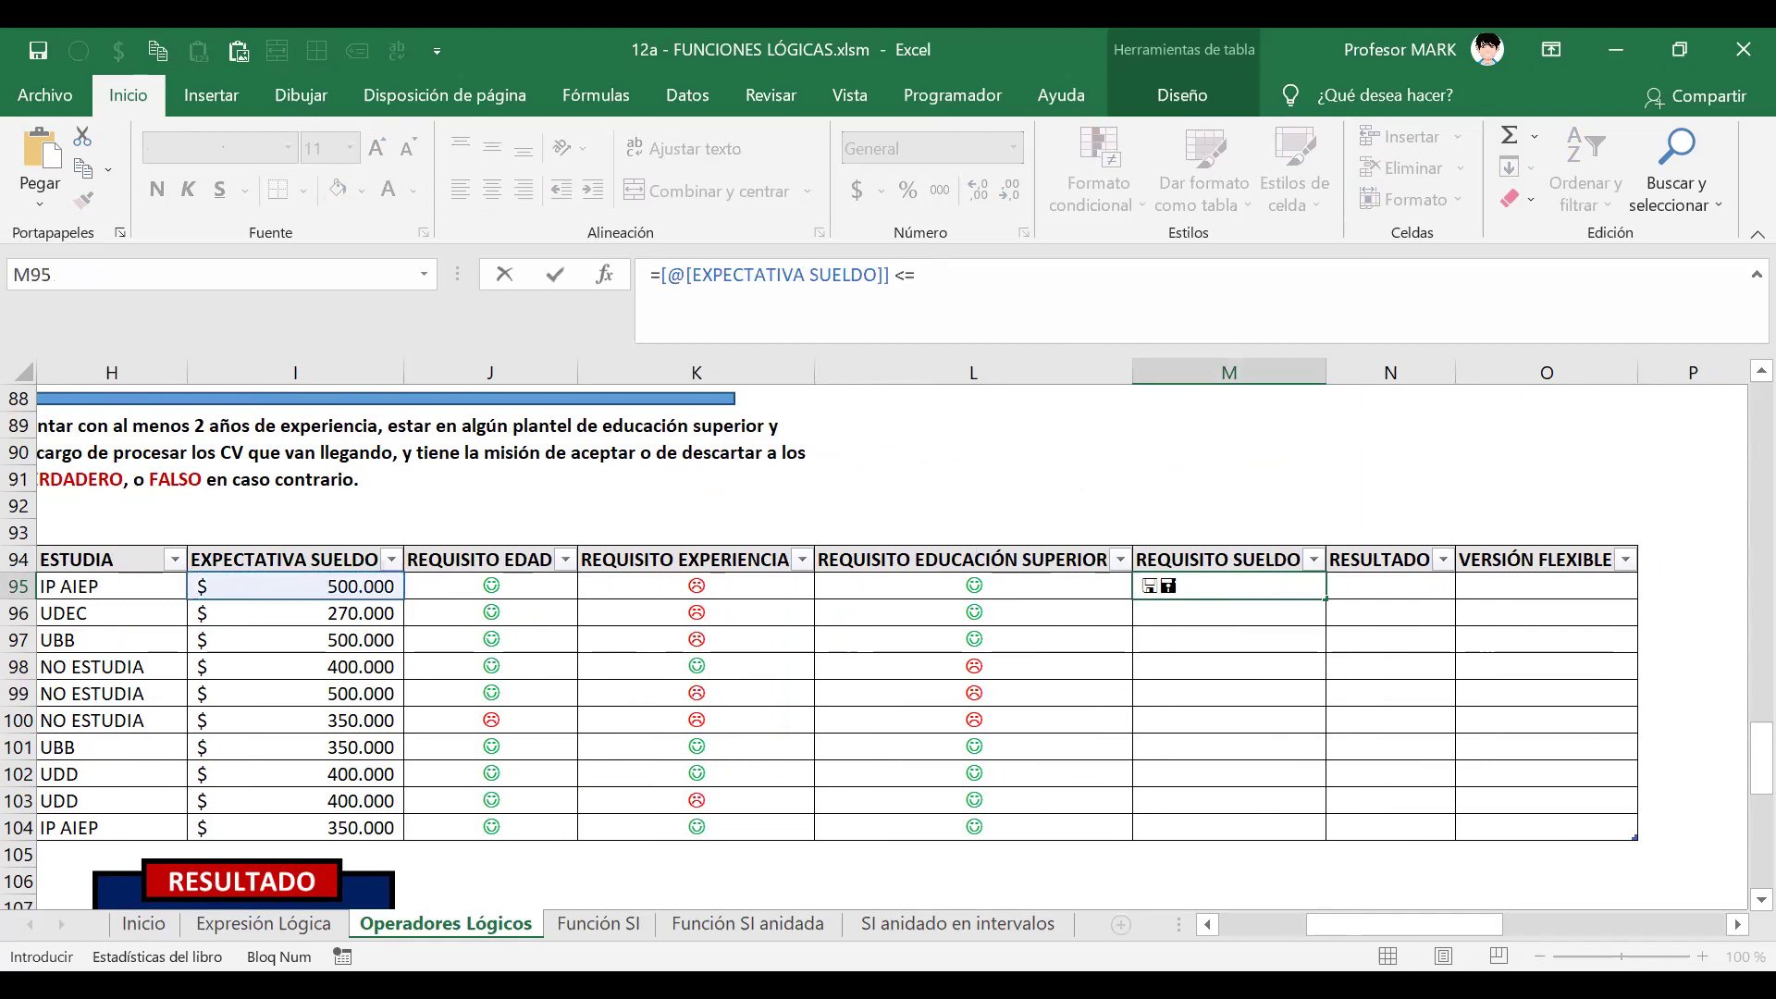
type("400")
- Complete the salary limit as 400000 without the $ and dot, and commit it
left_click_drag(1393, 919, 1308, 922)
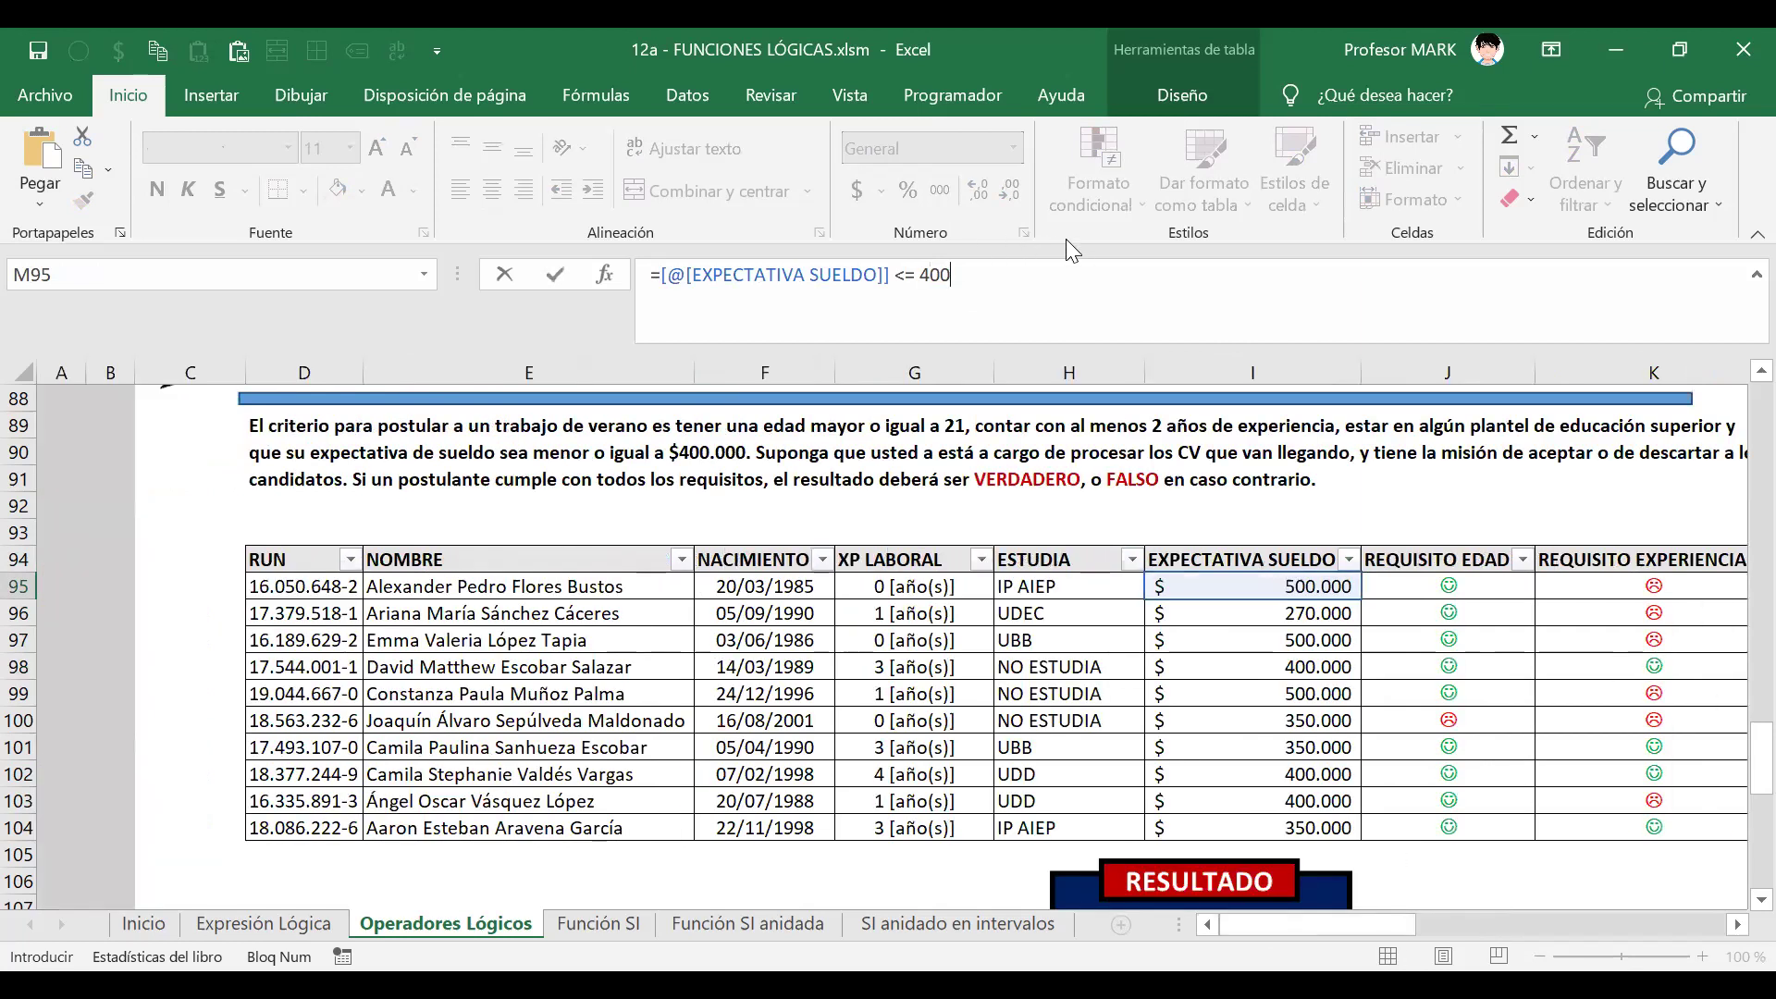
type("000")
left_click(921, 274)
type("$400")
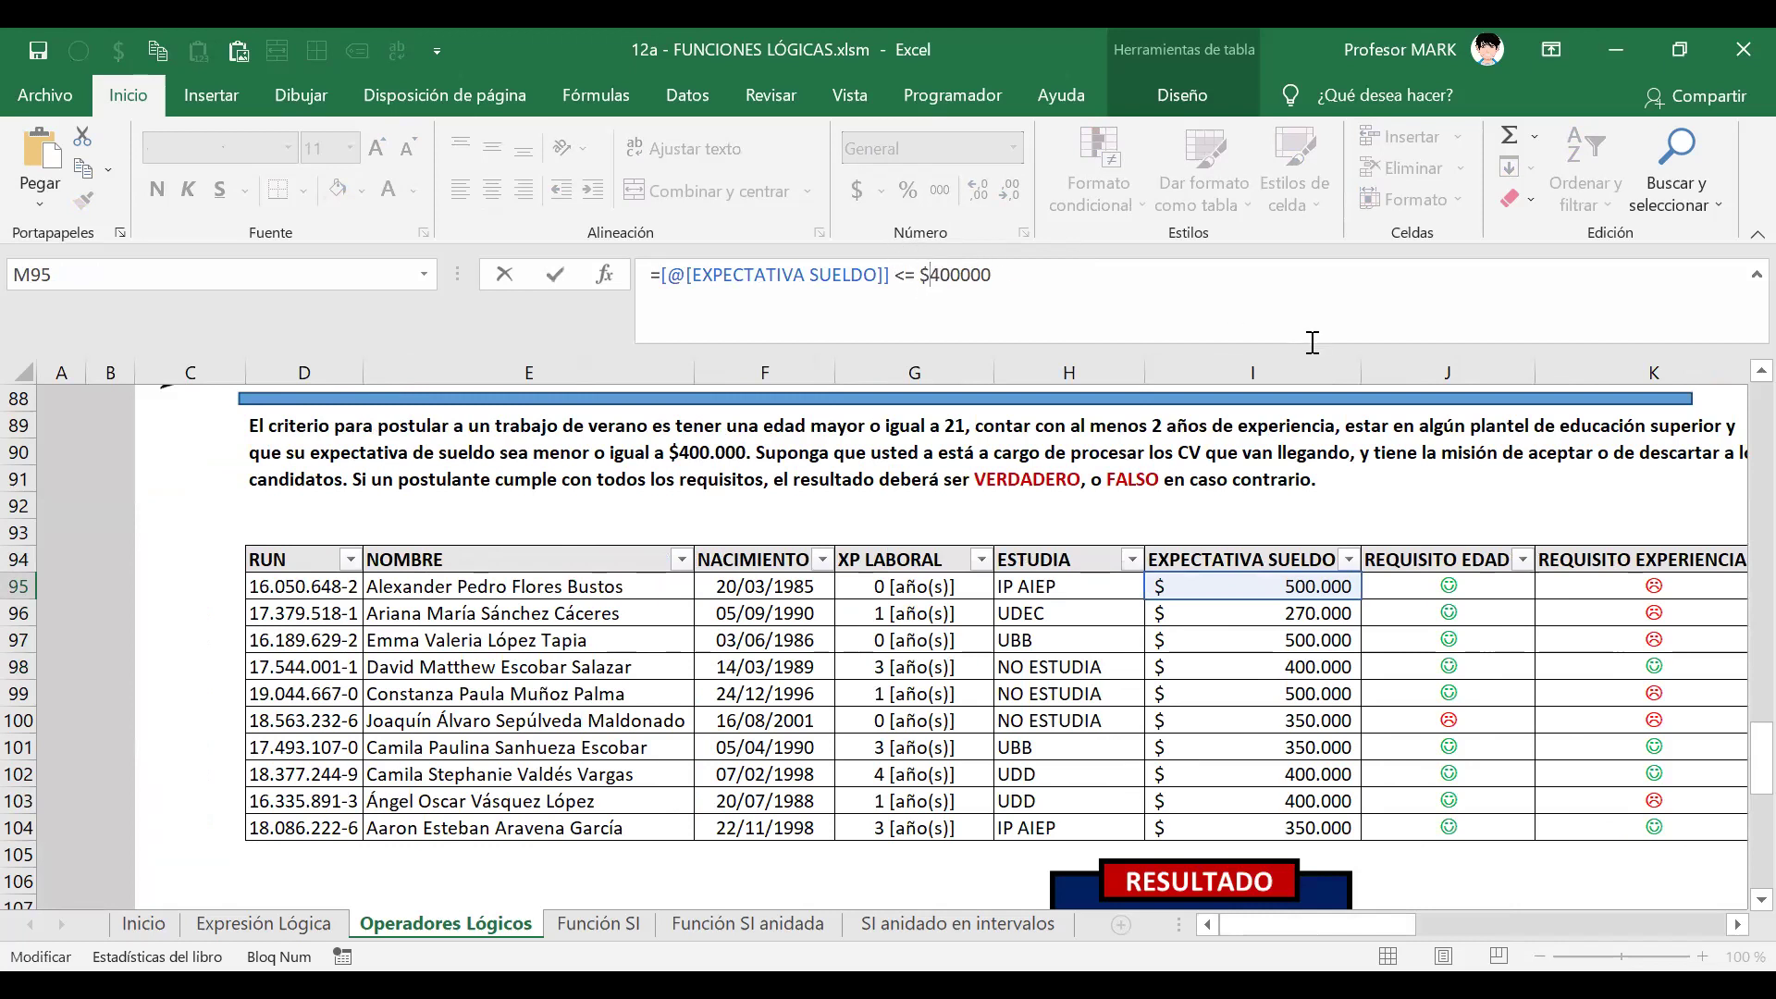
type(".")
key("BackSpace")
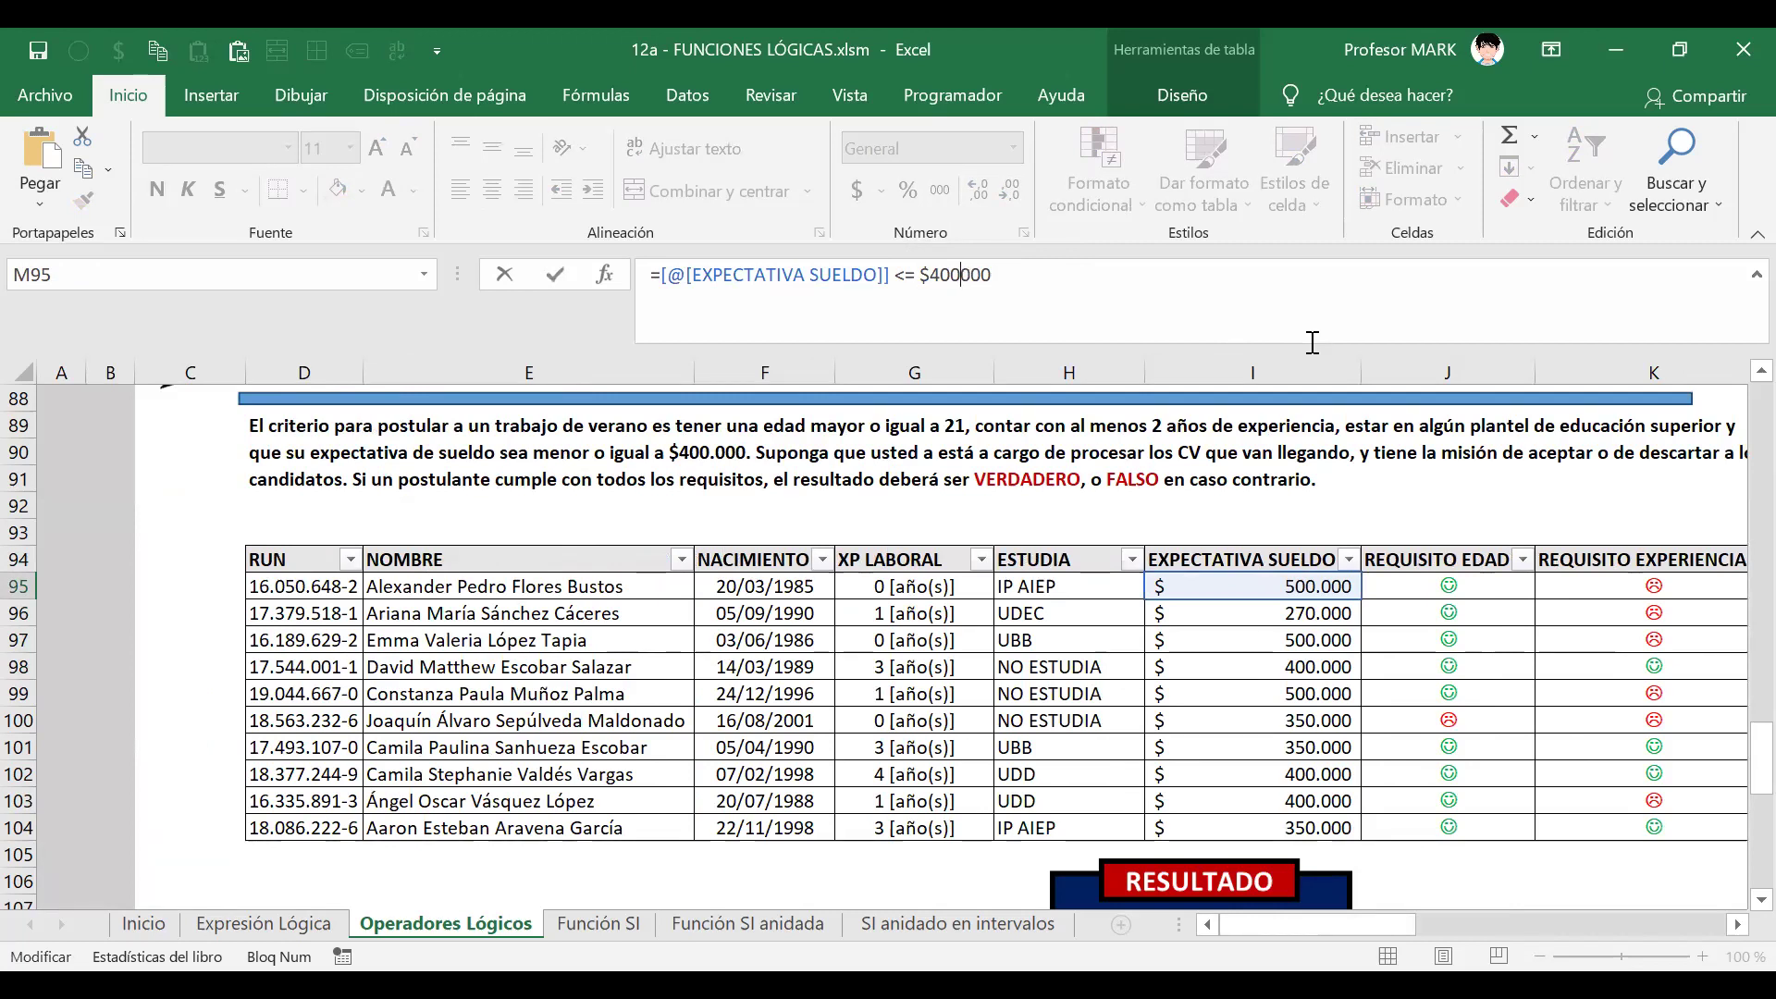
key("BackSpace")
key("Return")
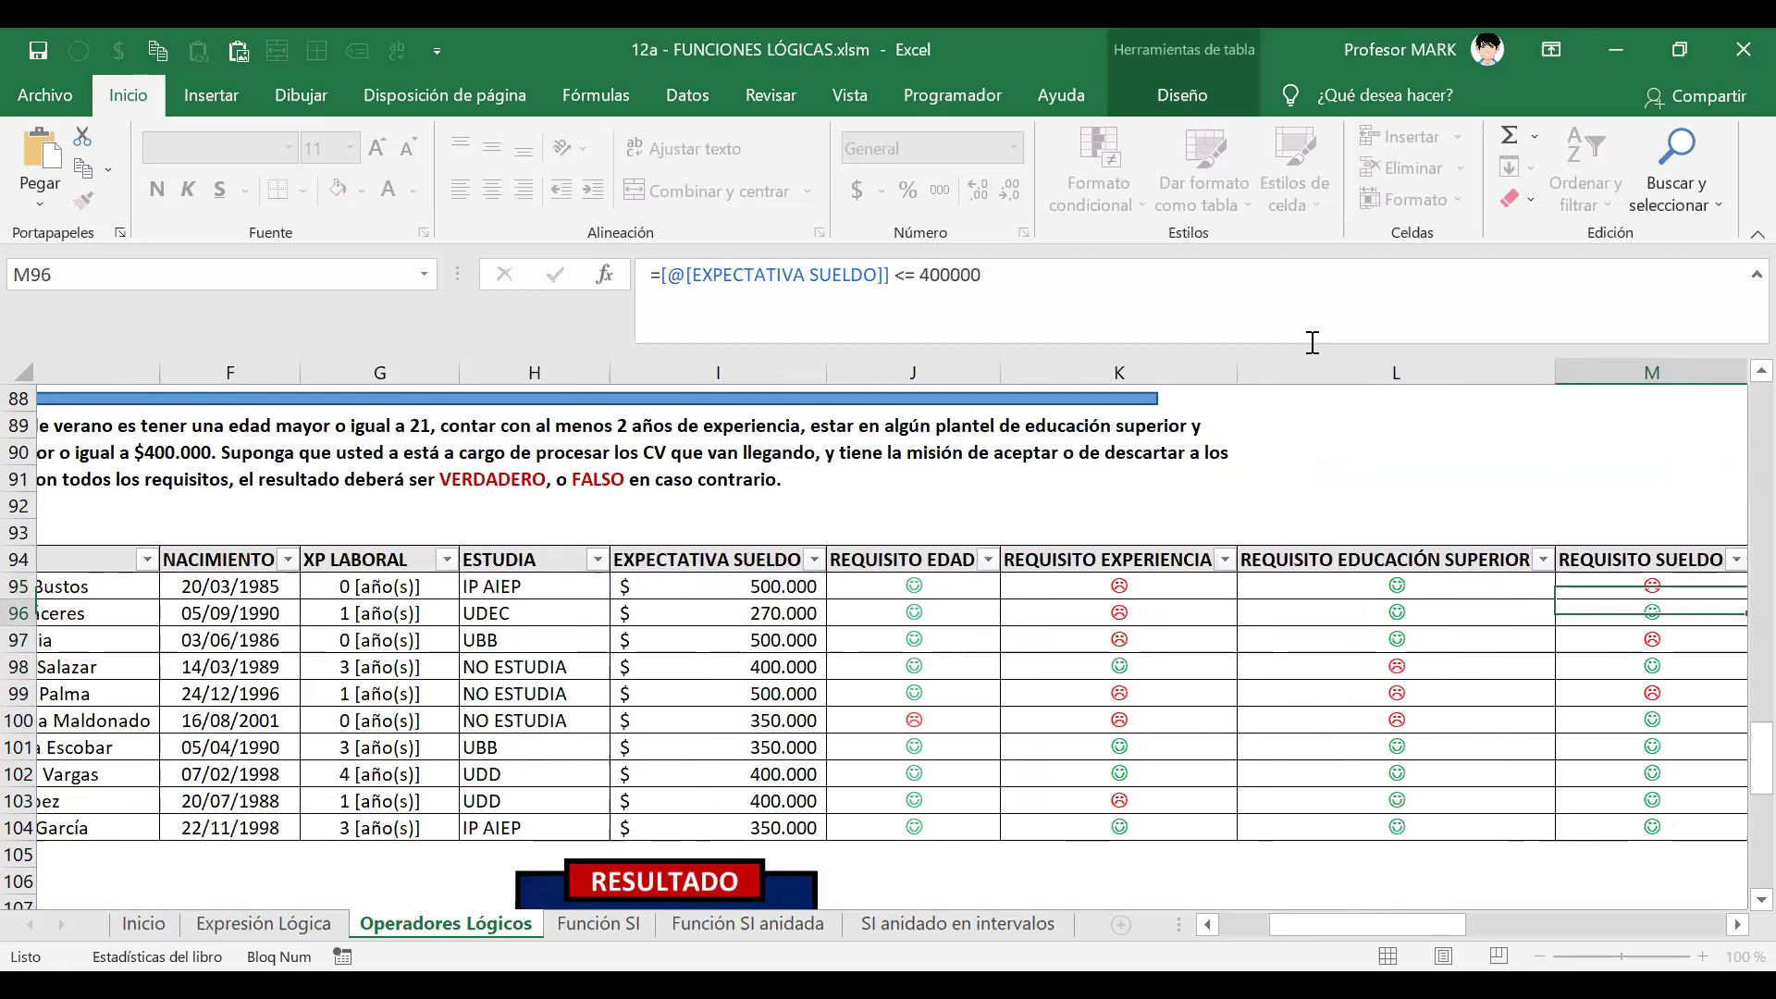
key("Left")
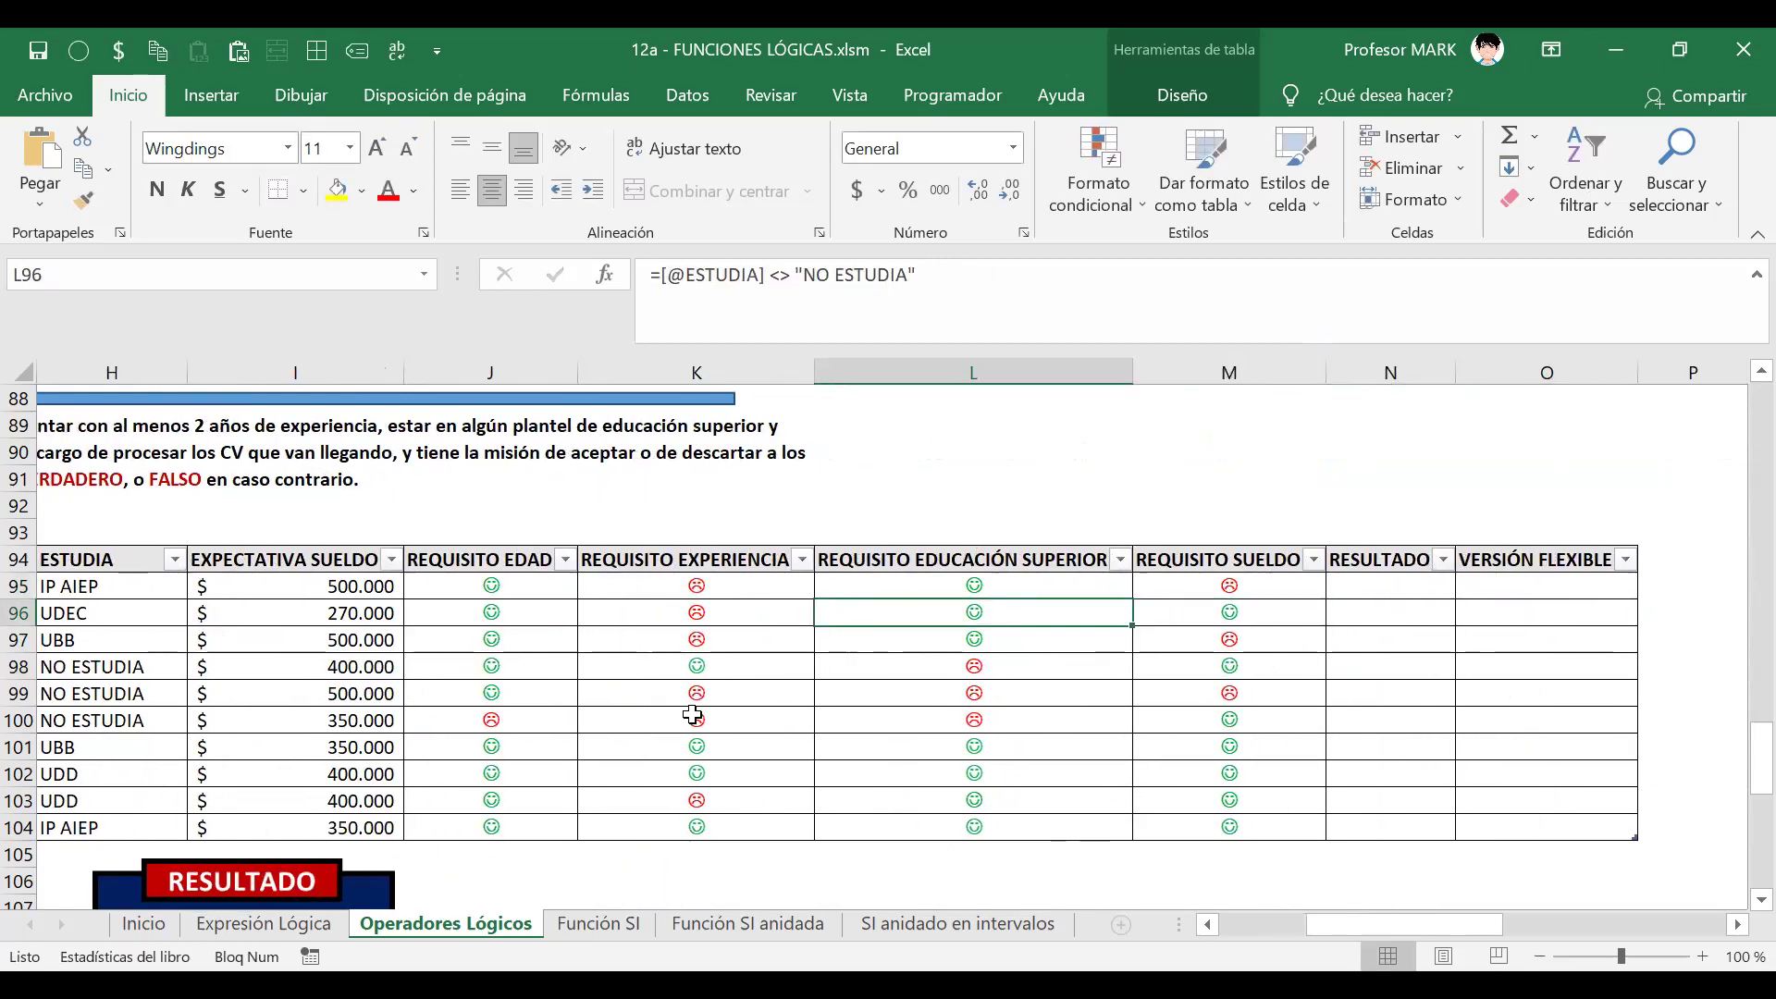
- Select J95:M104 and move the RESULTADO explanation box below the candidate table
left_click_drag(472, 596, 1156, 827)
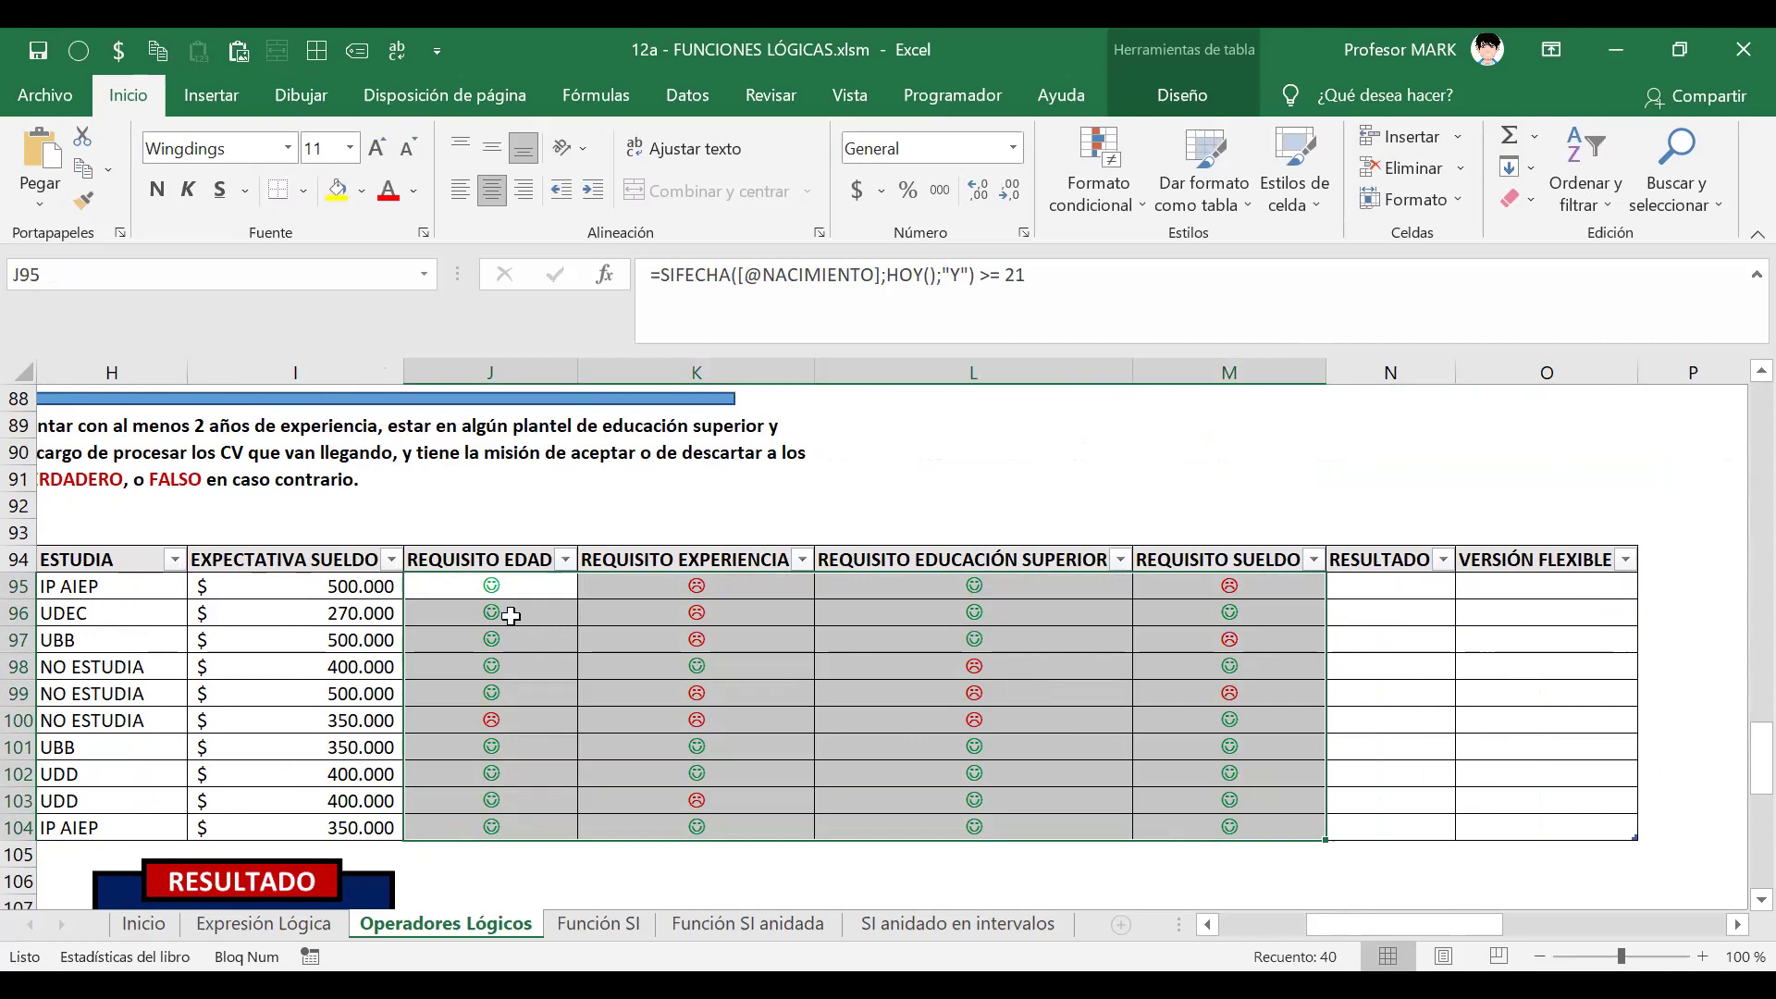
scroll(510, 615, "down", 1)
left_click(298, 856)
left_click_drag(298, 856, 923, 732)
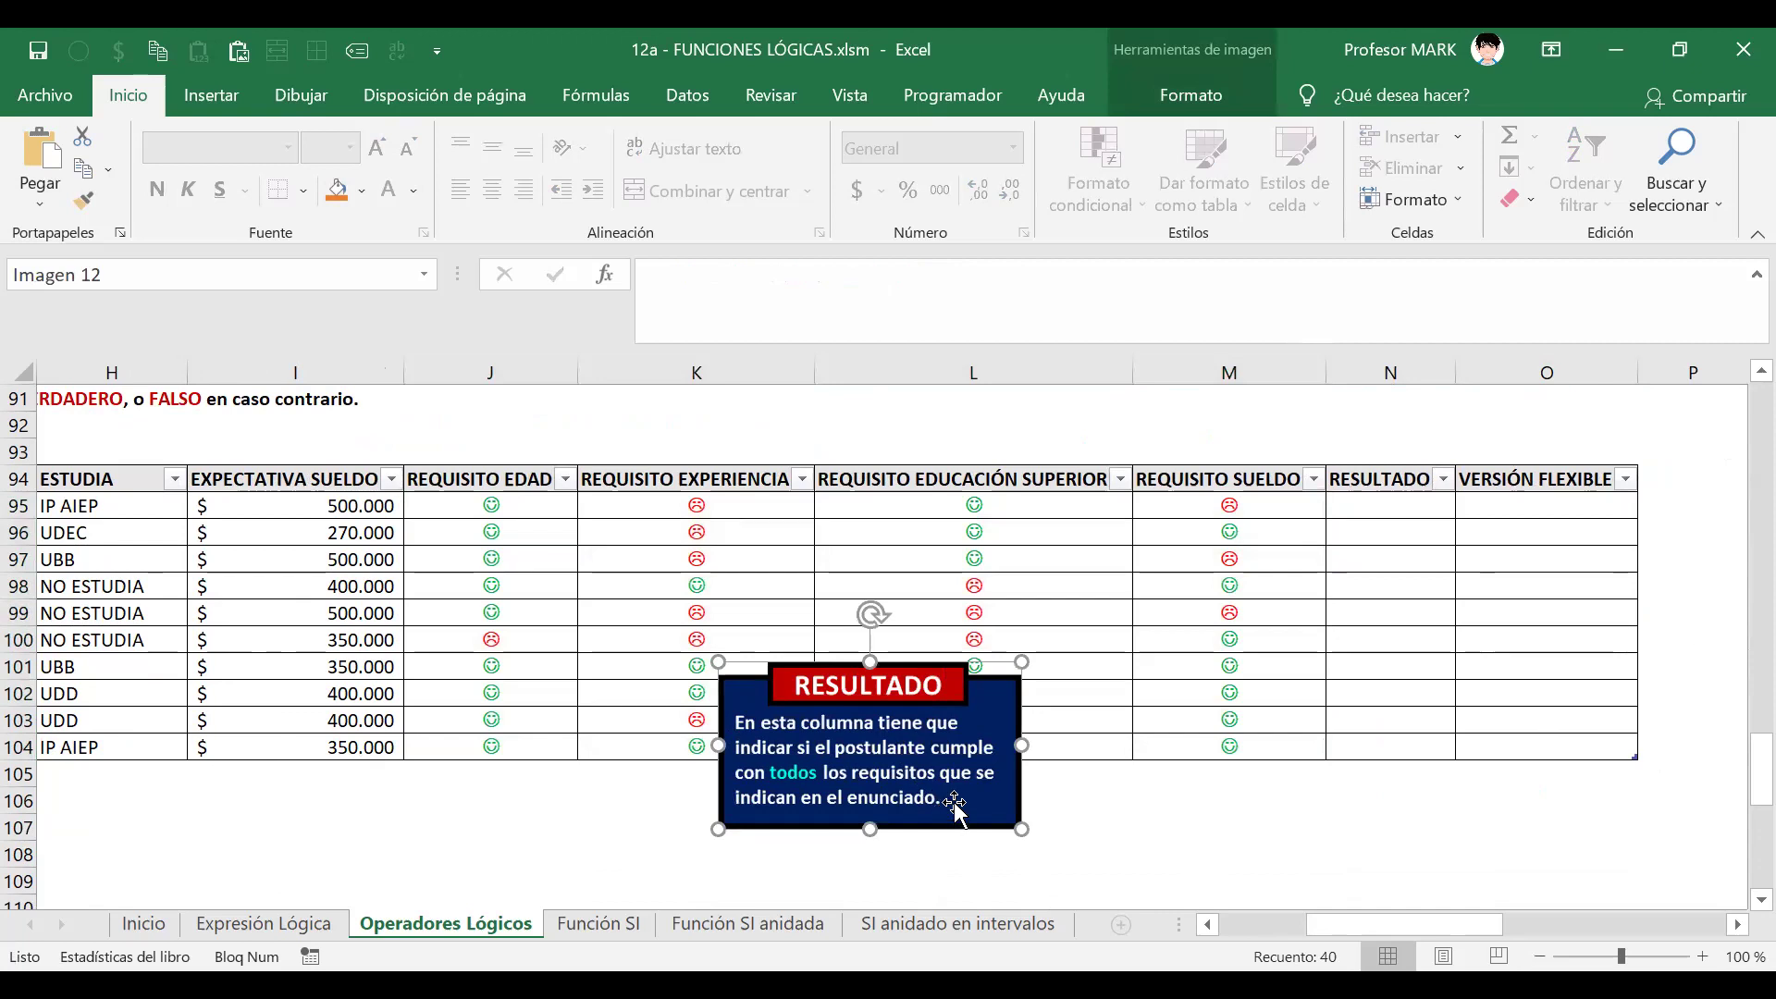
scroll(957, 810, "down", 2)
left_click_drag(1007, 621, 941, 726)
left_click(1086, 719)
scroll(1086, 718, "up", 3)
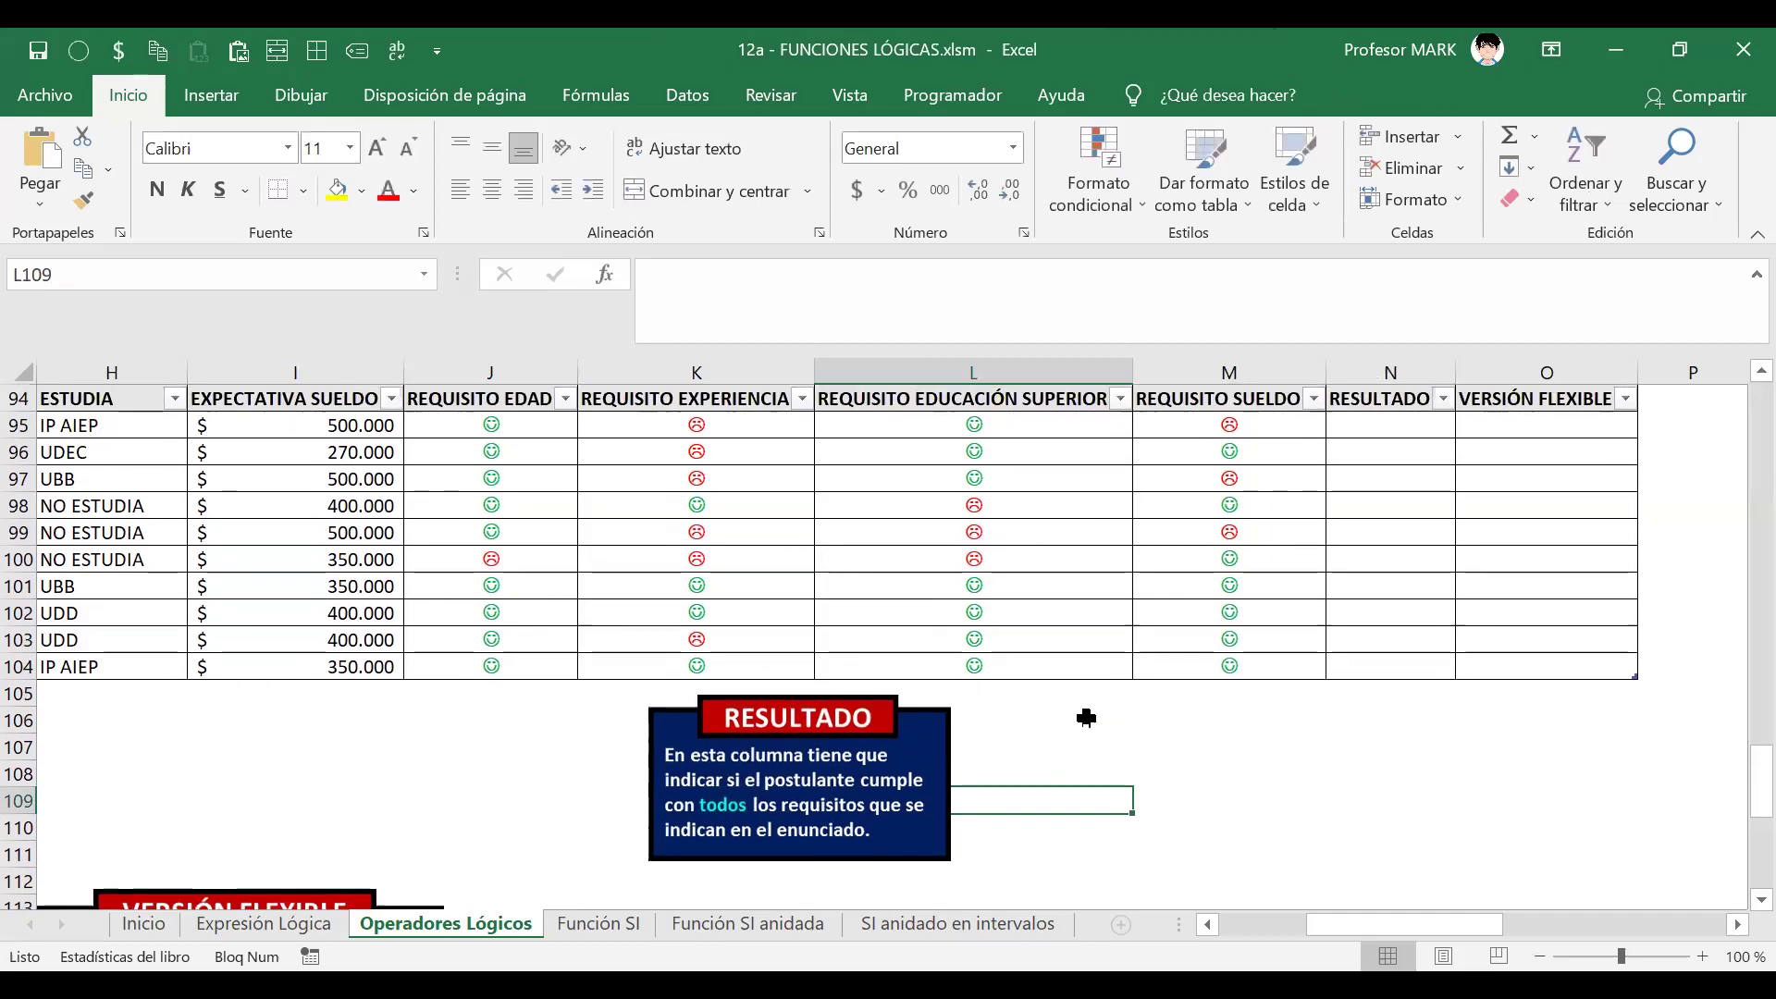
scroll(1086, 717, "up", 1)
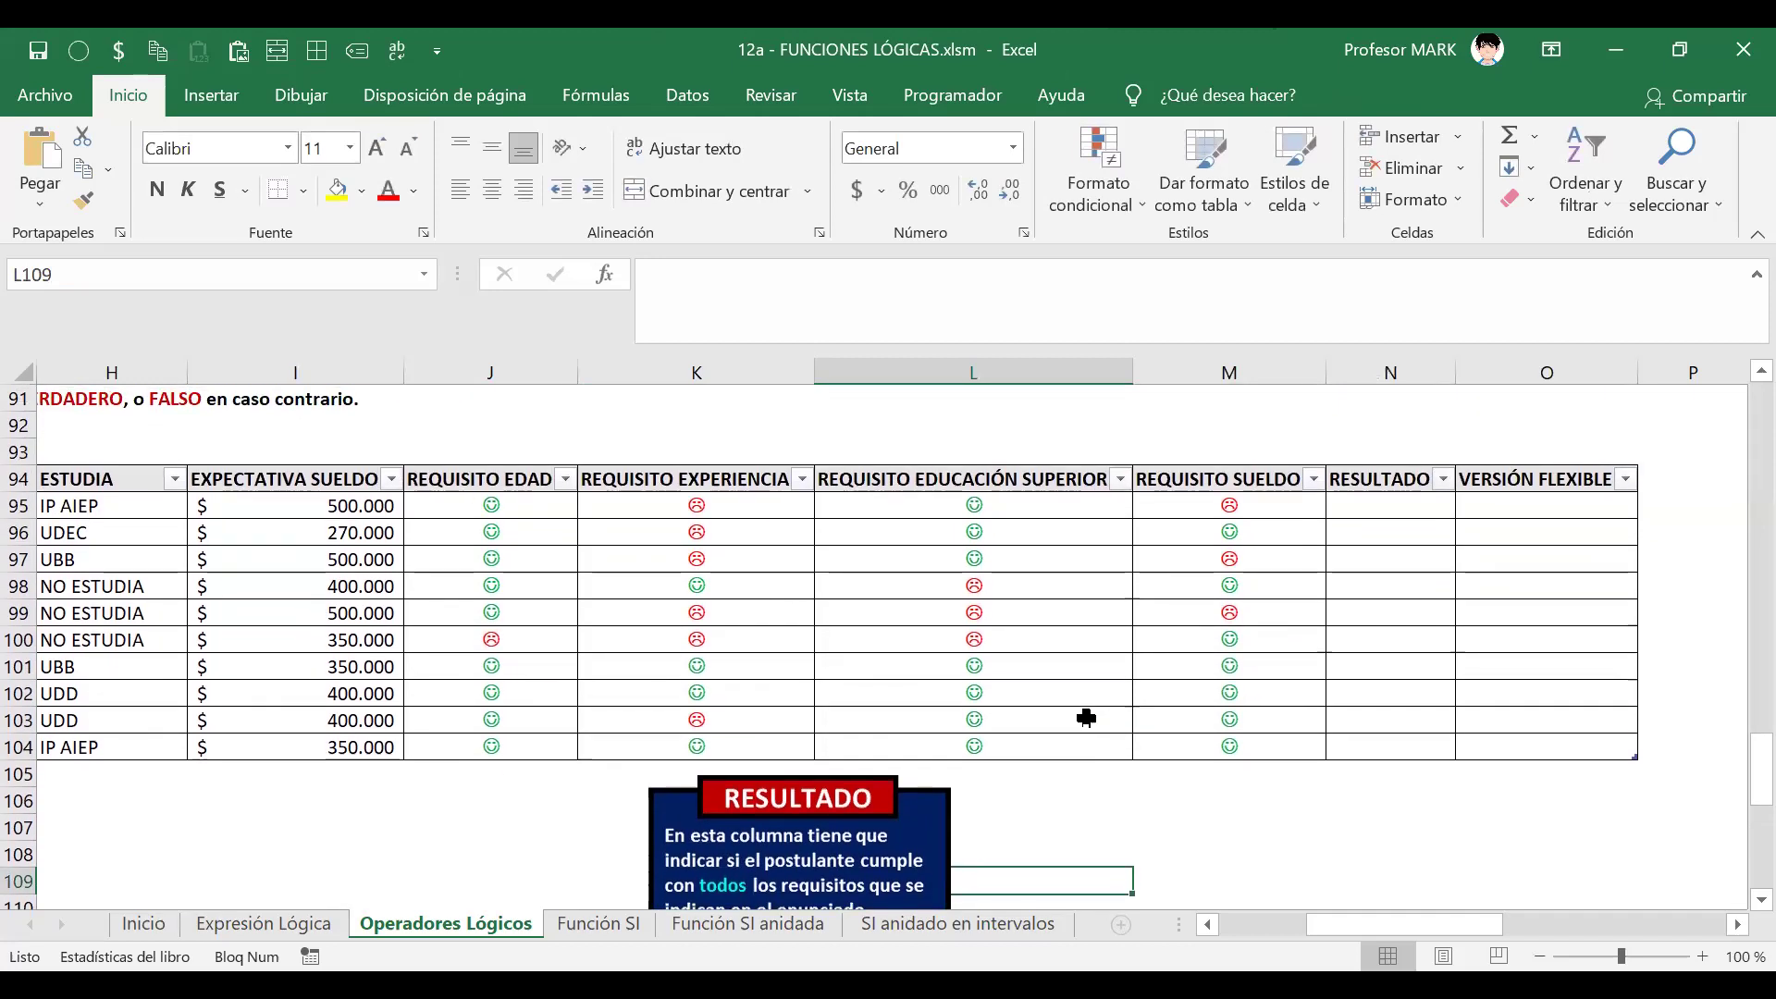
left_click(1363, 506)
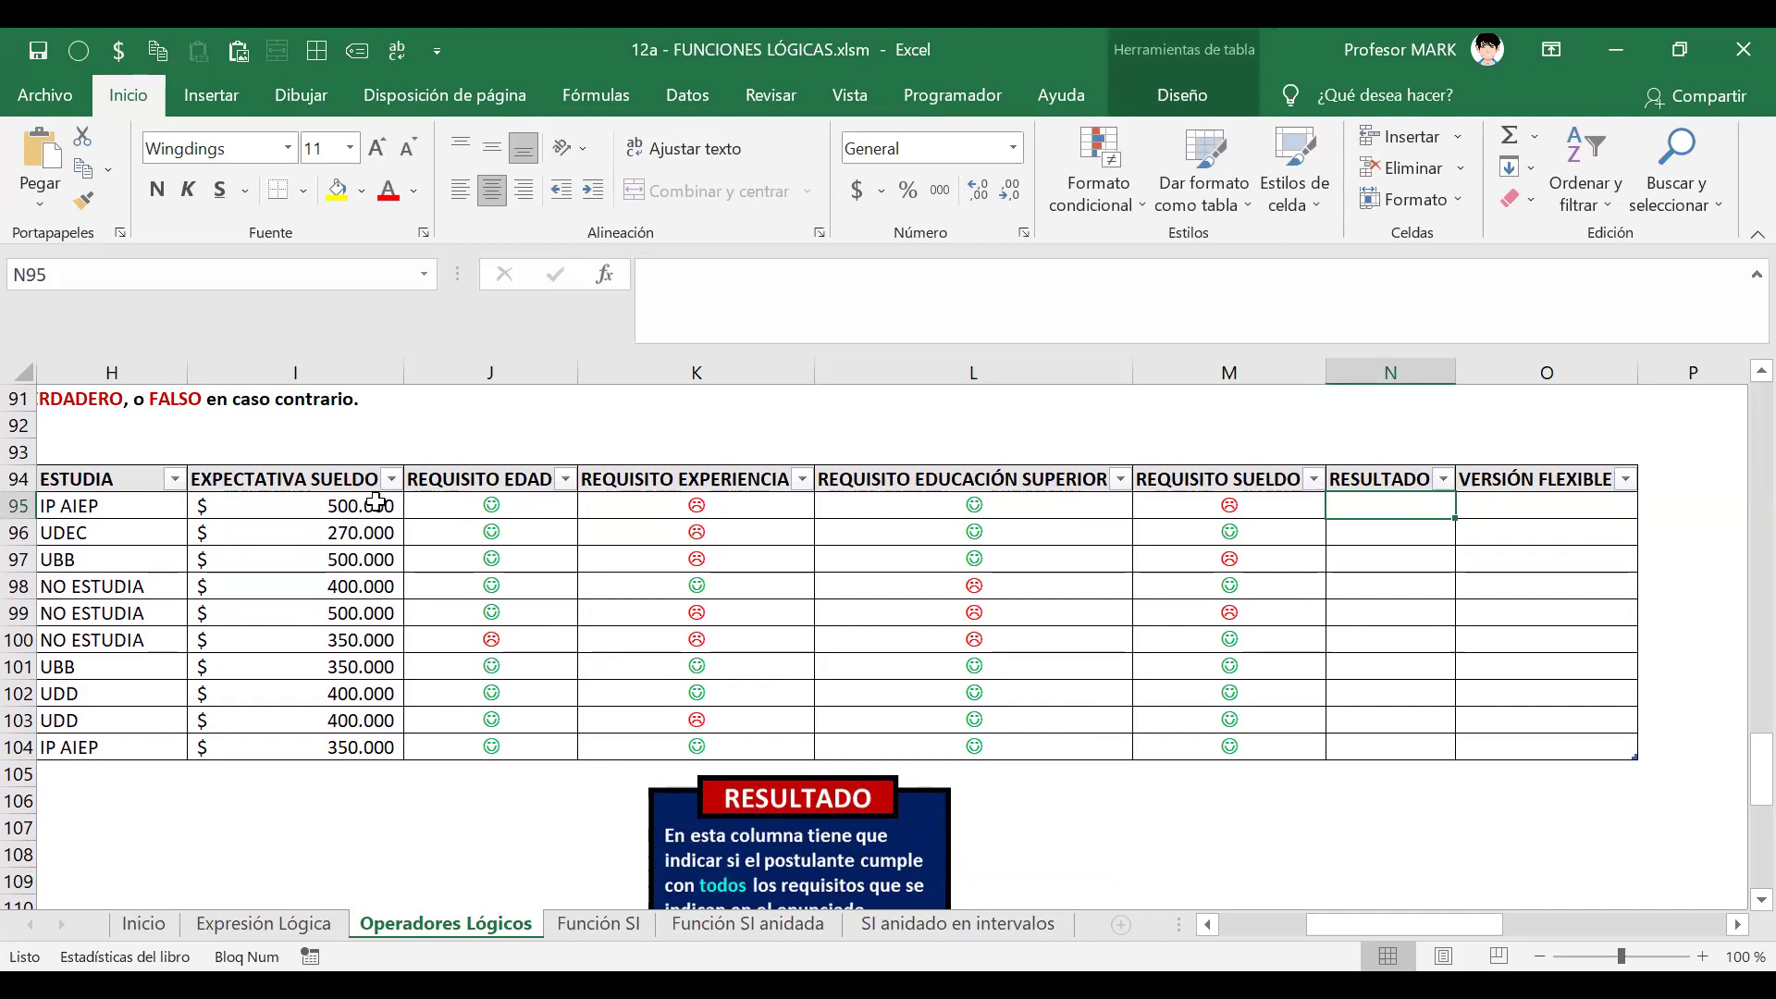
left_click(473, 506)
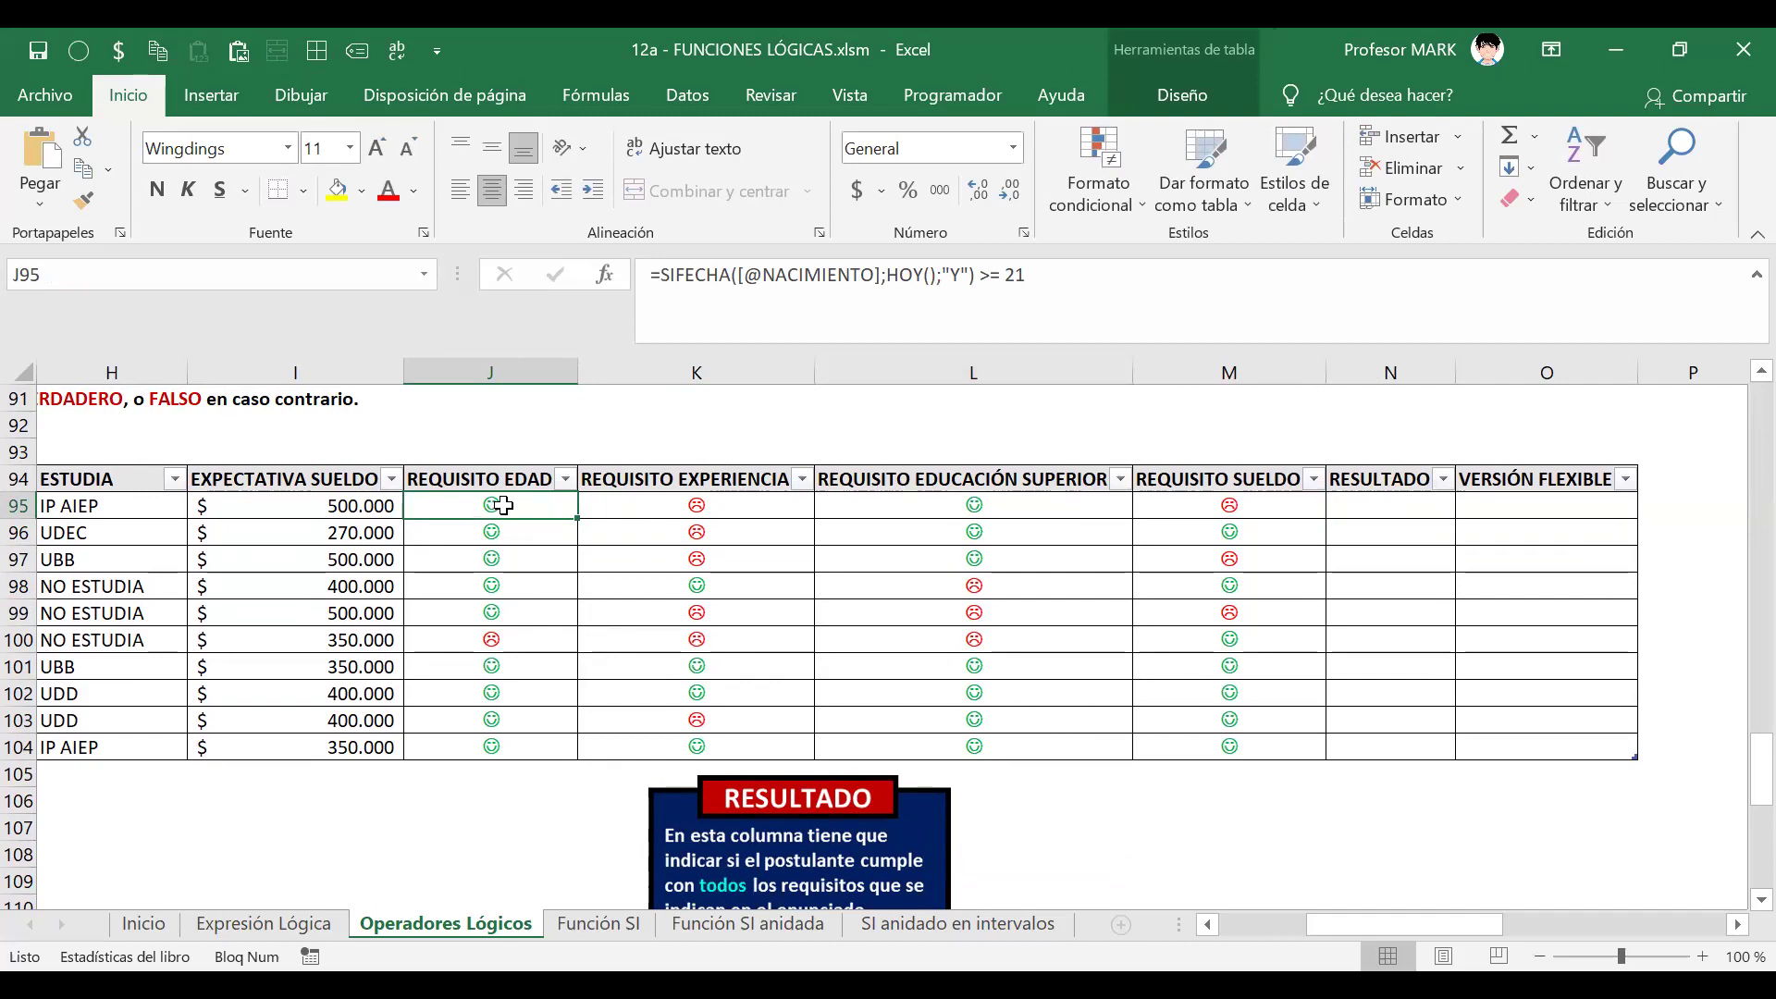
left_click(1399, 505)
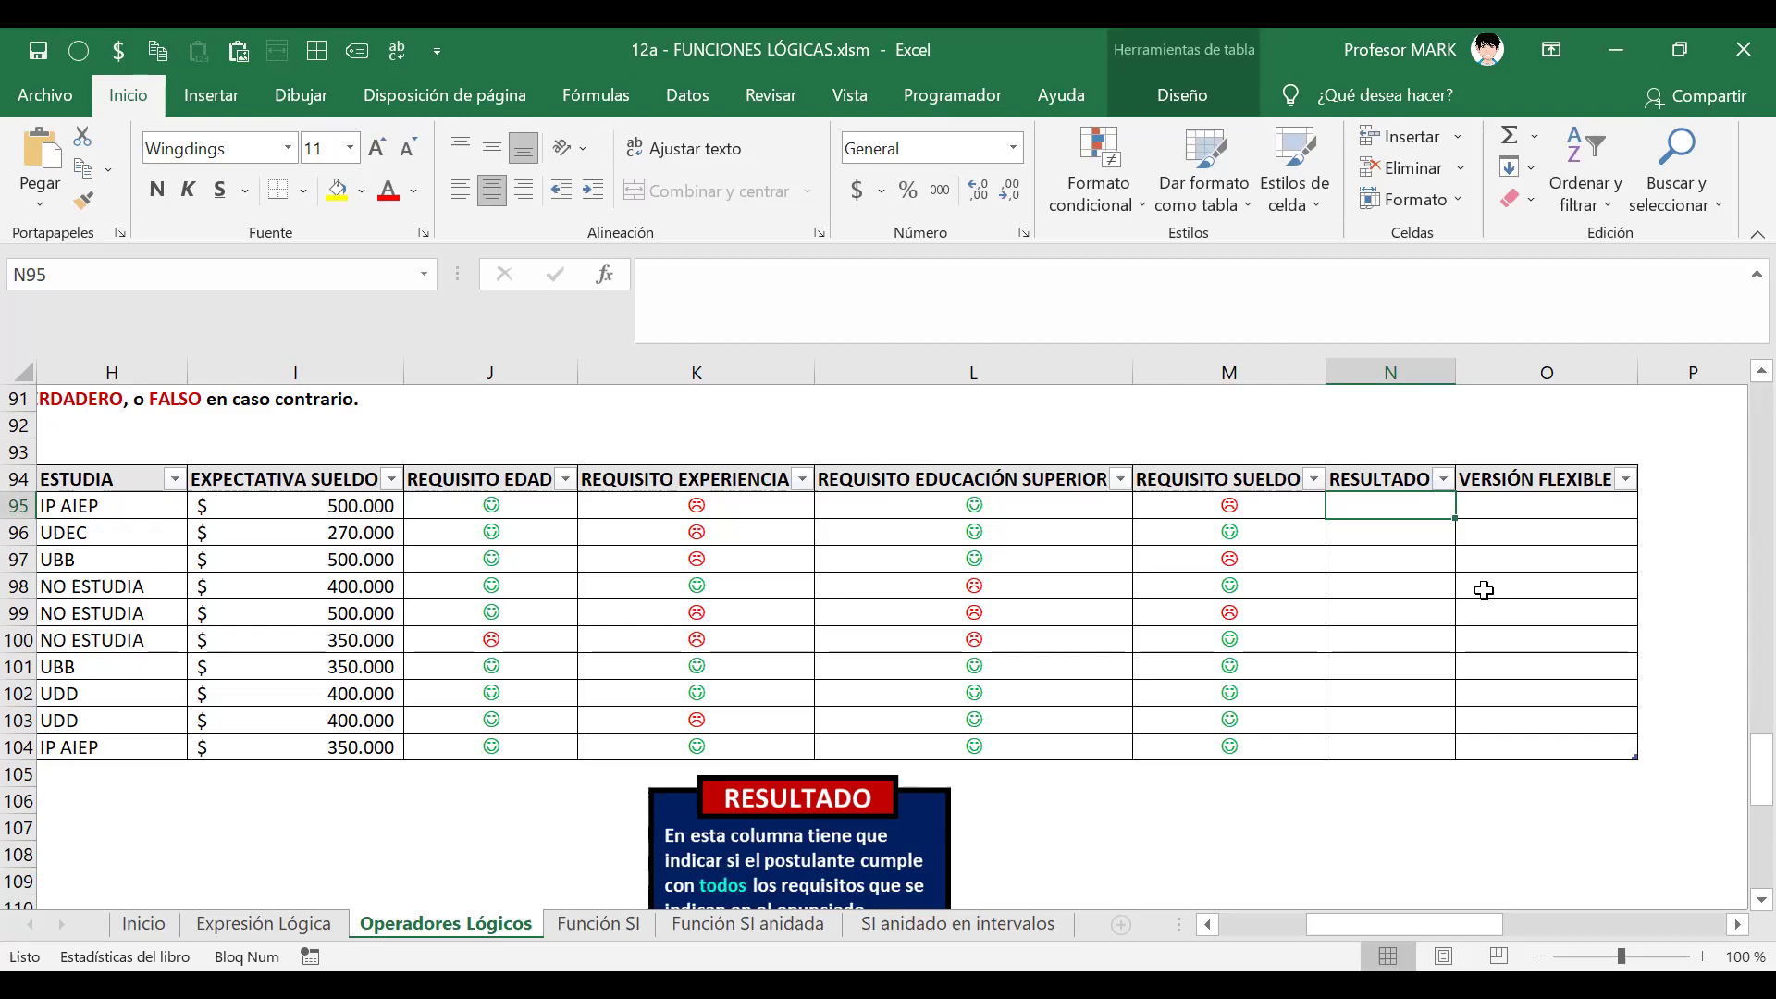
left_click(1482, 505)
left_click(1394, 500)
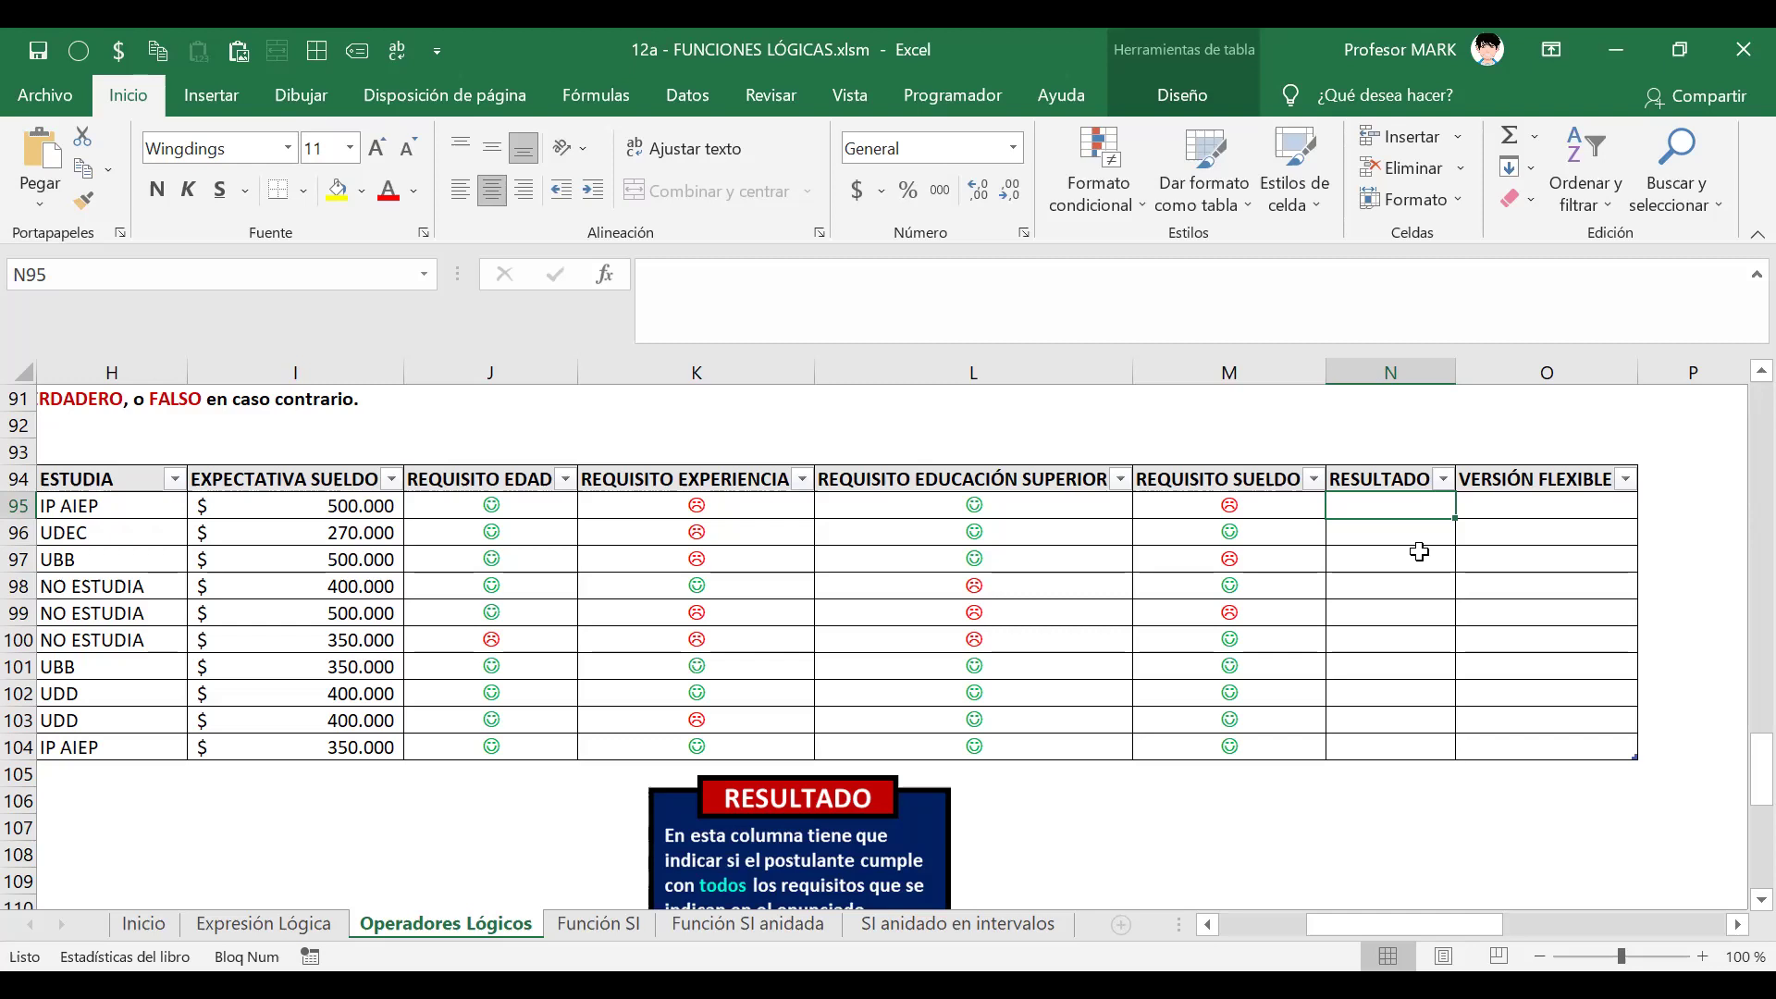
- Enter =Y() in N95 over the EDAD, EXPERIENCIA, EDUCACIÓN SUPERIOR and SUELDO requirements
type("=")
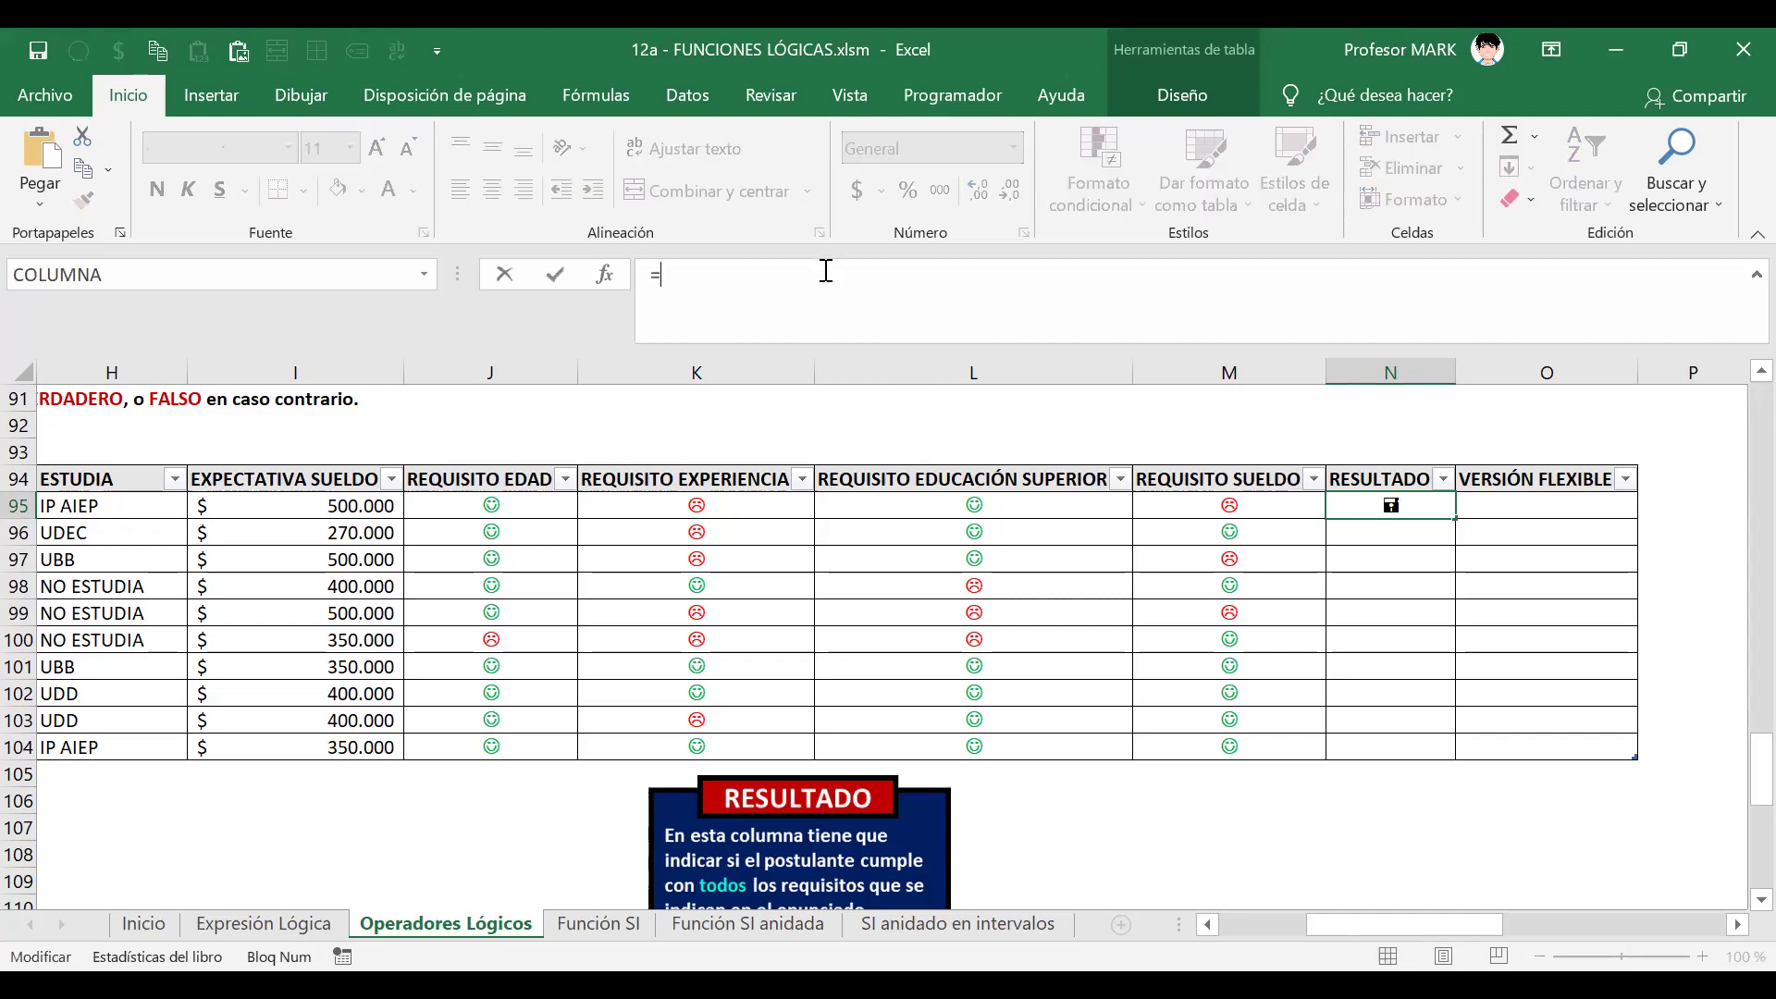
type("Y(")
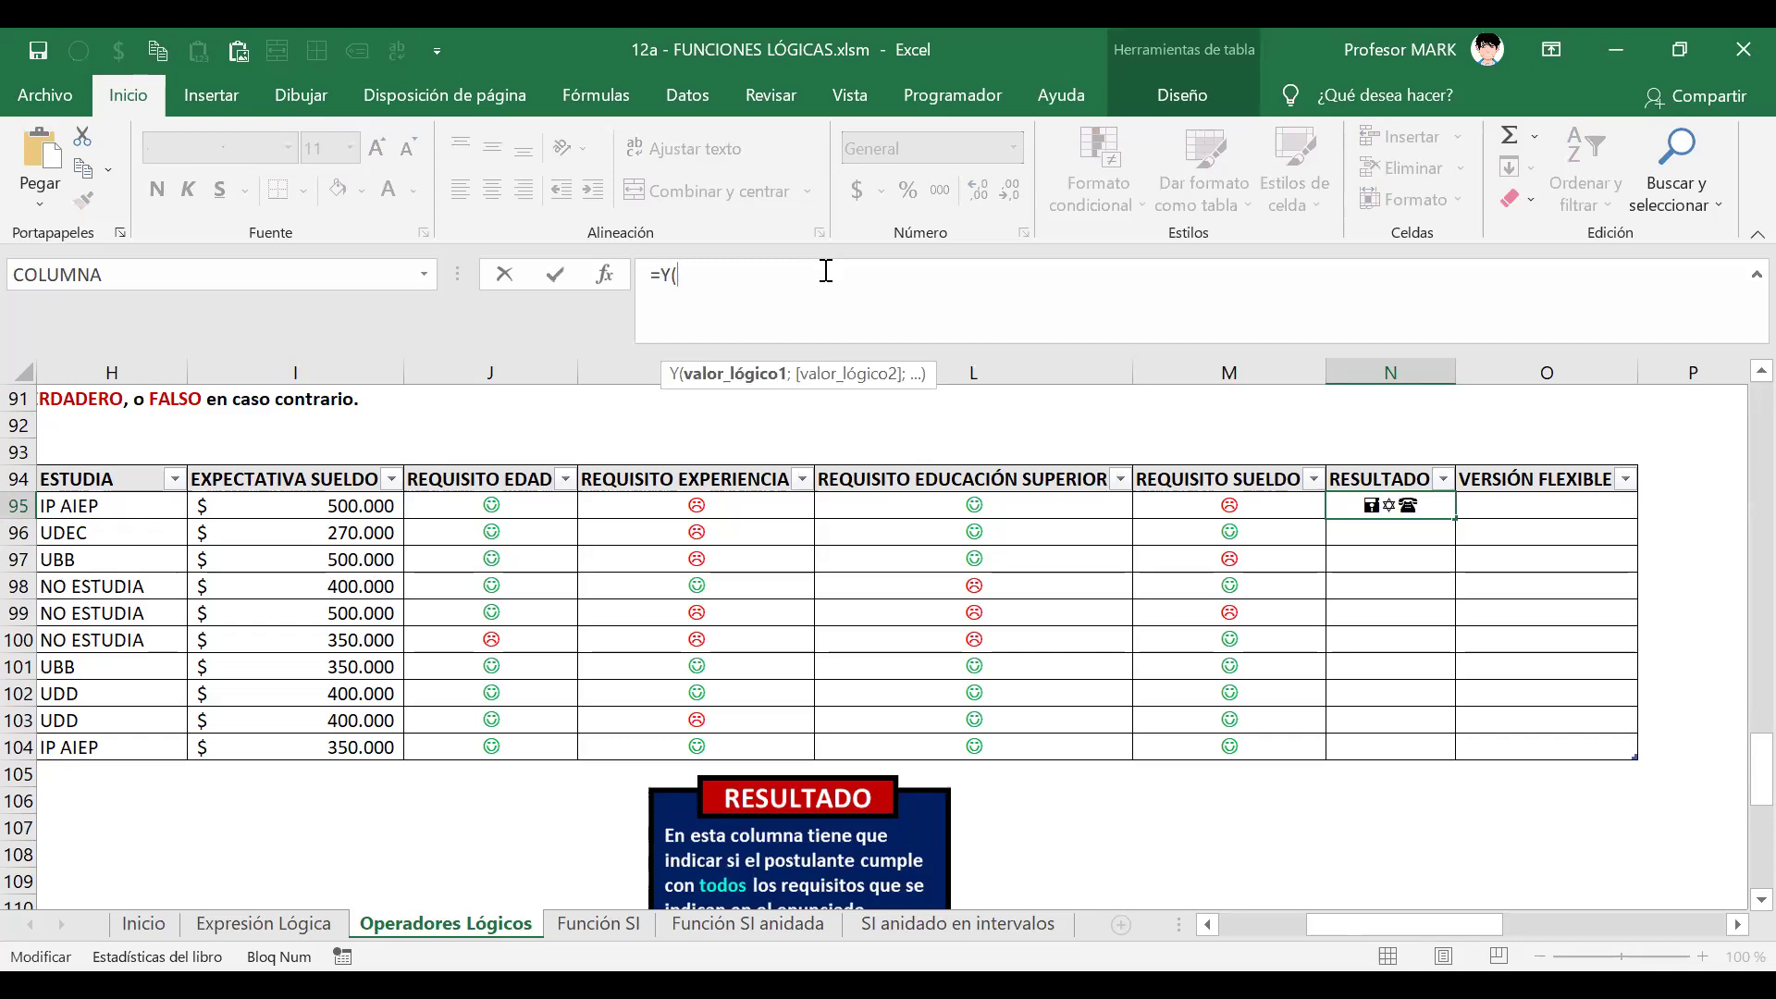
left_click(467, 505)
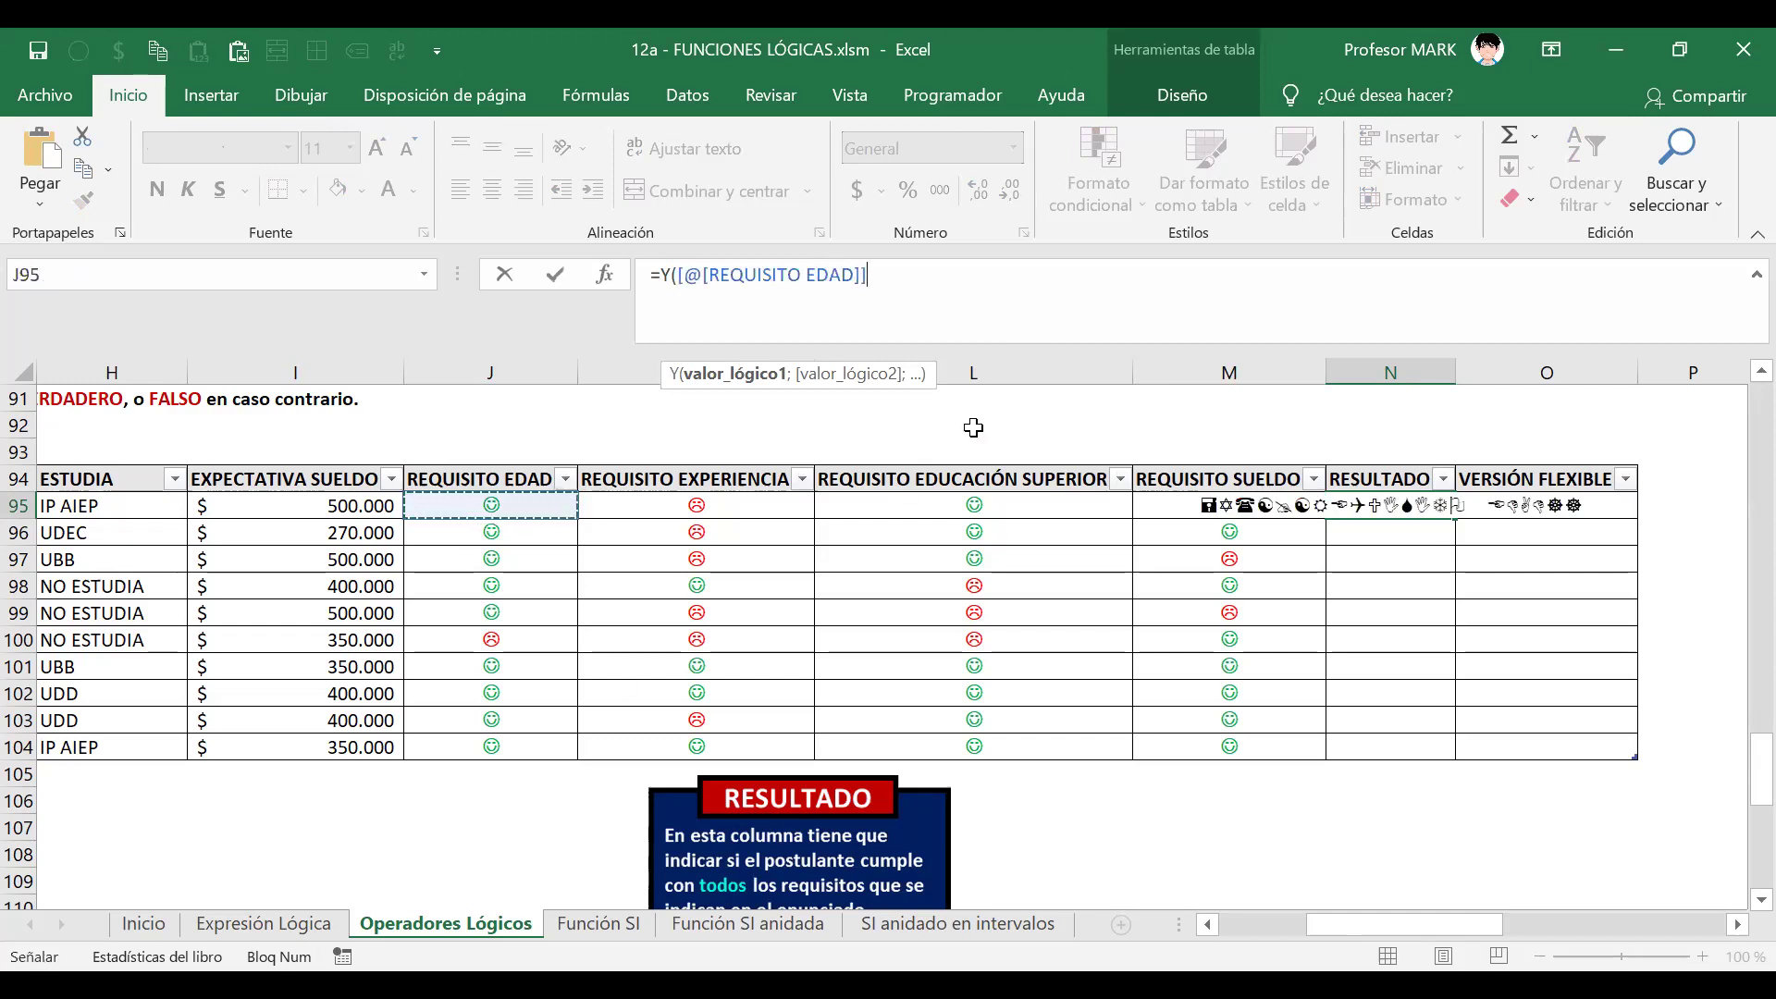
type("=")
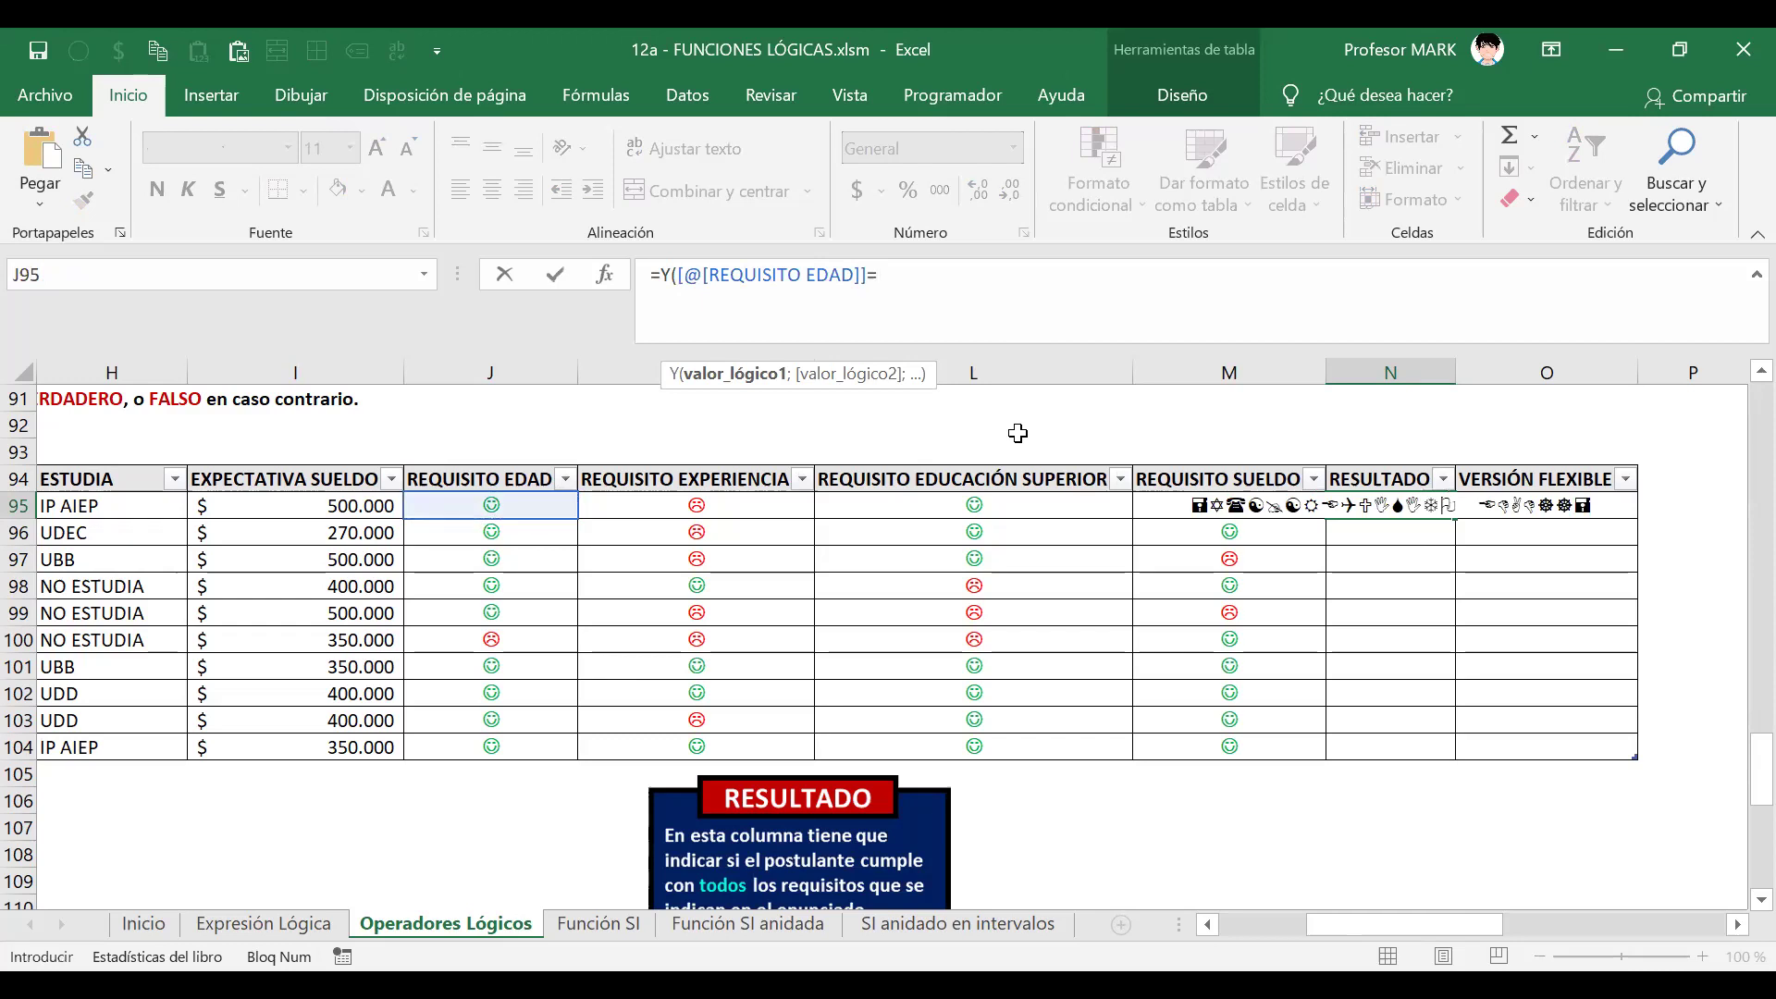
type("VERDADERO")
key("BackSpace")
key("BackSpace")
key("BackSpace")
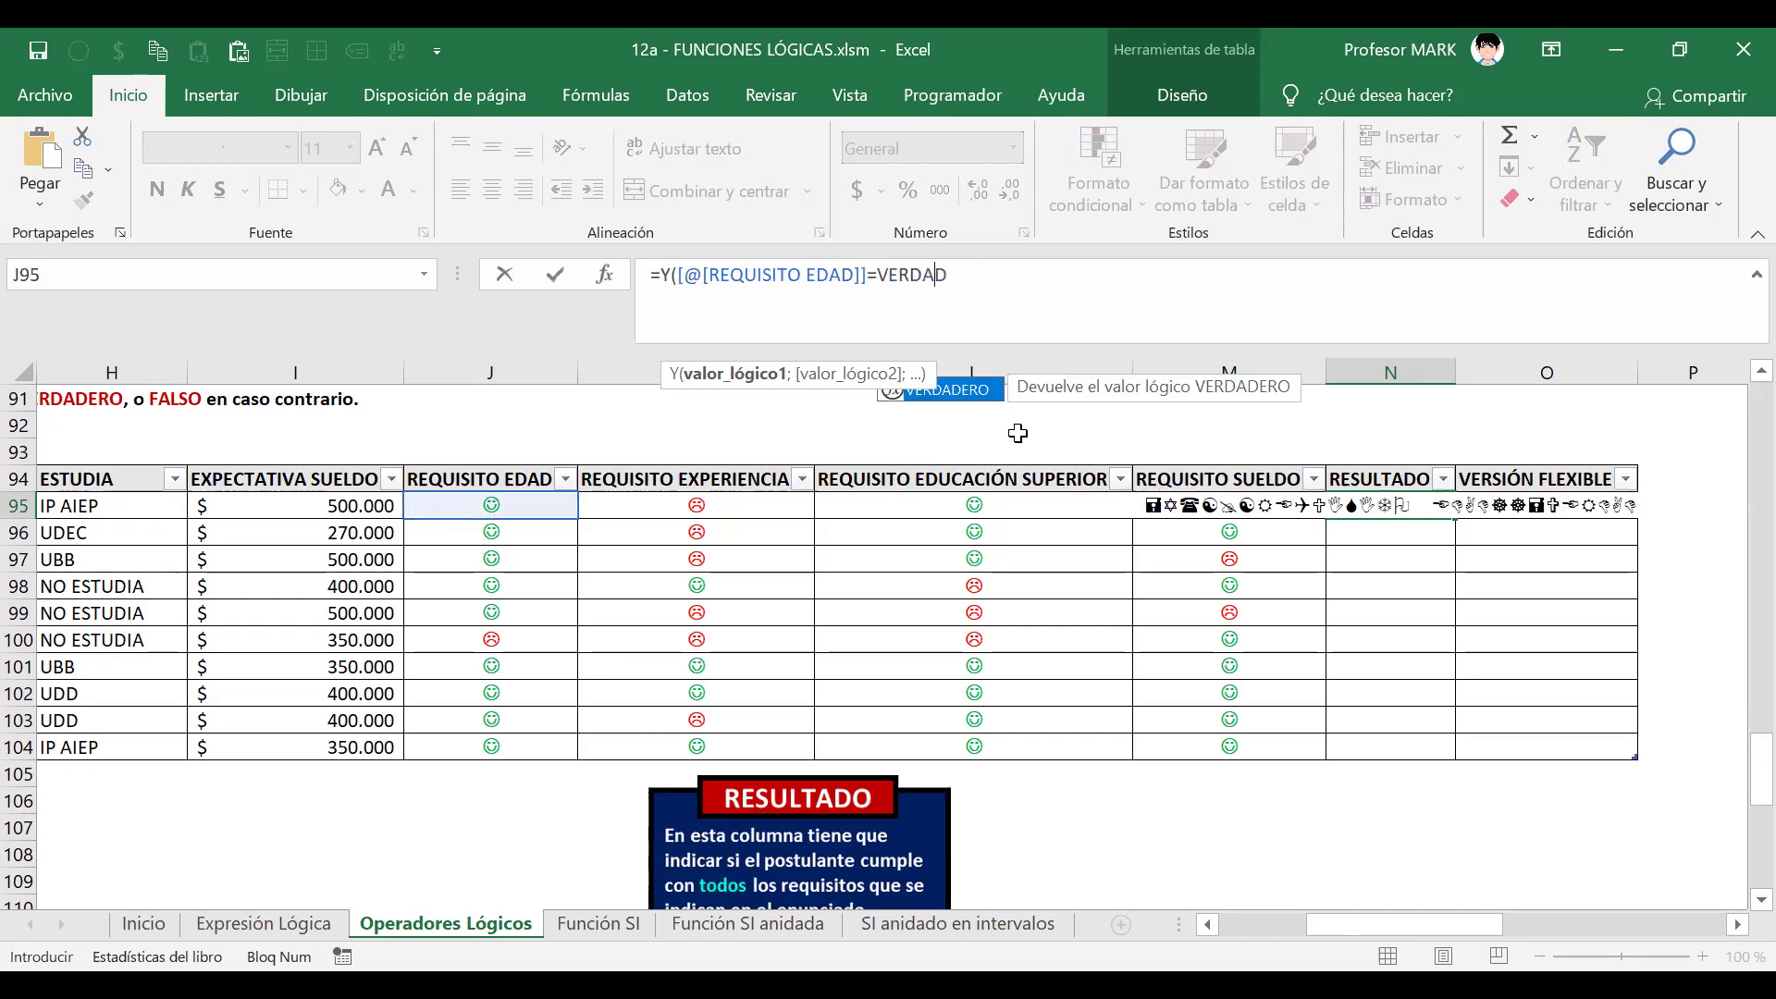
key("BackSpace")
key("BackSpace")
key("BackSpace")
key("BackSpace")
key("BackSpace")
key("BackSpace")
key("BackSpace")
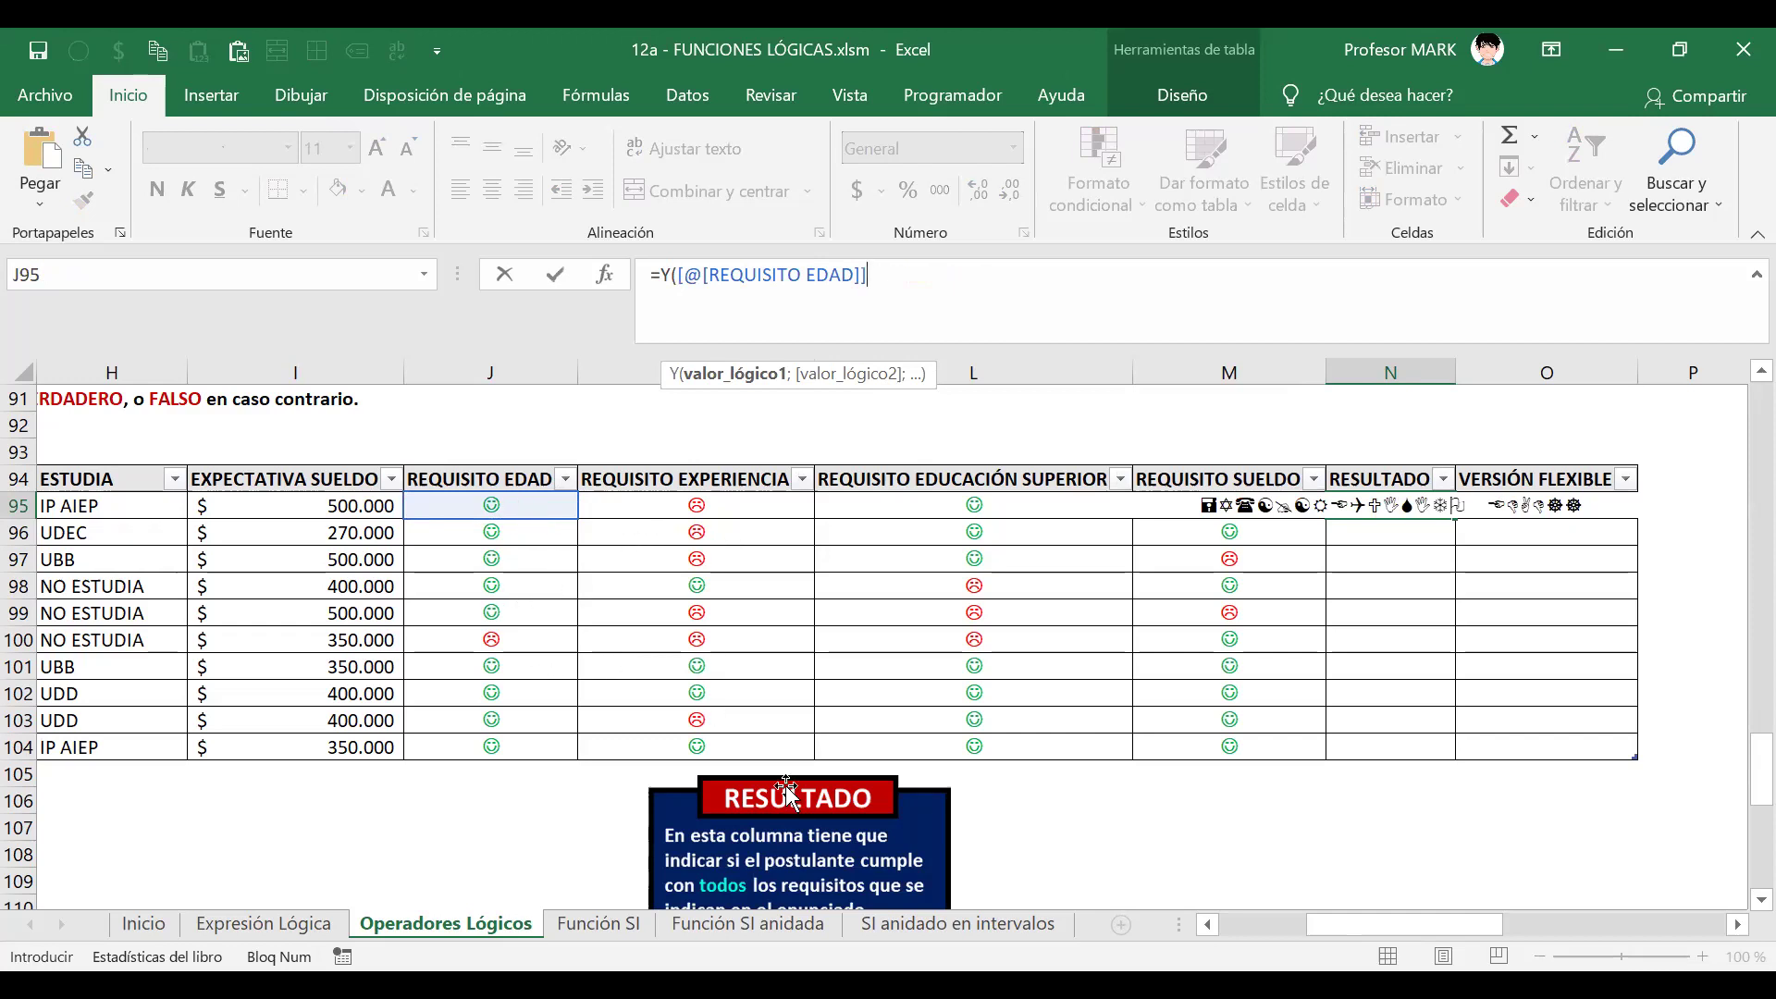
type(";")
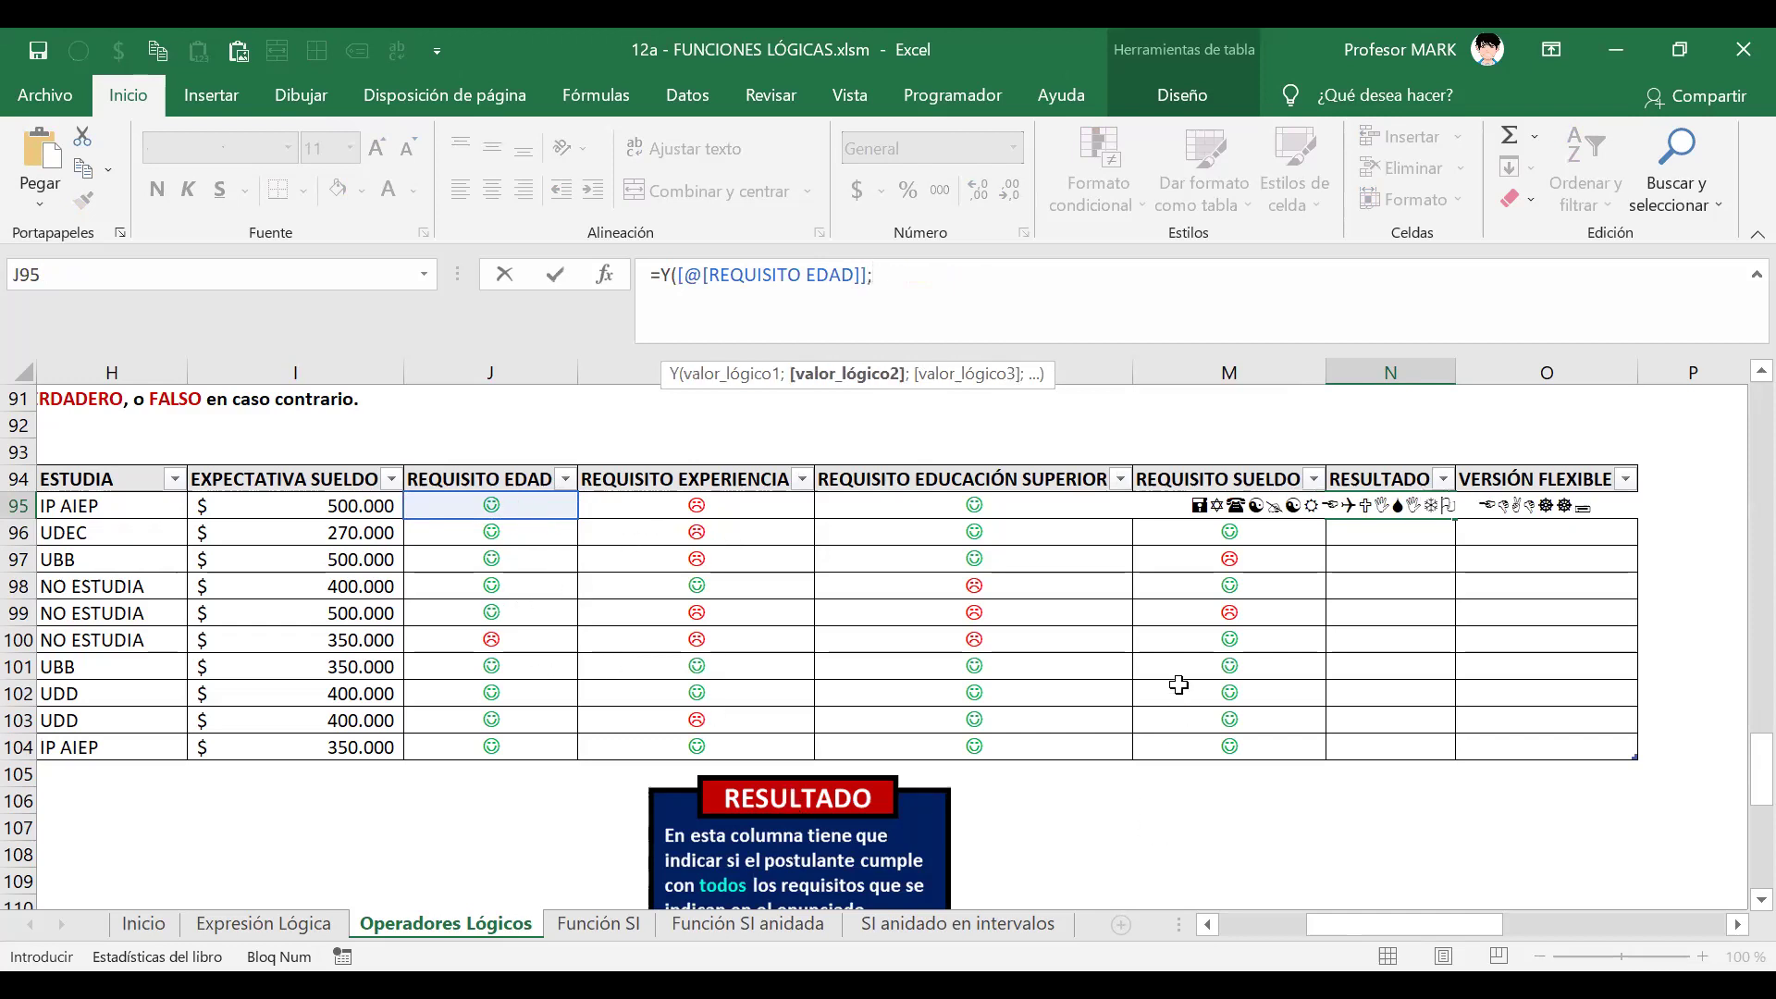
left_click(692, 505)
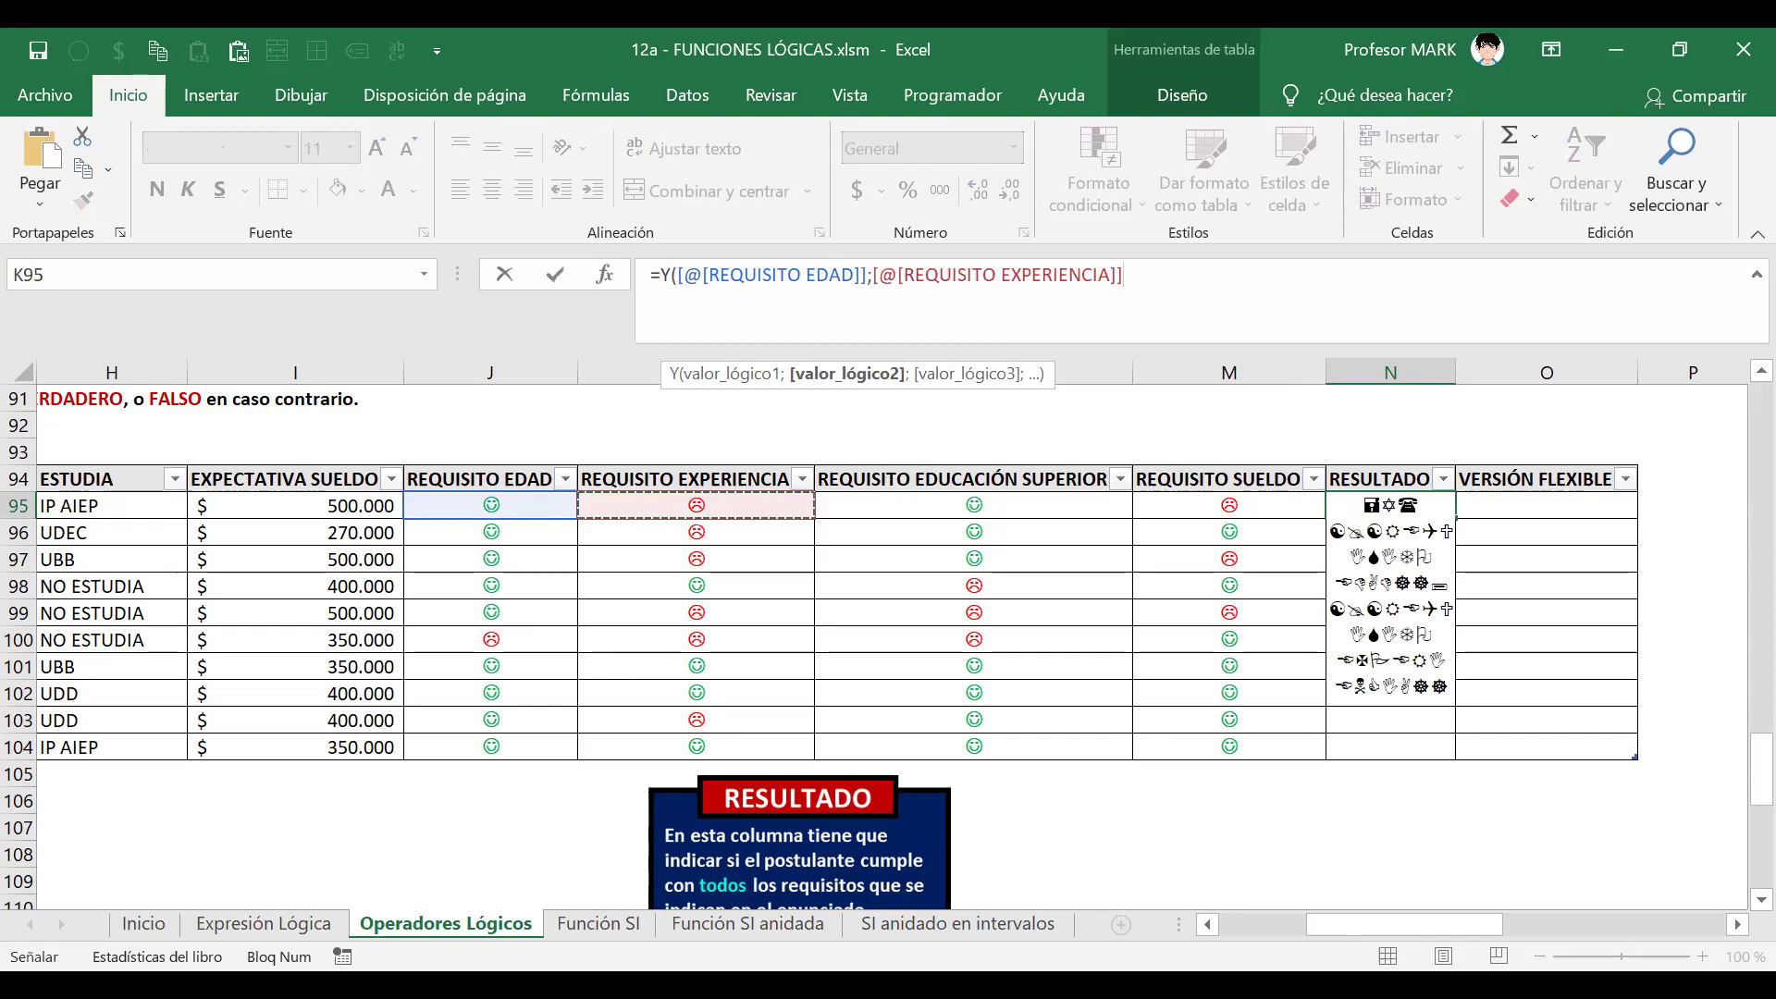
type(";")
left_click(1012, 501)
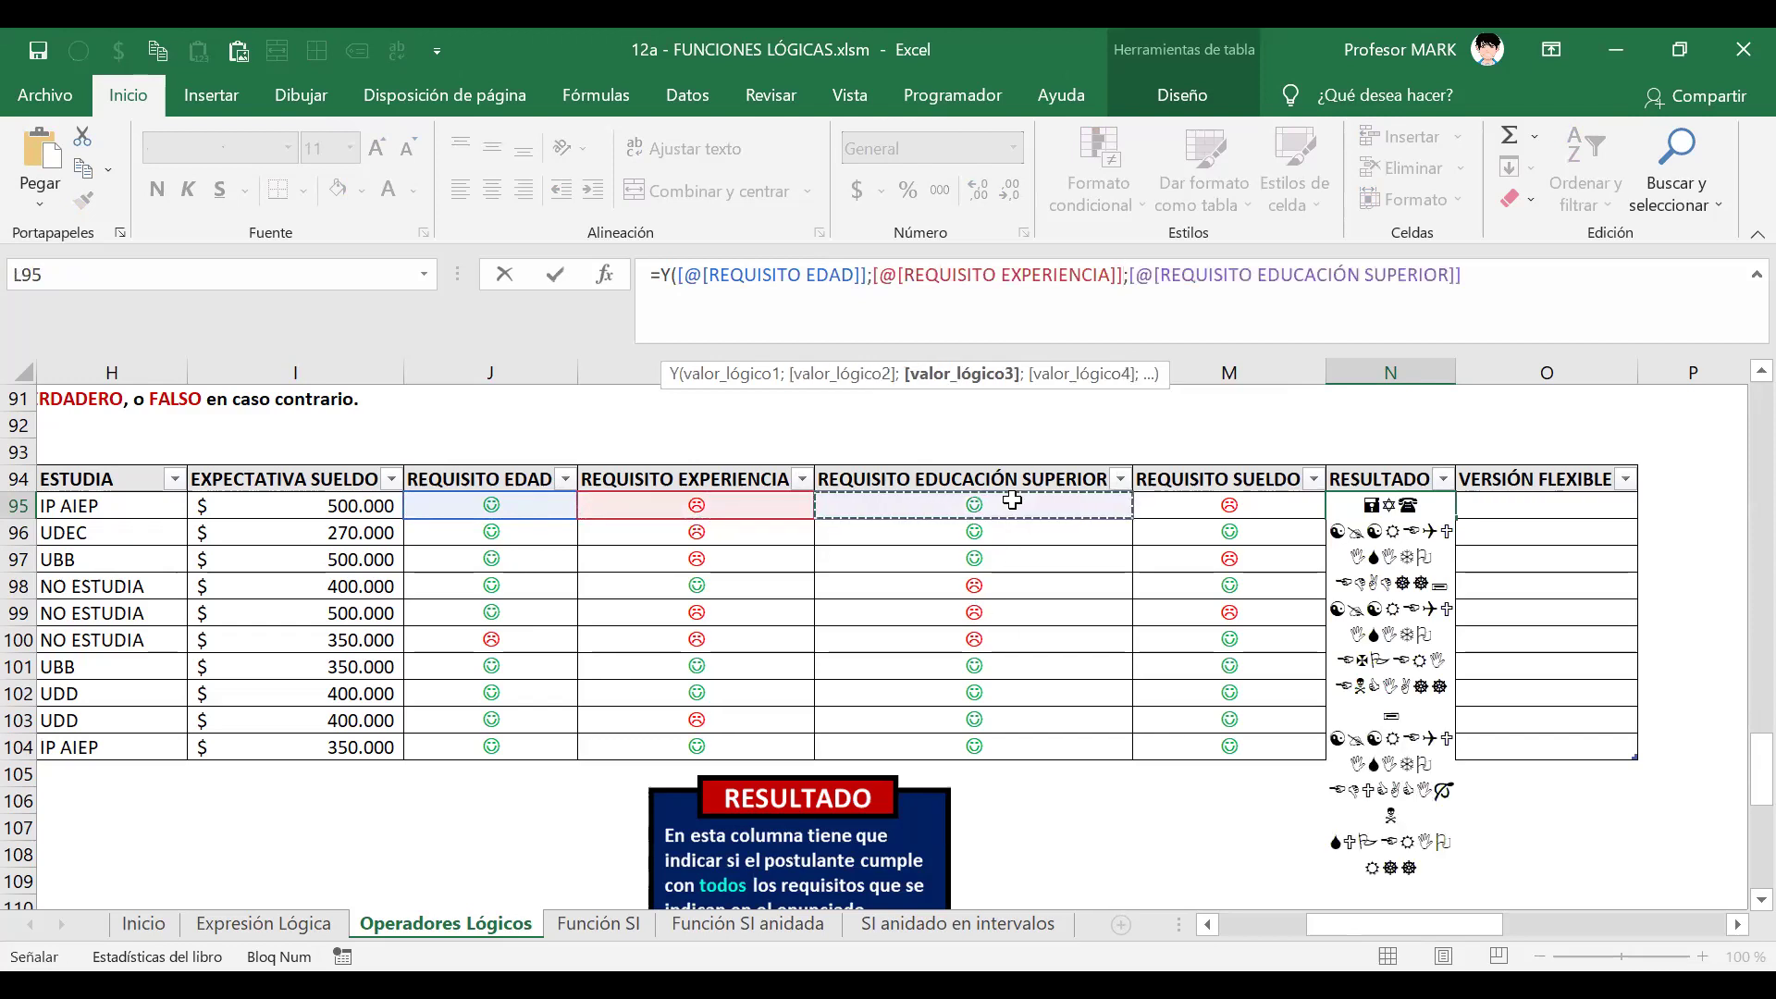
type(";")
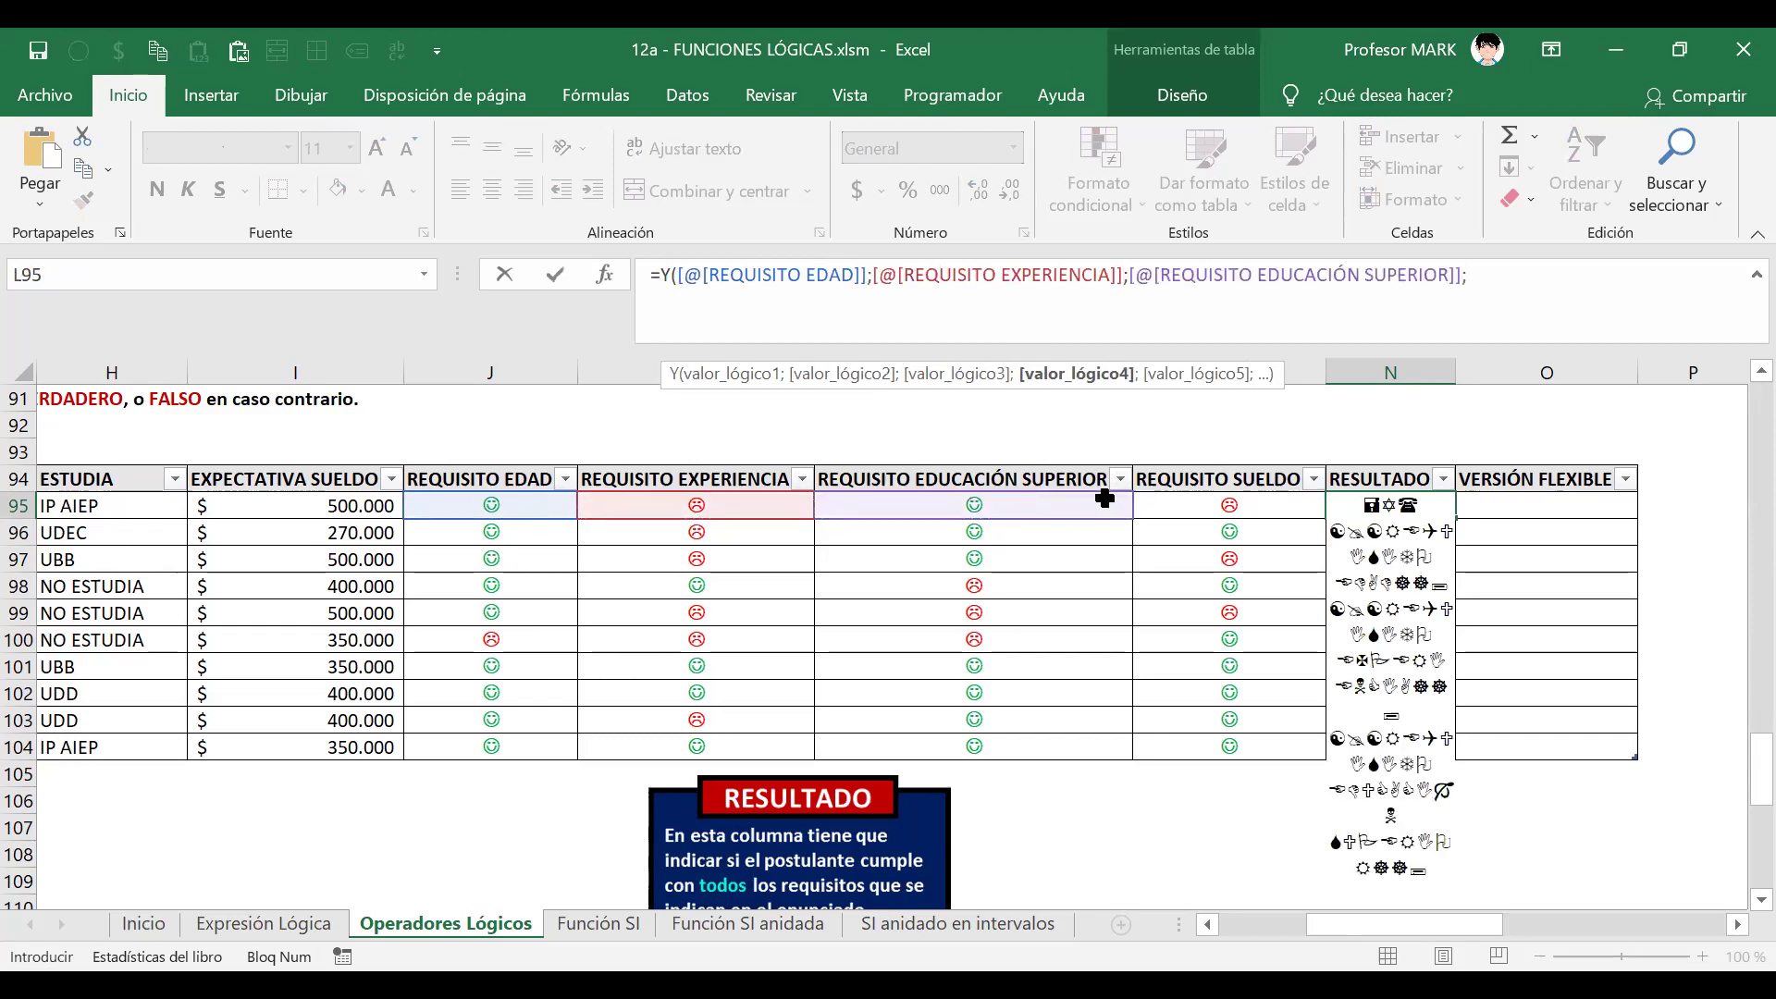
left_click(1200, 509)
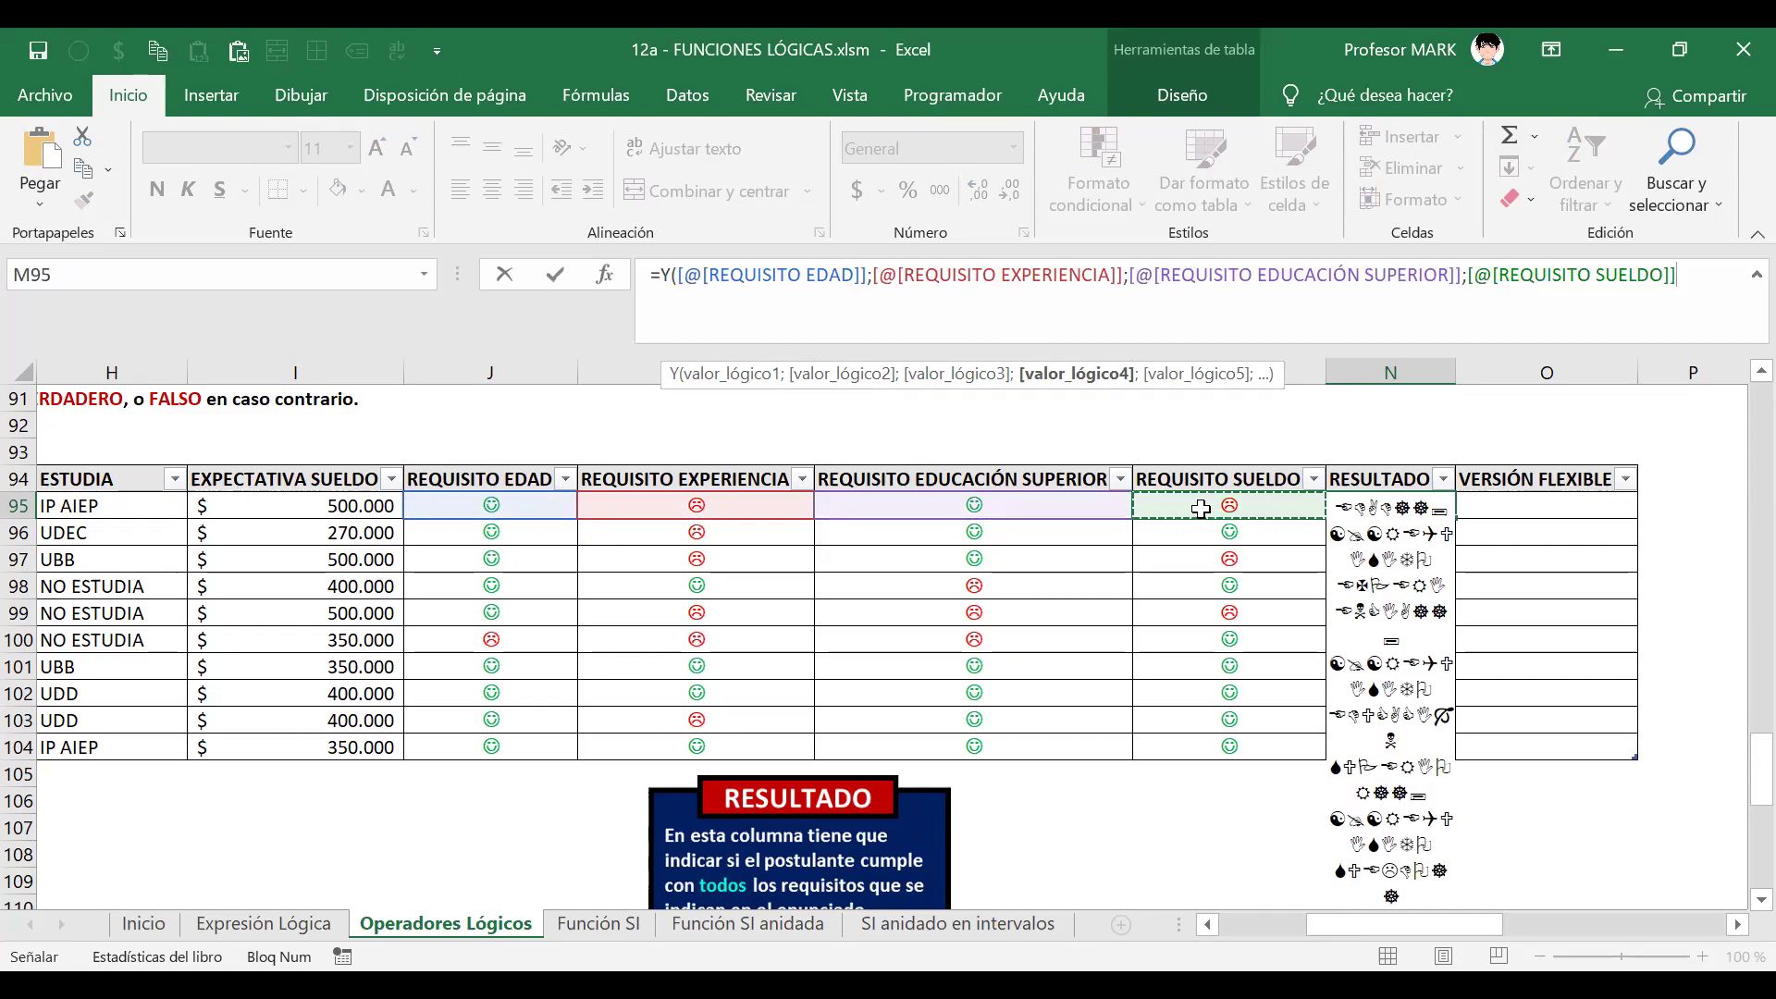
type(")")
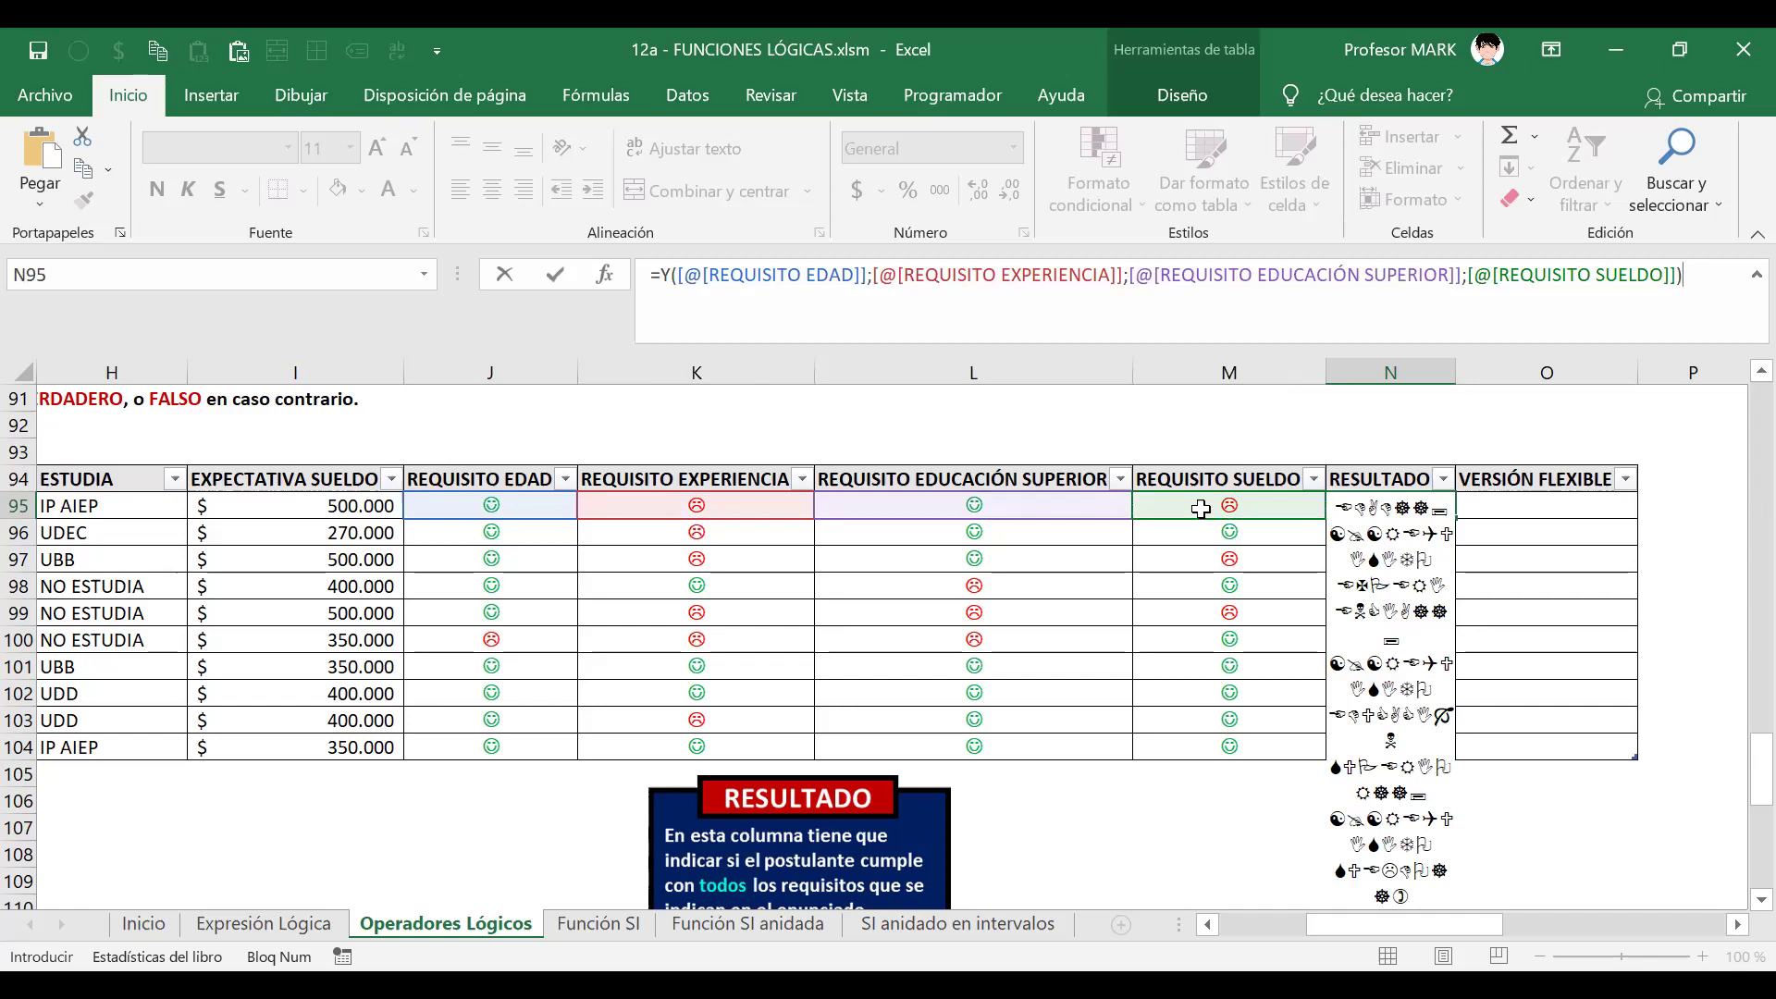
key("Return")
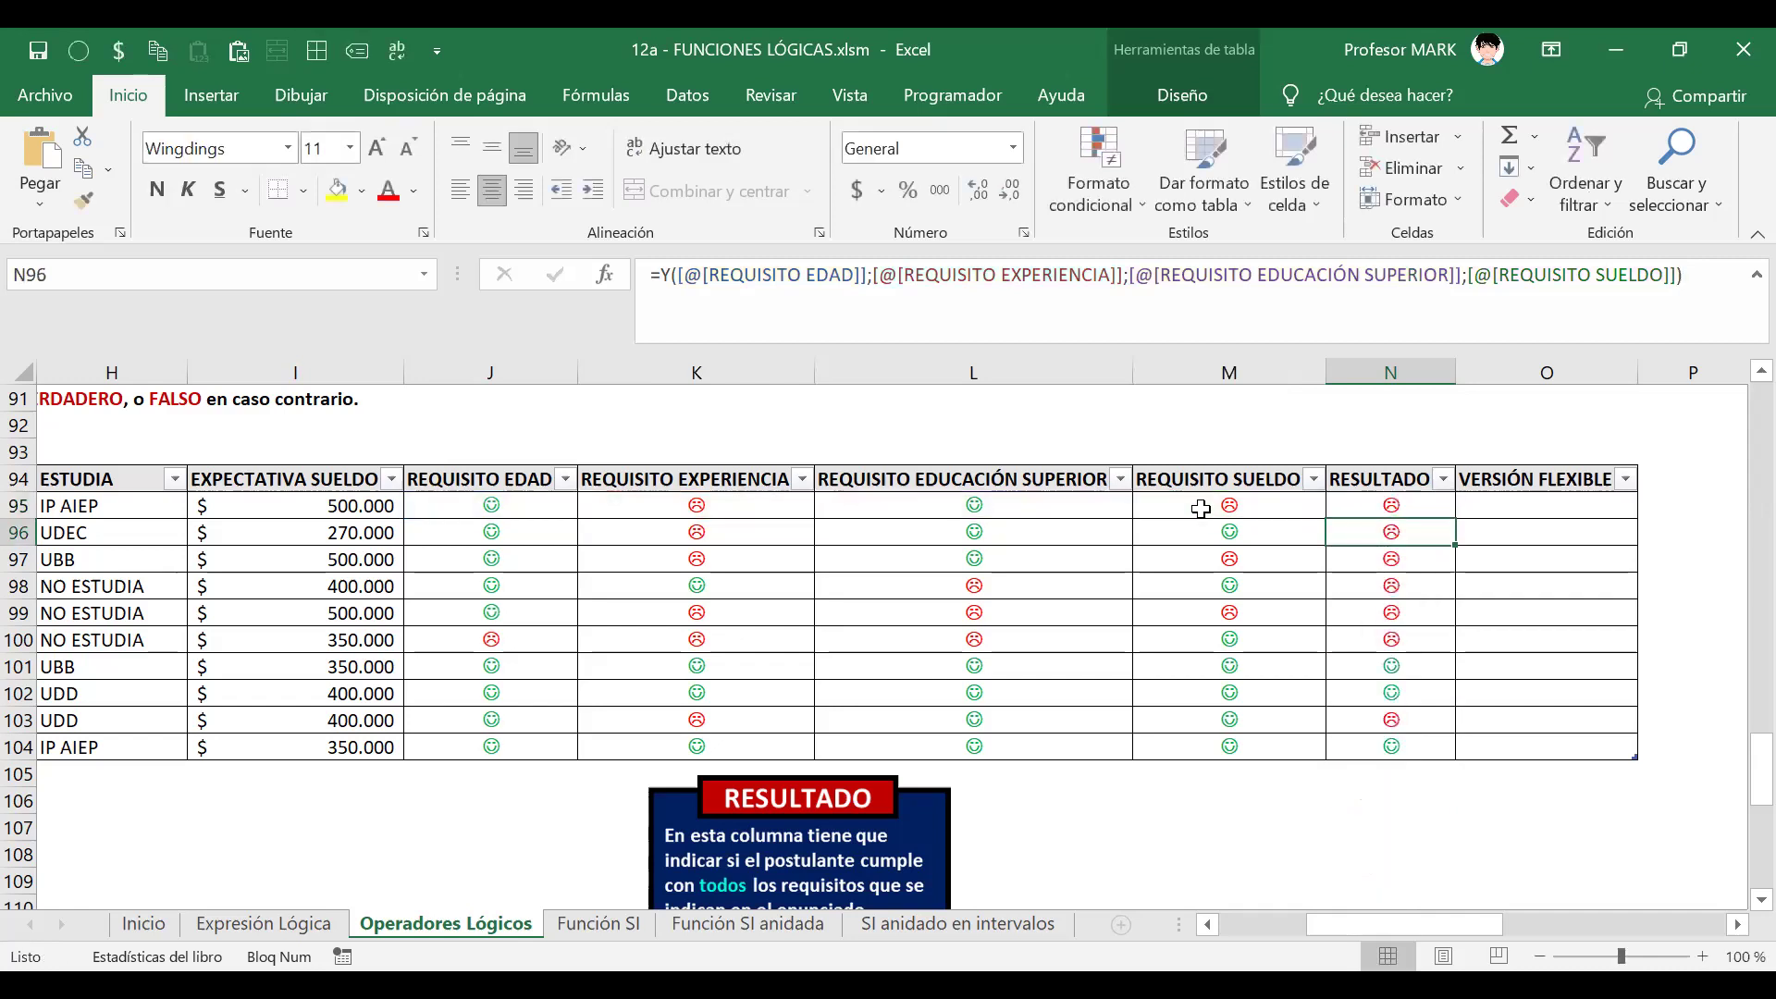
- Review the passing RESULTADO rows 101, 102 and 104
key("Down")
key("Down")
key("Down")
key("Down")
key("Down")
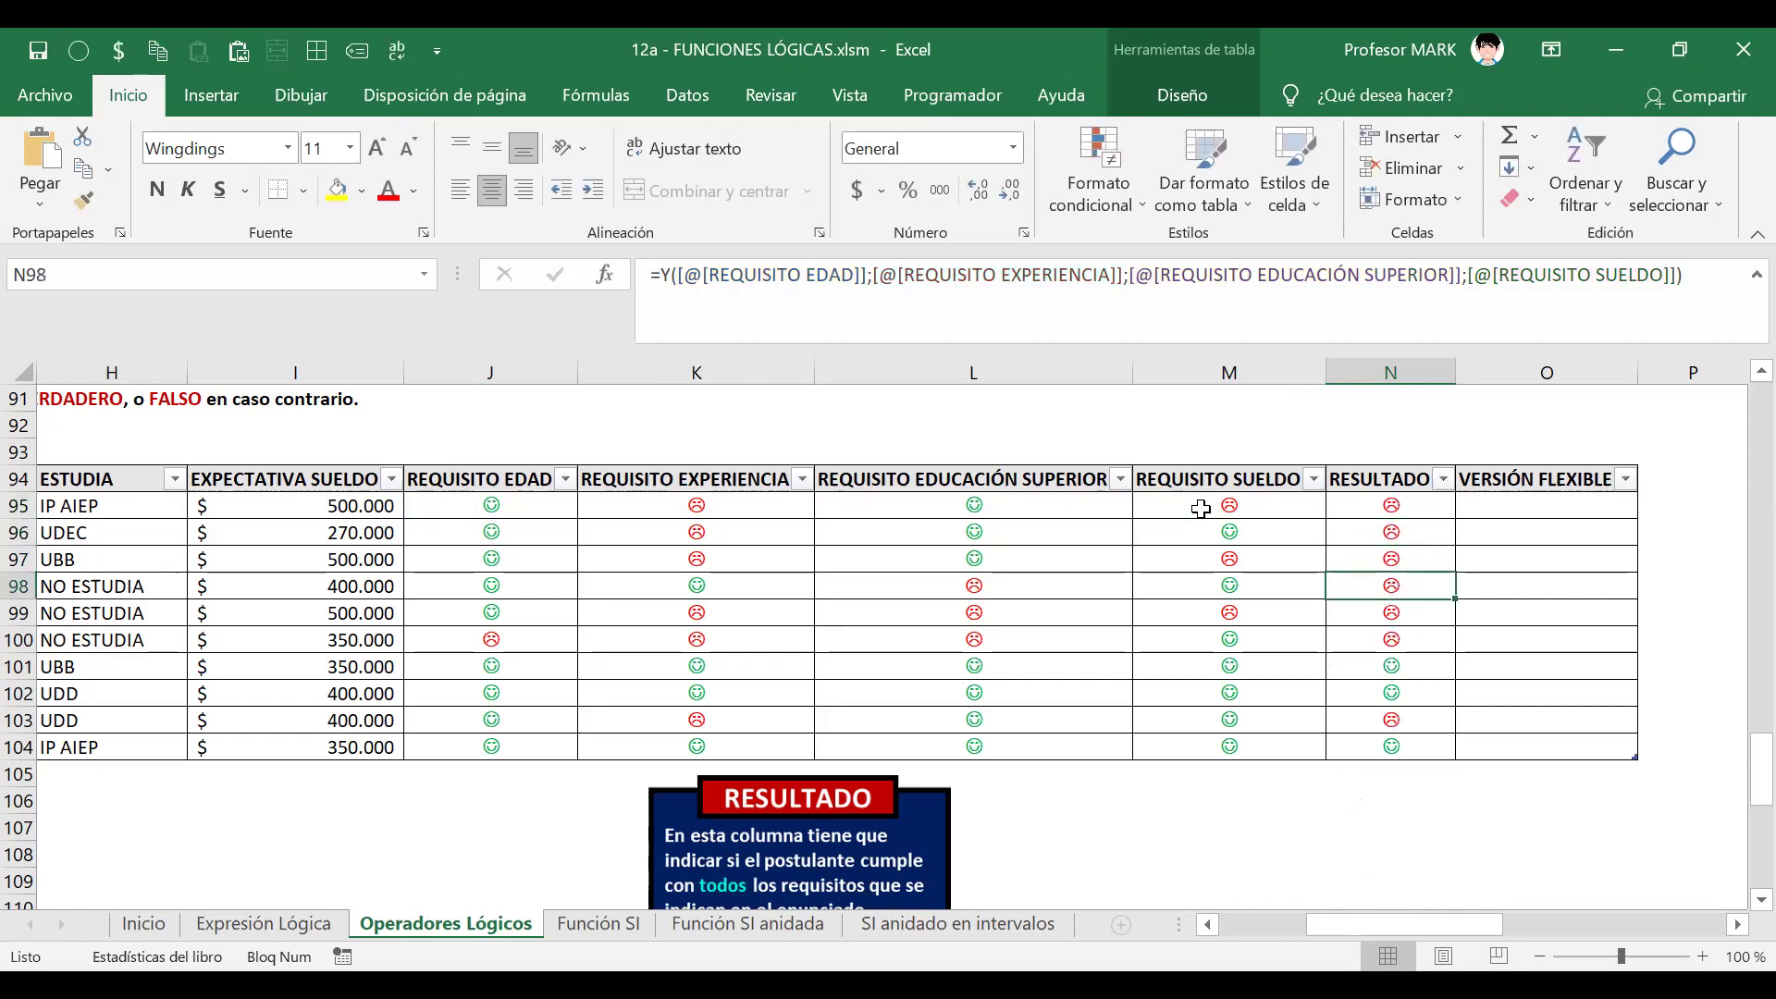
key("shift+Down")
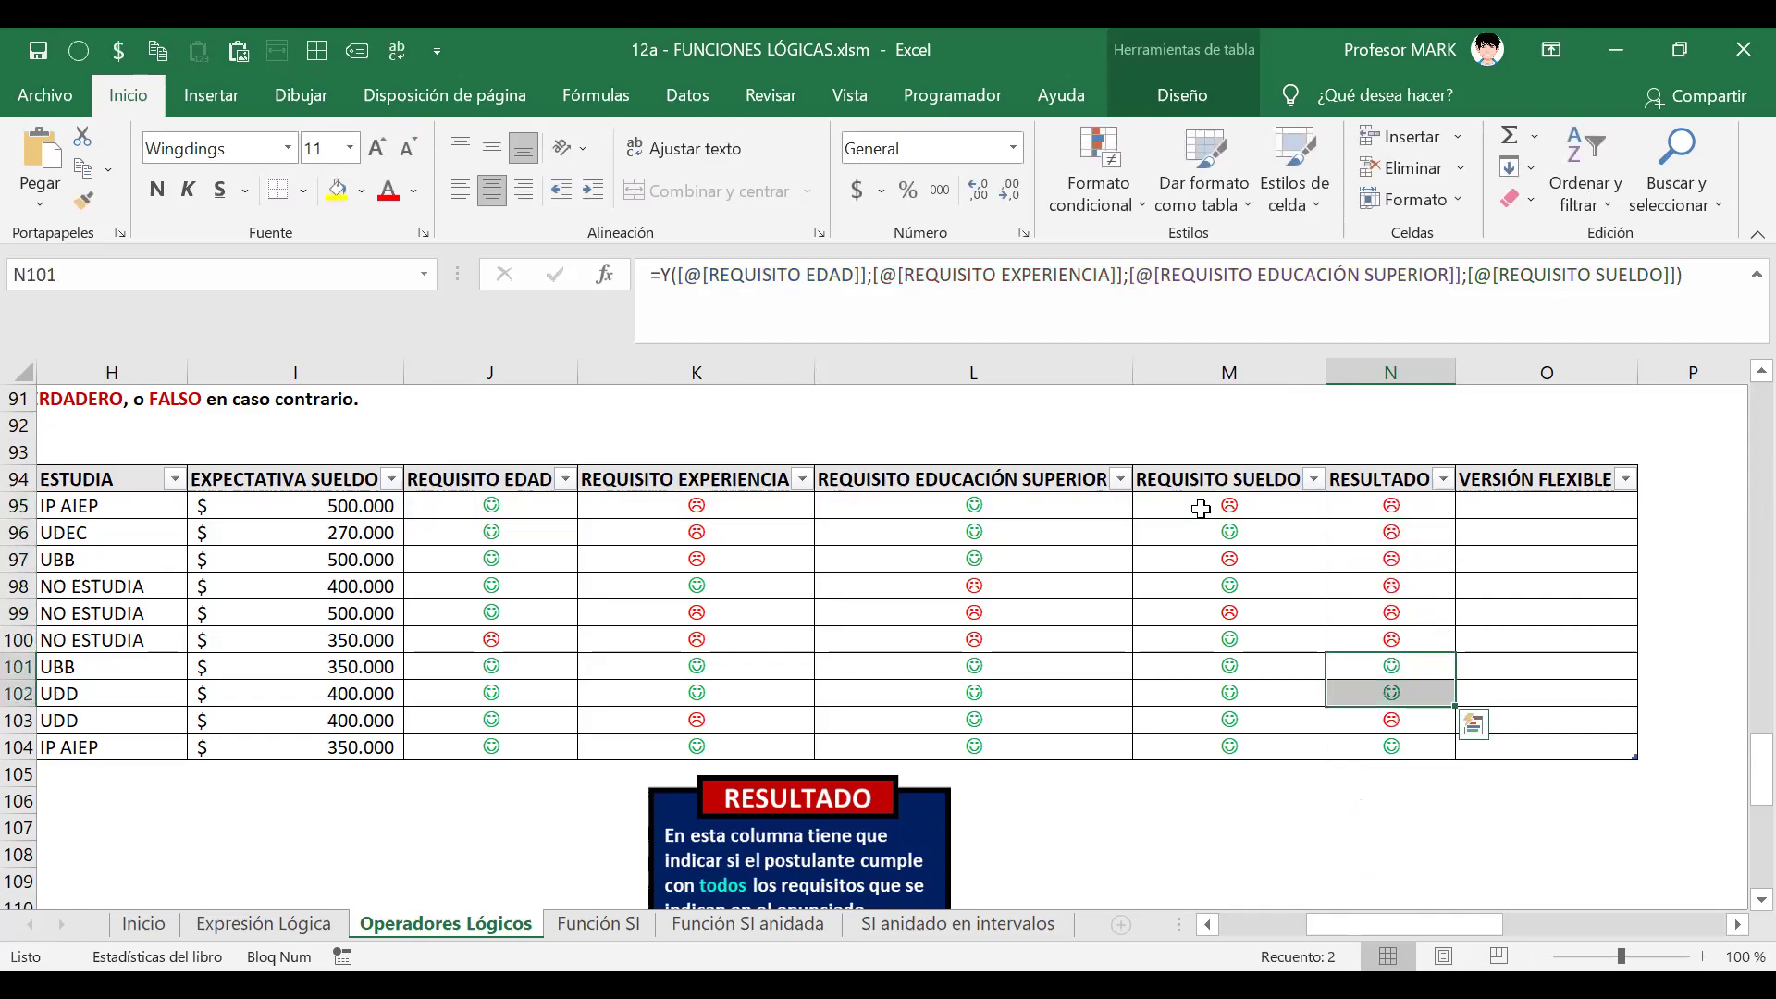
left_click(1387, 745, "ctrl")
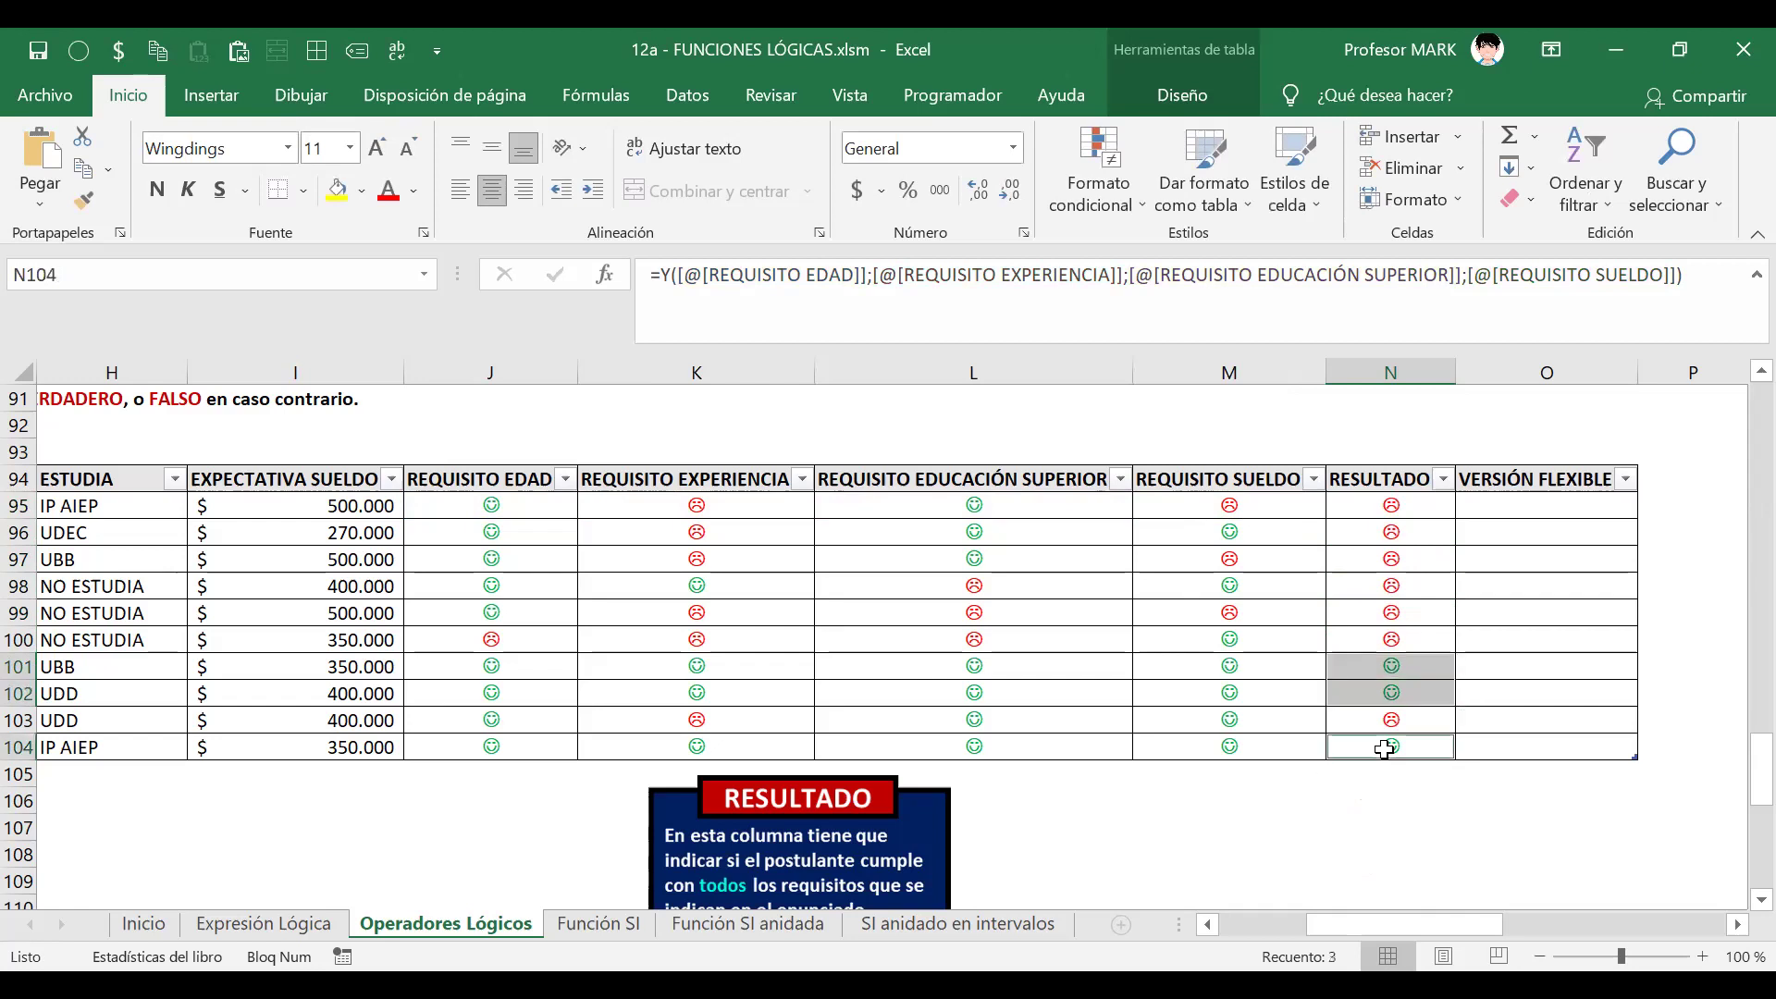
left_click(1404, 816)
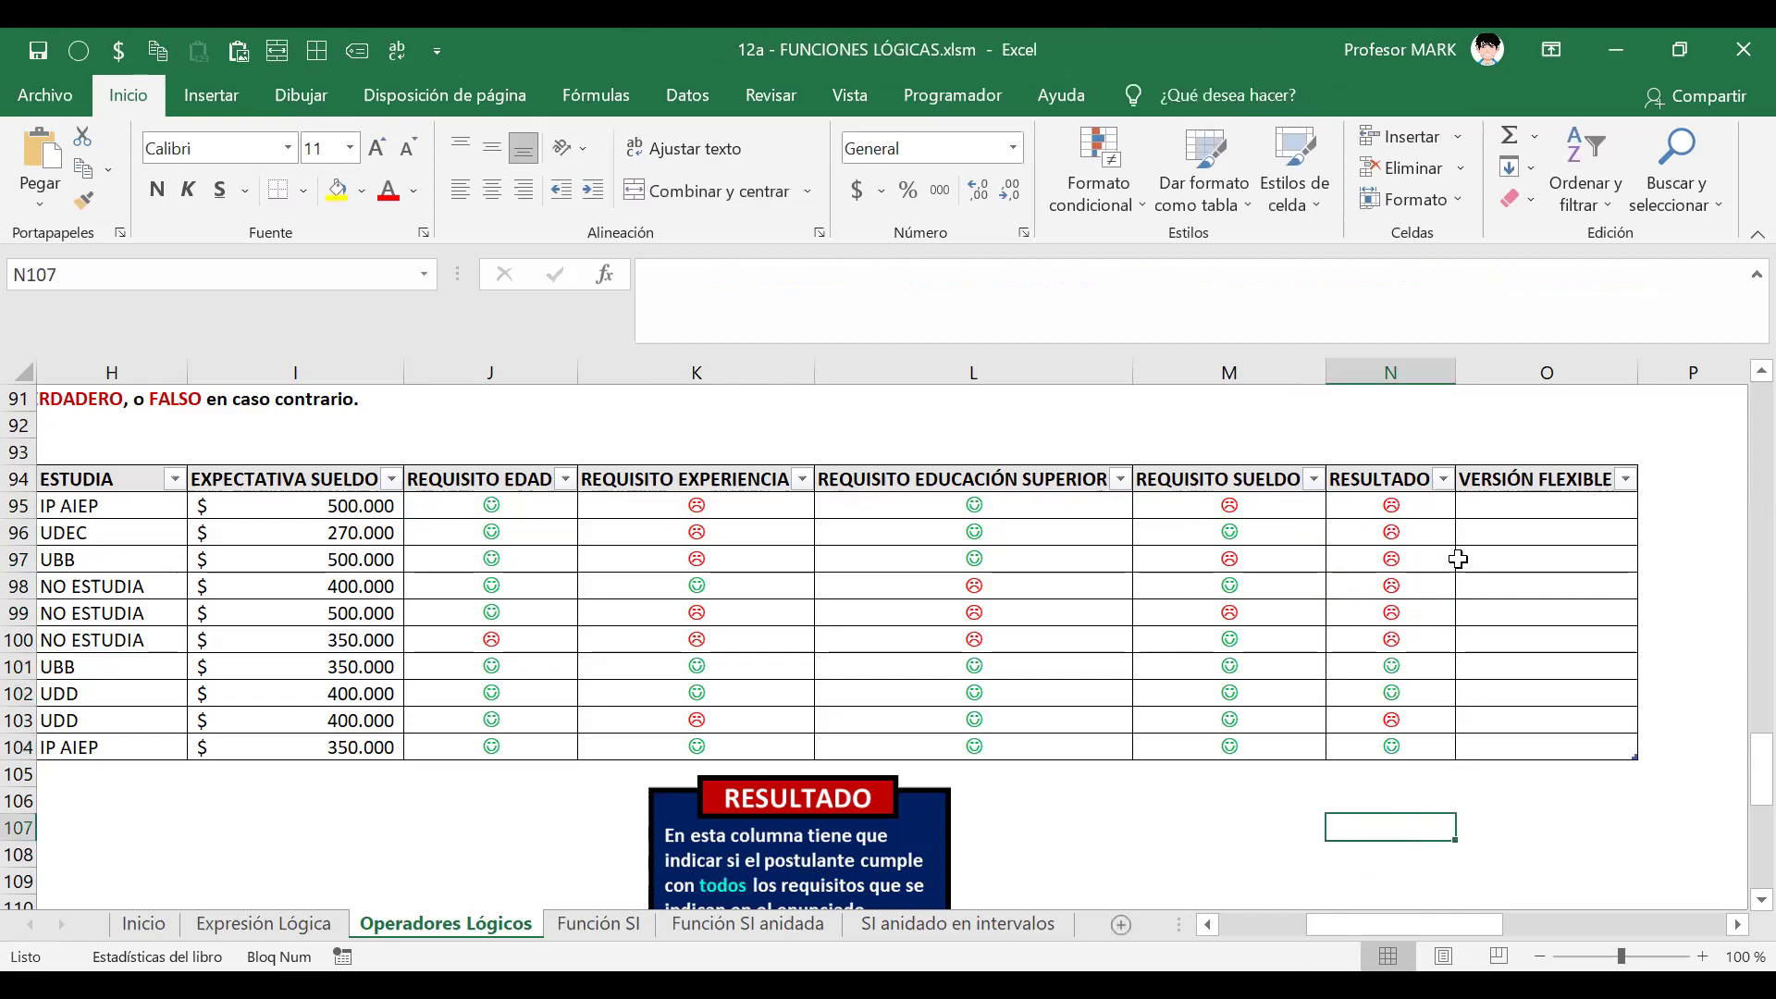
left_click(1415, 505)
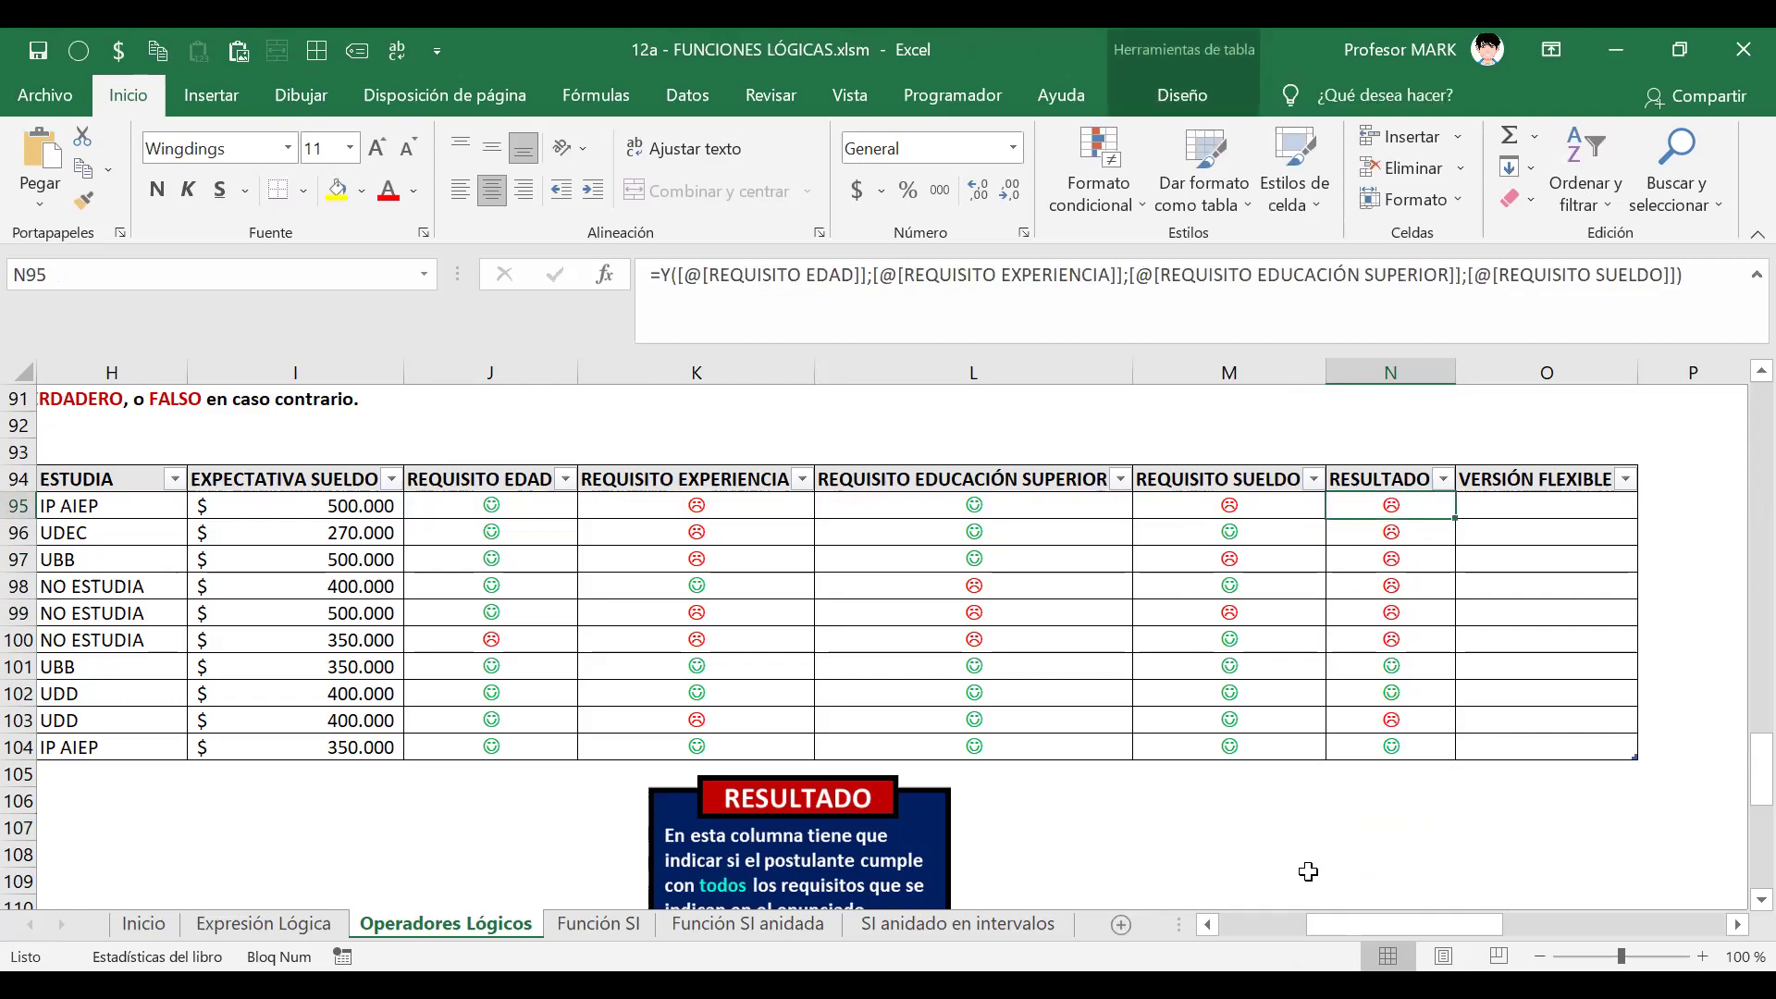
left_click(1499, 505)
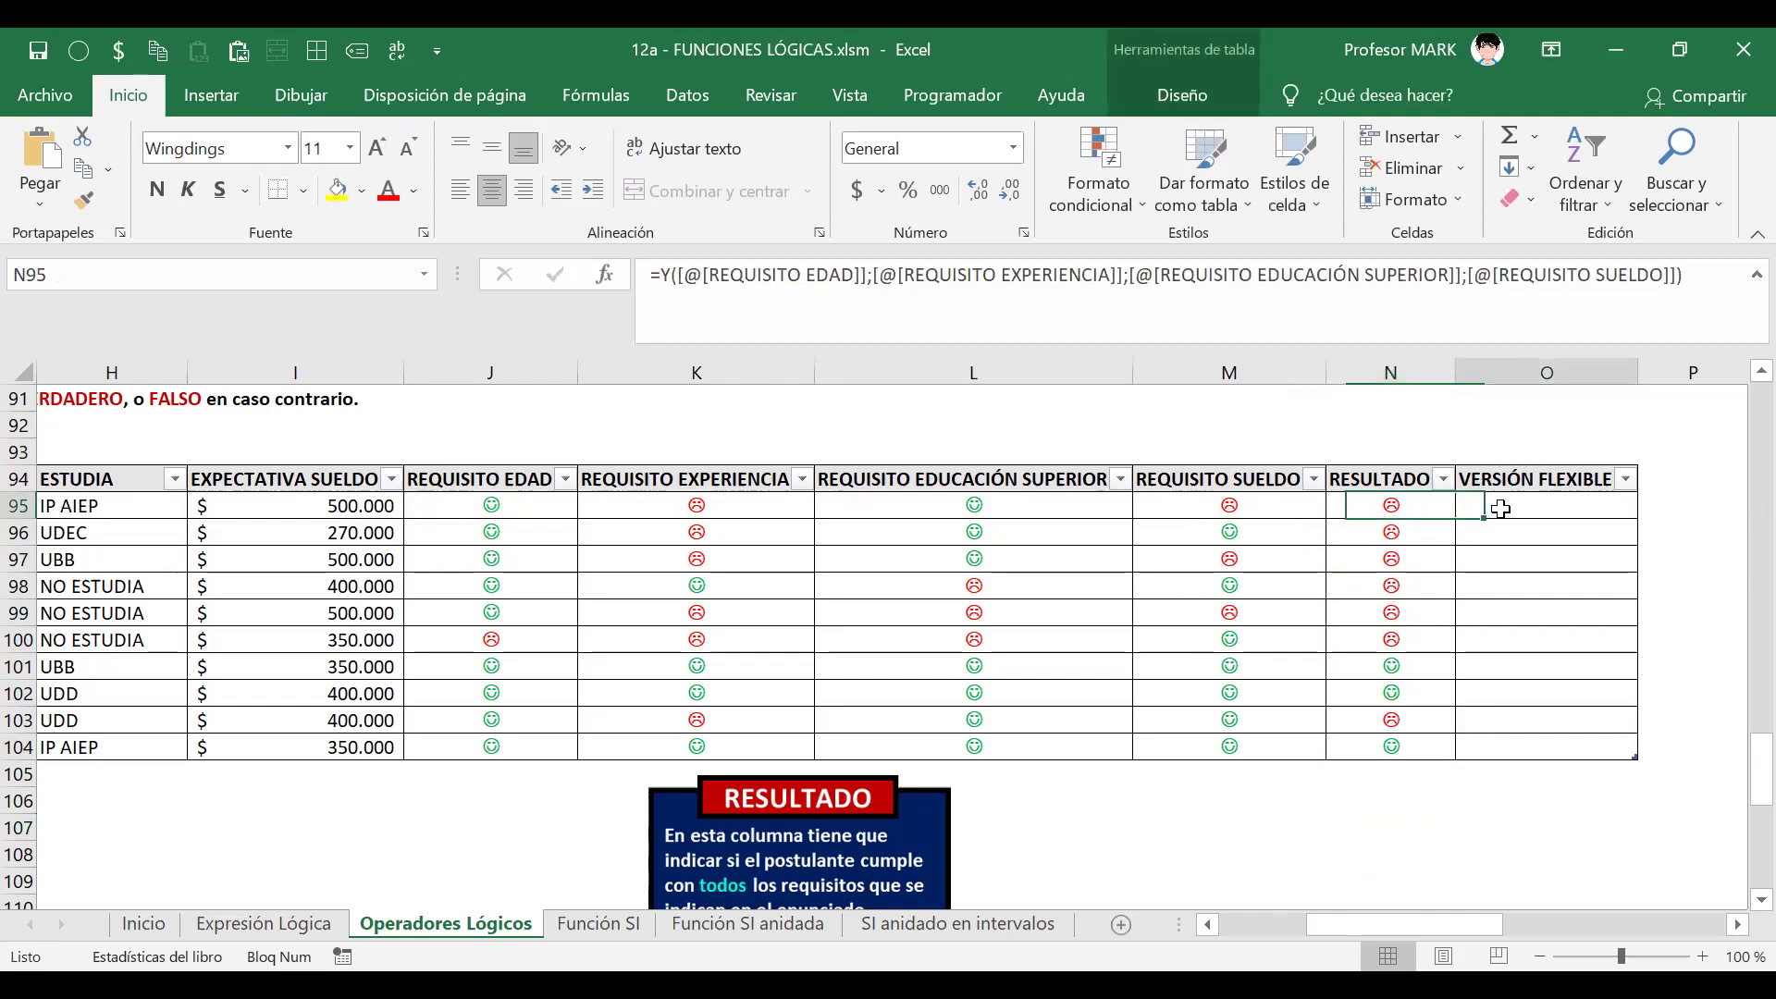
- Enter =O() in O95 over the EDAD, EXPERIENCIA, EDUCACIÓN SUPERIOR and SUELDO requirements
left_click(817, 283)
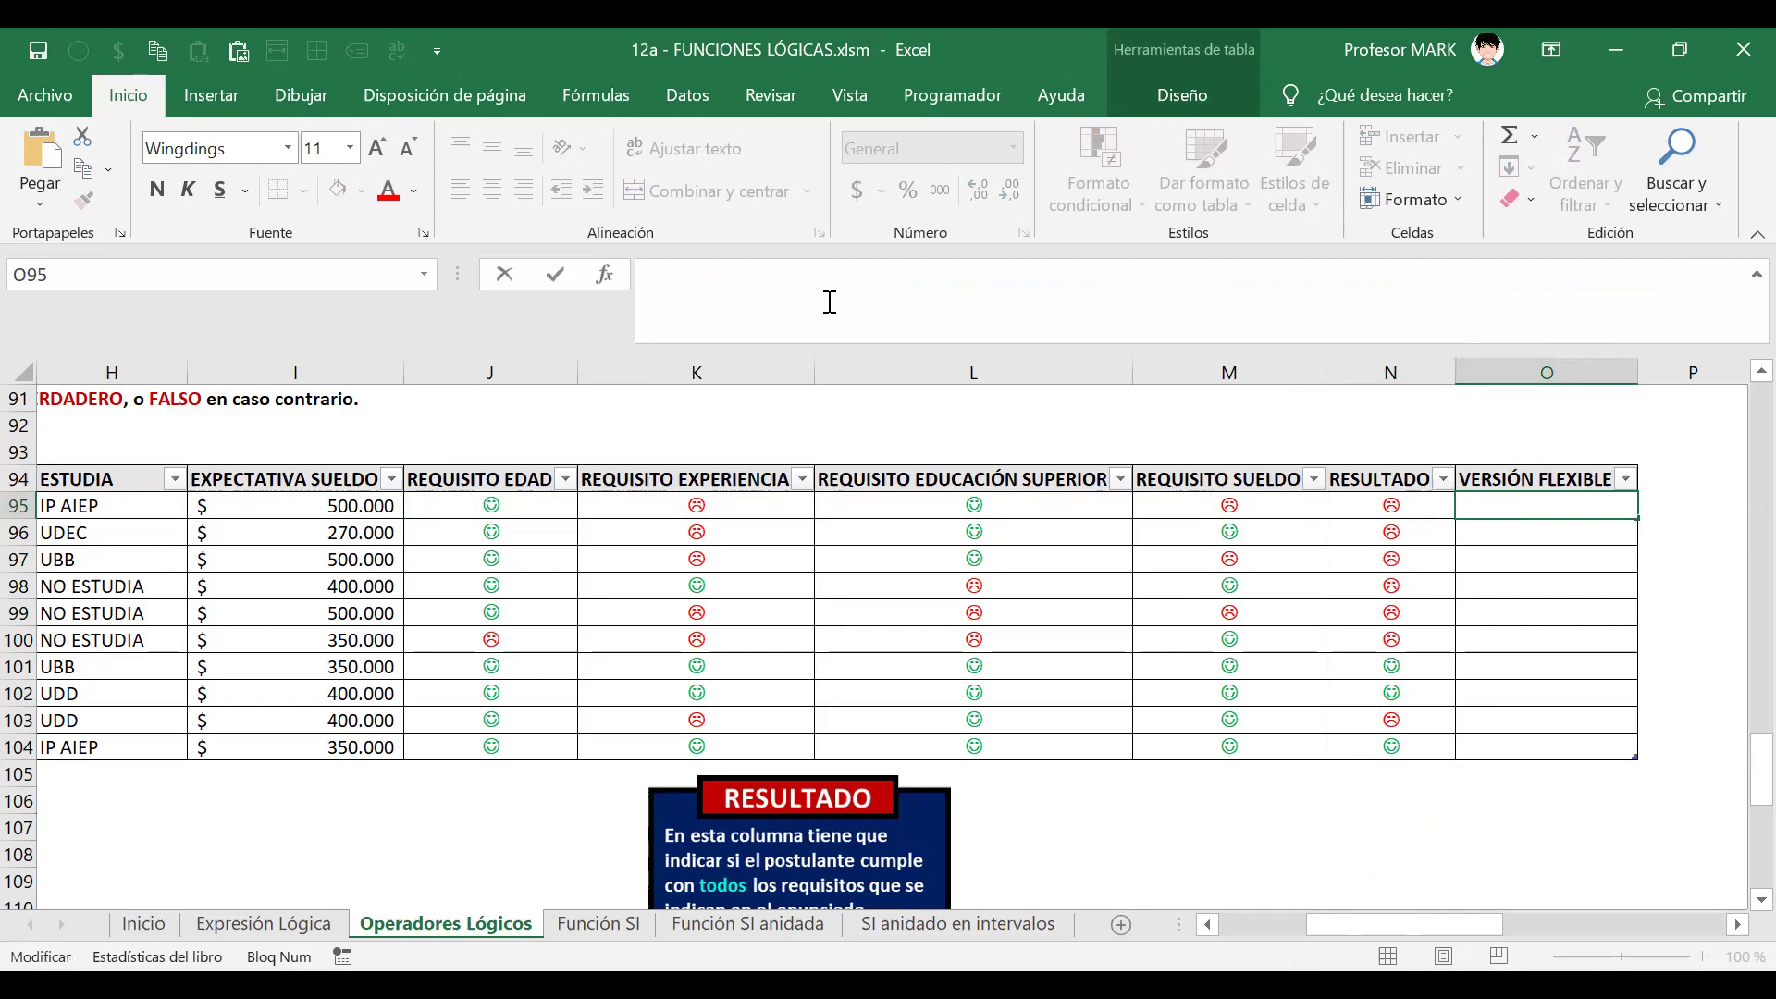
type("=O(")
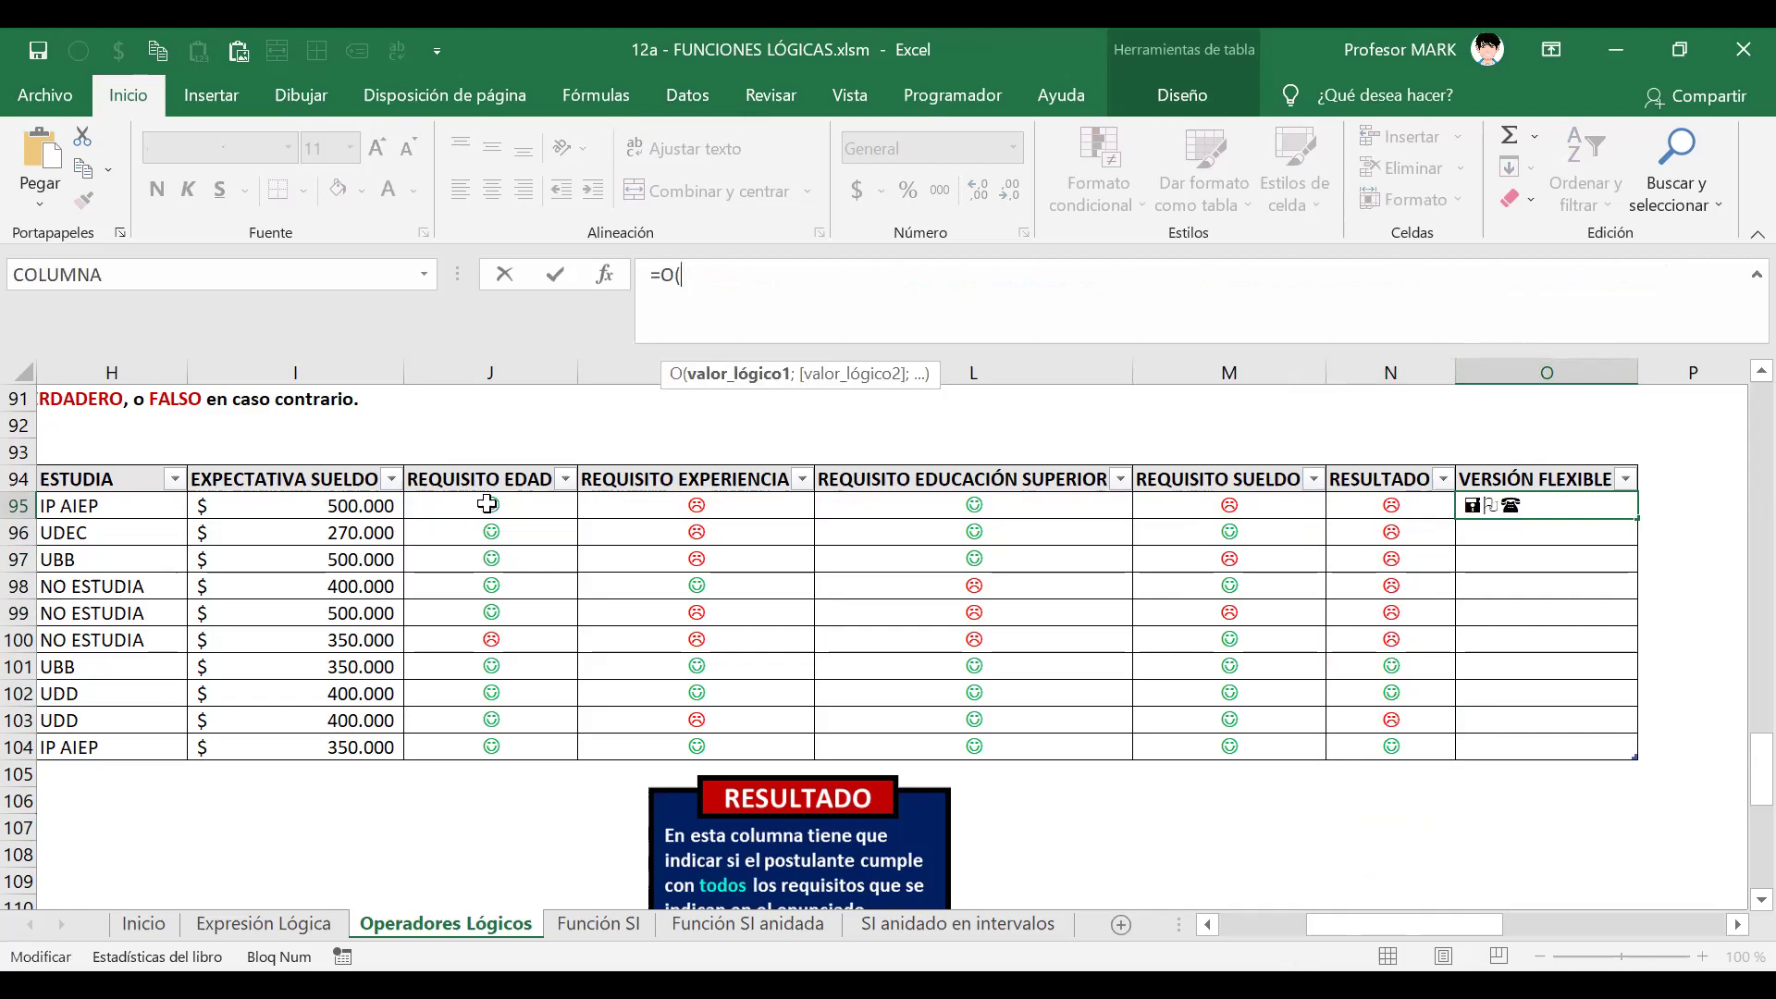
left_click(487, 506)
type(";")
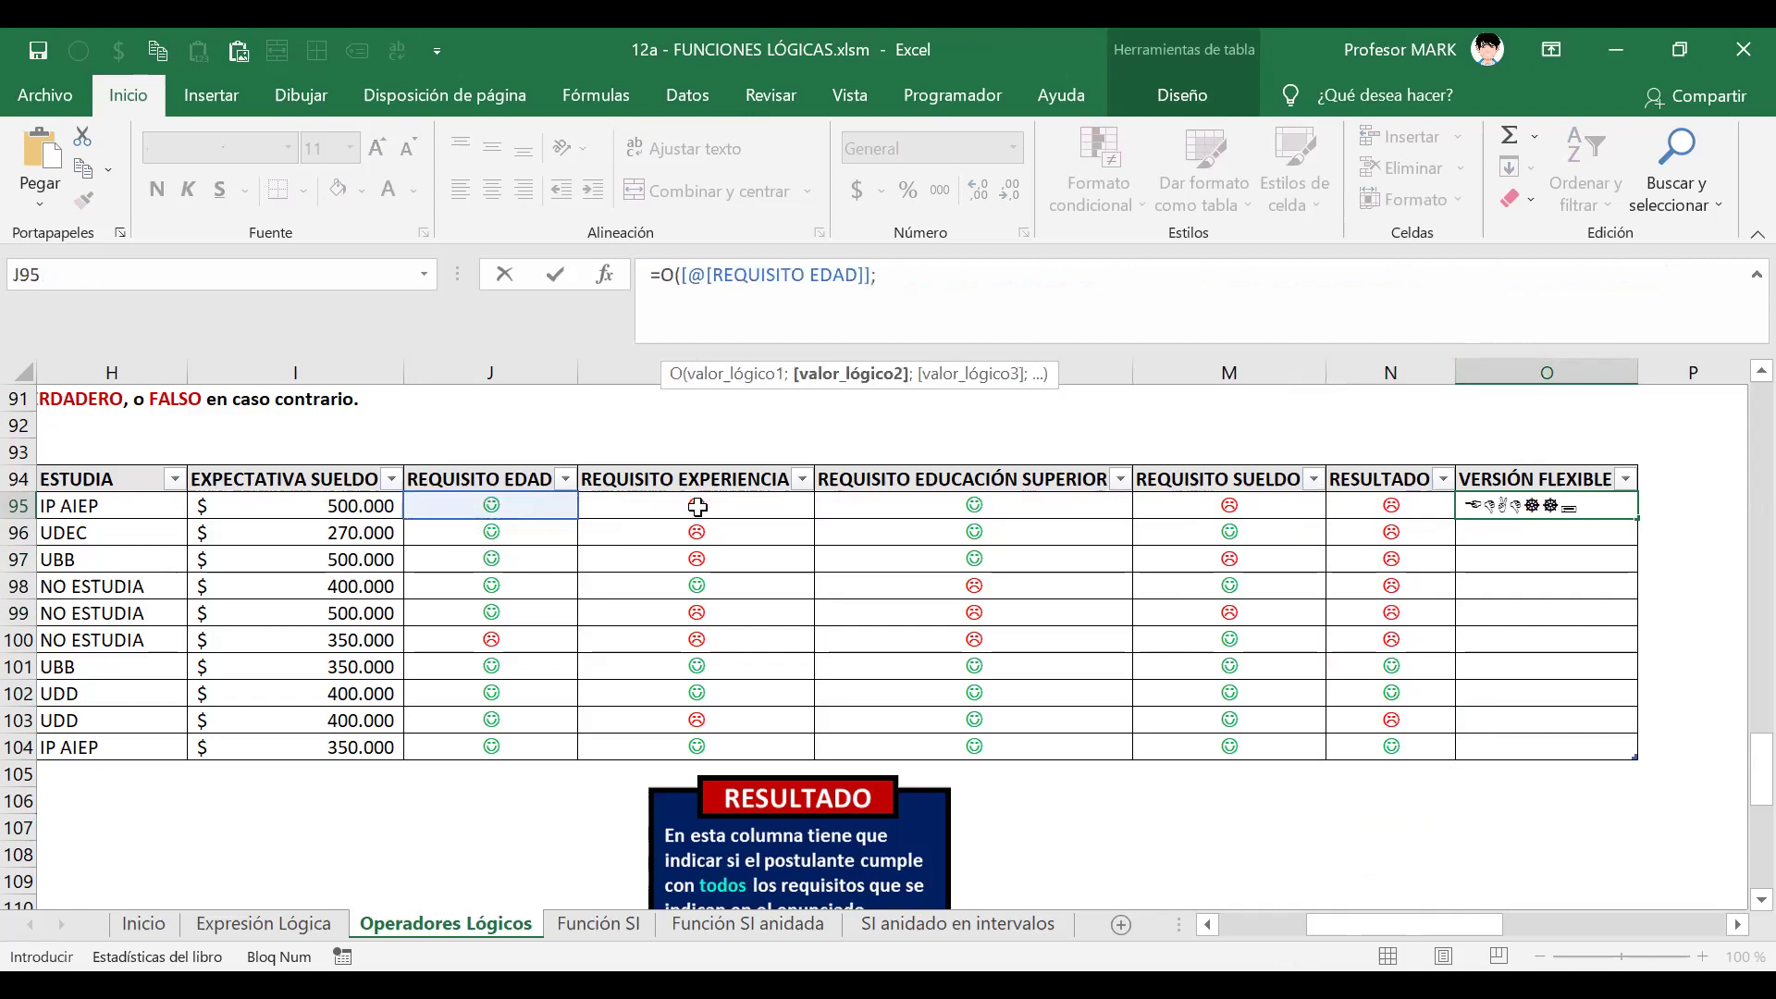
left_click(698, 505)
type(";")
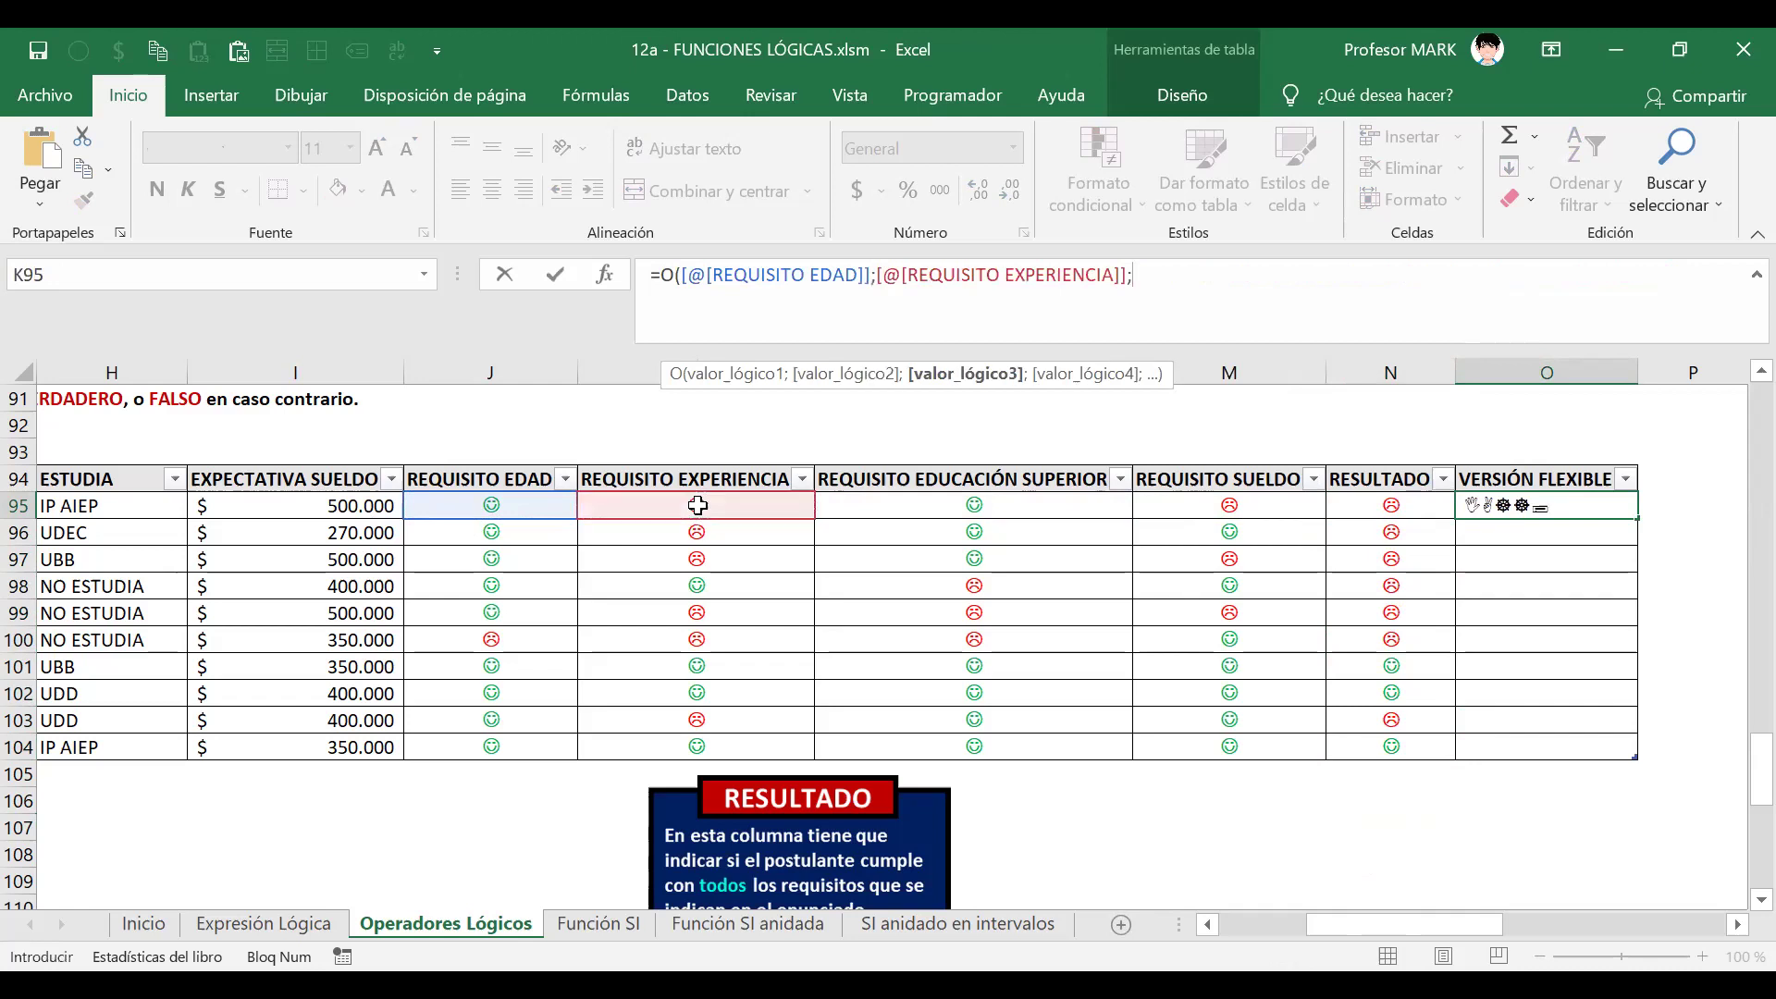
left_click(946, 499)
type(";")
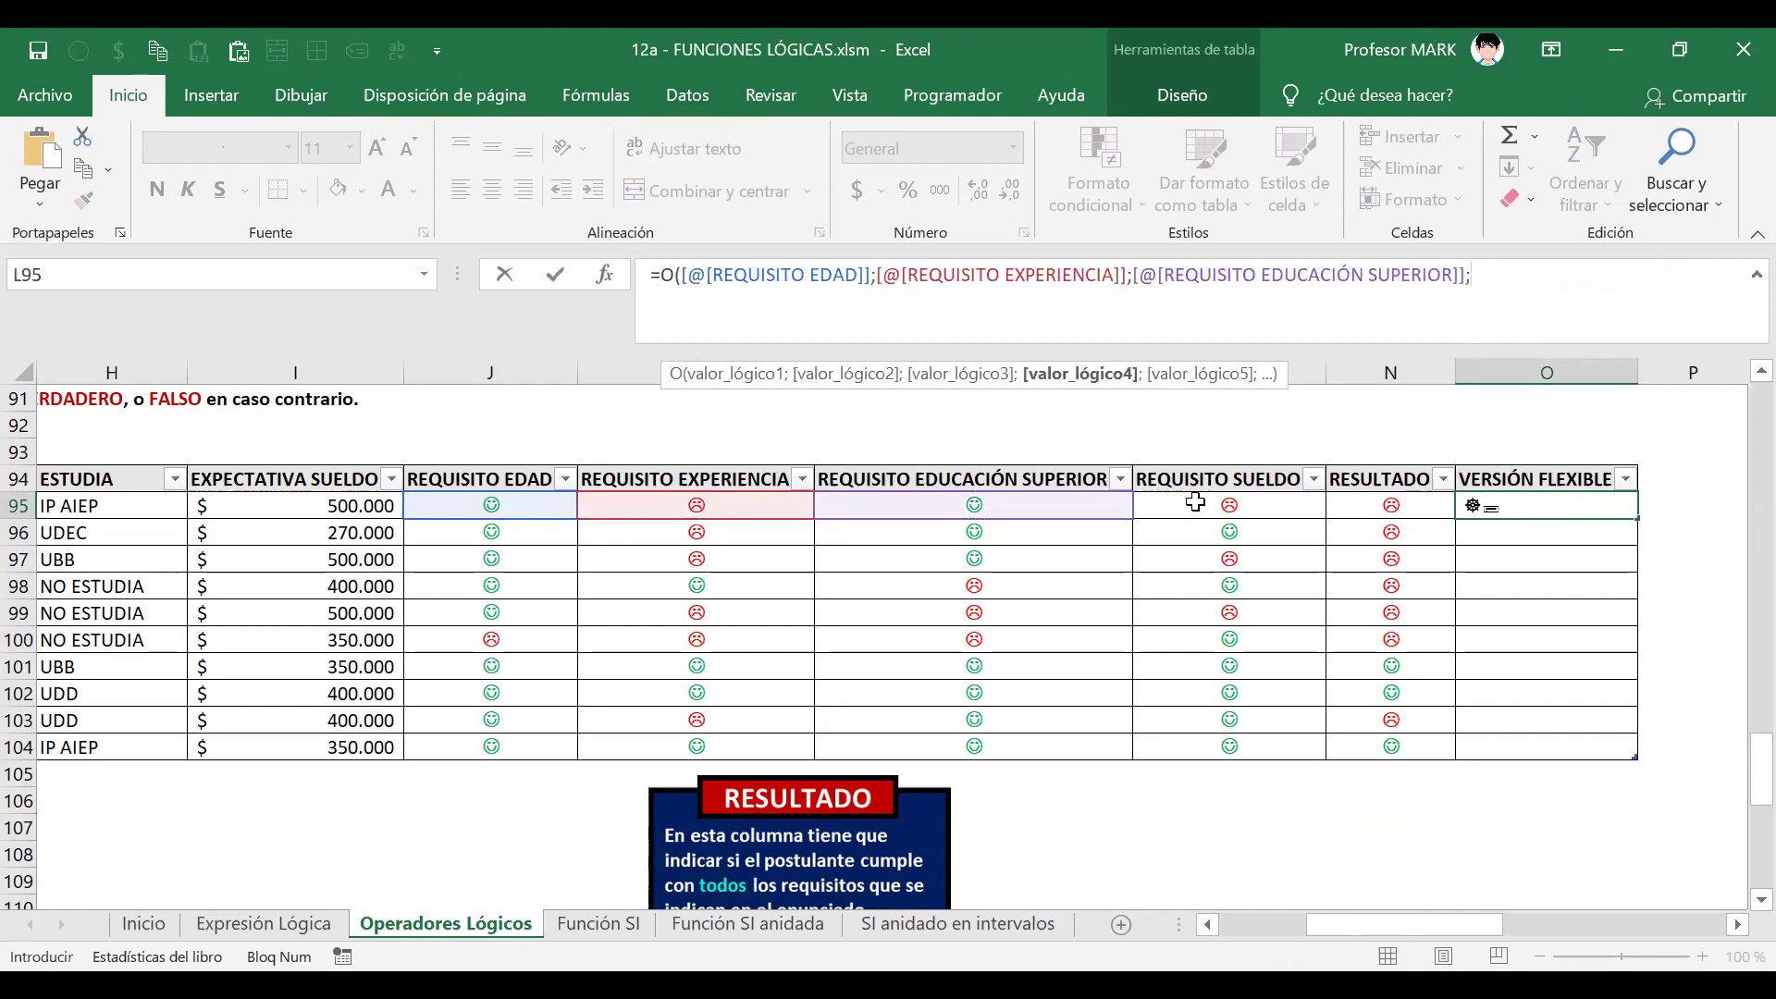
left_click(1195, 505)
type(")")
key("Return")
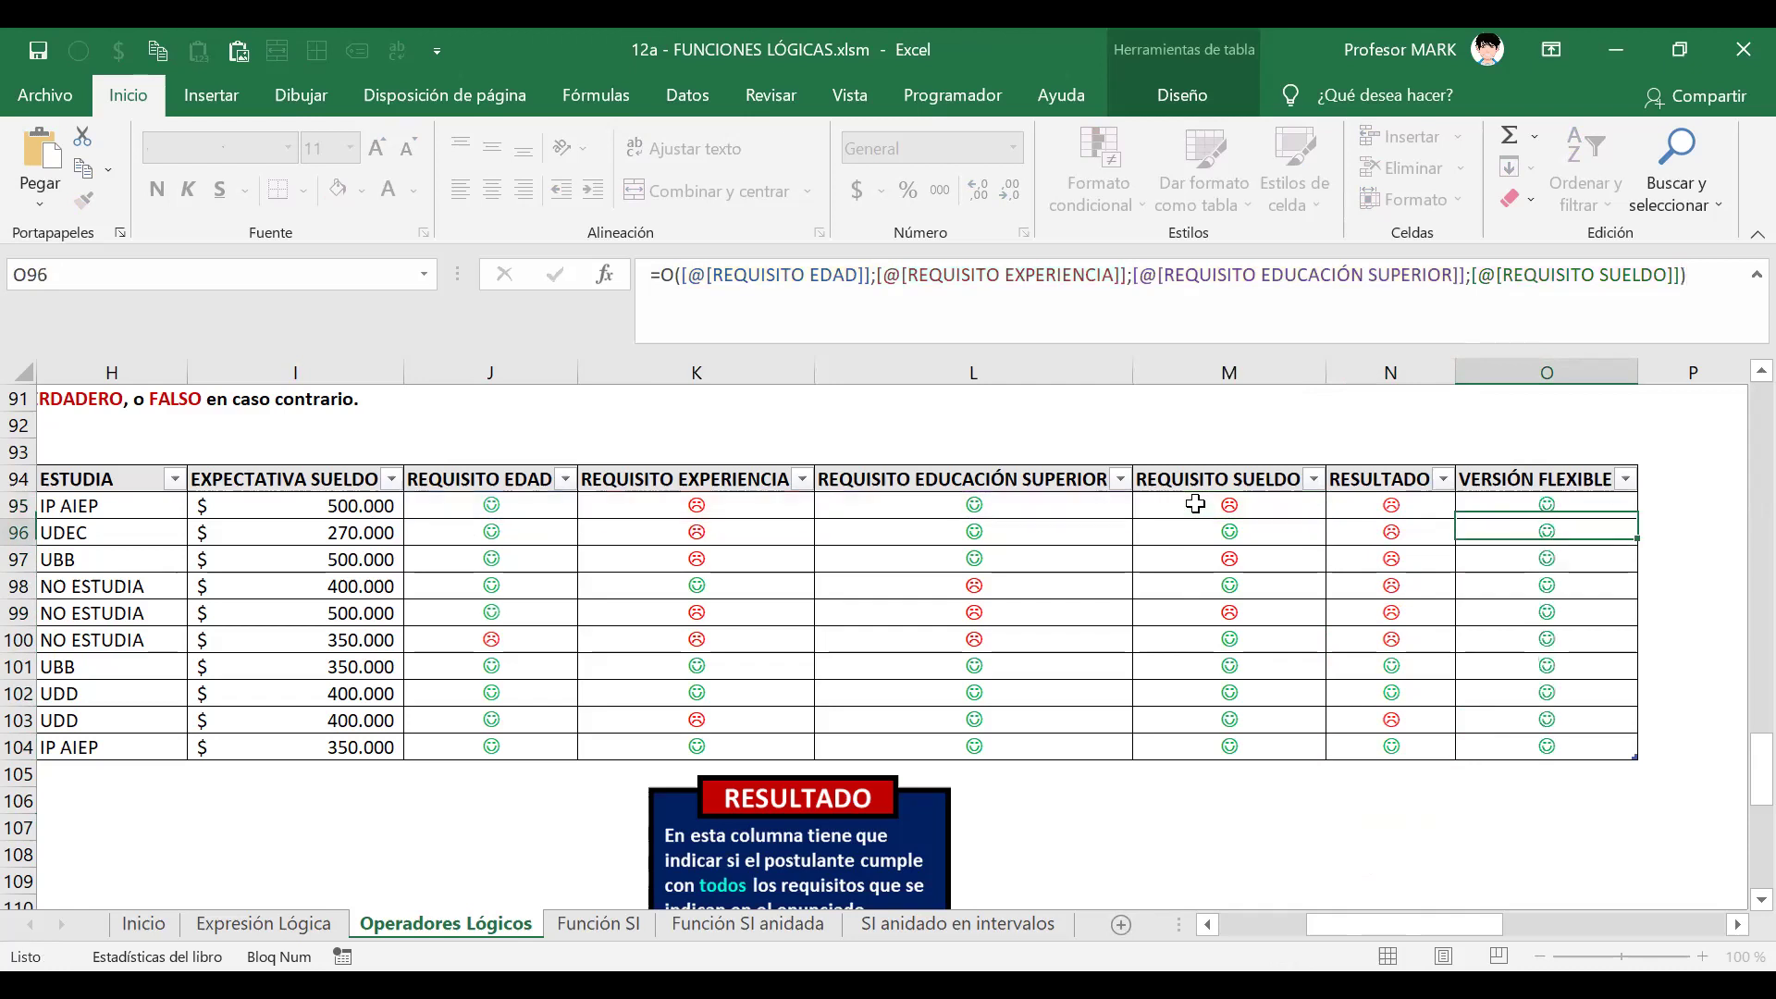
- Save the workbook and compare the requirement results across rows 97 to 99
key("Down")
key("Left")
key("Right")
key("Right")
key("Left")
key("ctrl+s")
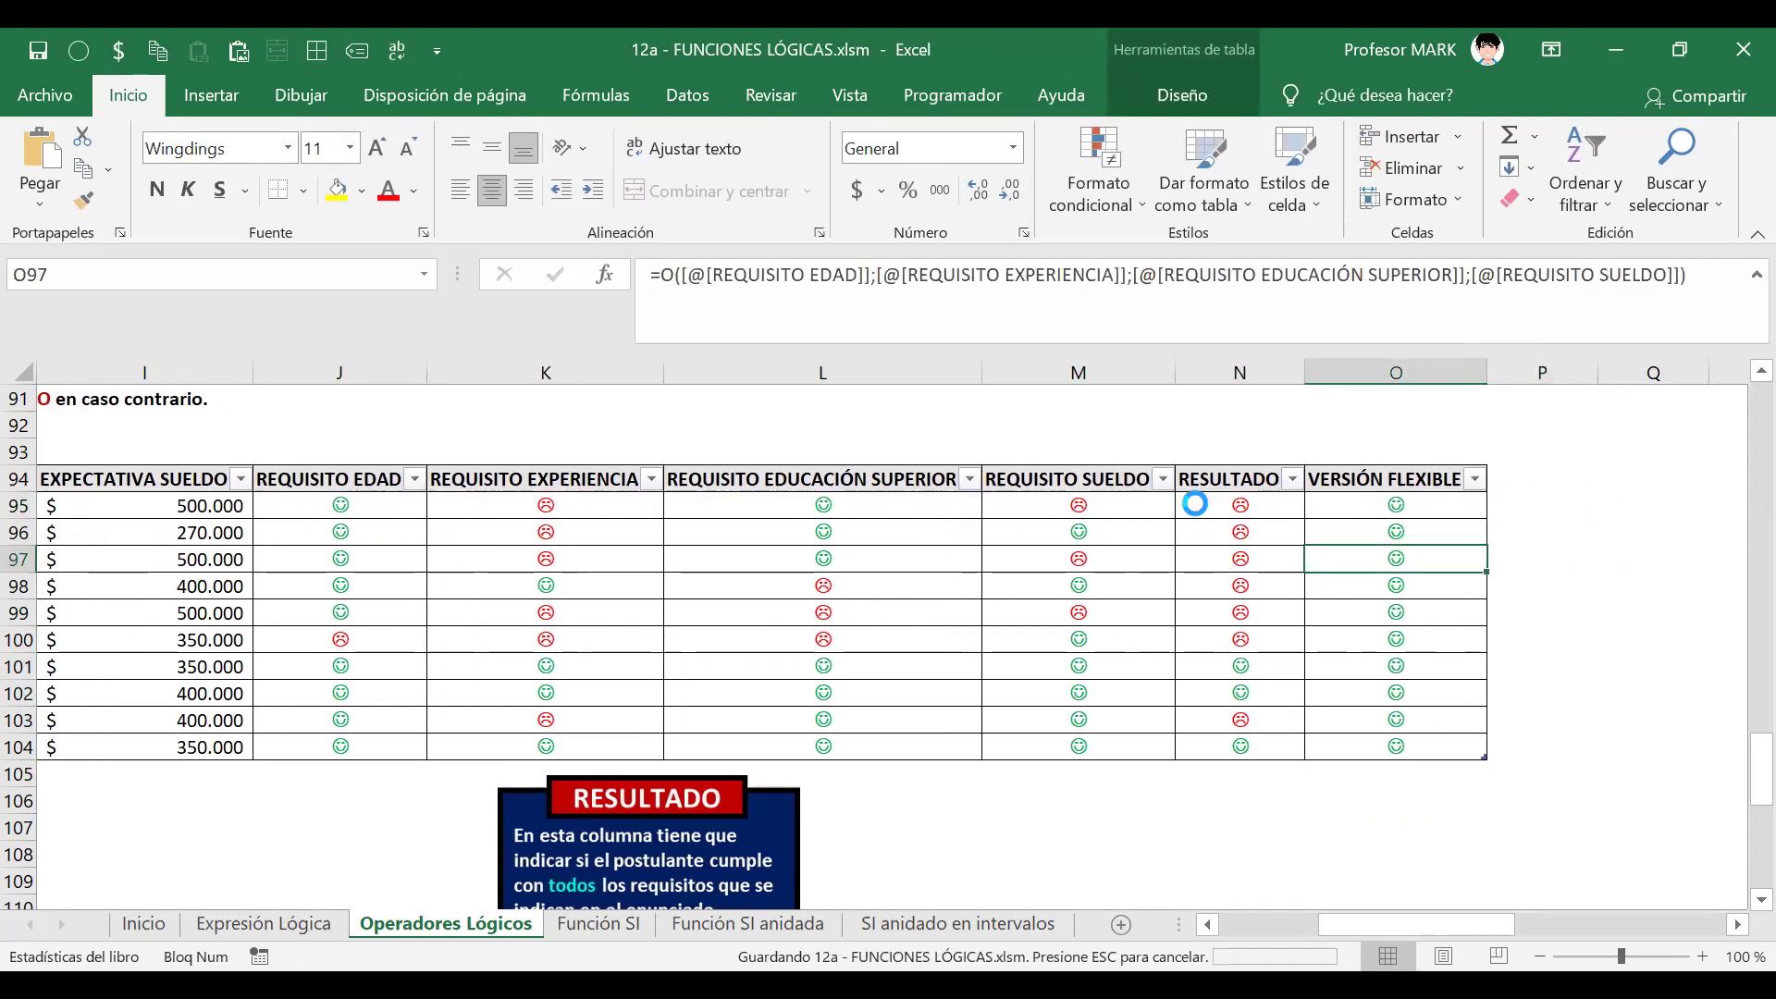
key("Left")
key("Left")
key("Left")
key("Left")
key("Left")
key("Left")
key("Left")
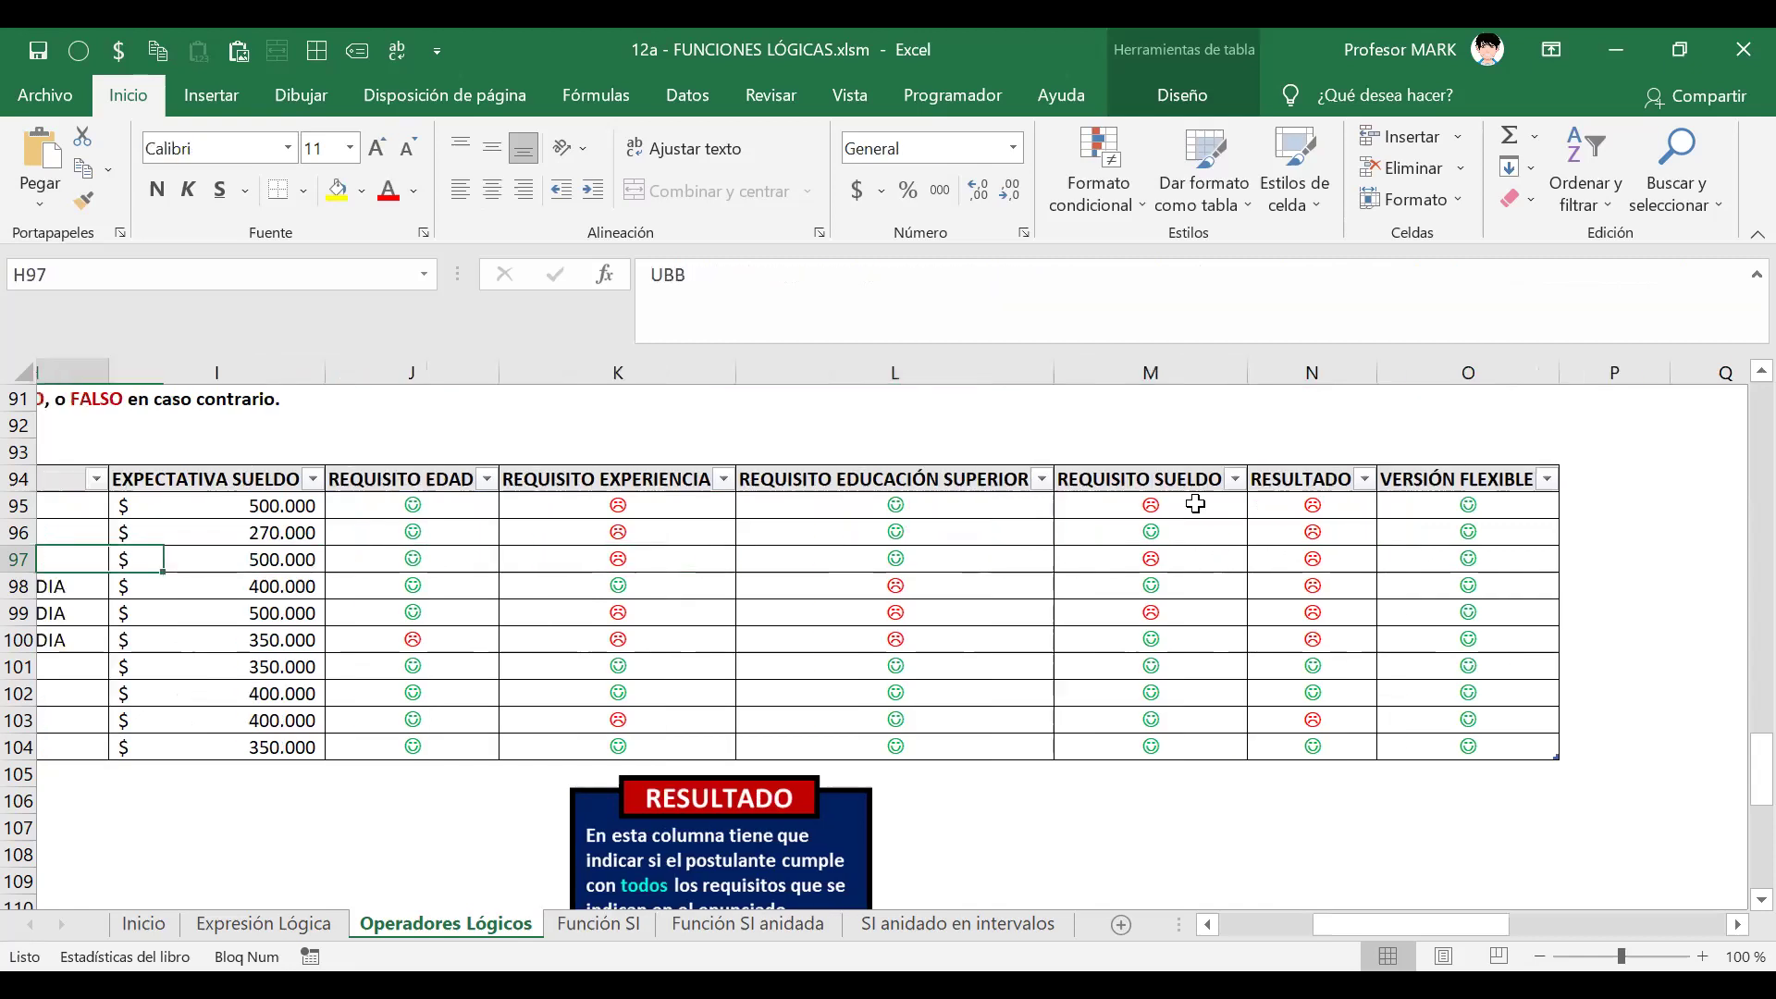
key("Right")
key("Right")
key("Down")
key("Down")
key("Right")
key("Right")
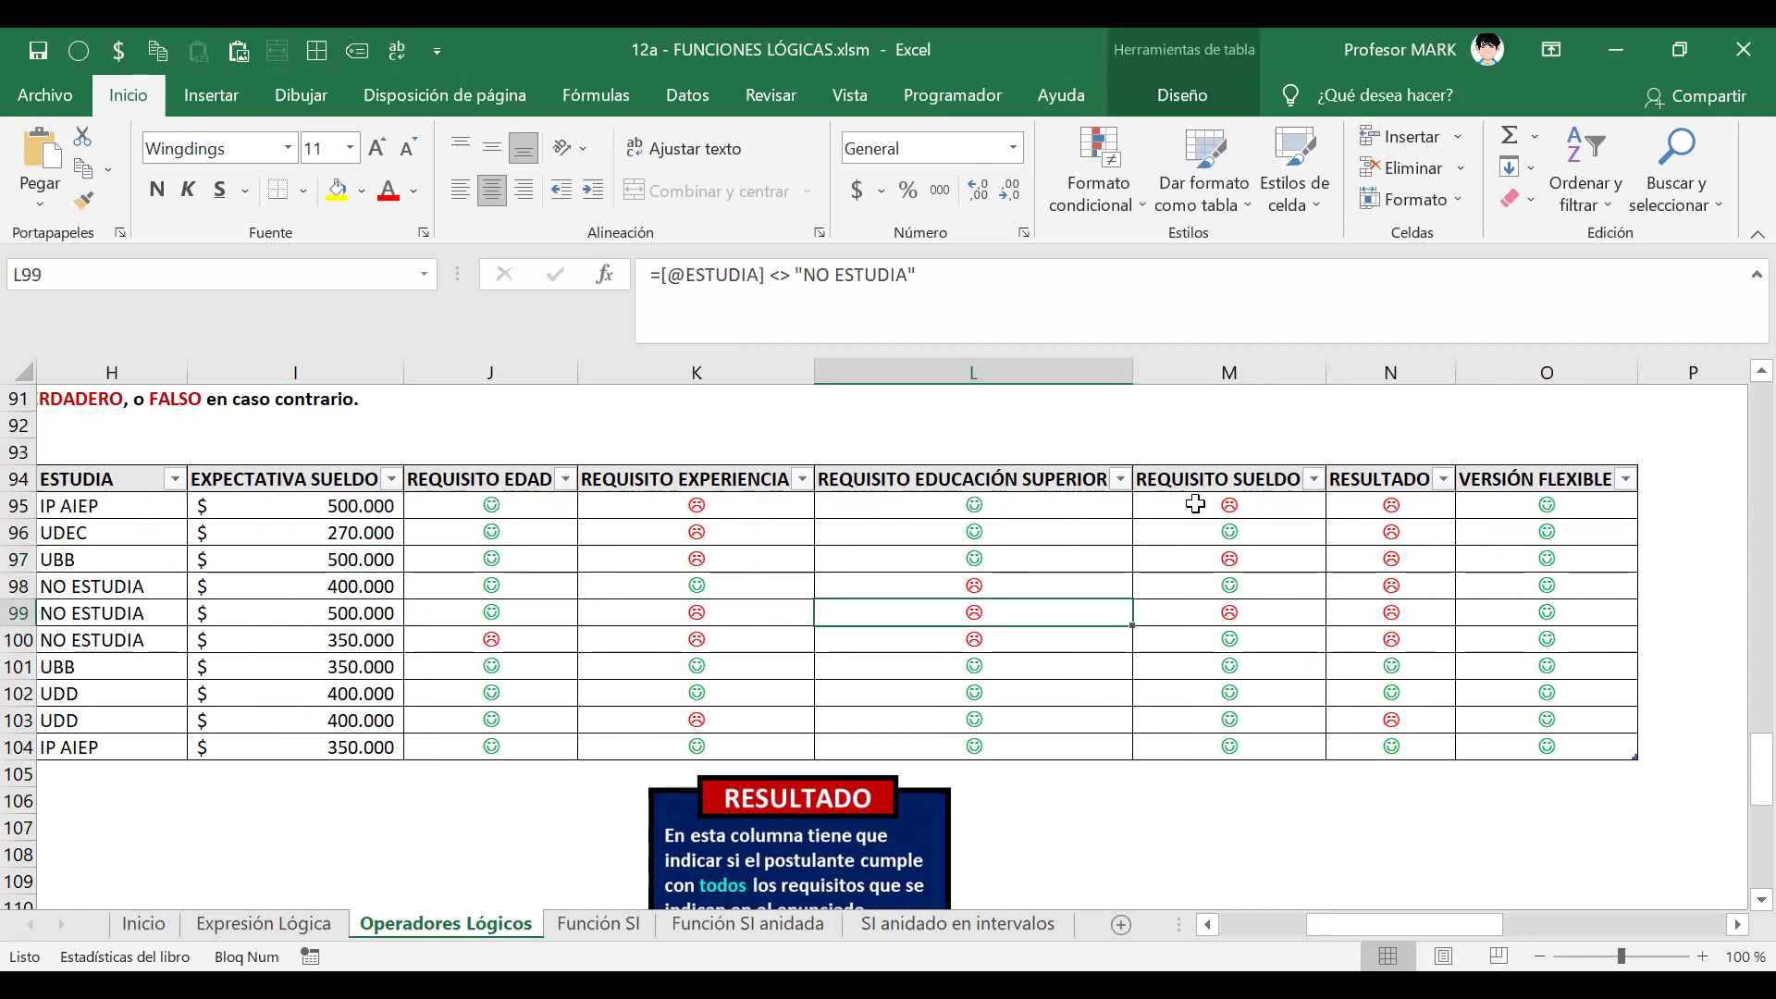
key("Right")
key("Right")
key("Right")
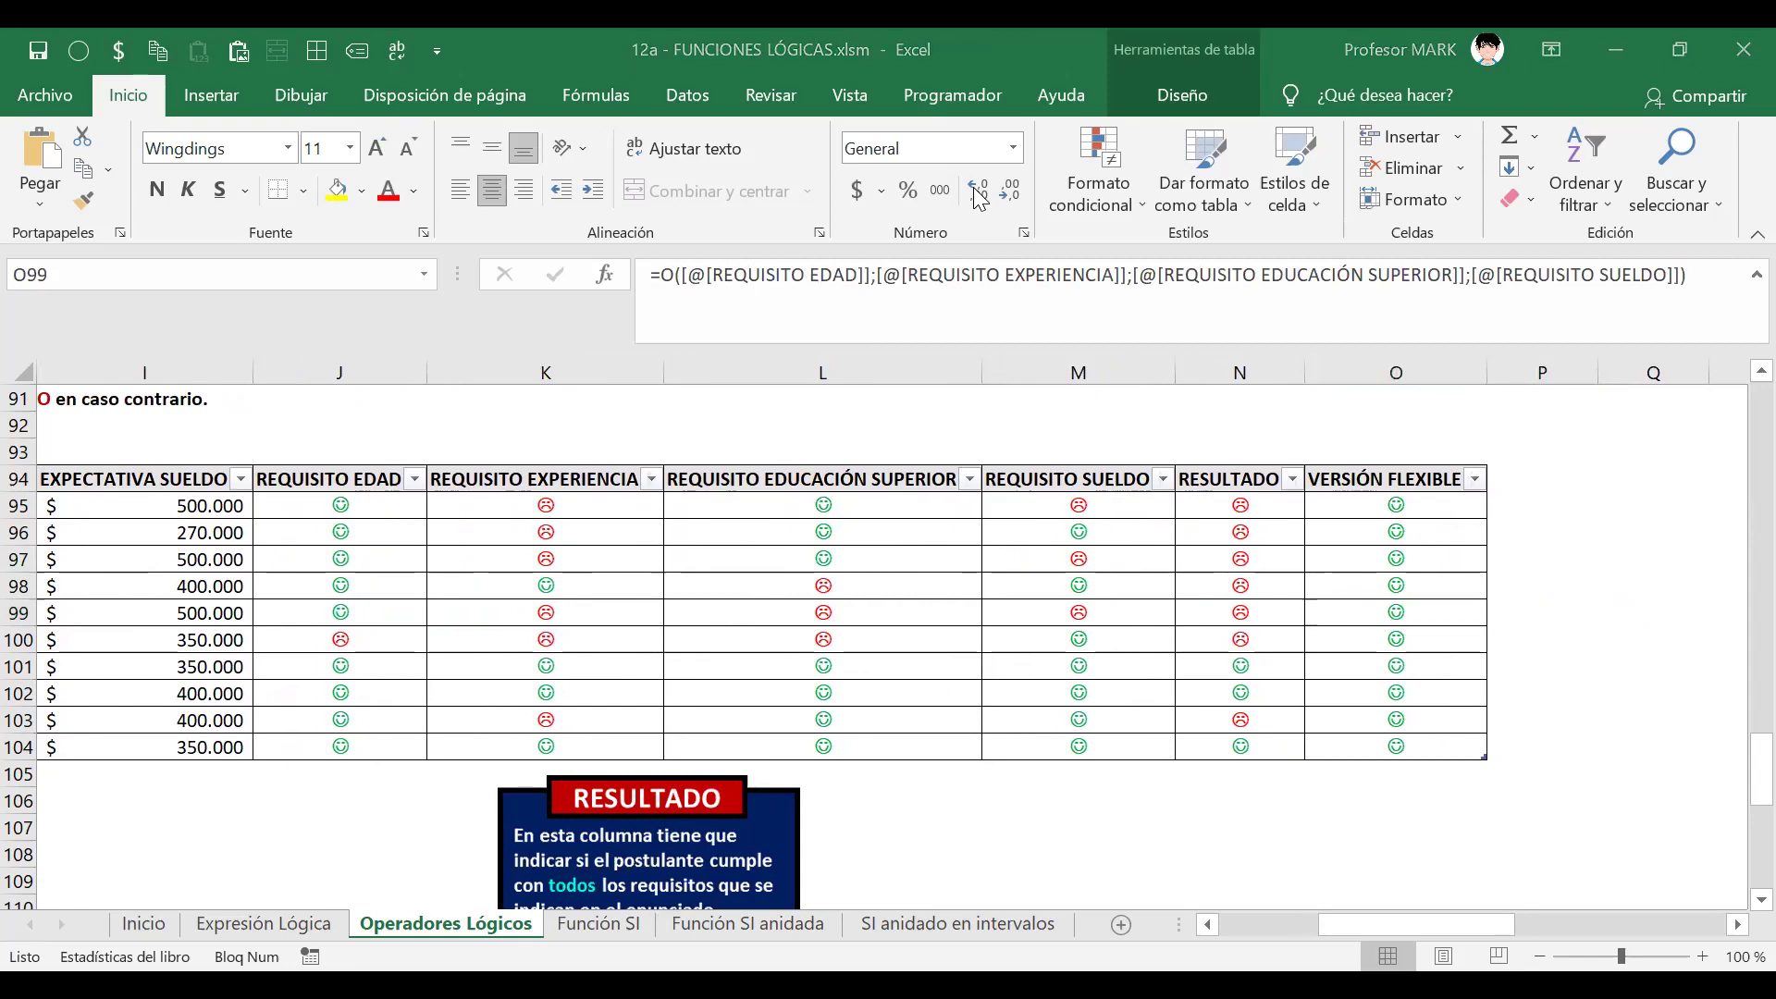
left_click(1374, 618)
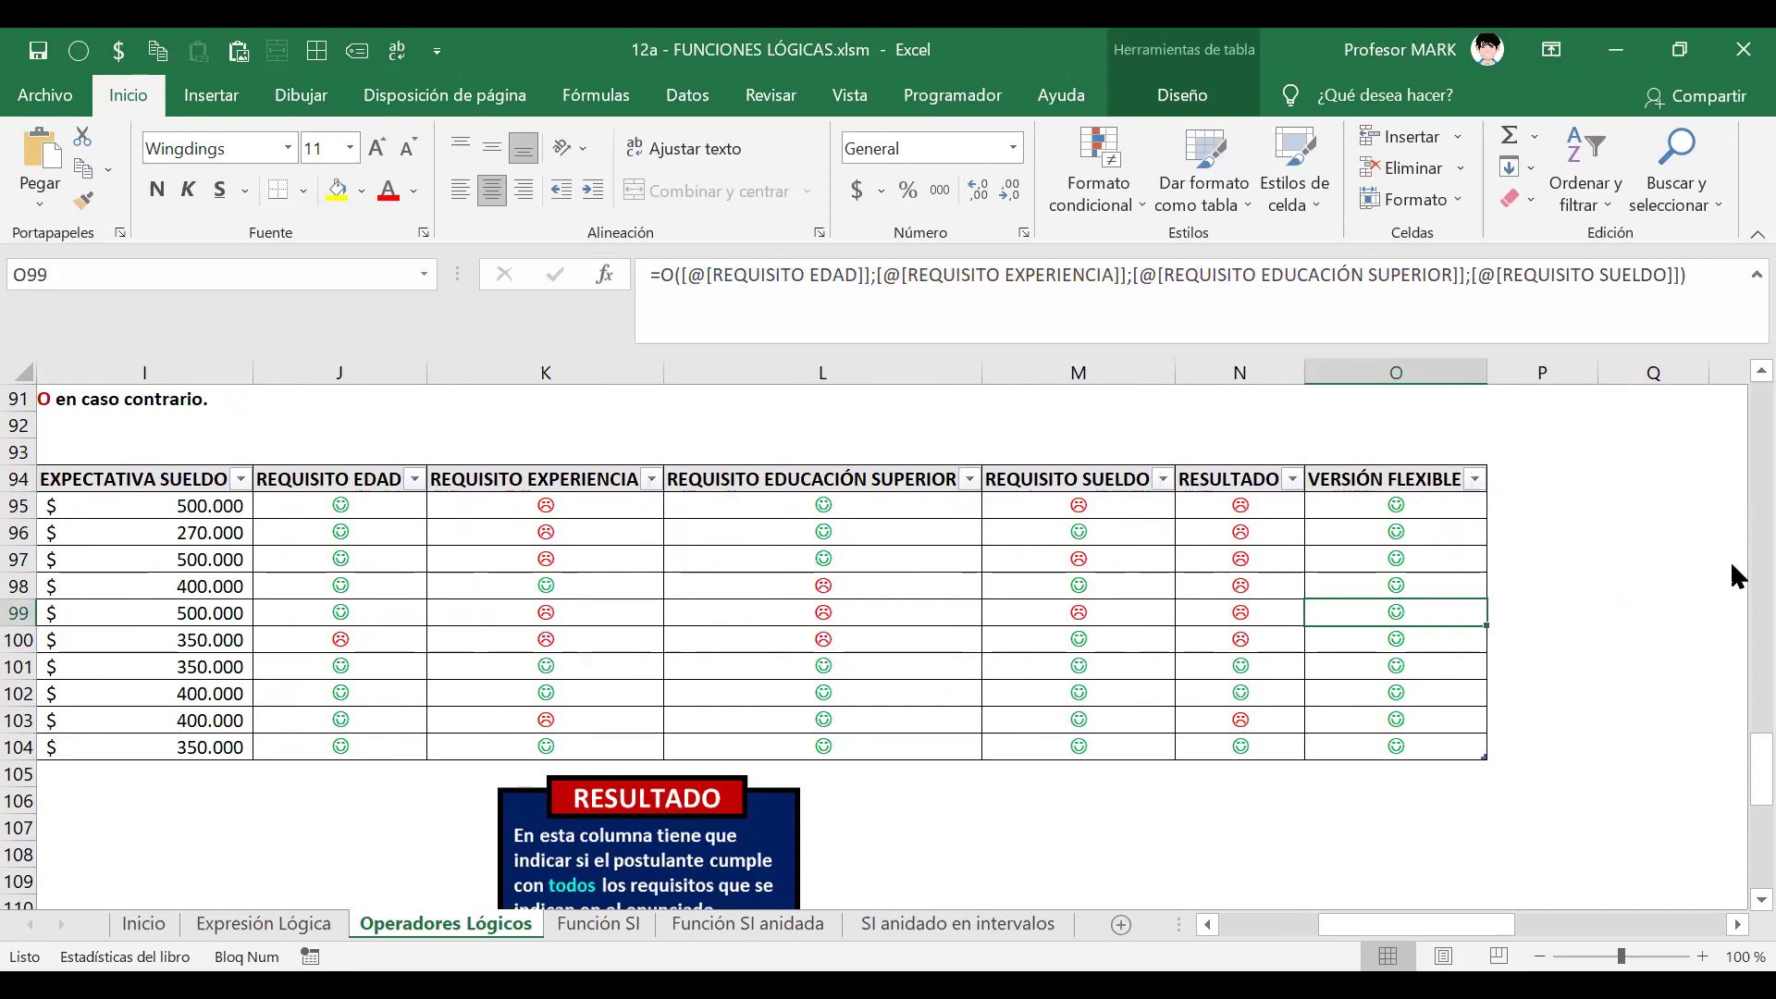
key("Left")
key("Left")
key("Left")
key("Left")
key("Left")
key("Left")
key("Left")
key("Left")
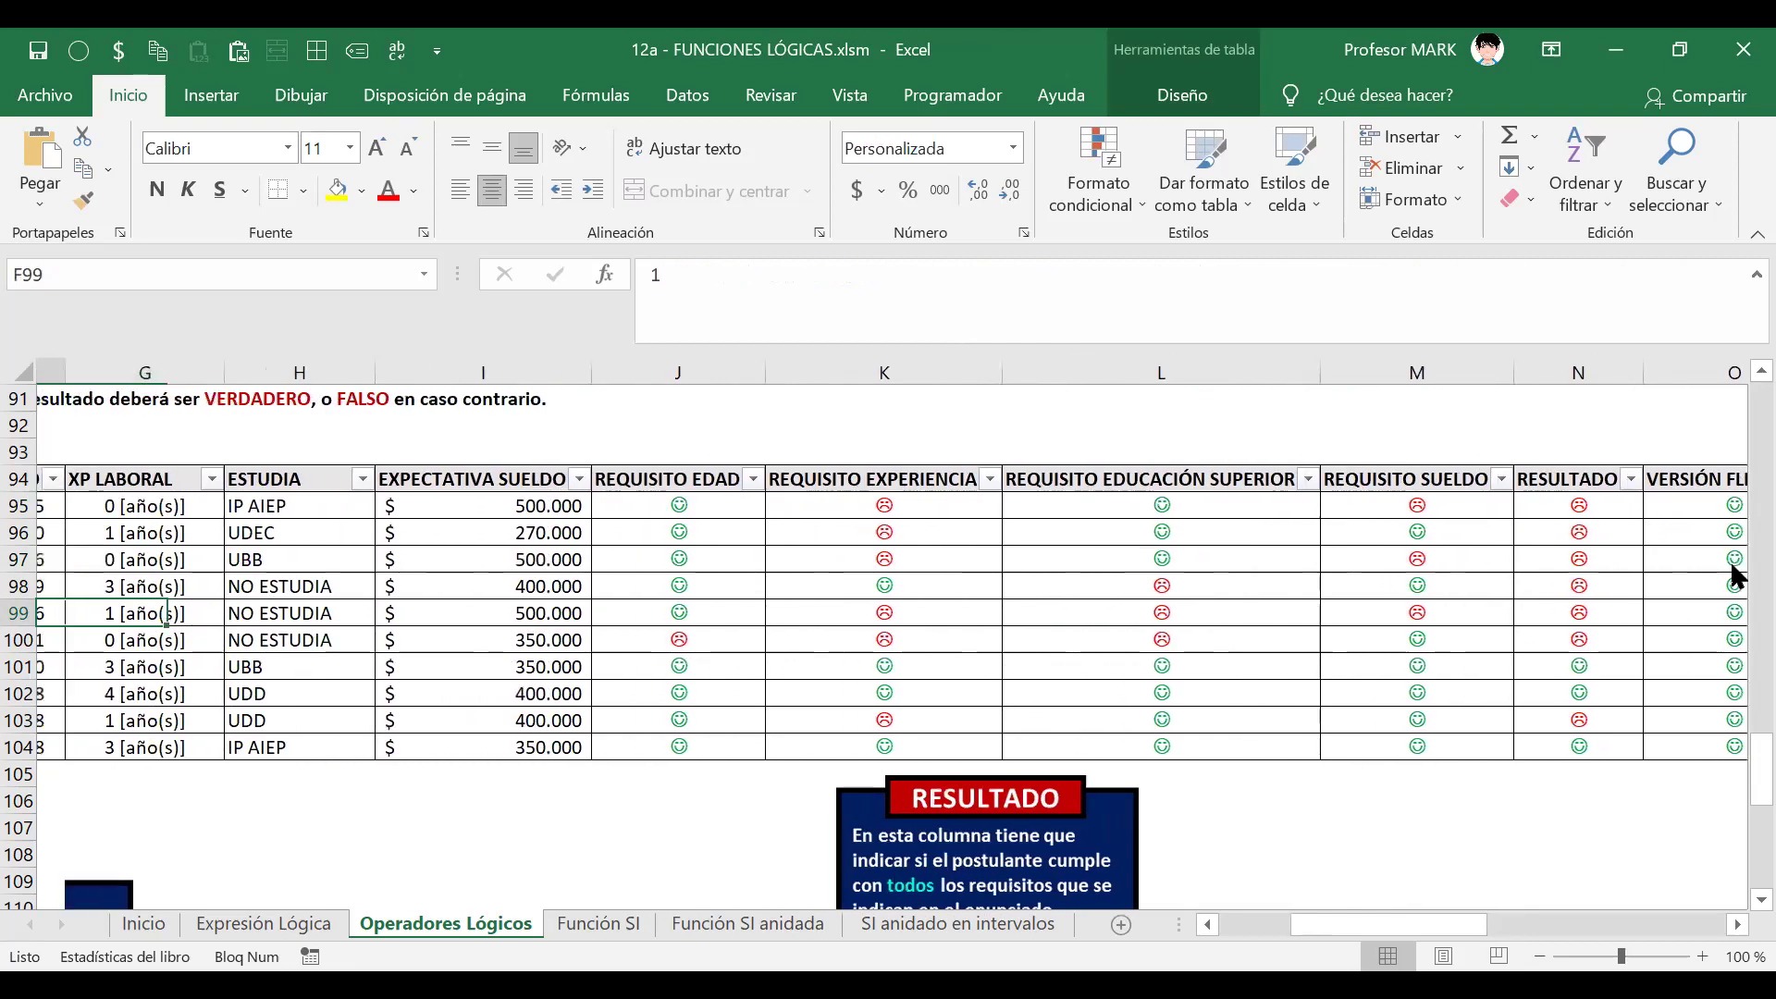
key("Right")
key("Right")
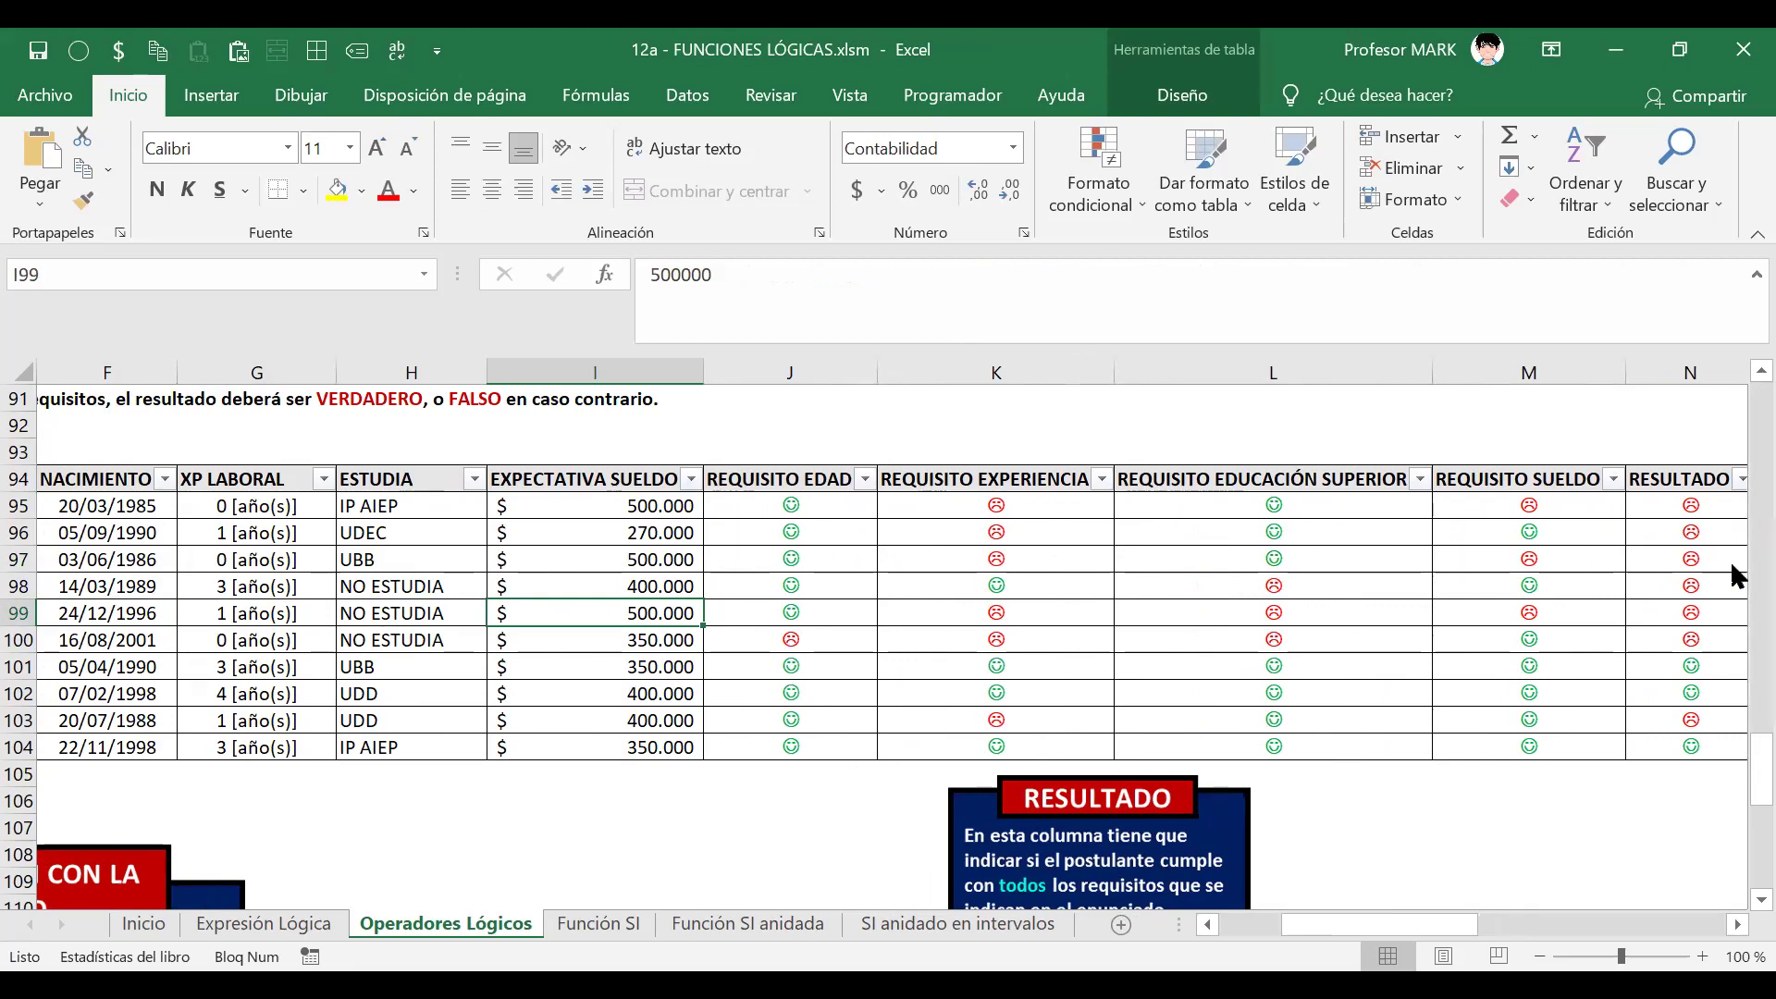
key("Left")
key("Right")
key("Right")
key("Right")
key("Right")
key("Right")
key("Right")
key("Left")
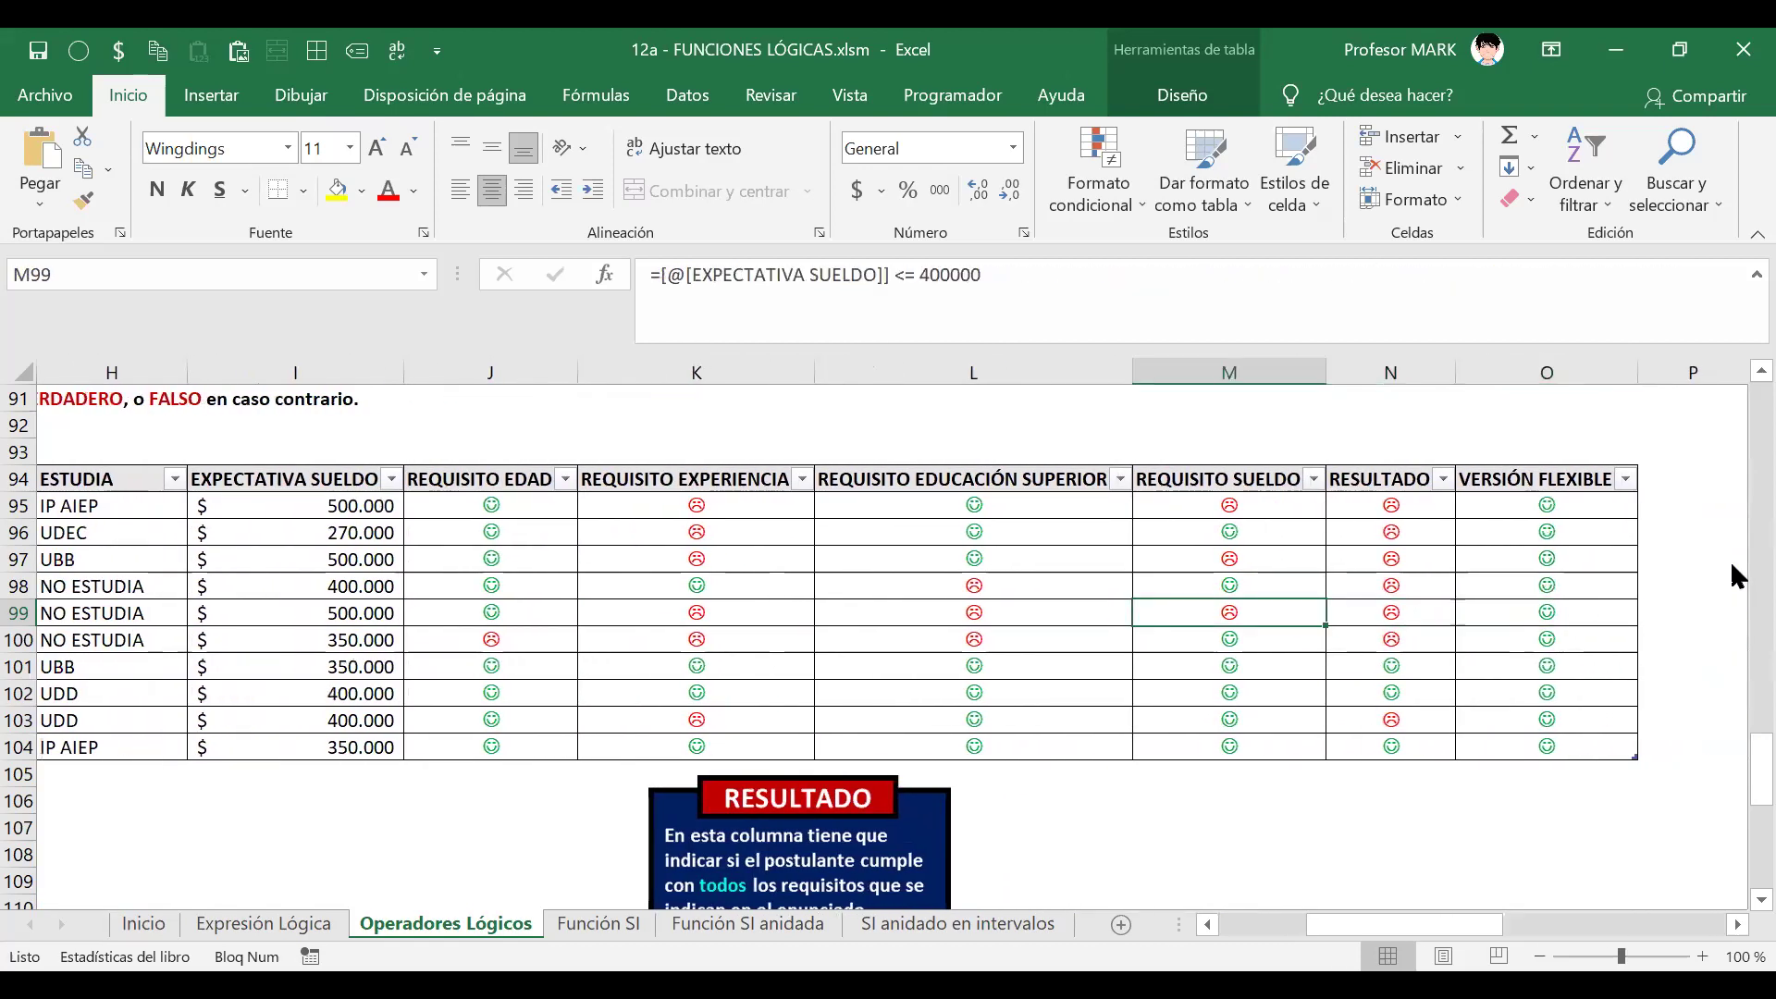
key("Left")
key("Left")
key("Left")
key("Left")
key("Left")
key("Left")
key("Left")
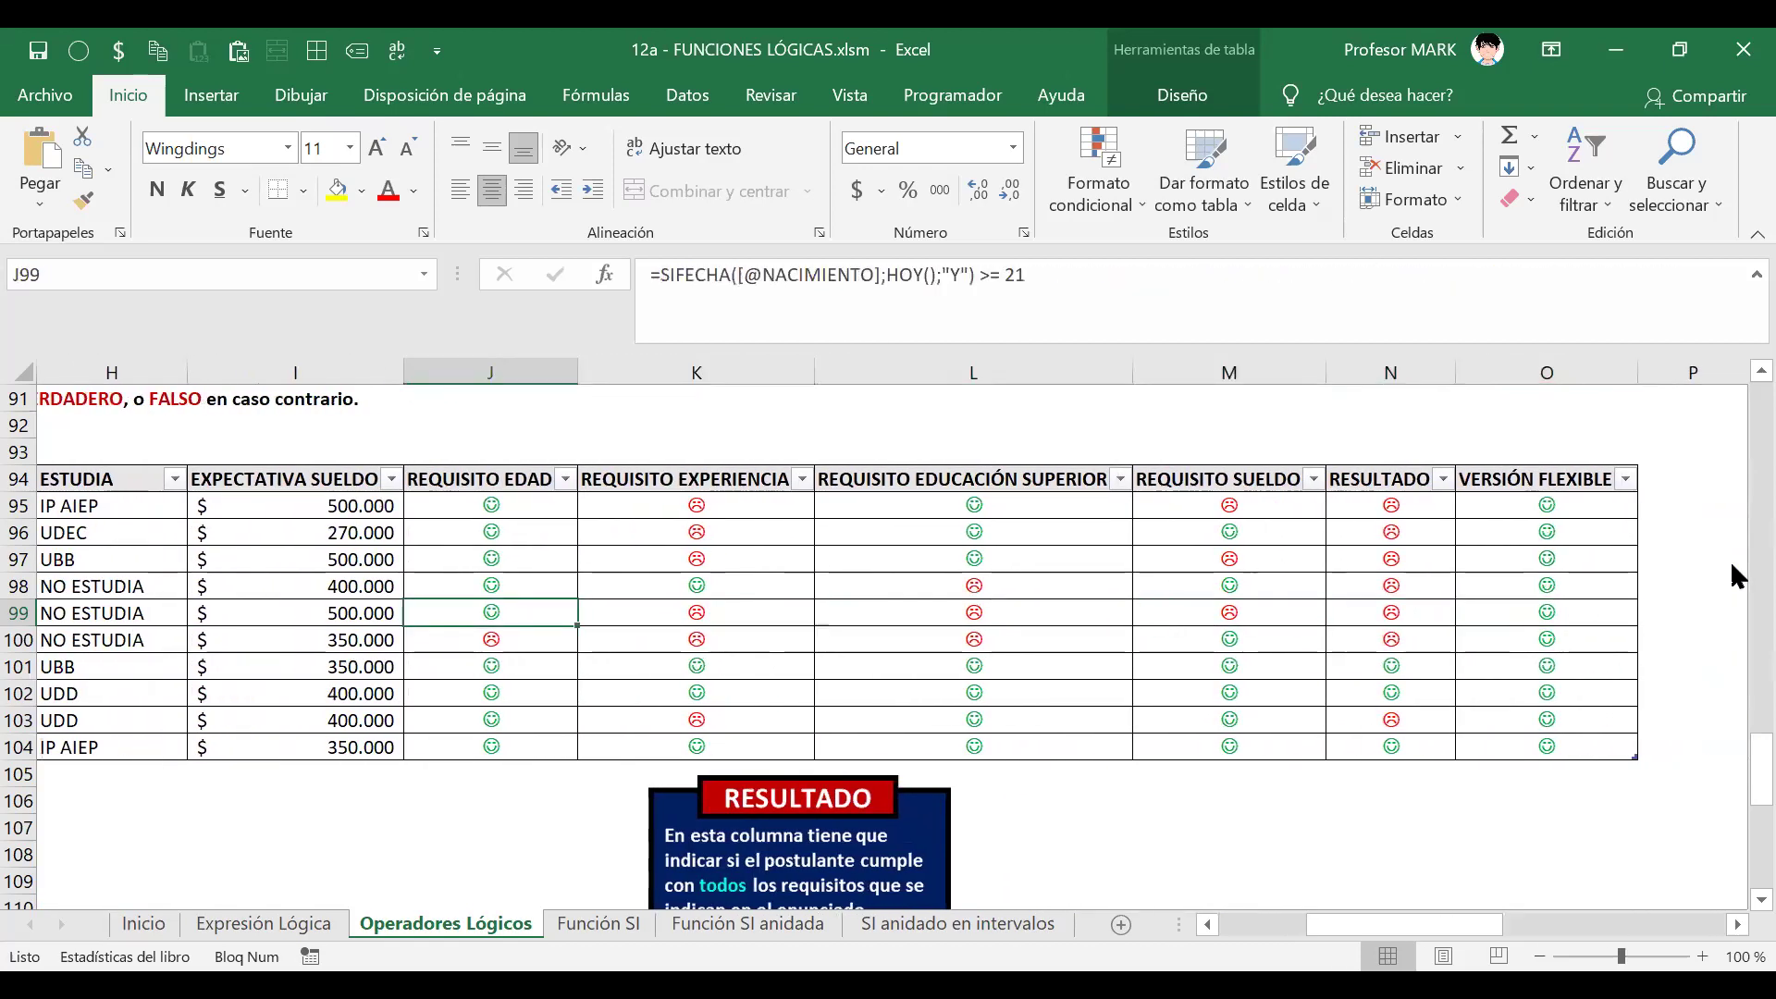
key("Left")
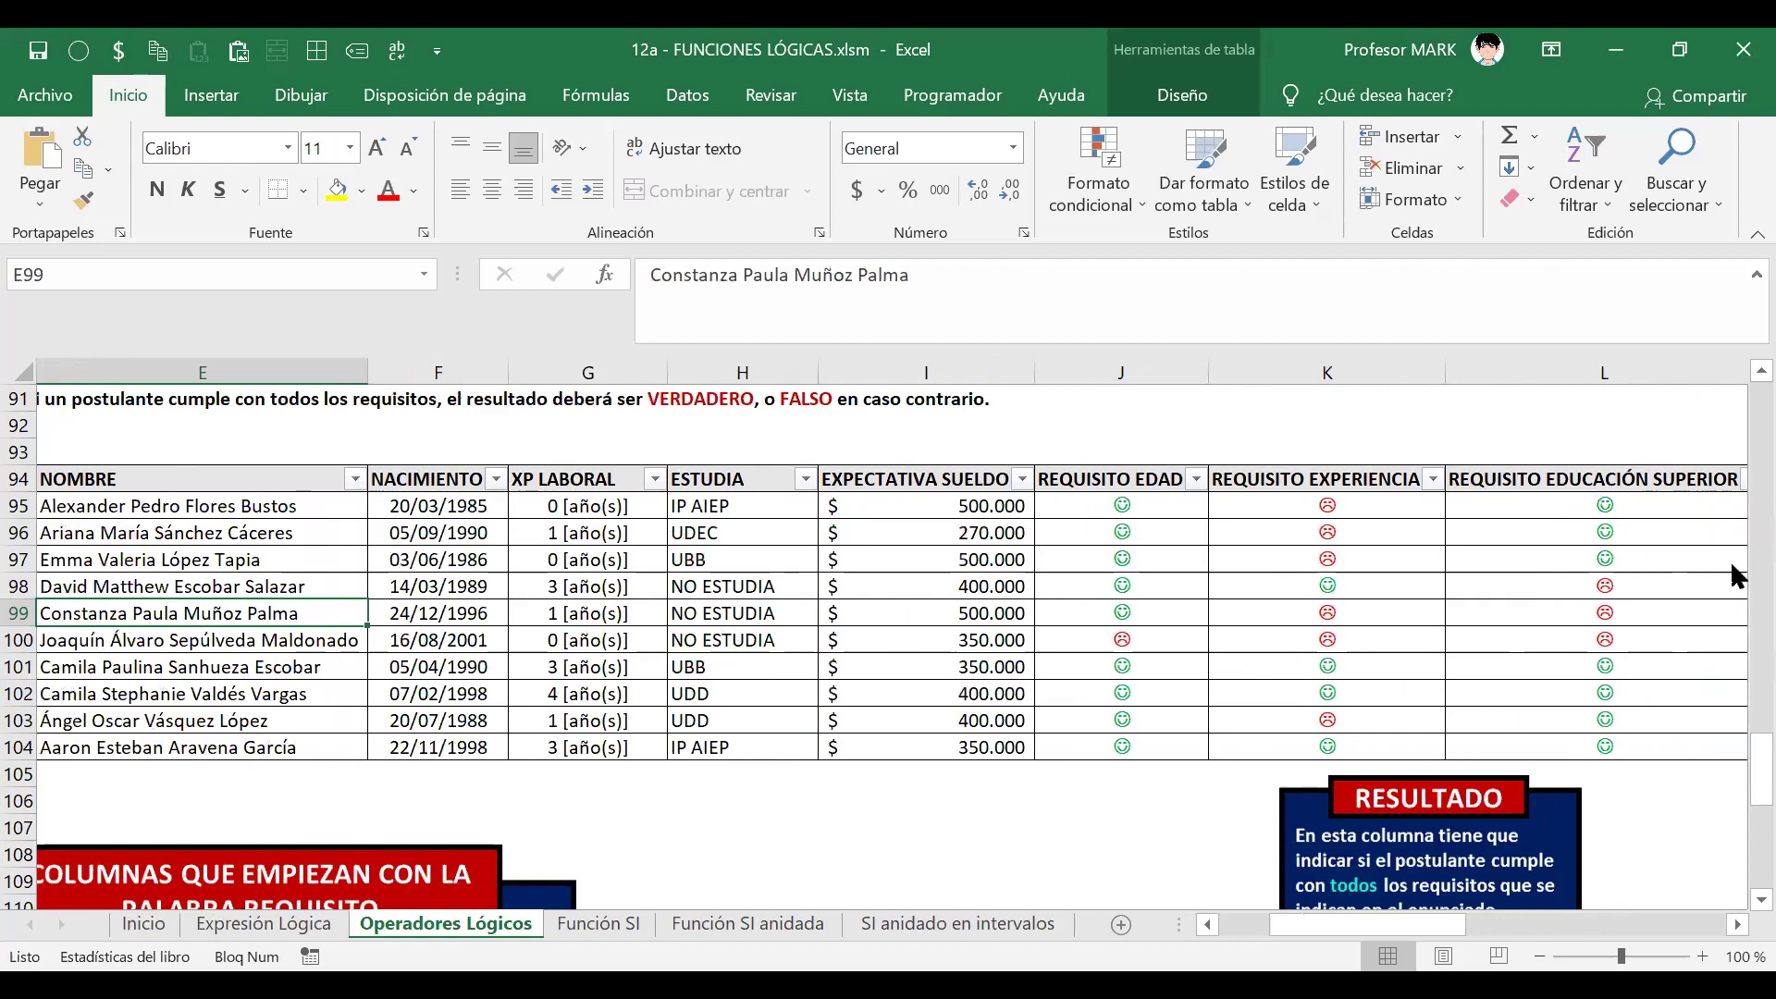
key("Right")
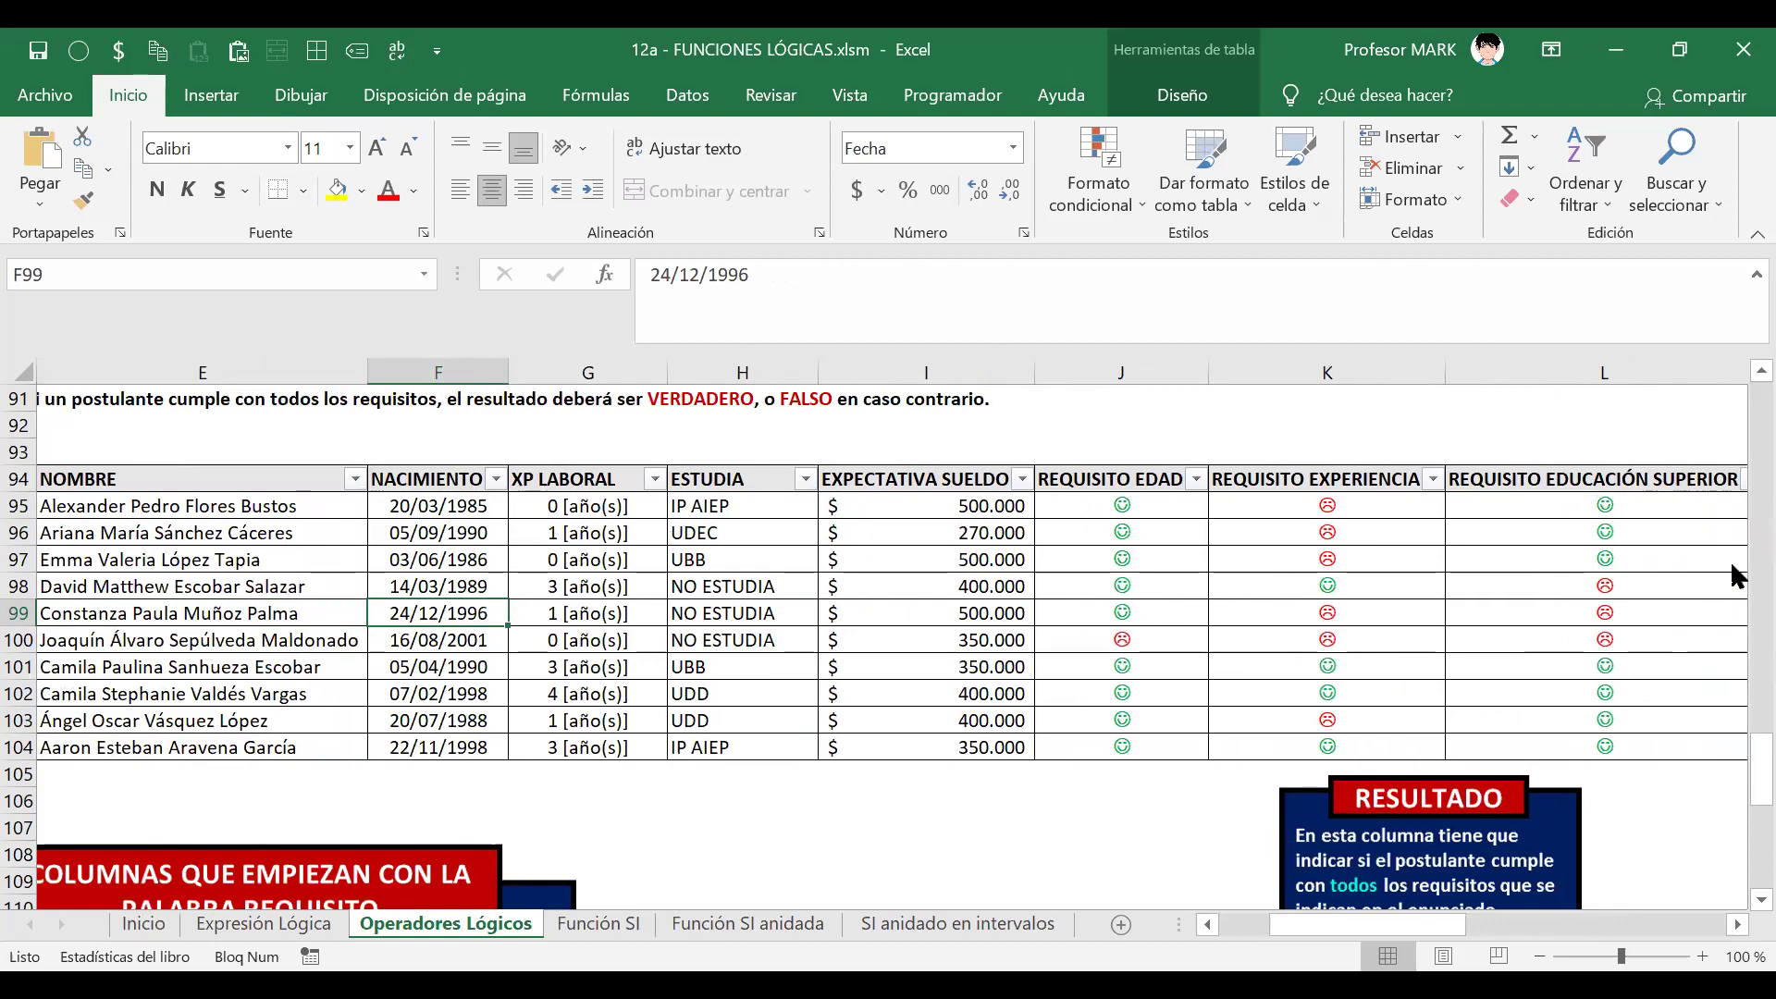
key("Right")
key("Right")
key("Right")
key("Right")
key("Left")
key("Left")
key("Left")
key("Left")
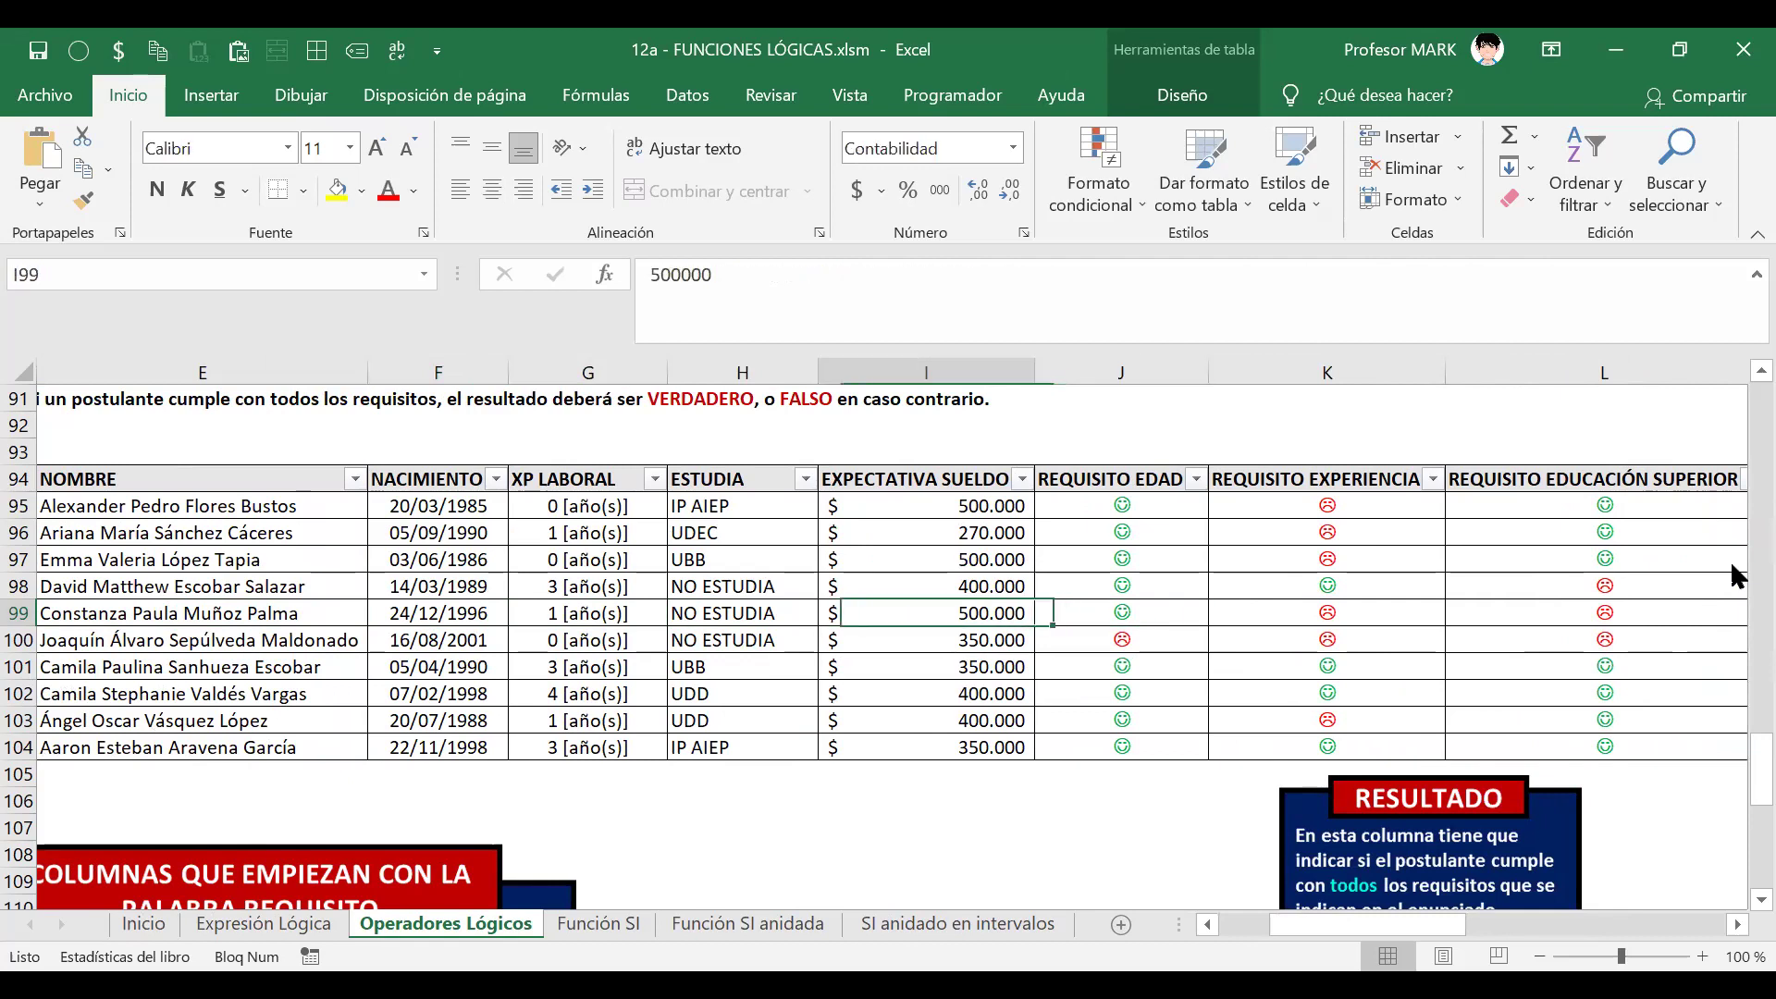
key("F2")
key("BackSpace")
key("BackSpace")
key("BackSpace")
key("BackSpace")
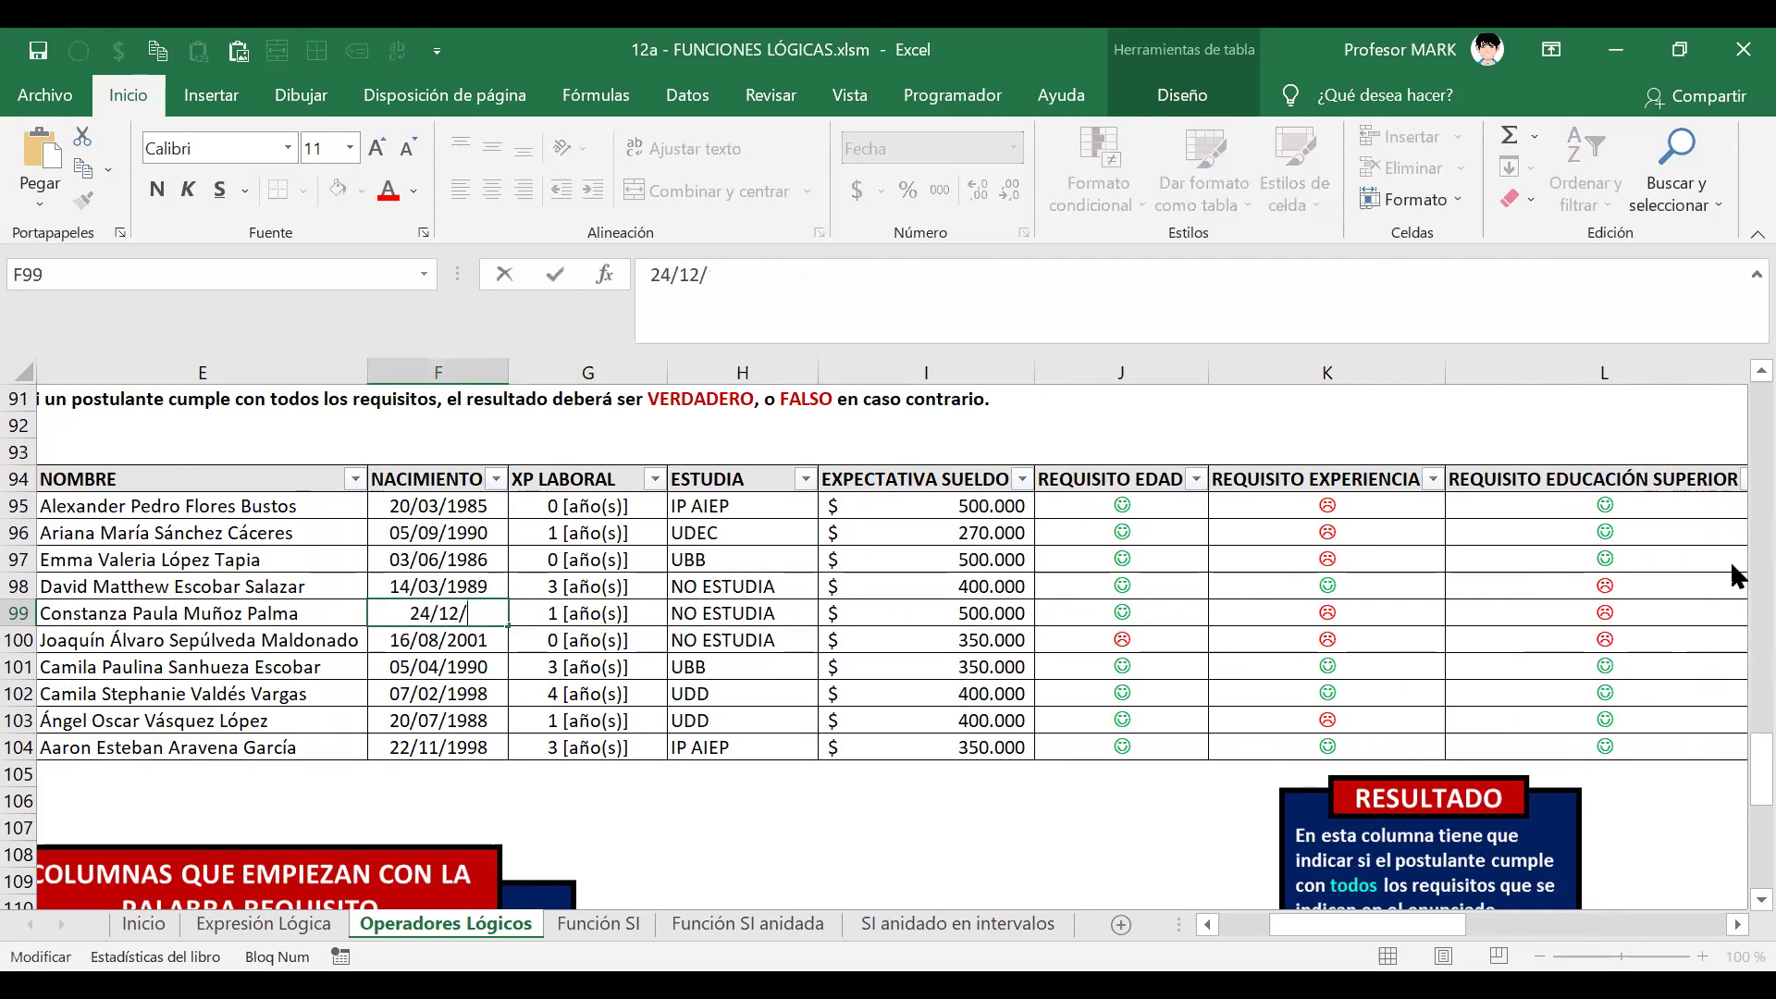
type("2003")
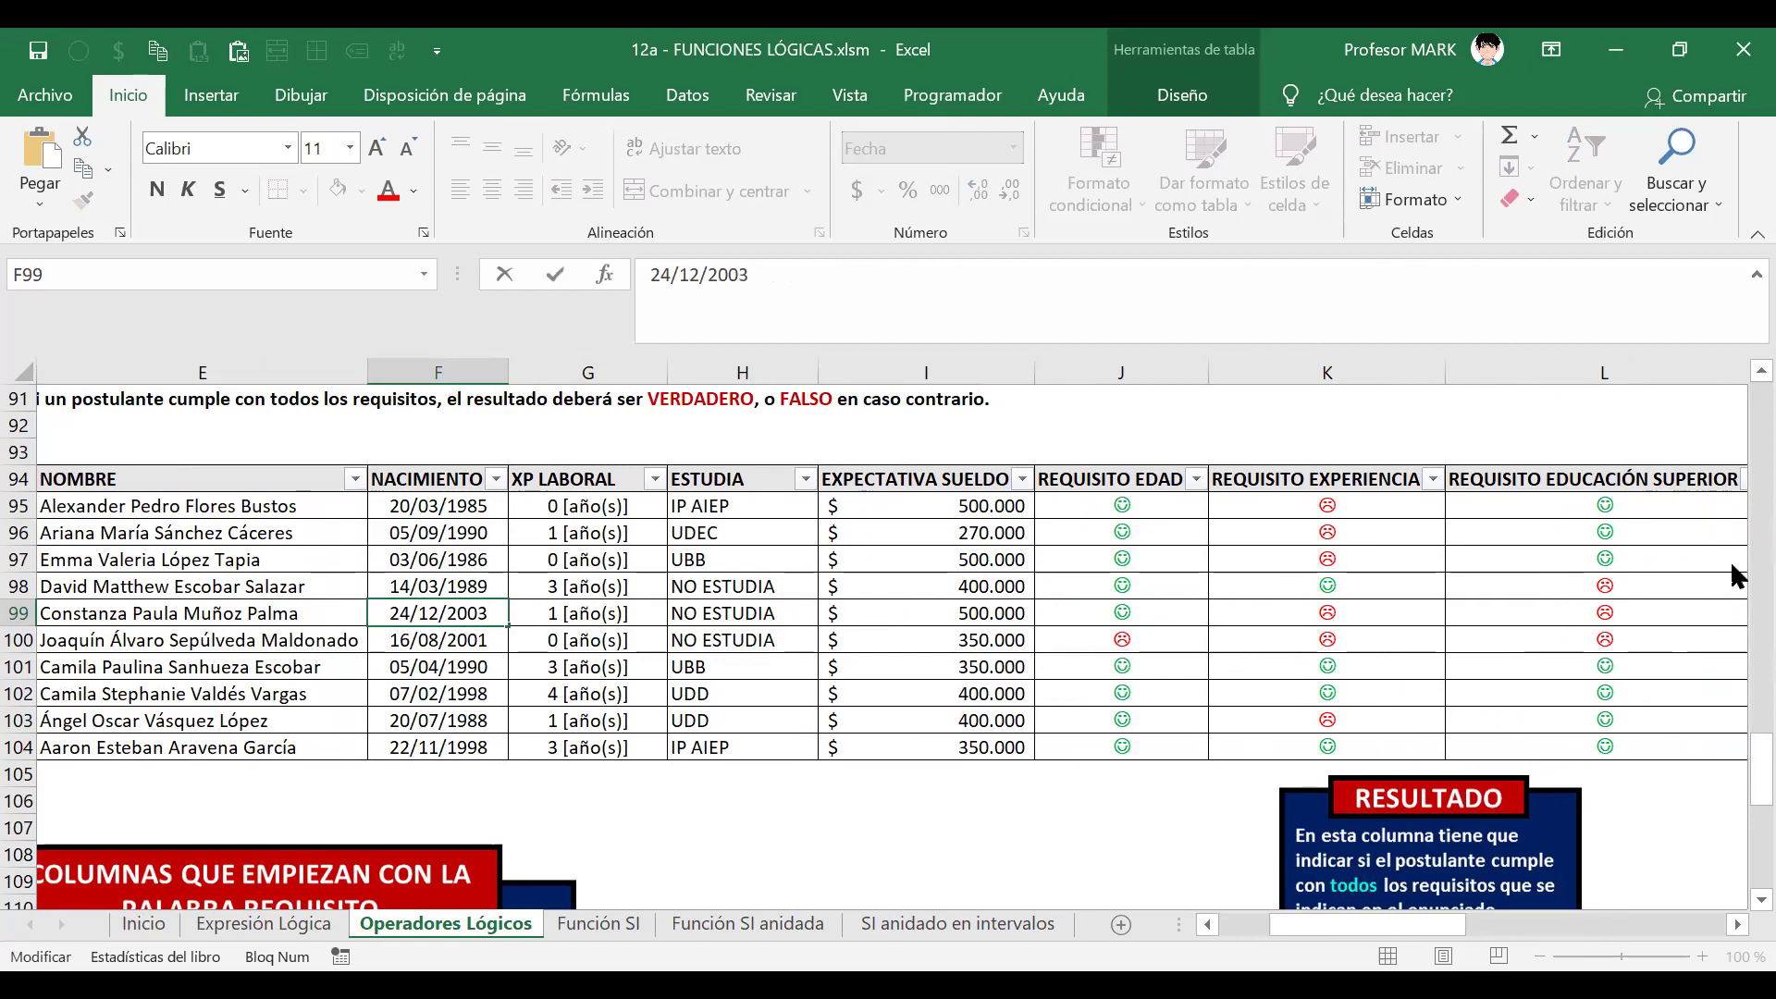
key("Tab")
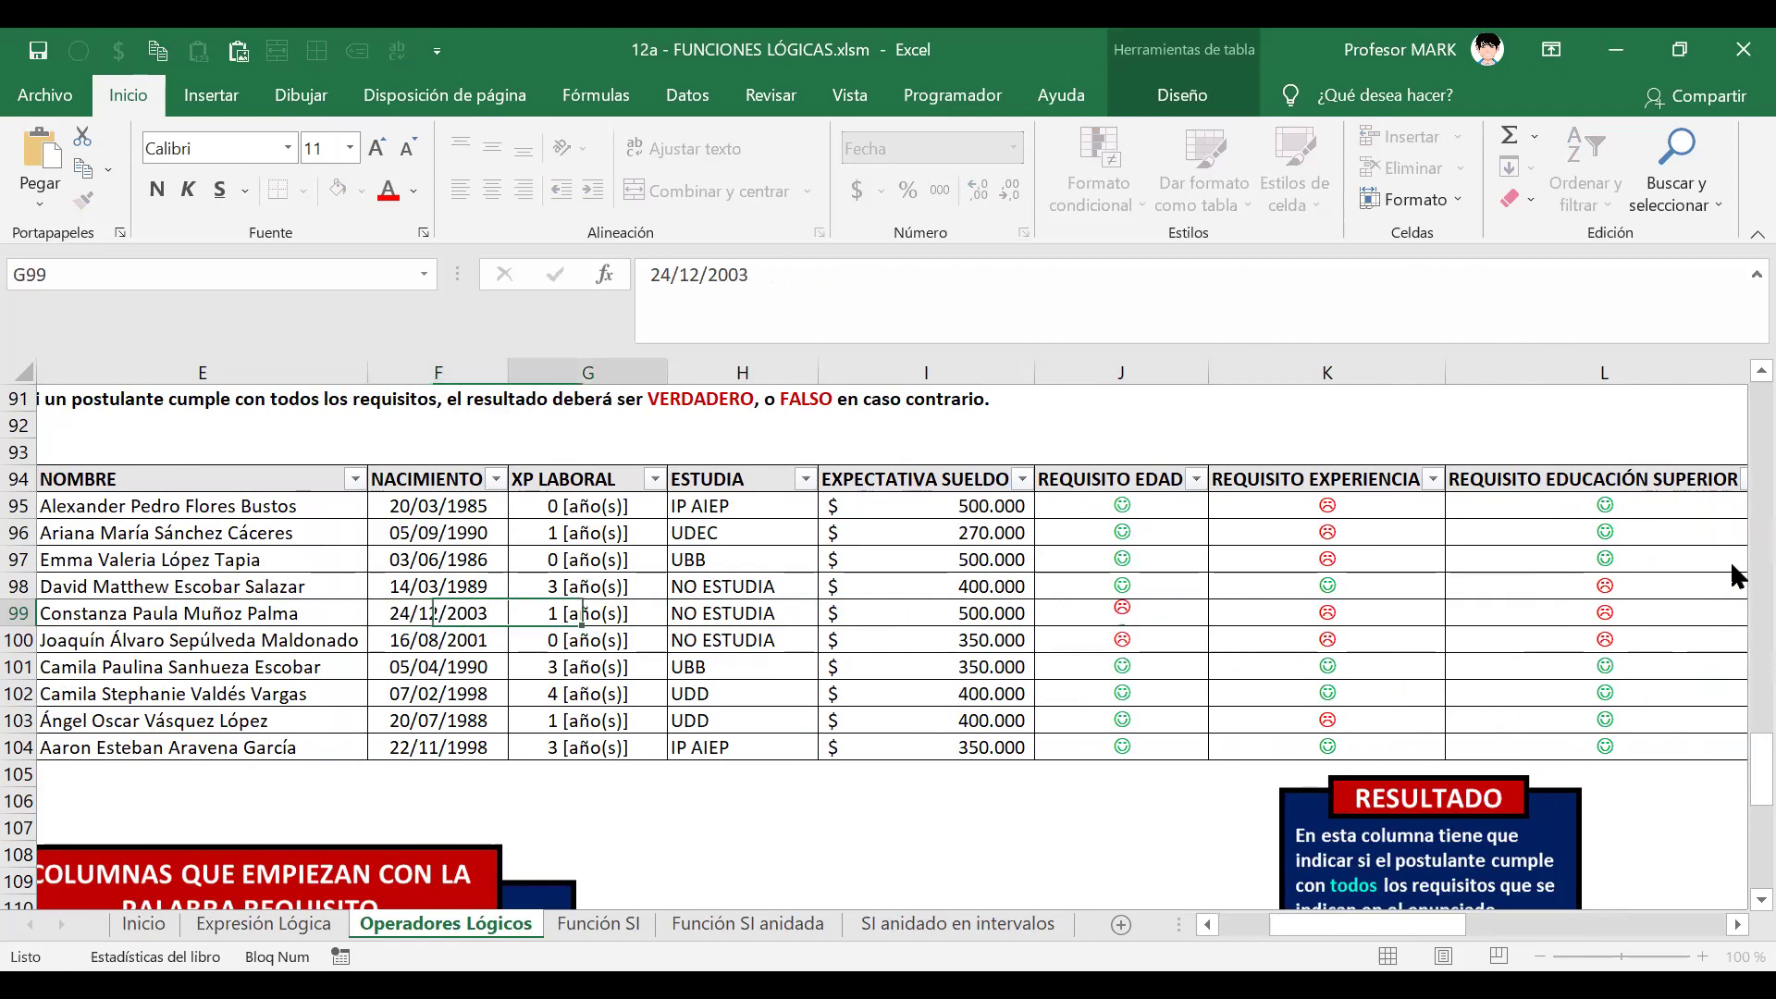
key("Right")
key("Right")
key("Right")
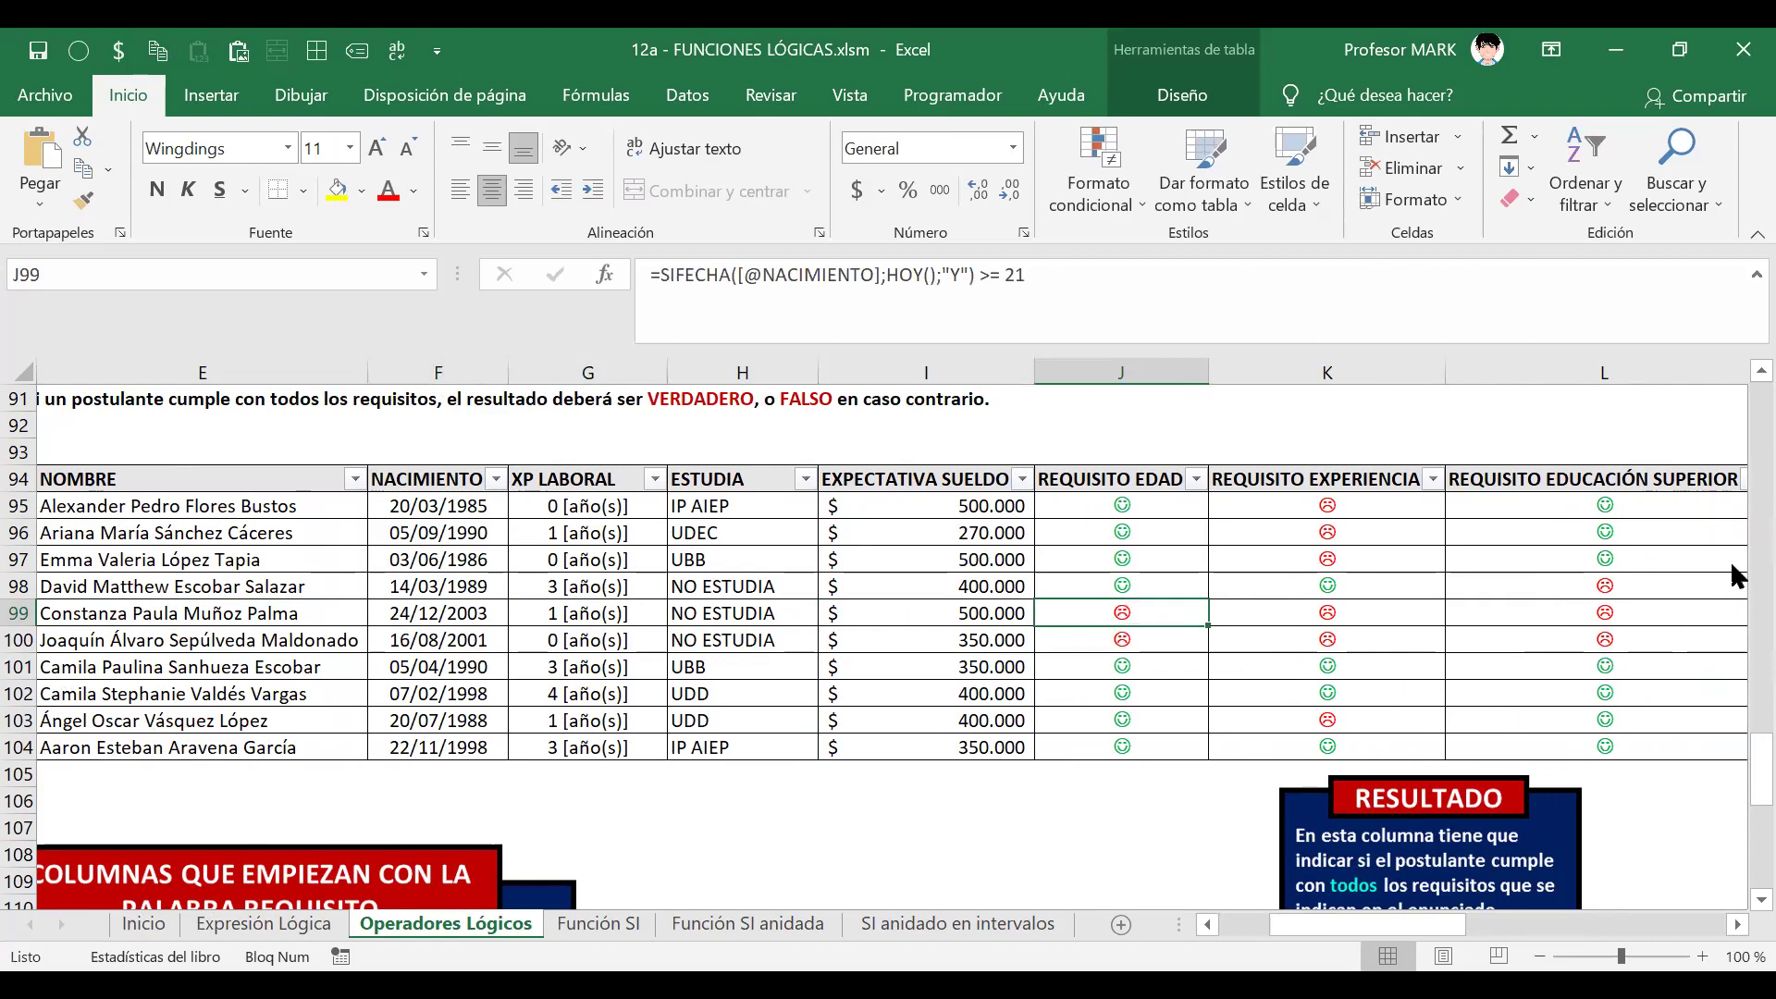
key("Left")
key("Left")
key("Left")
key("Left")
key("Right")
key("Right")
key("Right")
key("Right")
key("Right")
key("Right")
key("Right")
key("Right")
key("Right")
key("Right")
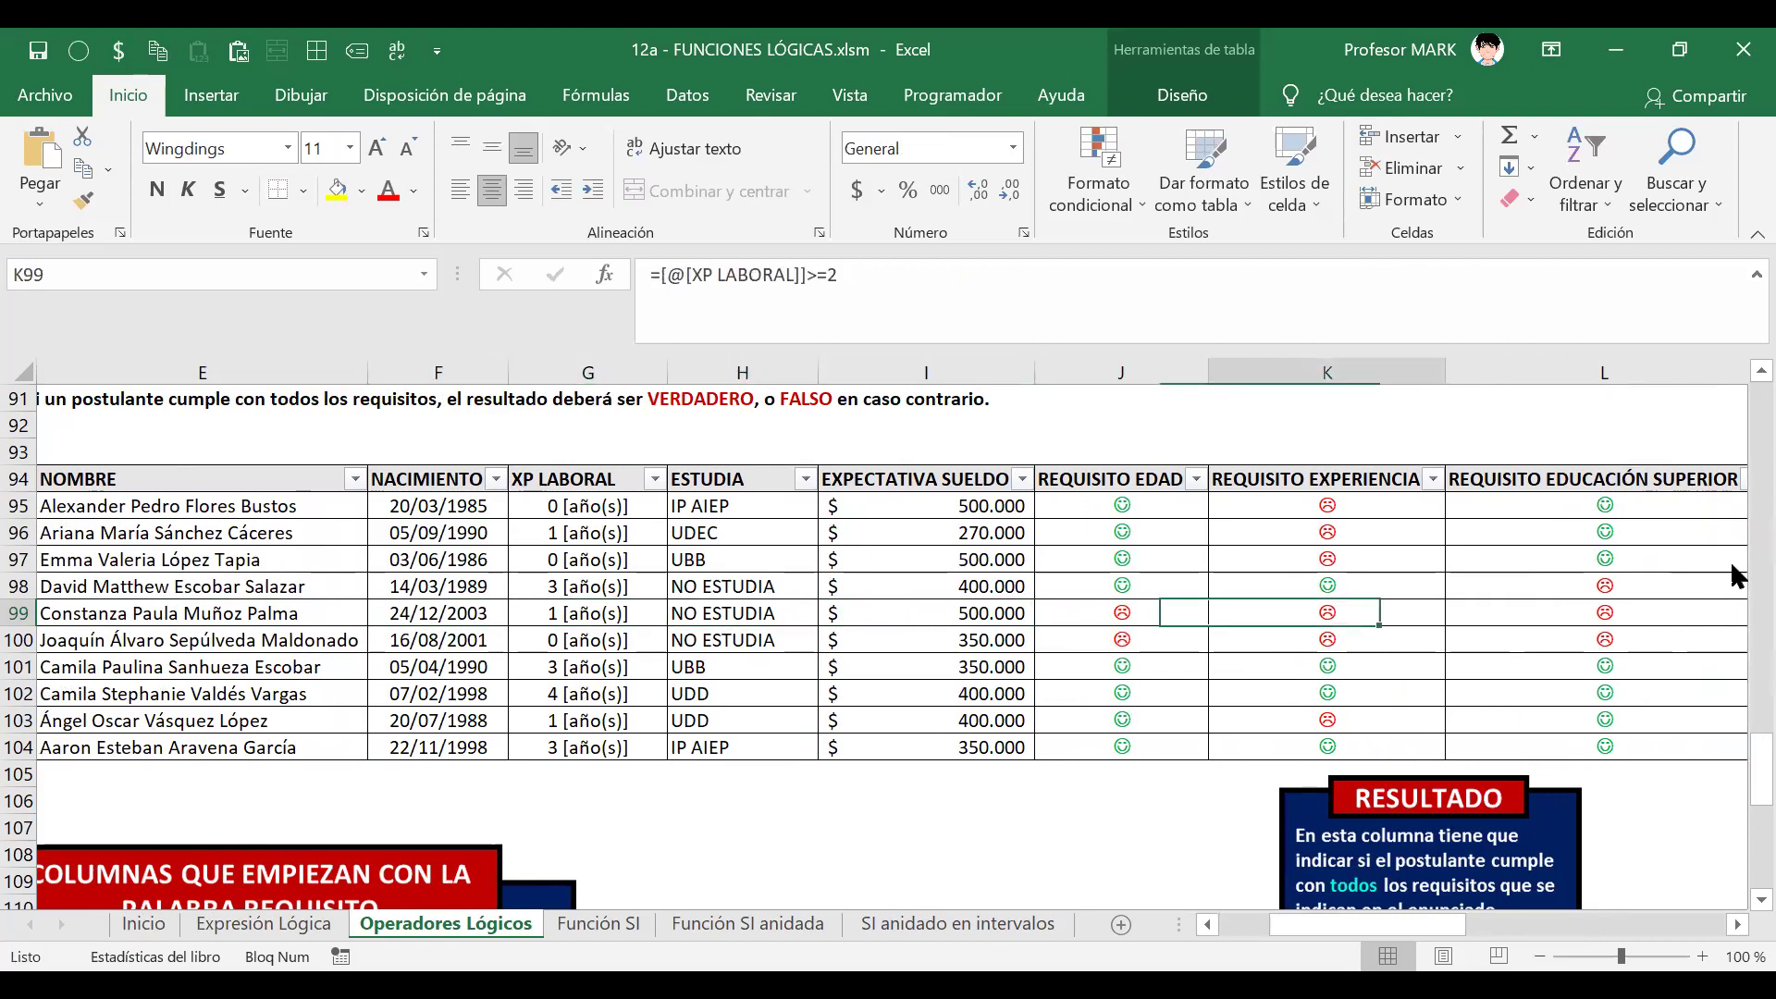
key("Left")
key("Left")
key("Left")
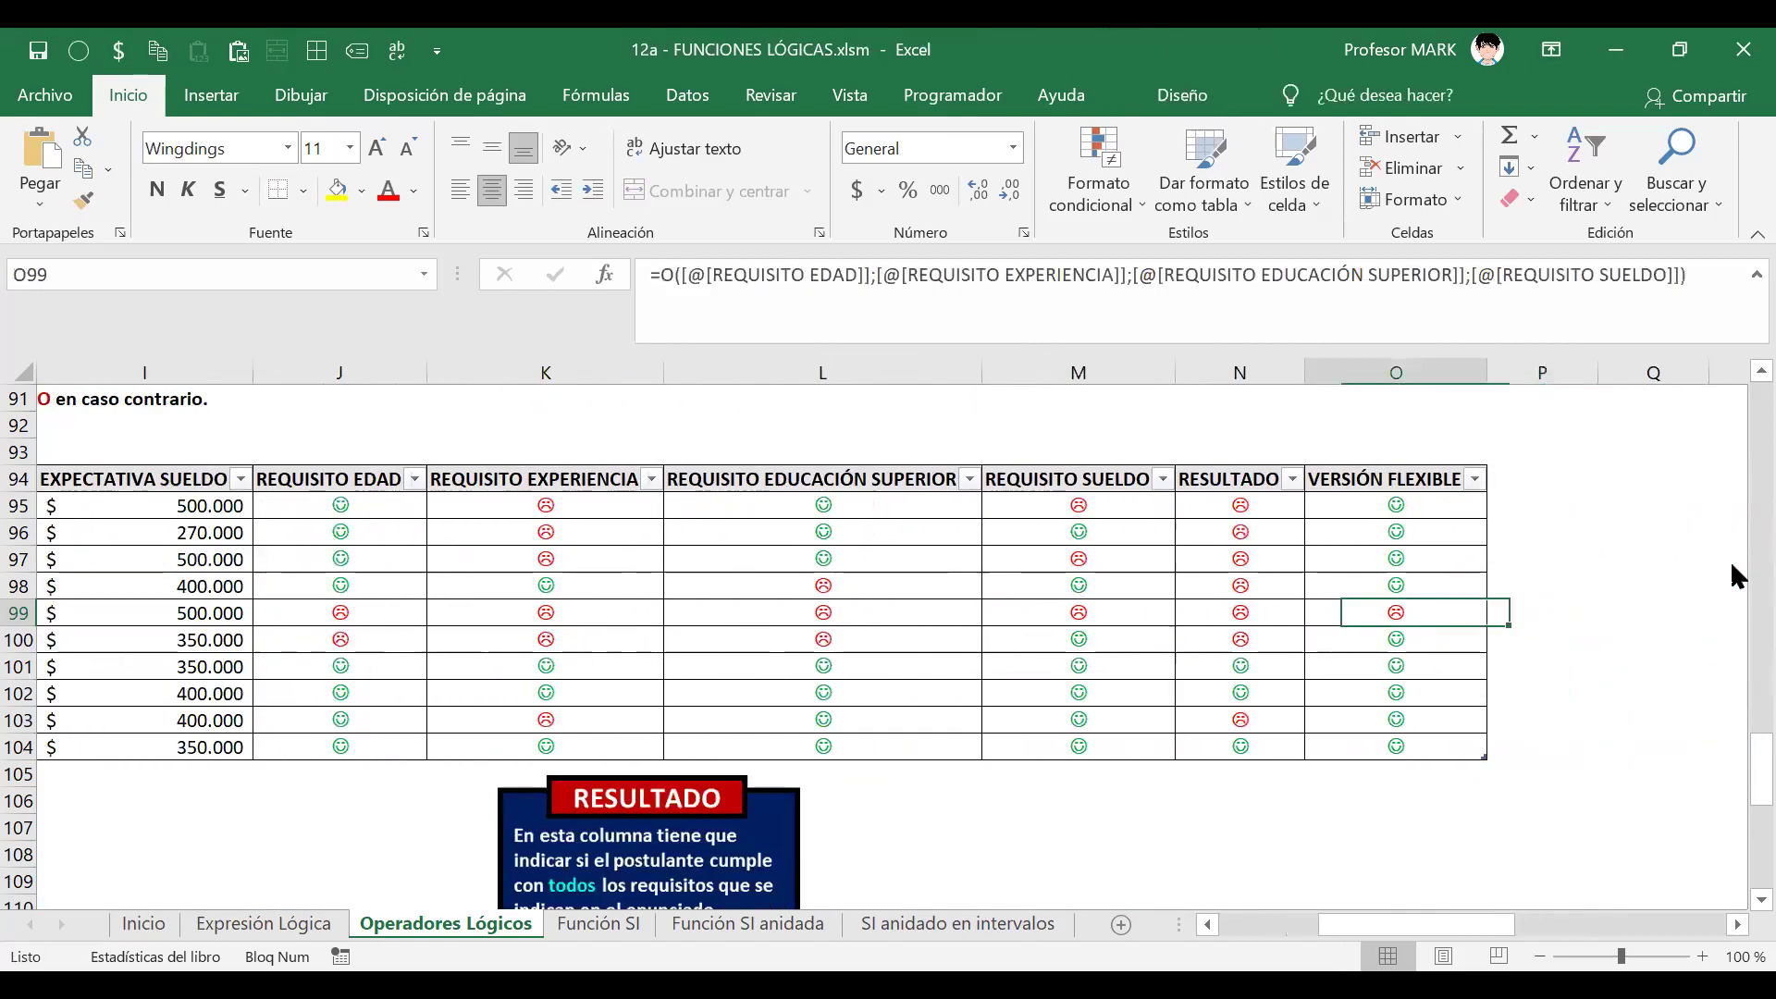
key("Left")
key("Left")
key("Left")
key("Left")
key("Left")
key("Left")
key("Left")
key("Left")
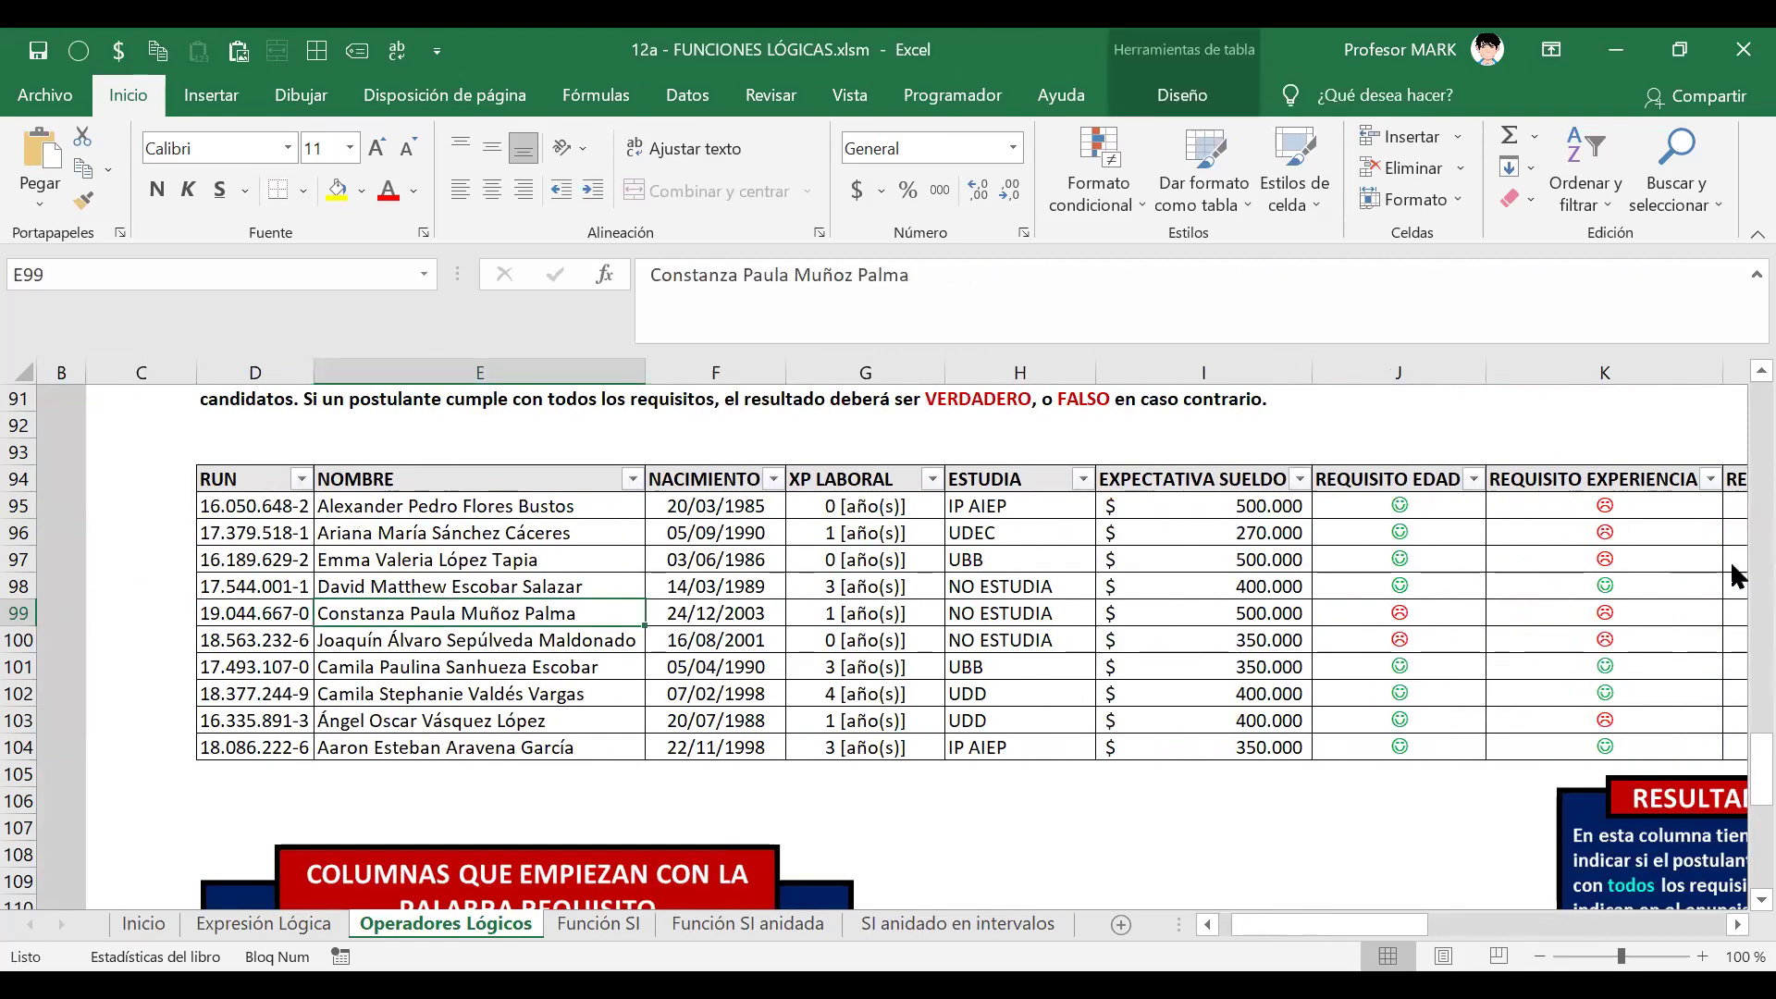
key("Right")
key("Right")
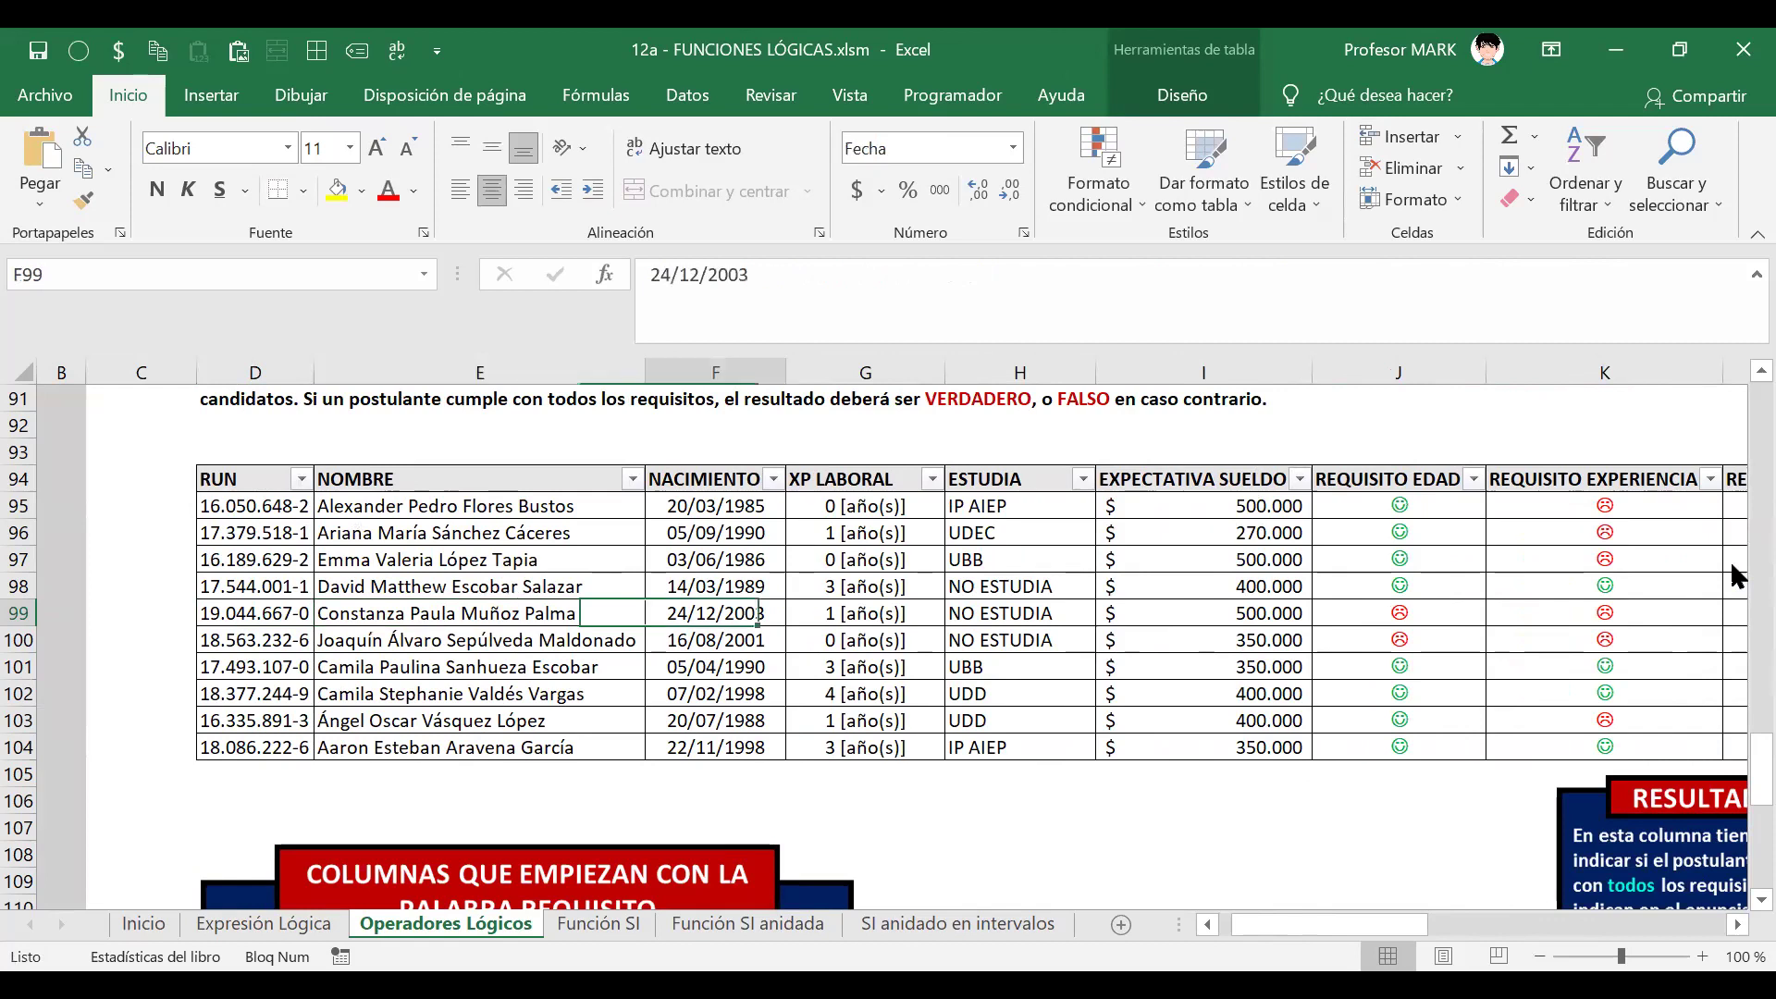
key("Left")
key("Right")
key("Right")
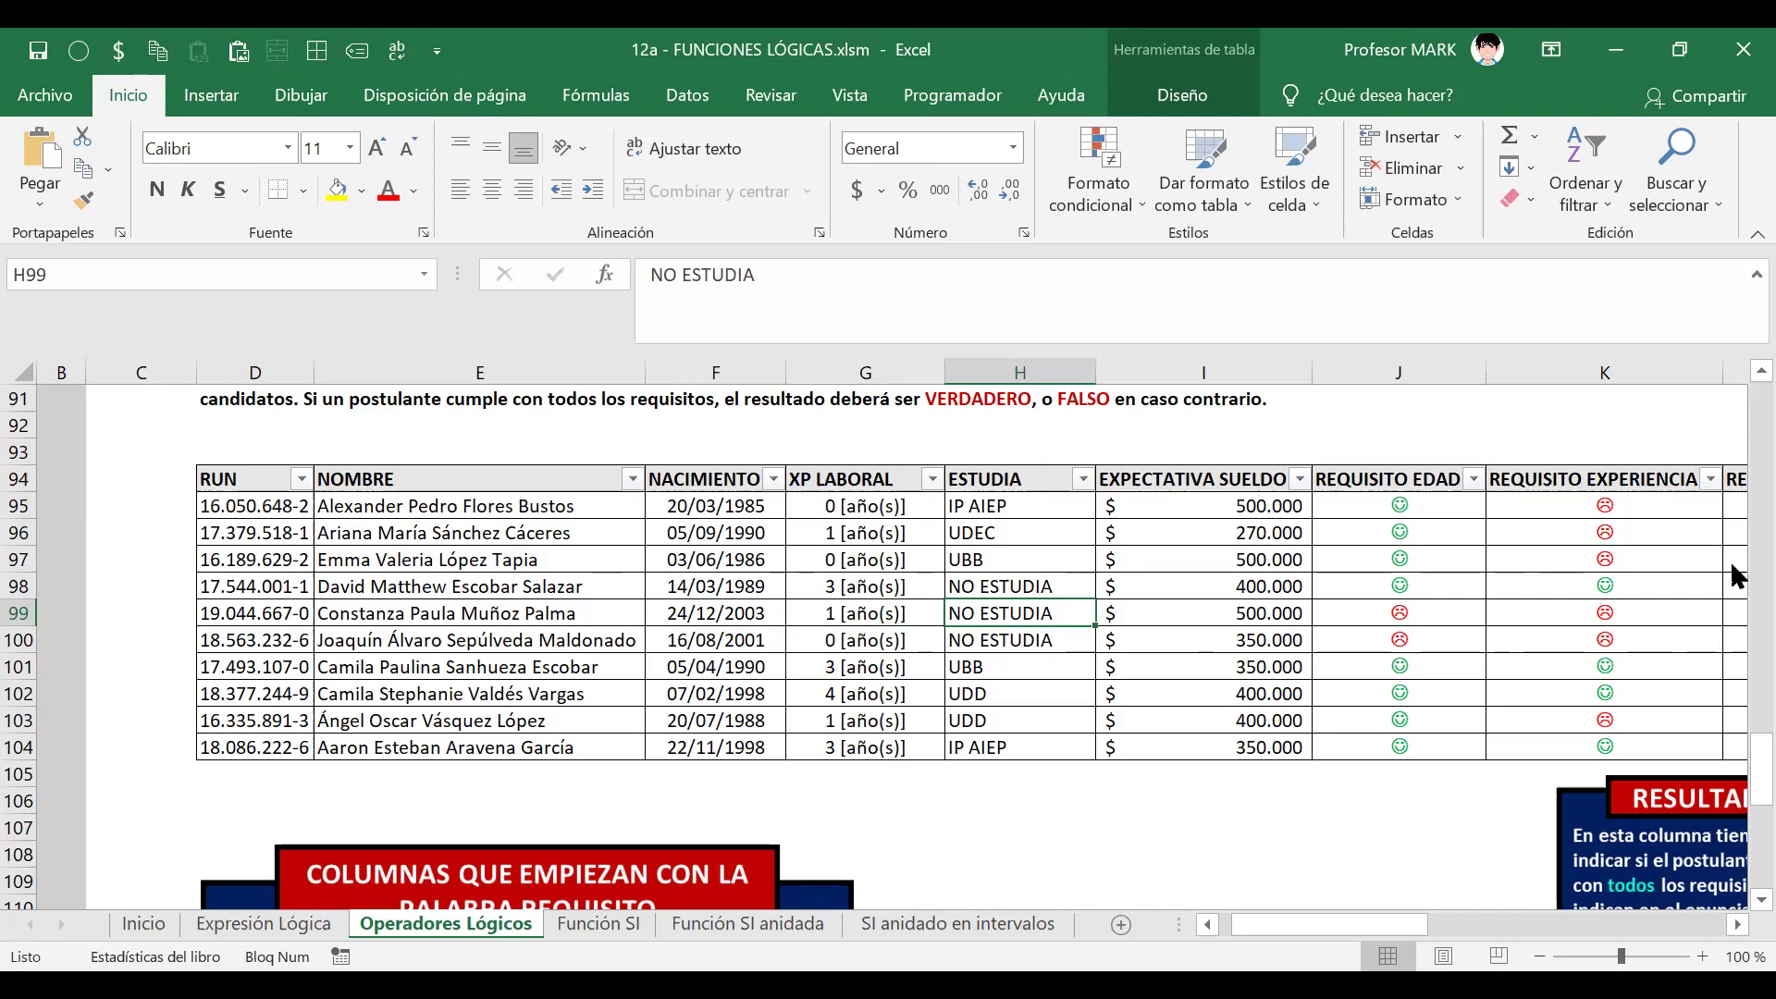
key("Left")
key("Left")
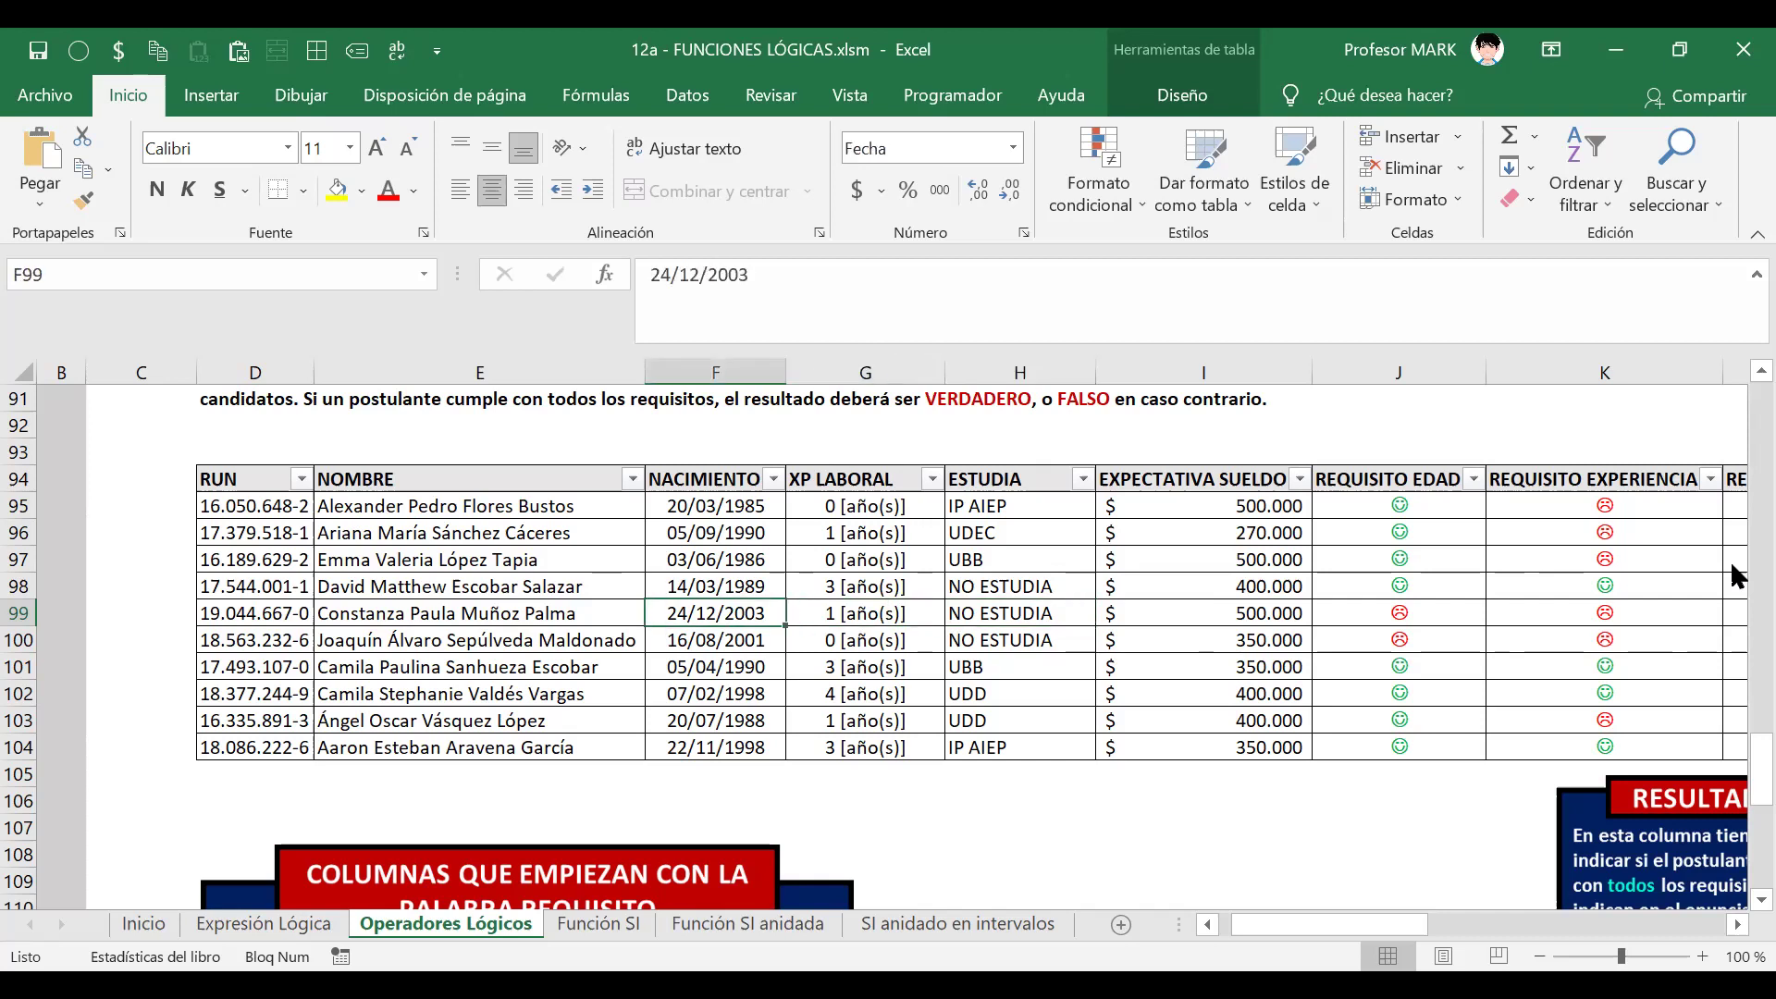
key("ctrl+z")
key("Right")
key("Right")
key("Right")
key("Right")
key("Right")
key("Right")
key("Right")
key("Right")
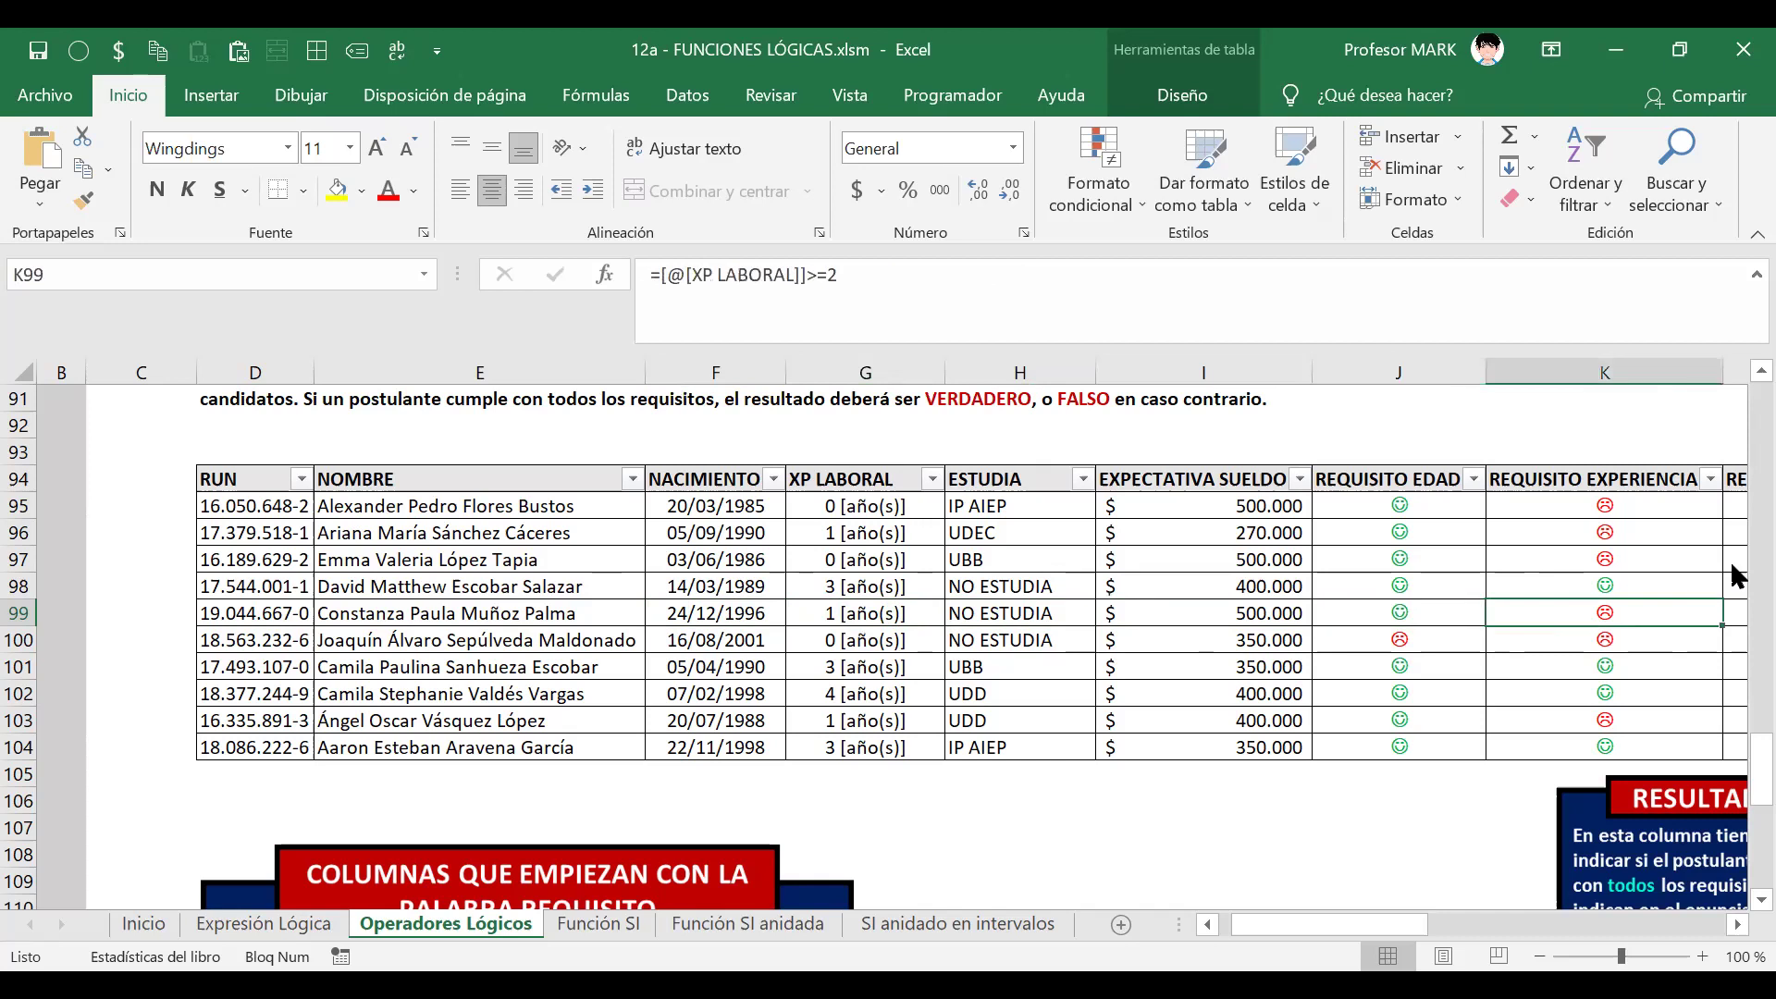
key("Right")
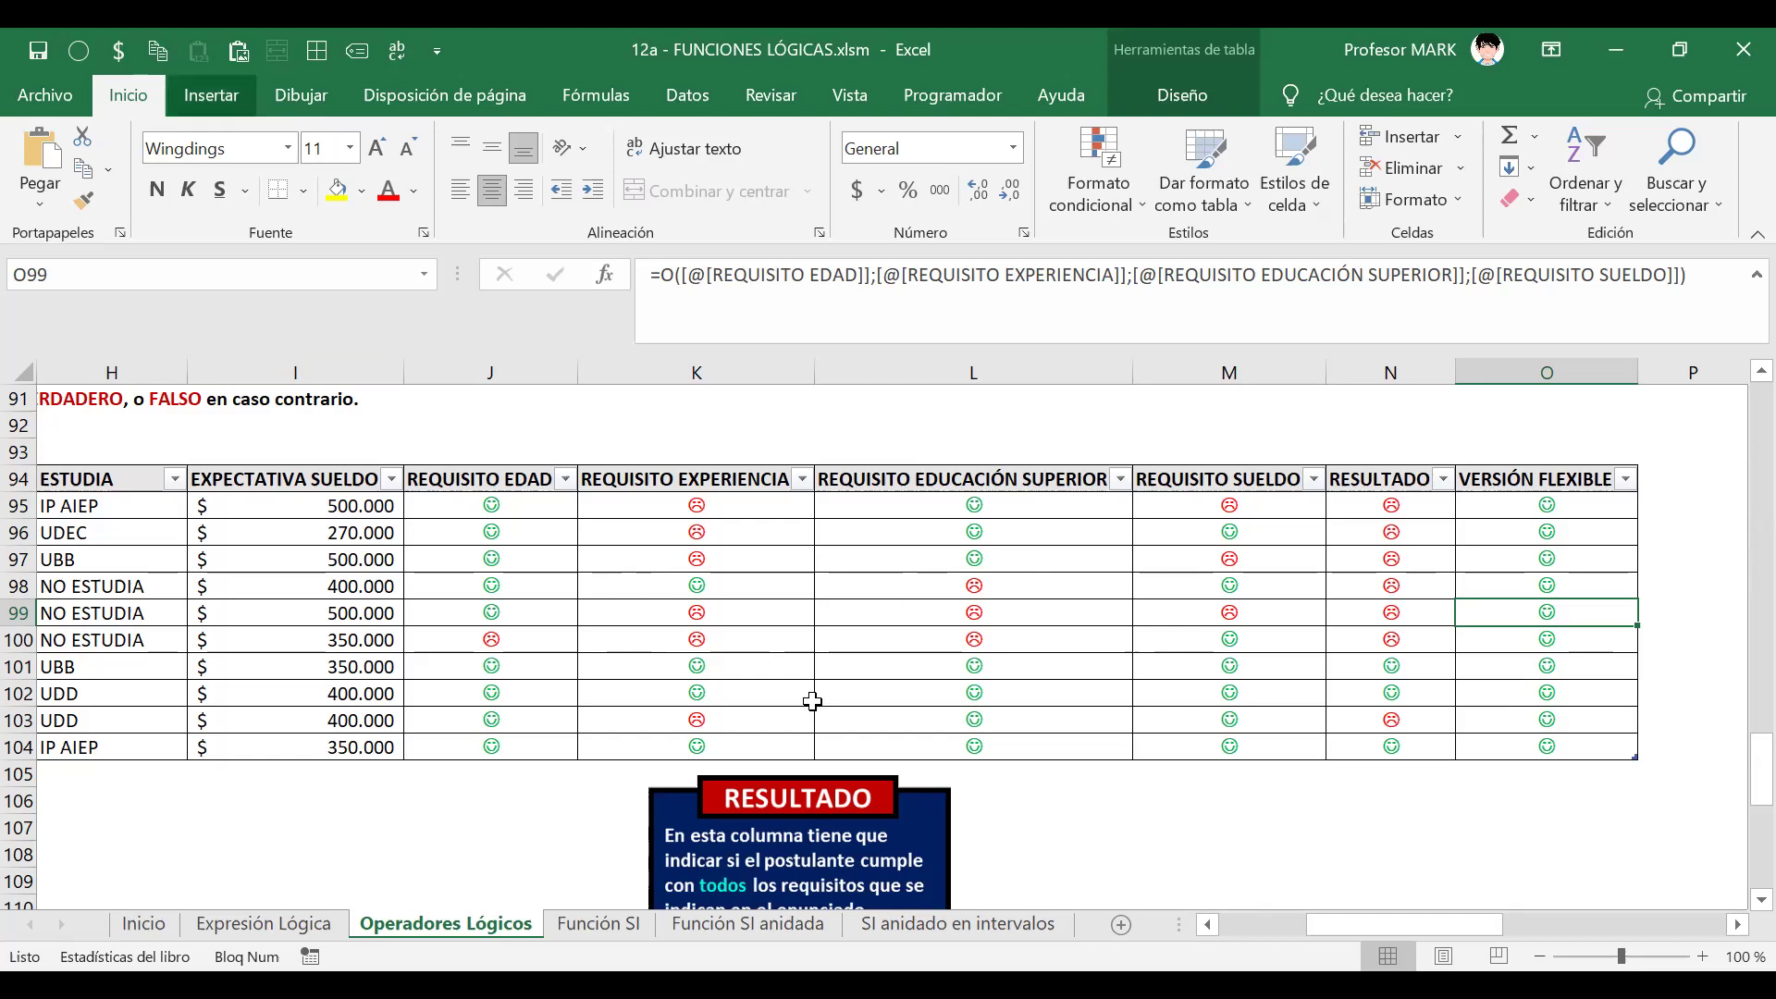
- Inspect O99's VERSIÓN FLEXIBLE formula, then switch to the Función SI sheet
left_click(944, 270)
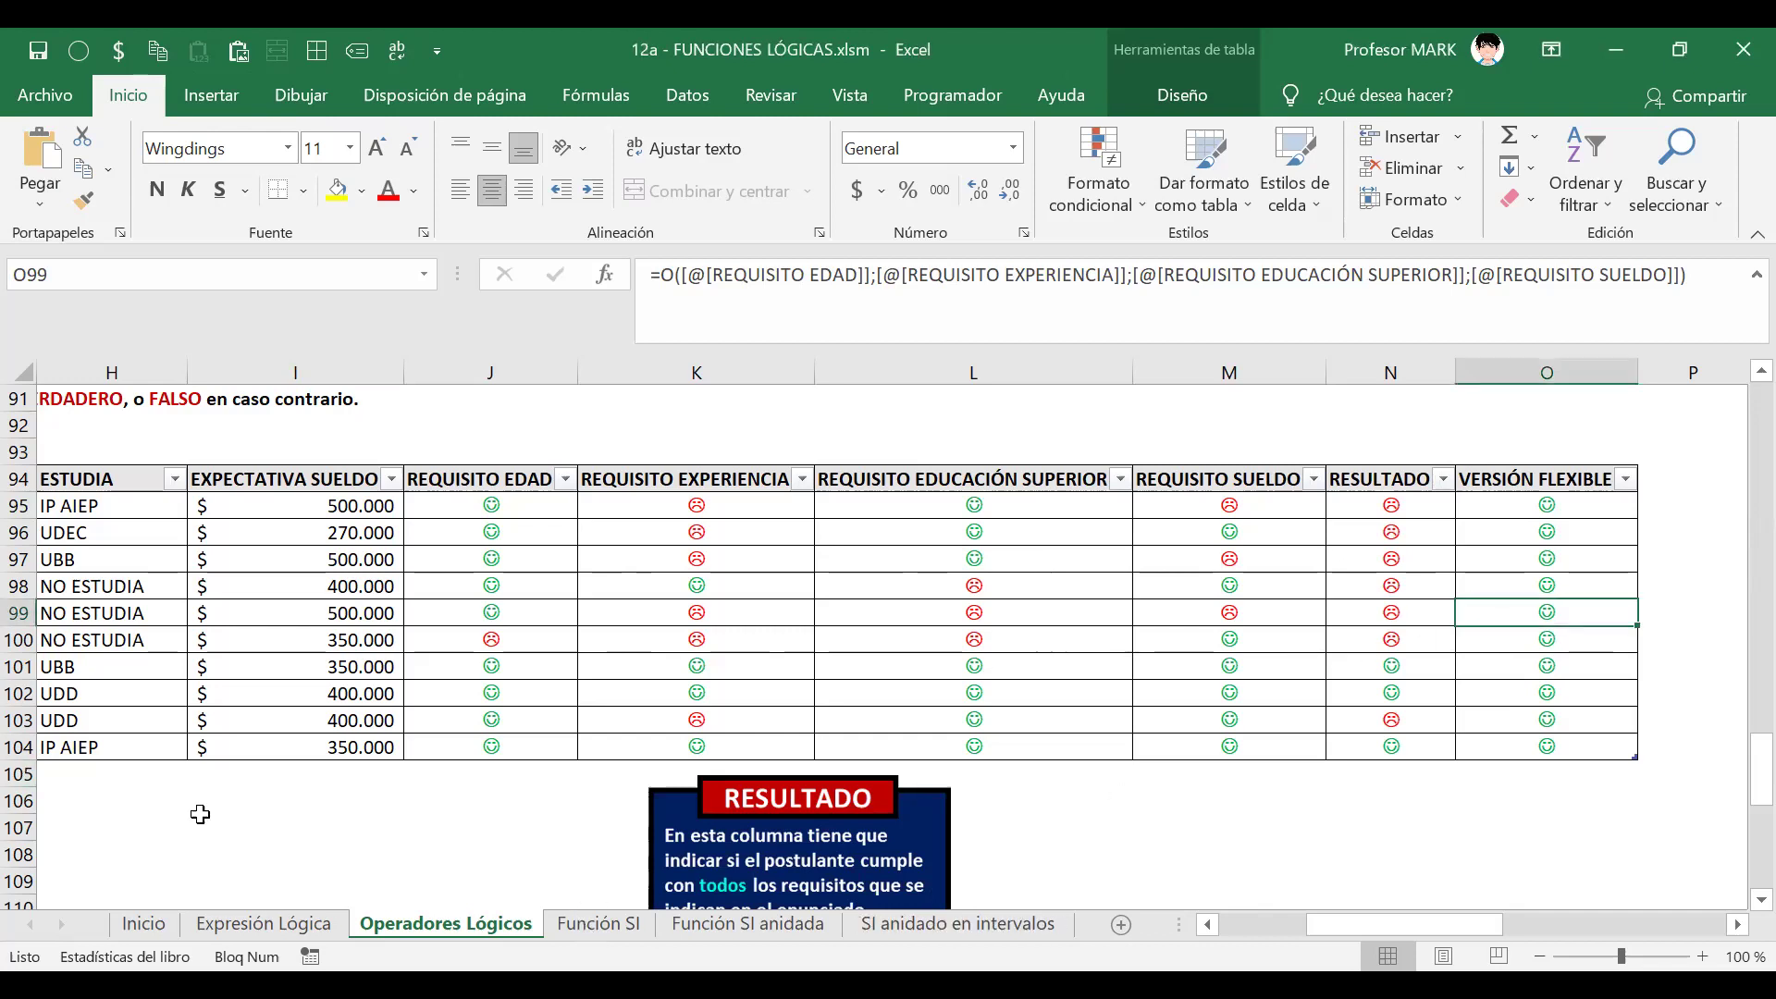
left_click(558, 931)
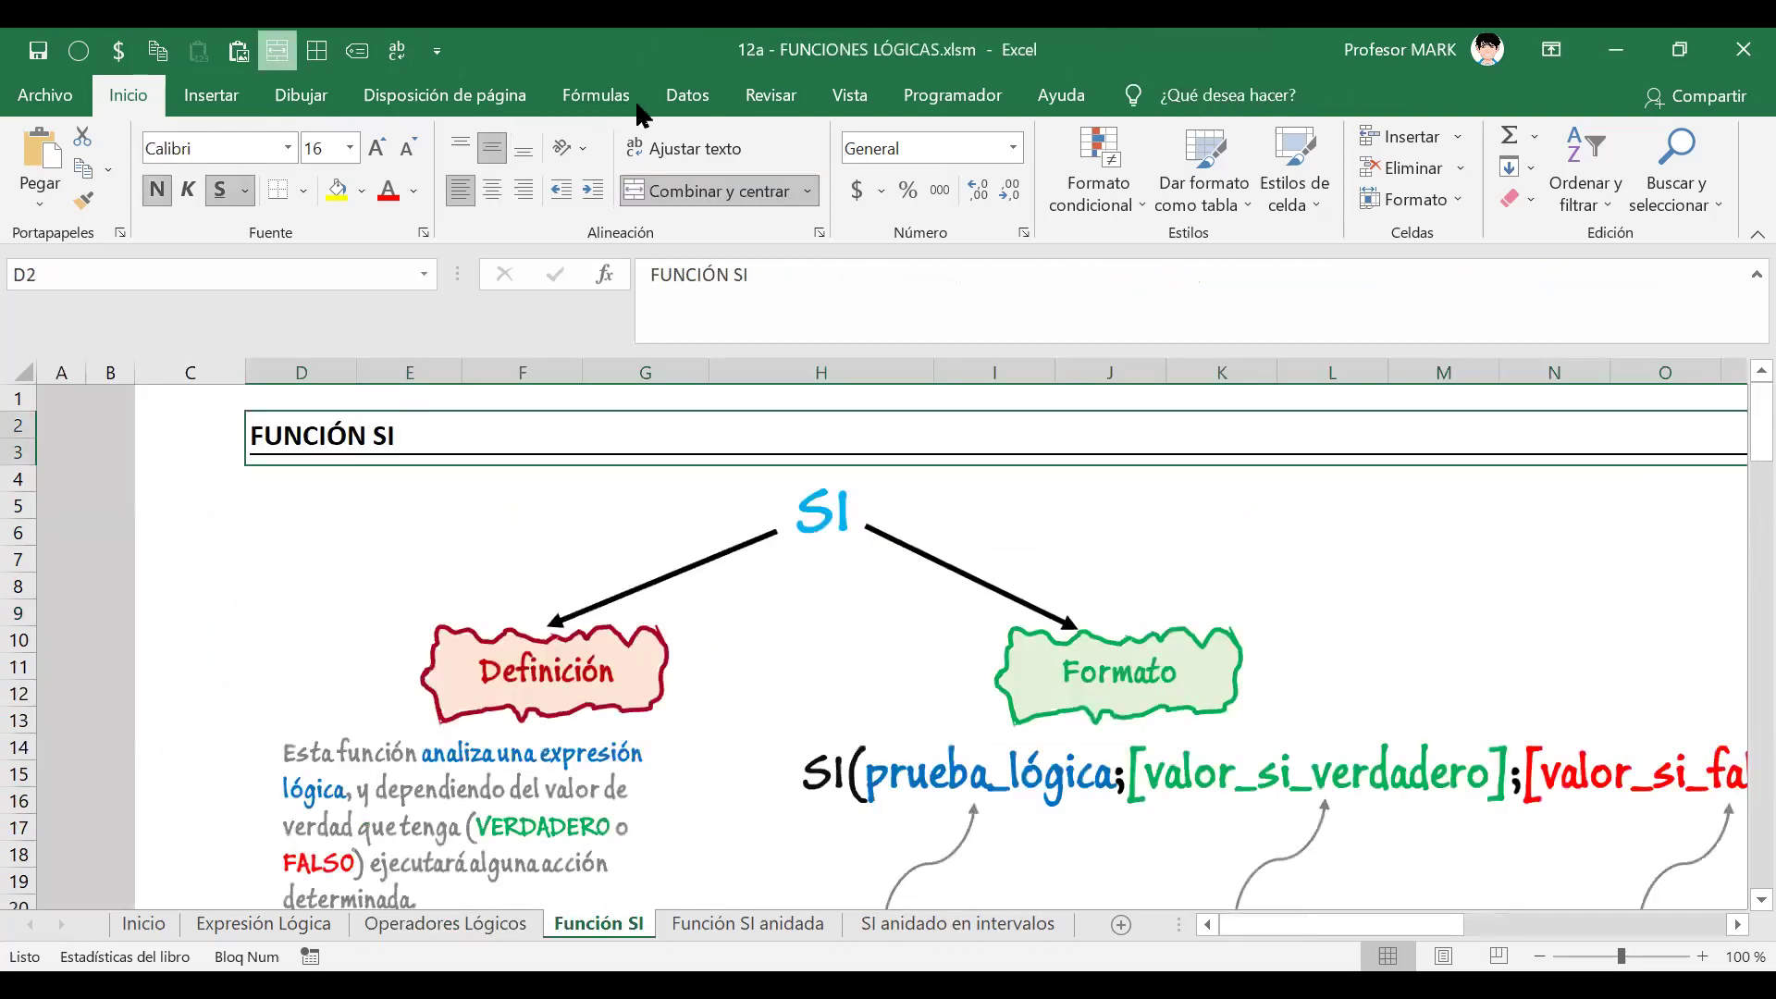
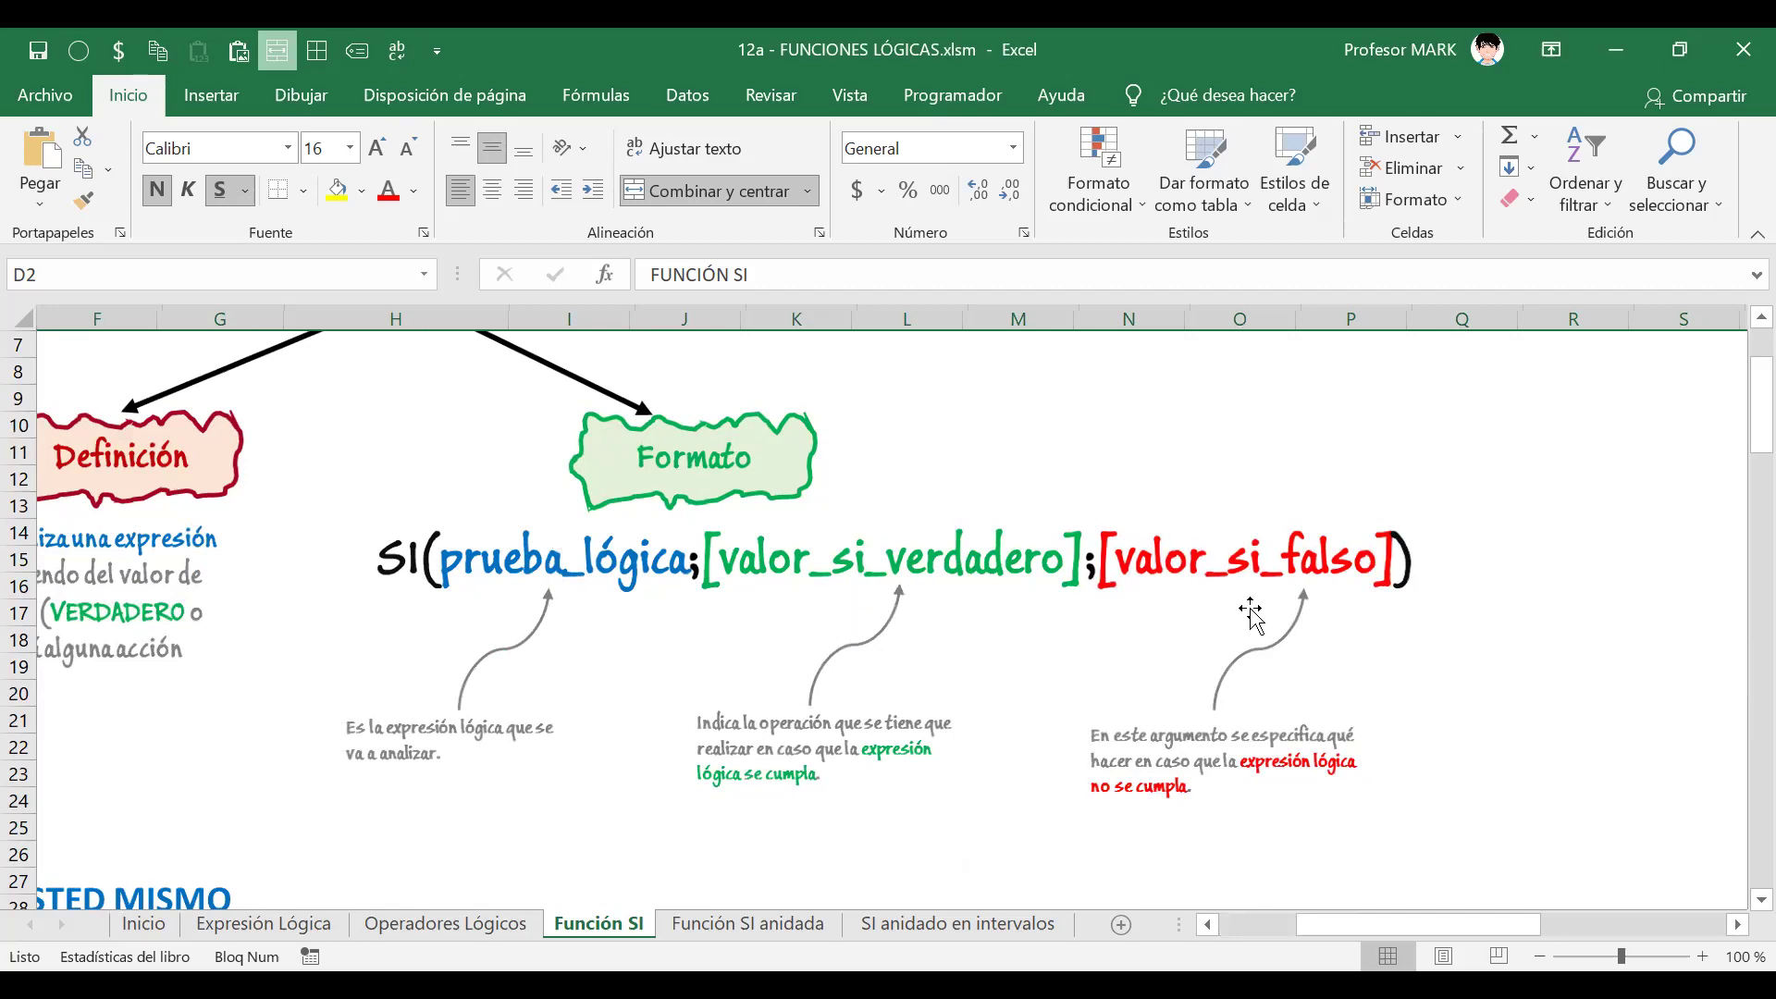
- Scroll to the HÁGALO USTED MISMO exercise table and select cell E35 inside it
left_click_drag(1405, 915, 1288, 931)
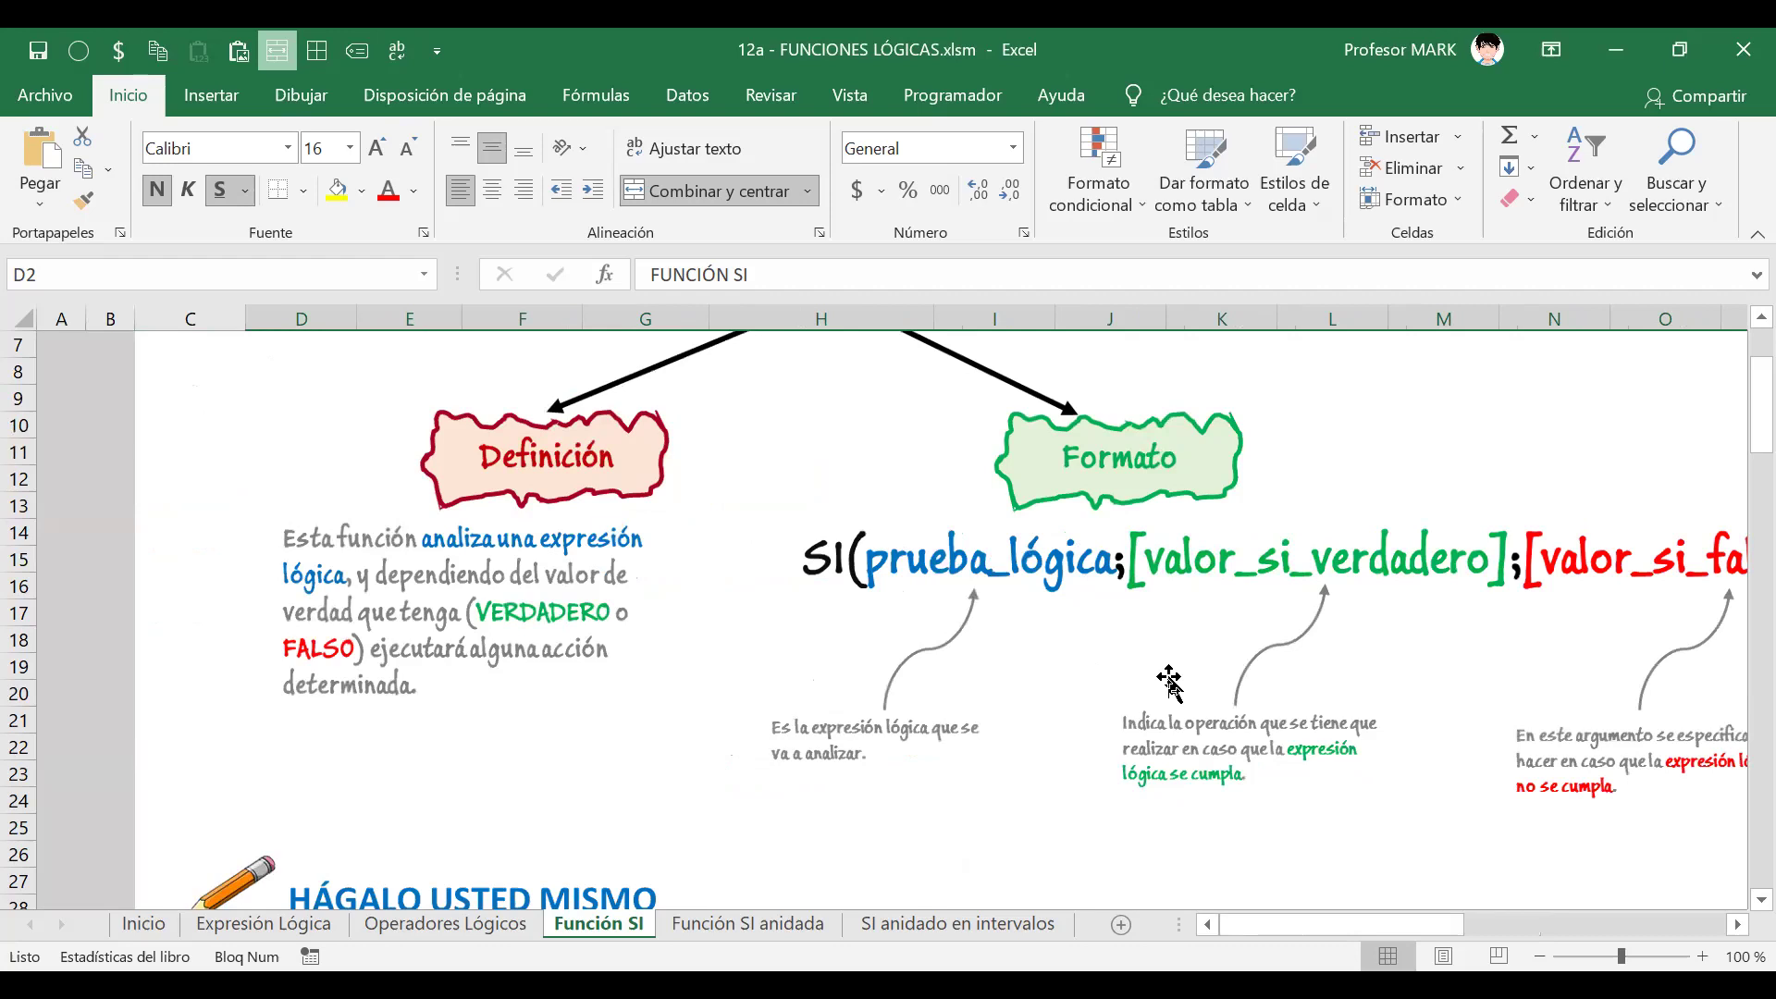
scroll(1055, 793, "down", 4)
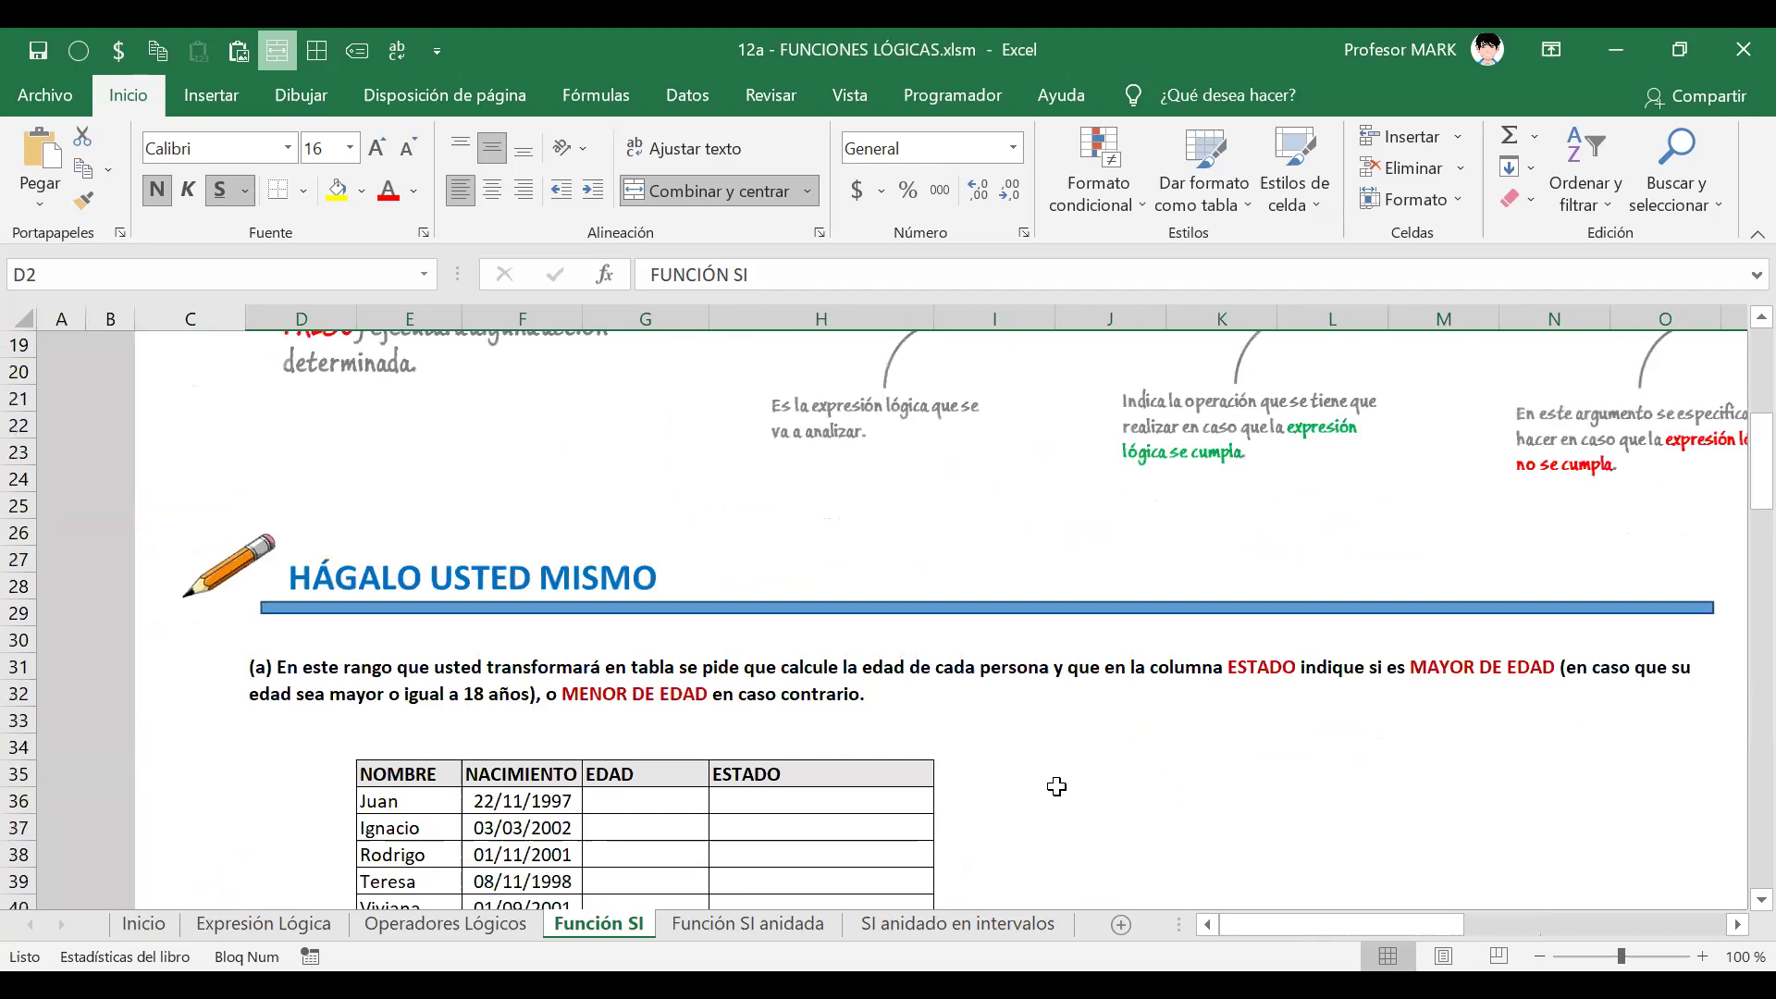
scroll(1057, 786, "down", 2)
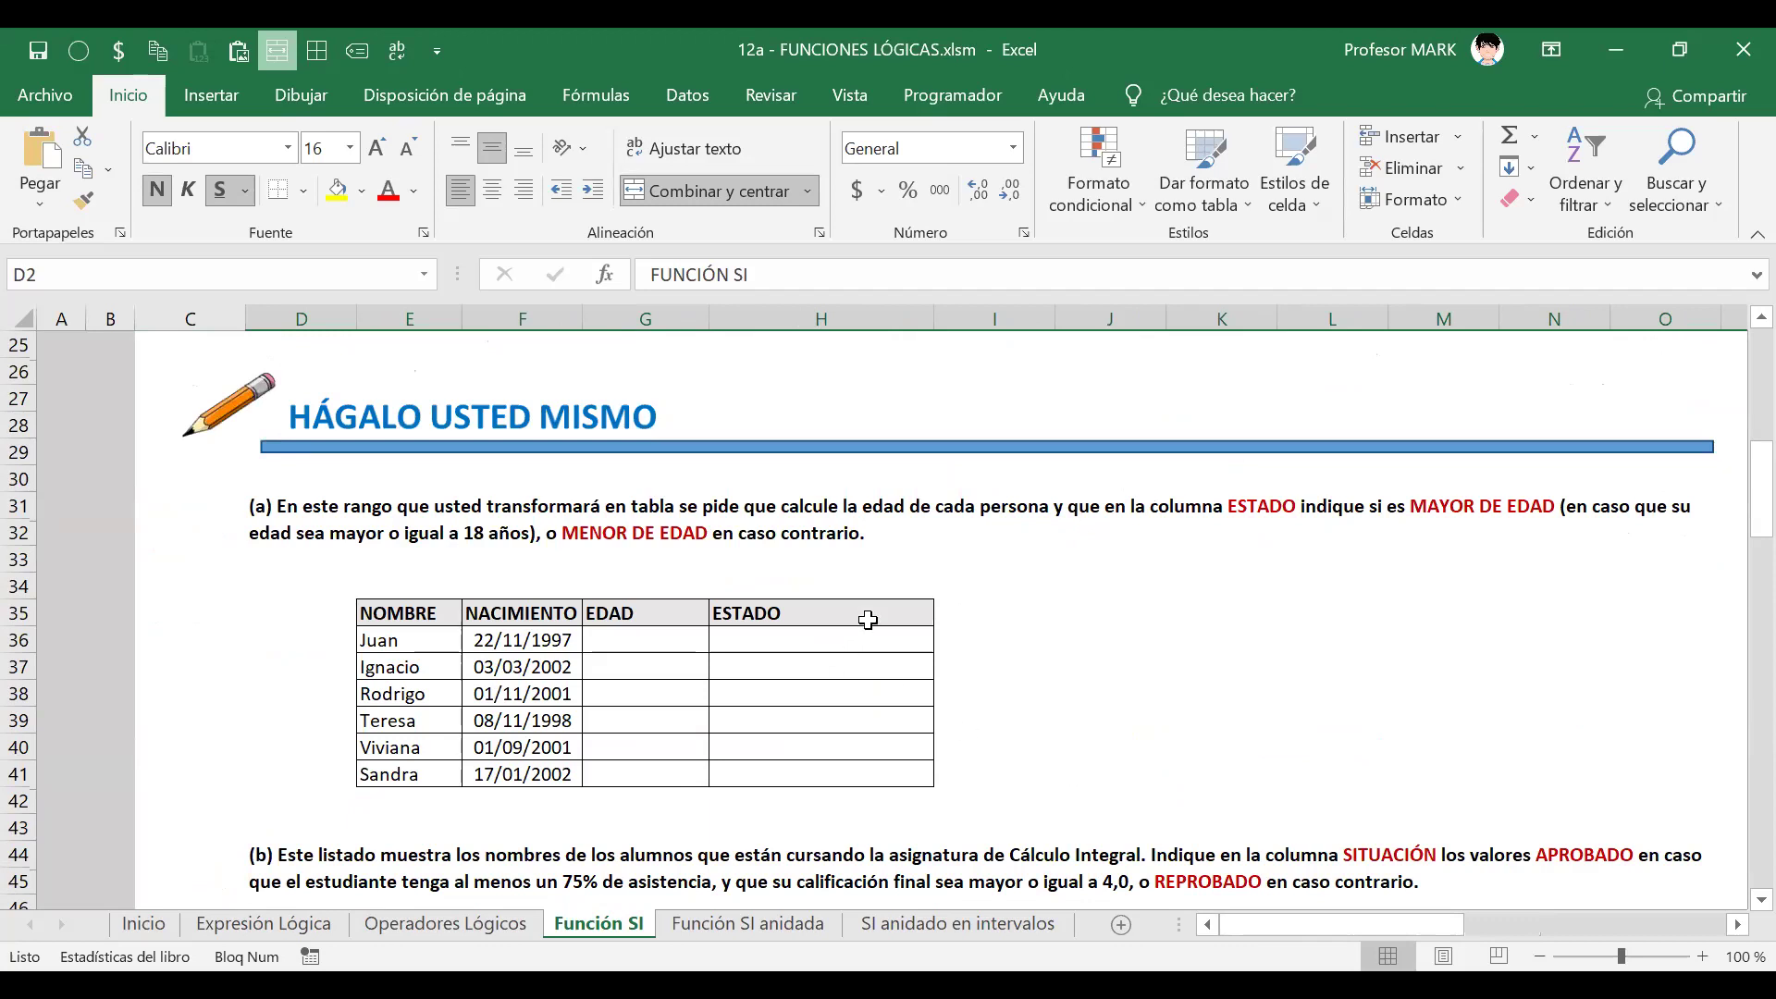
left_click(434, 621)
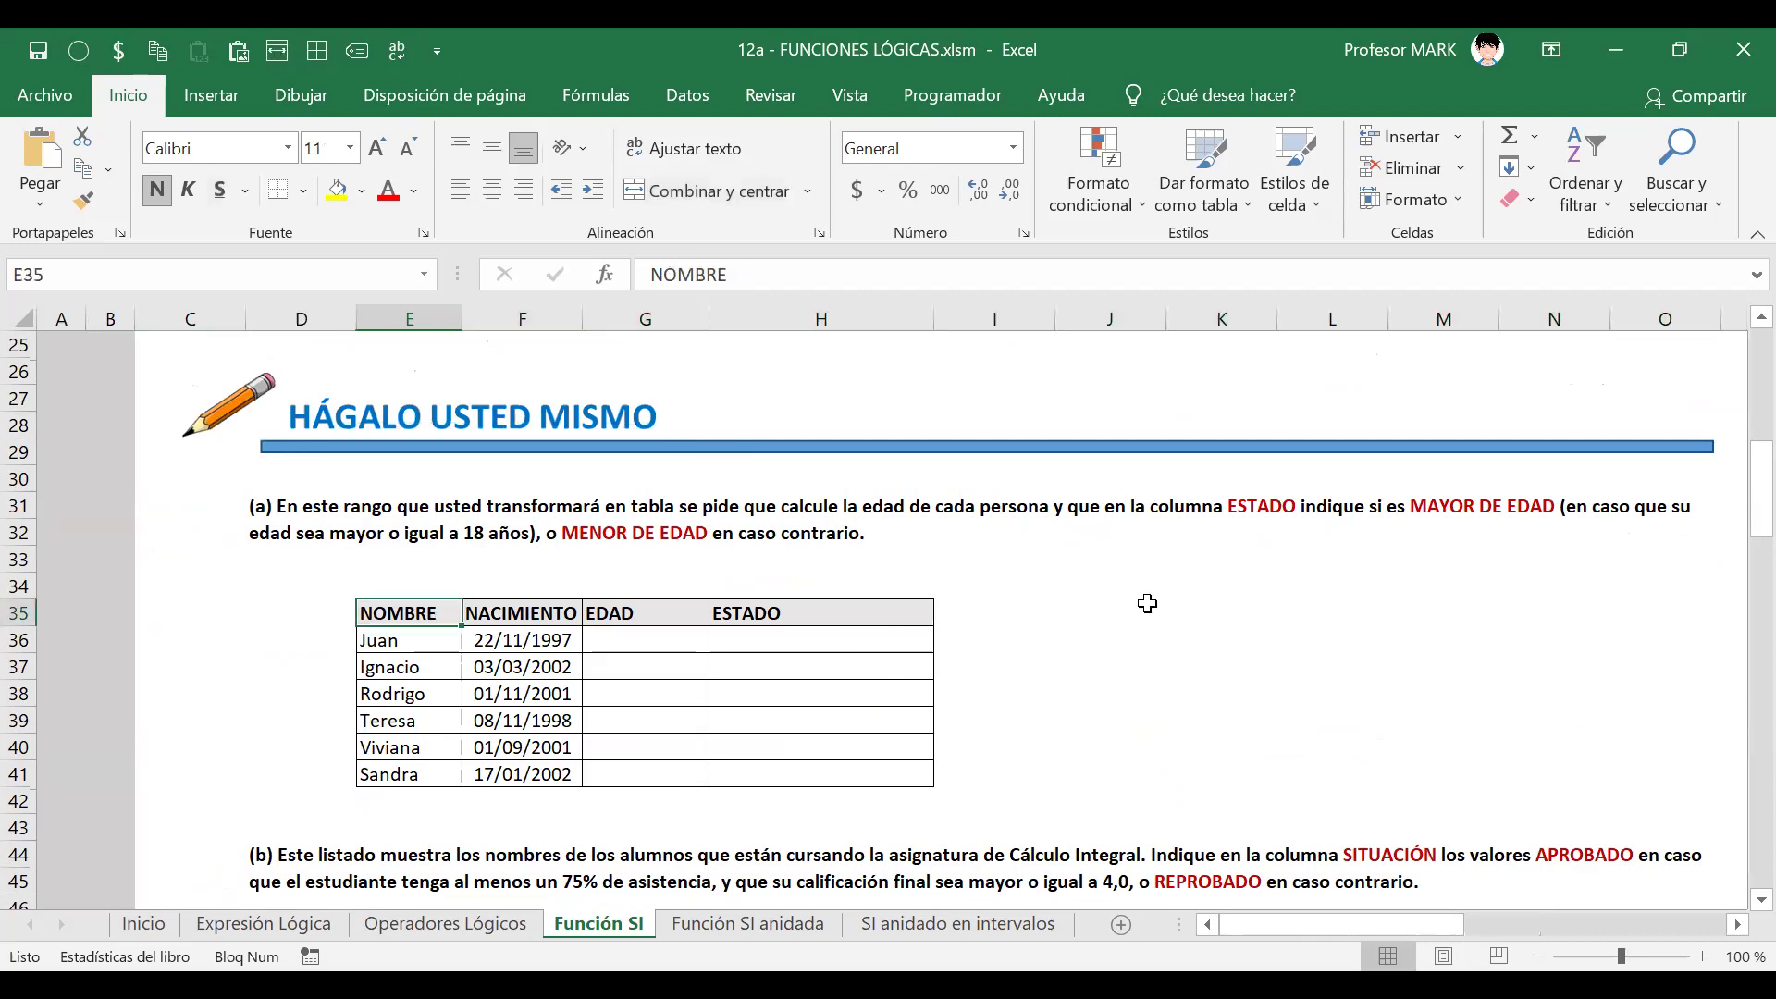
- Convert the NOMBRE–ESTADO exercise range into a formatted table with headers
key("ctrl+a")
key("ctrl+t")
key("Return")
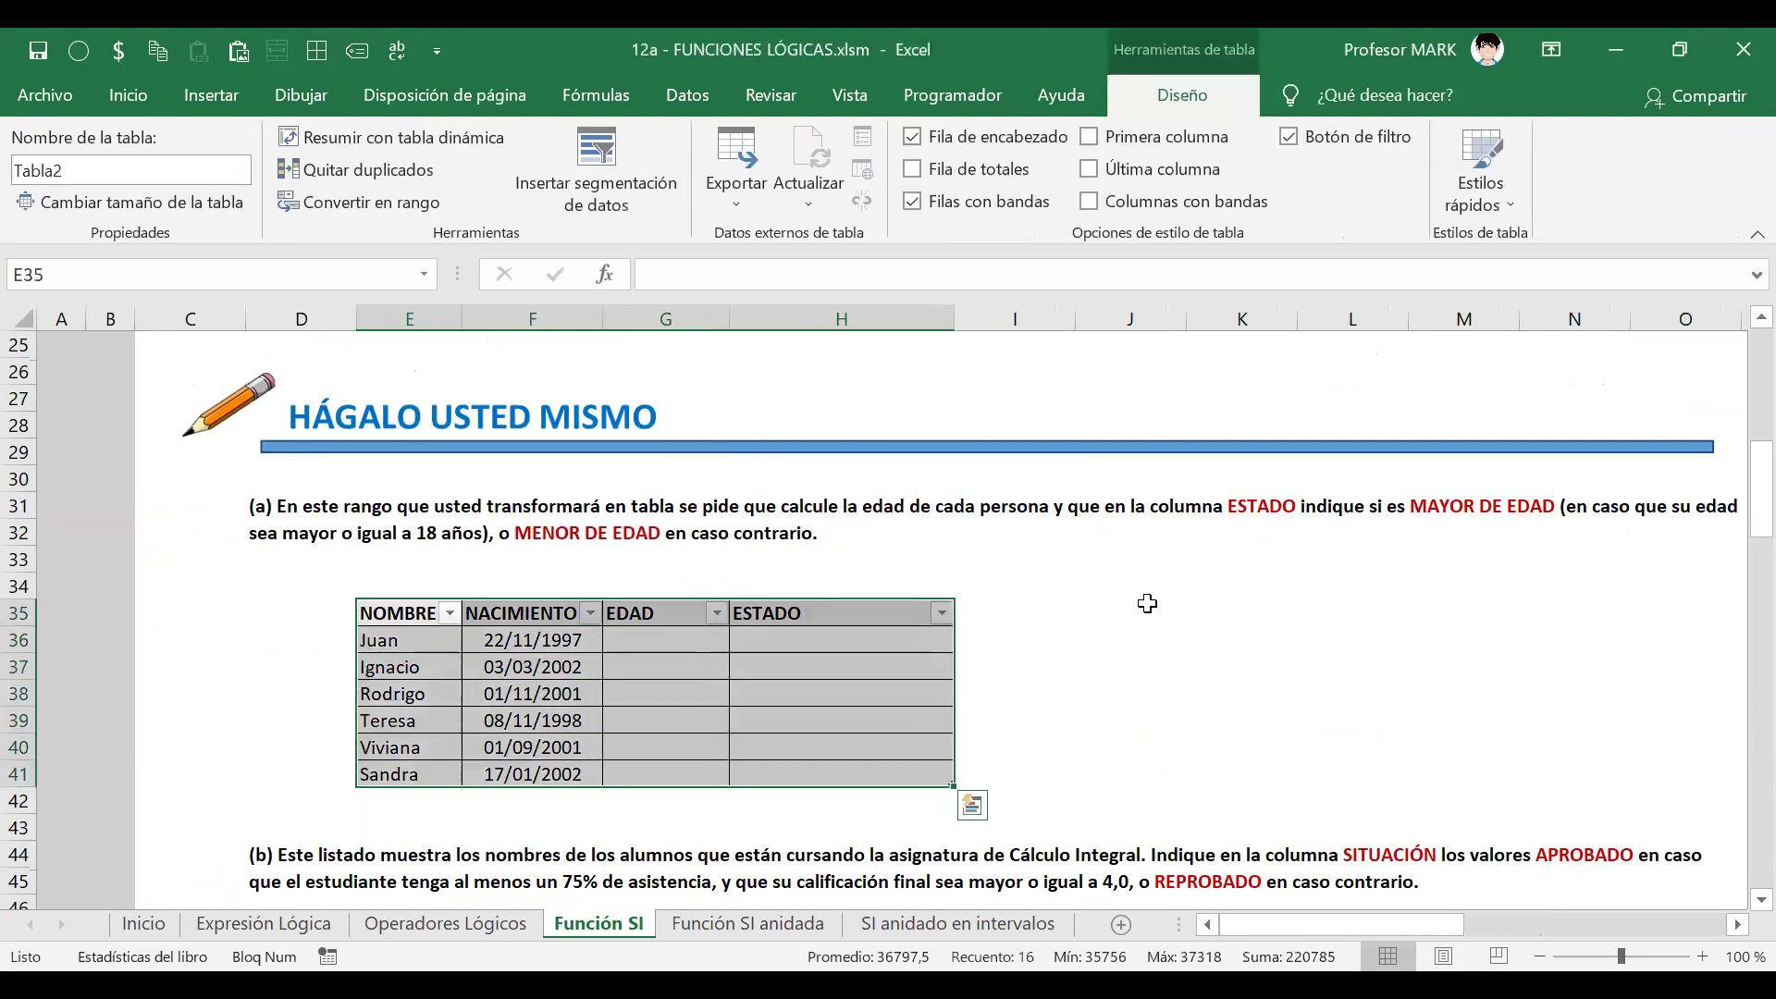
- Rename the table to FN_SI_I and move to Juan's EDAD cell
key("alt")
key("j")
key("t")
key("a")
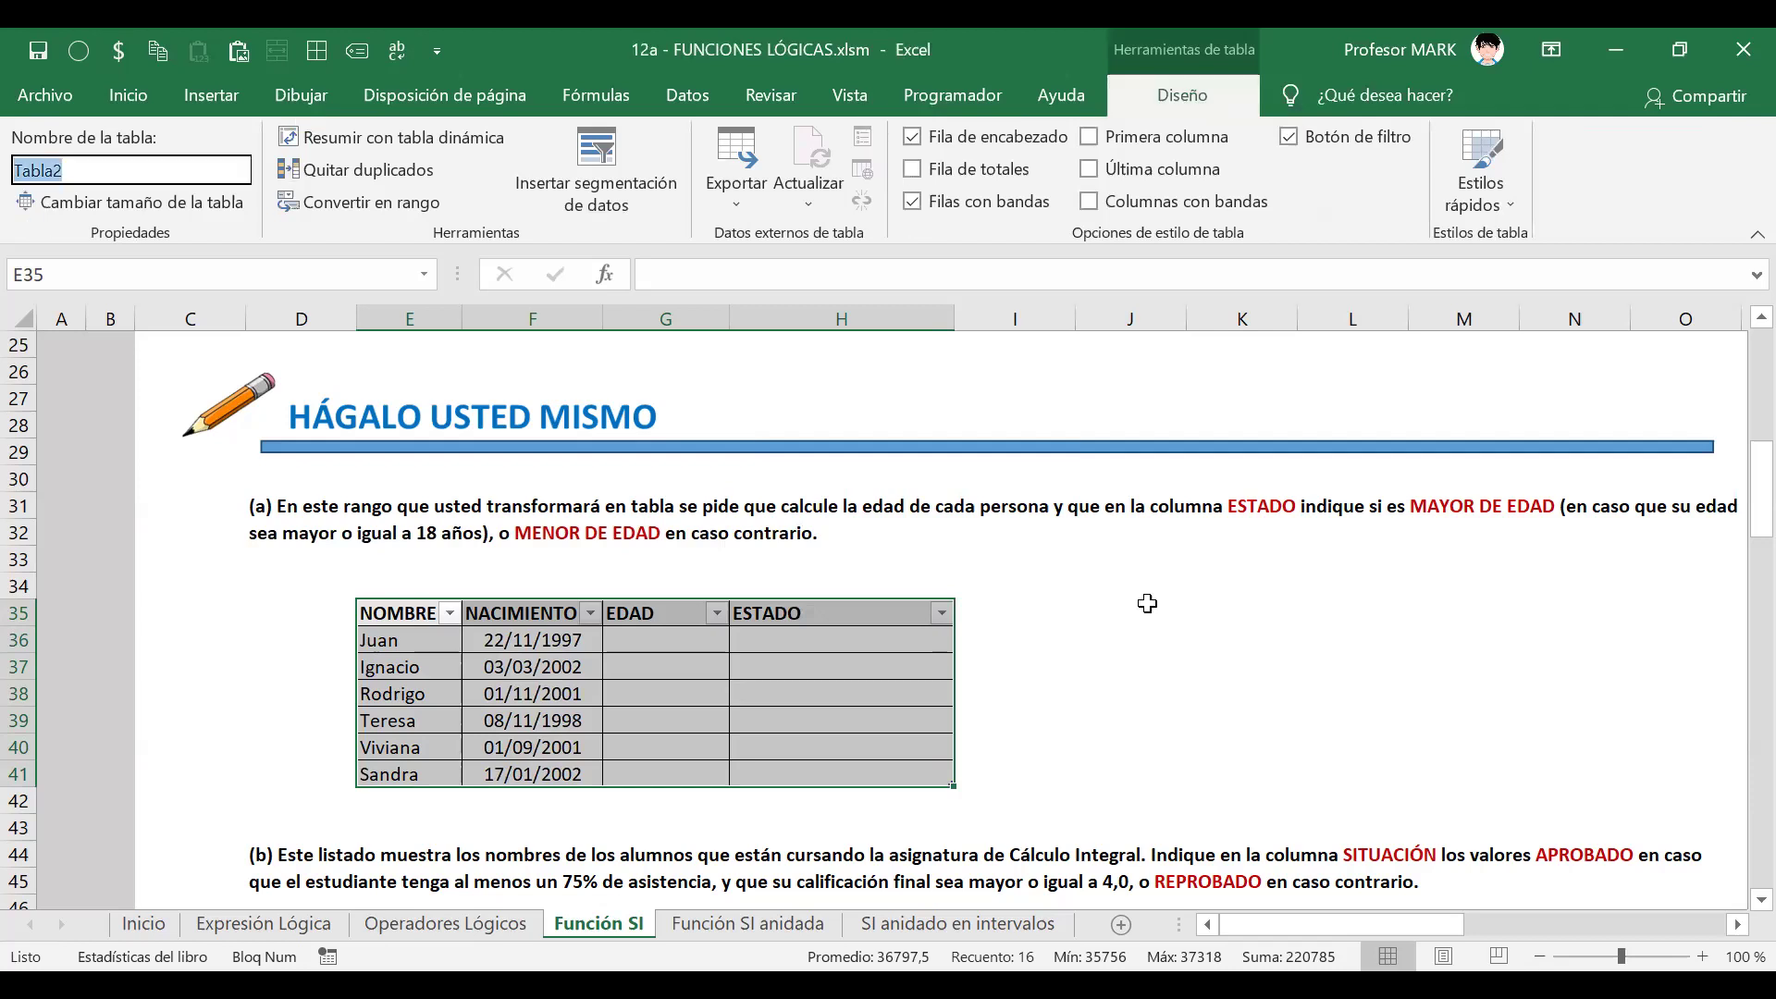
key("Caps_Lock")
type("FN_SI")
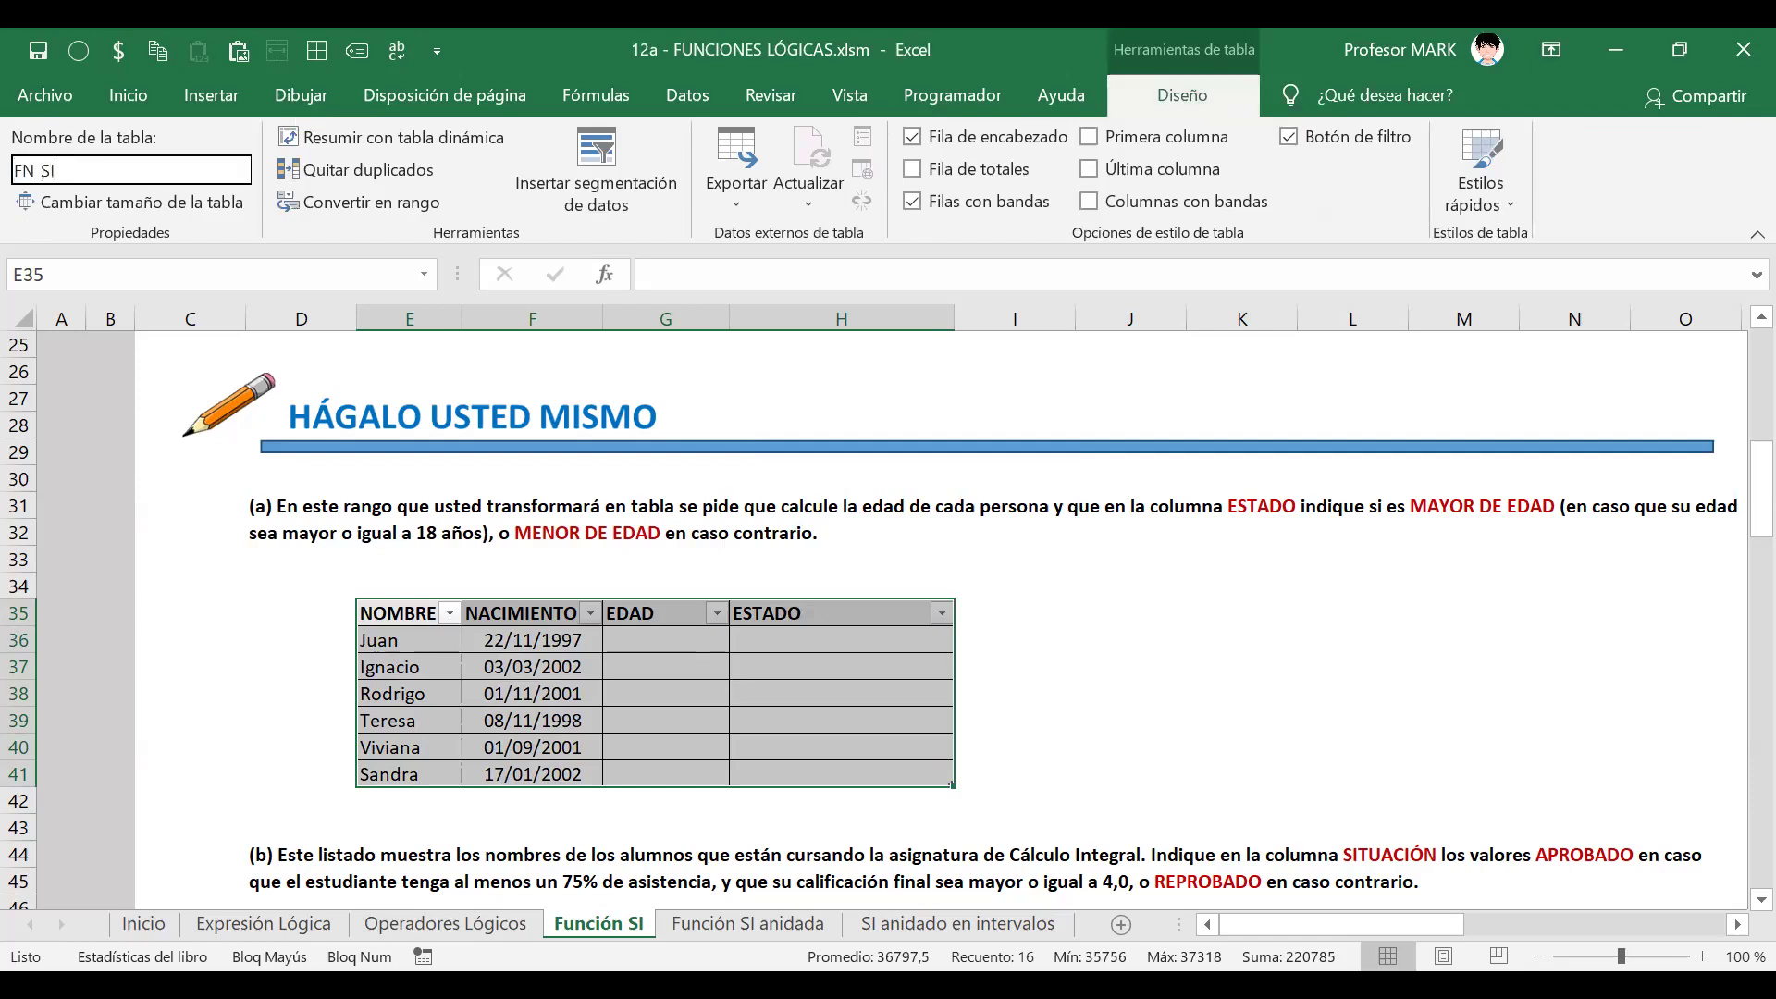
type("_I")
key("Return")
key("Down")
key("Right")
key("Right")
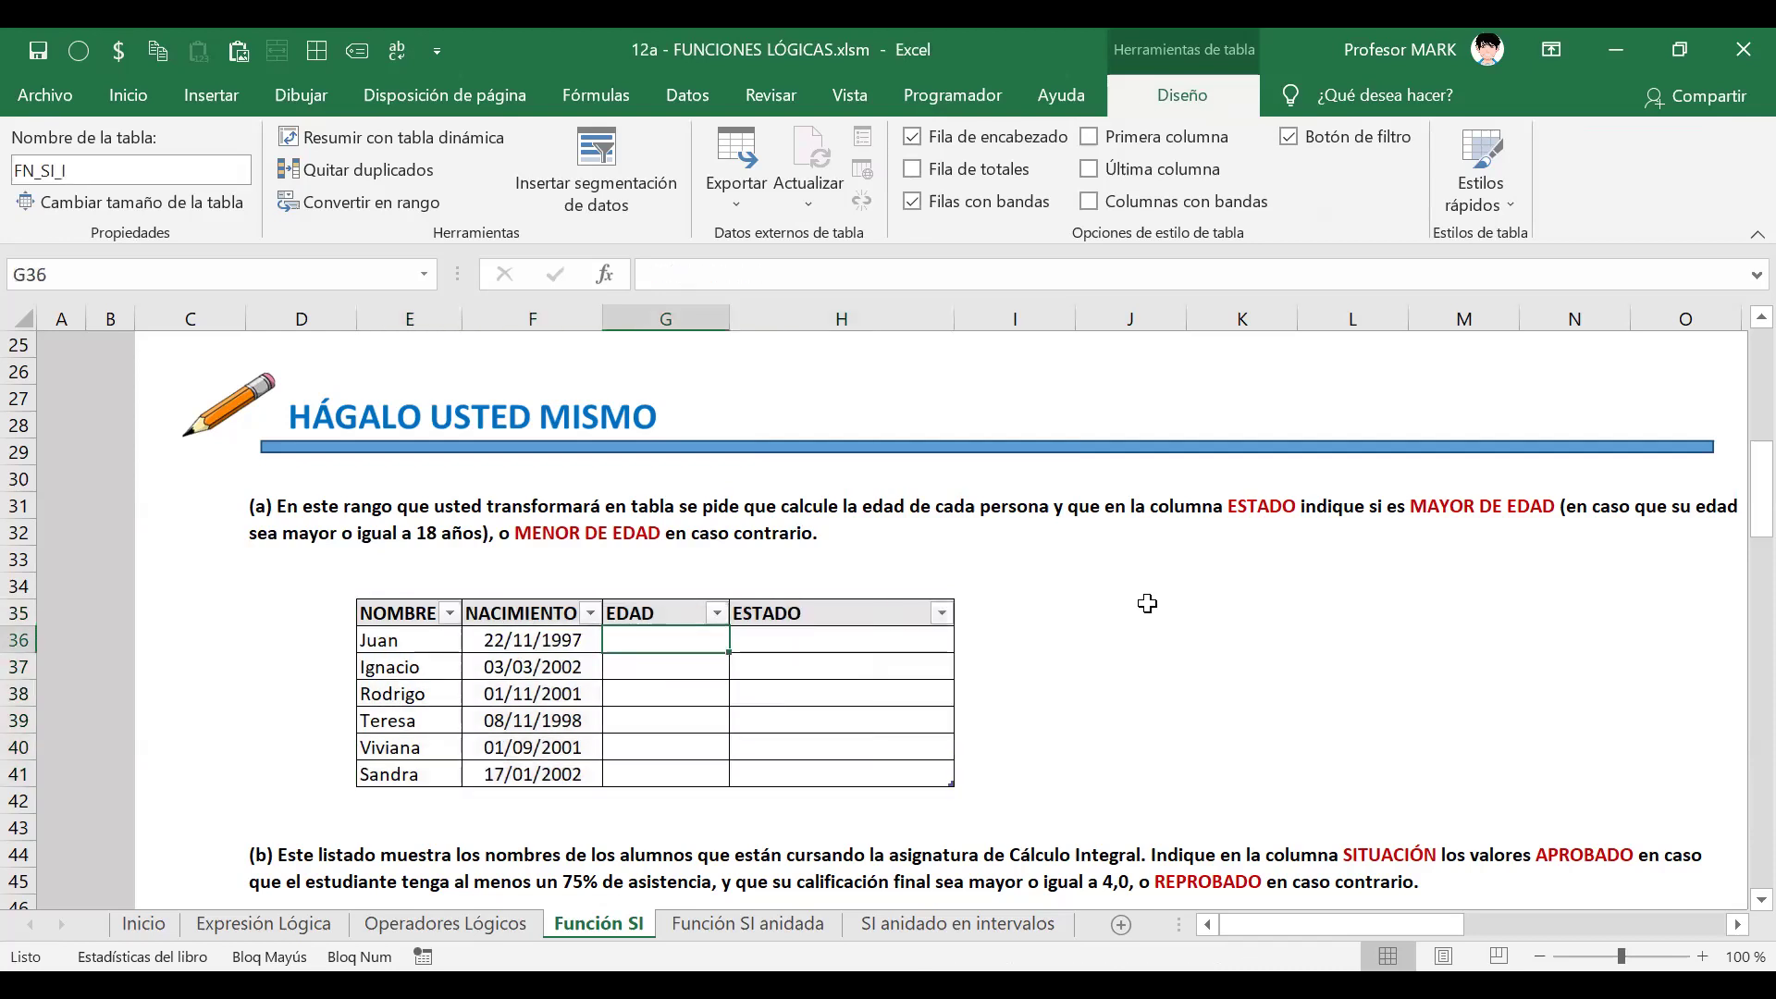
type("=SIFECHA")
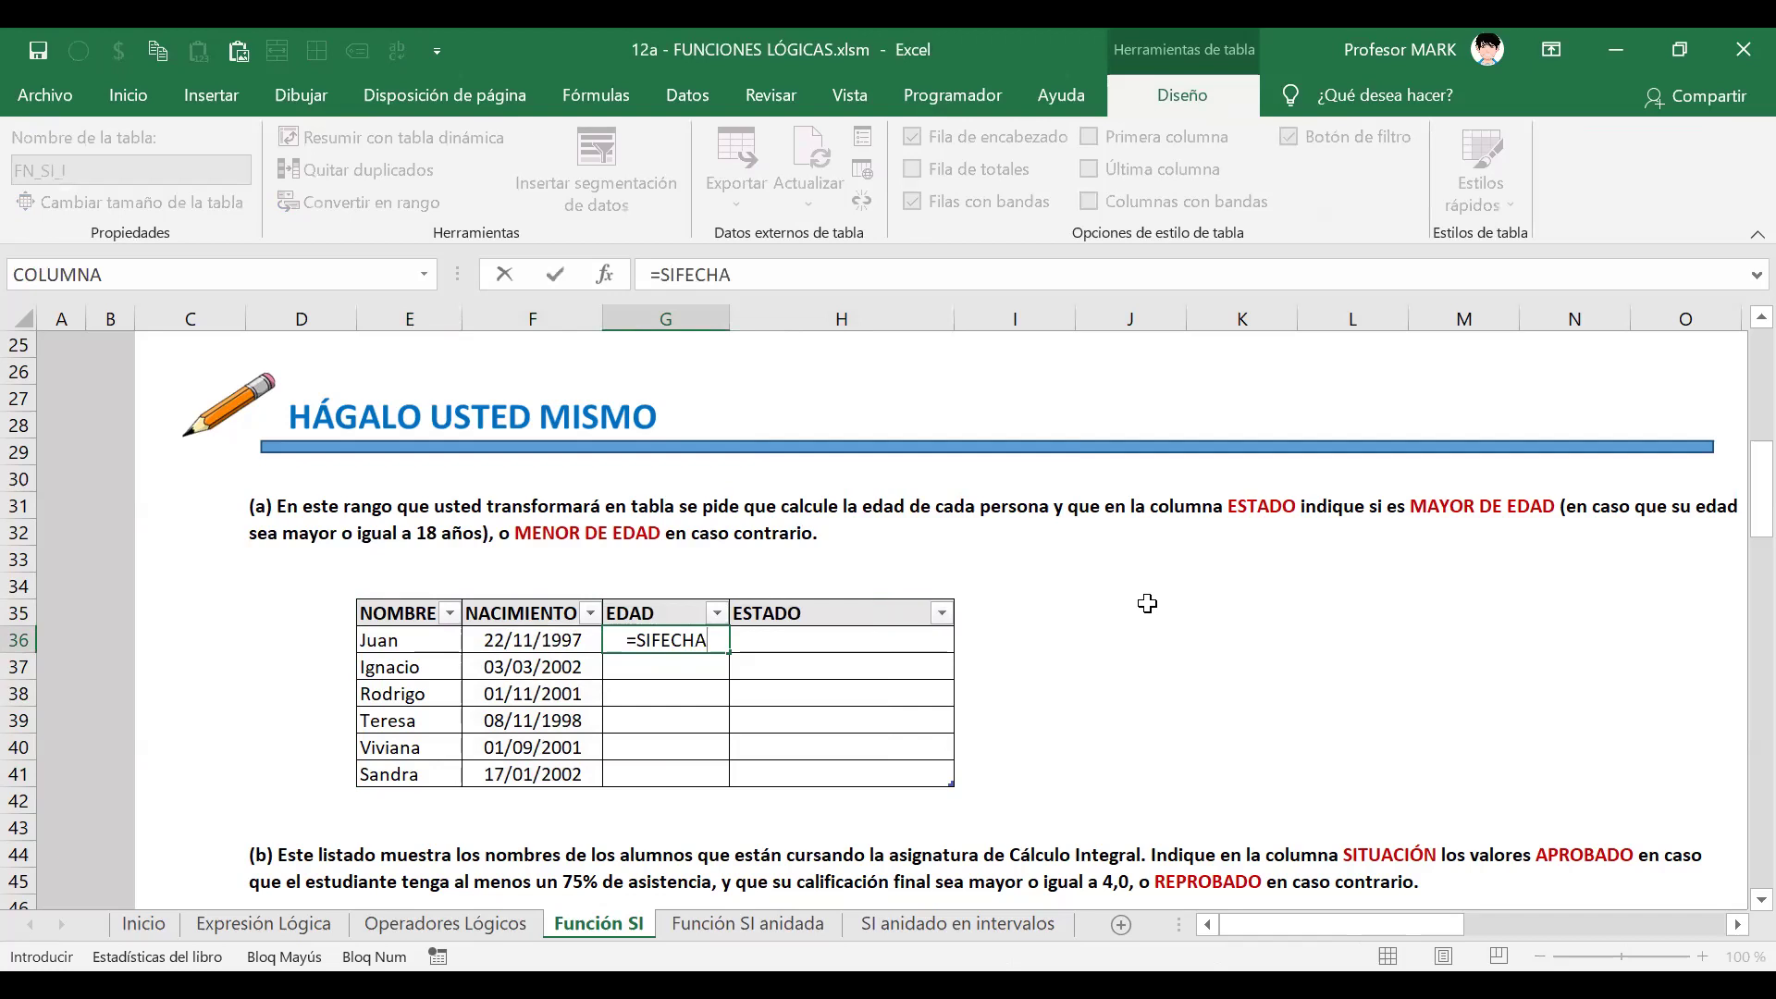
type("(")
key("Left")
type(";;")
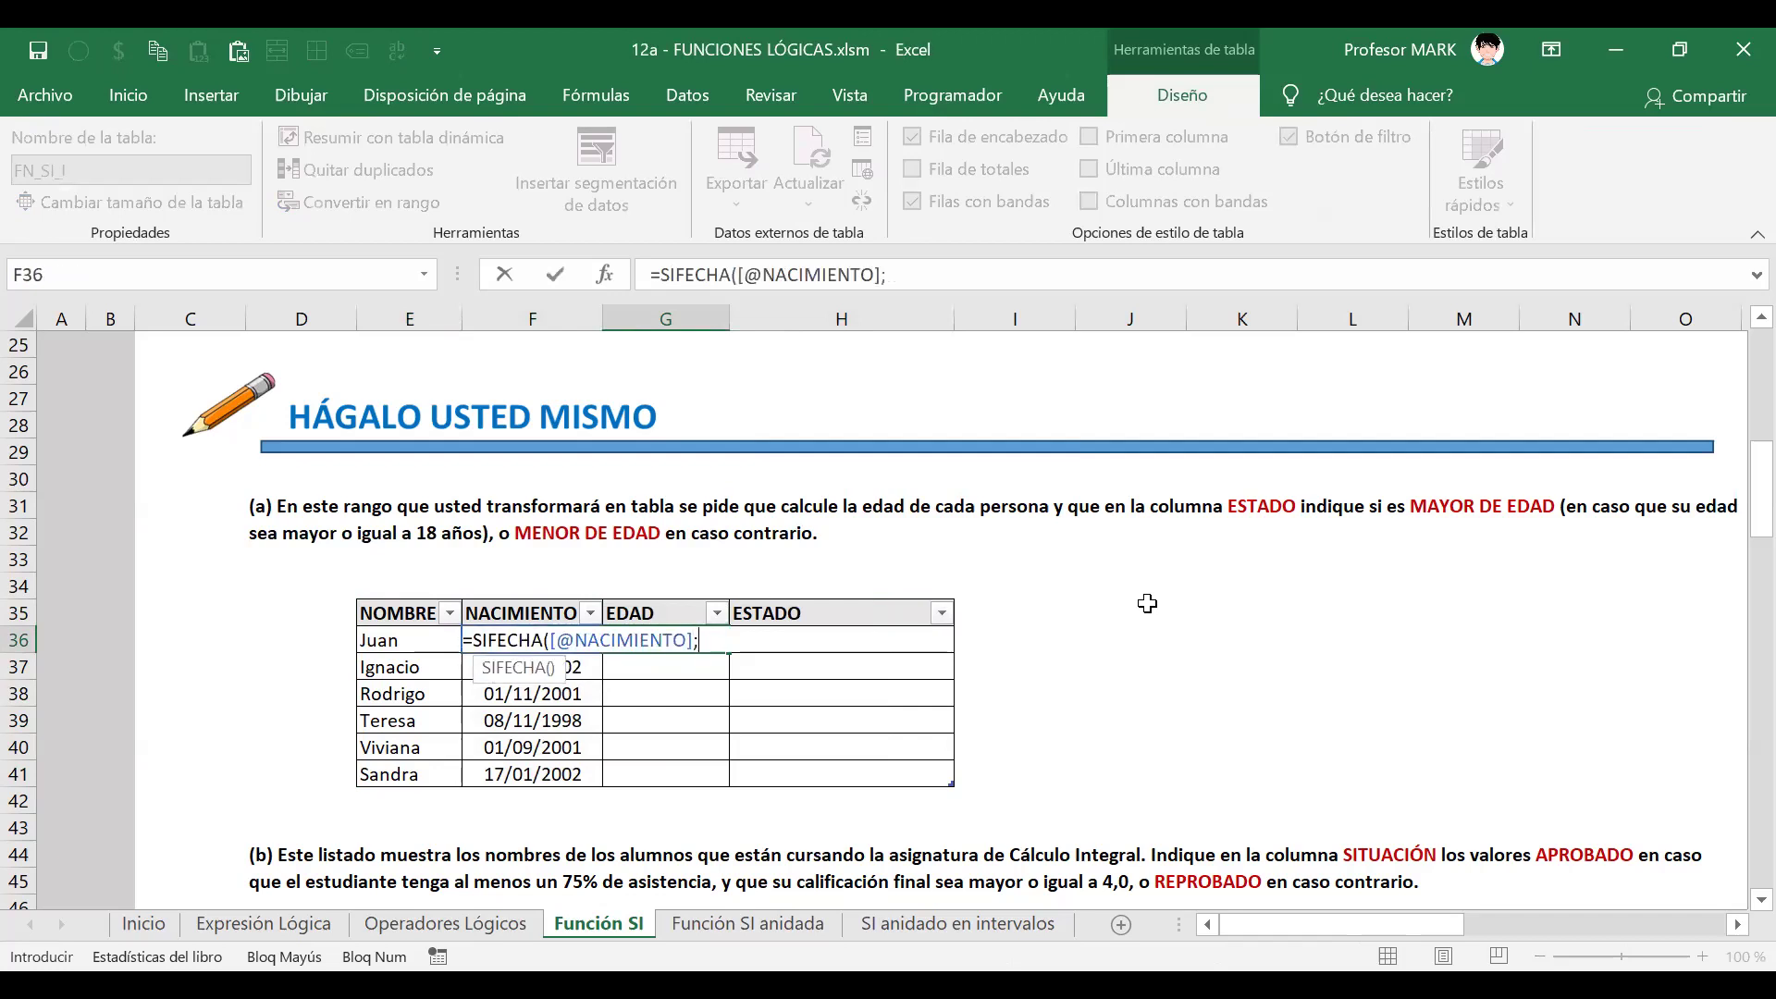
type("HOY();\"Y\"")
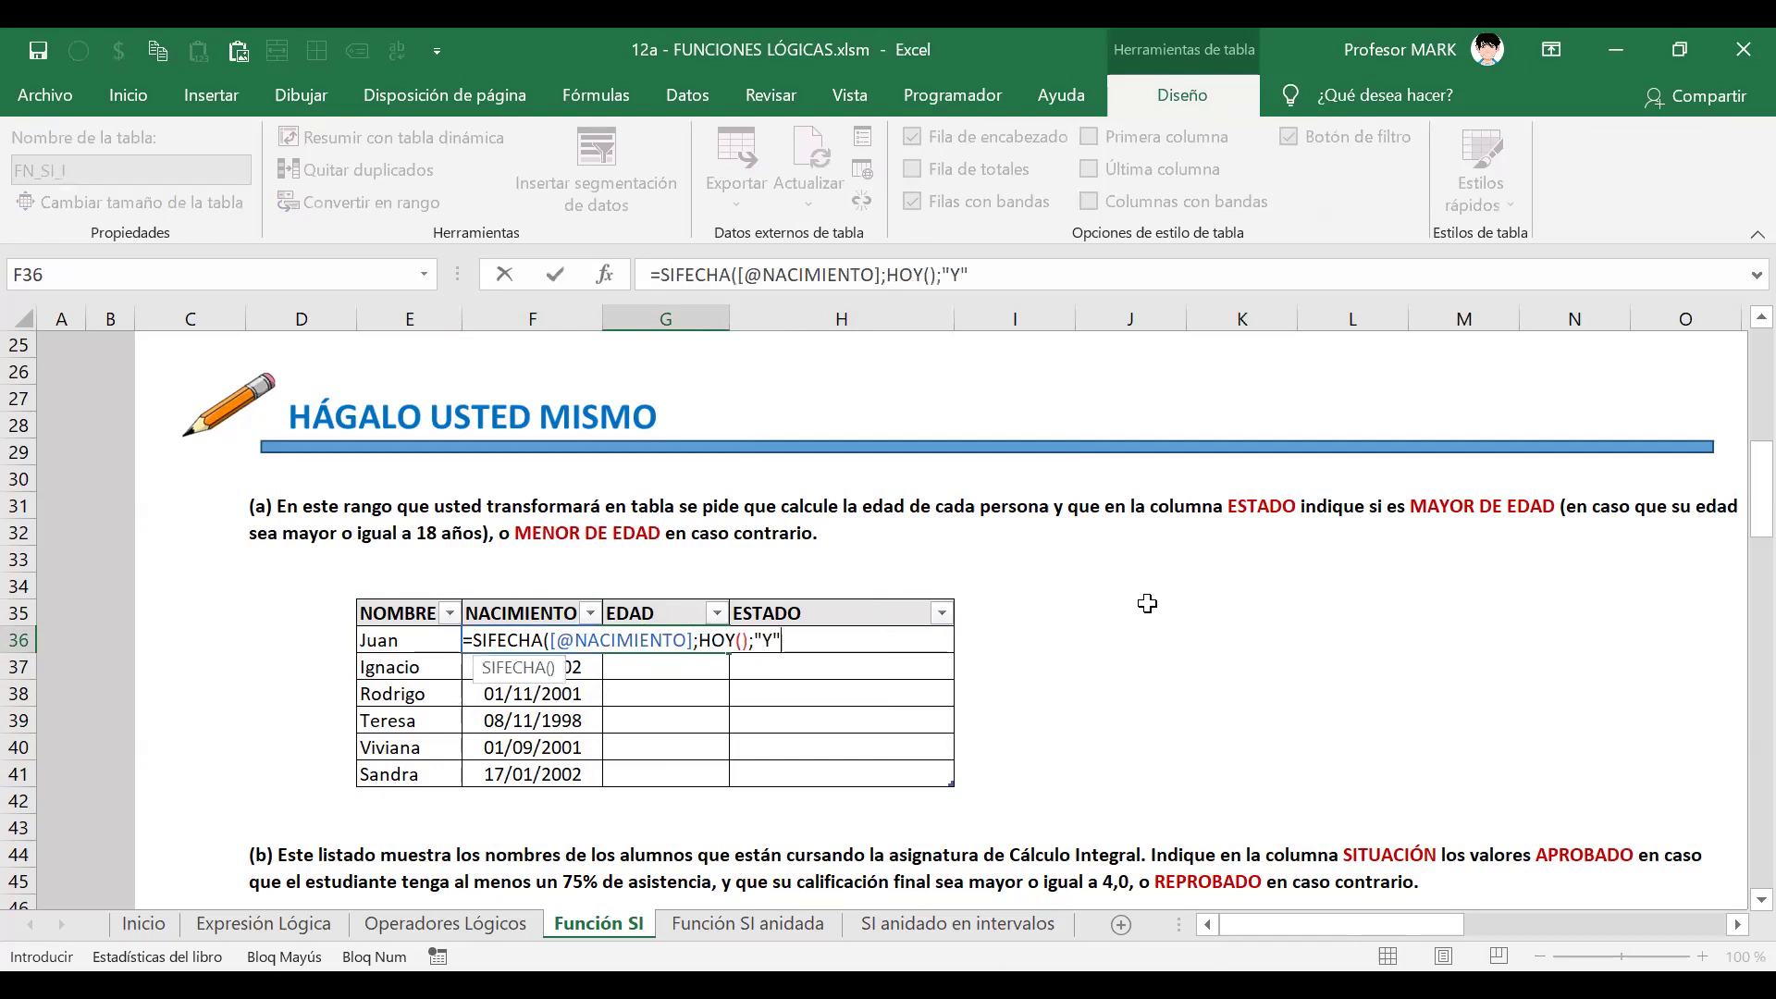
key("Return")
key("Up")
key("Up")
key("Up")
key("Up")
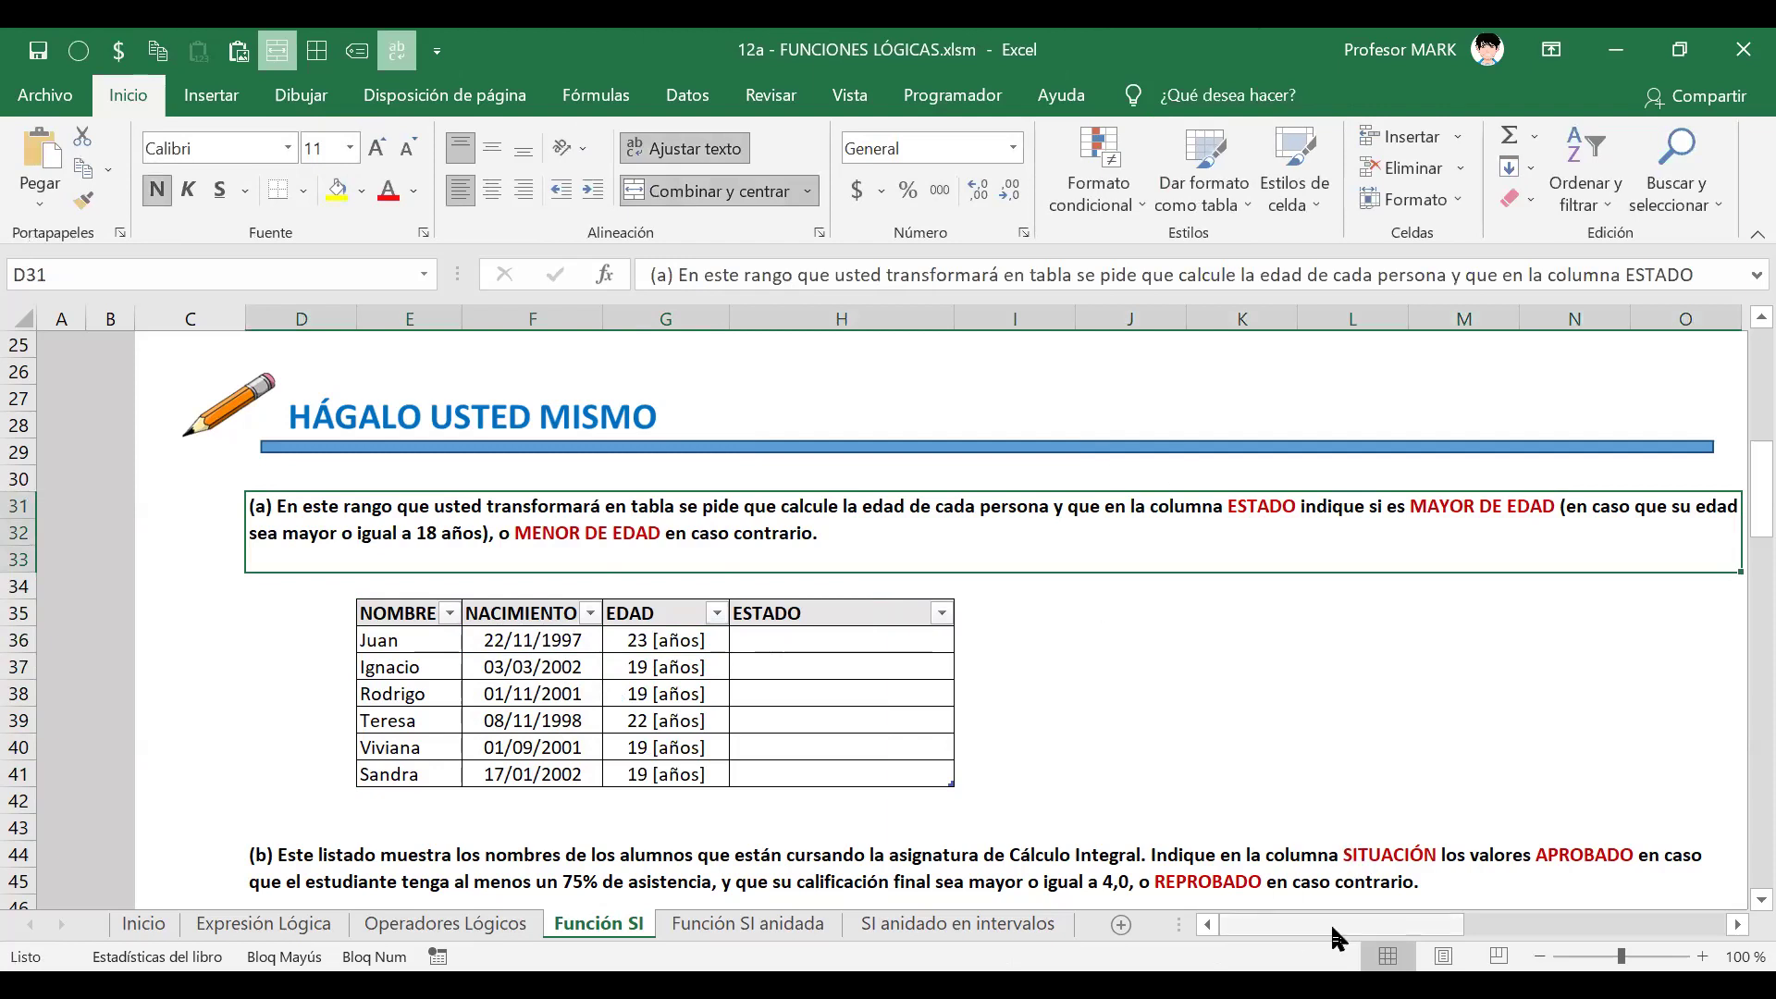
left_click_drag(1367, 921, 1343, 921)
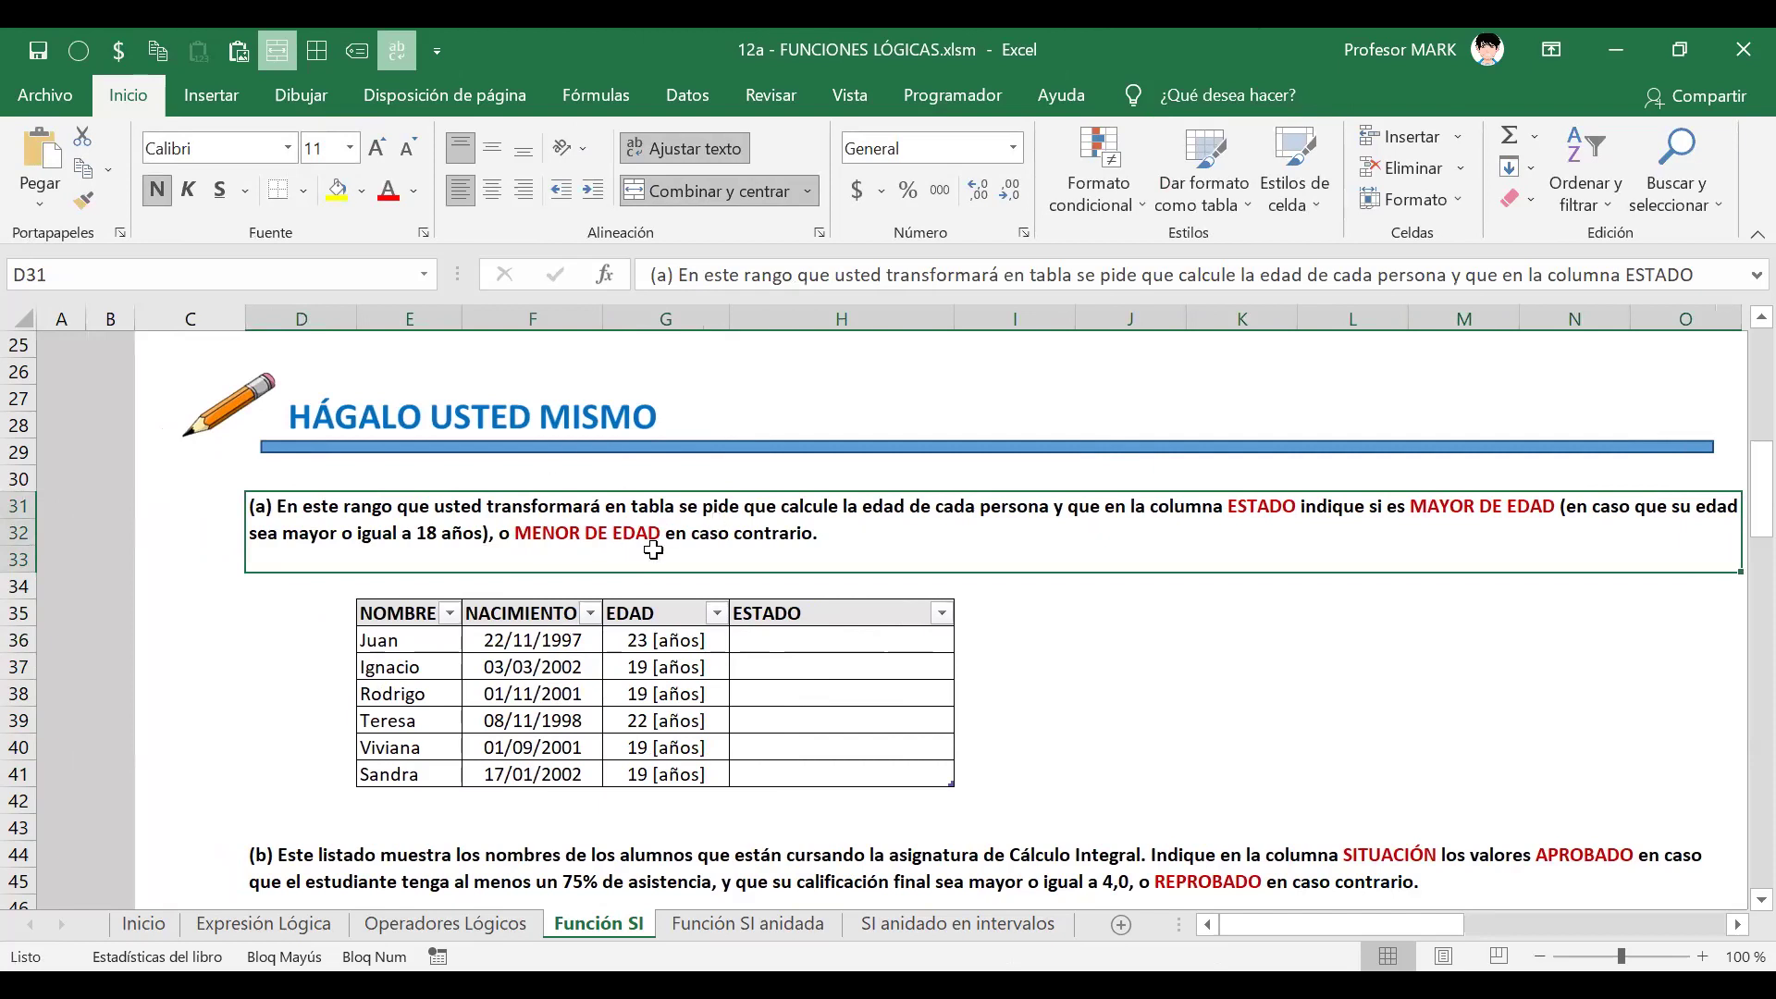
left_click(764, 648)
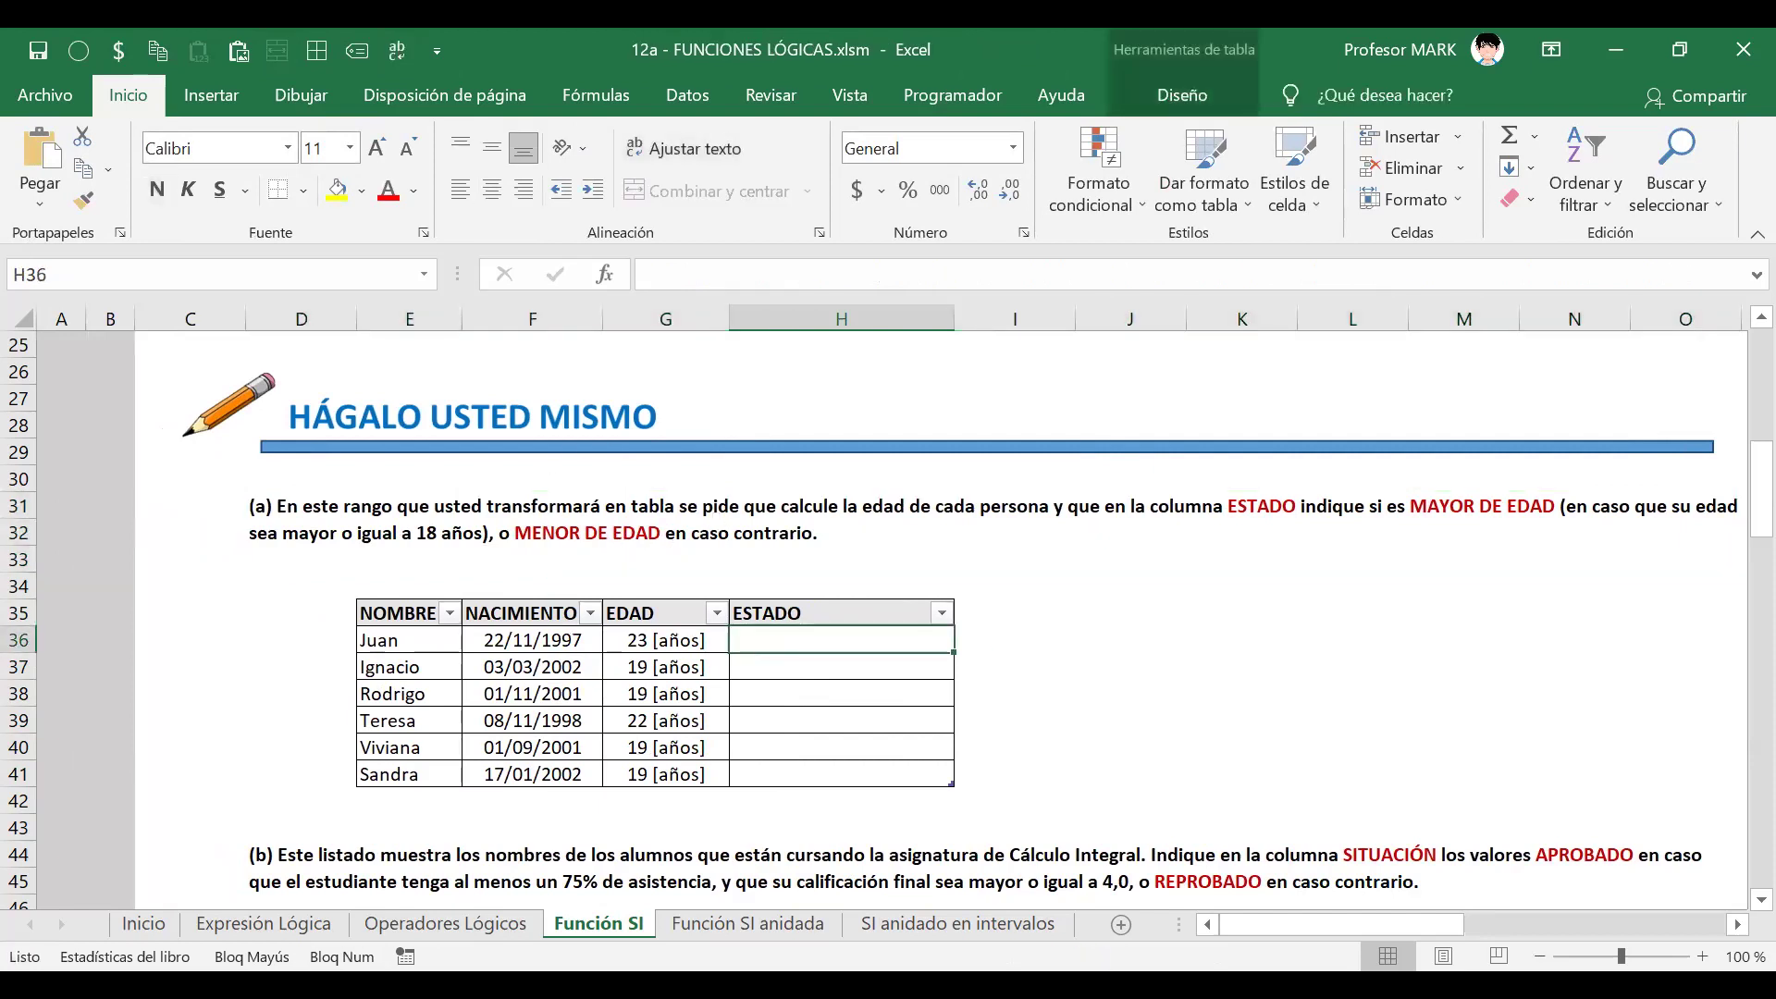
type("=")
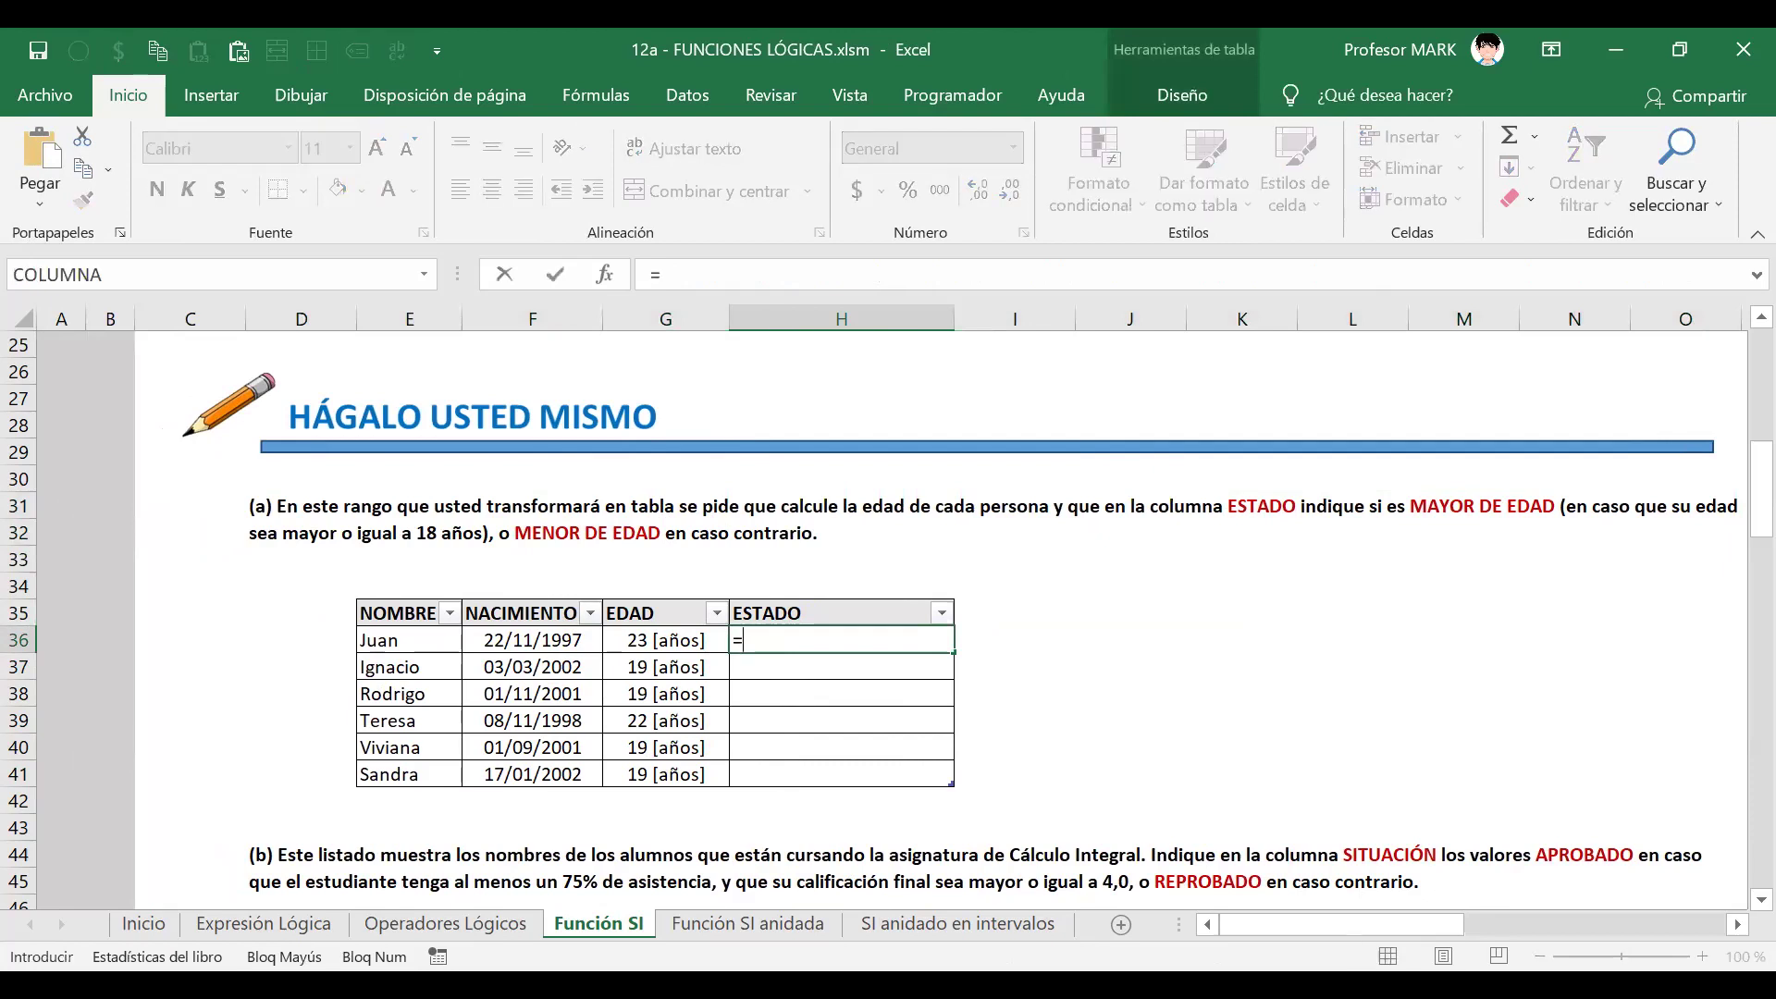
scroll(888, 620, "down", 1)
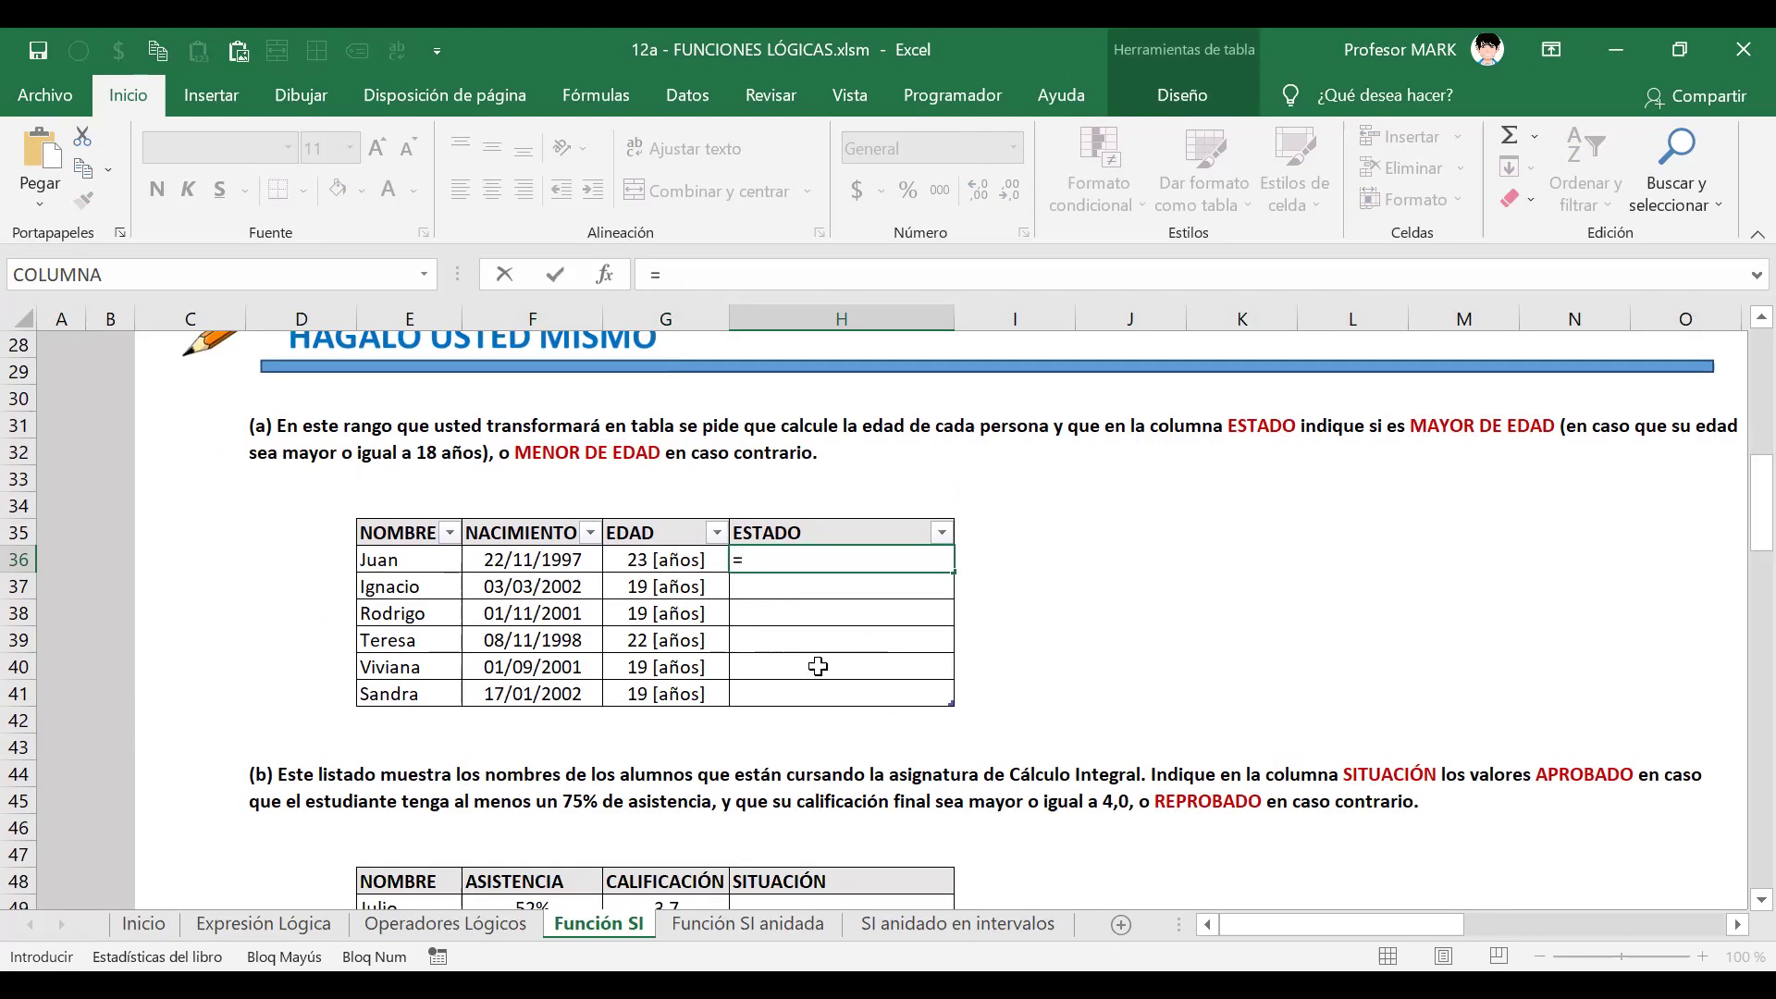
left_click(687, 561)
type(">=")
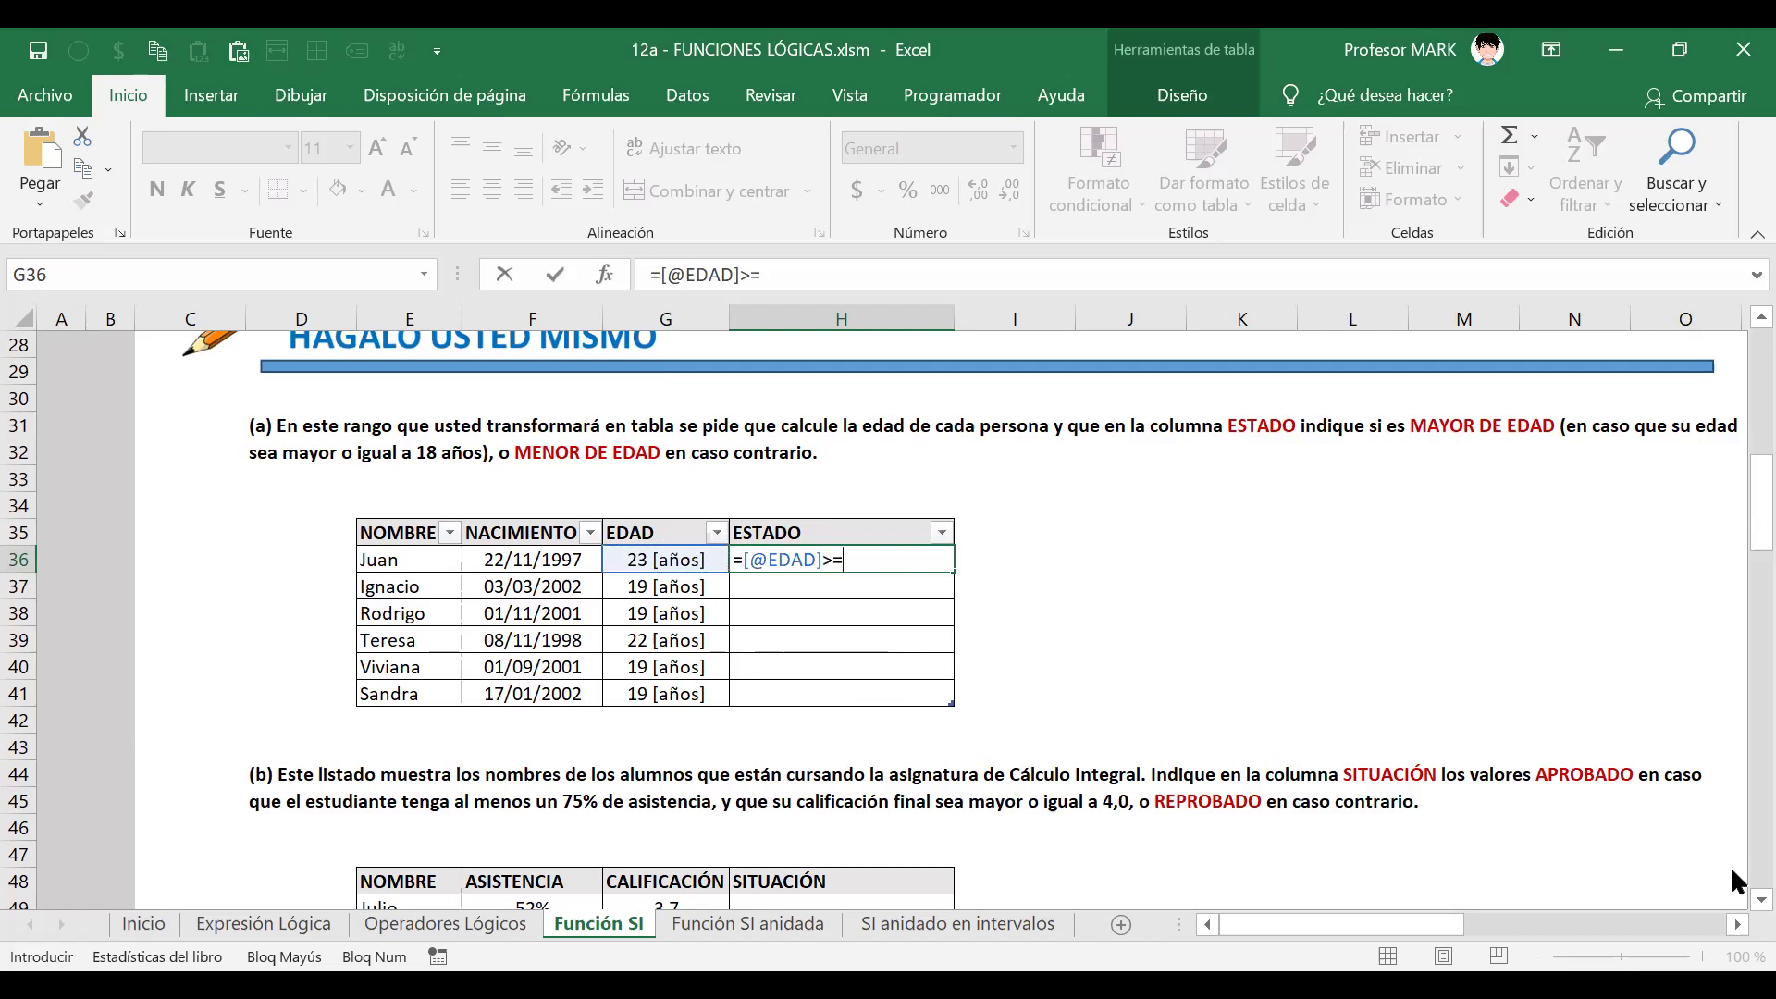
type("18")
key("Return")
key("Up")
- Change Ignacio's birth year to 2010 and Viviana's birth year to 2004
key("Down")
key("Left")
key("Left")
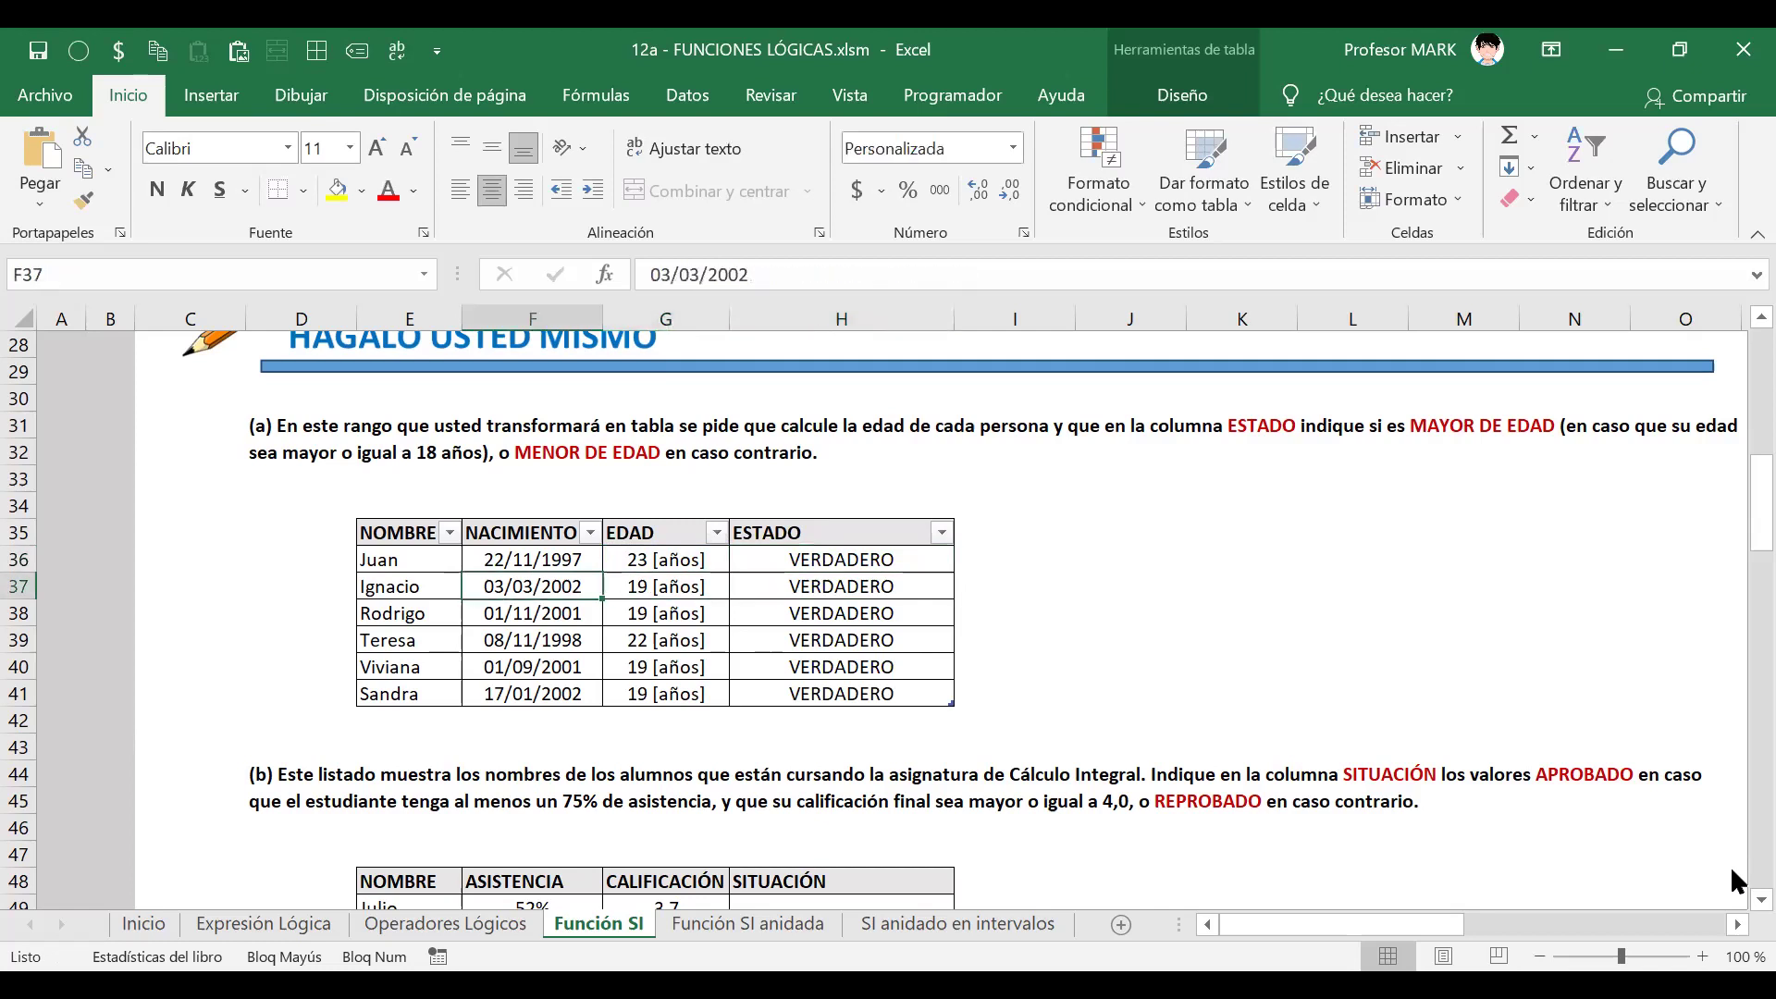
key("F2")
key("BackSpace")
key("BackSpace")
type("10")
key("Return")
key("Down")
key("Down")
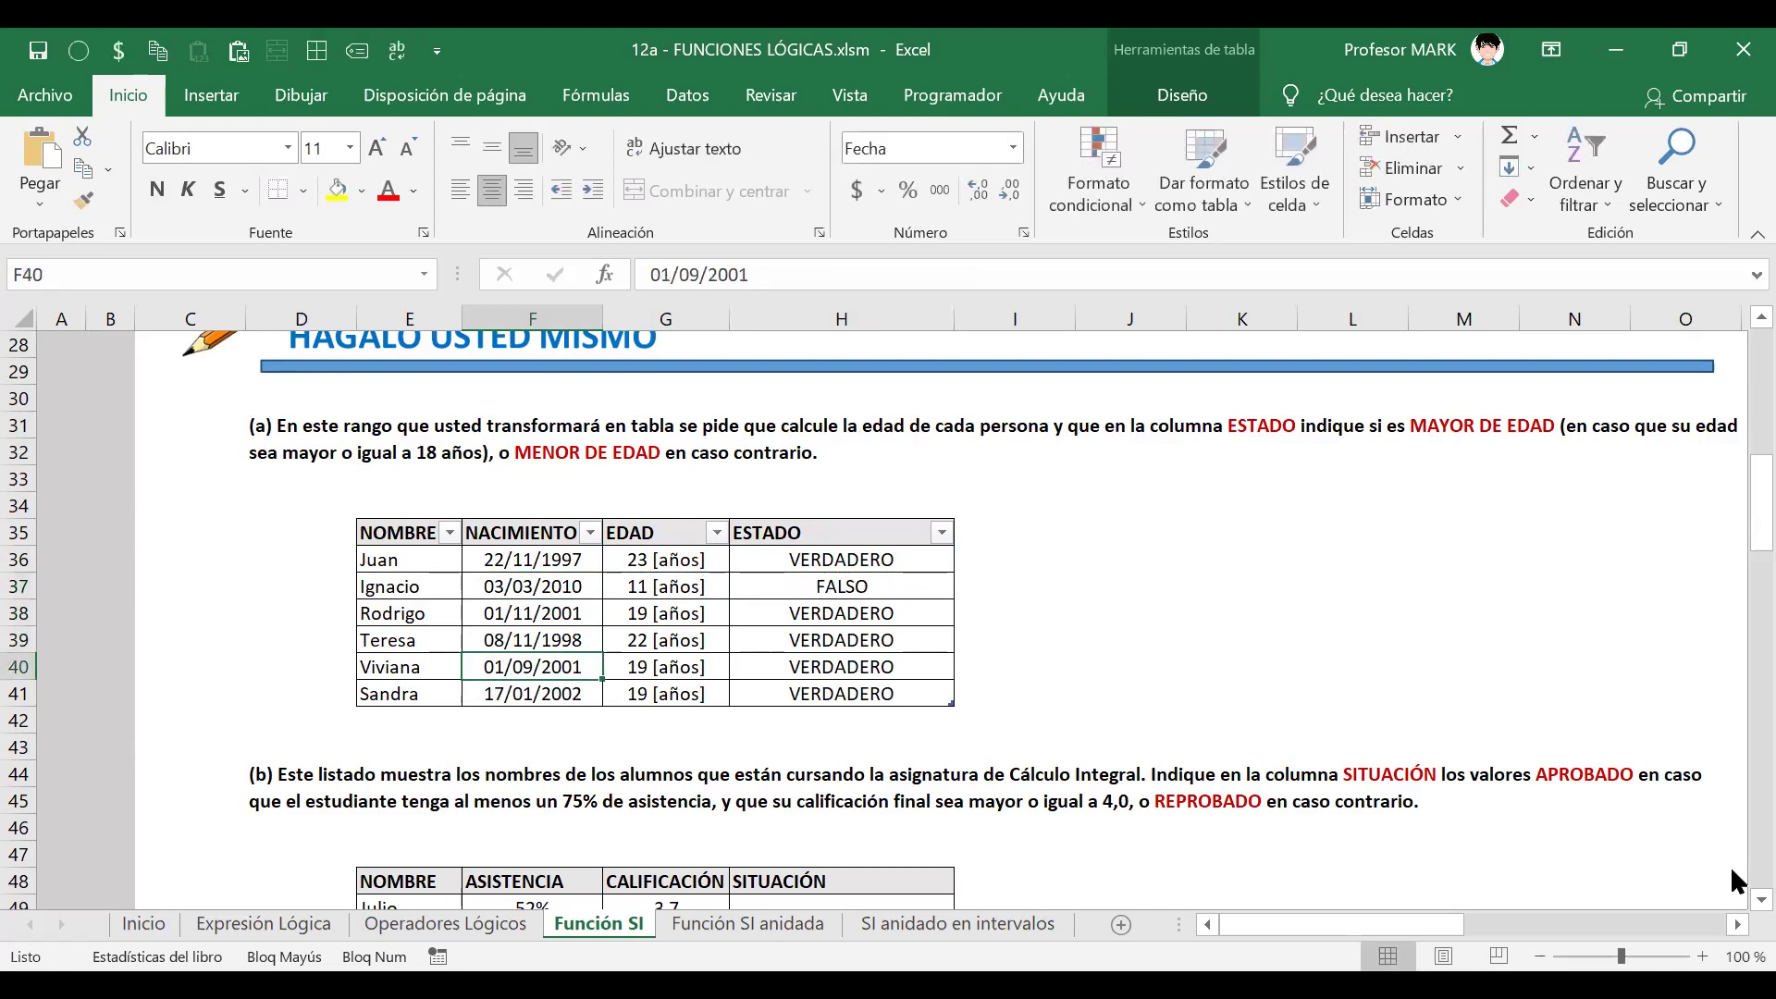
key("F2")
key("BackSpace")
key("BackSpace")
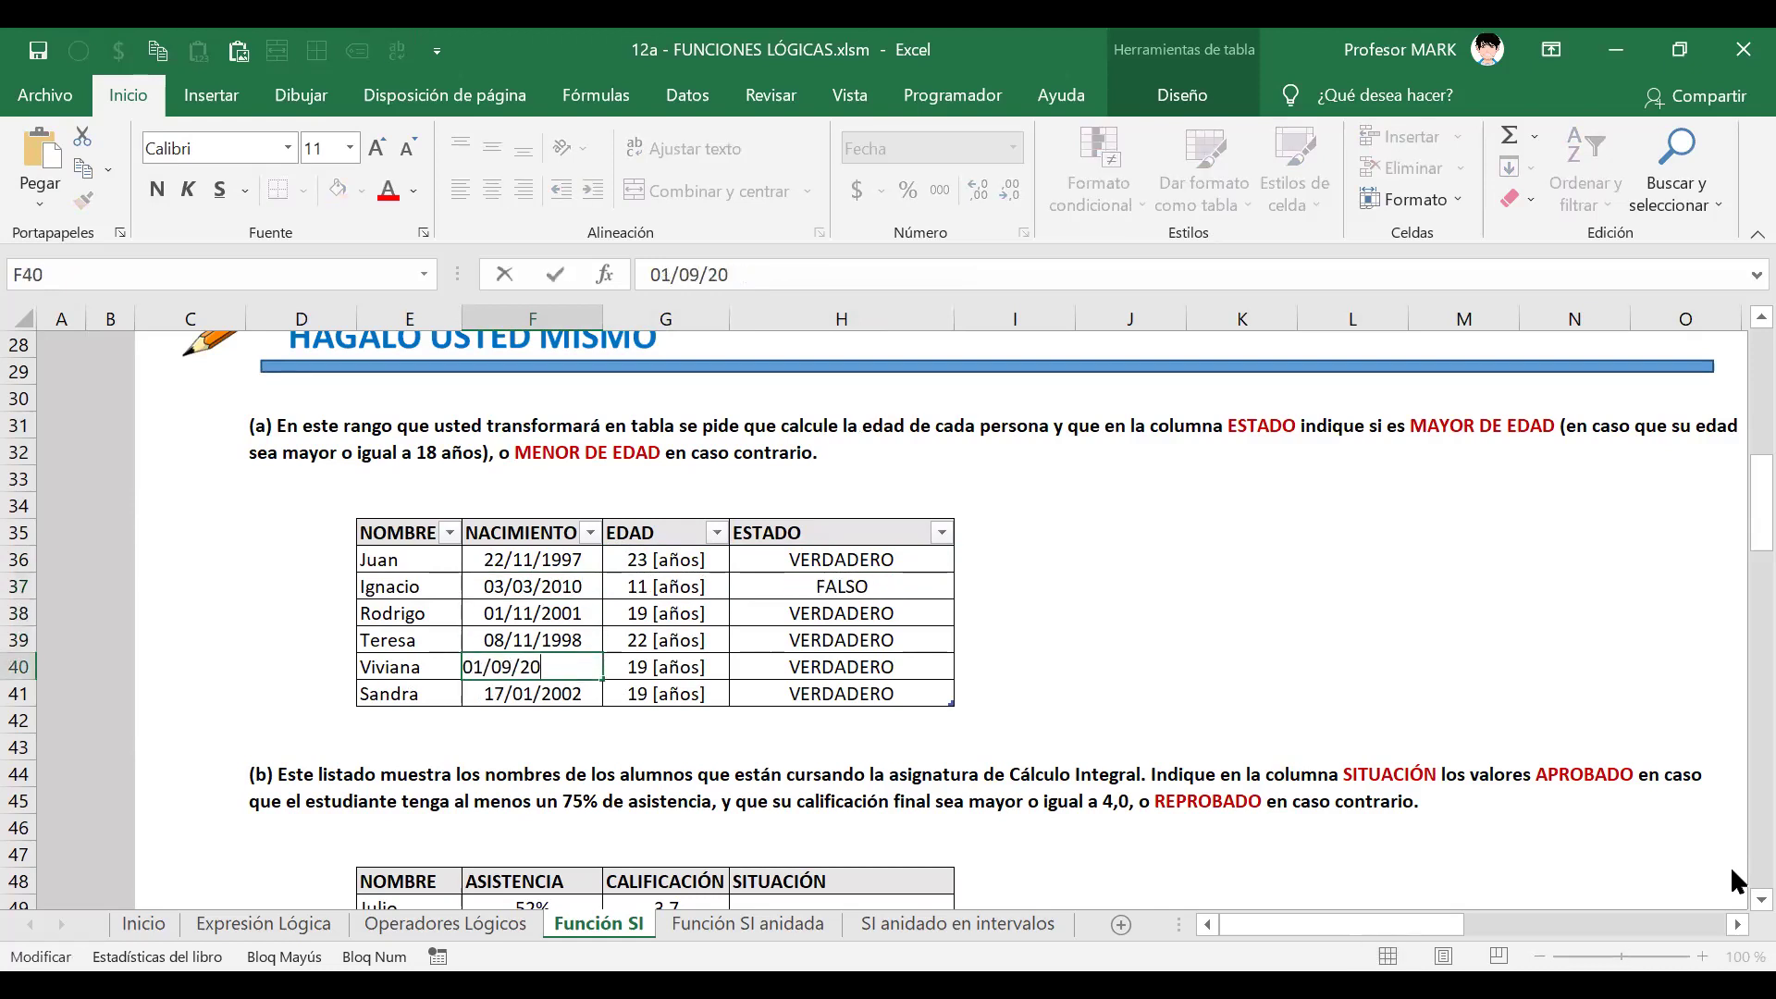
type("1")
type("7")
key("BackSpace")
key("BackSpace")
type("04")
key("Return")
- Review the ESTADO formulas in Juan's and Ignacio's rows, ending on cell H36
key("Up")
key("Up")
key("Up")
key("Up")
key("Up")
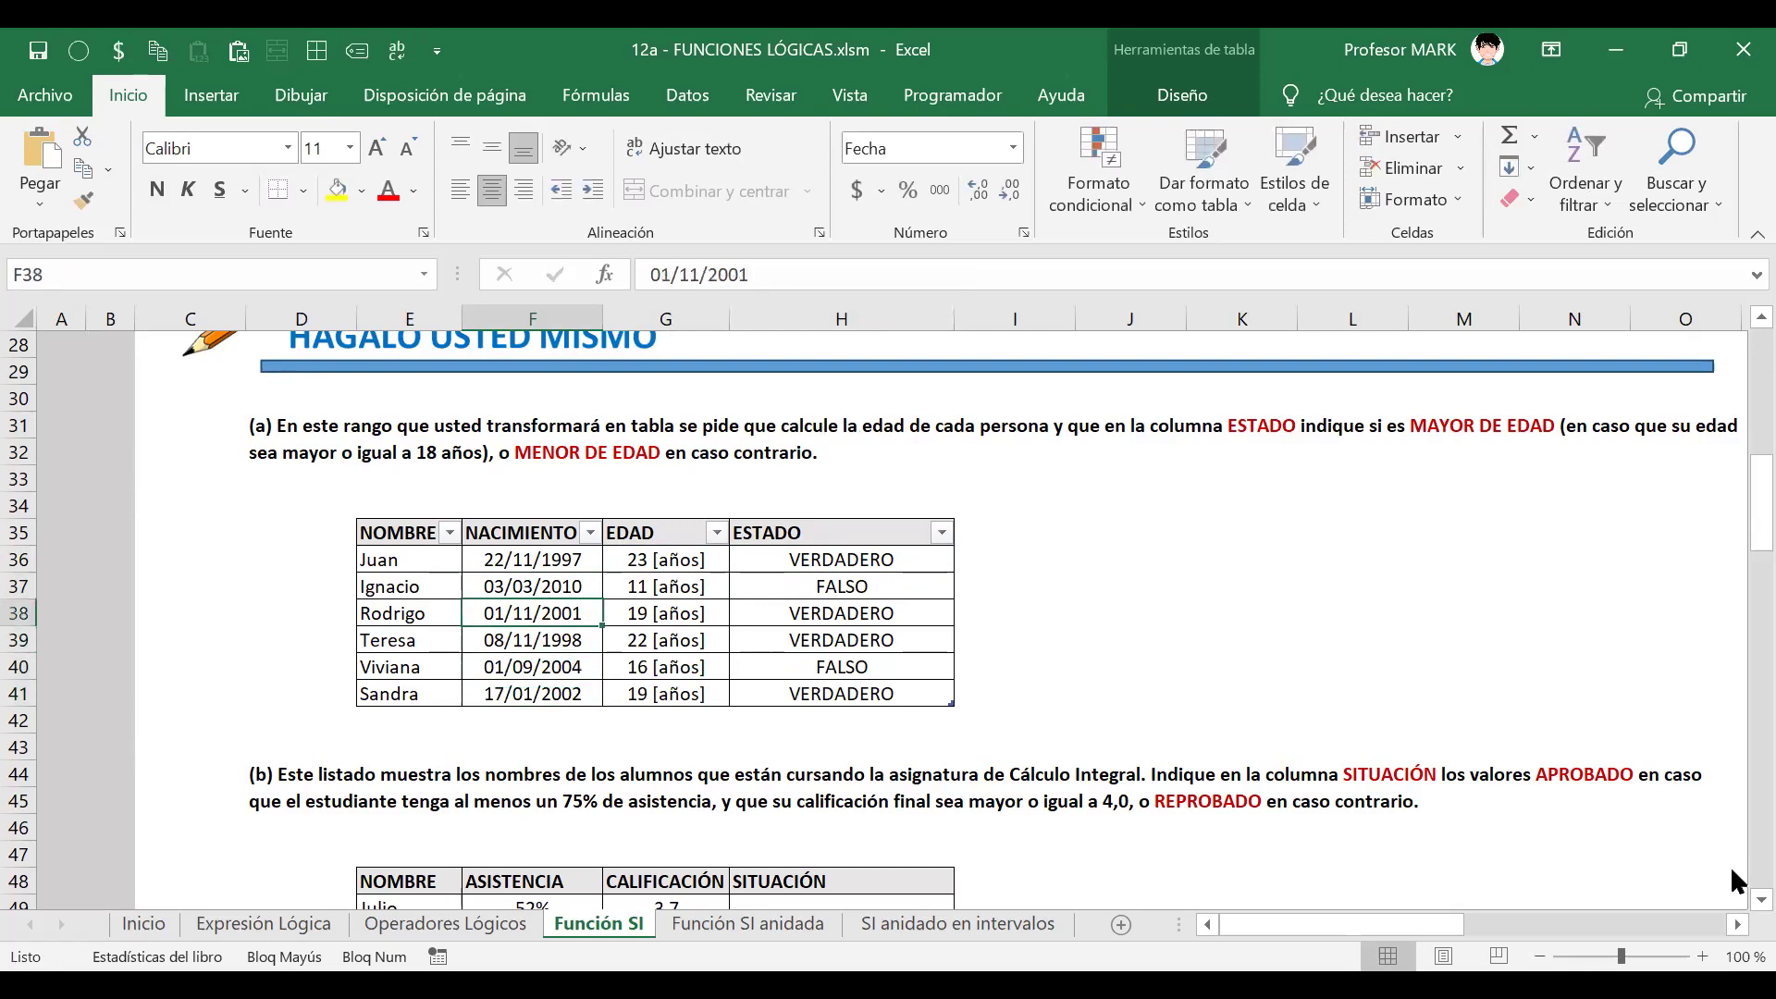
key("Right")
key("Right")
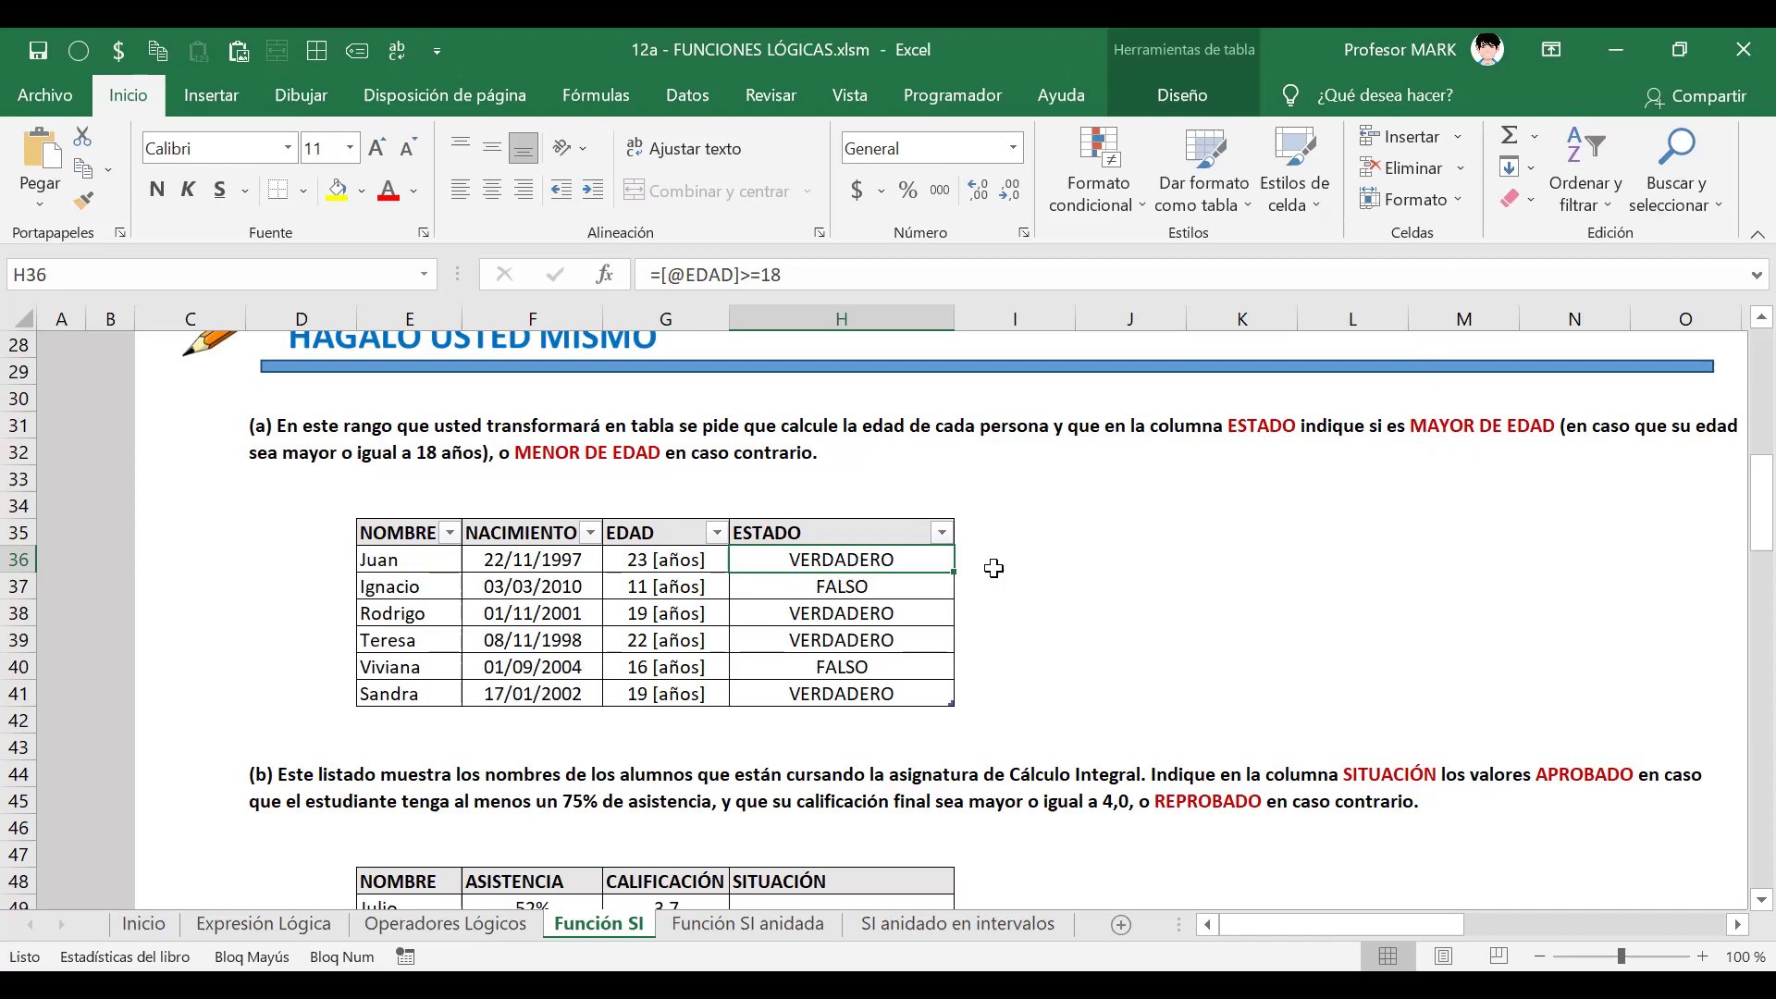
left_click(841, 589)
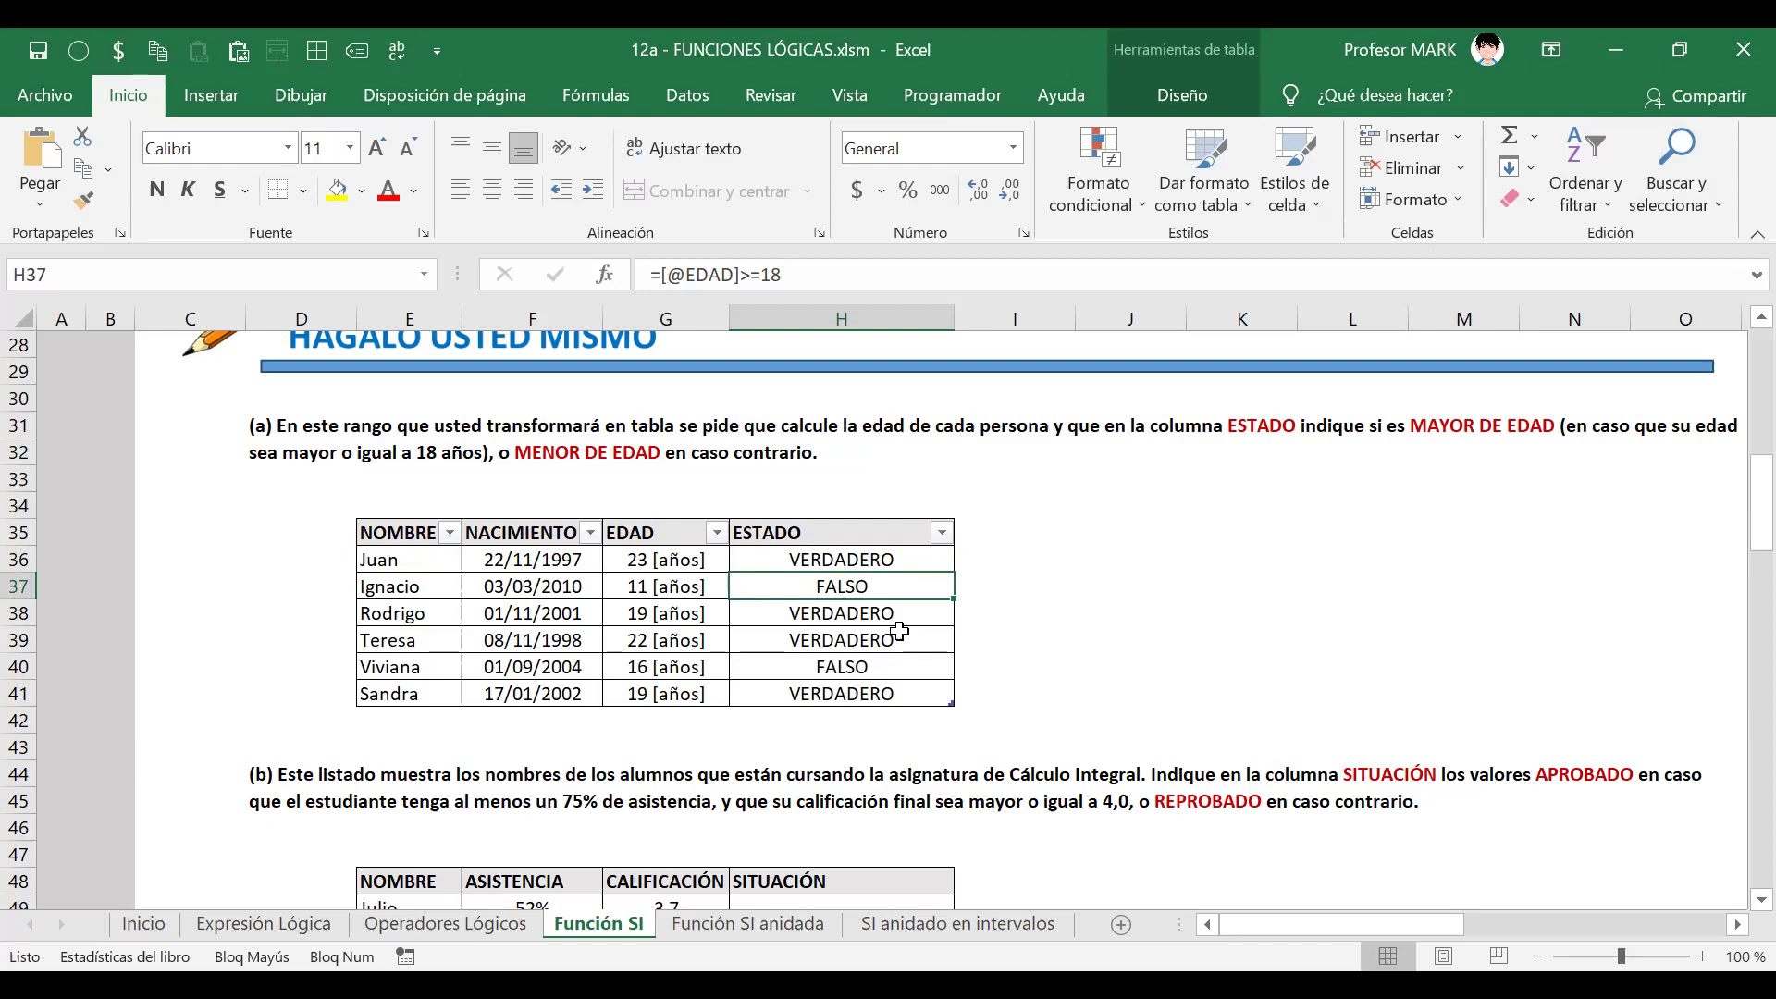
left_click(851, 558)
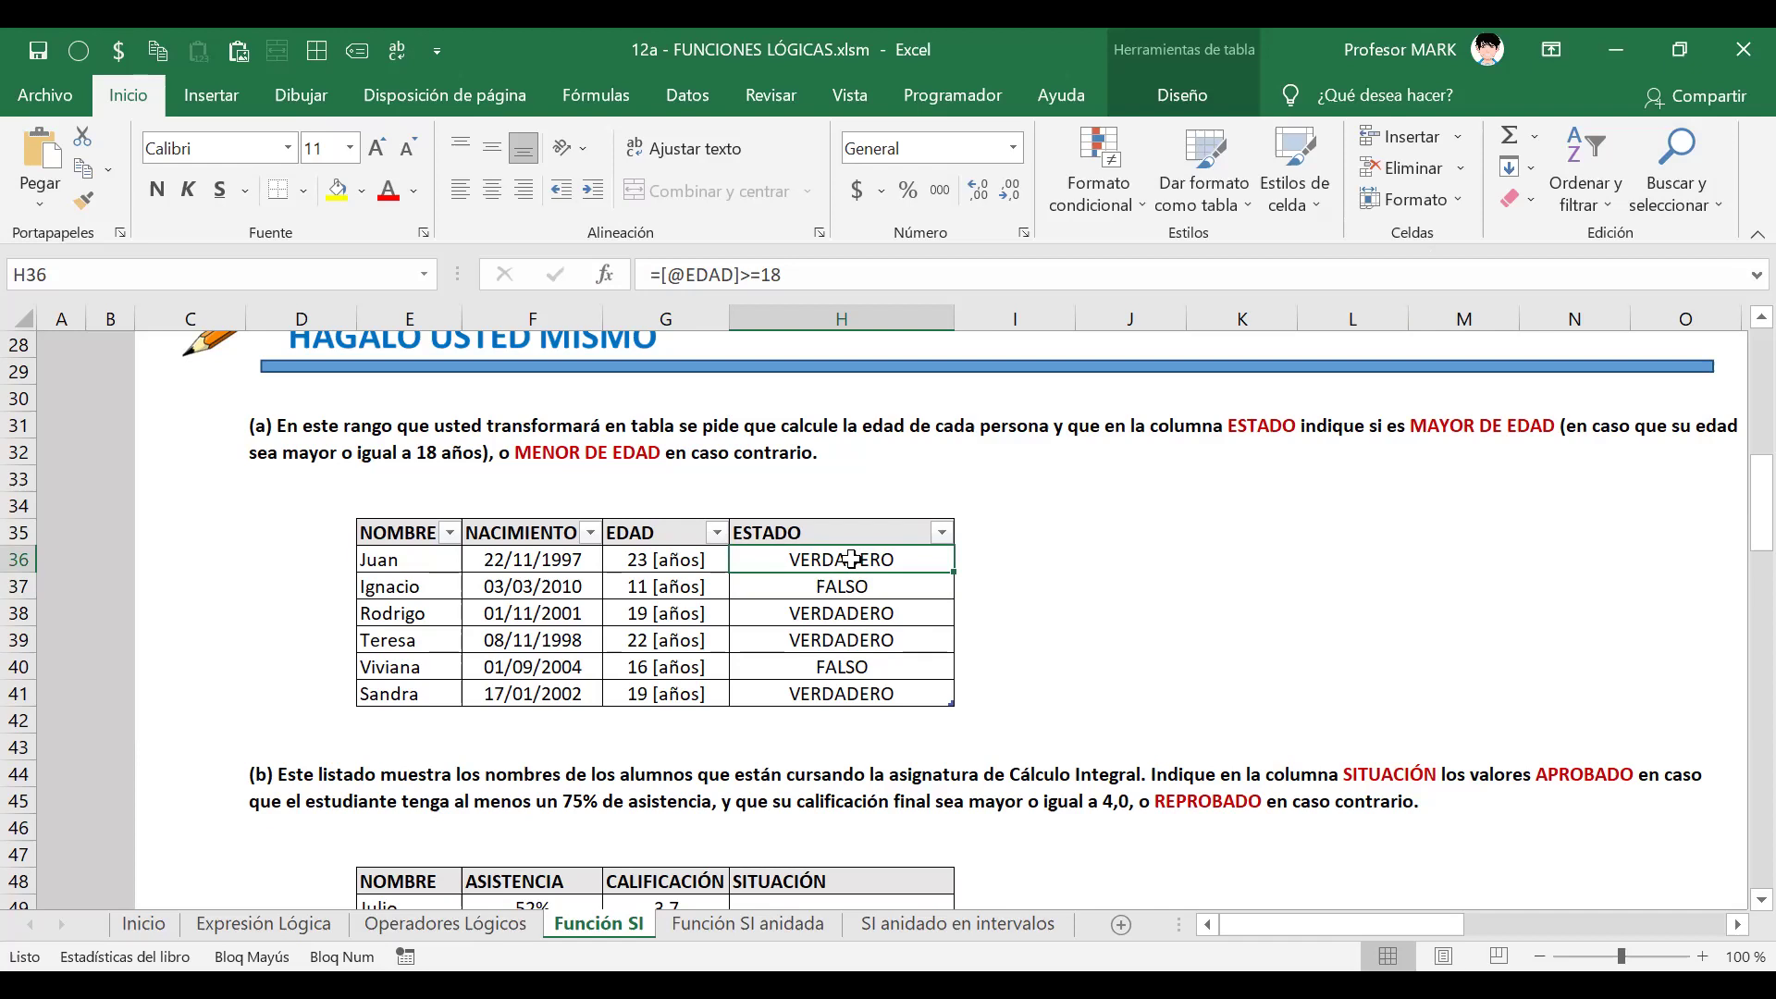
left_click(662, 275)
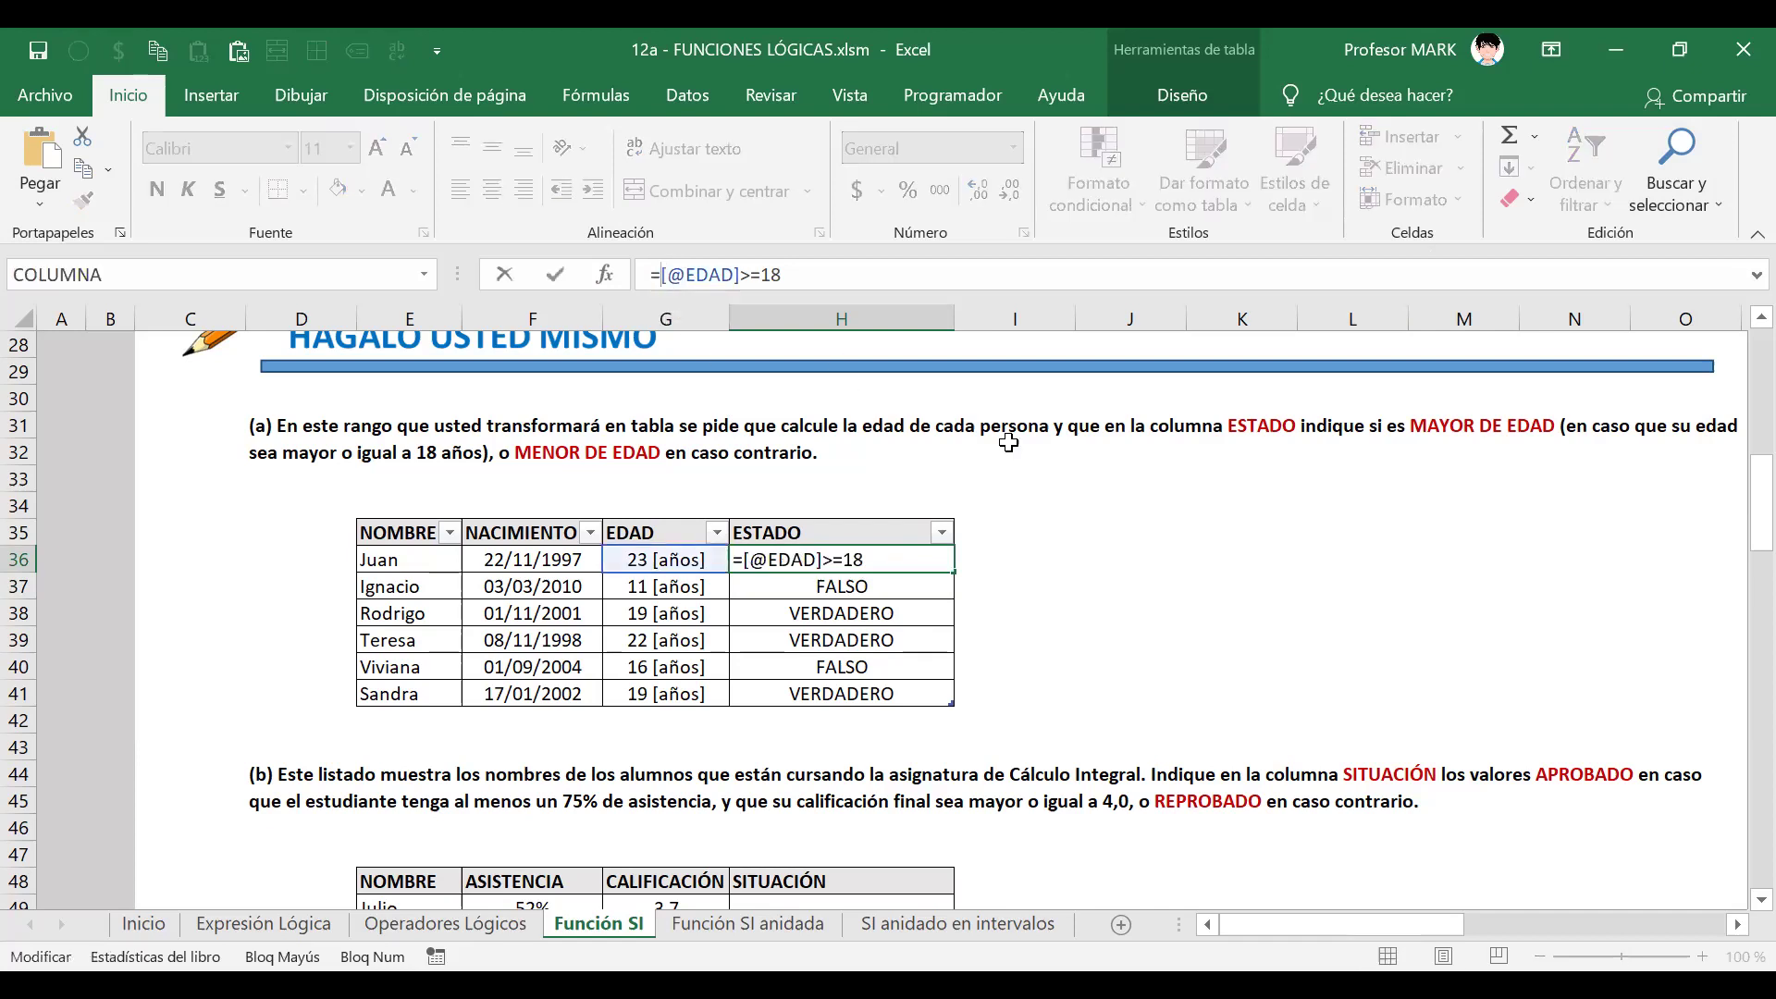
scroll(1009, 443, "up", 9)
scroll(1014, 674, "down", 6)
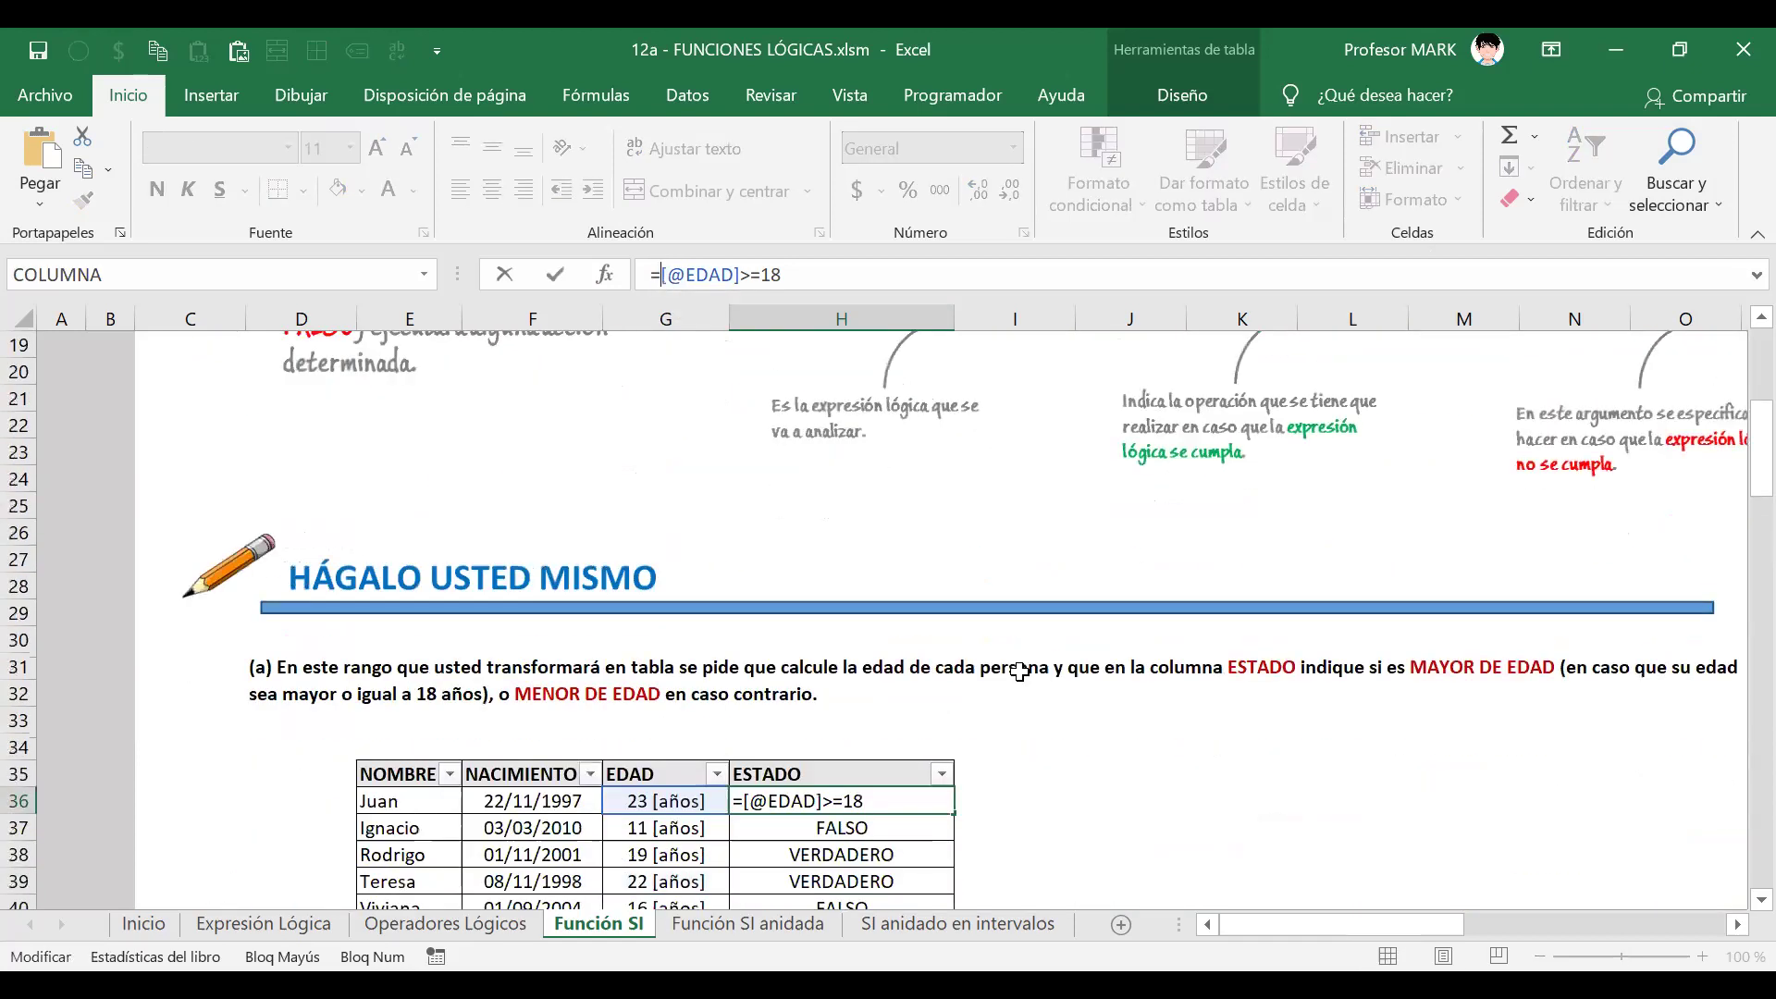
scroll(1019, 671, "down", 3)
type("S")
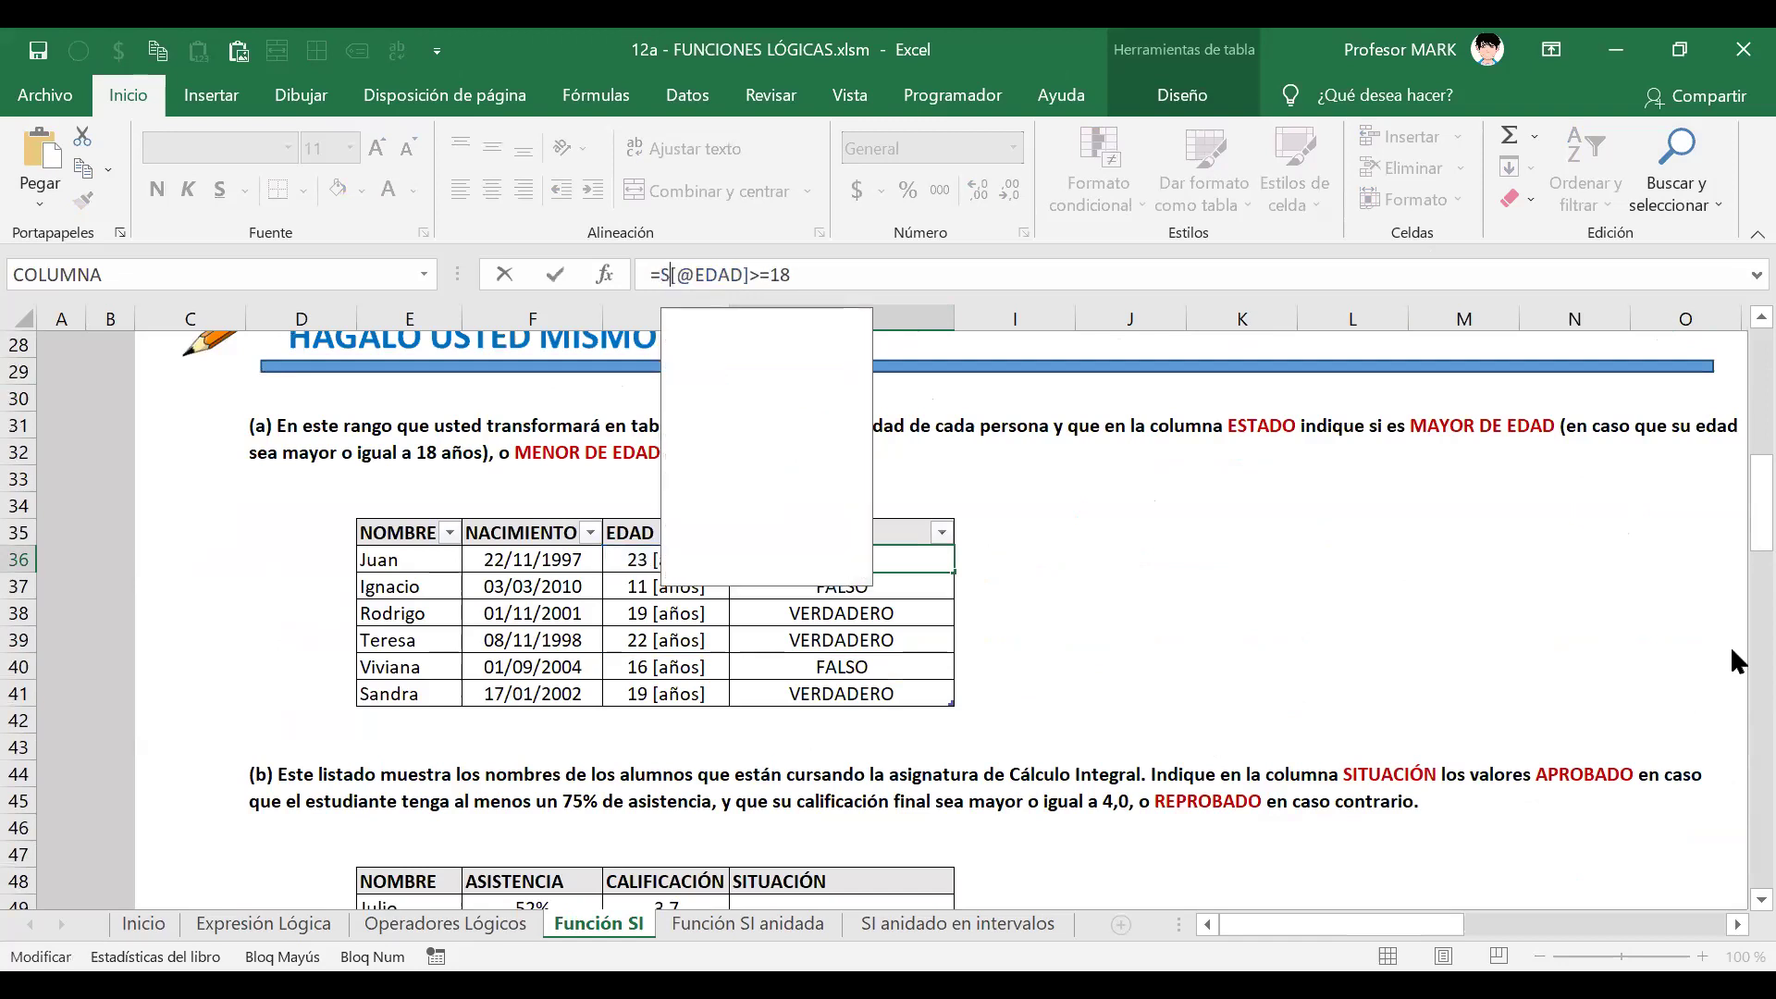
type("I(")
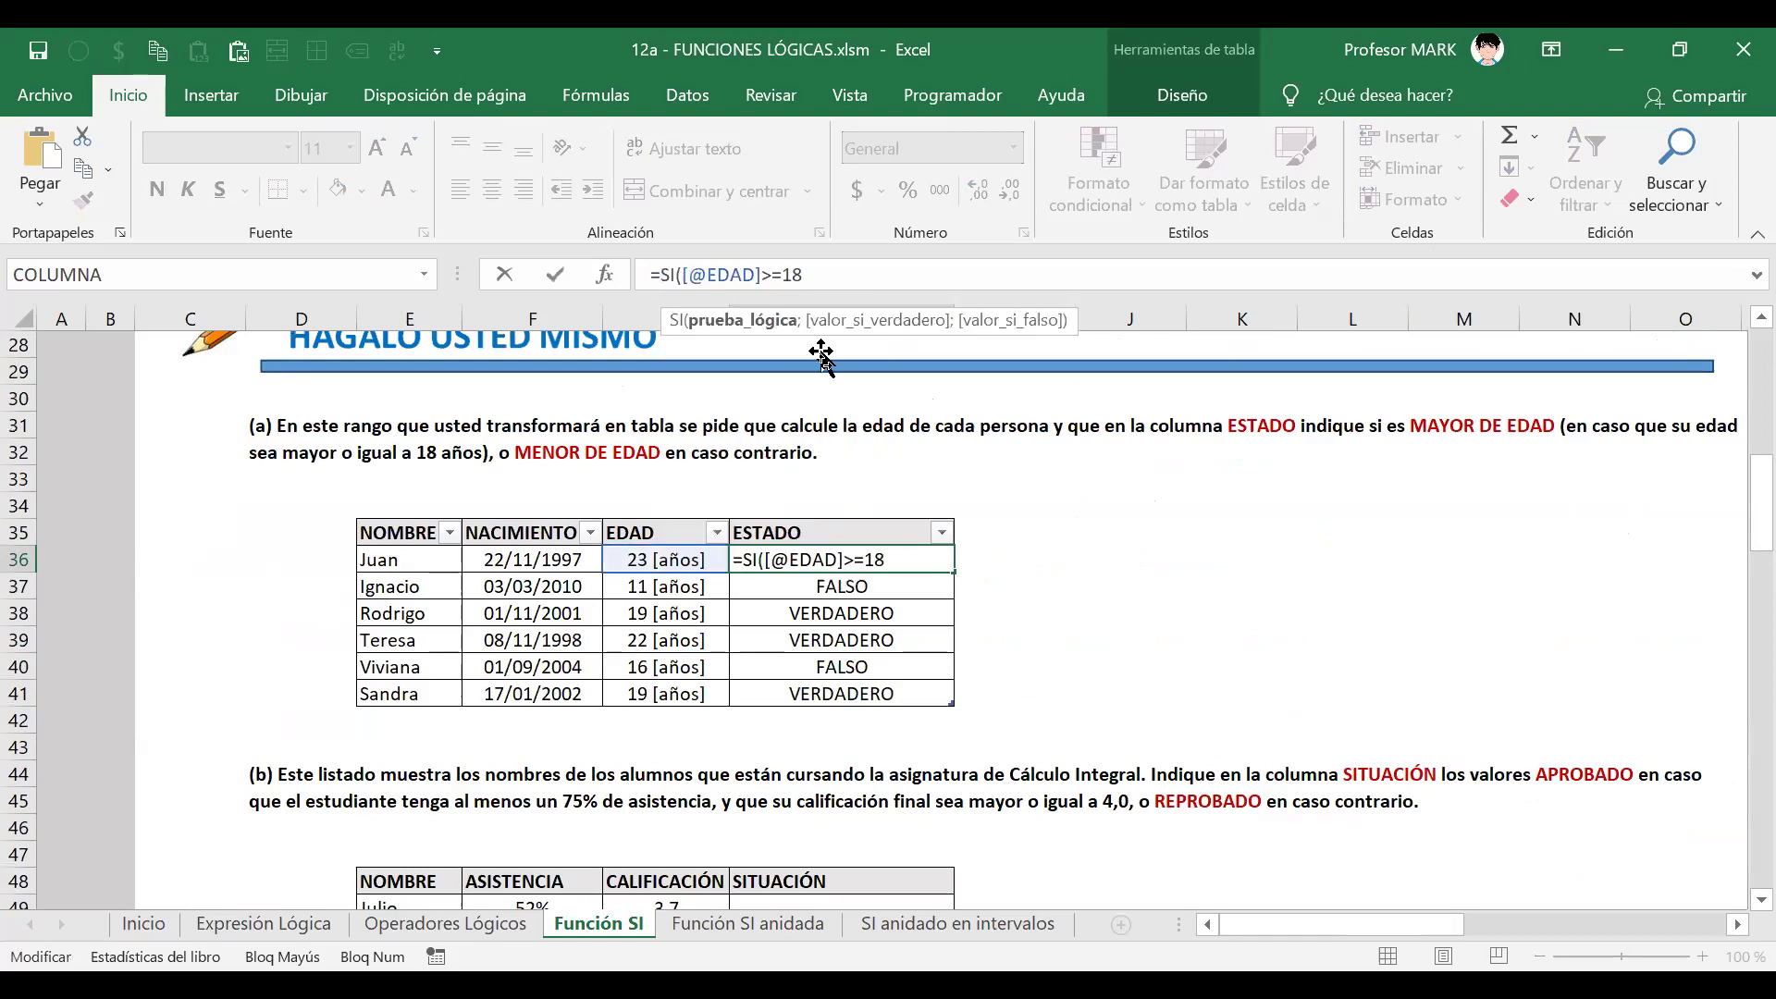
left_click(725, 333)
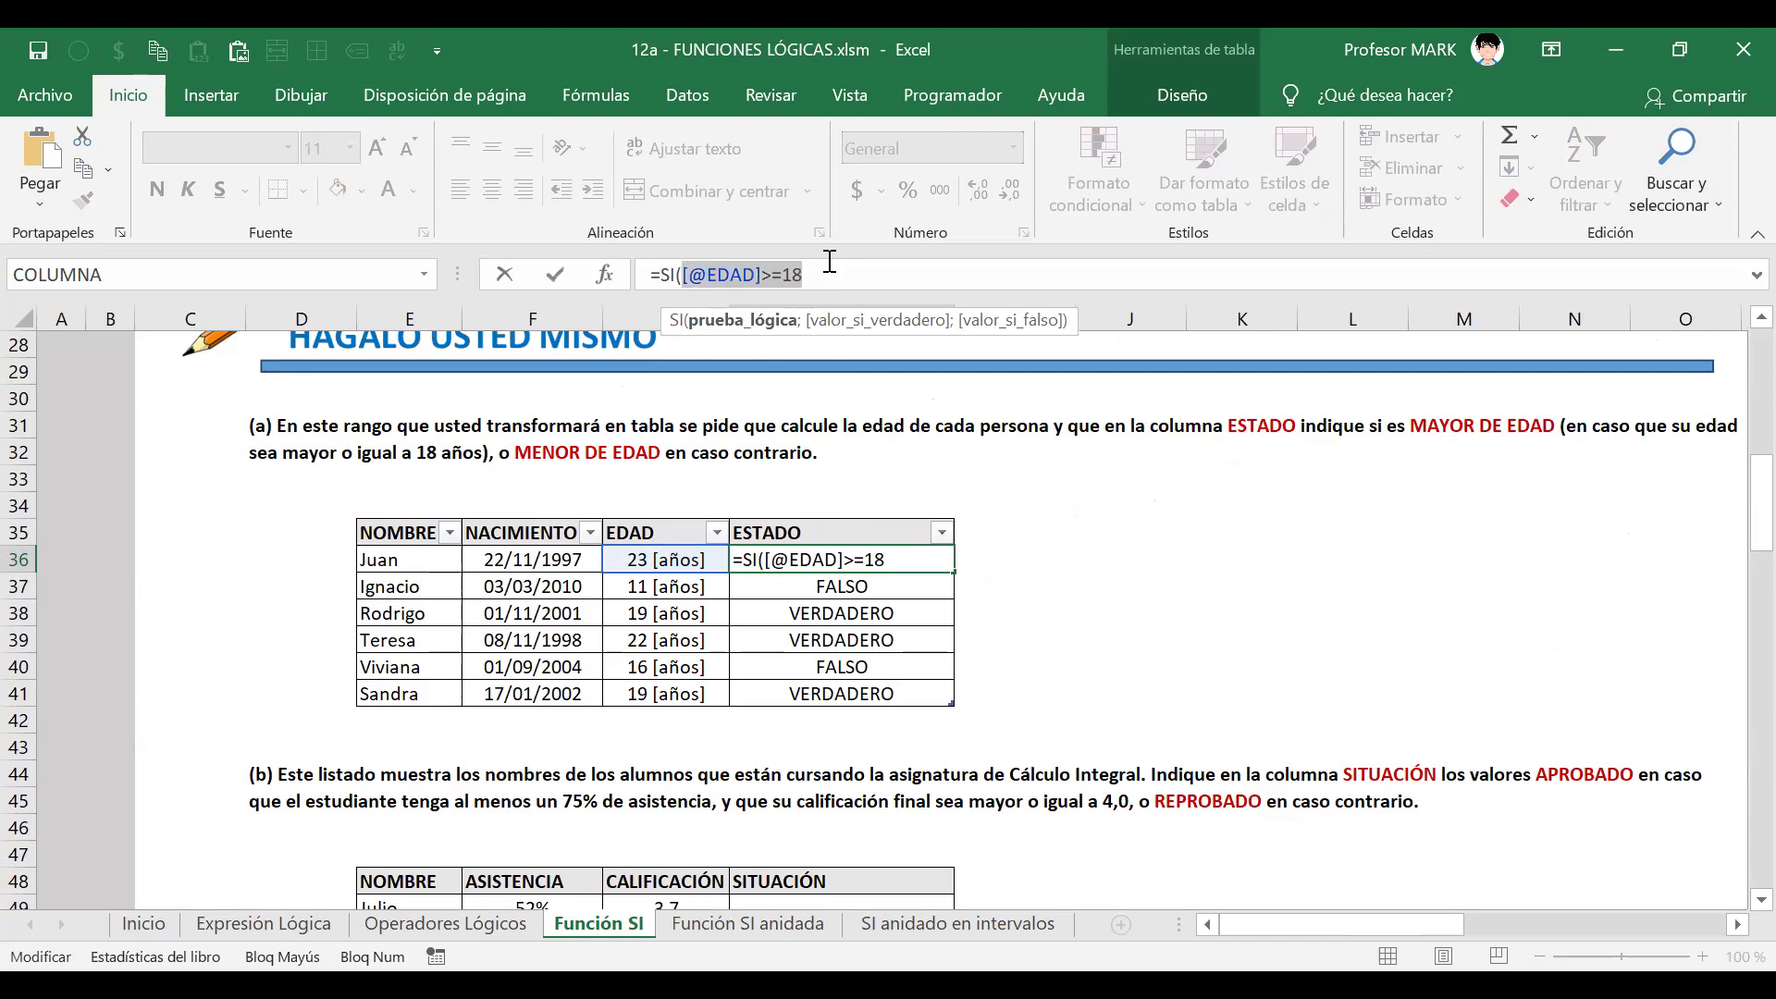
key("Right")
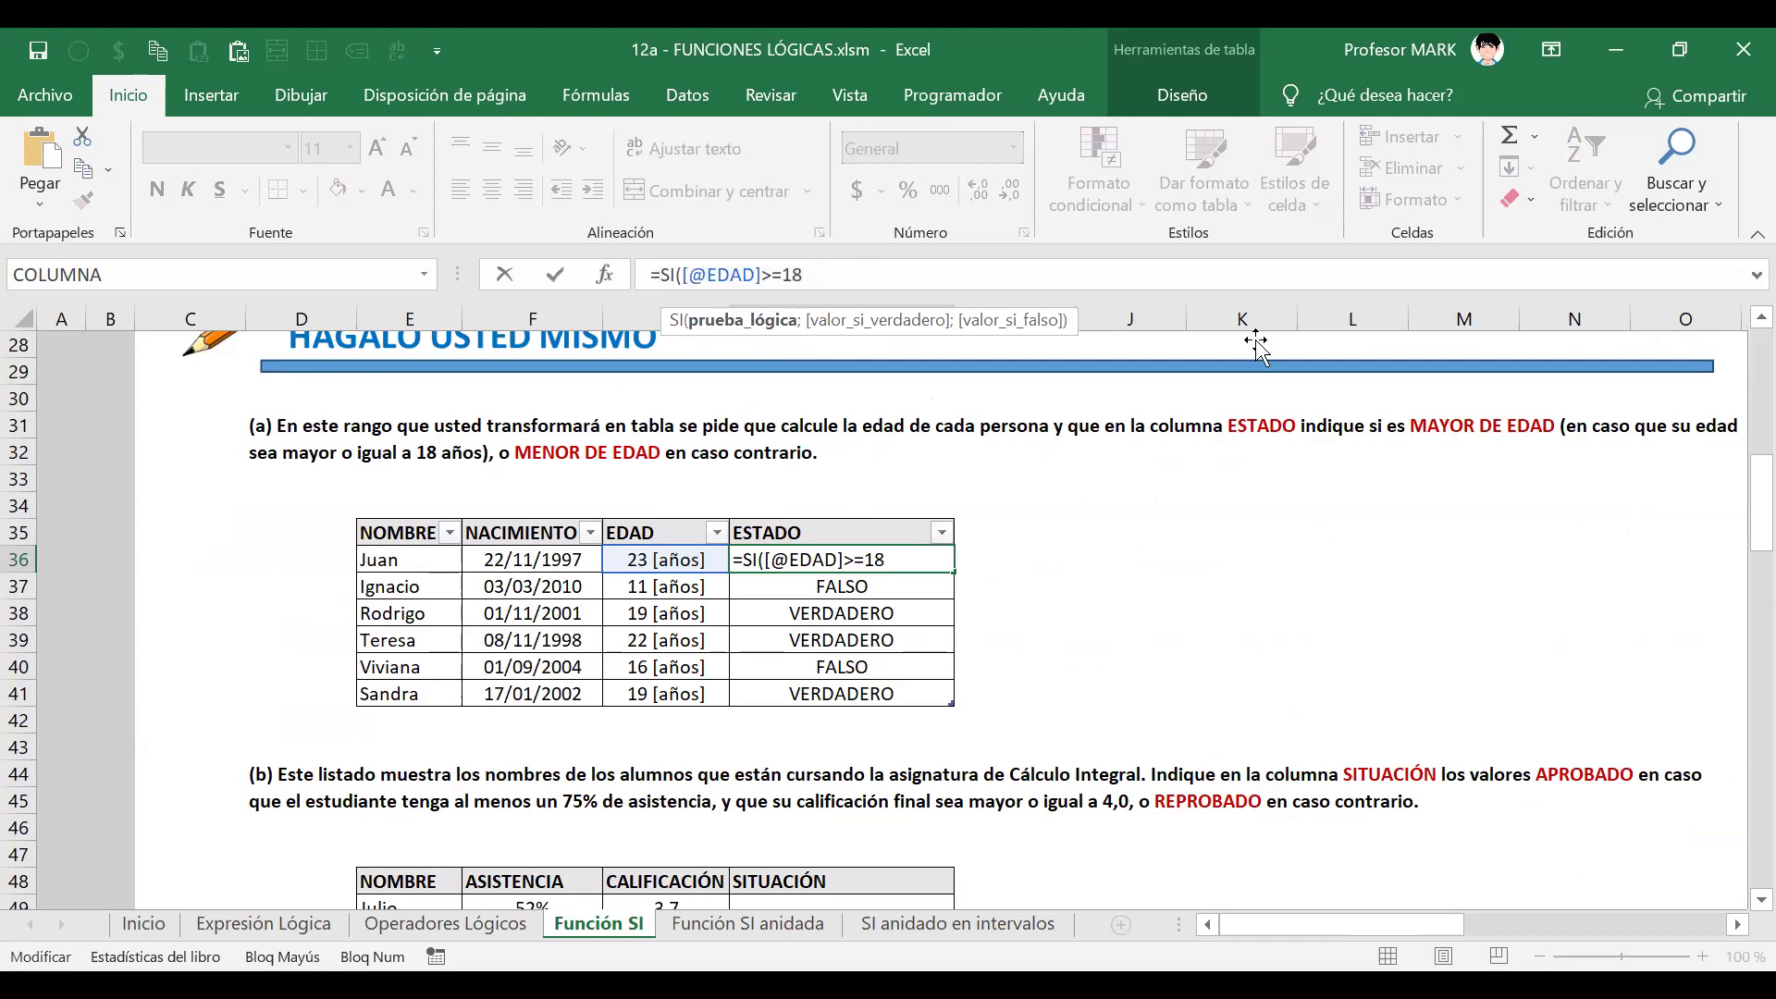
type(";")
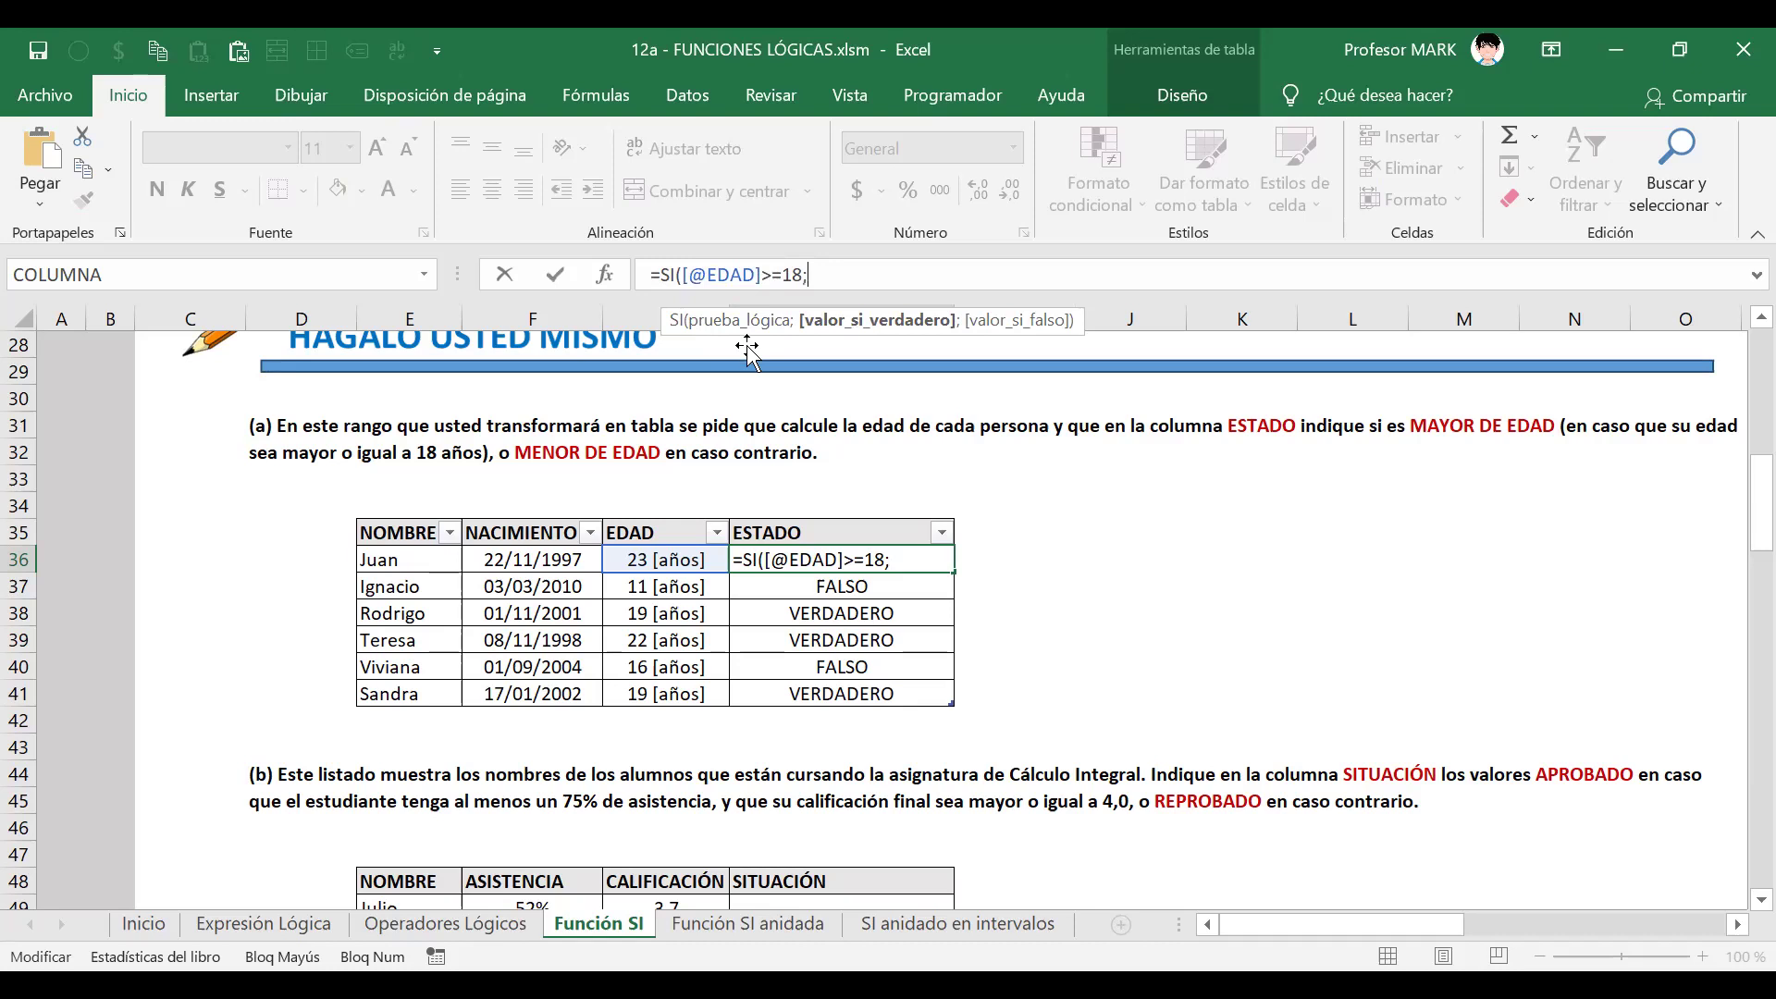
- Add the "MAYOR DE EDAD" and "MENOR DE EDAD" results and fill the ESTADO column
key("Caps_Lock")
type("\"")
key("Caps_Lock")
type("MAYOR DE EDAD\"")
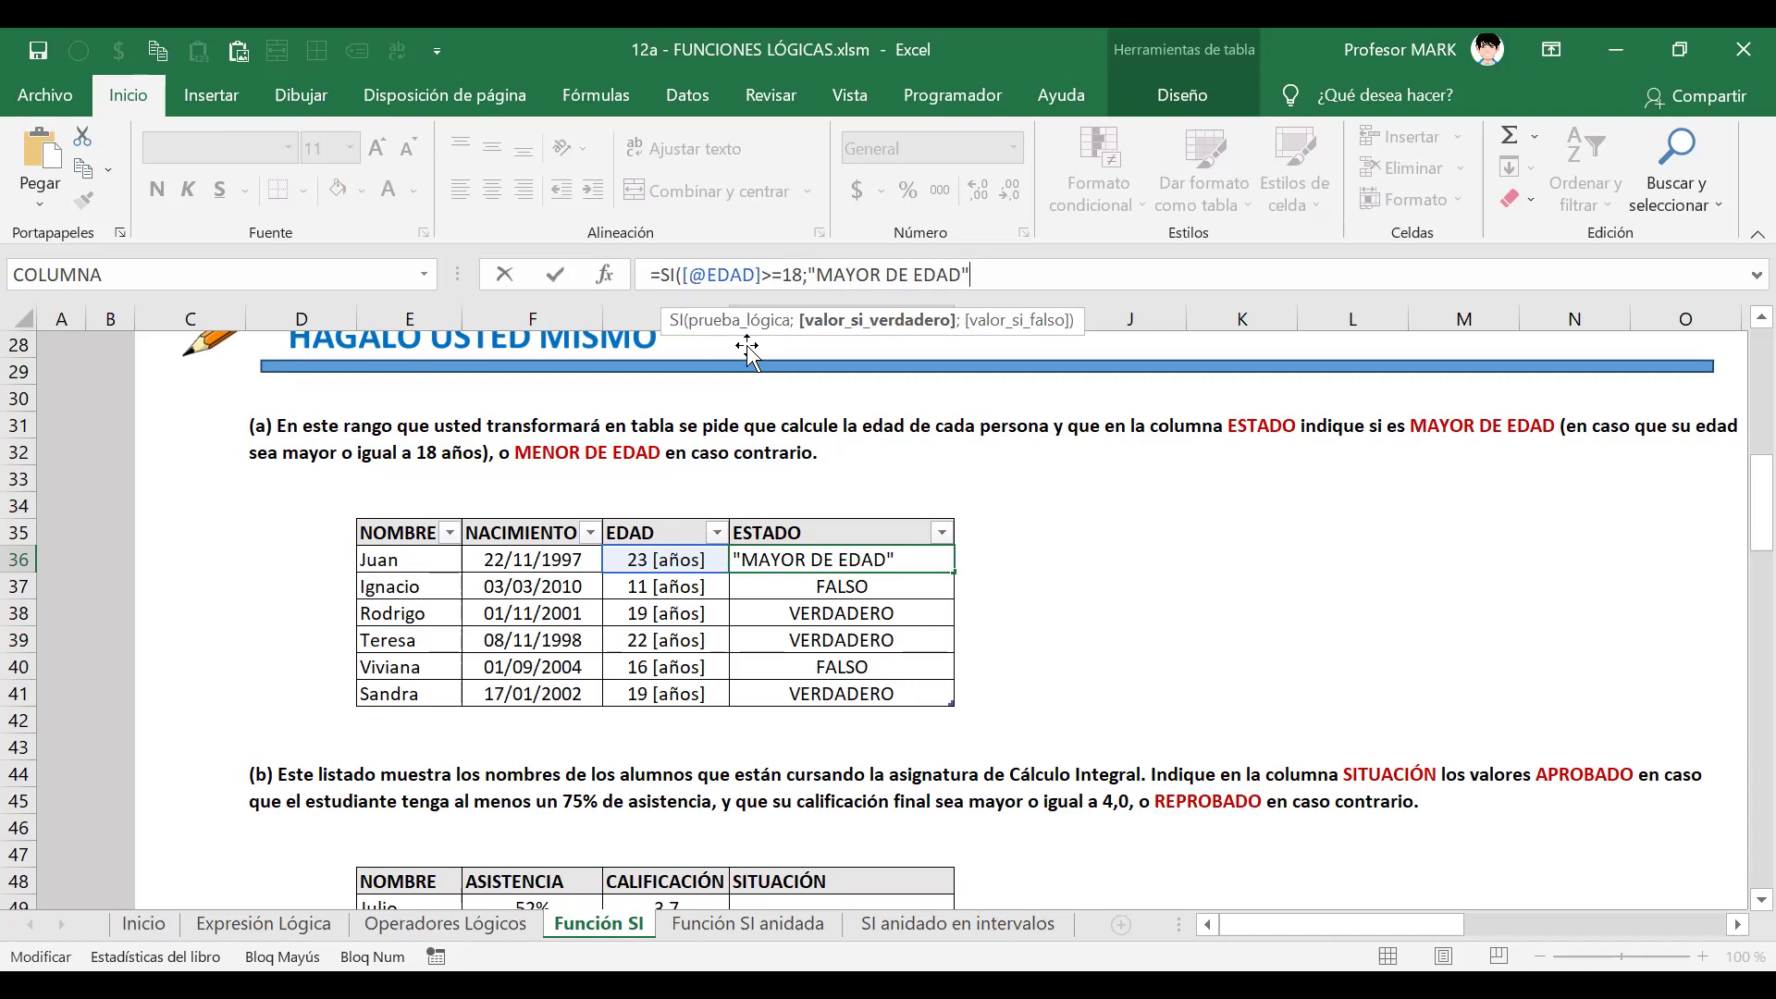
type(";")
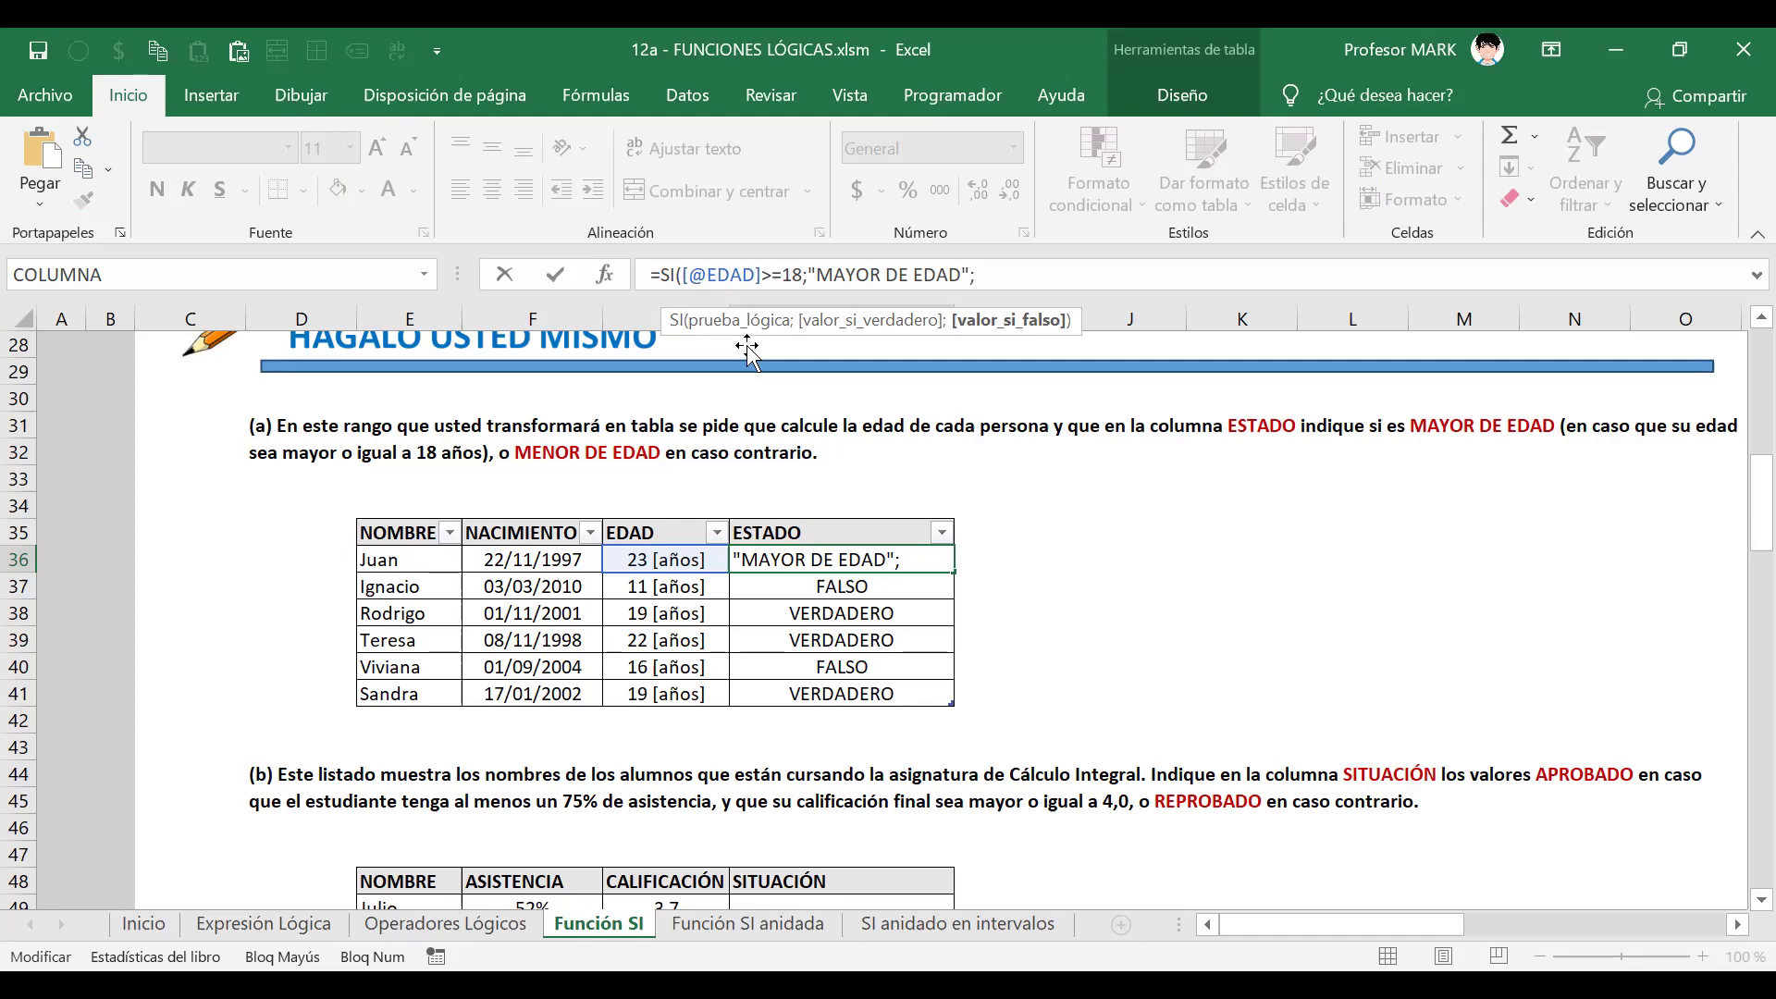
type("\"")
type("MENOR DE EDAD\"")
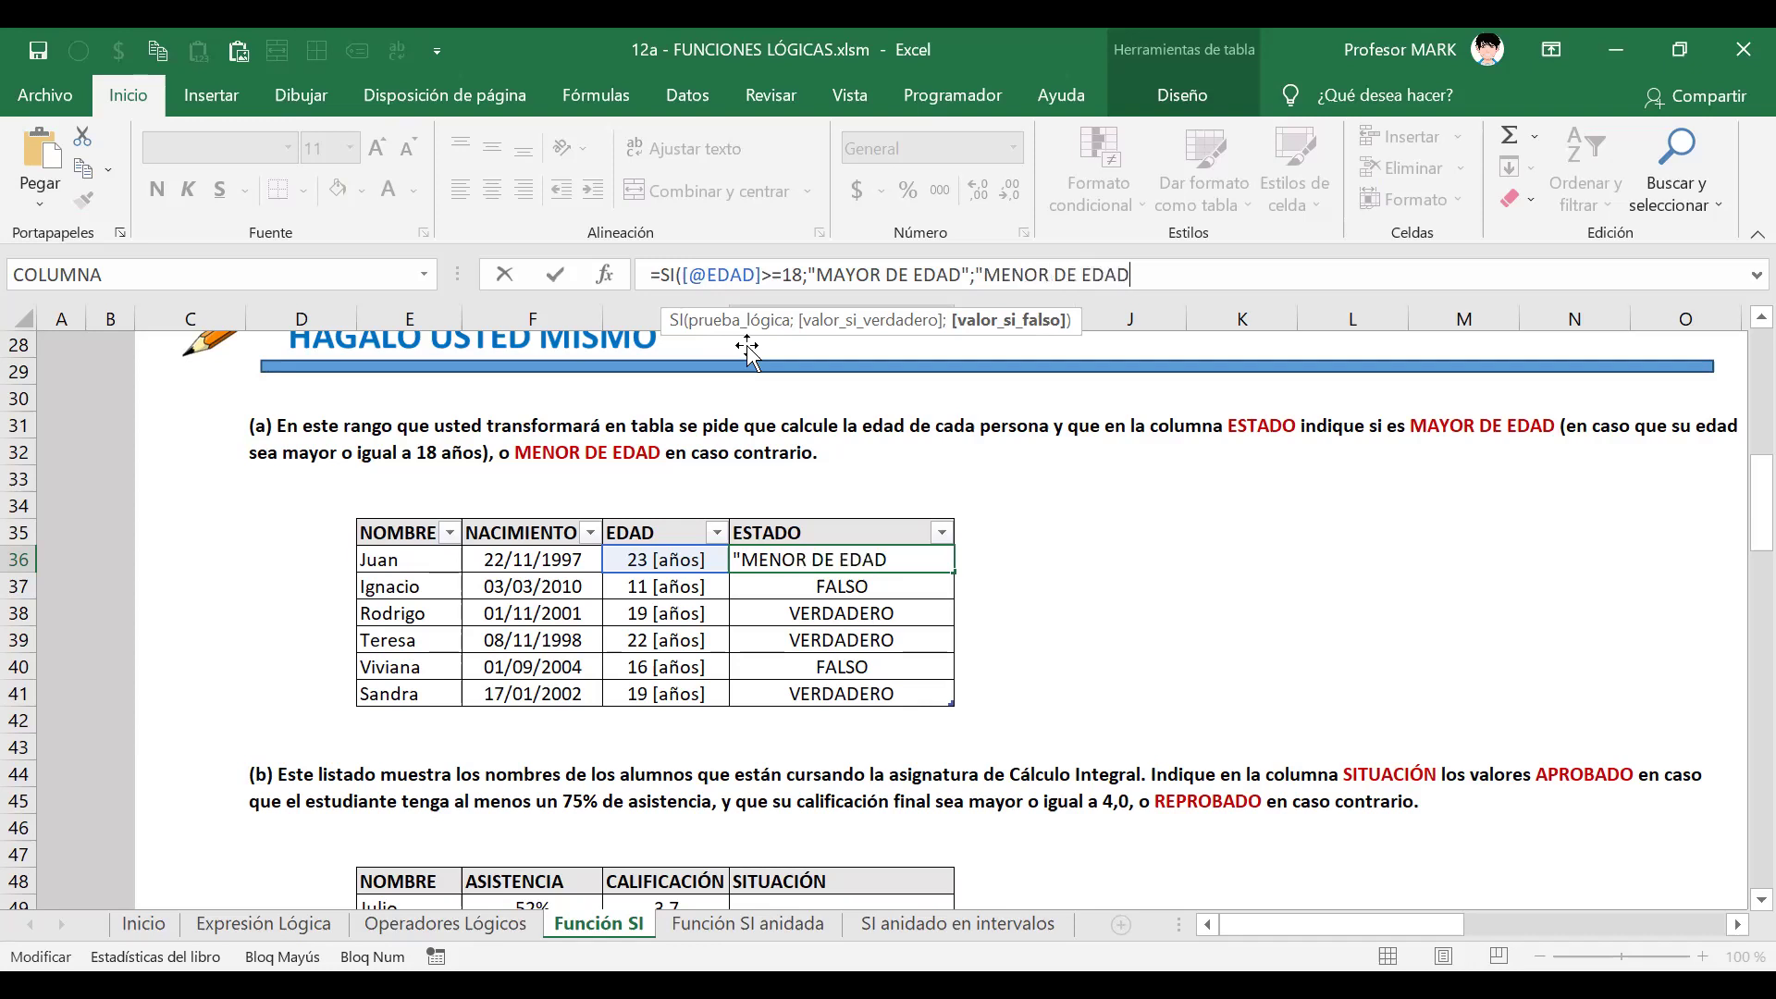
type(")")
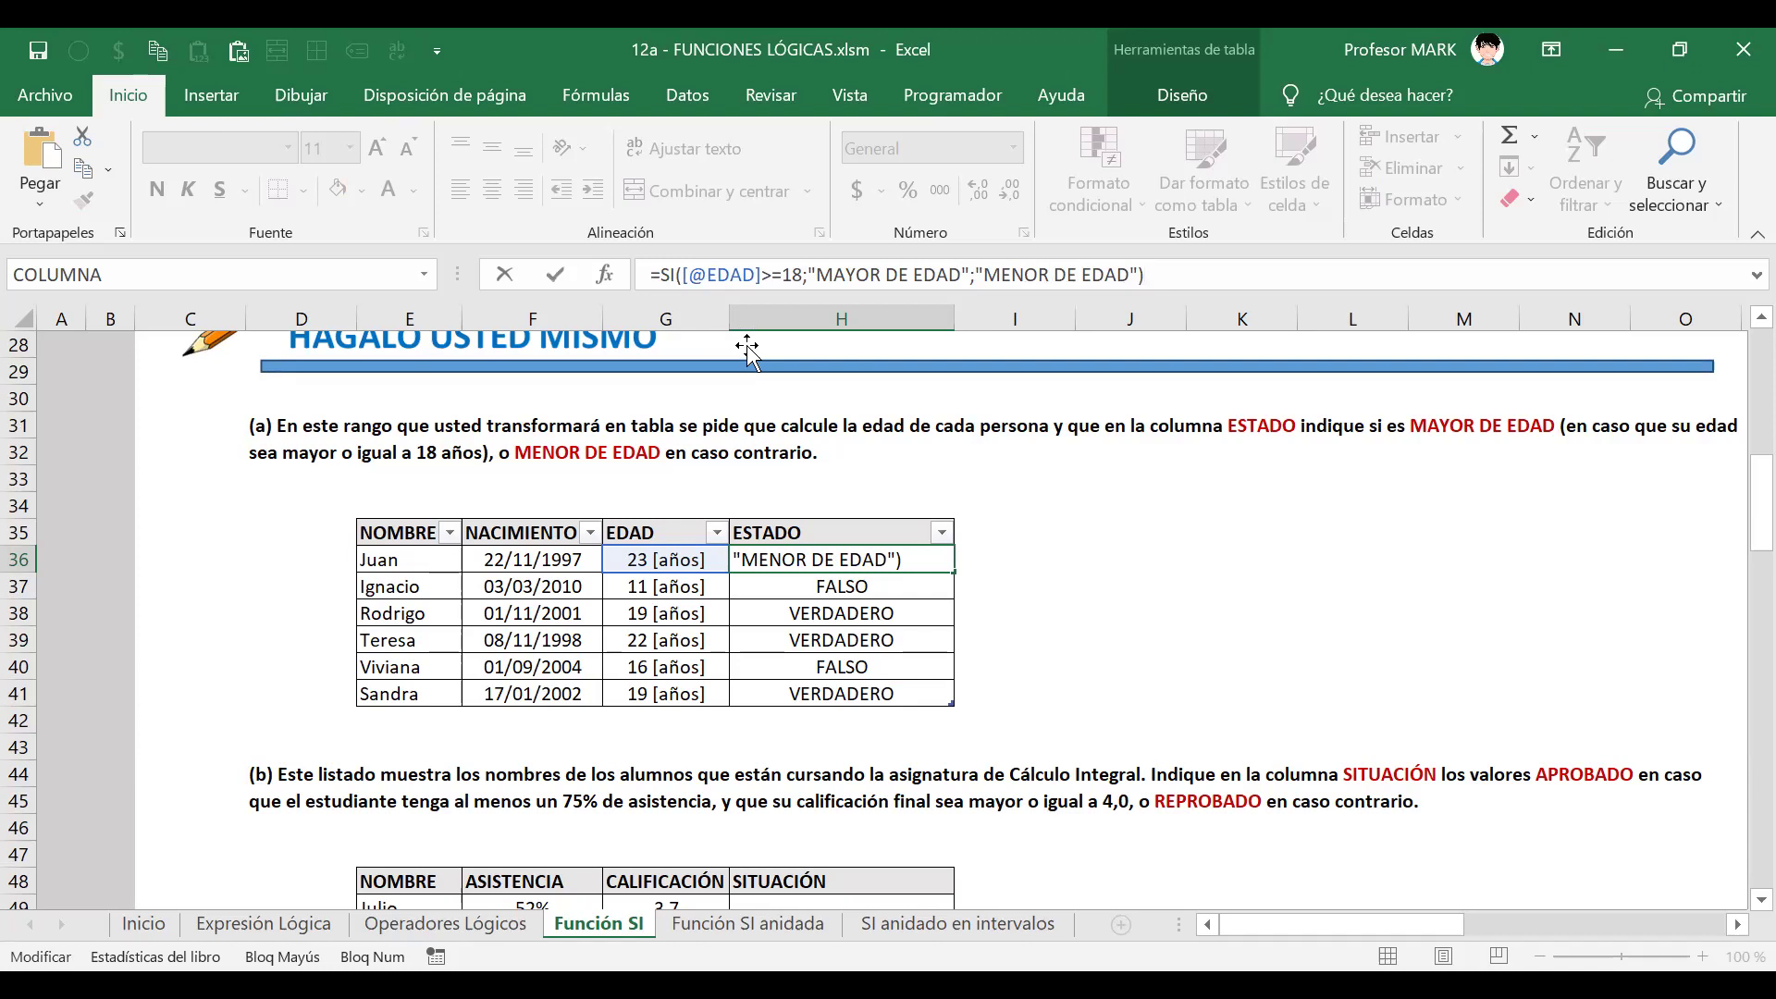
key("Return")
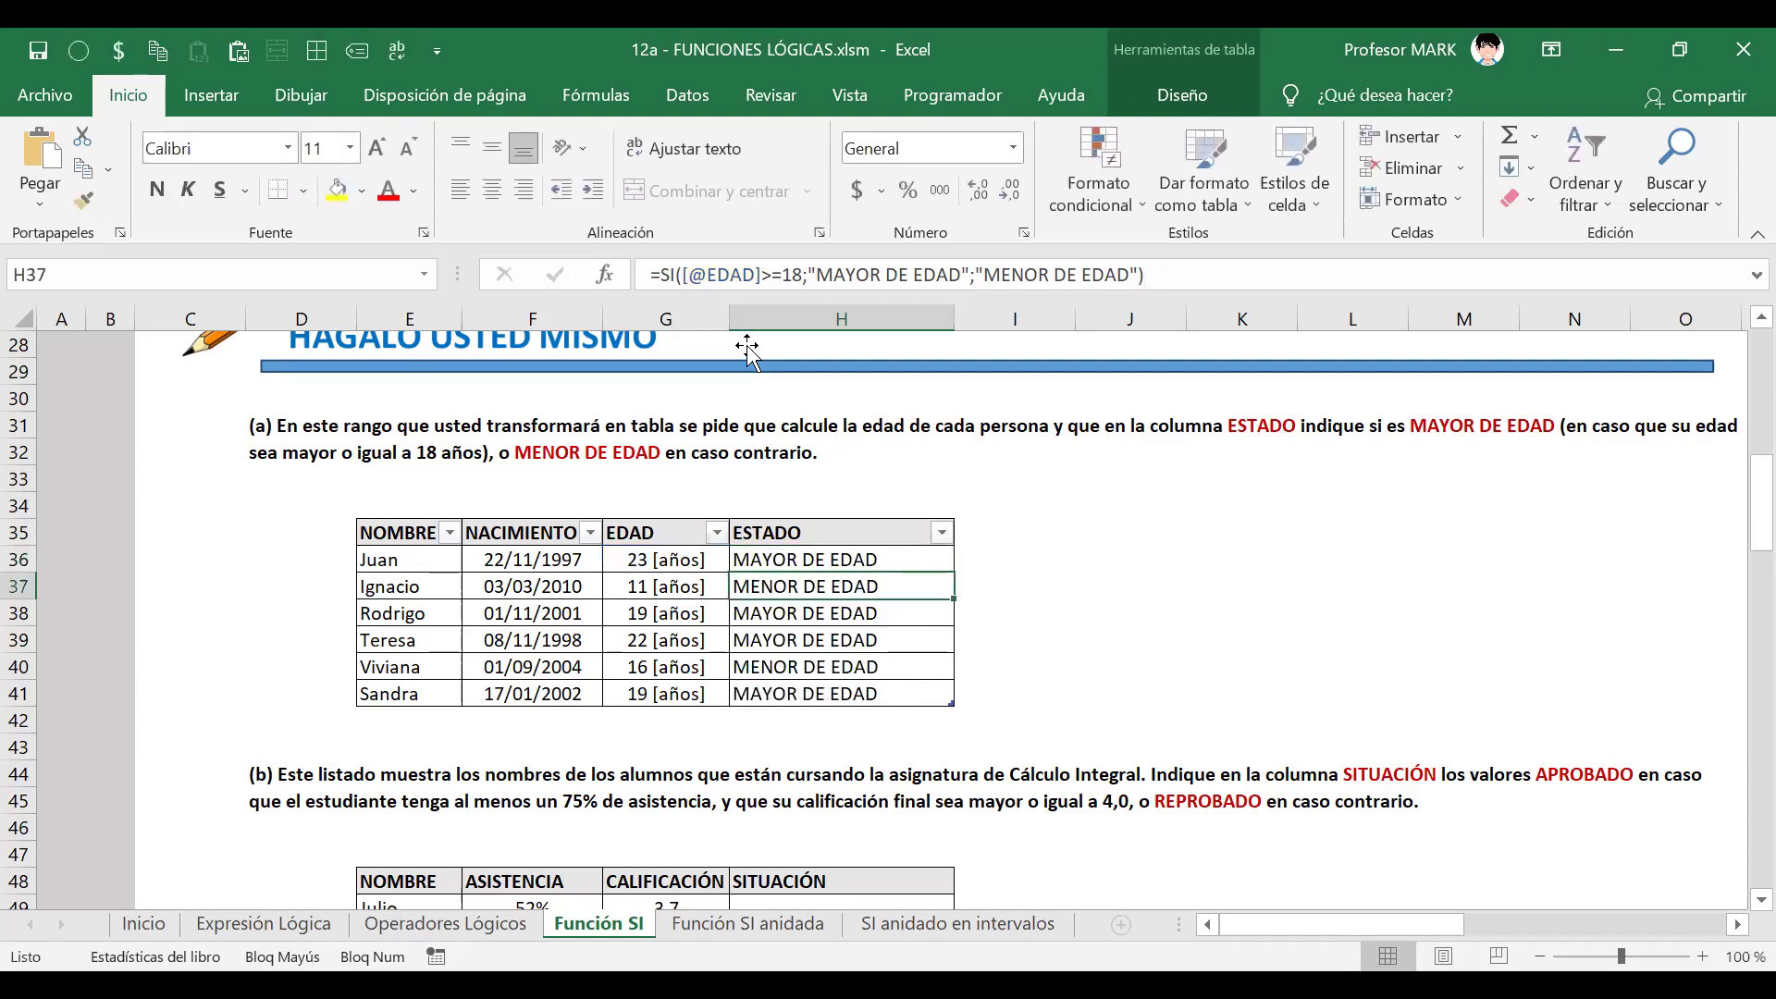
key("Up")
key("Down")
key("Down")
key("Down")
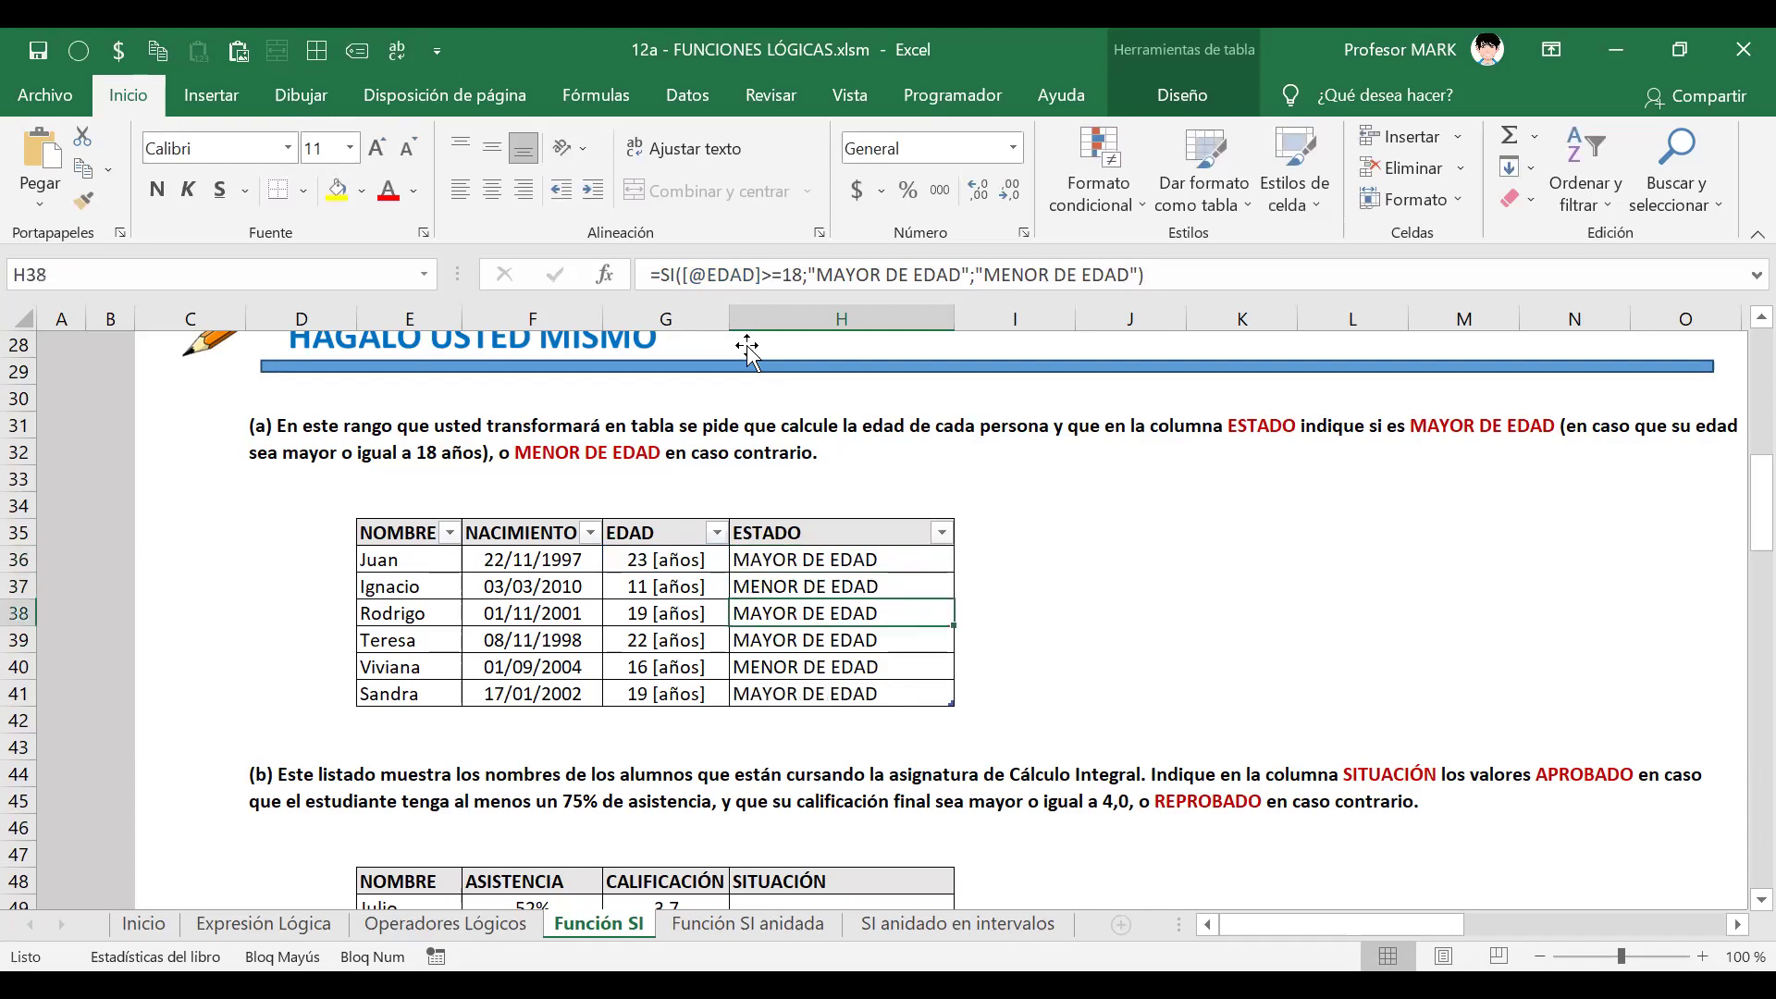
key("Up")
key("Up")
key("Up")
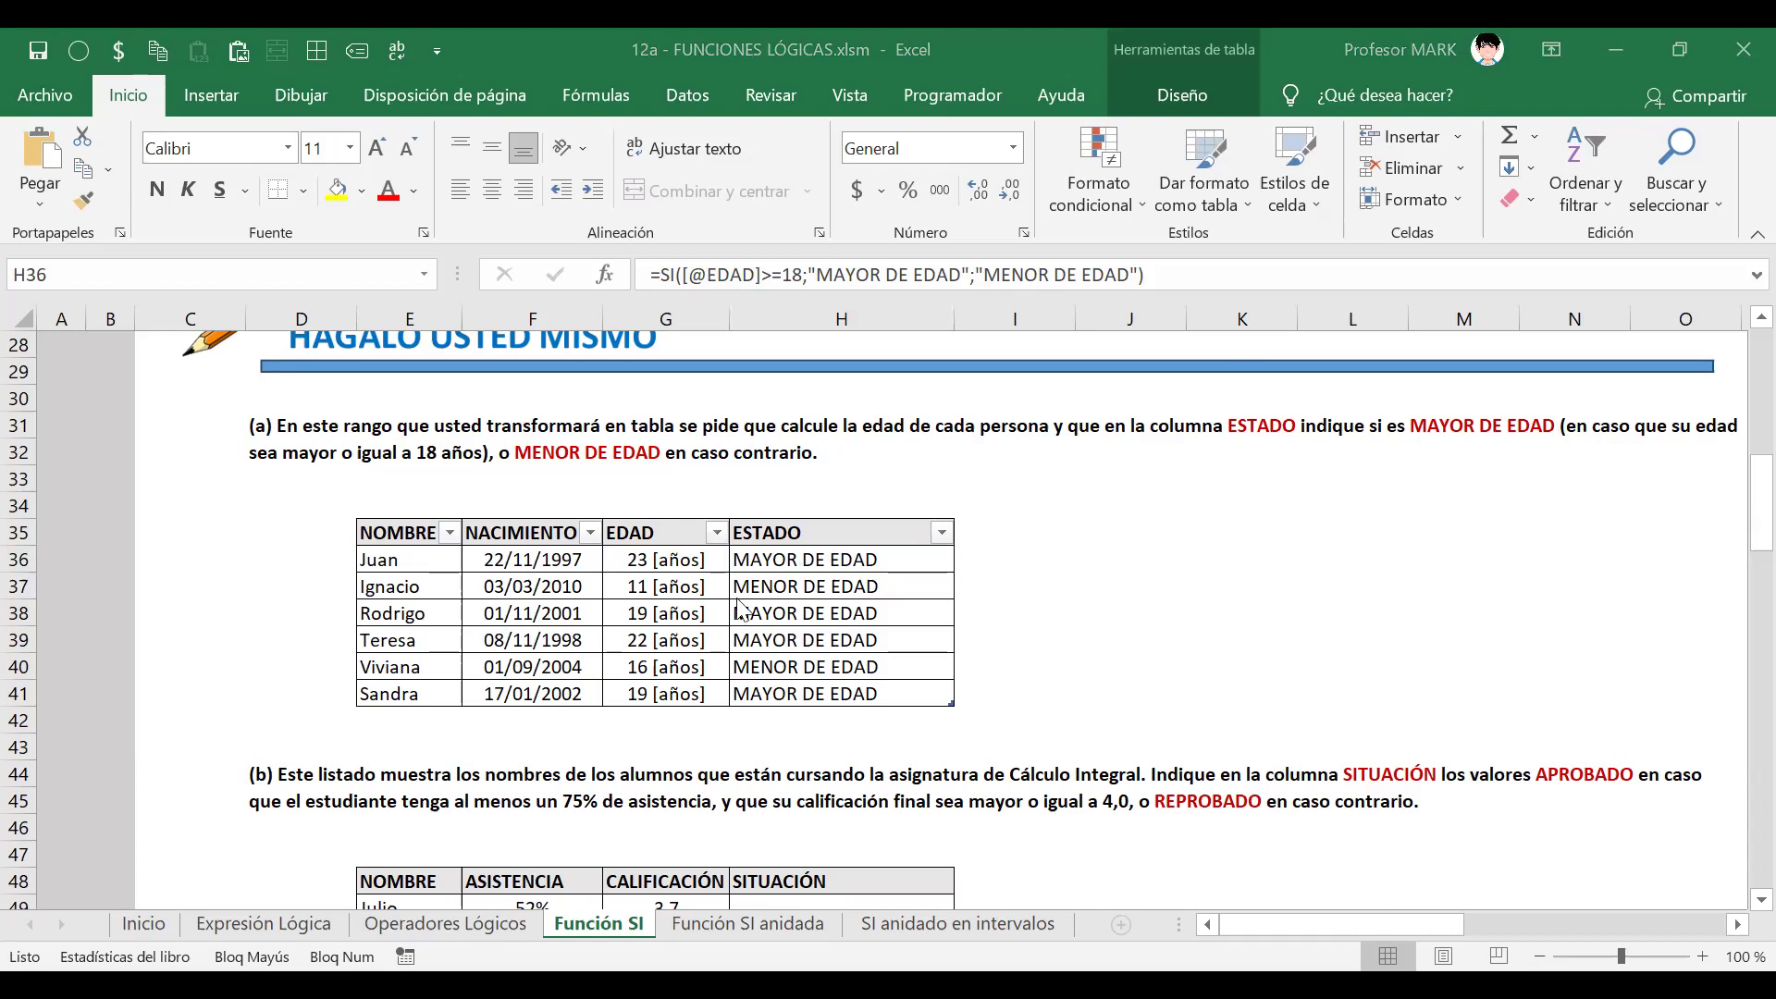
left_click(776, 559)
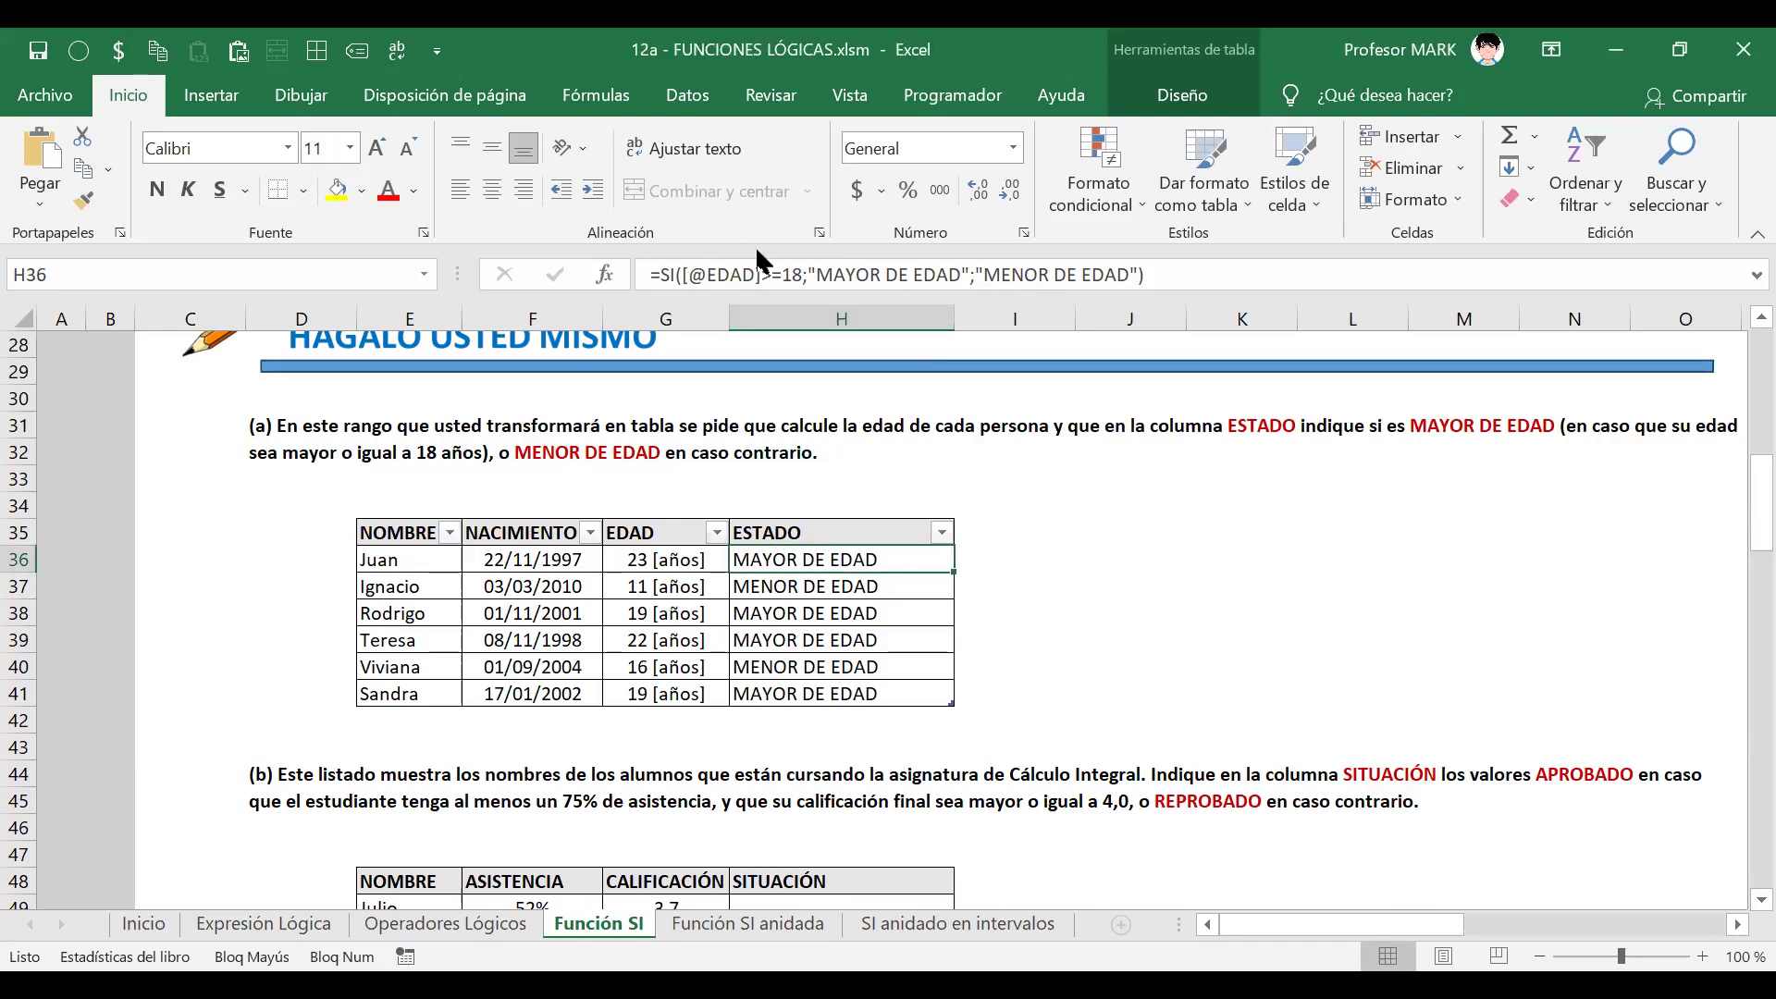
left_click(785, 269)
left_click_drag(683, 274, 803, 274)
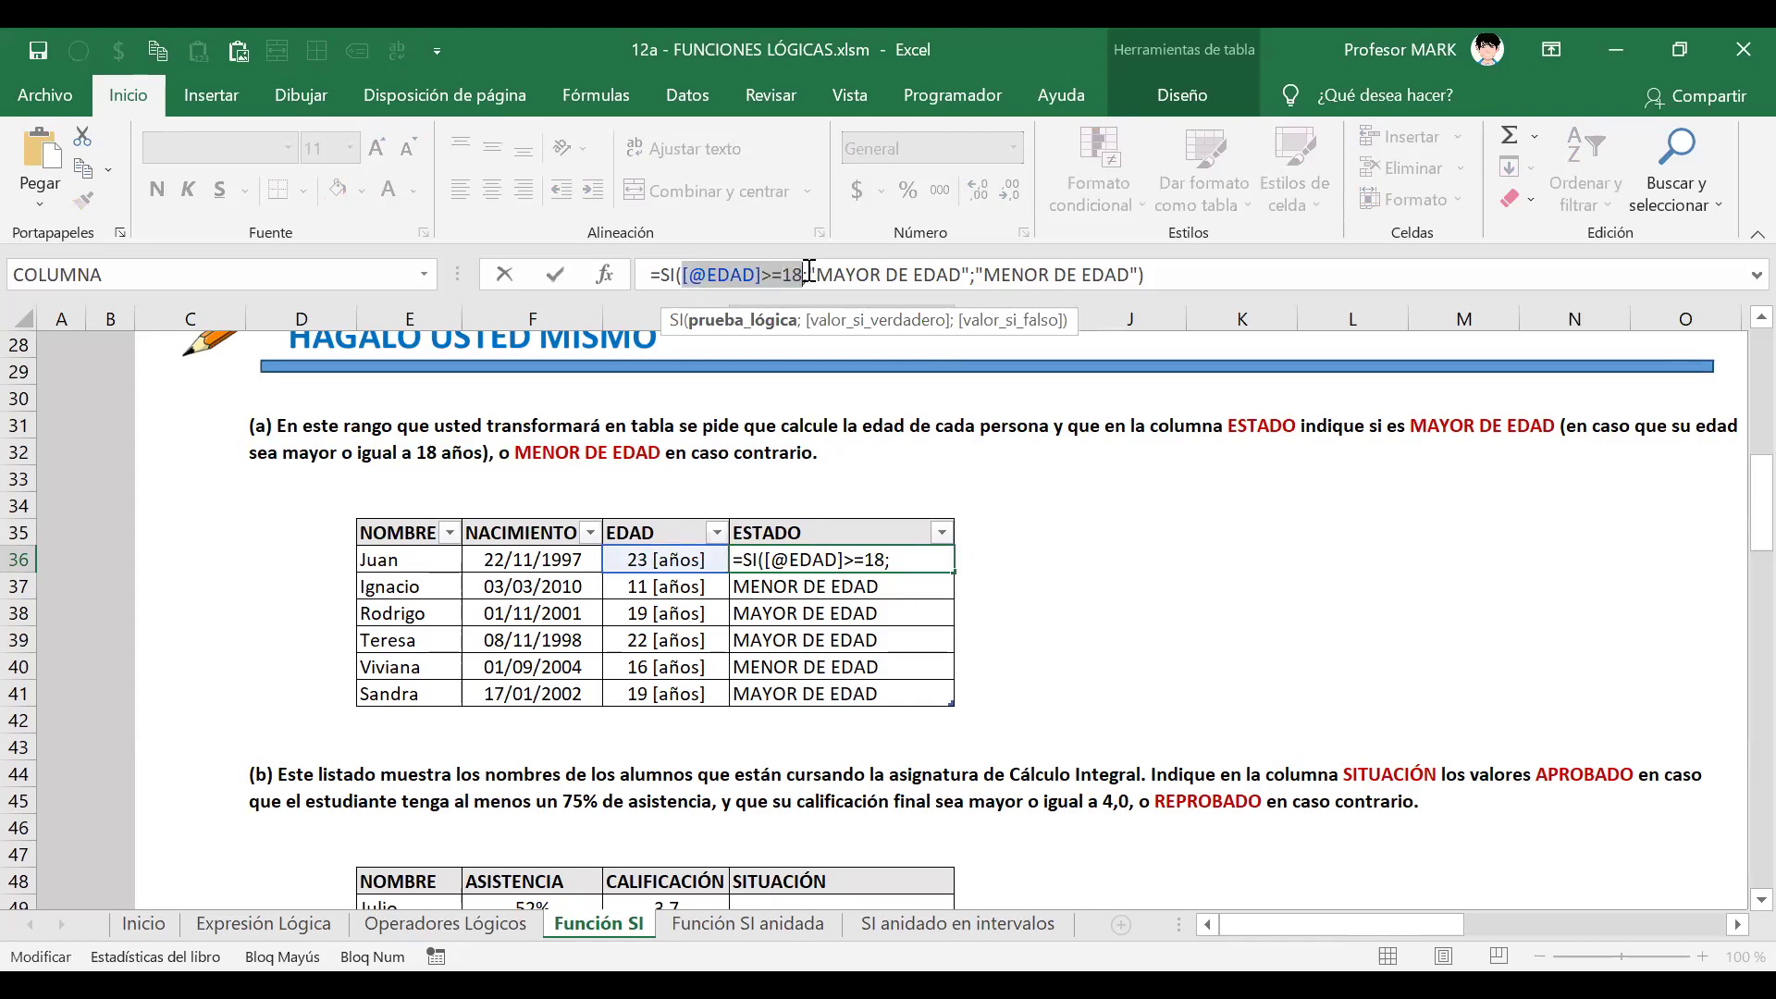
left_click(812, 270)
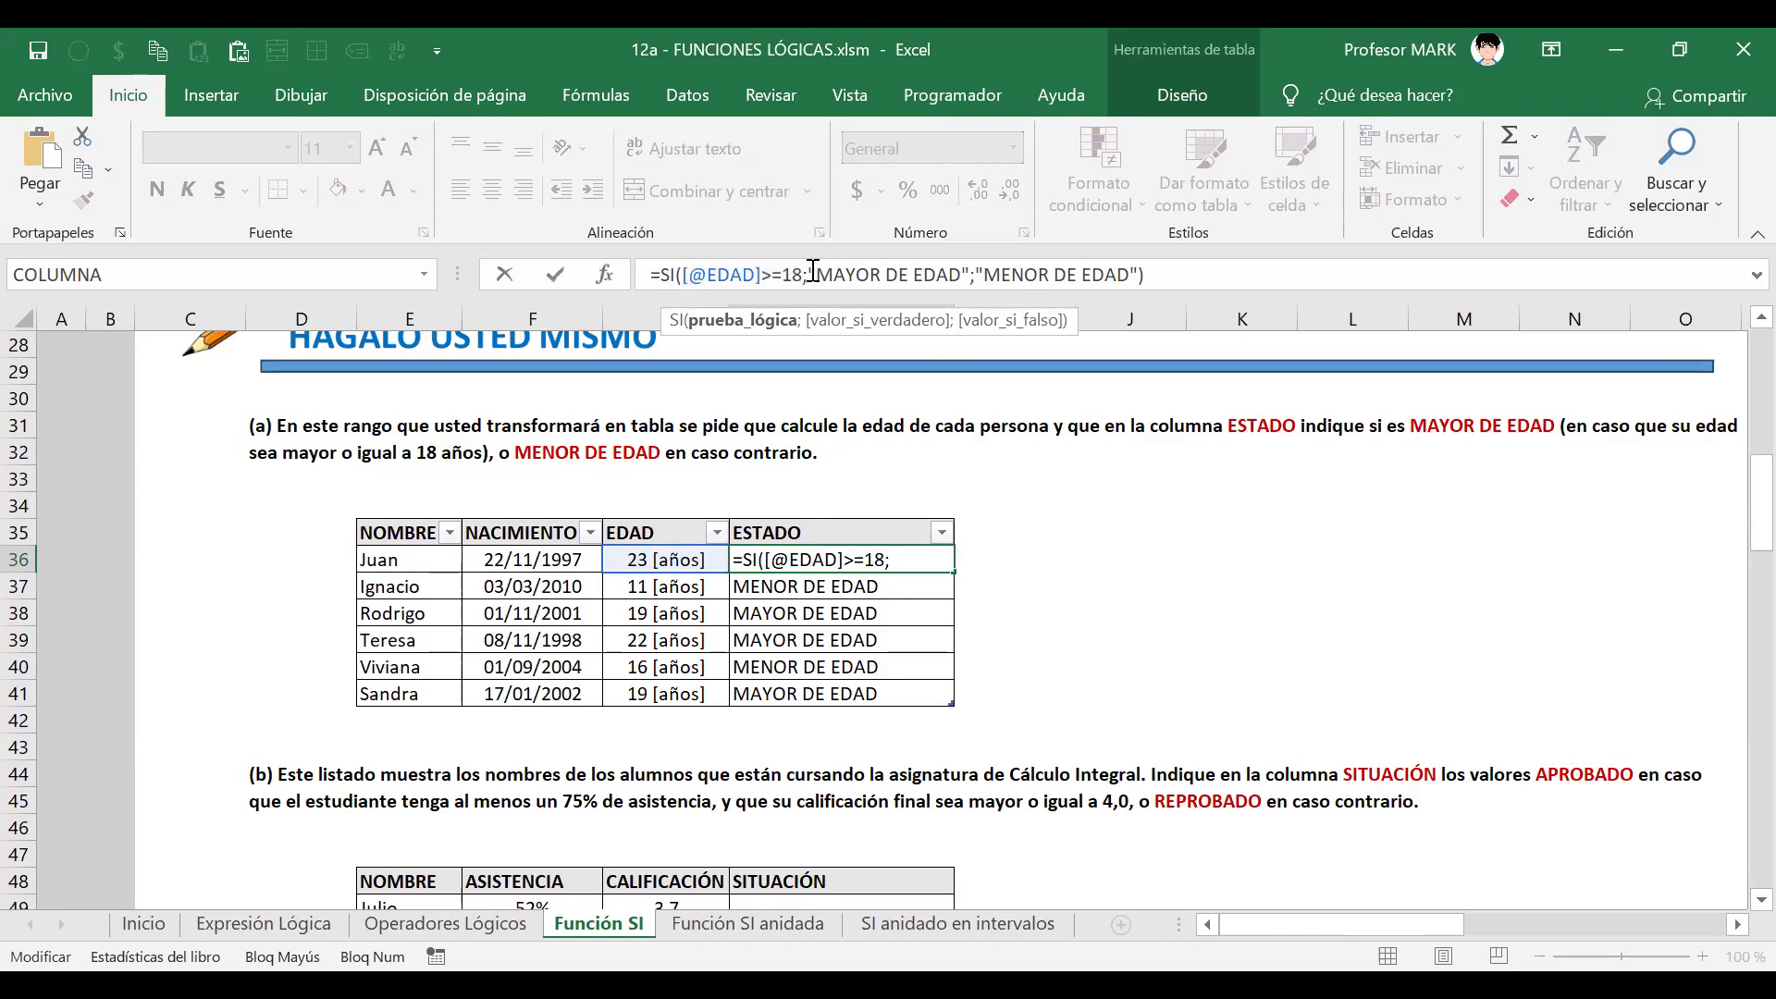
left_click_drag(682, 274, 802, 273)
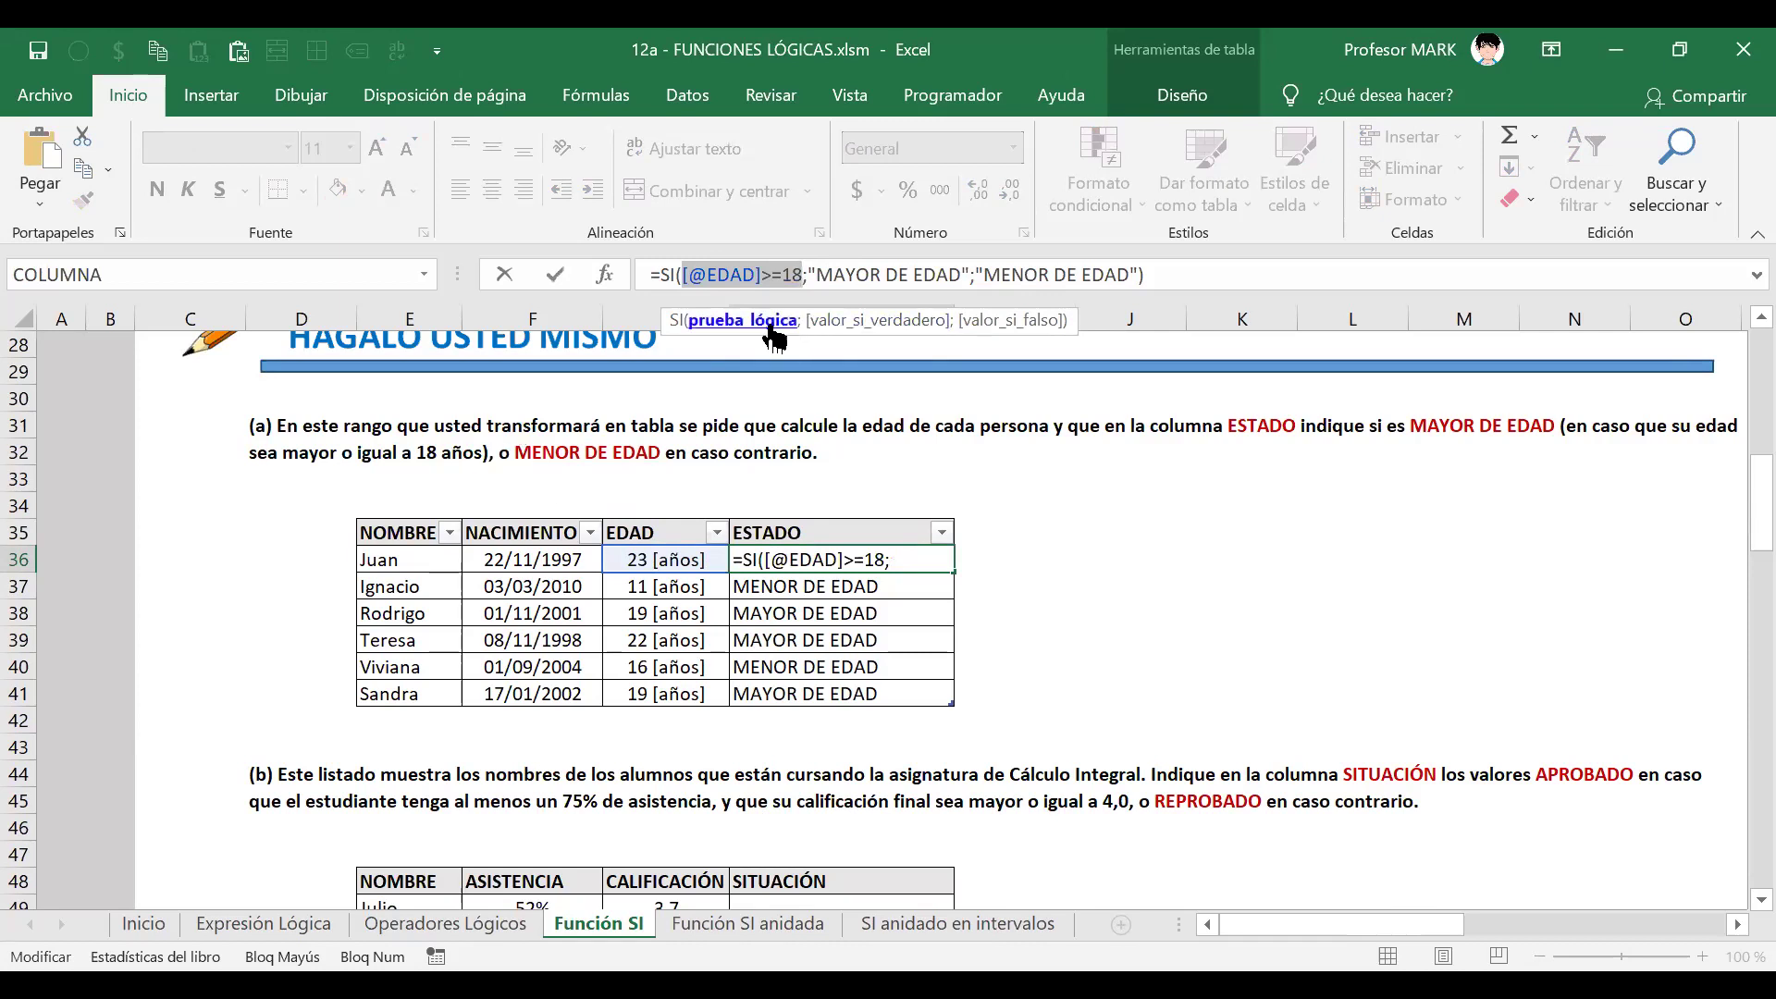
left_click(877, 320)
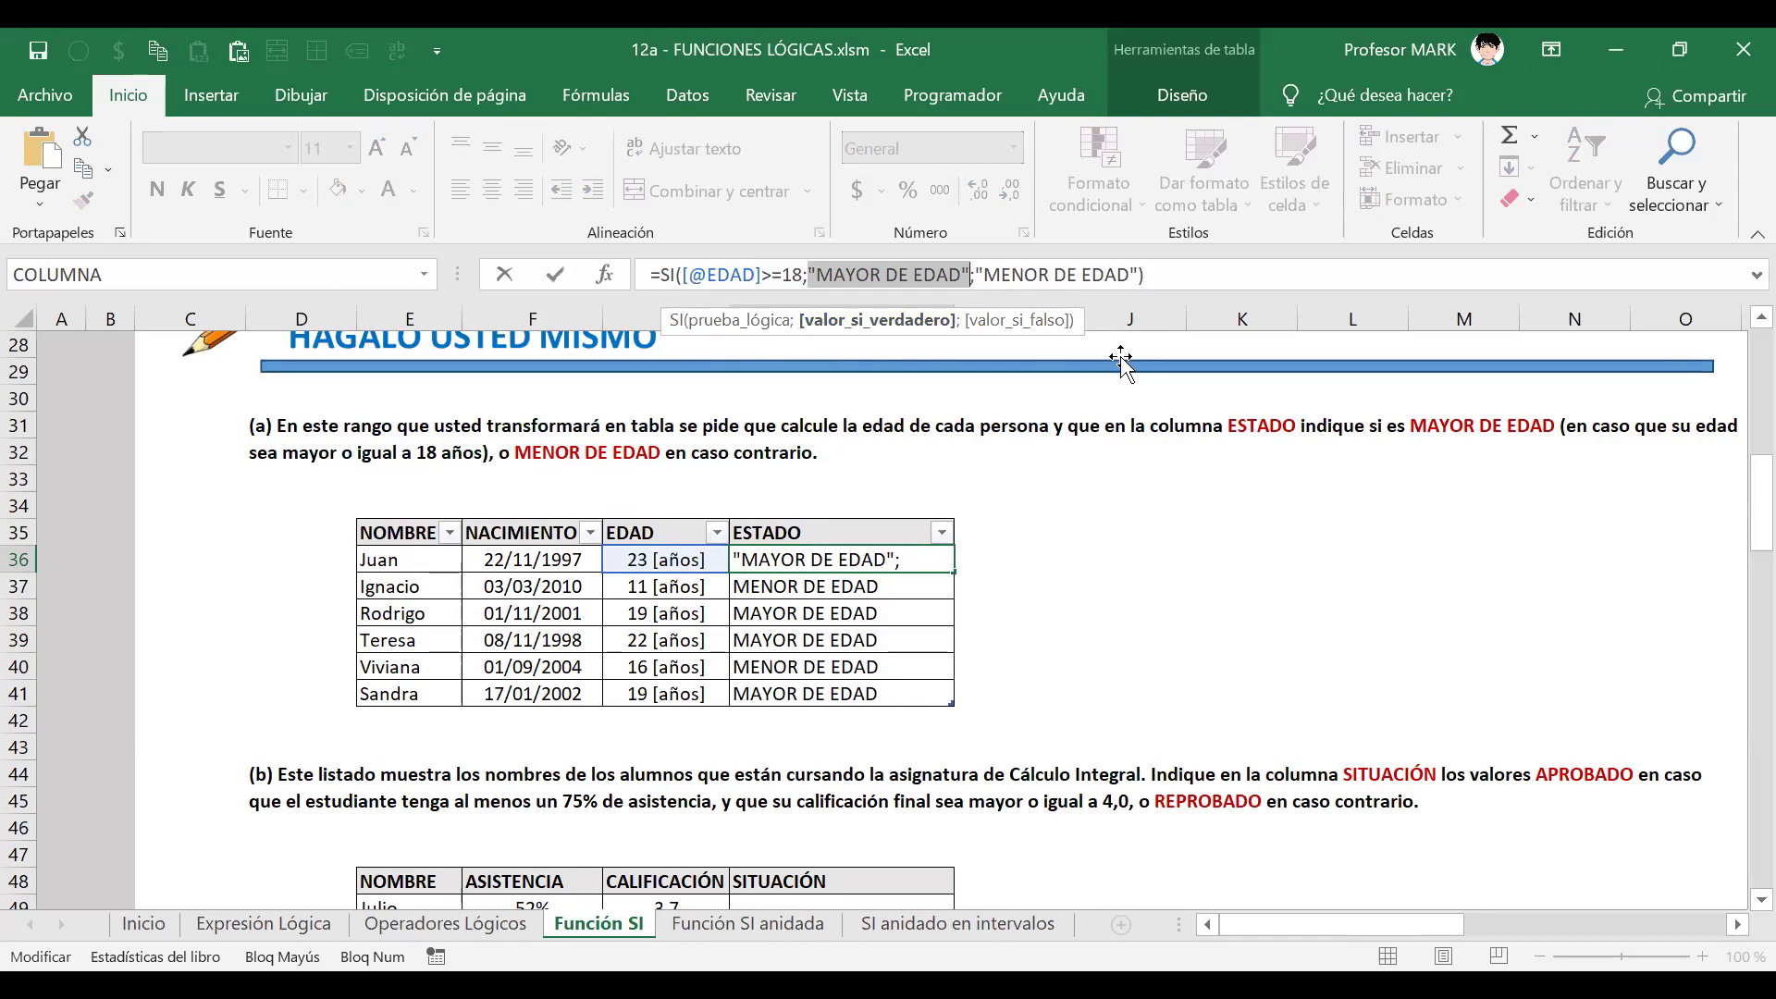
left_click(1003, 331)
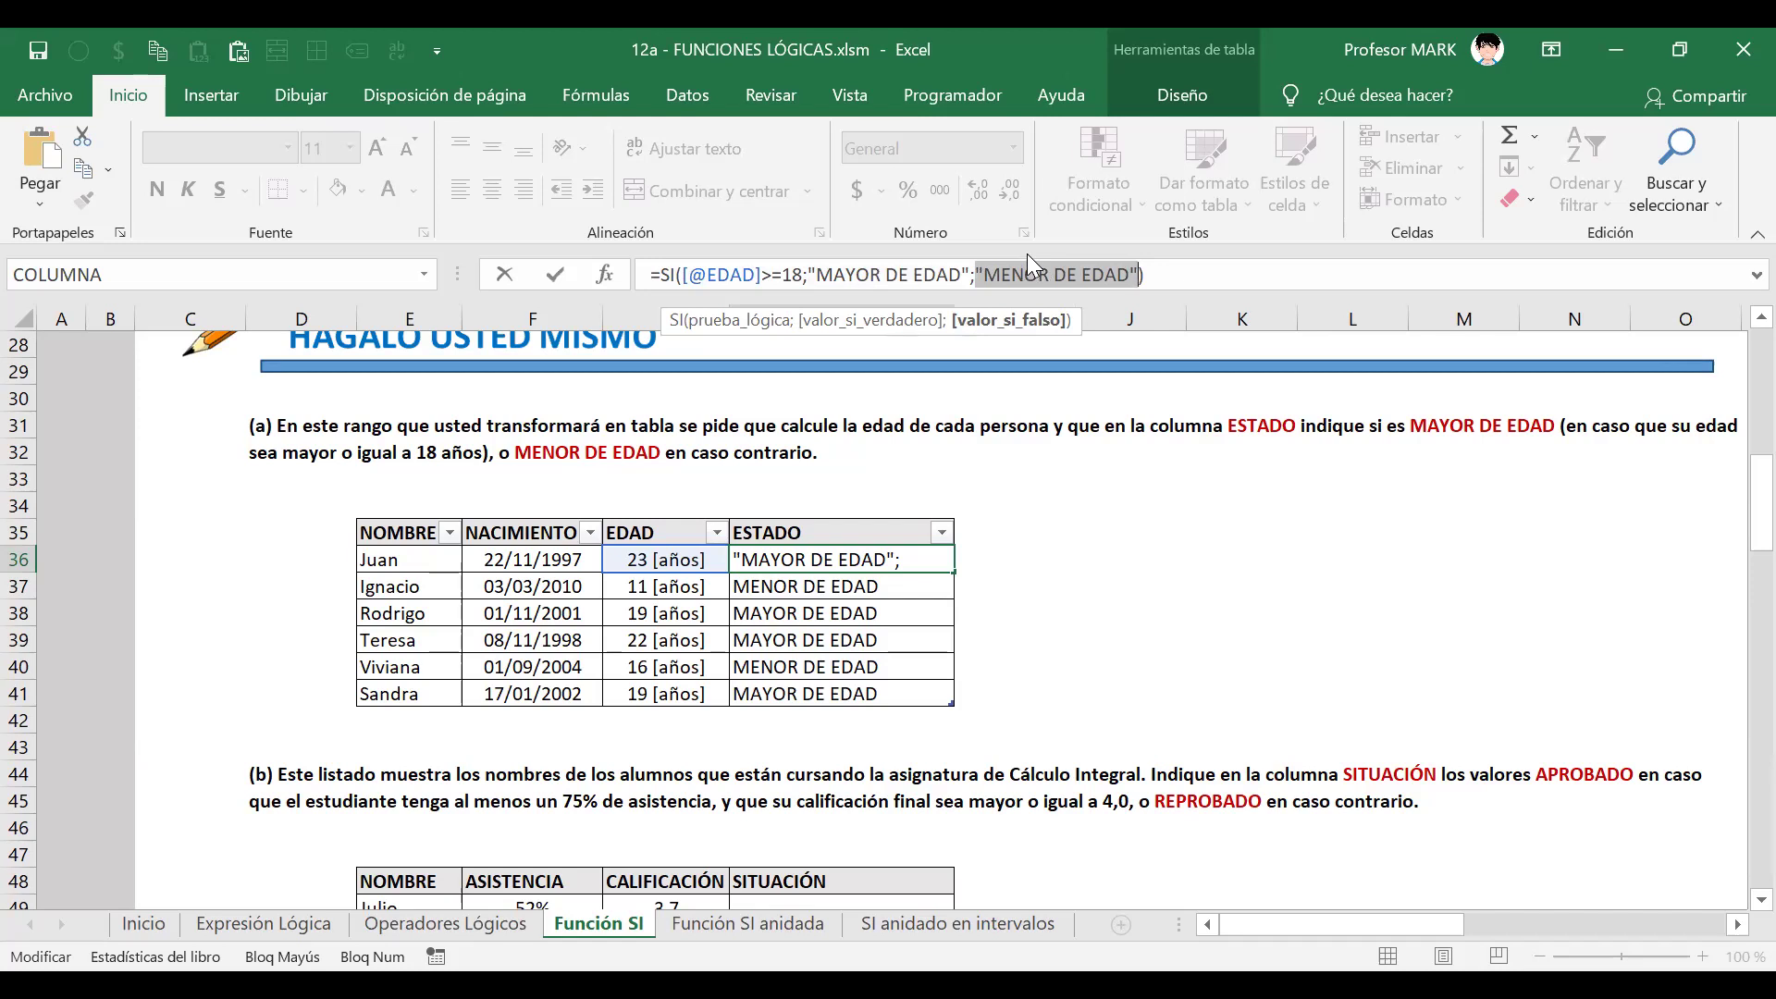
key("Return")
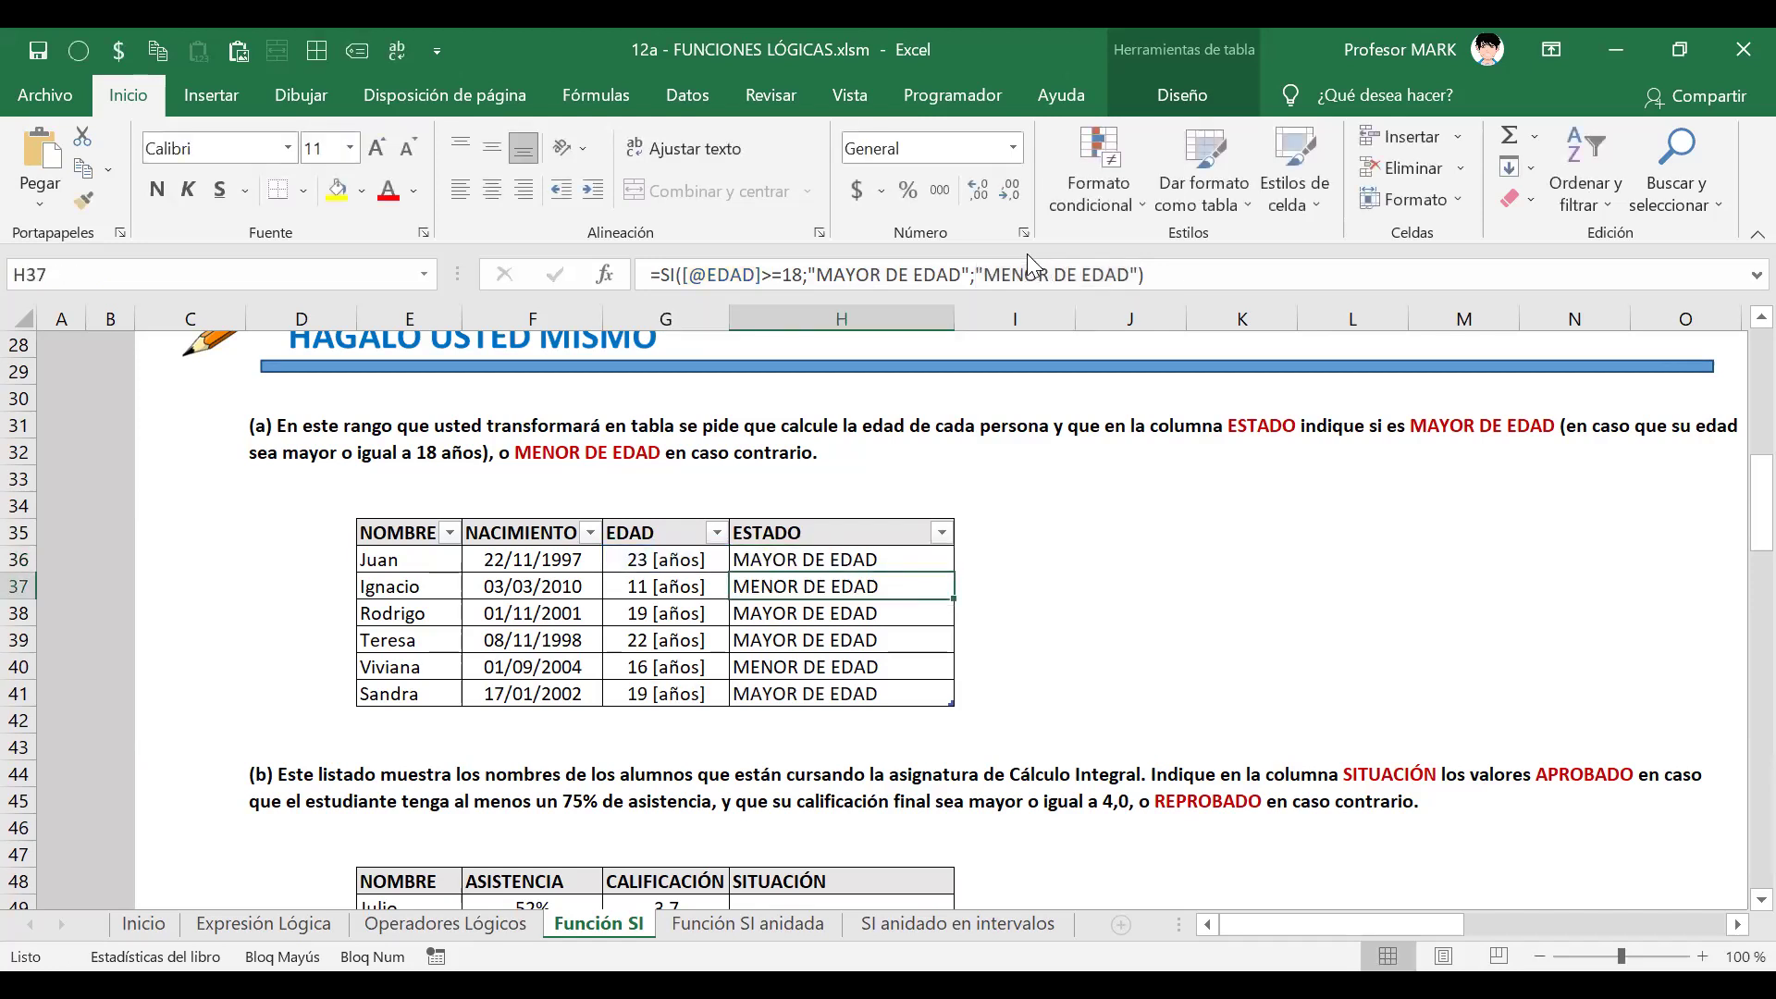